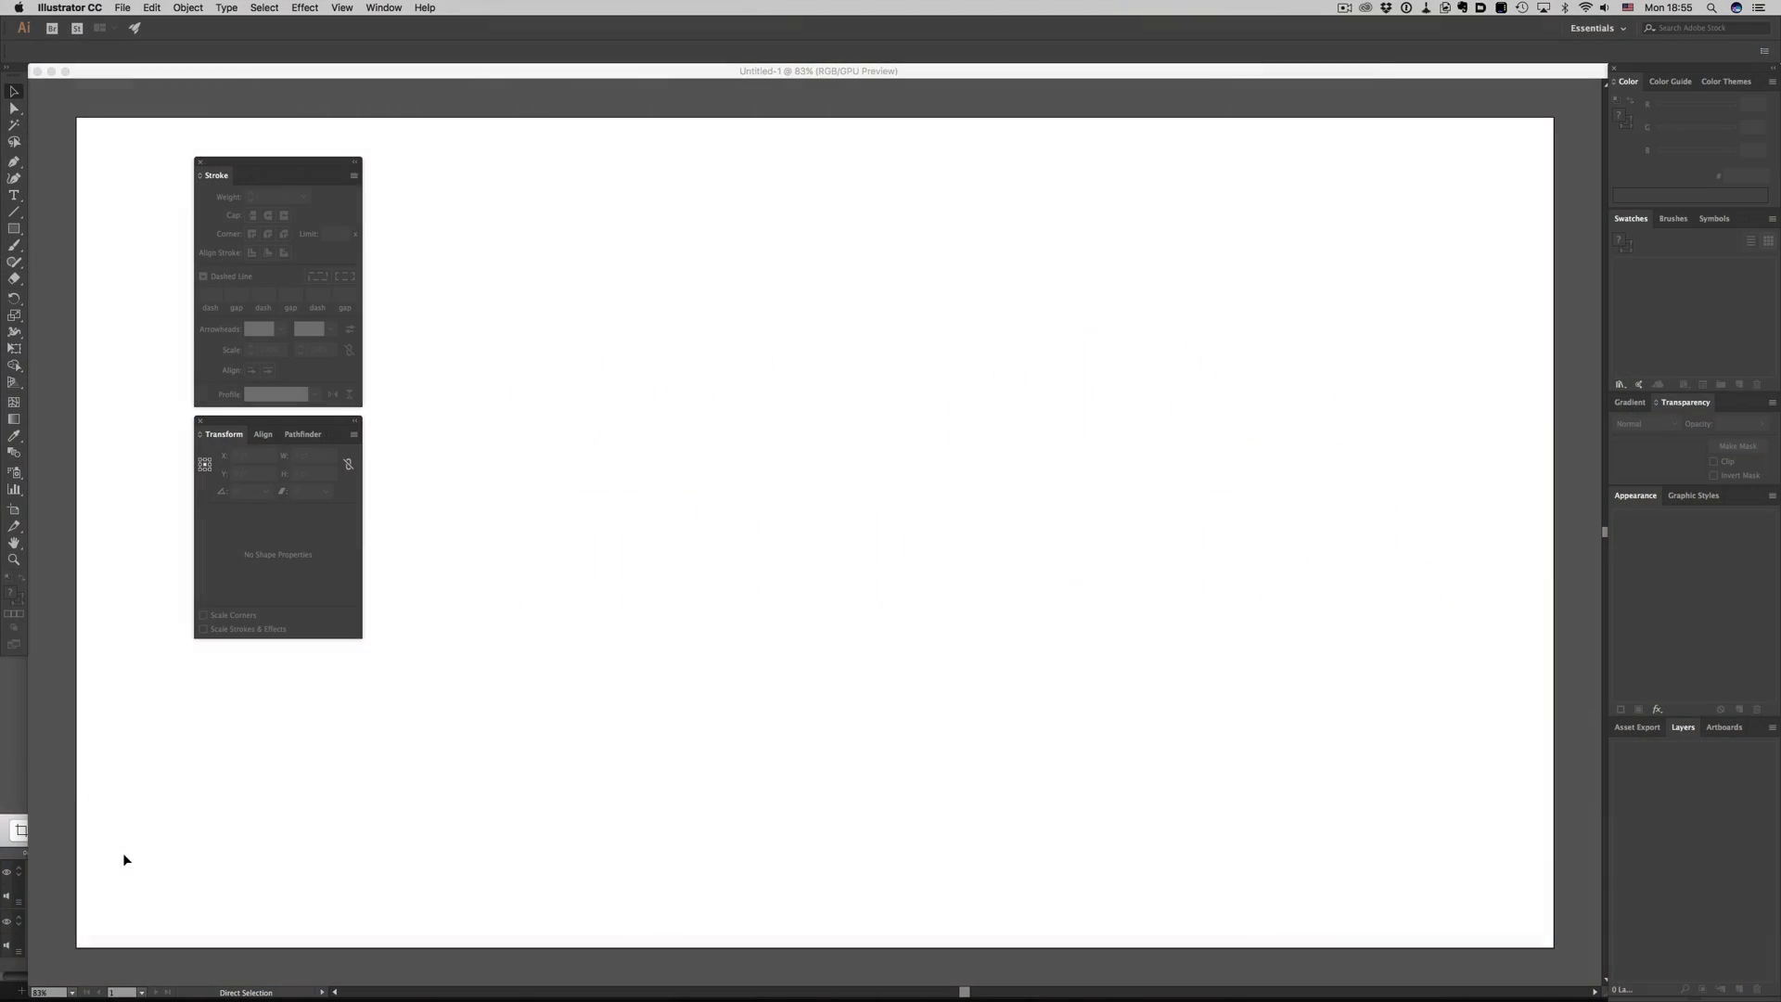
Create a new landscape 800 × 800 px document with its units set to pixels
key("super+n")
left_click(1012, 496)
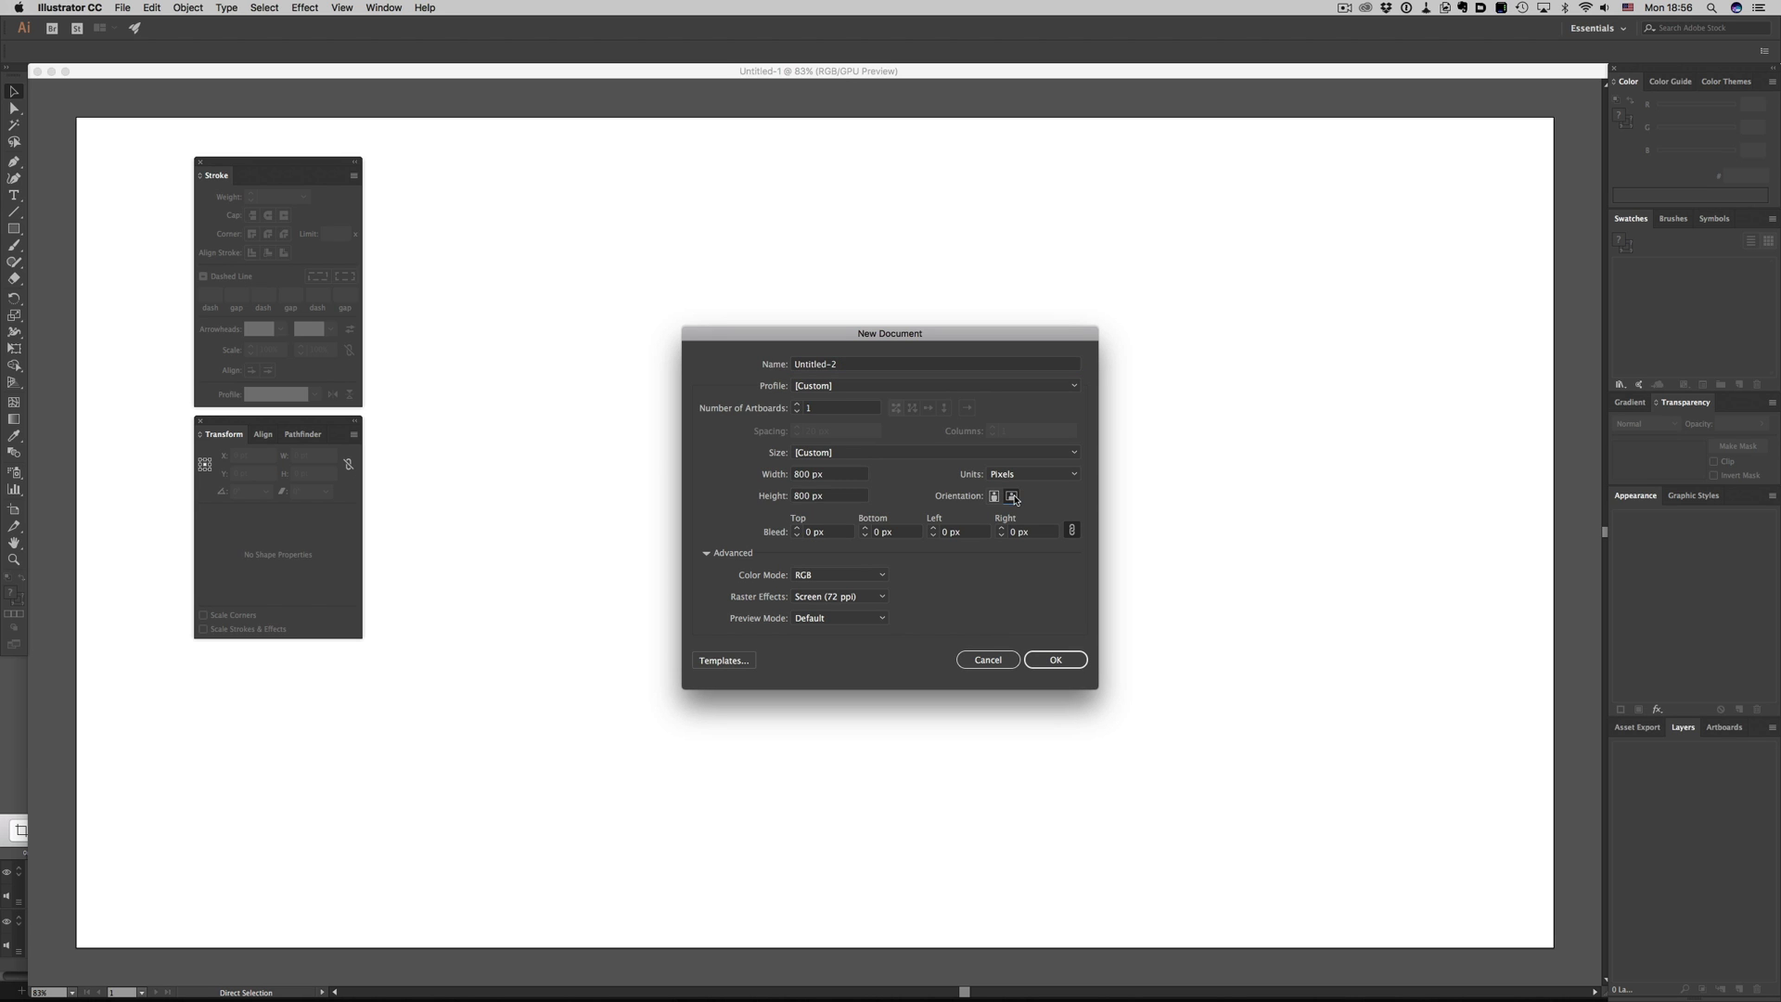
left_click(1065, 477)
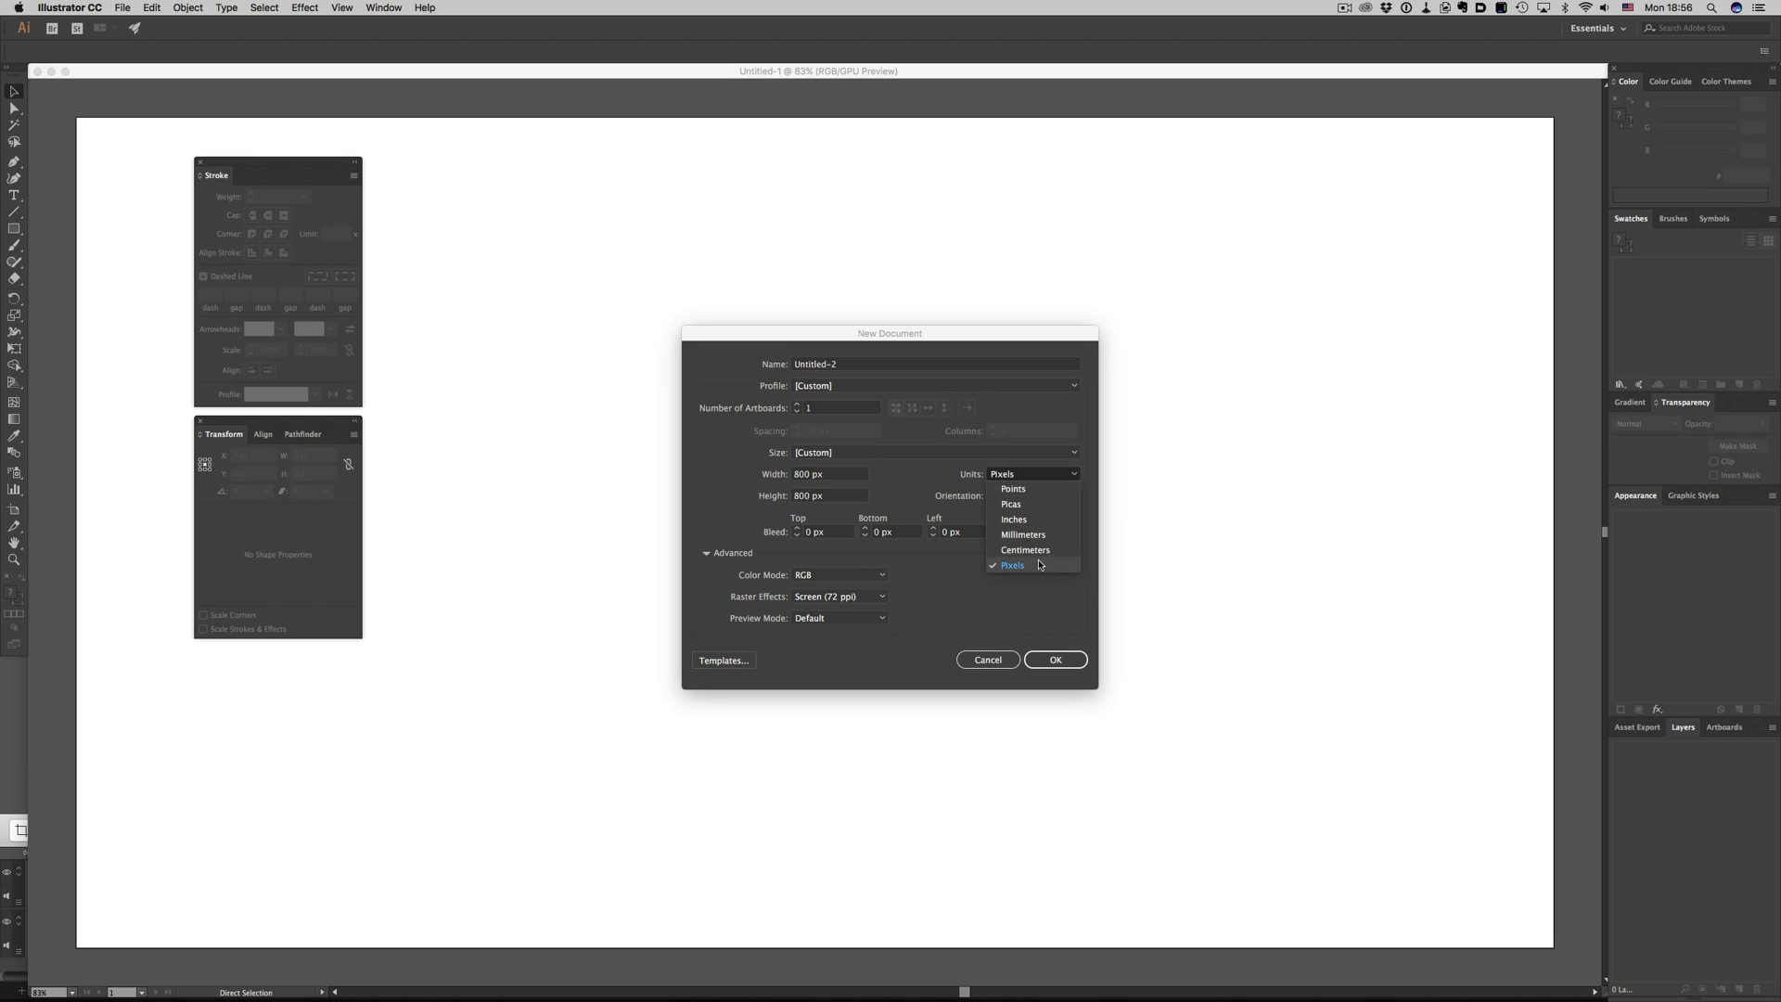
left_click(1004, 567)
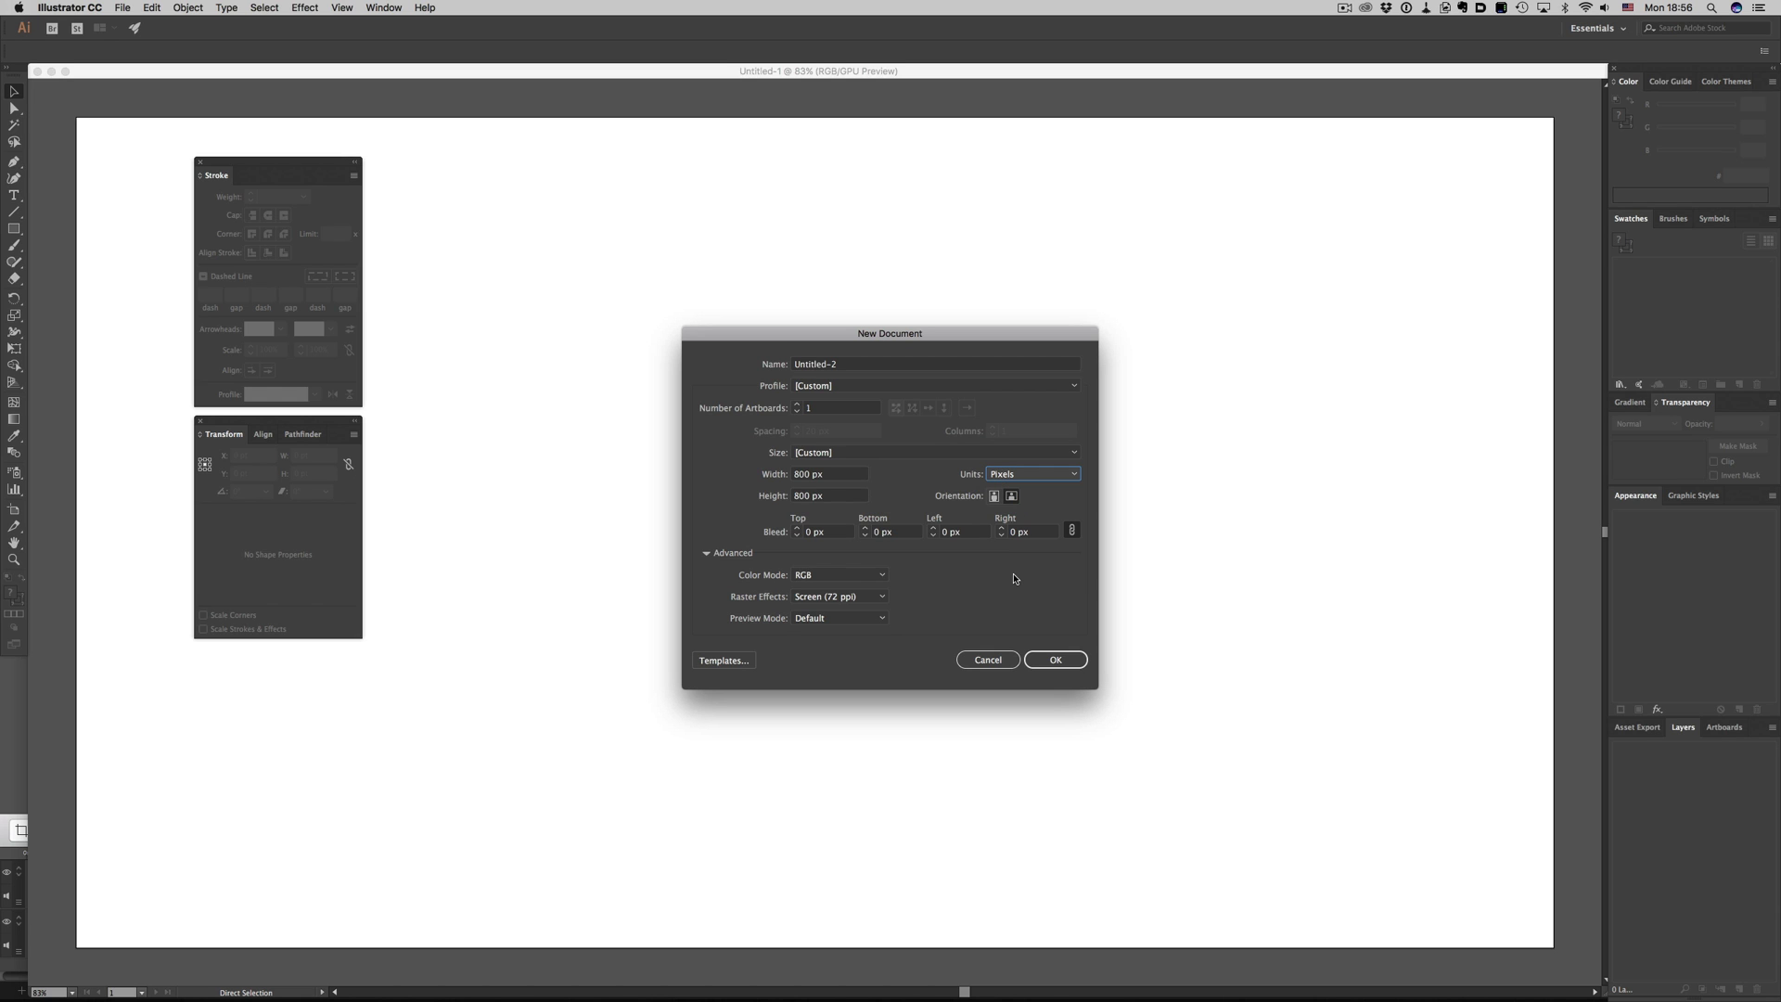
left_click(1043, 656)
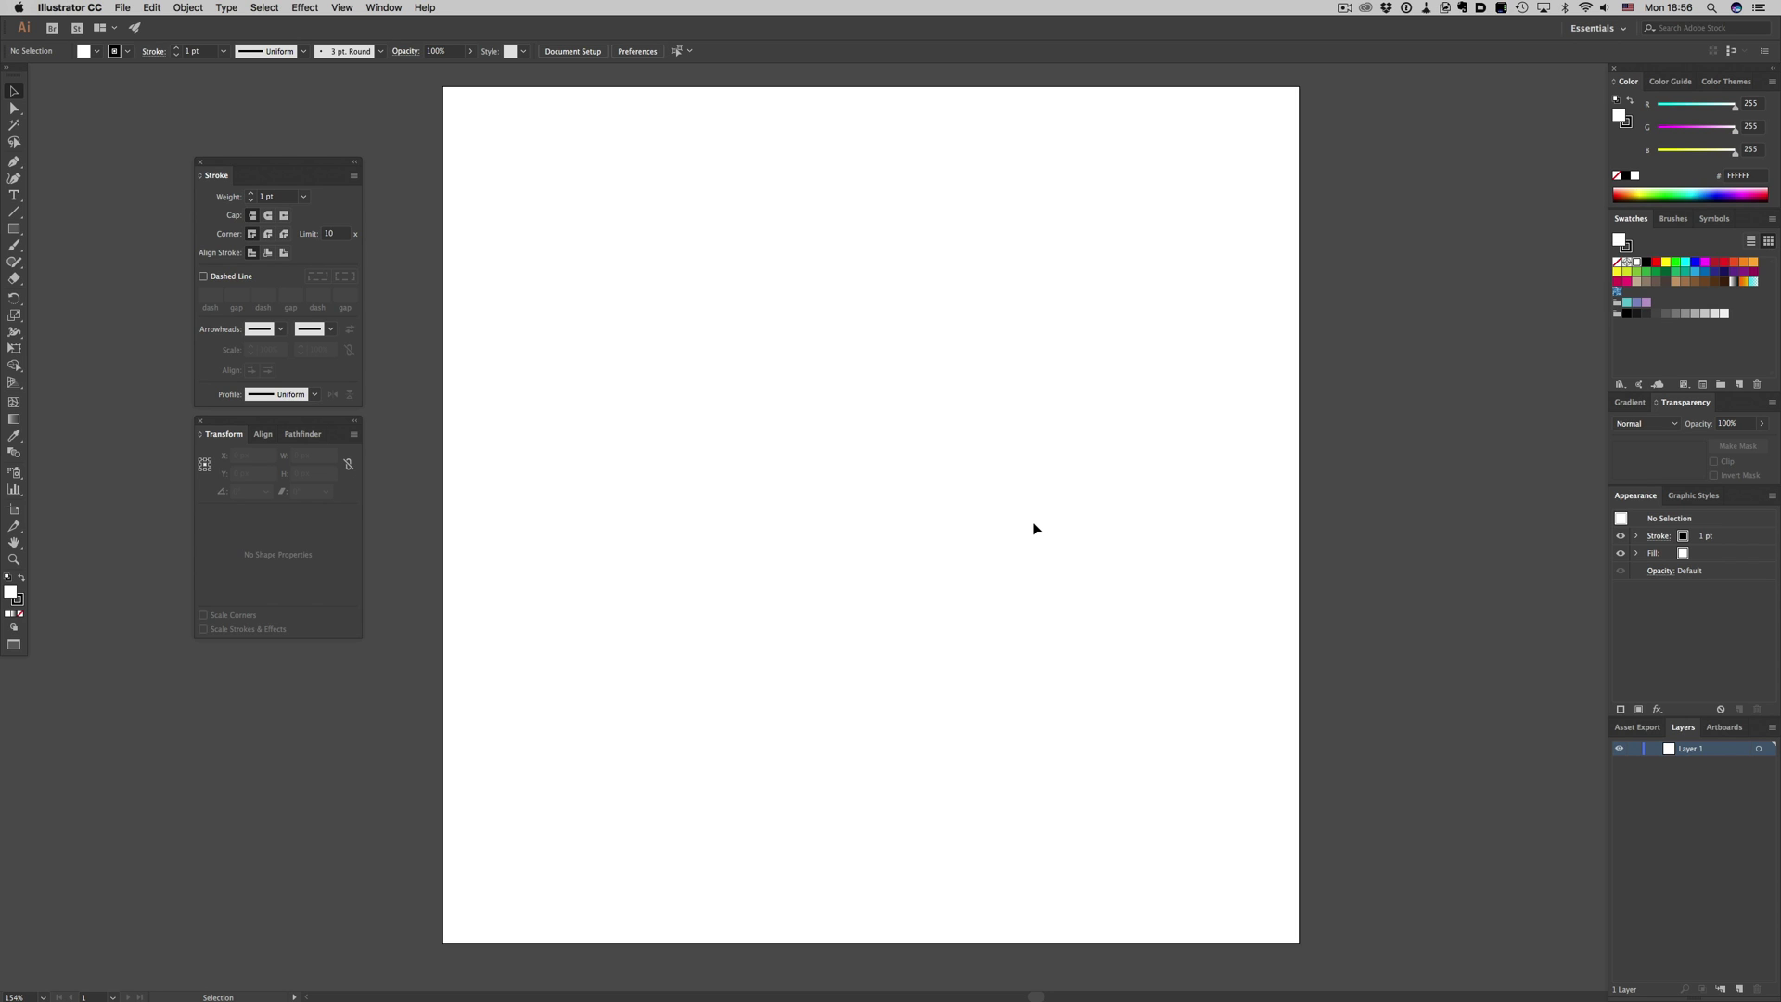
At 200% zoom, draw a large black circle across the artboard and deselect it
left_click(343, 7)
key("super+equal")
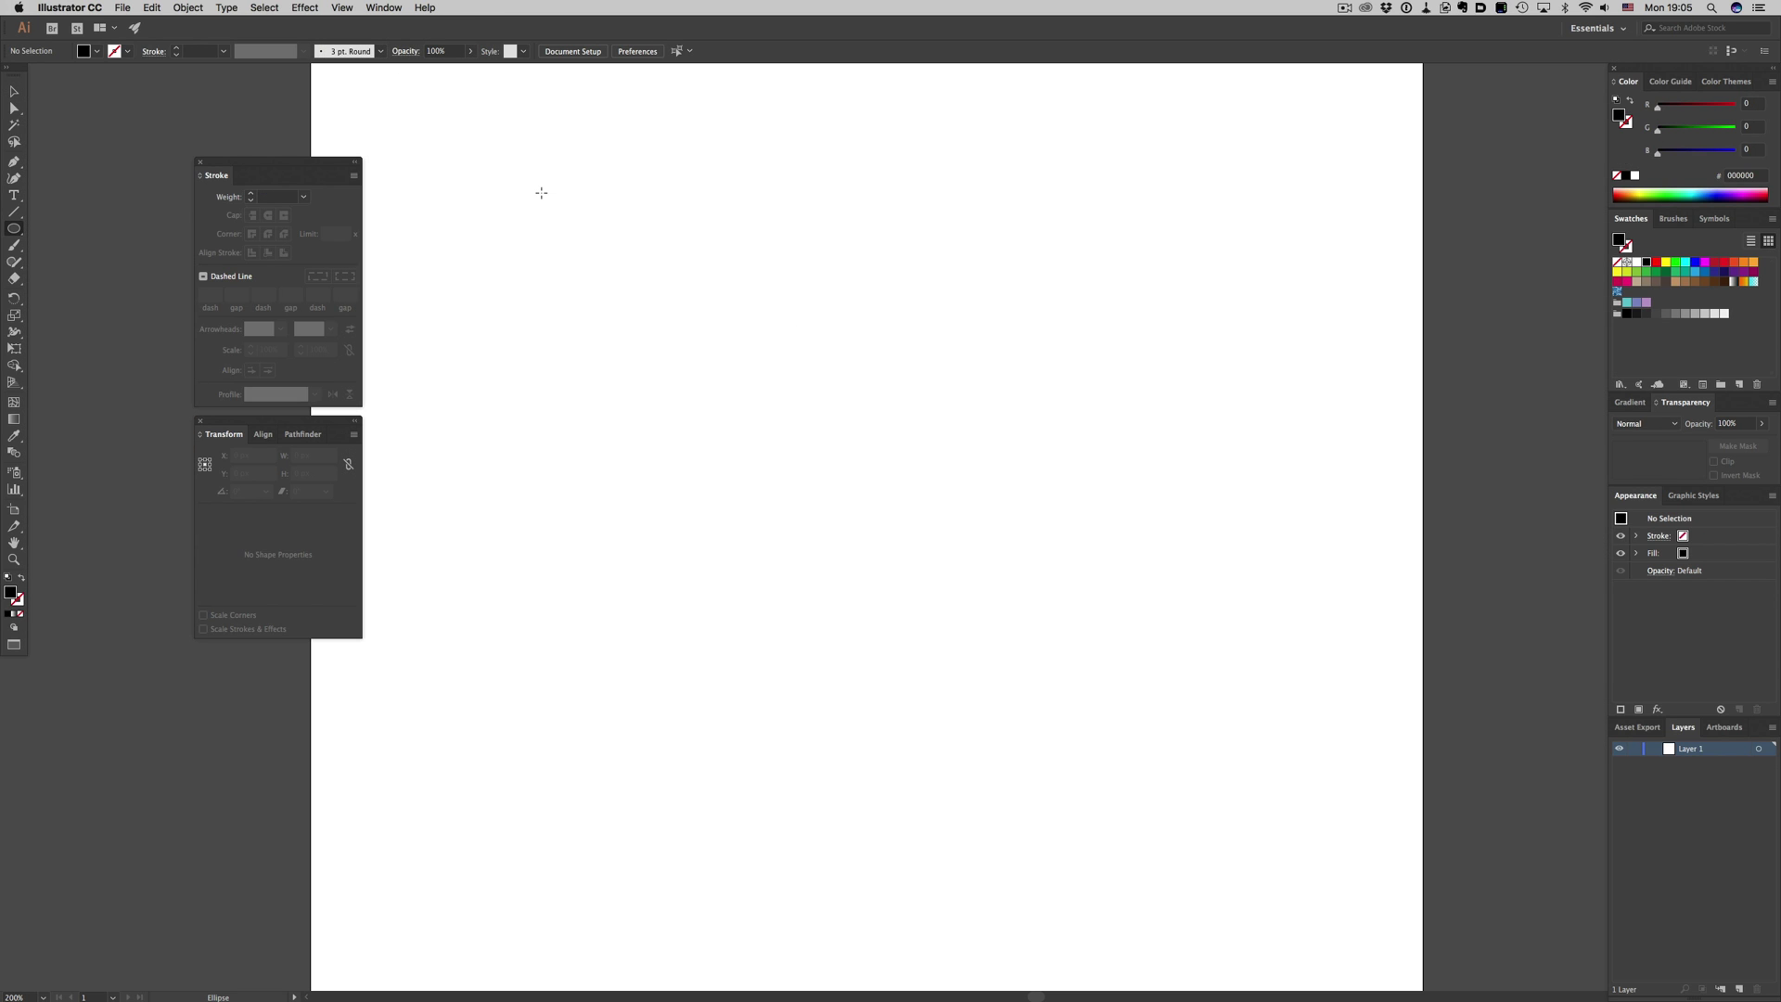
mouse_move(538, 182)
left_mouse_down()
mouse_move(1145, 761)
mouse_move(1242, 883)
left_mouse_up()
key("v")
left_click(1304, 438)
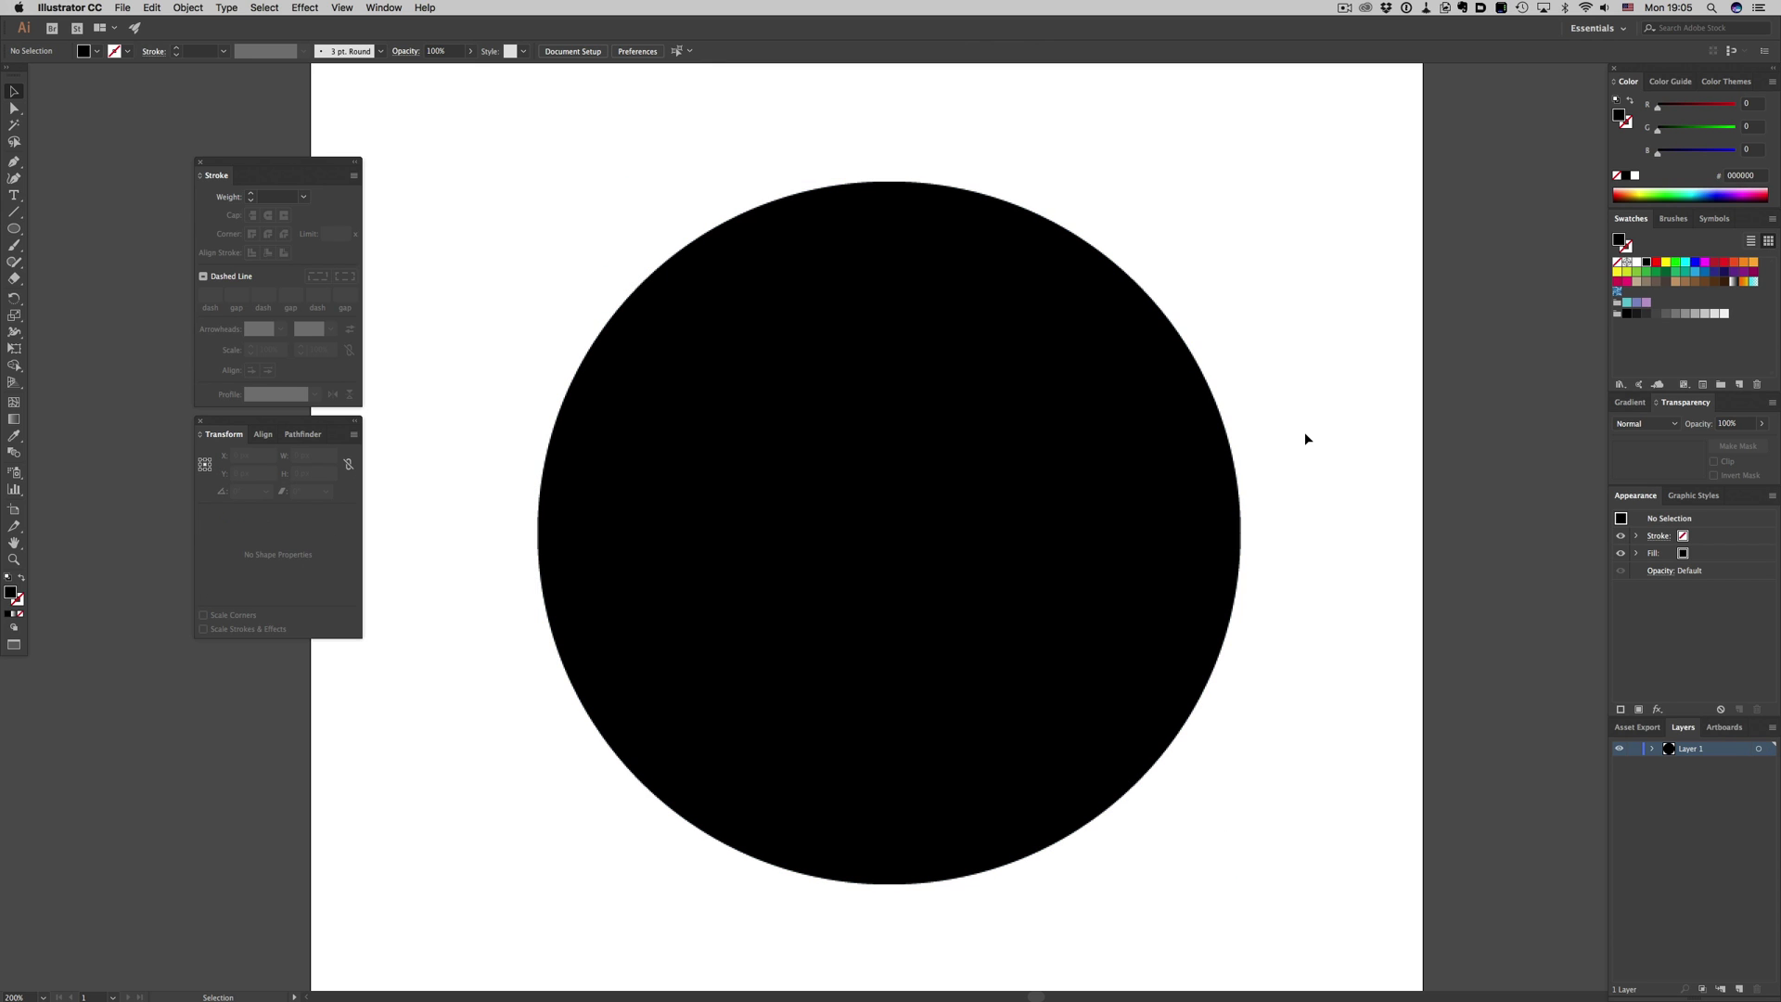
Zoom in to 800% on the circle's edge to reveal its stepped pixel outline
key("z")
left_click(974, 255)
left_click(929, 559)
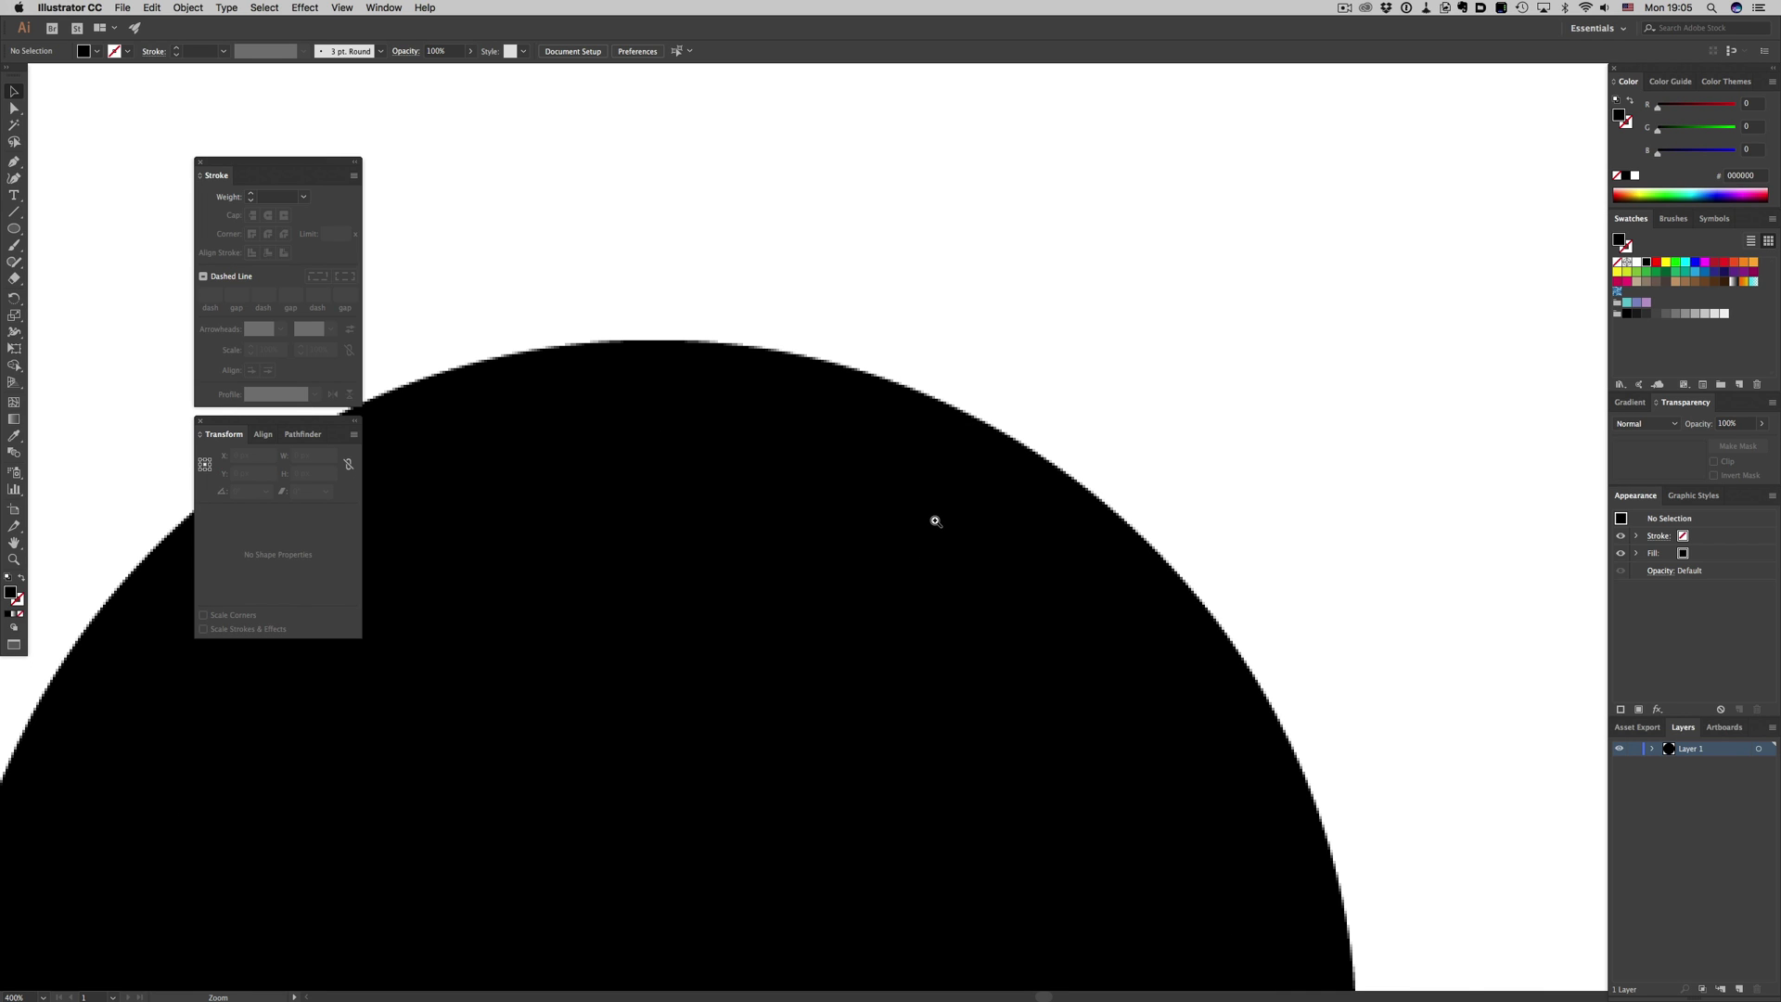
left_click(935, 520)
left_click(935, 521)
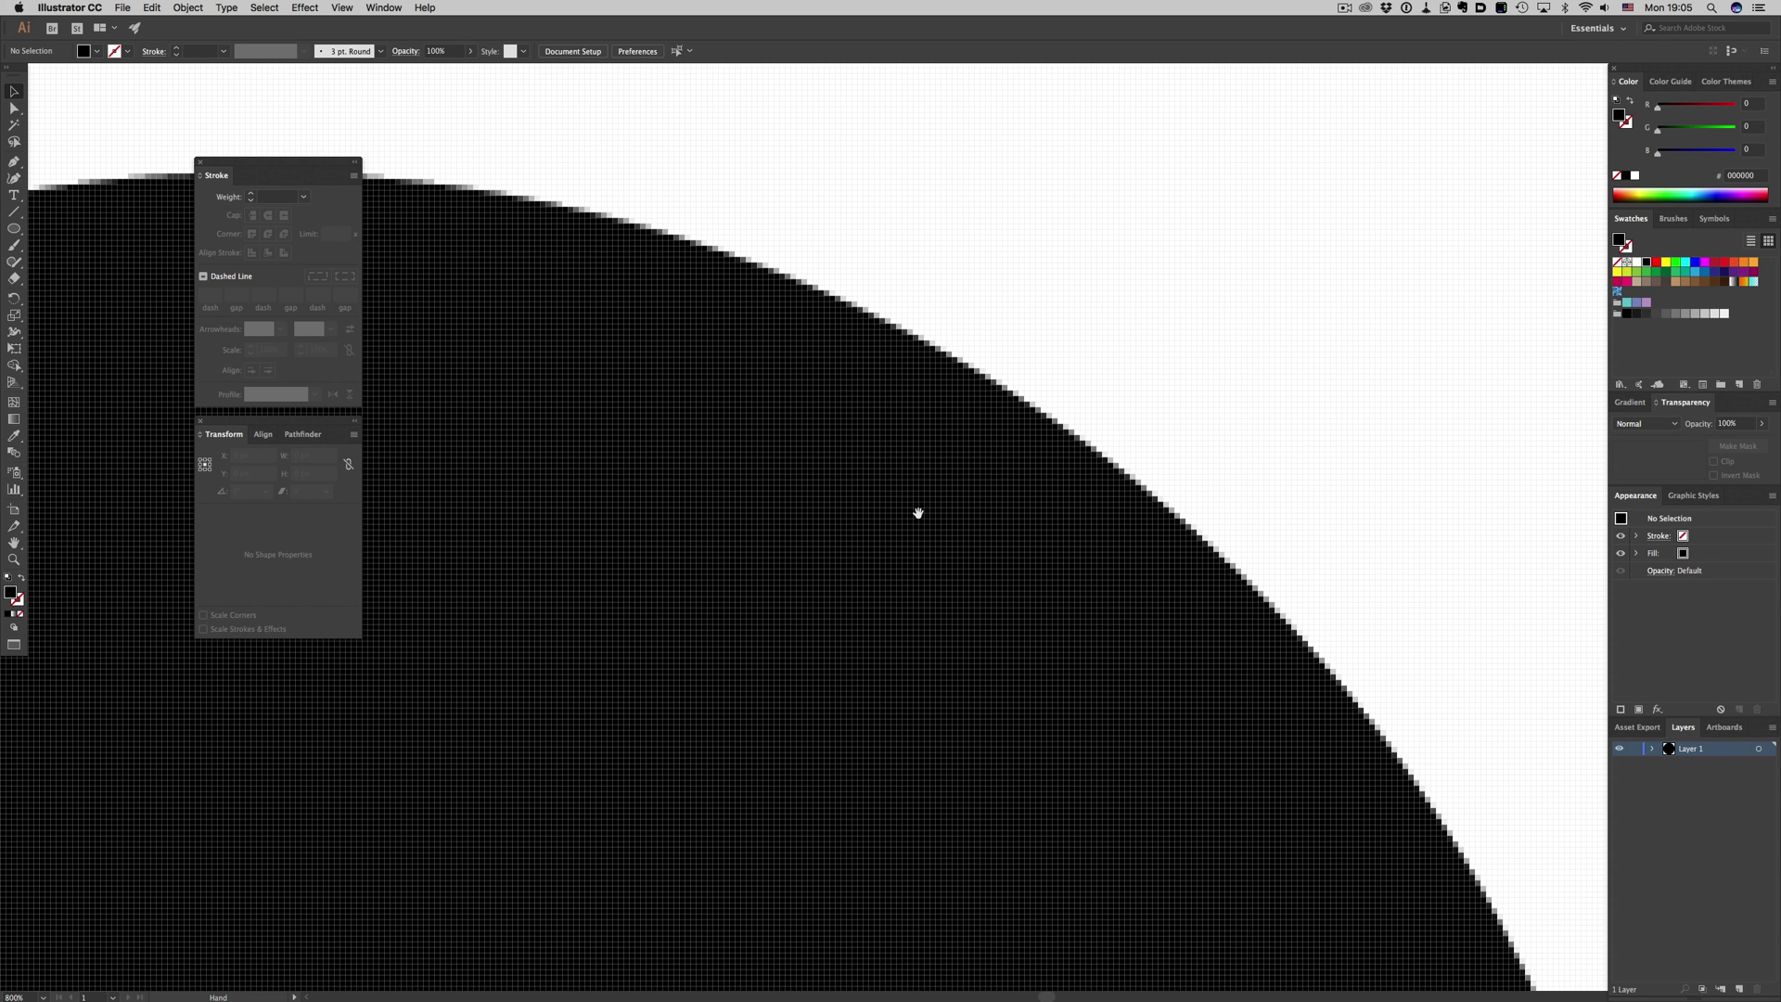
key("v")
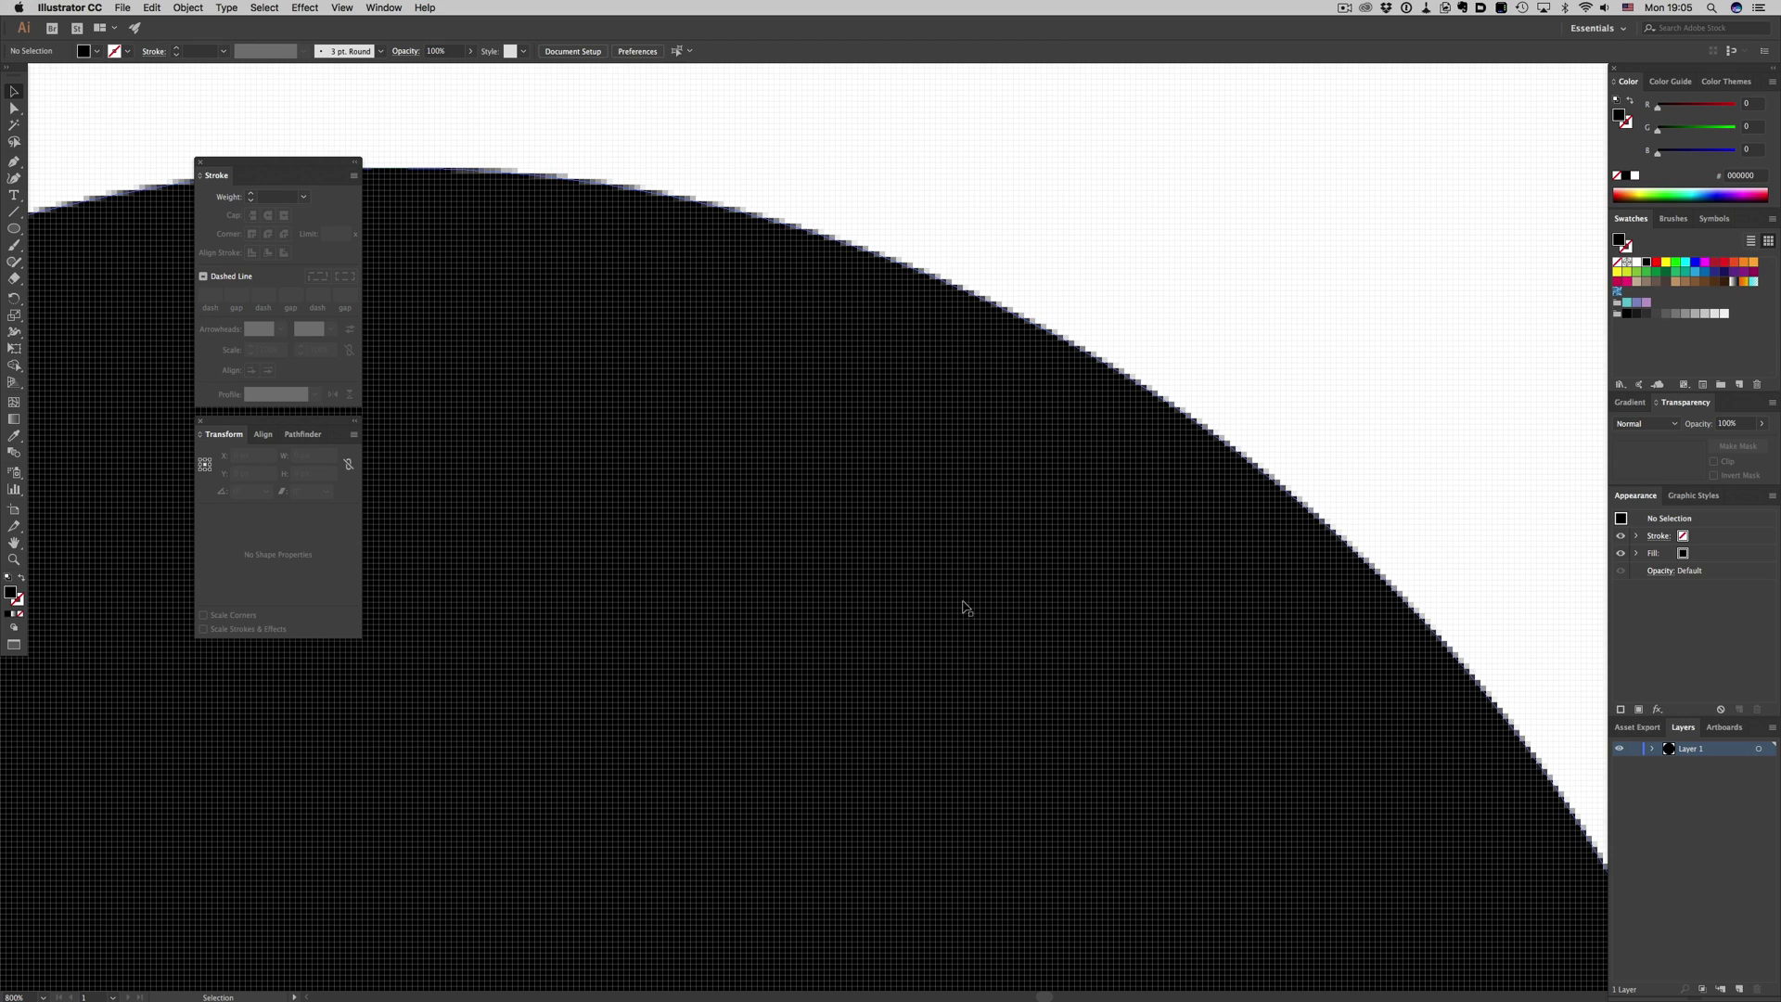
Open the Pixel Snapping Options, cancel without changes, and switch to the other Illustrator window
left_click(1733, 52)
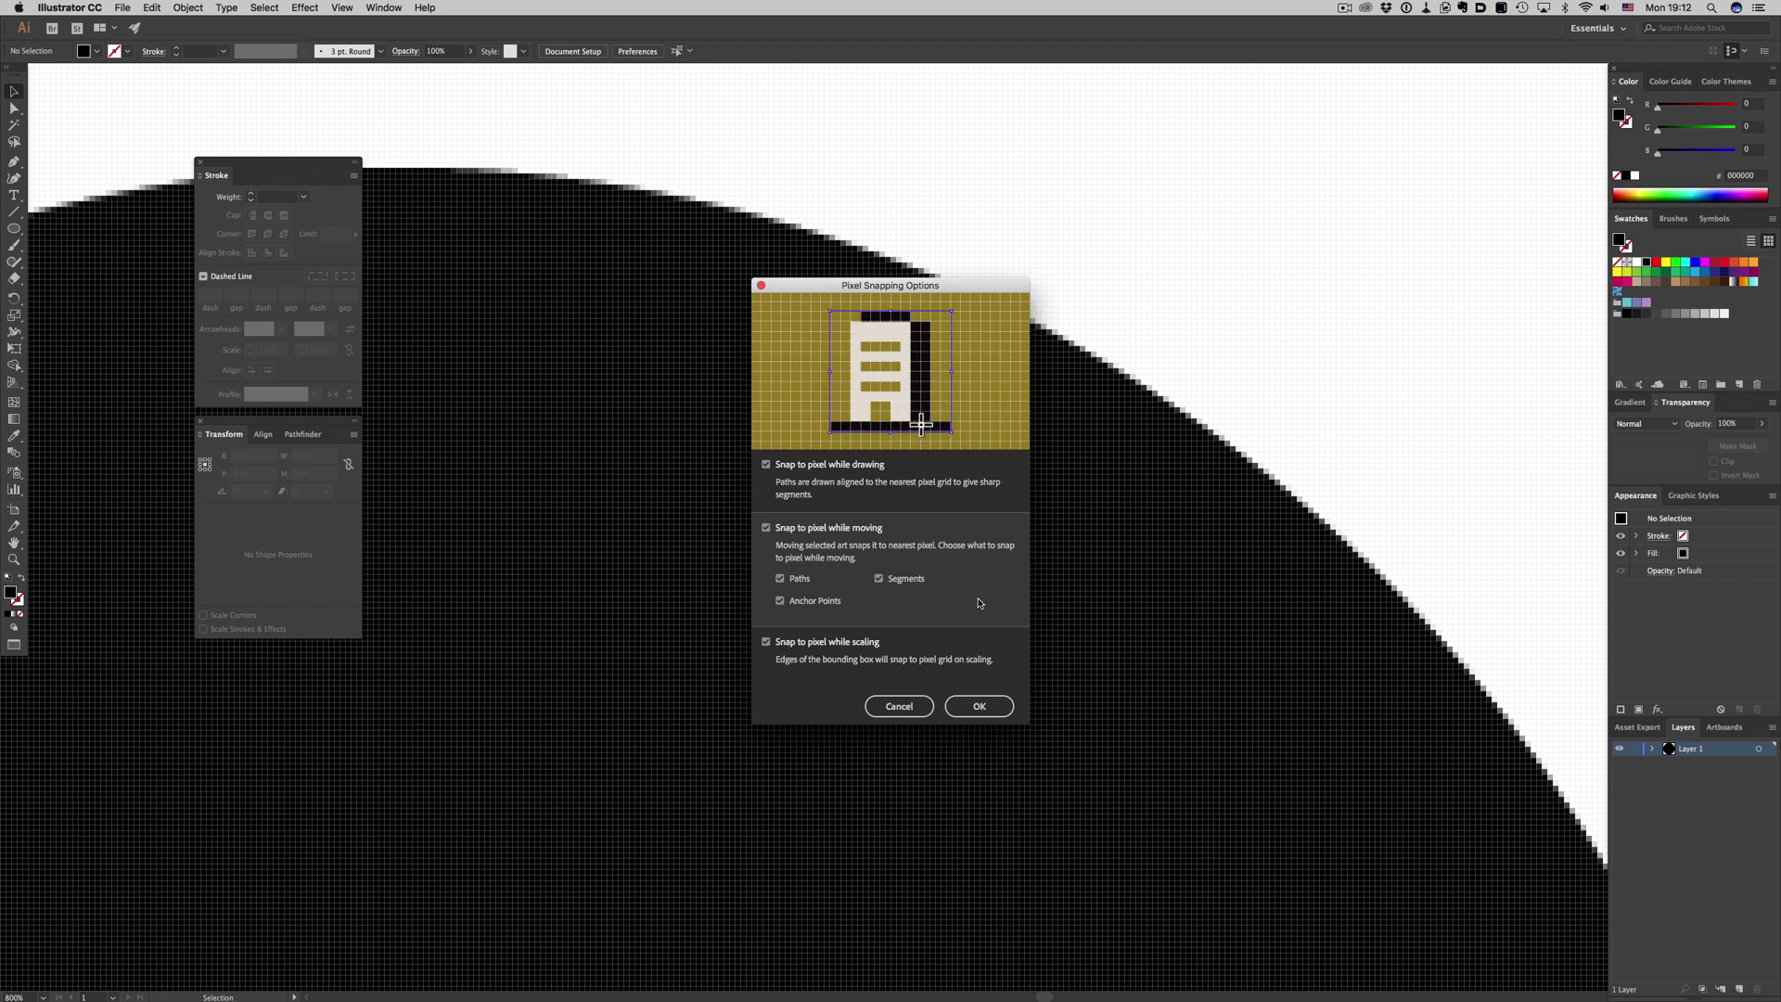
left_click(911, 707)
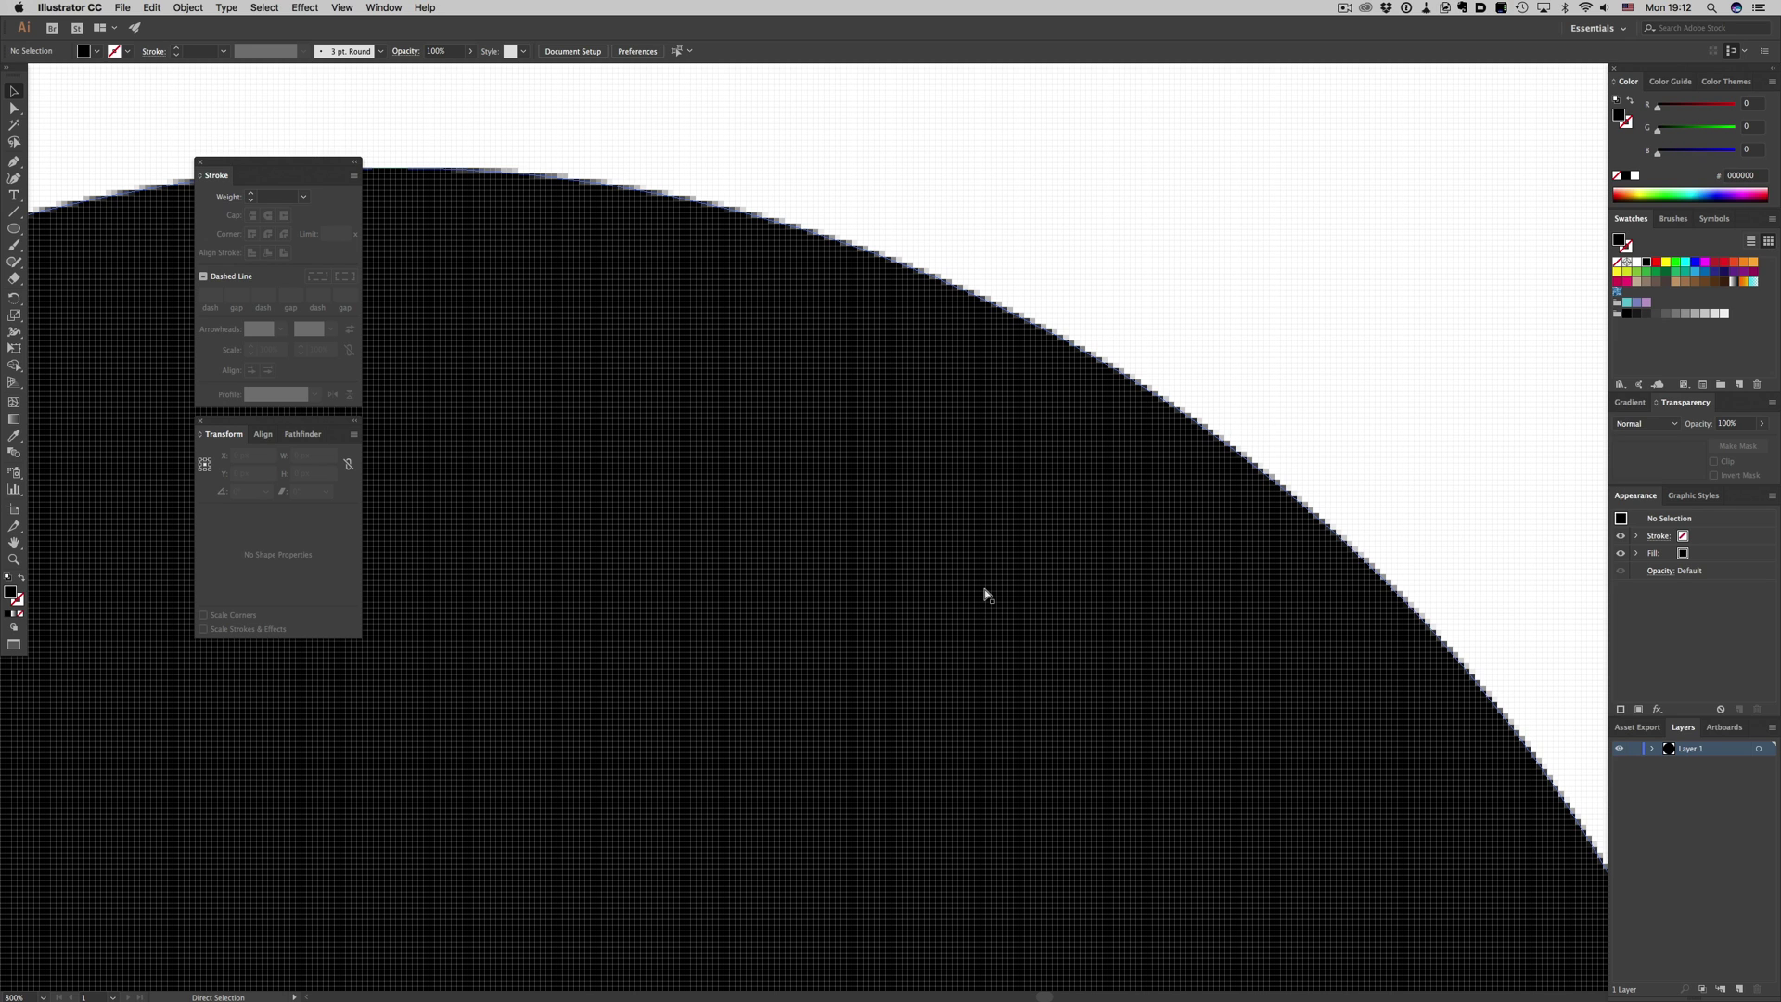
key("super+Tab")
key("super+Tab")
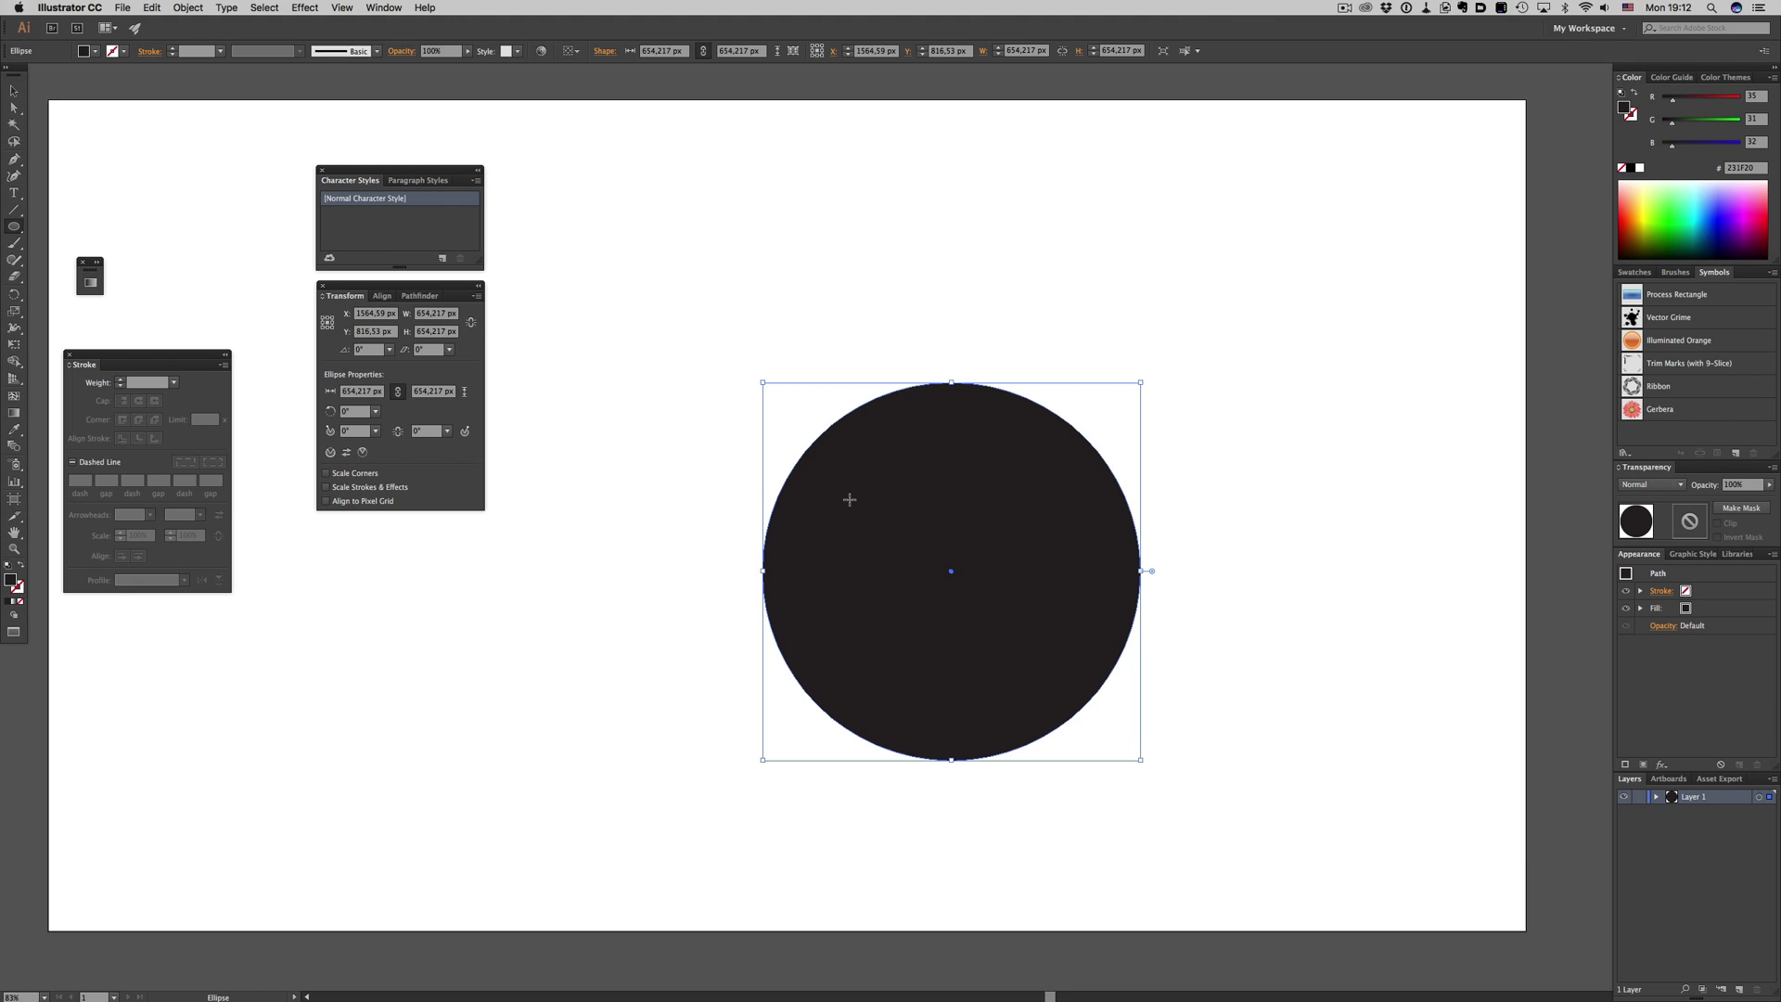
Turn on Align to Pixel Grid for the circle, shift it up-left, then return to the first window
left_click(327, 502)
key("v")
left_click_drag(929, 533, 826, 506)
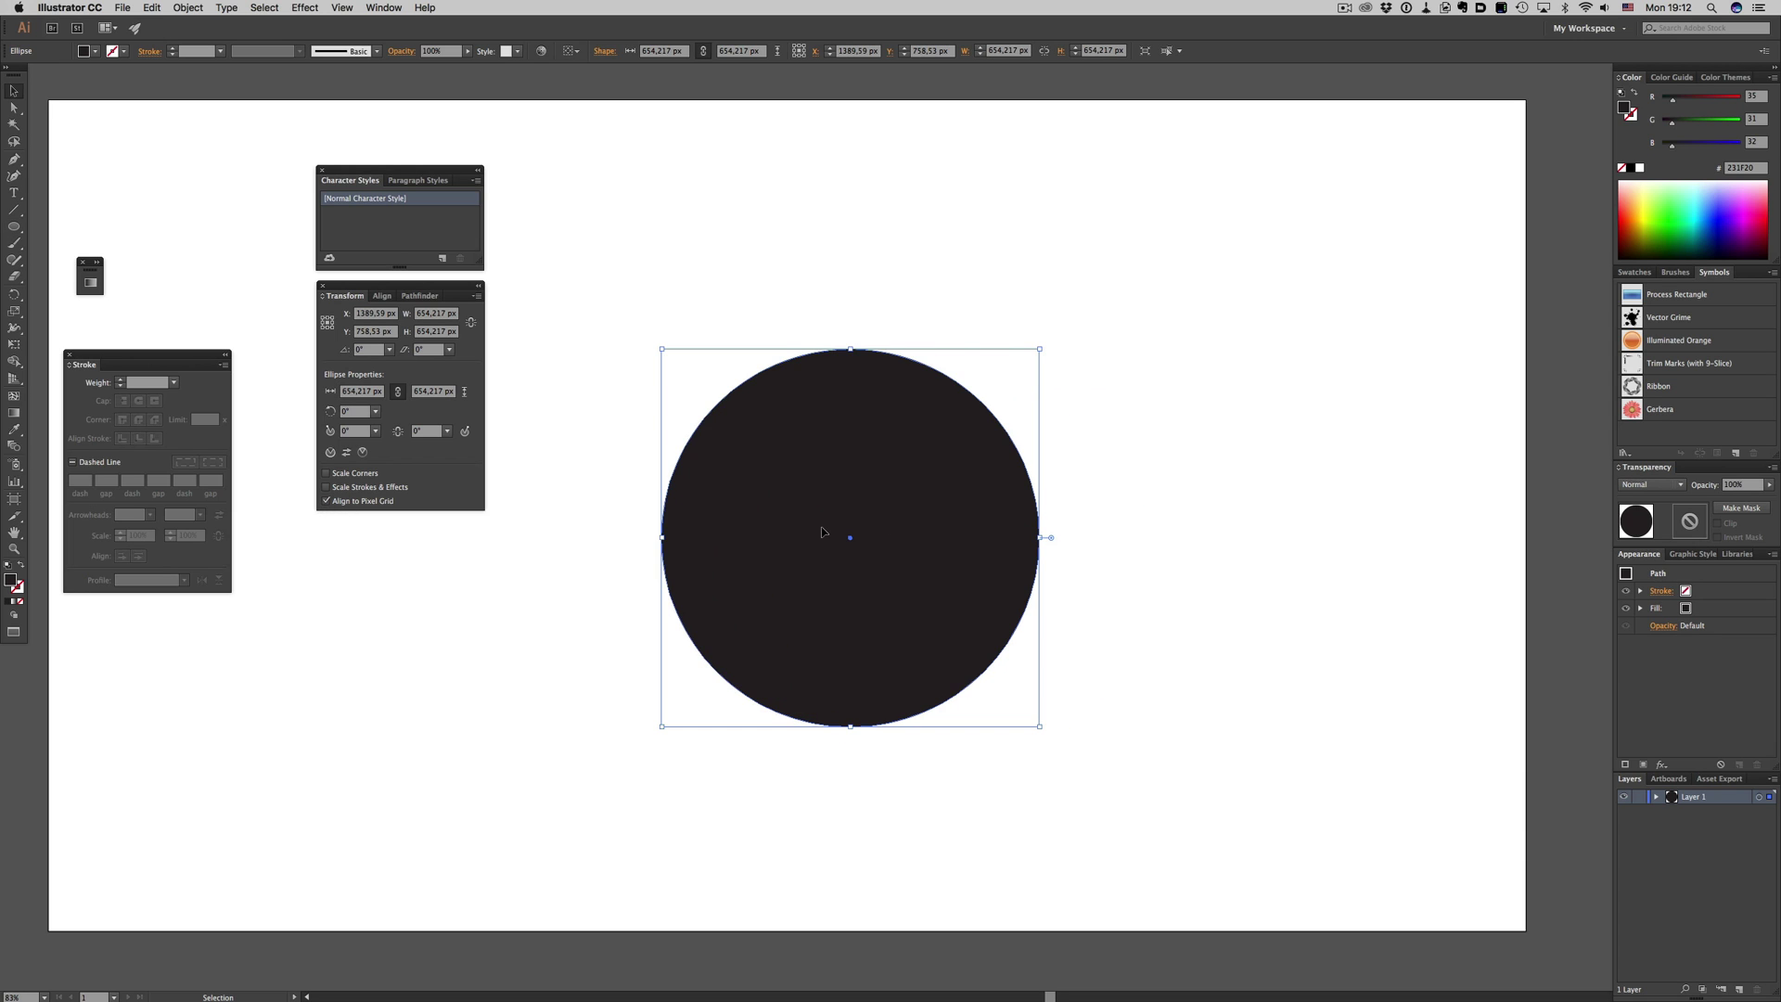
left_click(466, 582)
key("super+Tab")
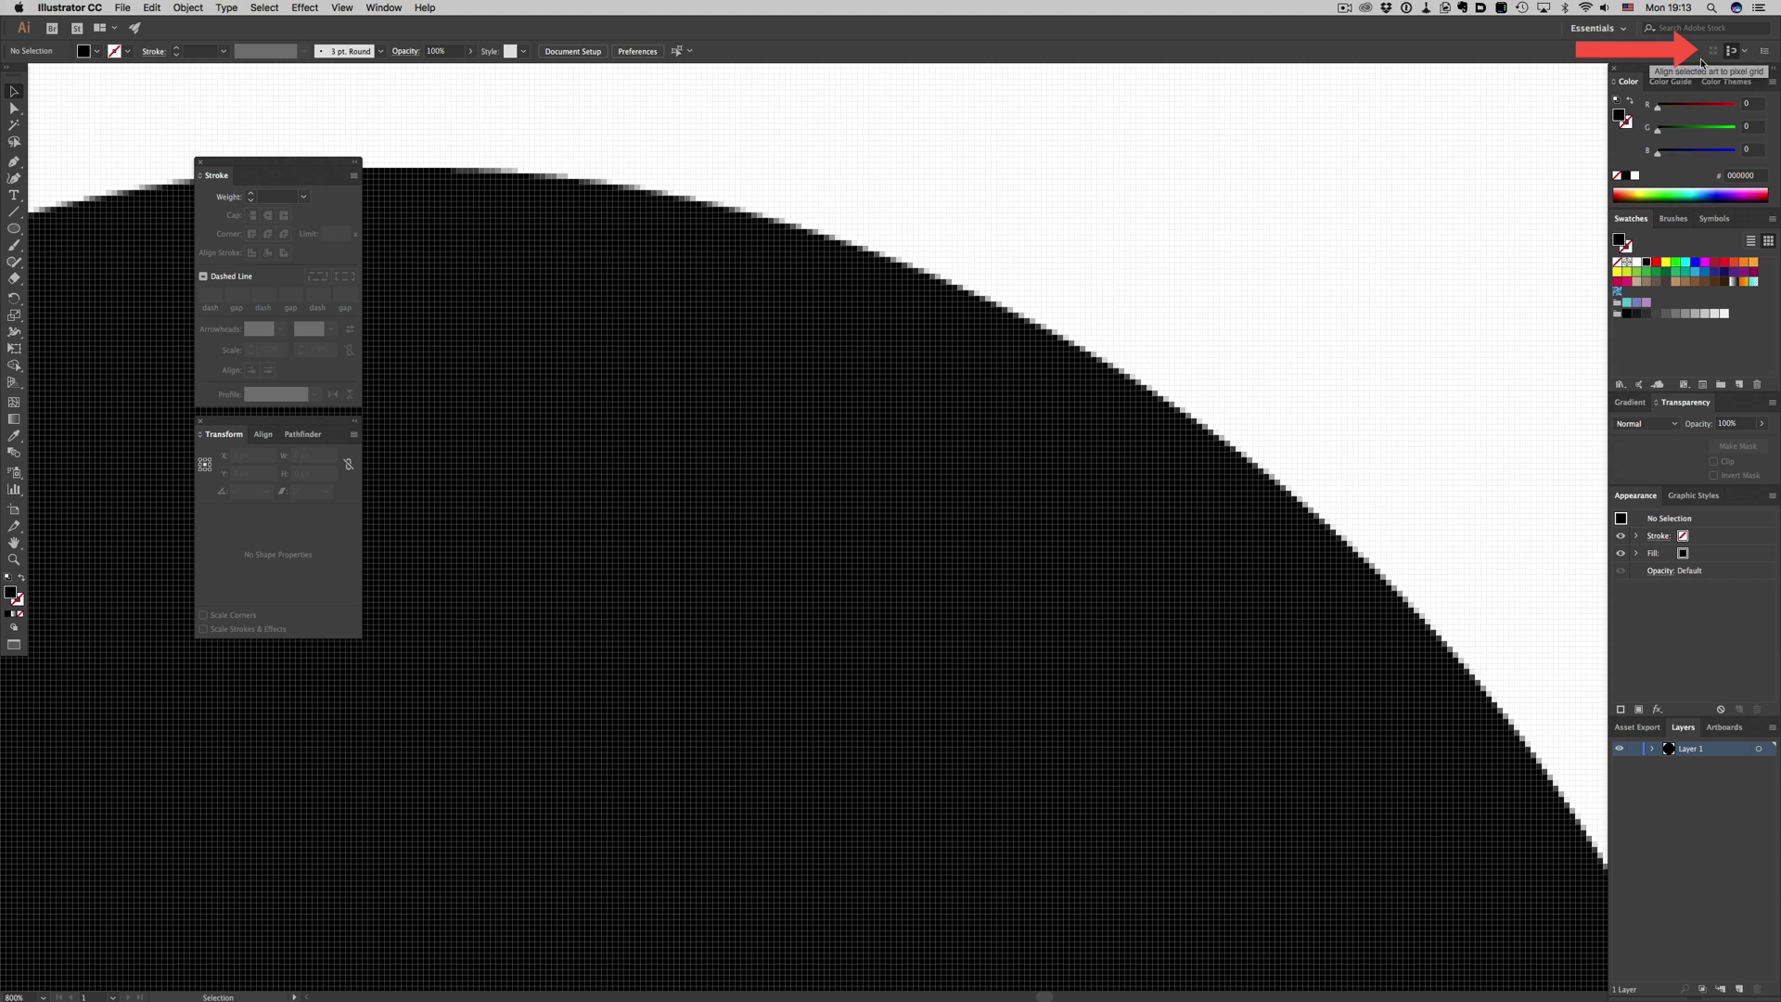
Select the black circle, recentre the view at 200%, and delete the circle
left_click(1132, 489)
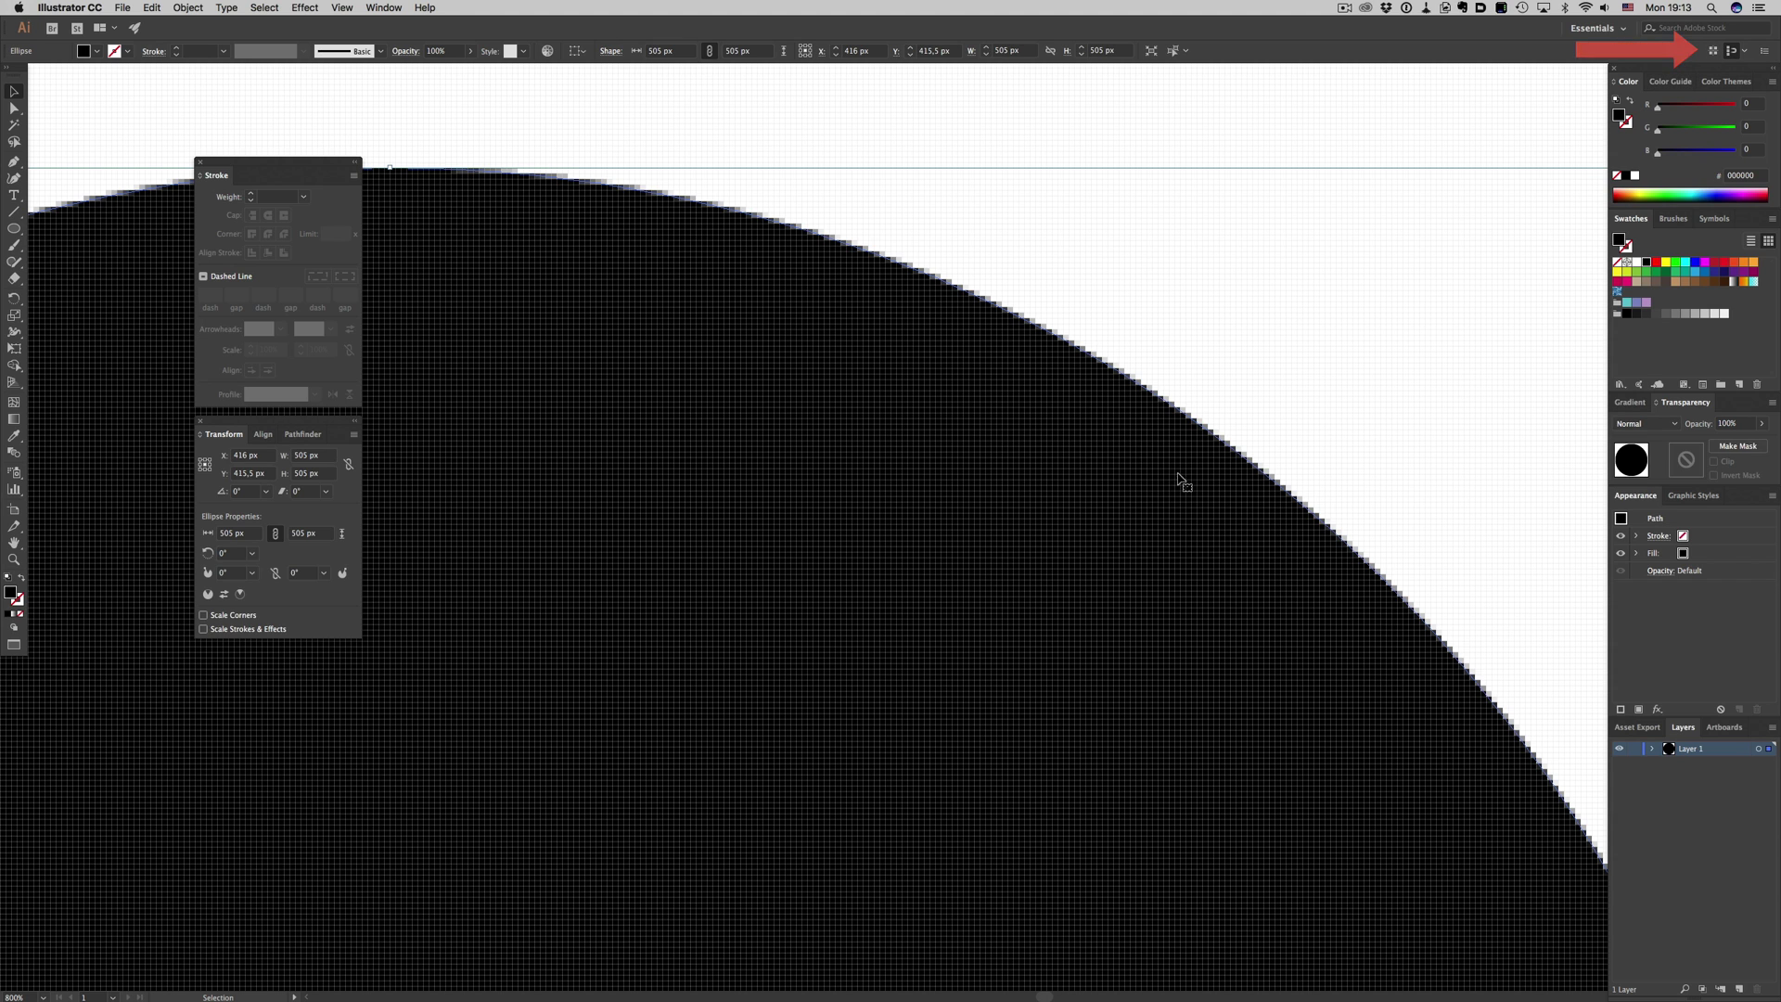
key("super+1")
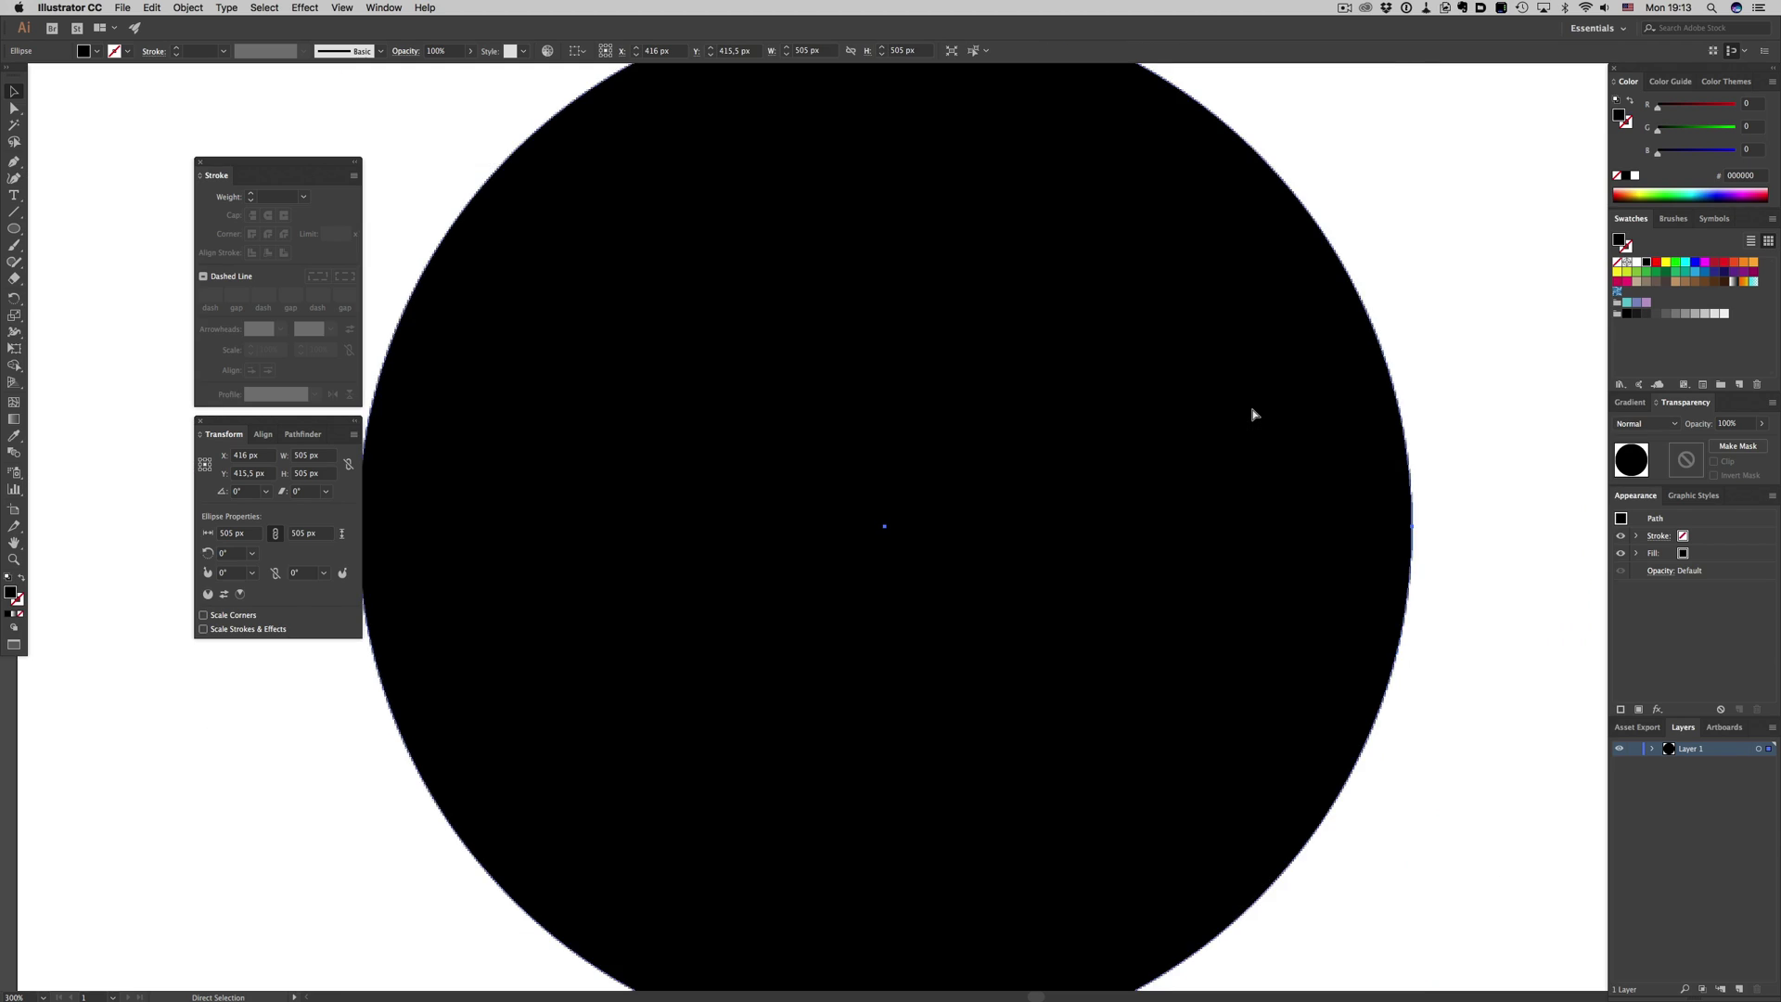
key("super+equal")
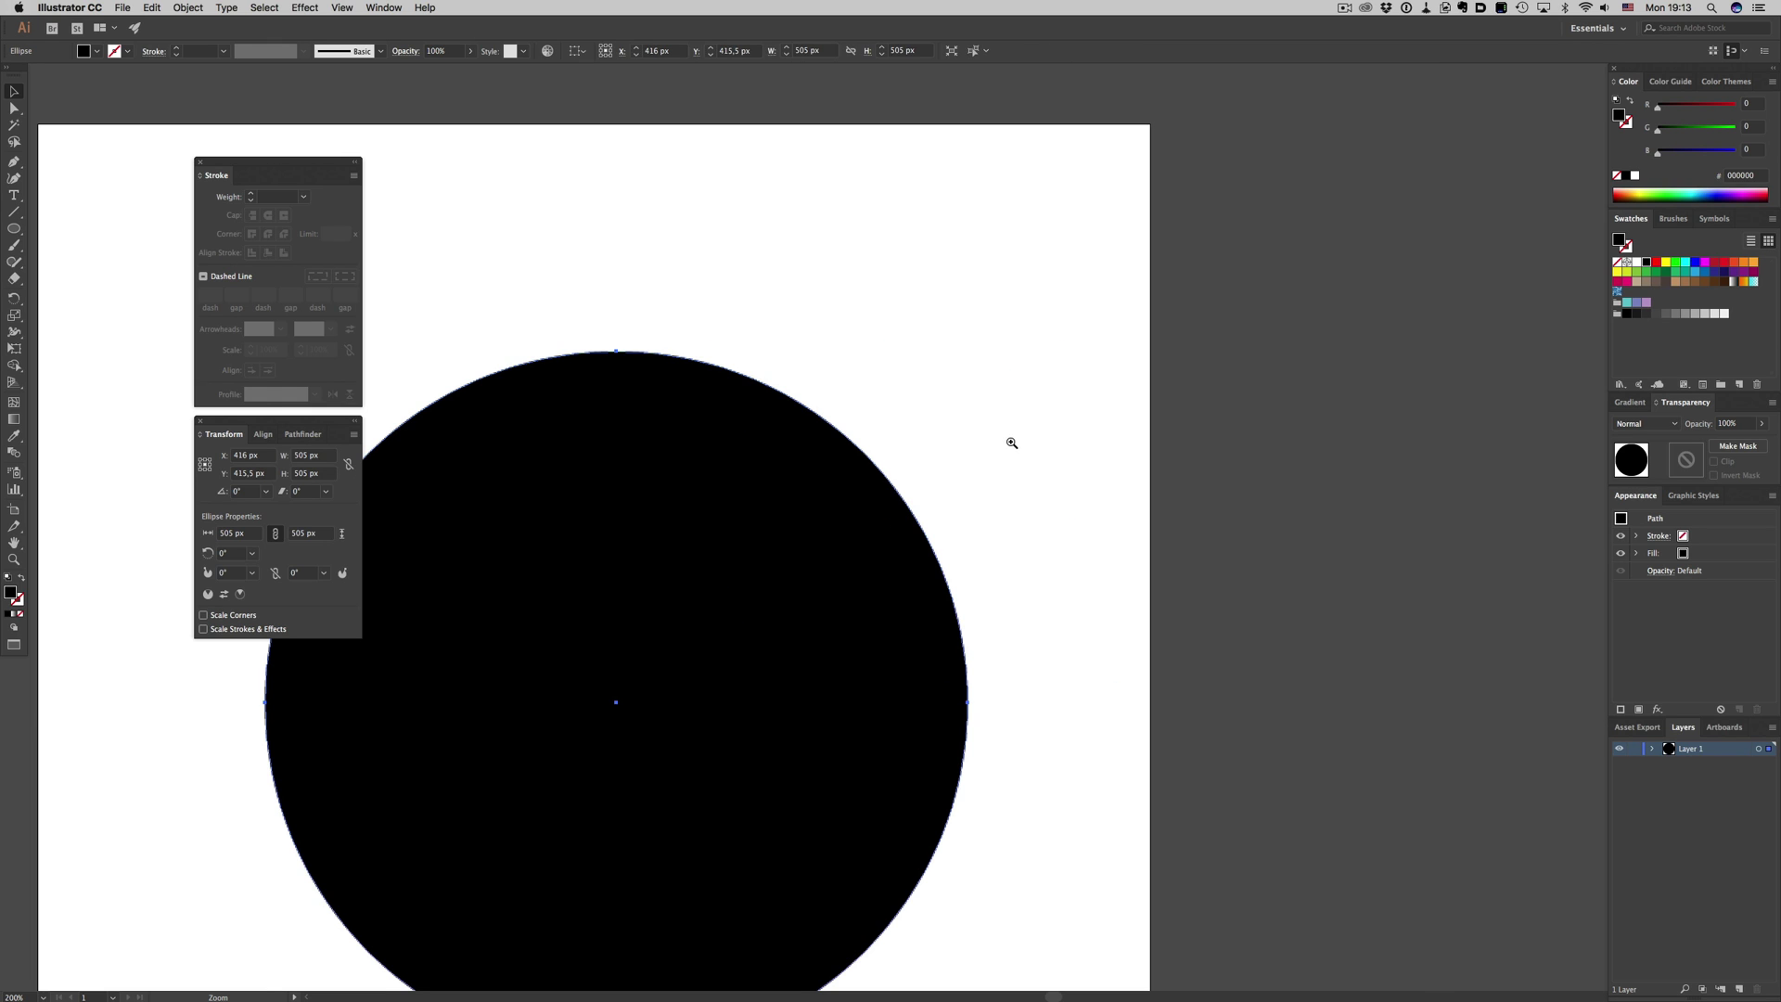
left_click_drag(917, 468, 1246, 316)
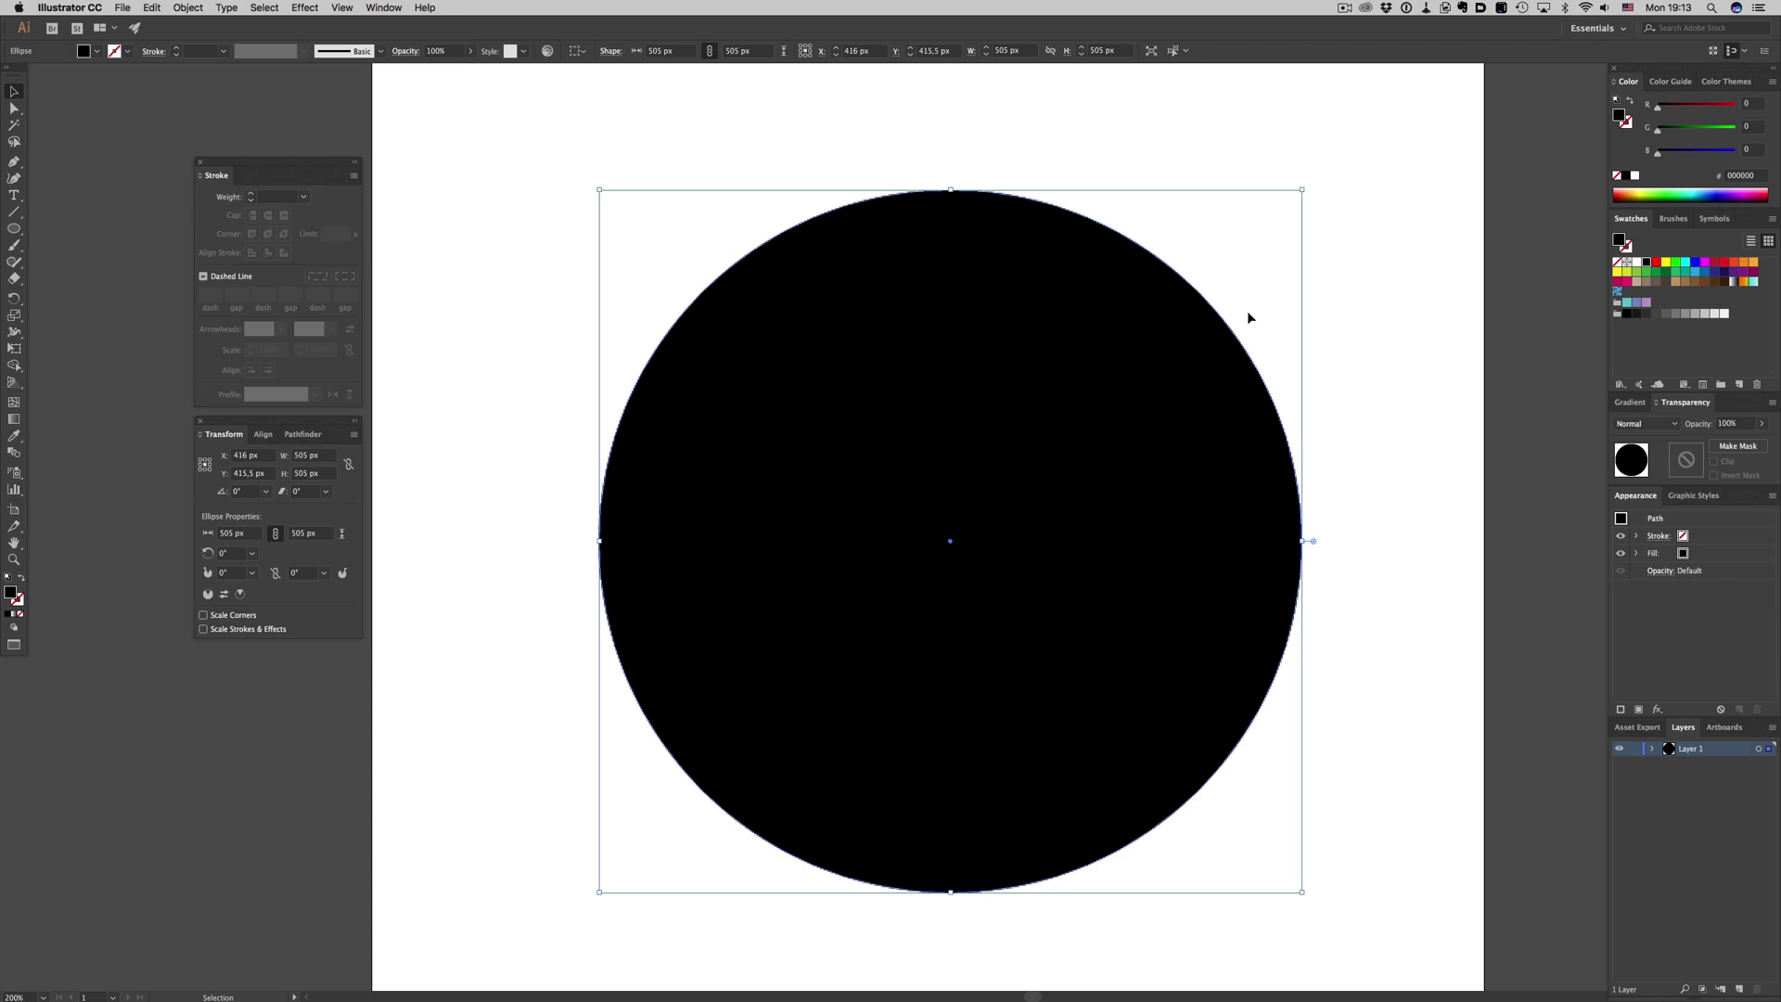
key("Delete")
Draw a 287 × 287 px black square on the artboard and select it
key("m")
left_click_drag(814, 302, 1215, 701)
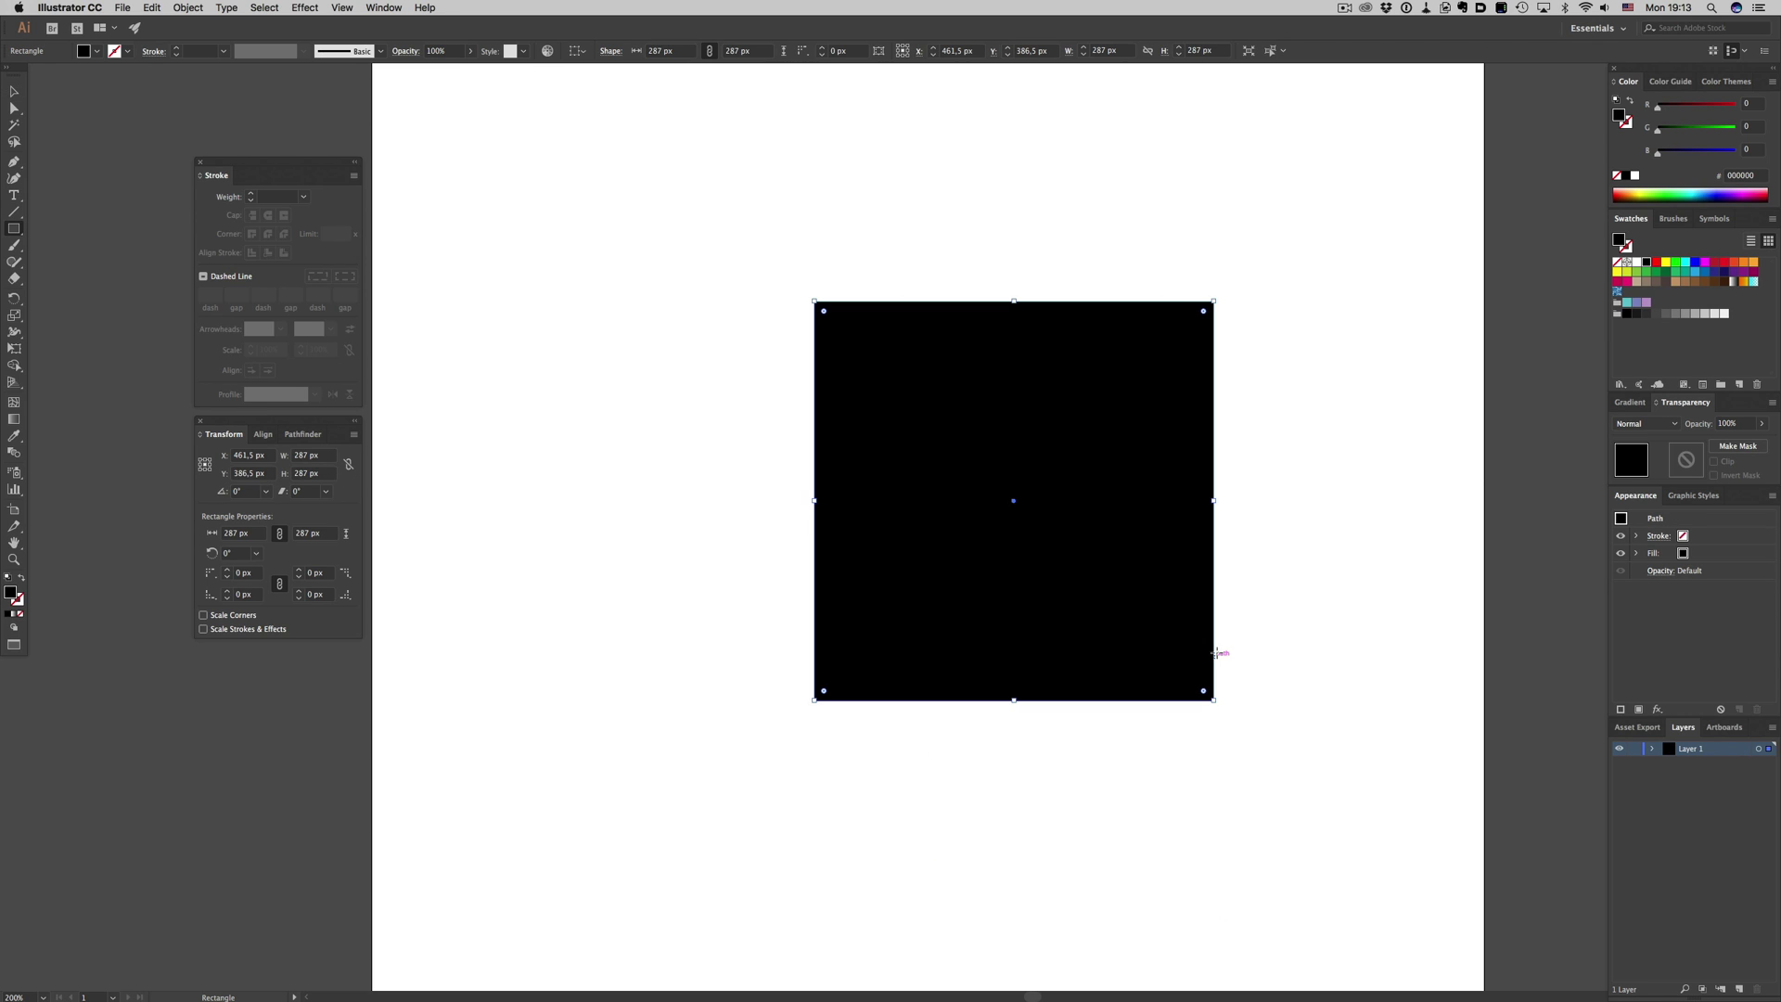
key("v")
left_click(1248, 570)
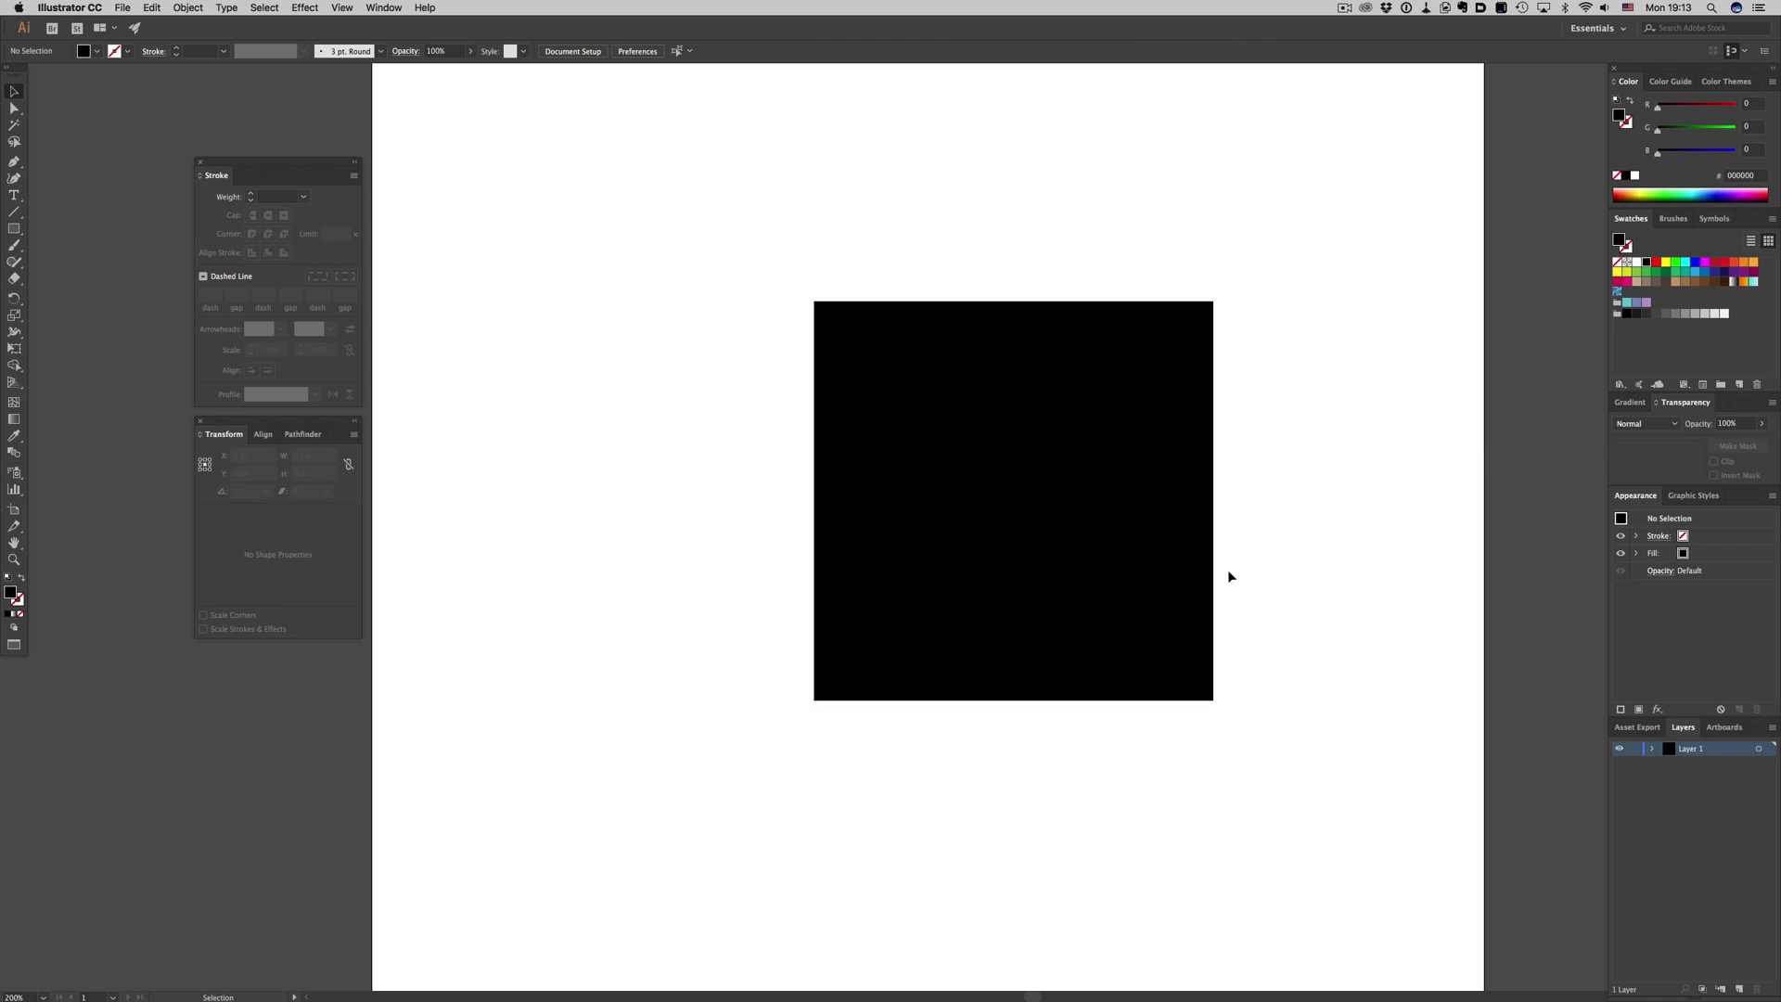
left_click(1141, 560)
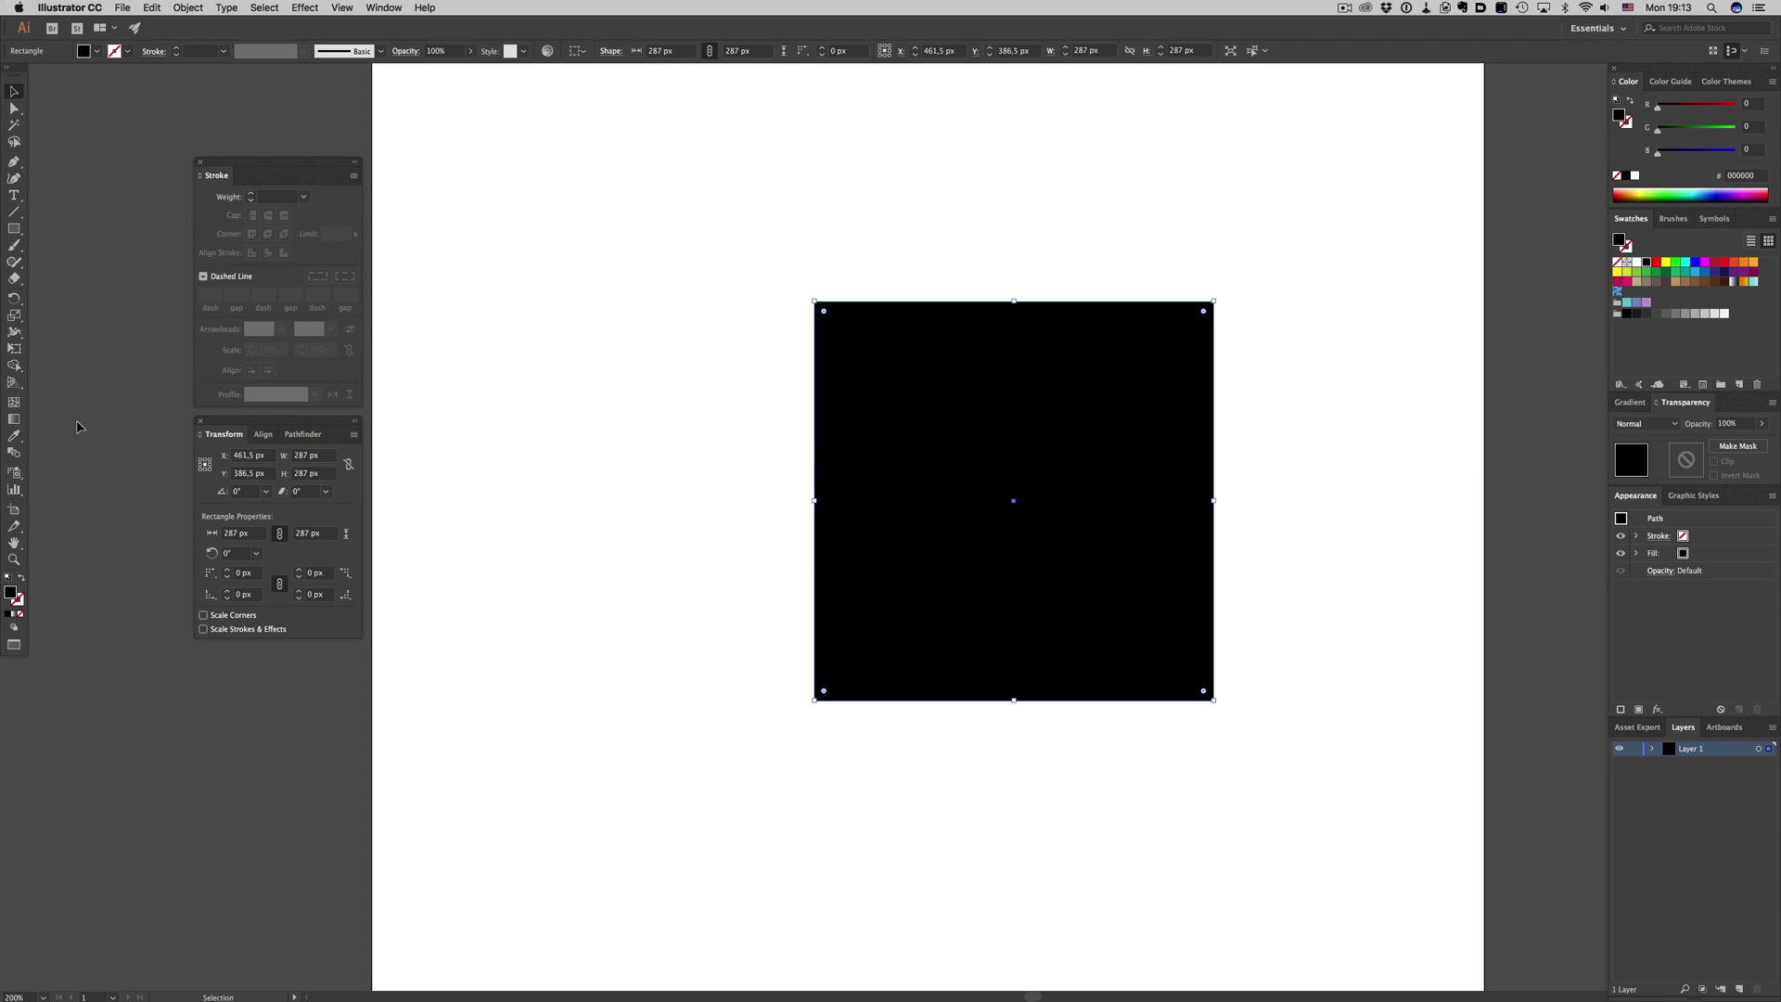
Give the square a black 1 pt stroke and zoom in closer
left_click(17, 600)
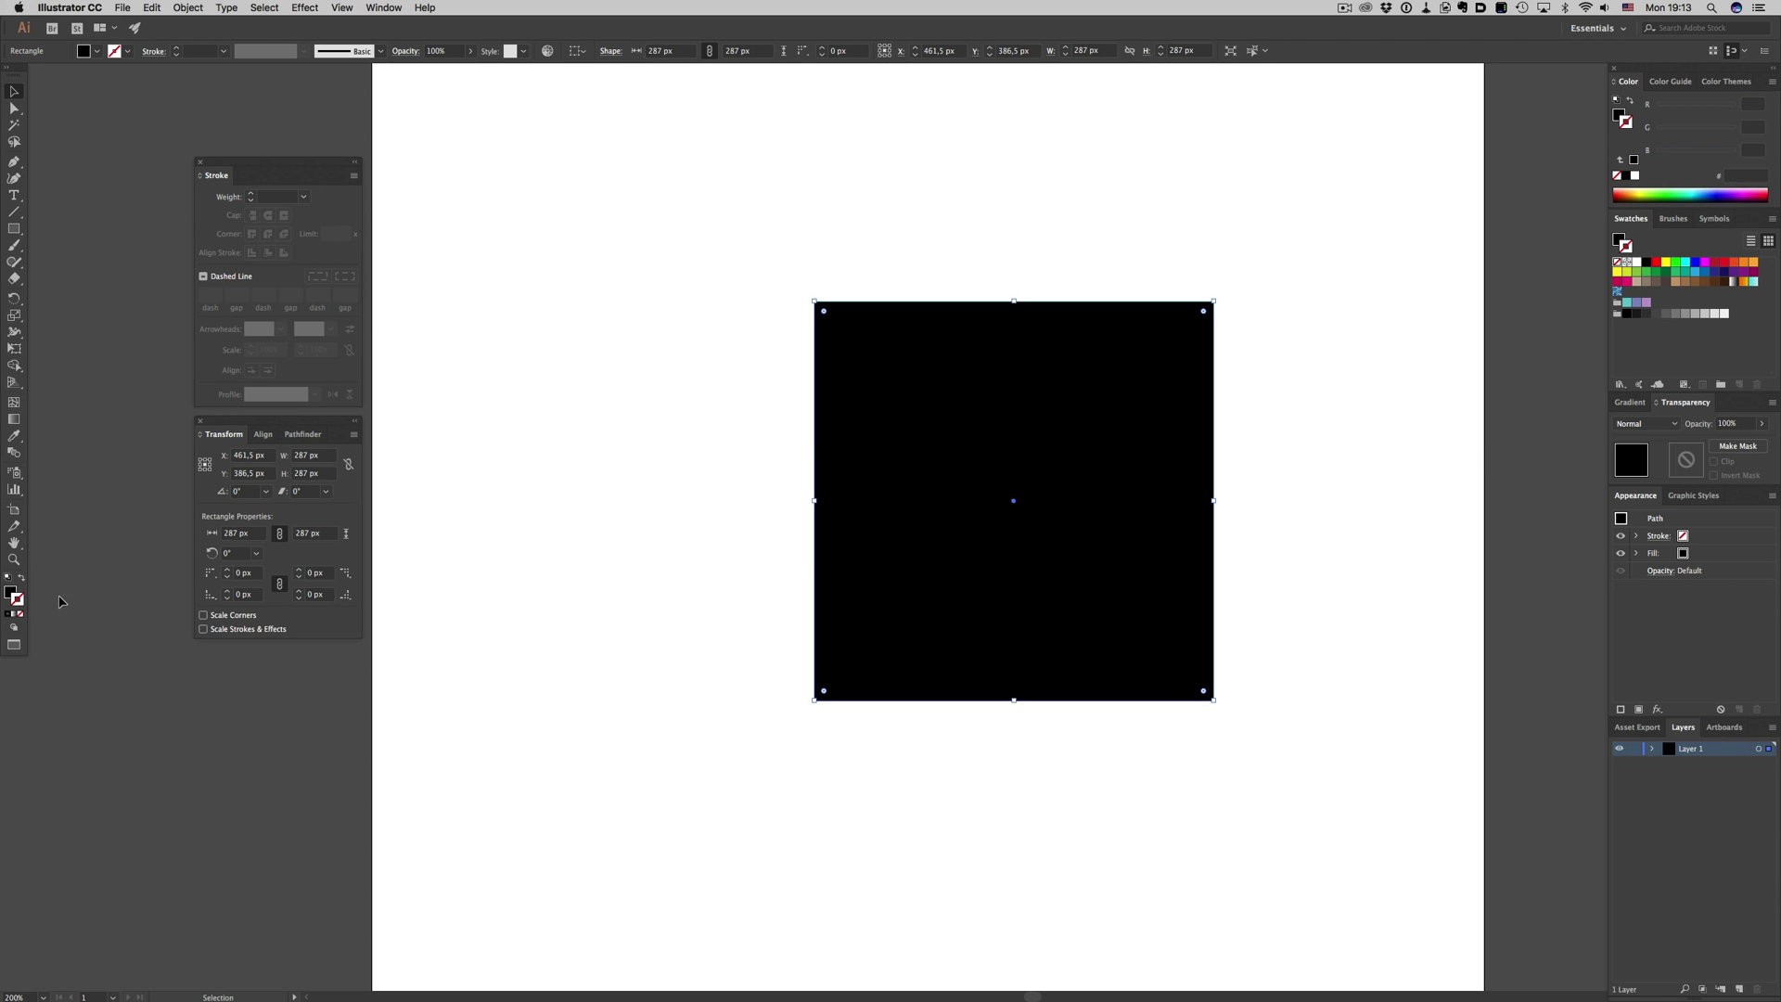
left_click(252, 194)
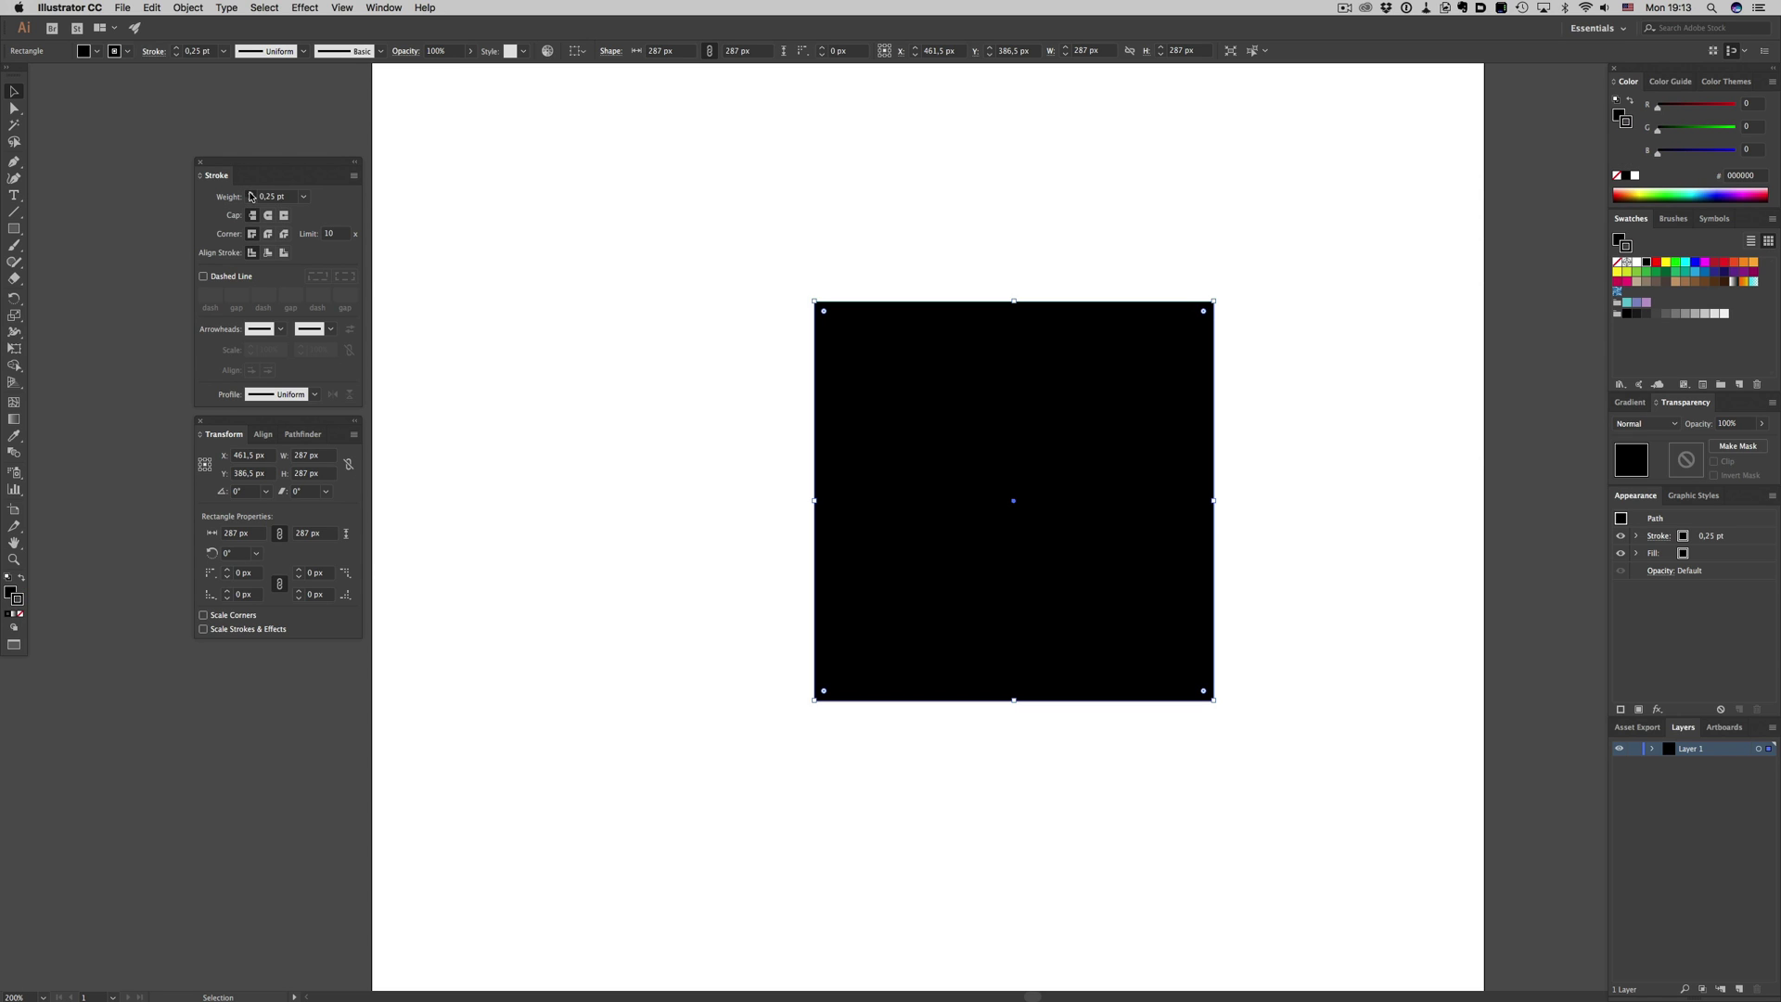
left_click(251, 193)
left_click(251, 193)
left_click(625, 342)
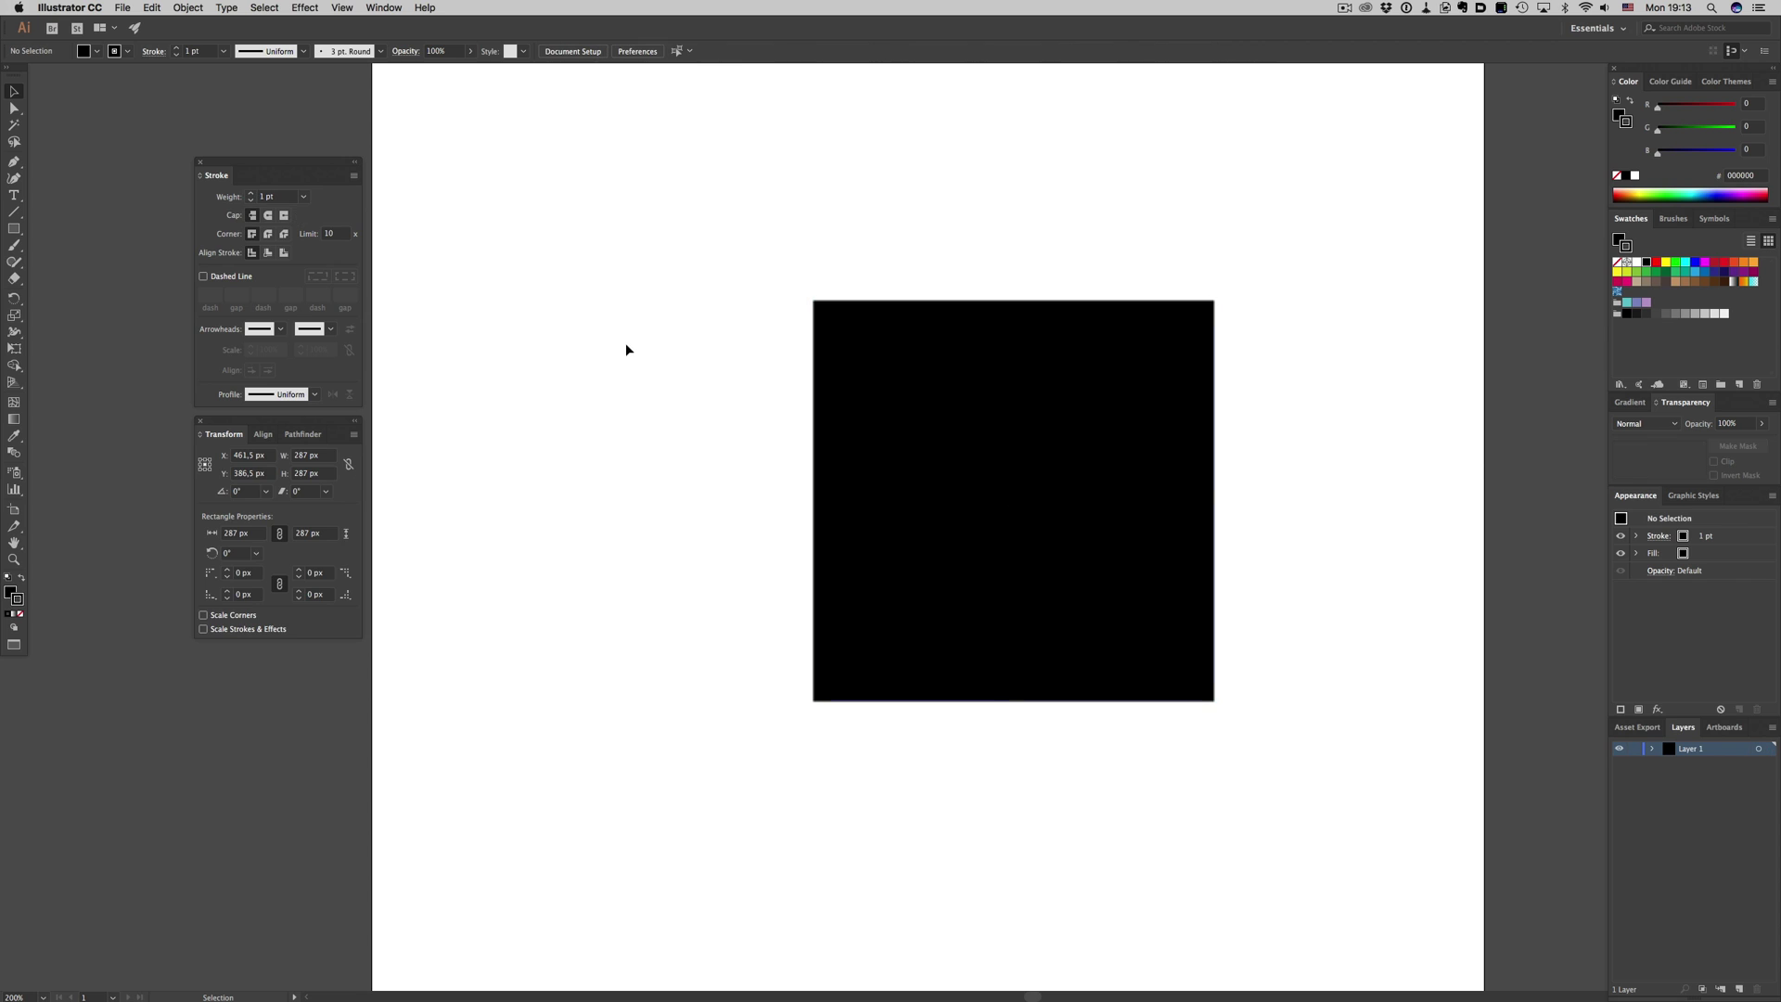
left_click(900, 358)
key("super+equal")
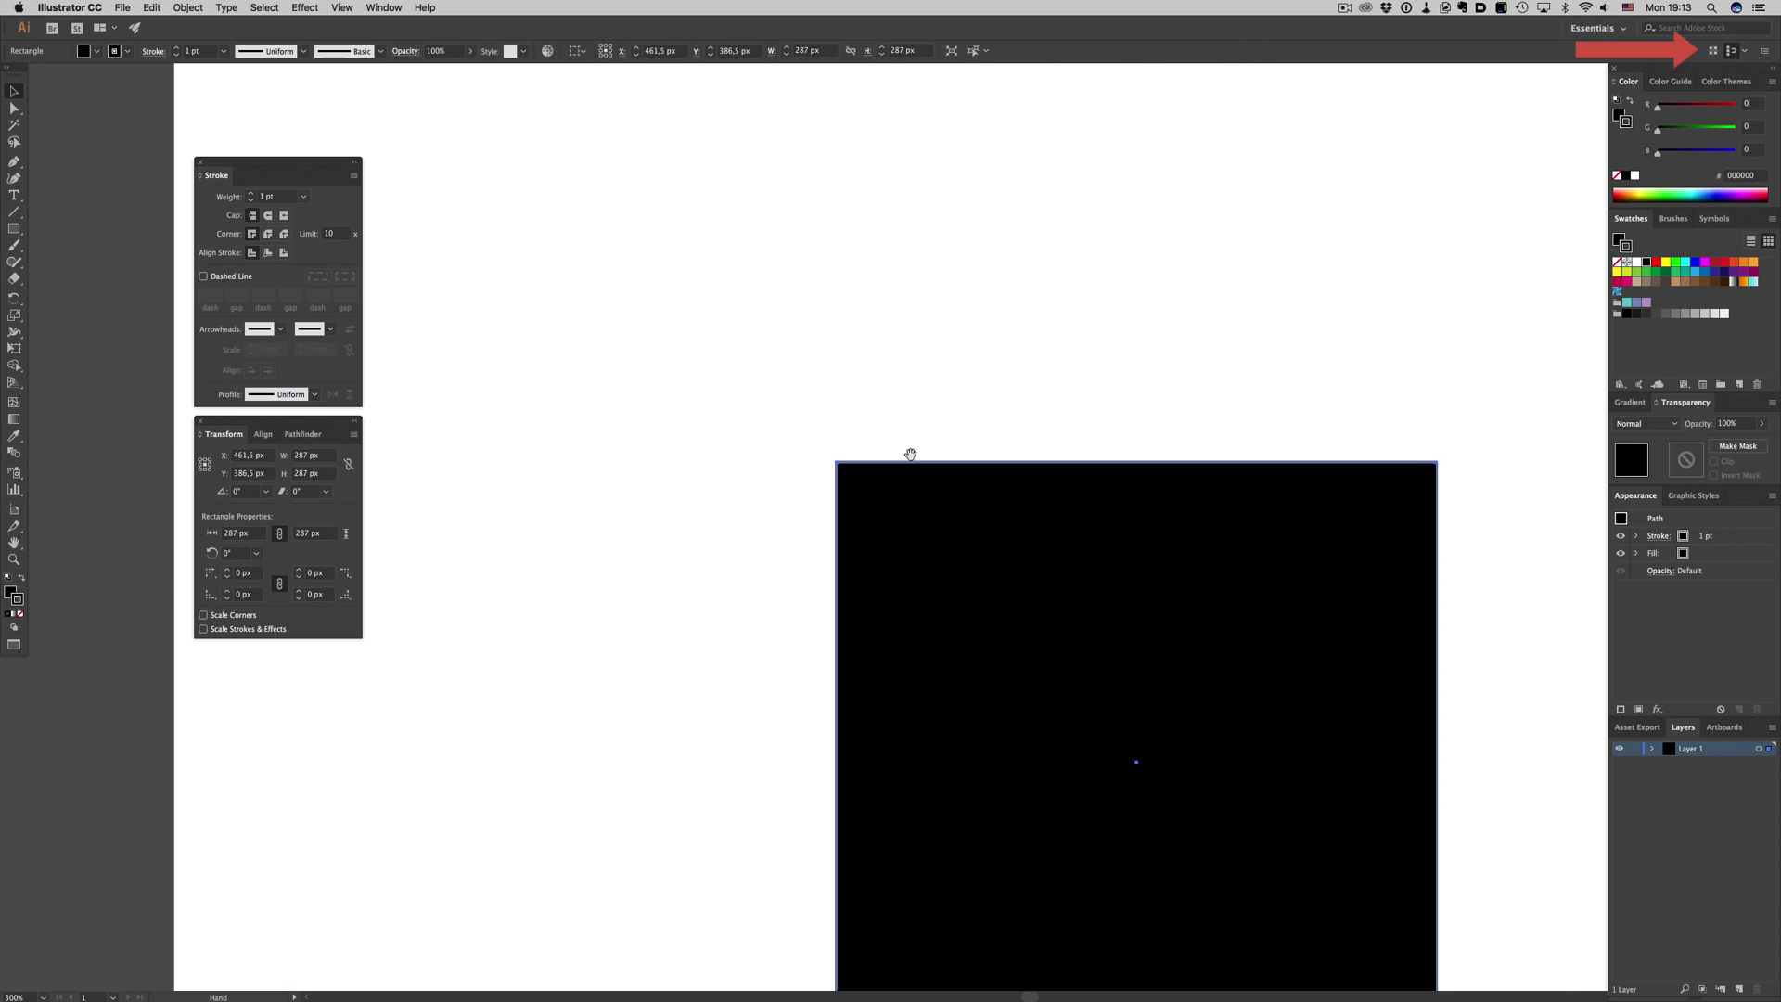
scroll(787, 191, "down", 3)
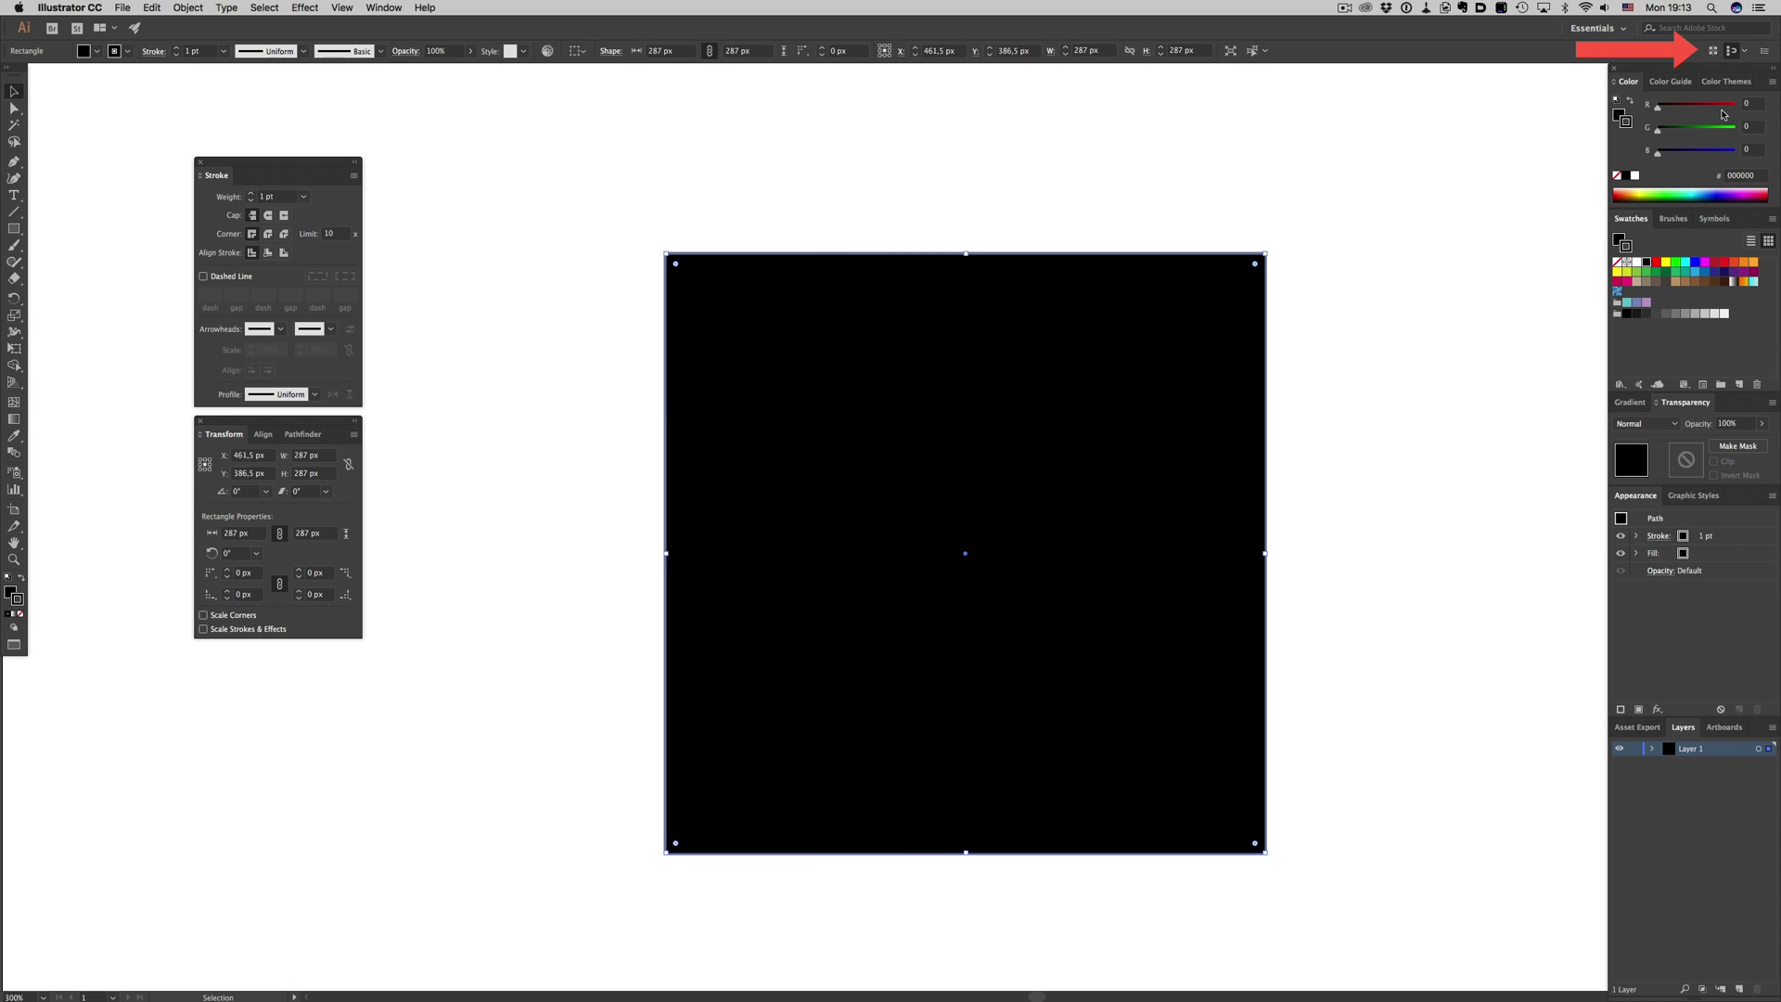
Toggle pixel-grid alignment and thicken the square's stroke to 12 pt
left_click(1715, 52)
left_click(1715, 52)
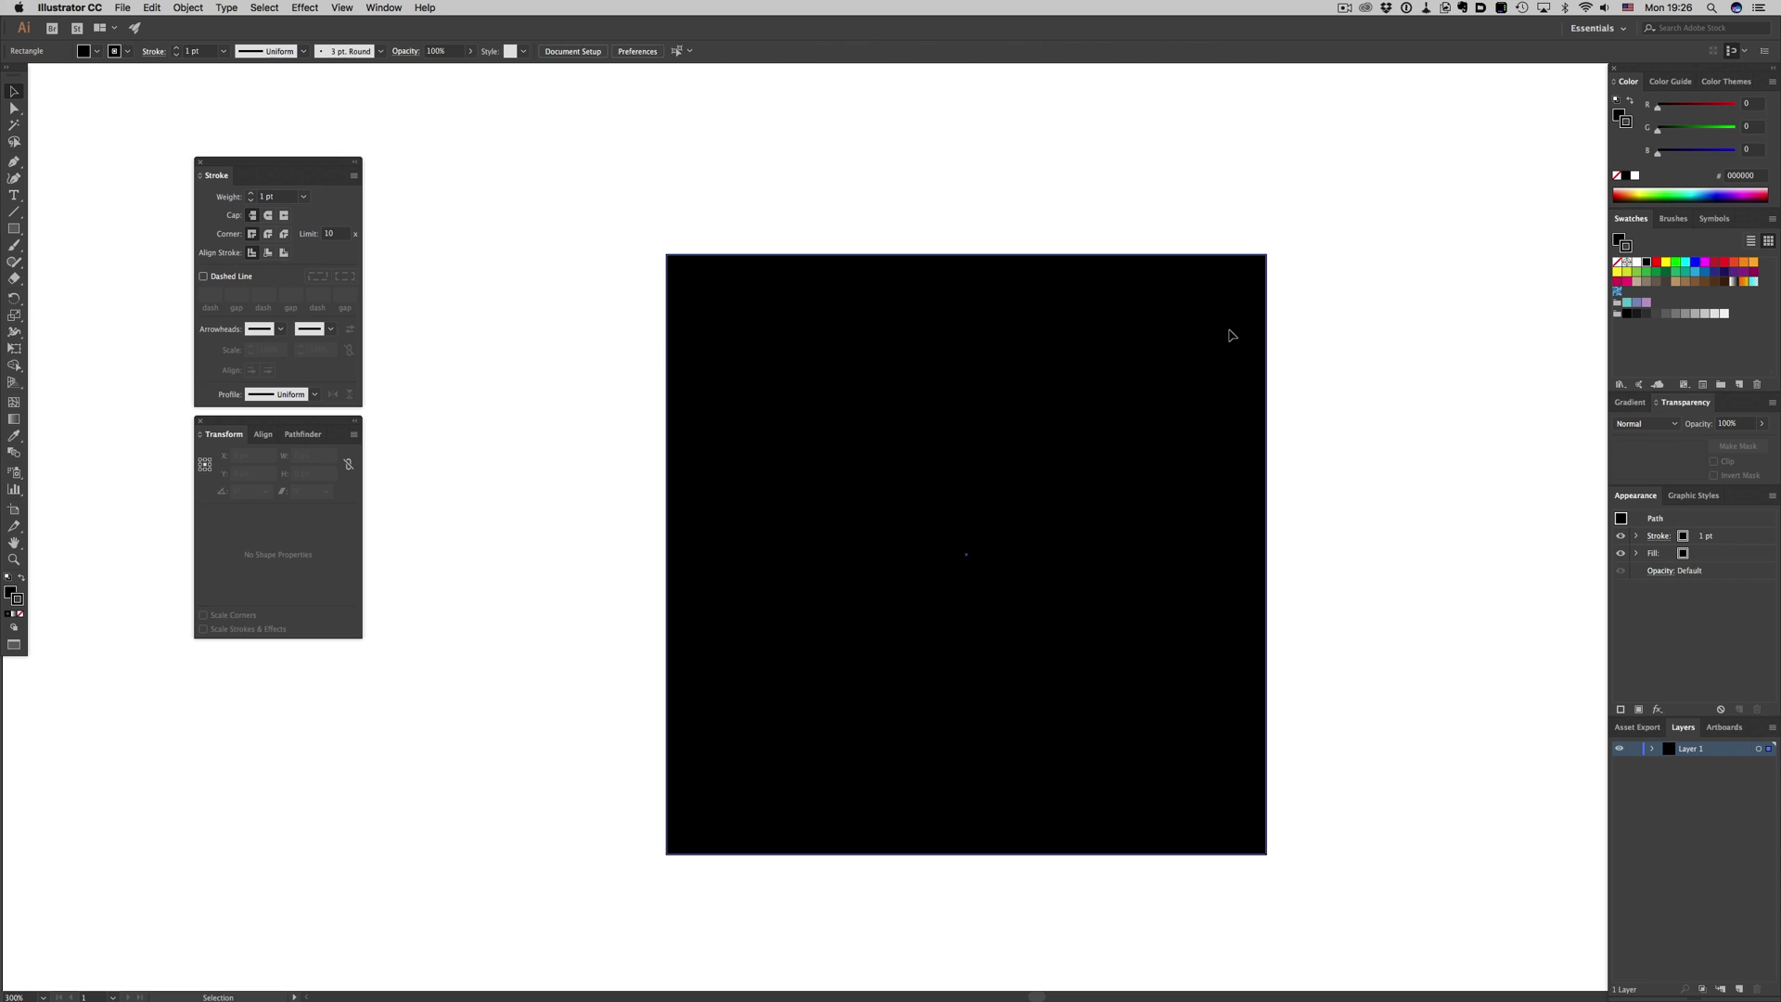
left_click(1234, 336)
left_click(251, 194)
left_click_drag(251, 197, 251, 197)
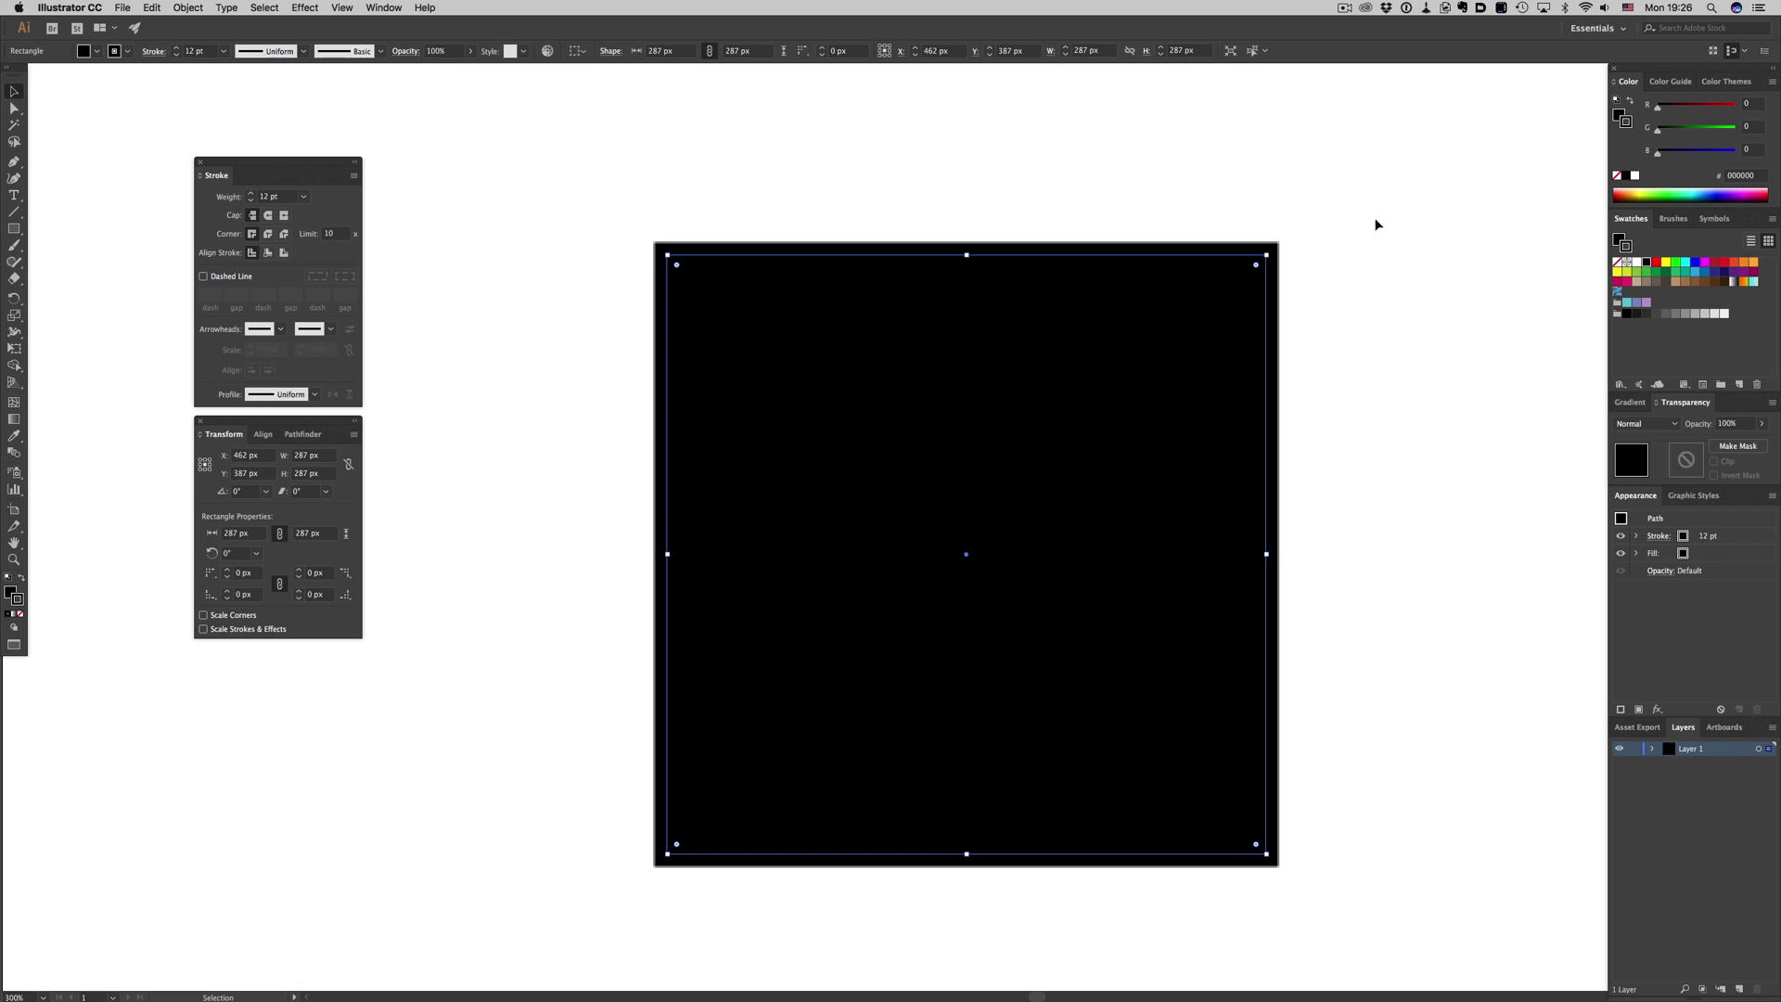
left_click(1713, 51)
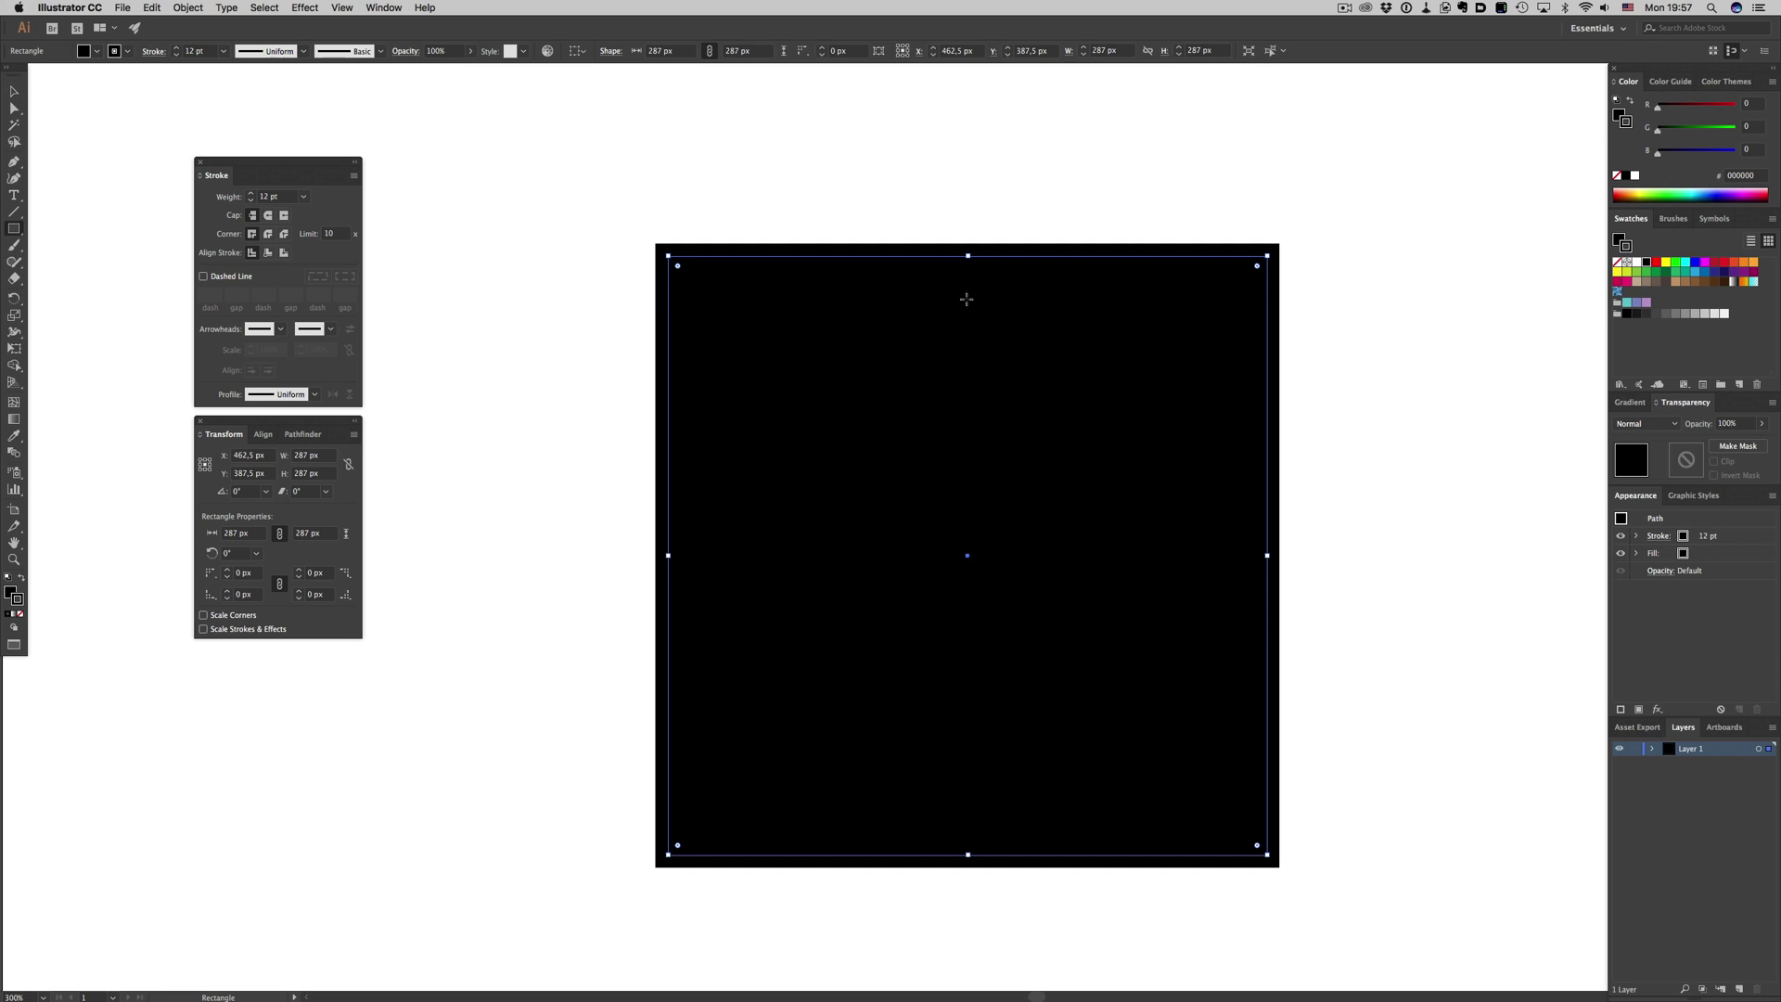
Select the square and zoom in closely on its top-left corner
left_click(1006, 186)
left_click(1021, 370)
left_click_drag(1021, 370, 1085, 370)
key("super+equal")
key("super+z")
key("super+z")
key("super+z")
key("super+z")
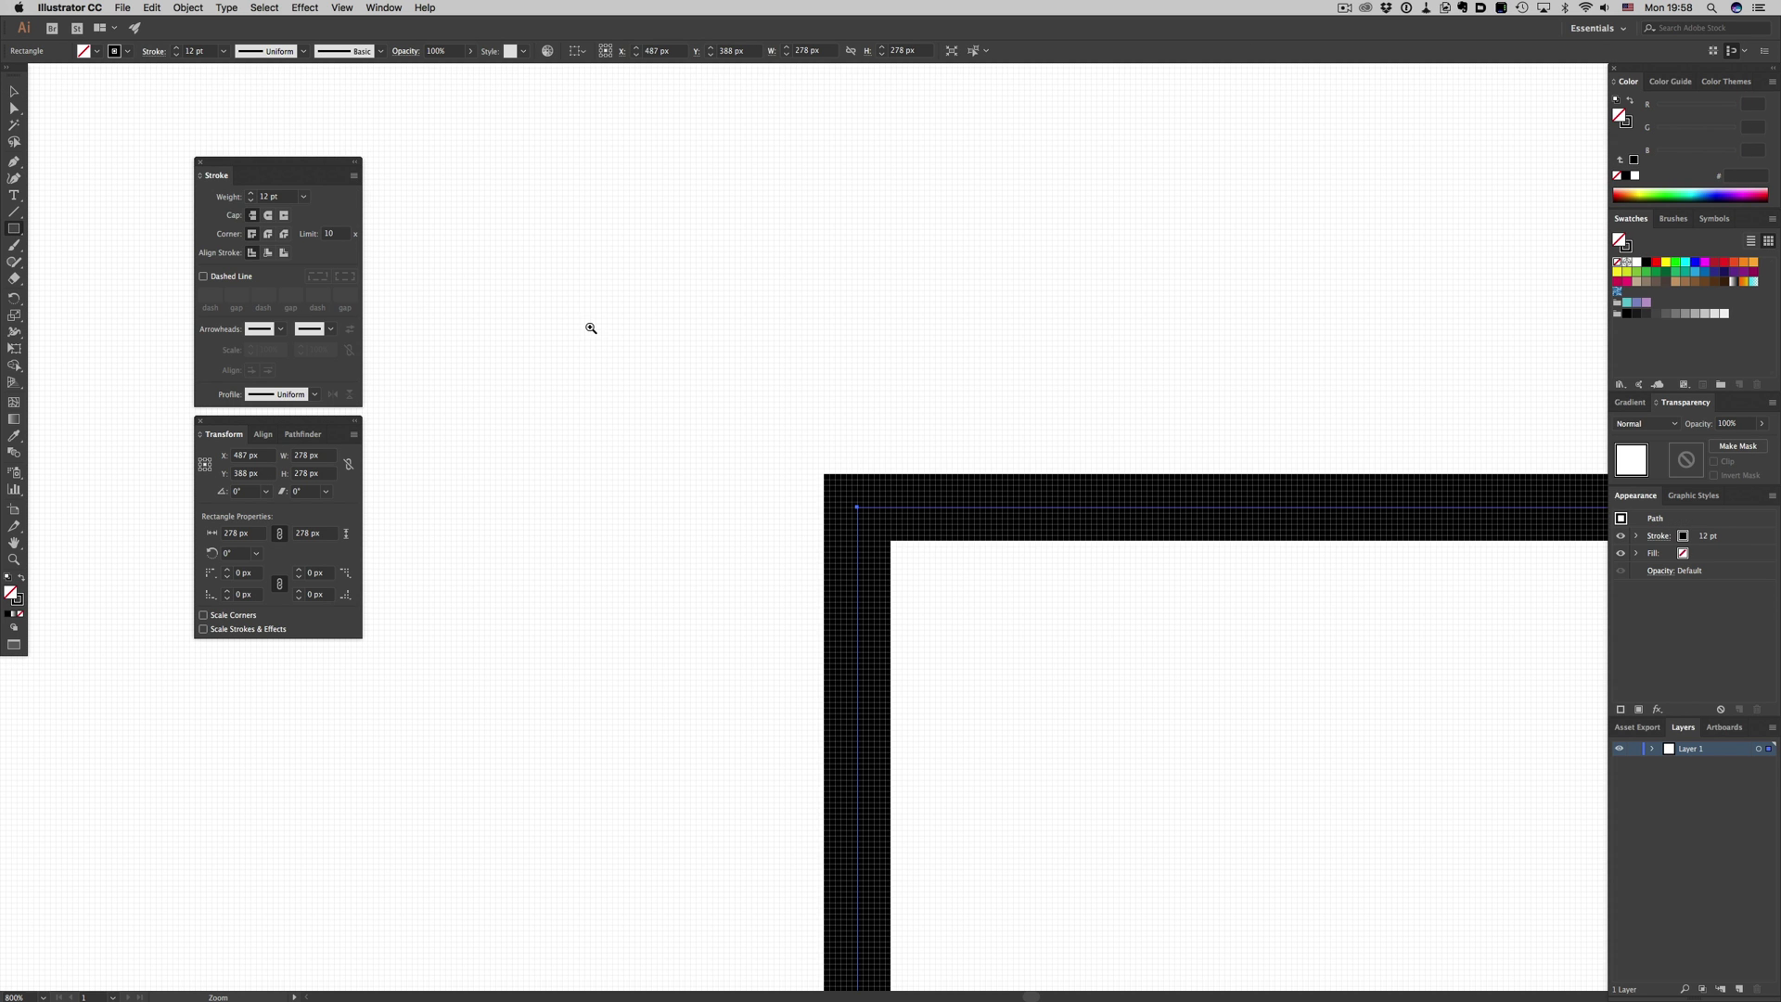
left_click(870, 511)
left_click(888, 530)
left_click(888, 531)
left_click(880, 521)
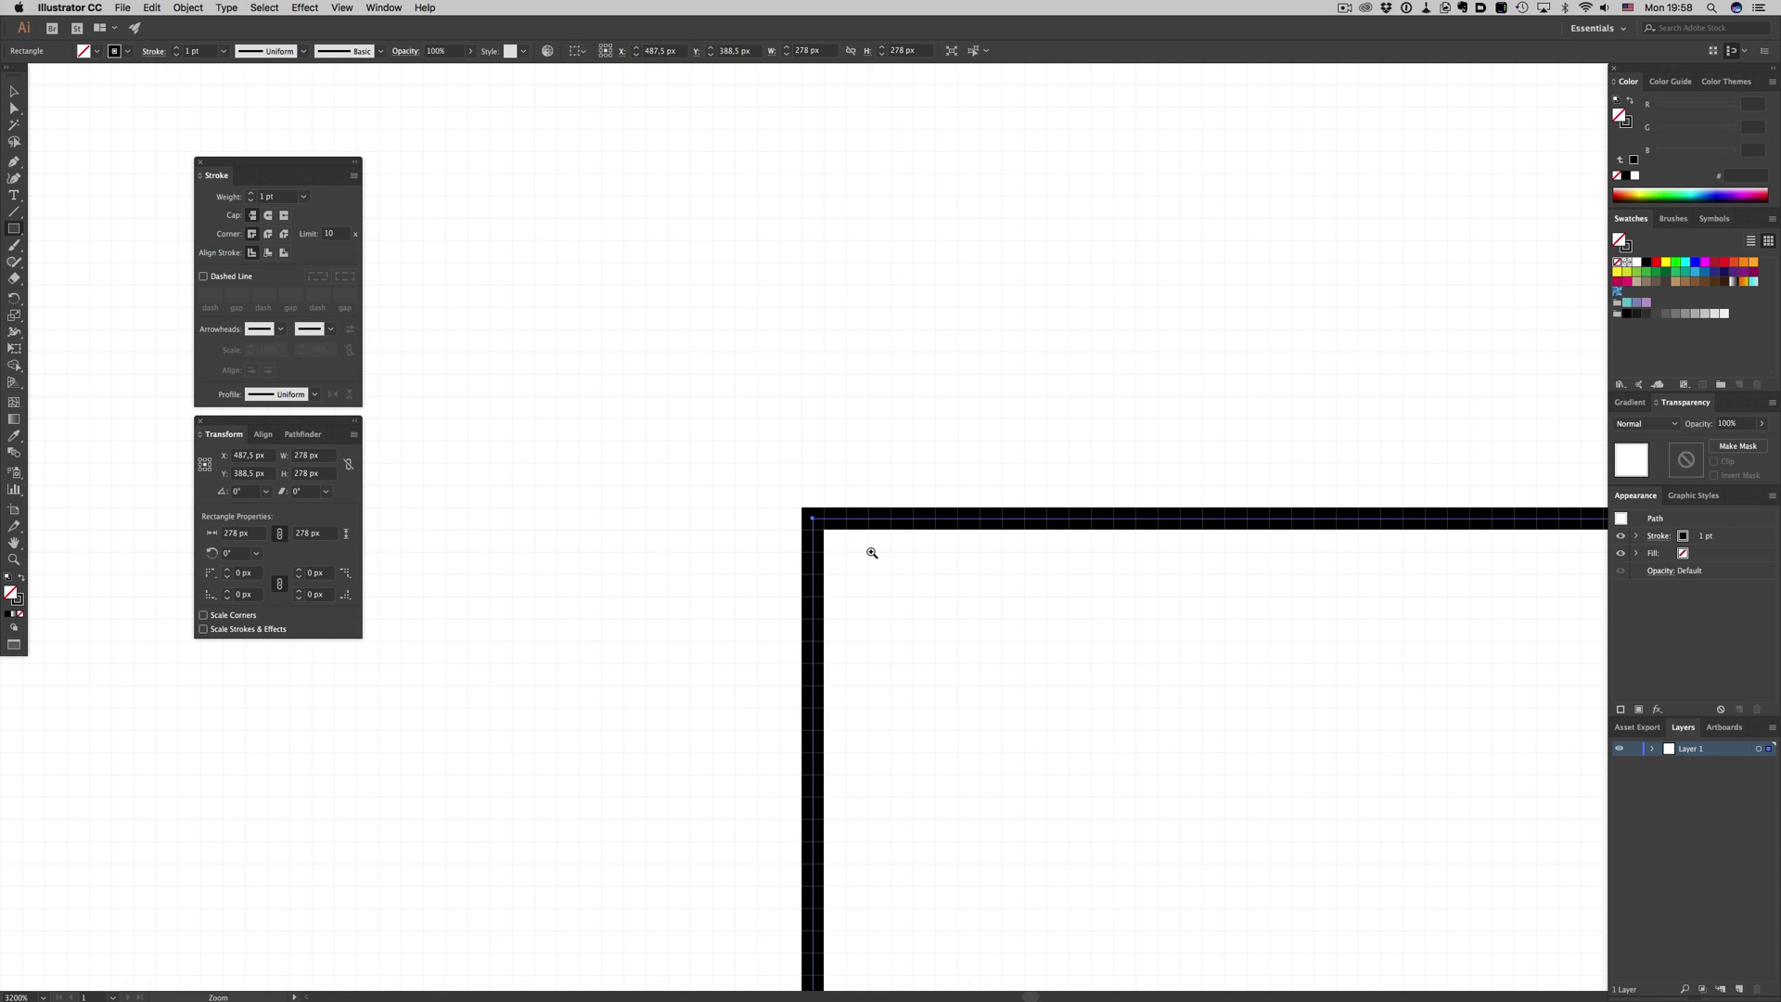
left_click_drag(870, 571, 732, 349)
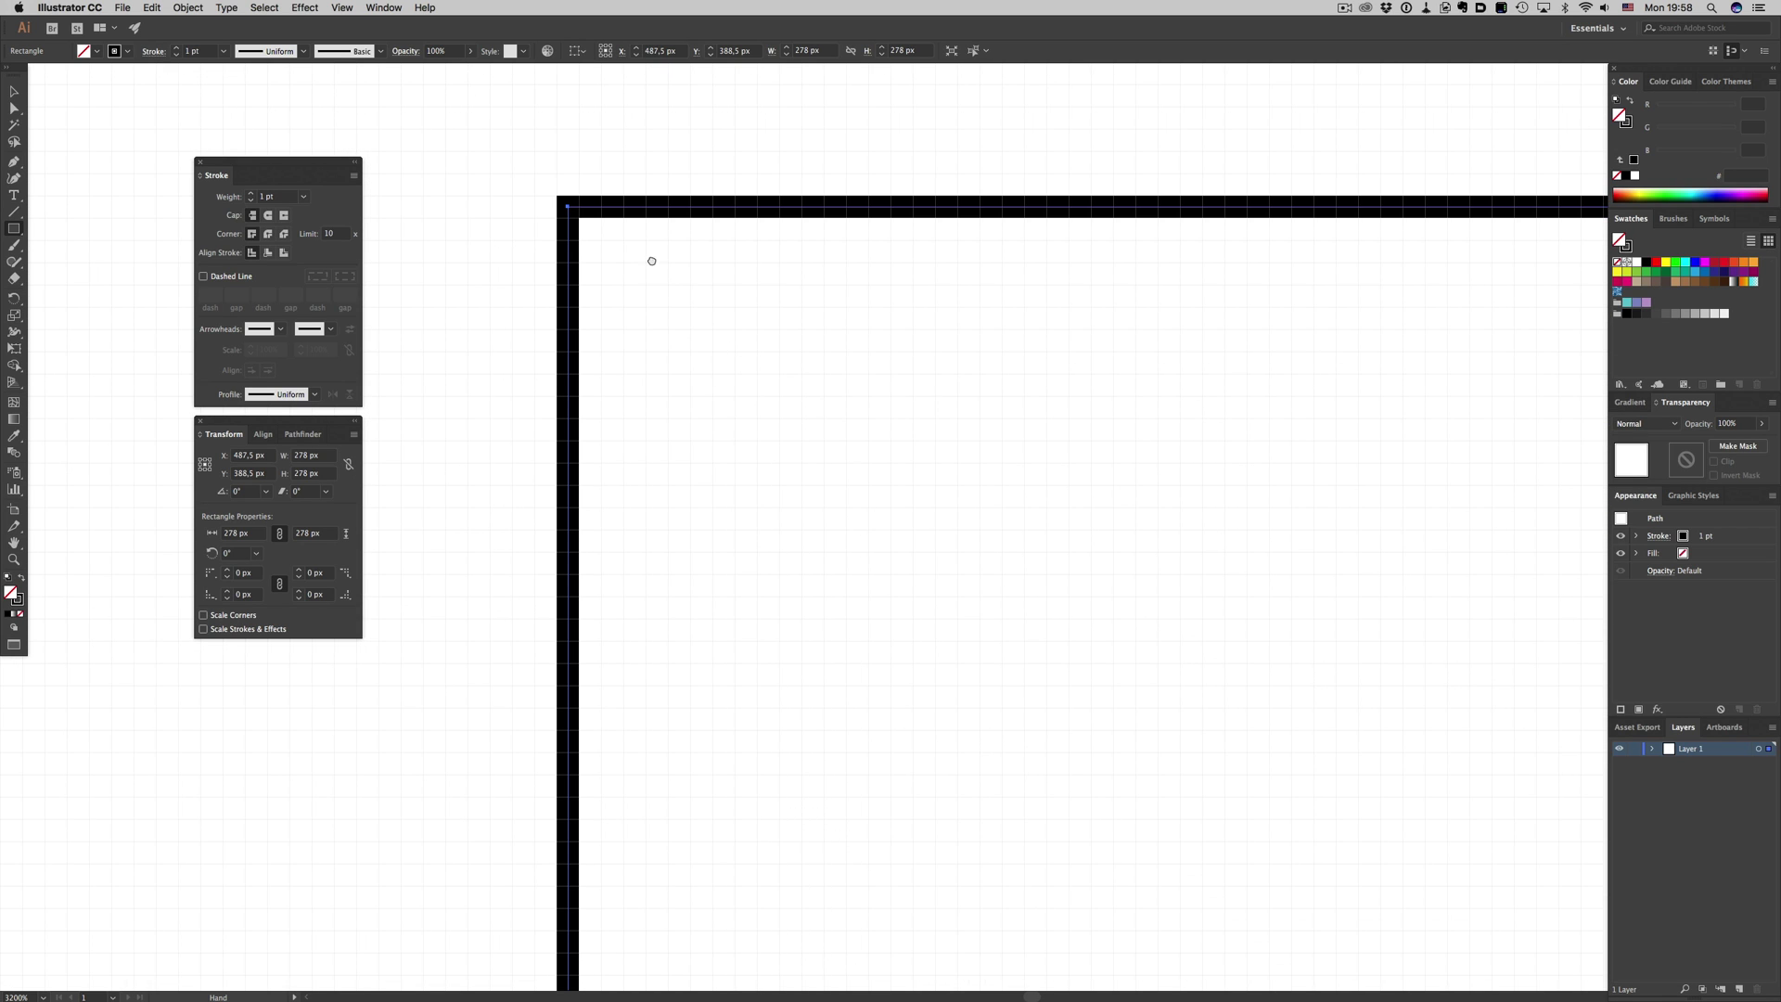
scroll(656, 267, "up", 5)
scroll(656, 267, "left", 5)
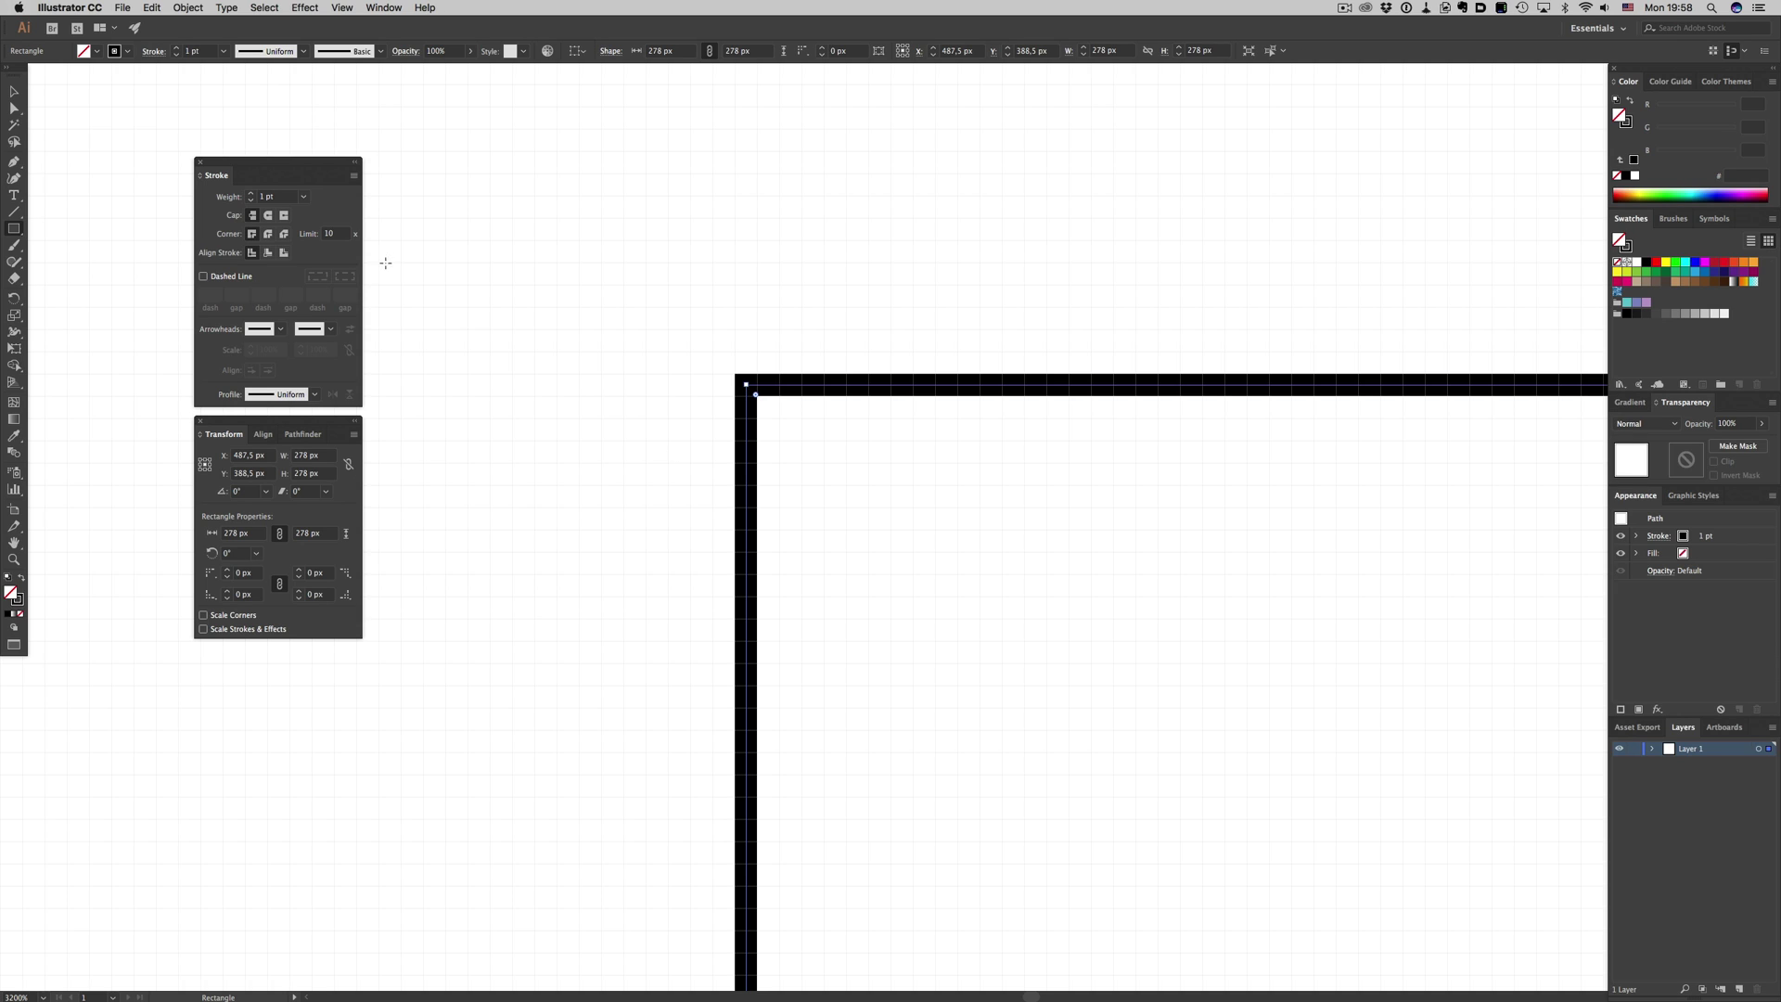
Align the stroke inside, snap the square to the pixel grid, then move the stroke outside
left_click(269, 253)
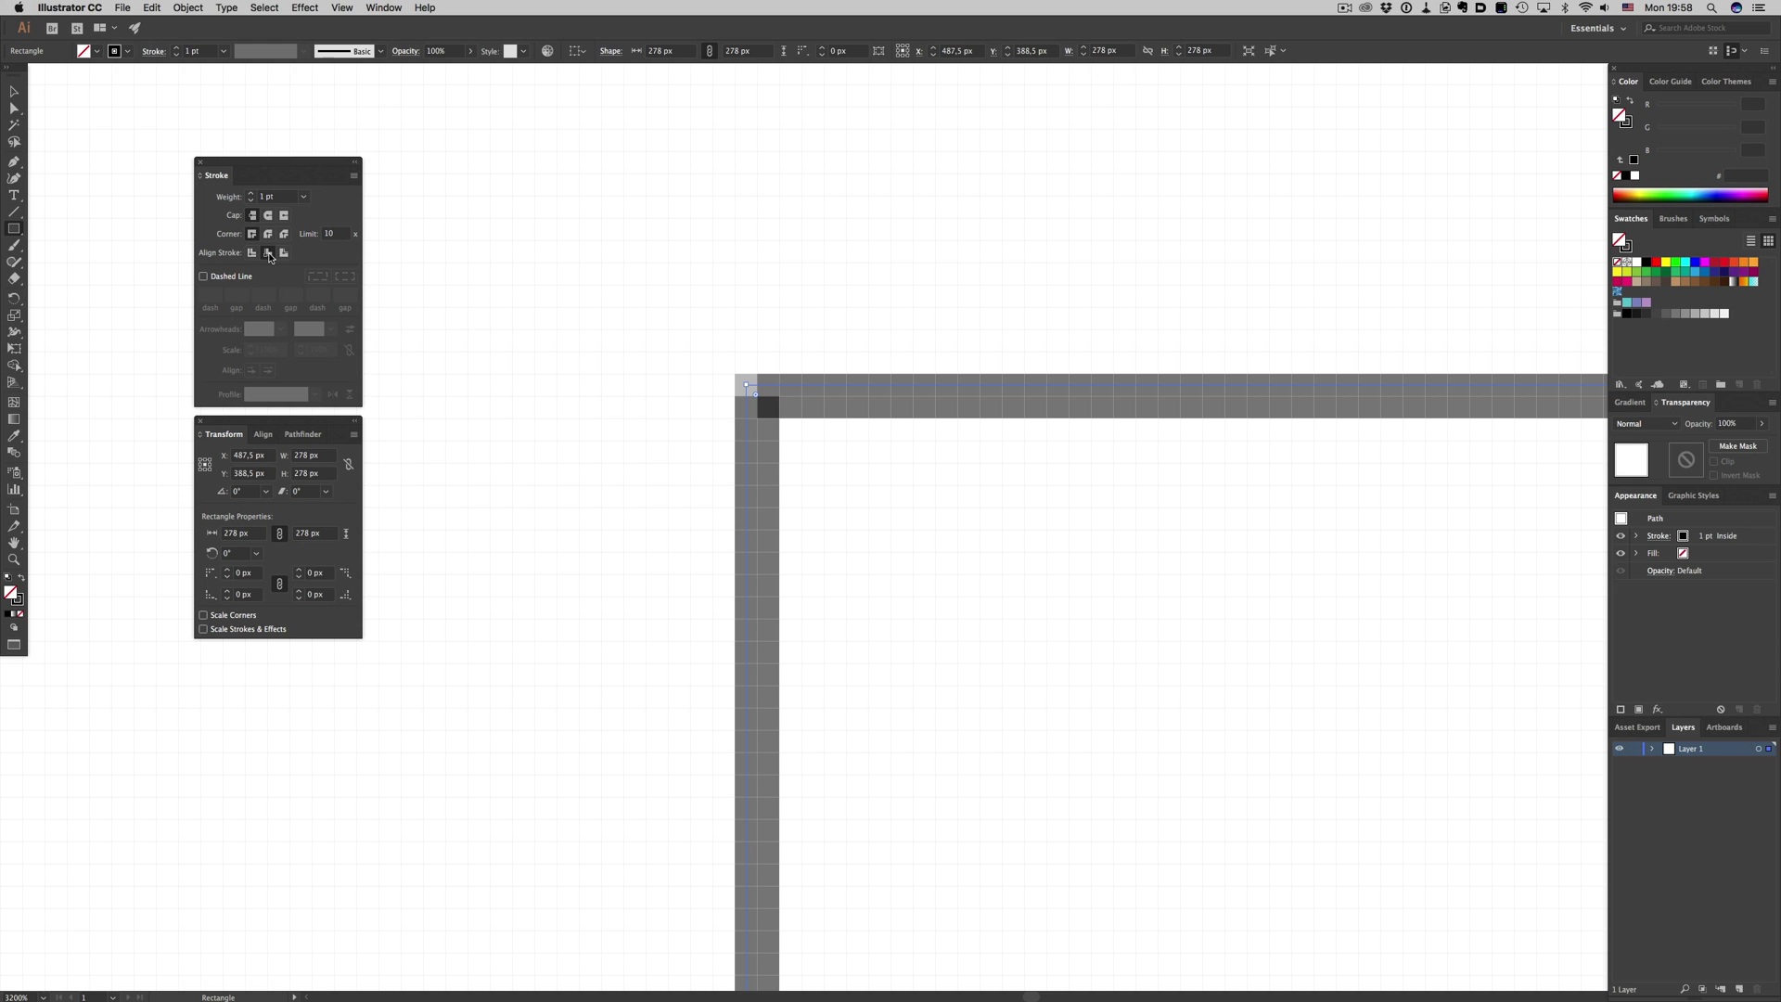
left_click(1714, 50)
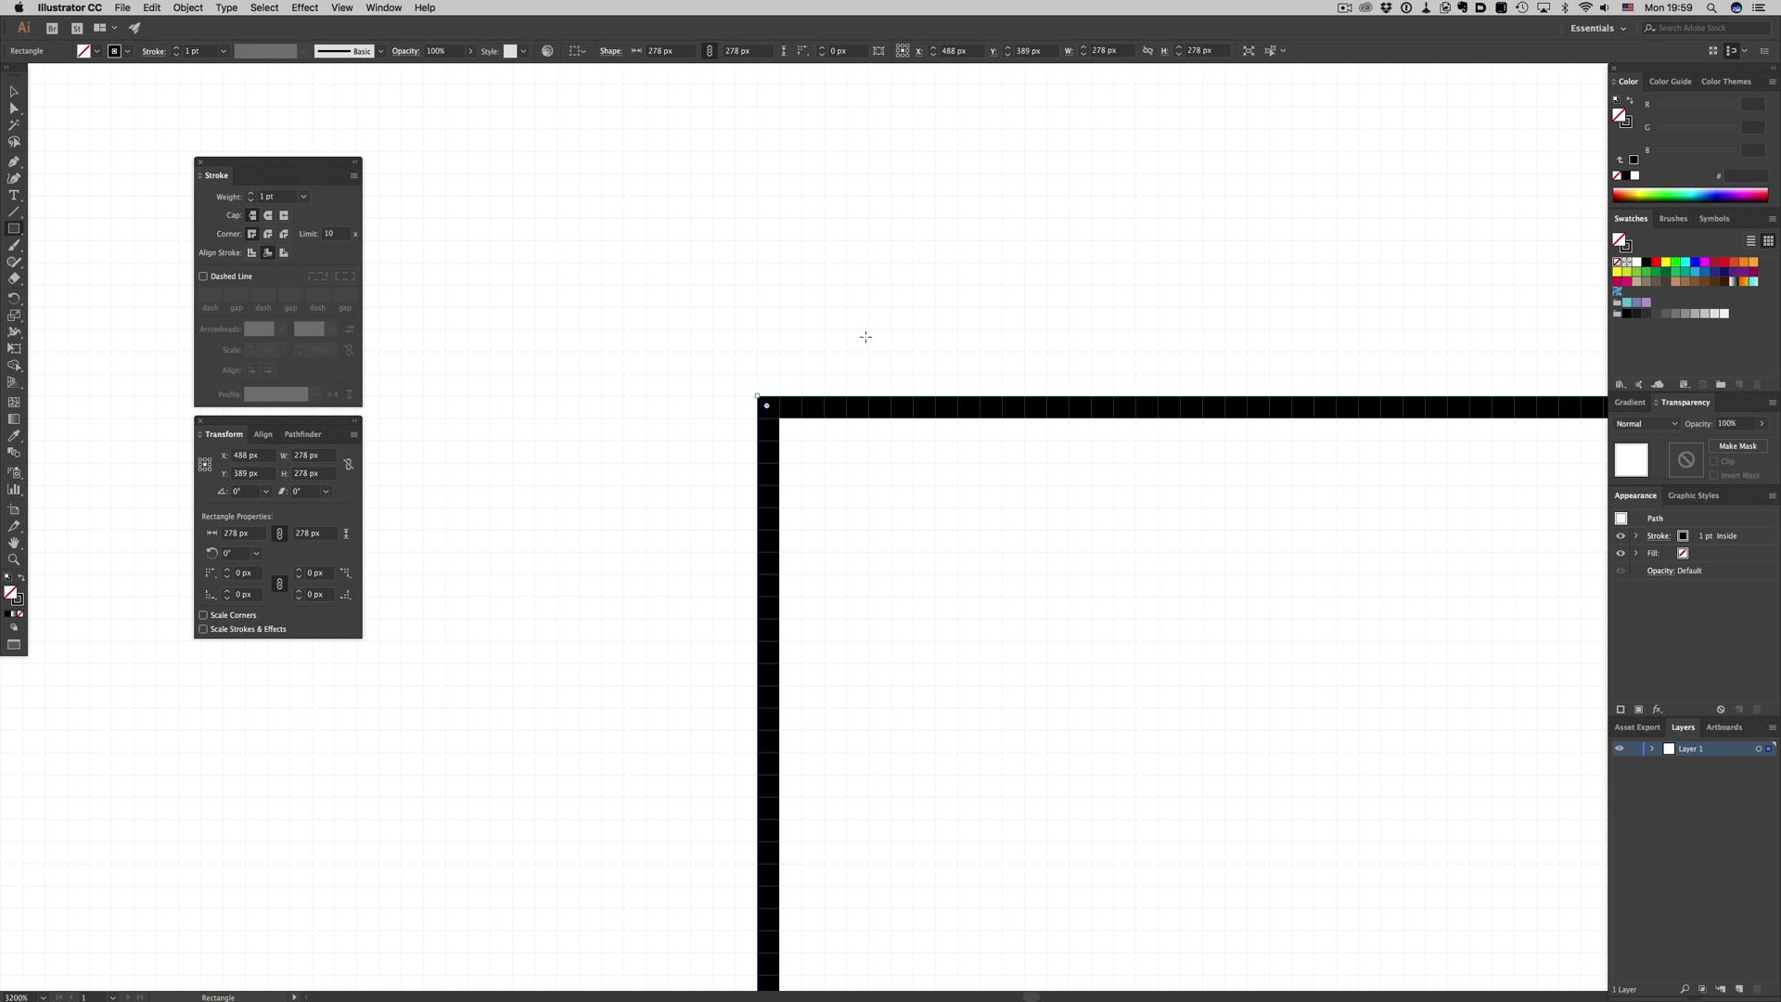
key("v")
key("super+equal")
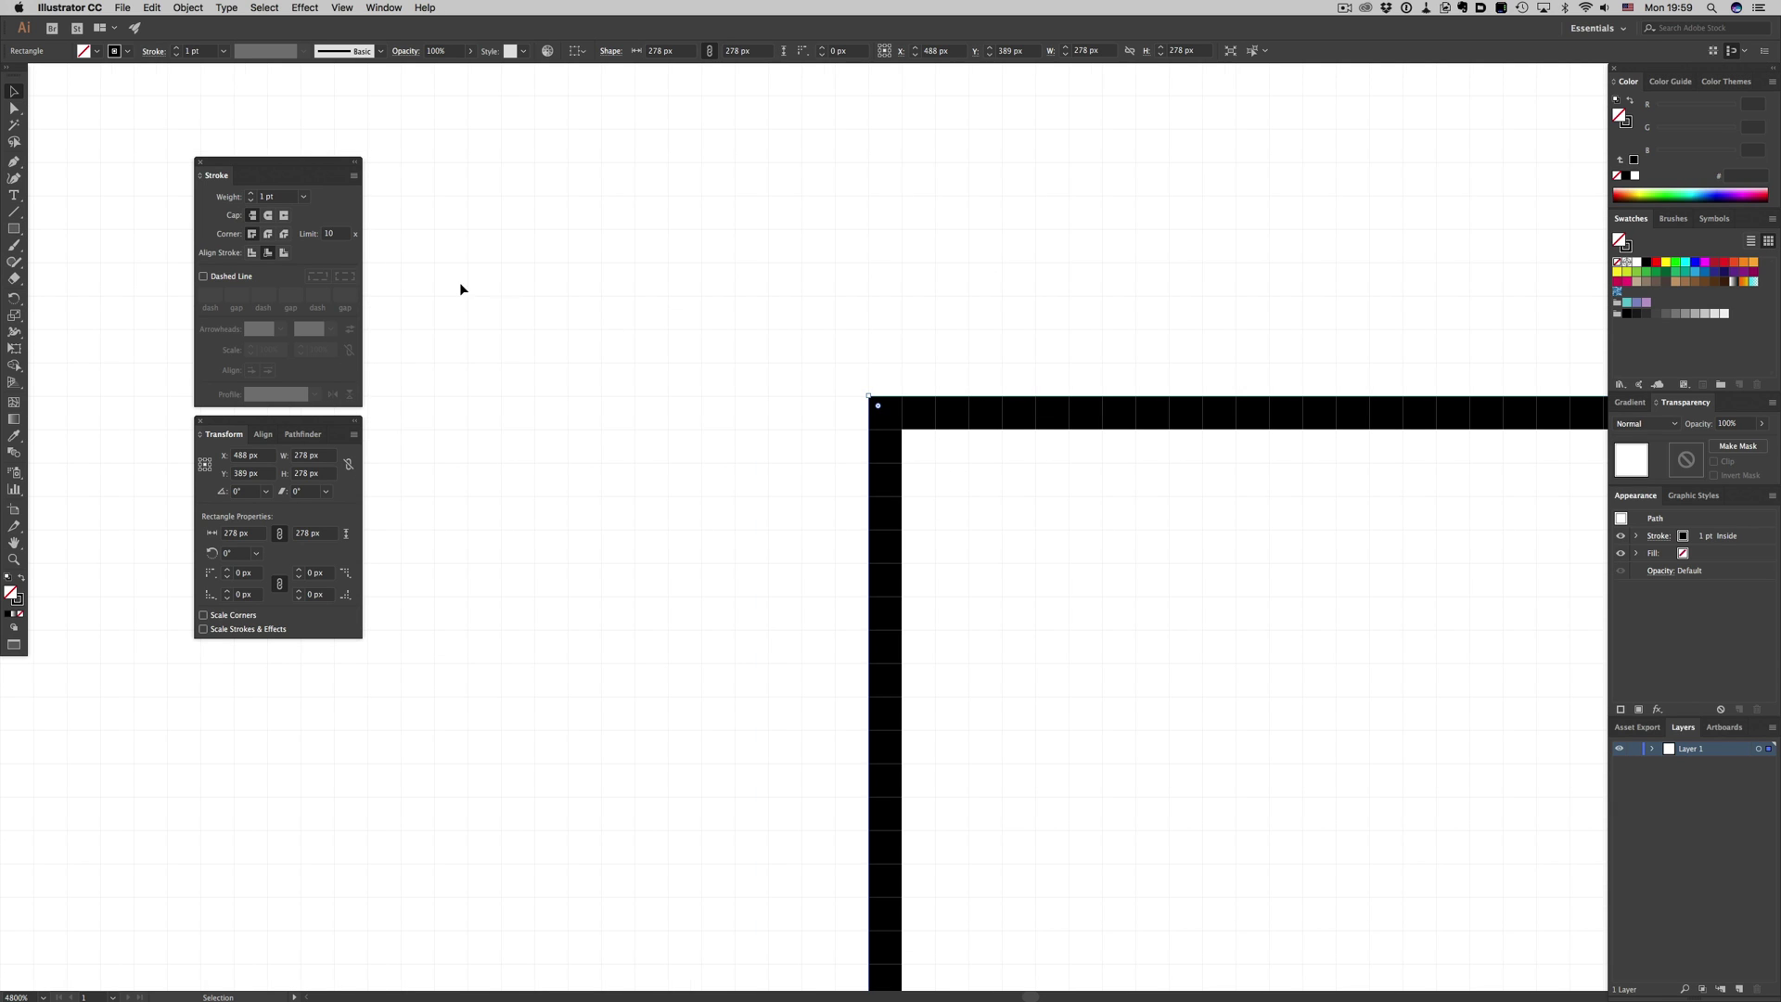
left_click(286, 253)
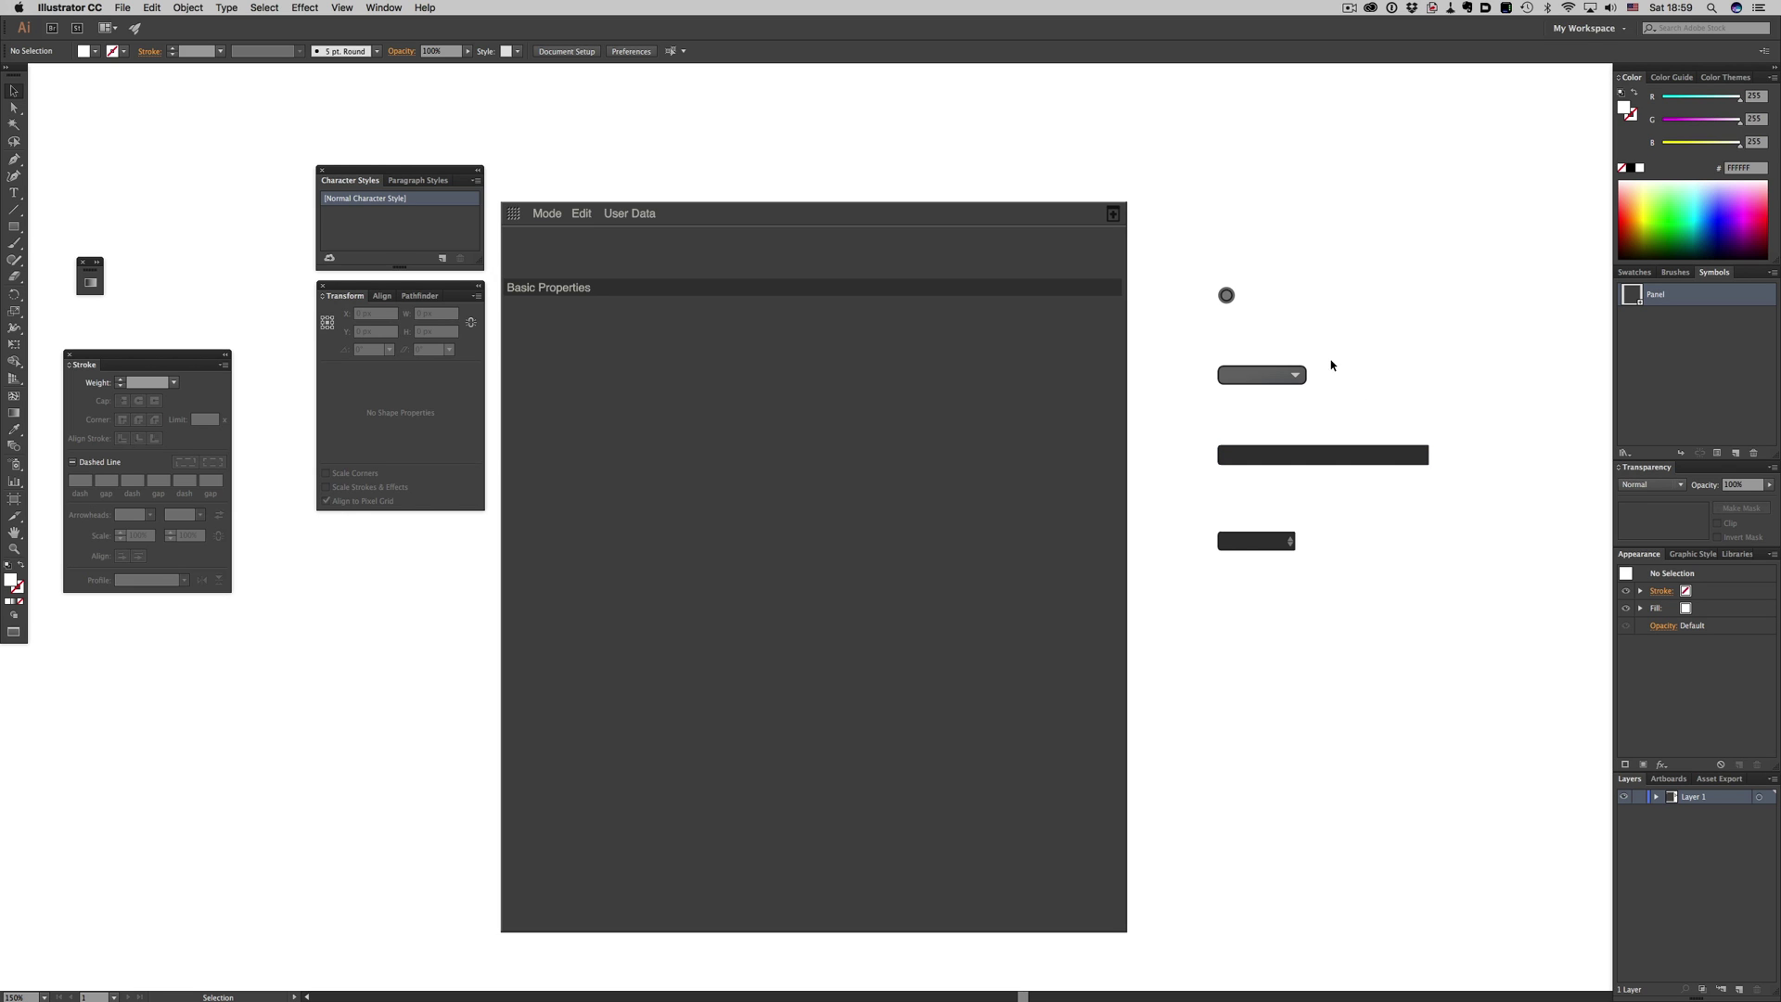
Save the dropdown button as a symbol named 'Dropdown' and place the symbol panel on the artboard
left_click(1262, 375)
left_click_drag(1261, 375, 1690, 394)
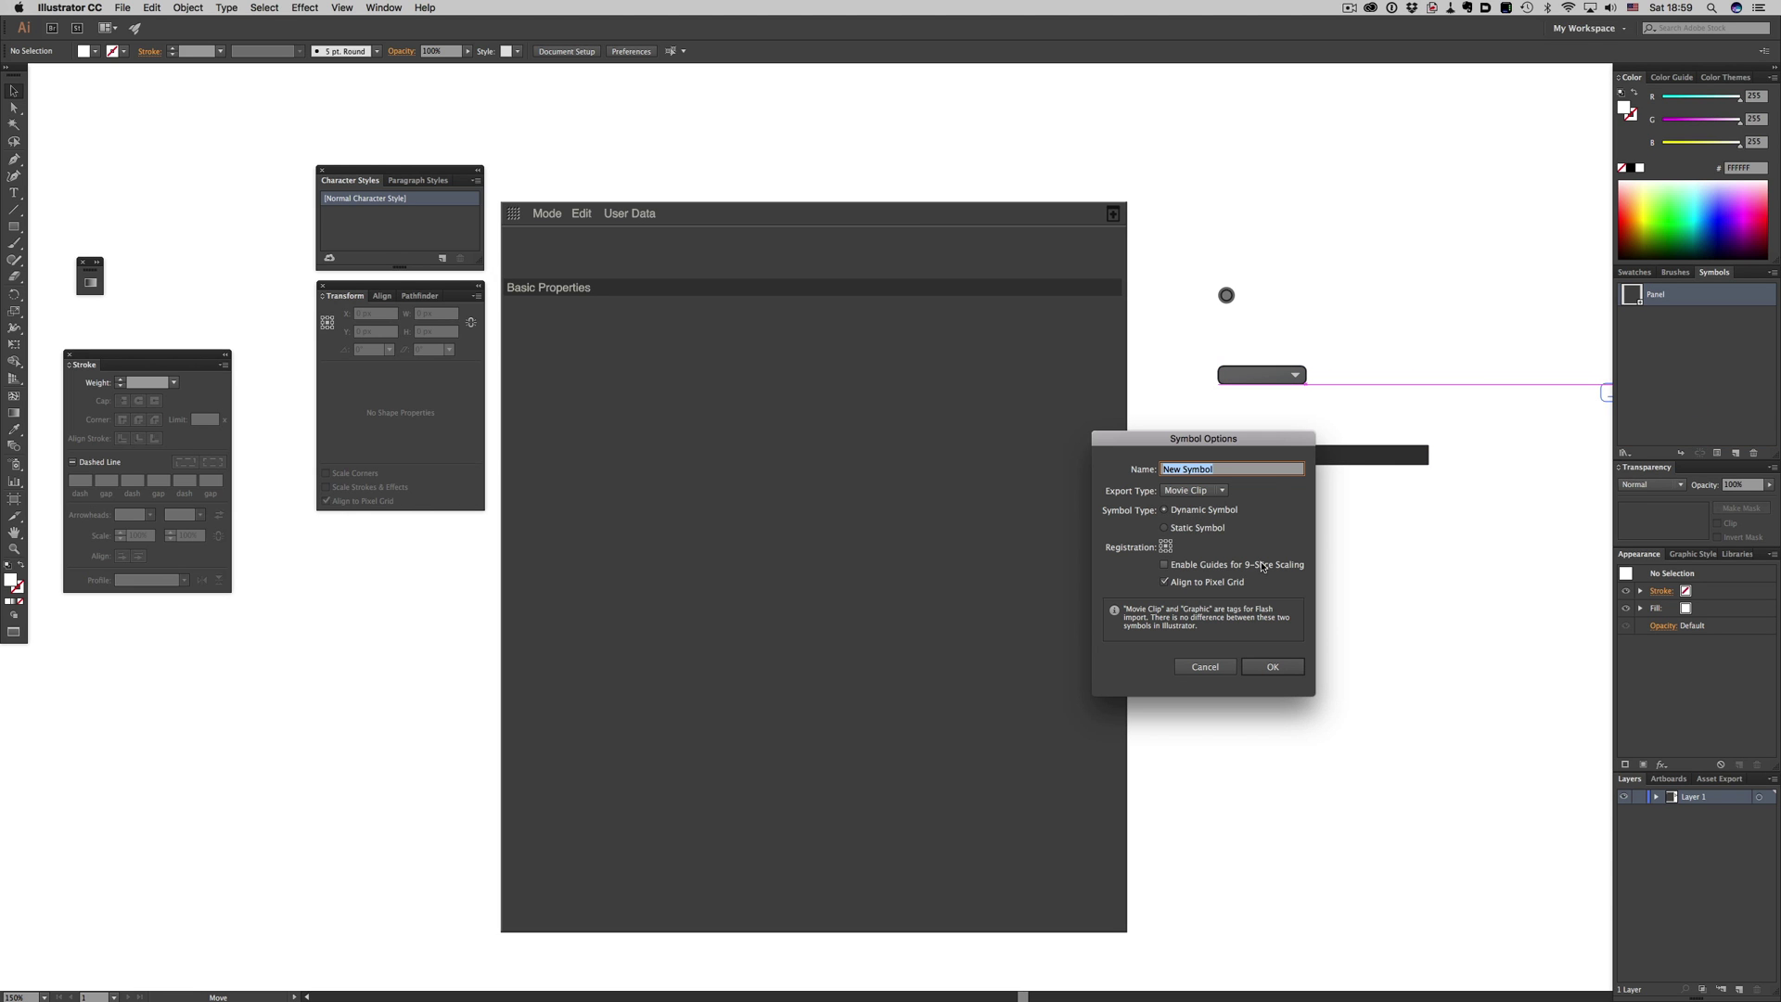
type("Dropdown")
left_click(1263, 667)
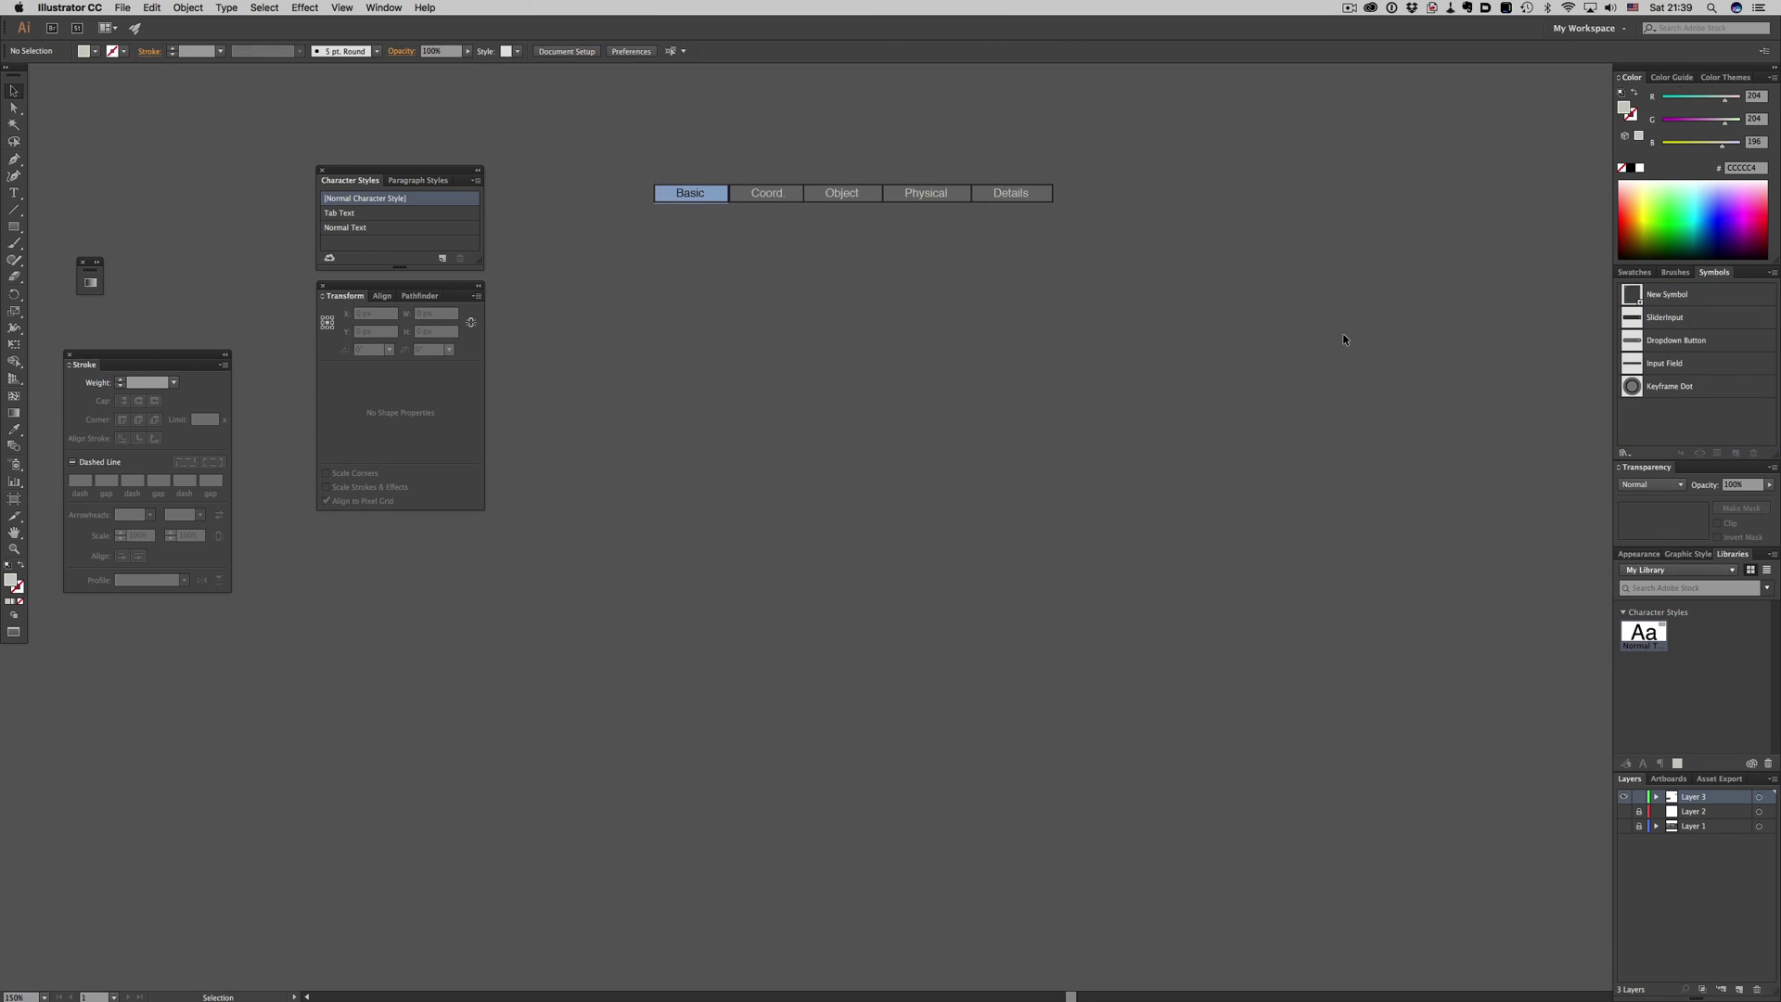
left_click_drag(1667, 294, 934, 580)
Move the tab bar into the panel just below its header
left_click_drag(630, 183, 705, 204)
left_click_drag(1031, 192, 1007, 272)
key("Down")
key("Down")
key("Down")
key("Down")
key("Down")
key("Right")
key("Right")
key("Right")
key("Right")
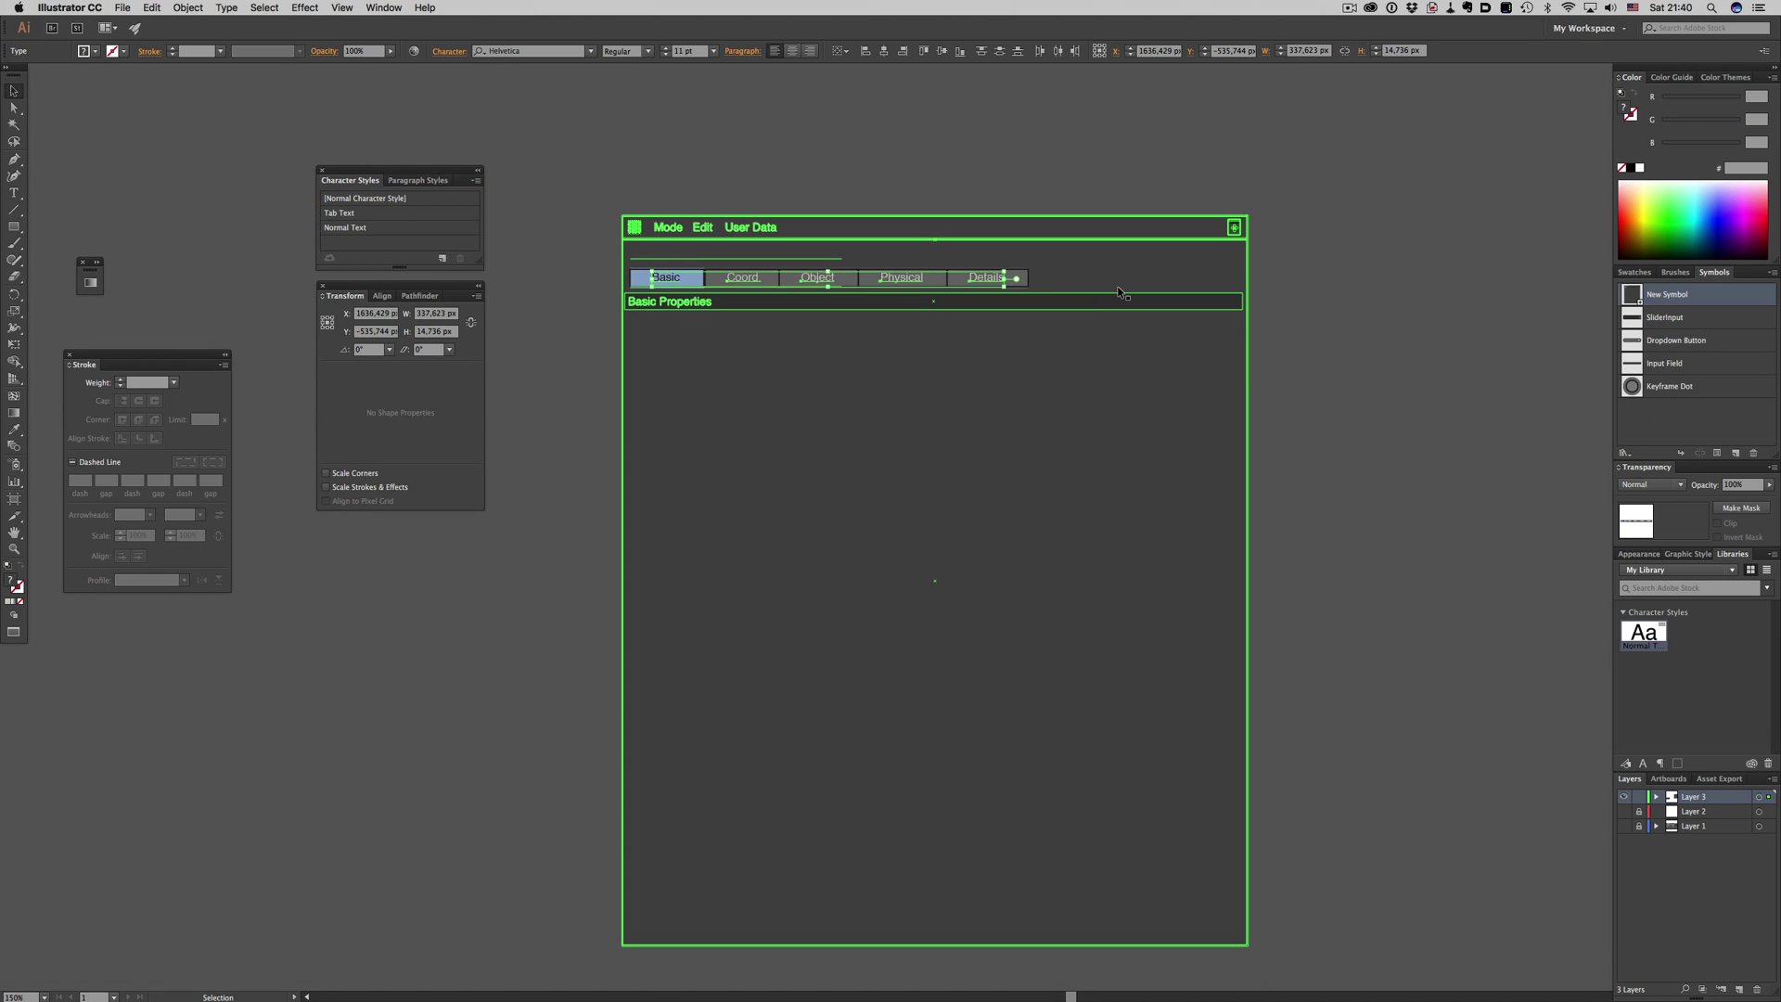
left_click(1048, 148)
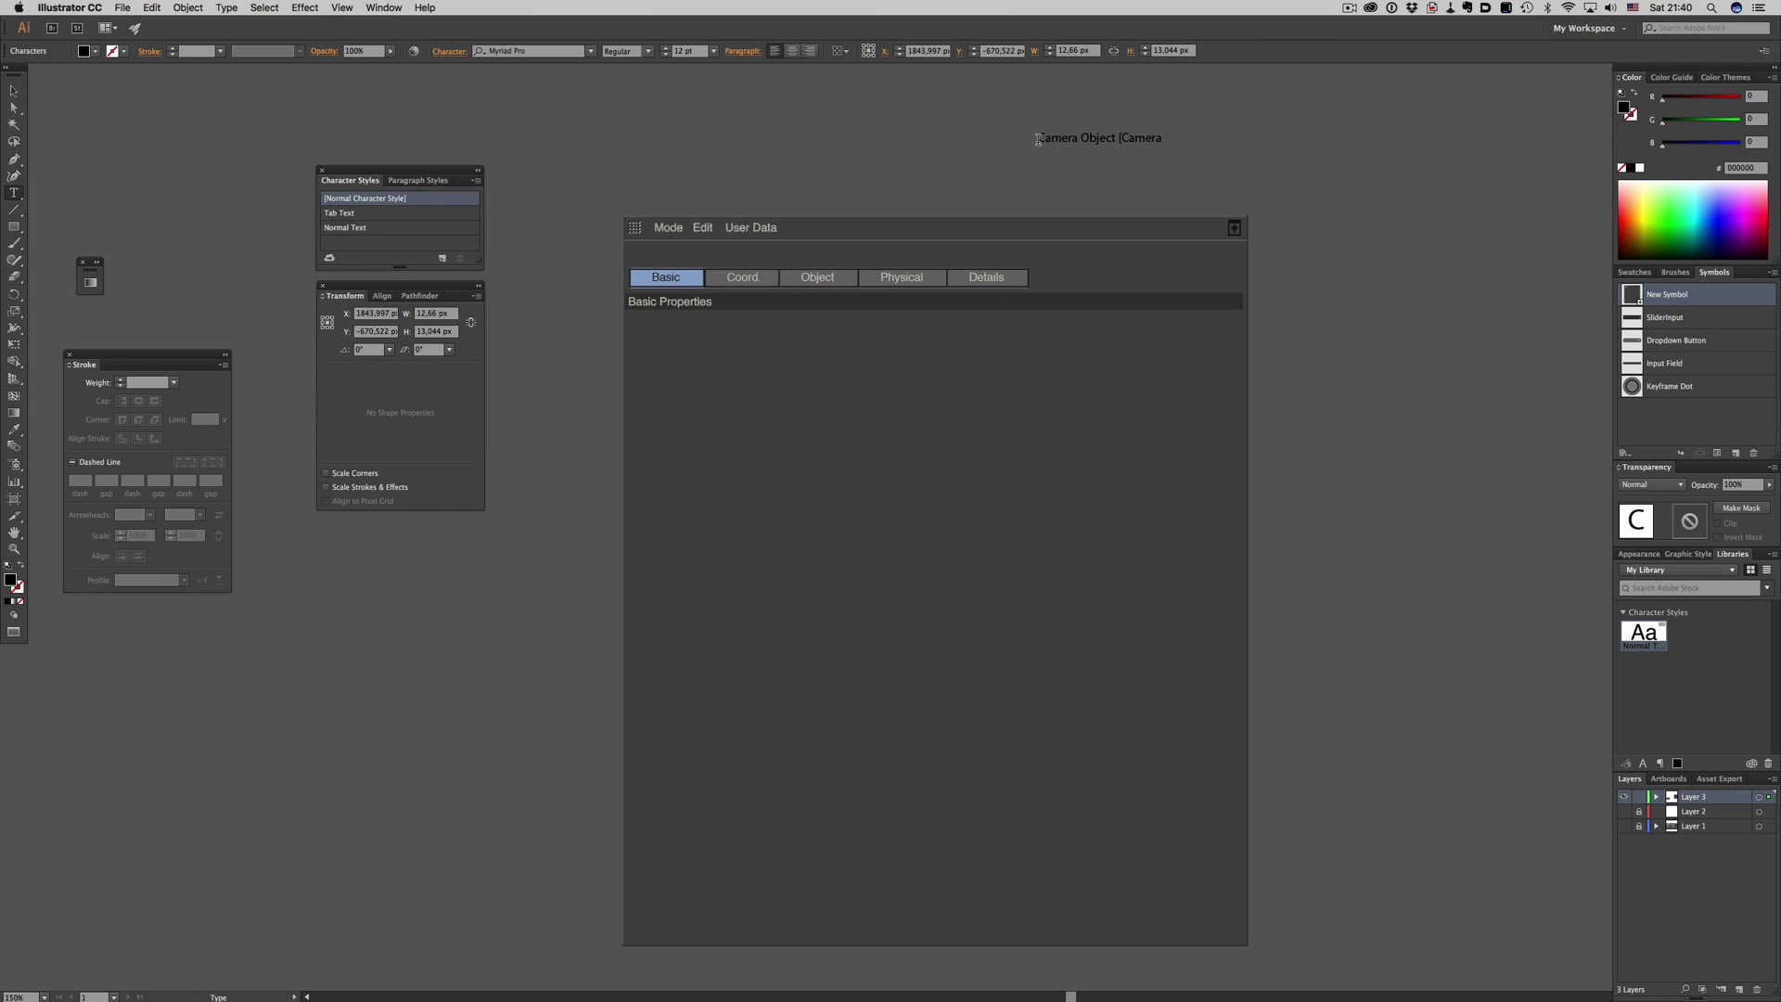
Place a widened Input Field beside Name and add a 'Visible in Editor' label below it
left_click_drag(719, 307, 658, 327)
left_click_drag(1664, 363, 816, 327)
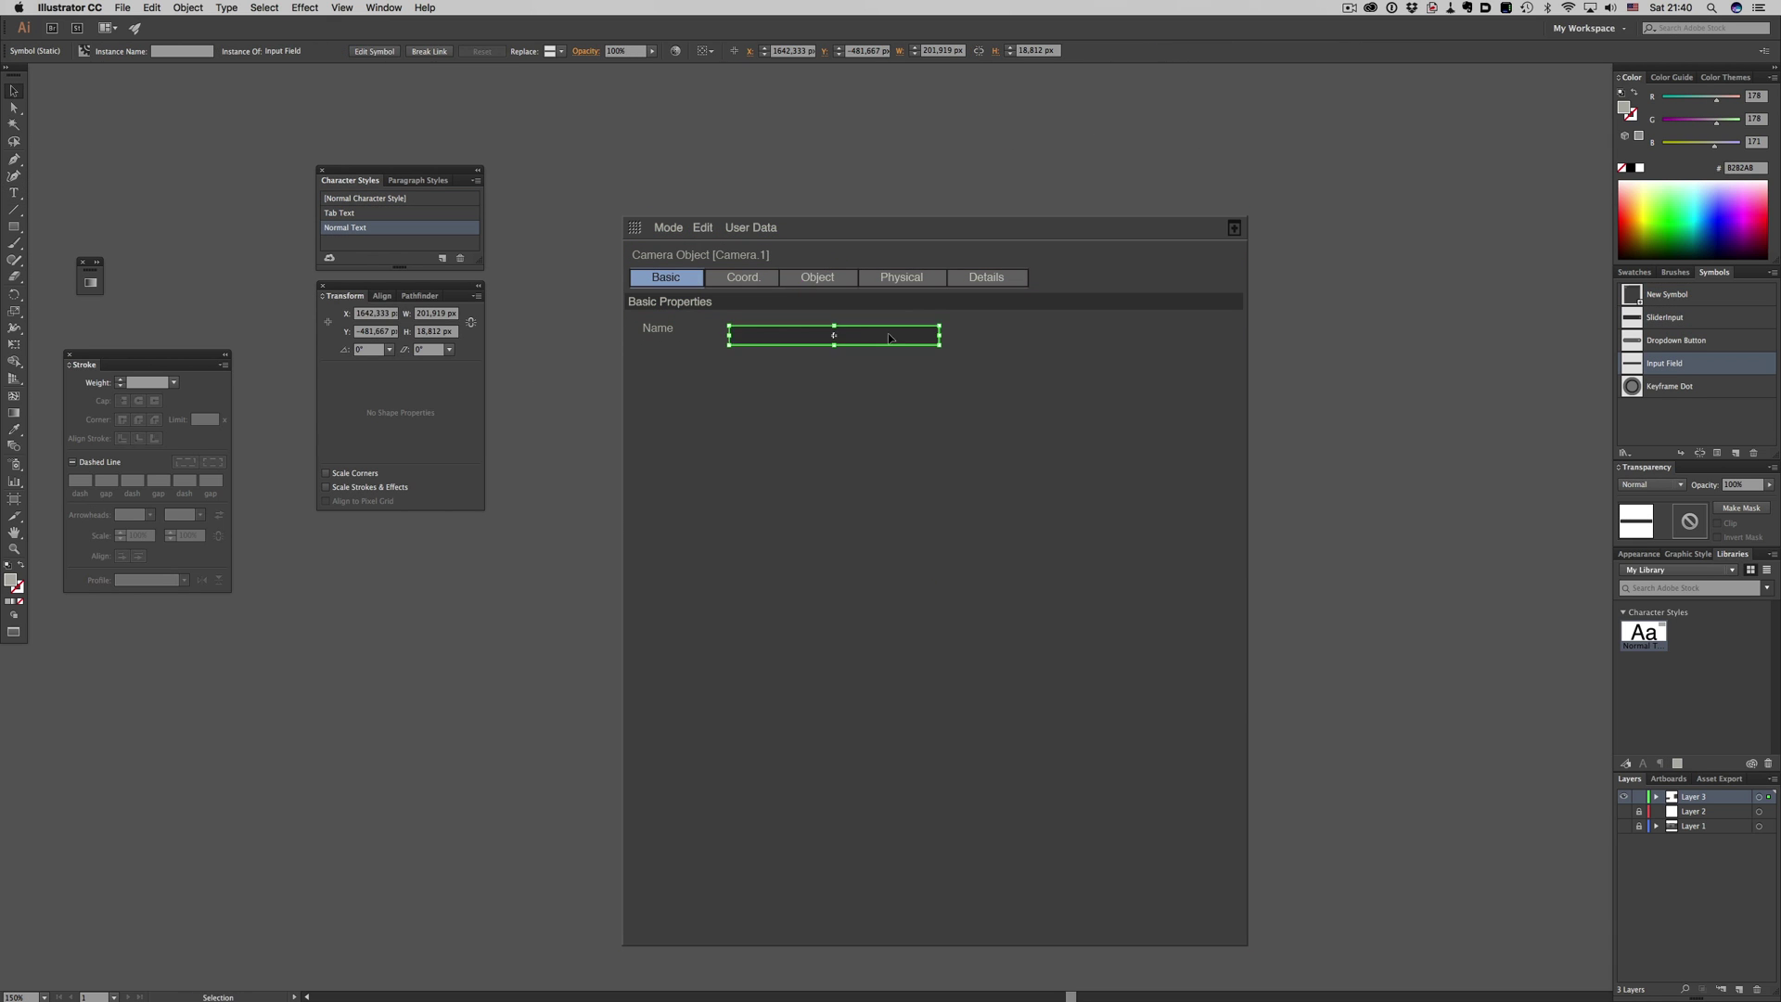
left_click_drag(943, 327, 1211, 330)
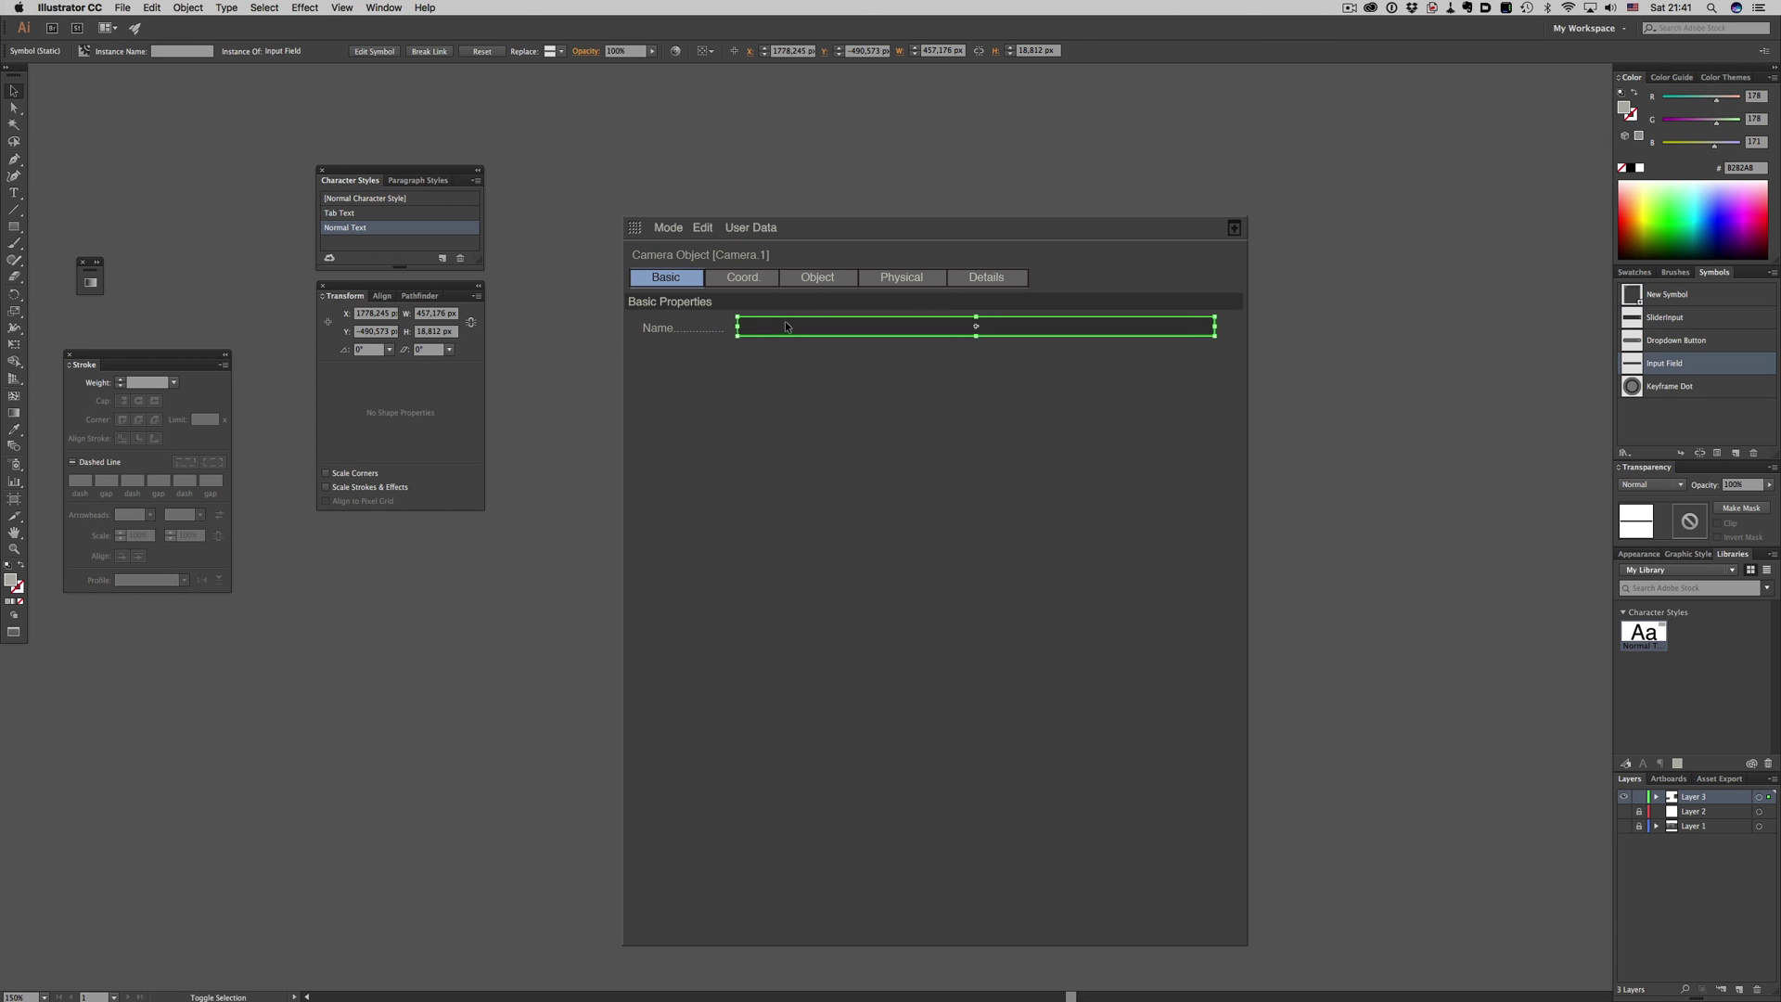
left_click_drag(657, 327, 672, 358)
key("t")
double_click(671, 358)
type("Visible in Editor..")
key("Escape")
Add a 'Default' Dropdown Button to the Visible in Editor row, with a Keyframe Dot beside it
left_click_drag(1676, 340, 892, 388)
left_click_drag(892, 389, 796, 364)
left_click_drag(821, 357, 1228, 357)
key("t")
left_click(752, 358)
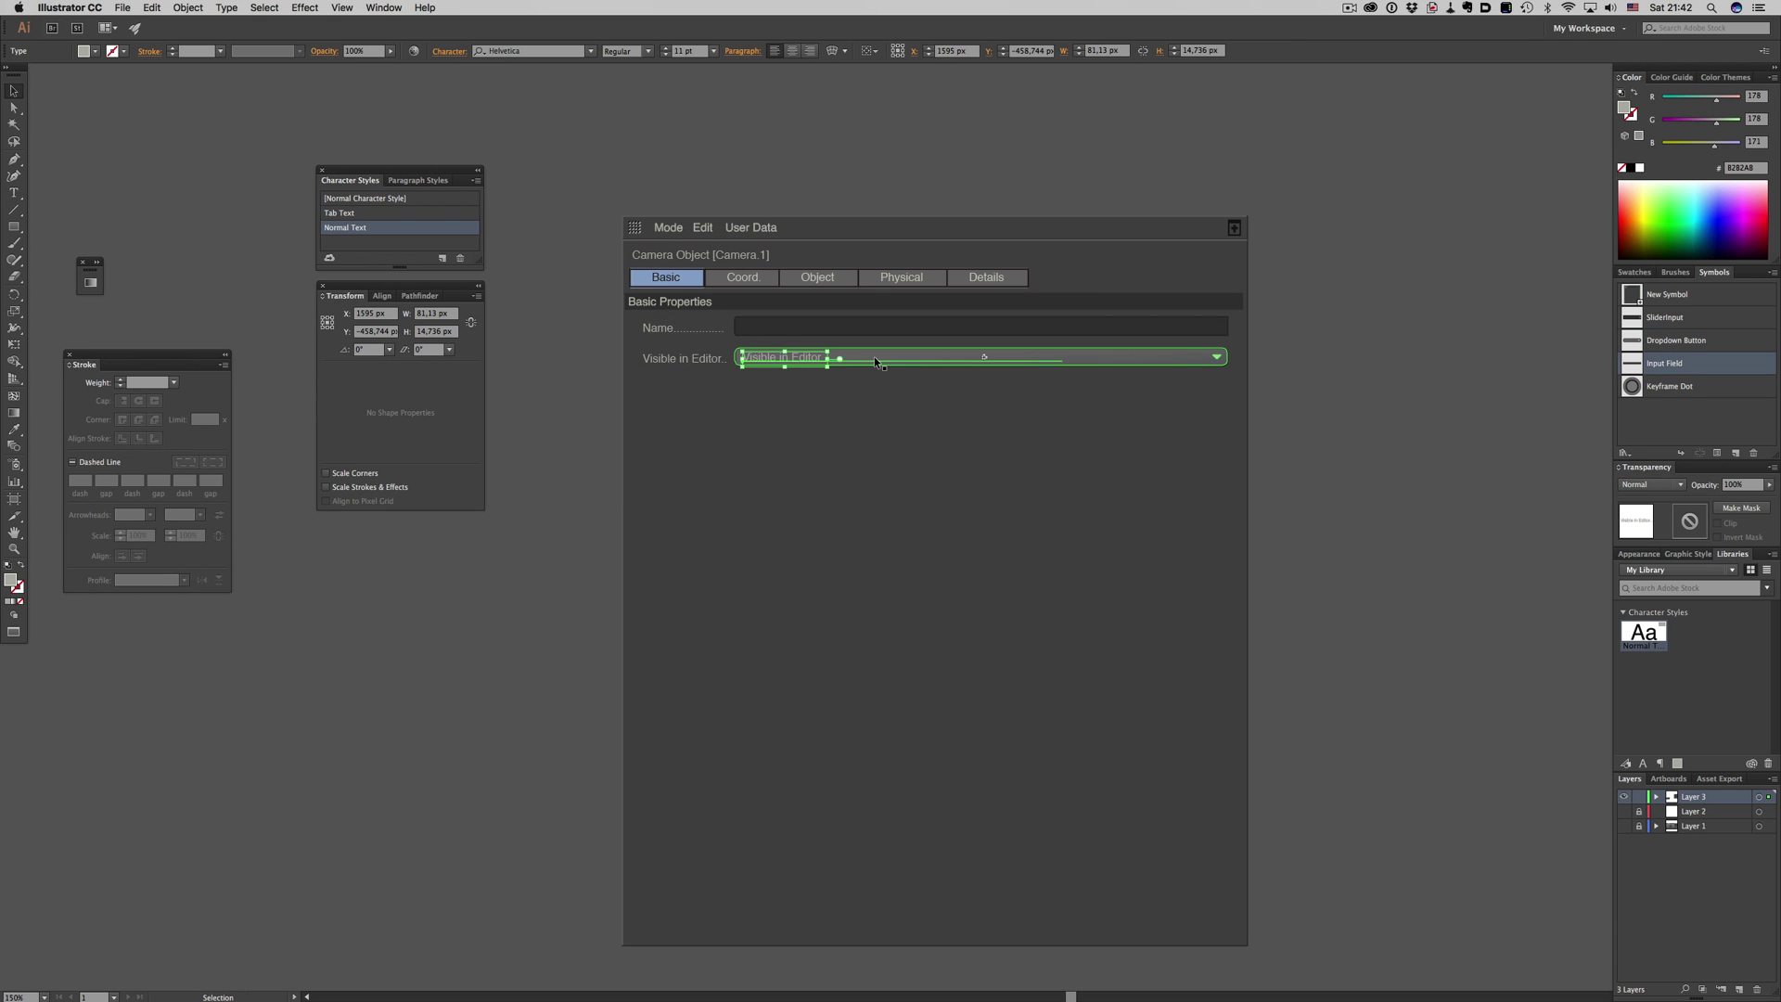
type("Default")
key("Escape")
left_click_drag(927, 358, 947, 358)
left_click_drag(1670, 386, 642, 358)
Widen the Name field and dropdown, then duplicate the row as 'Visible in Renderer'
left_click(928, 326)
left_click(928, 357, "shift")
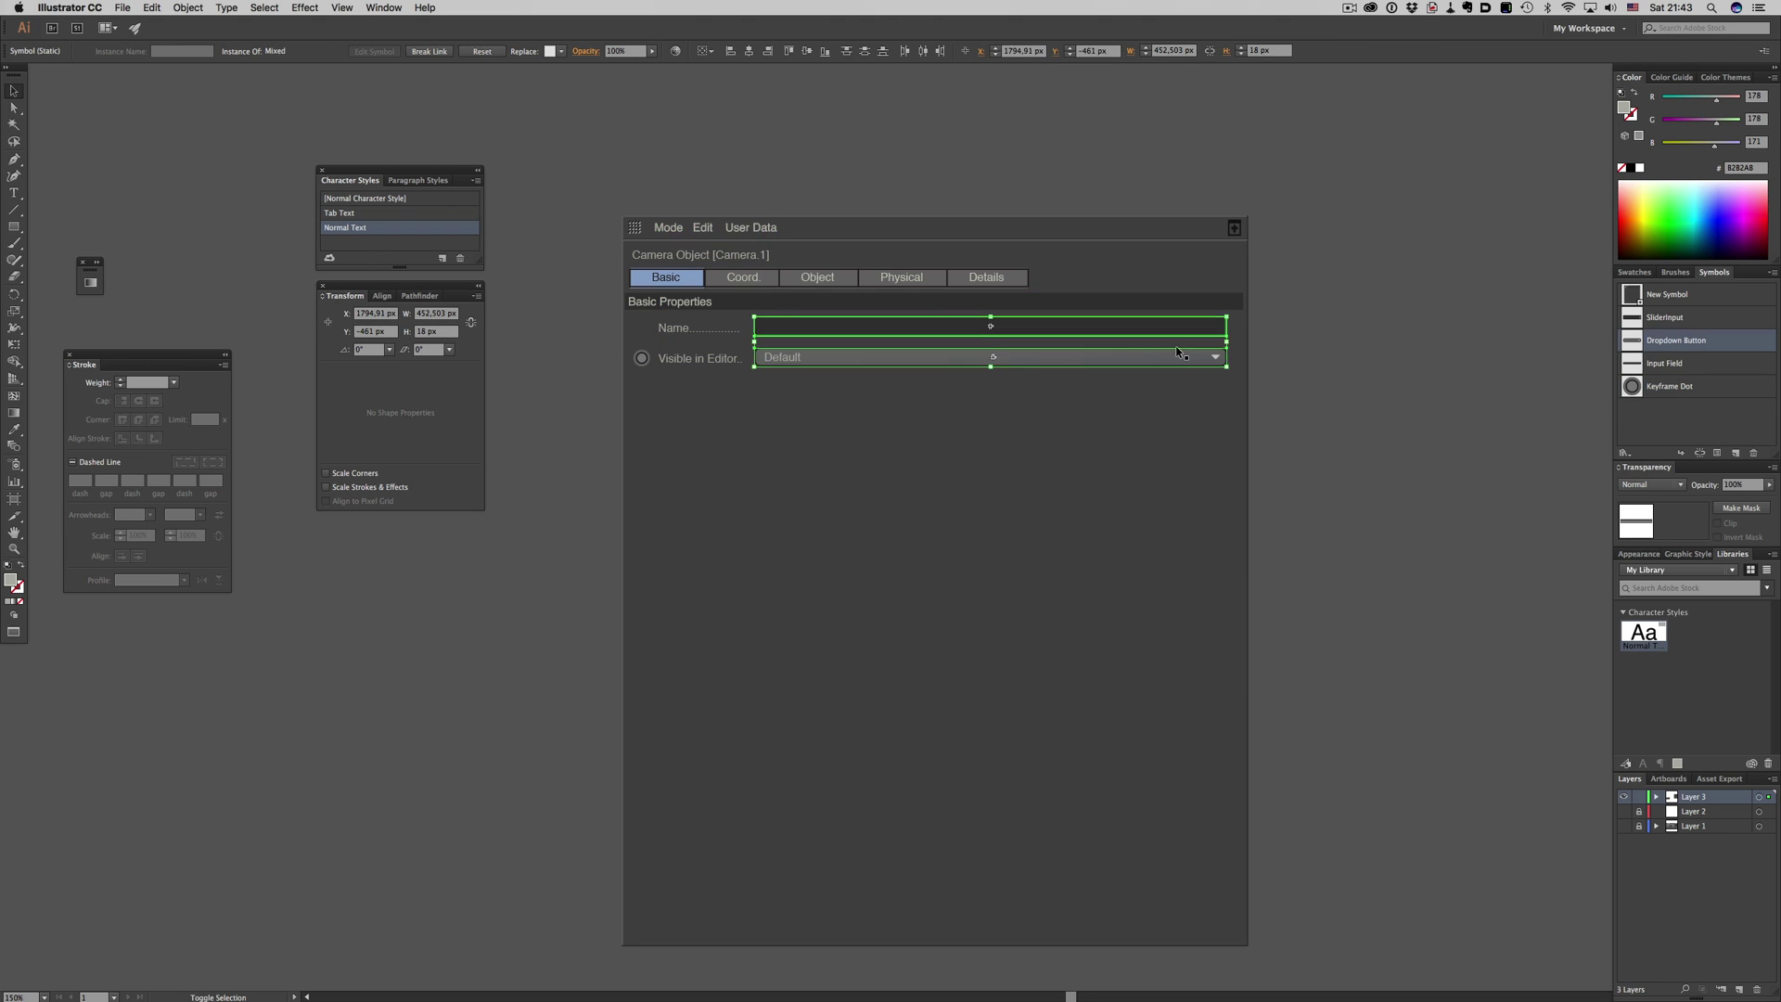
left_click_drag(1227, 341, 1239, 339)
left_click(642, 358)
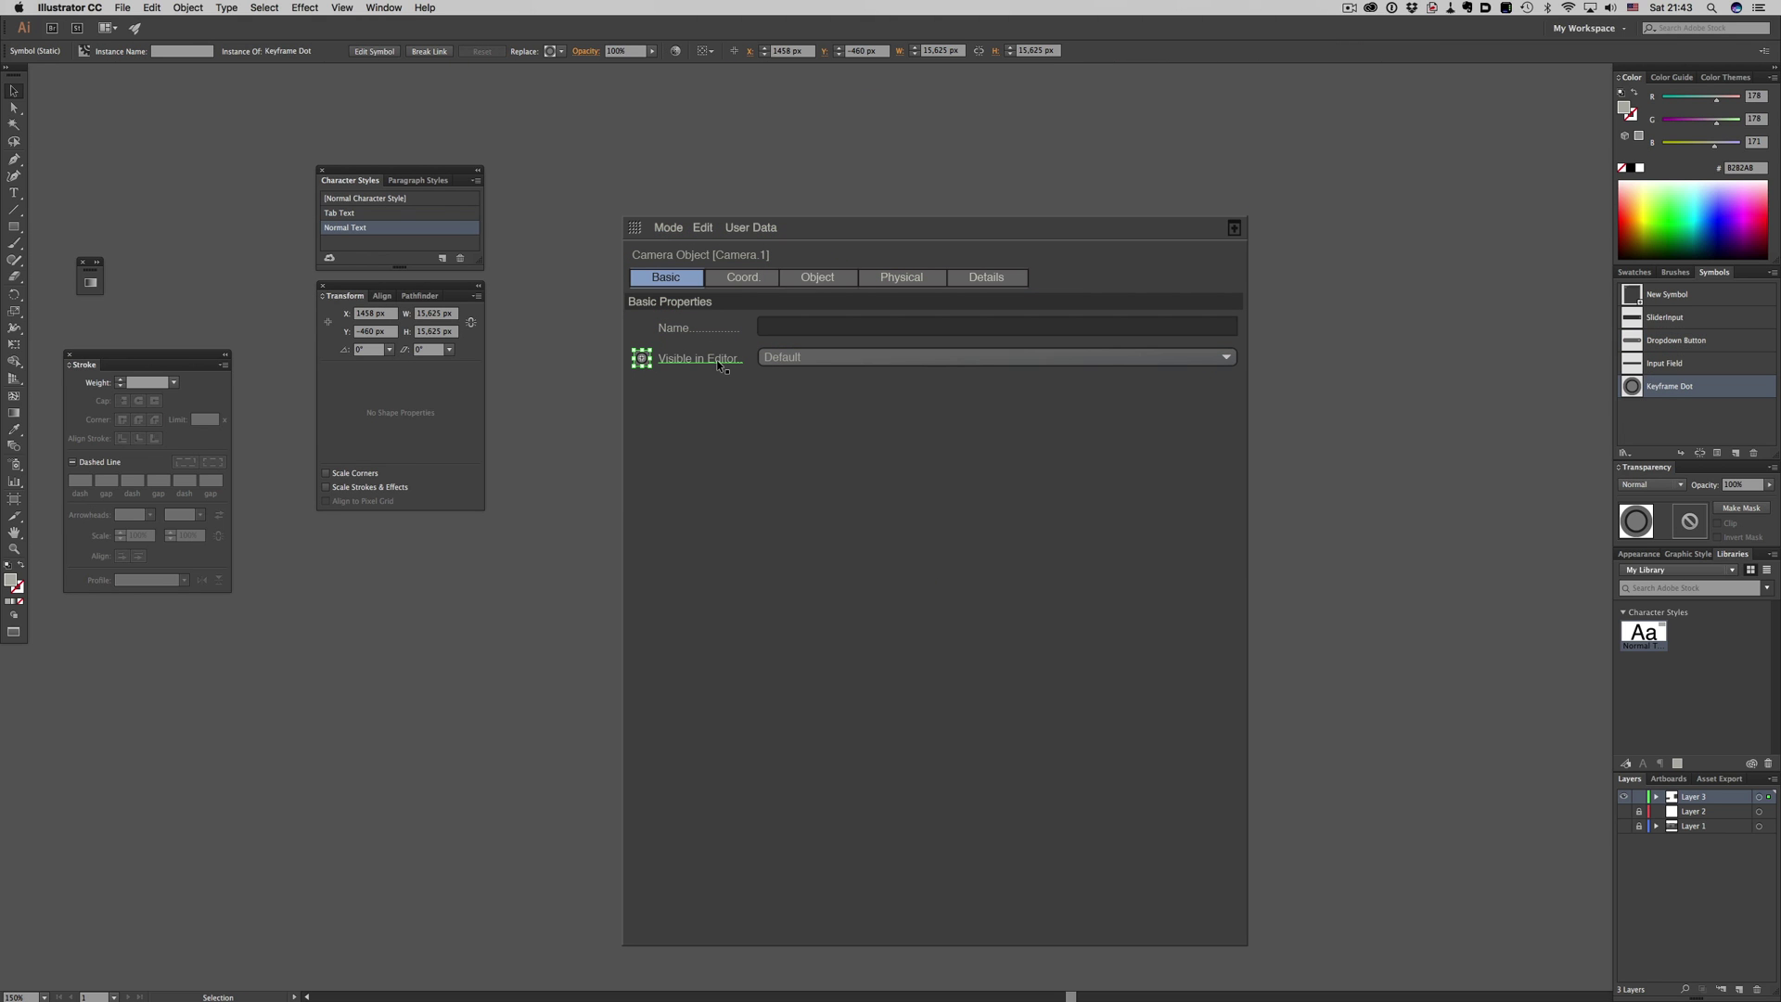
left_click(927, 357, "shift")
left_click_drag(721, 358, 721, 384)
key("t")
double_click(725, 384)
type("Renderer")
key("Escape")
Duplicate the Visible in Renderer row again as a 'Use Color' row
left_click(794, 365)
left_click(794, 383, "shift")
left_click(794, 327, "shift")
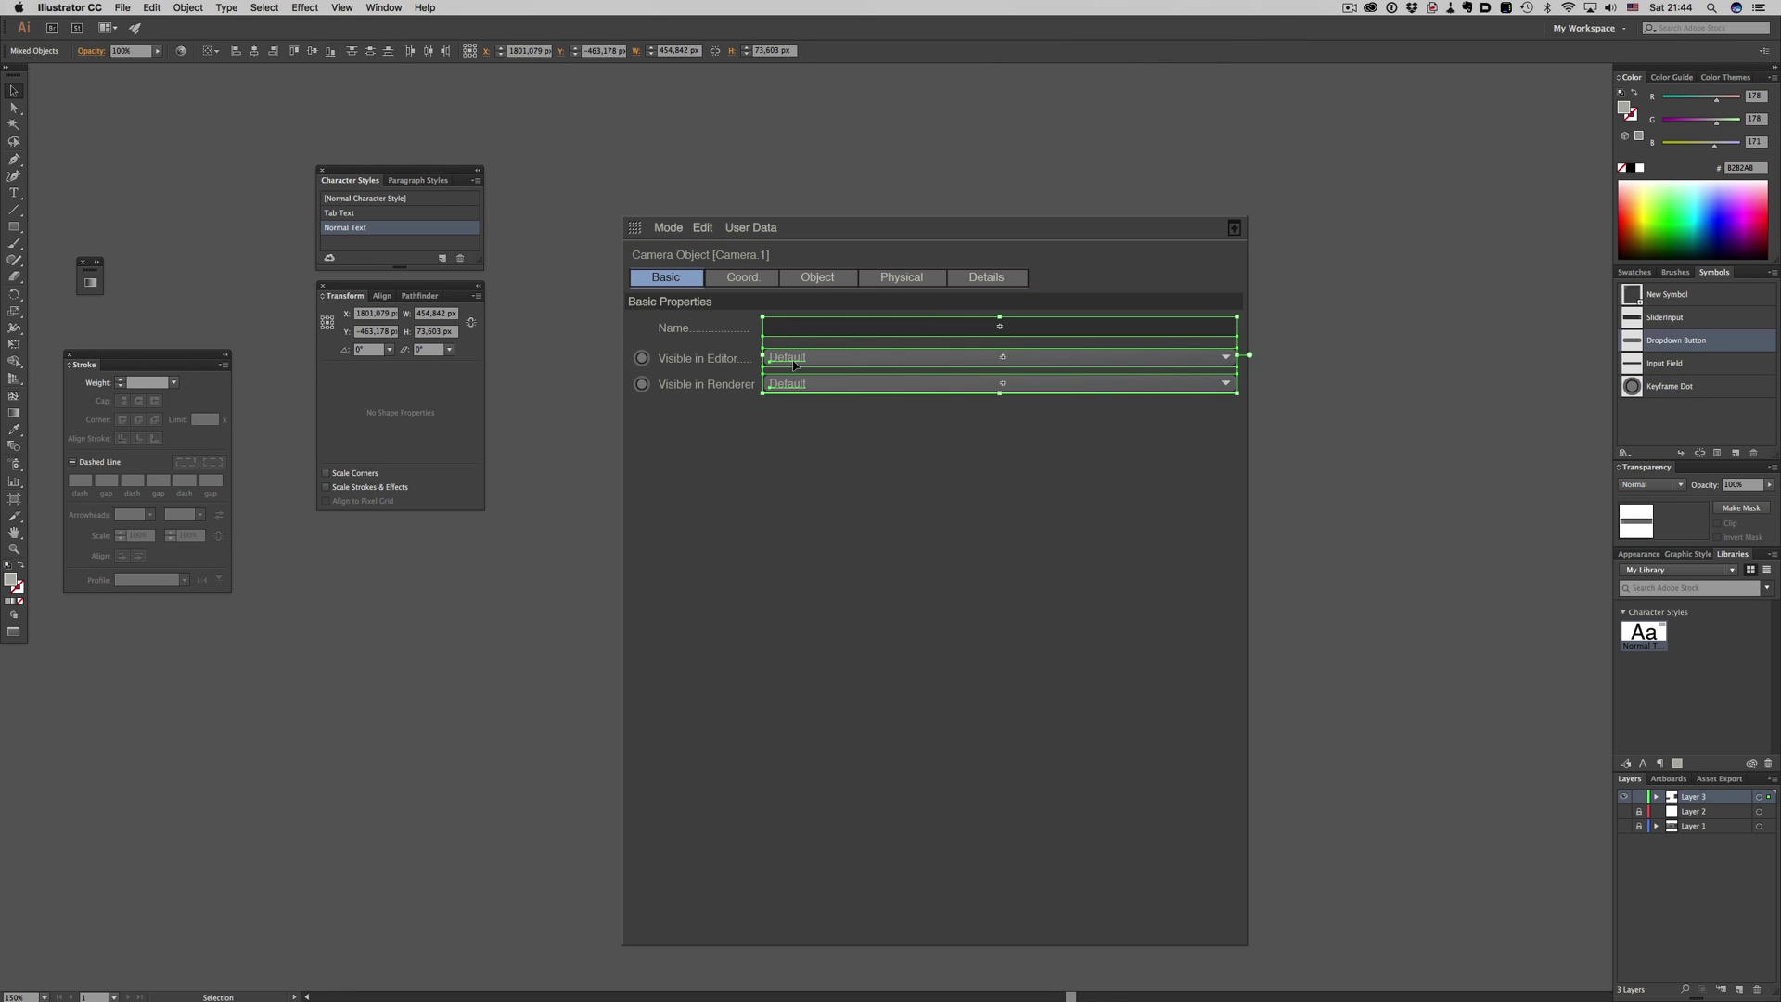
left_click_drag(627, 375, 1243, 393)
left_click_drag(705, 384, 1243, 345)
key("t")
triple_click(705, 412)
type("Use Color..............")
key("Escape")
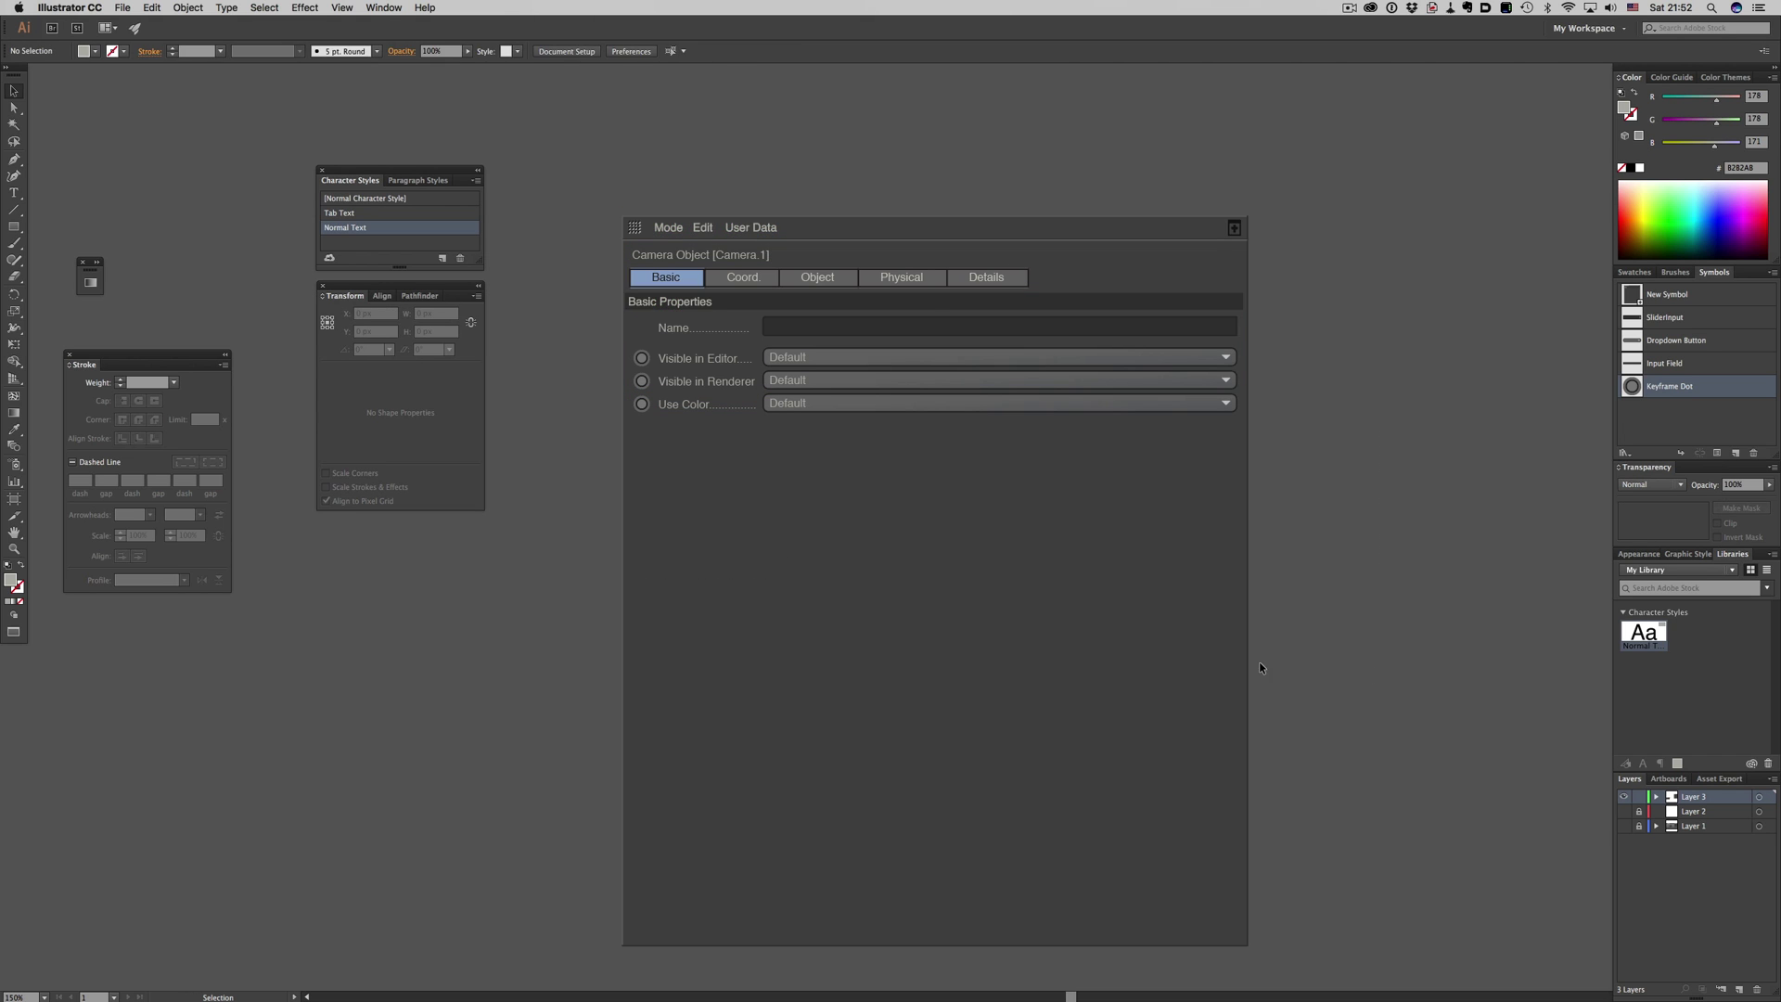
Shrink the panel symbol to be narrower and shorter
left_click(1225, 665)
left_click_drag(1248, 580, 1064, 581)
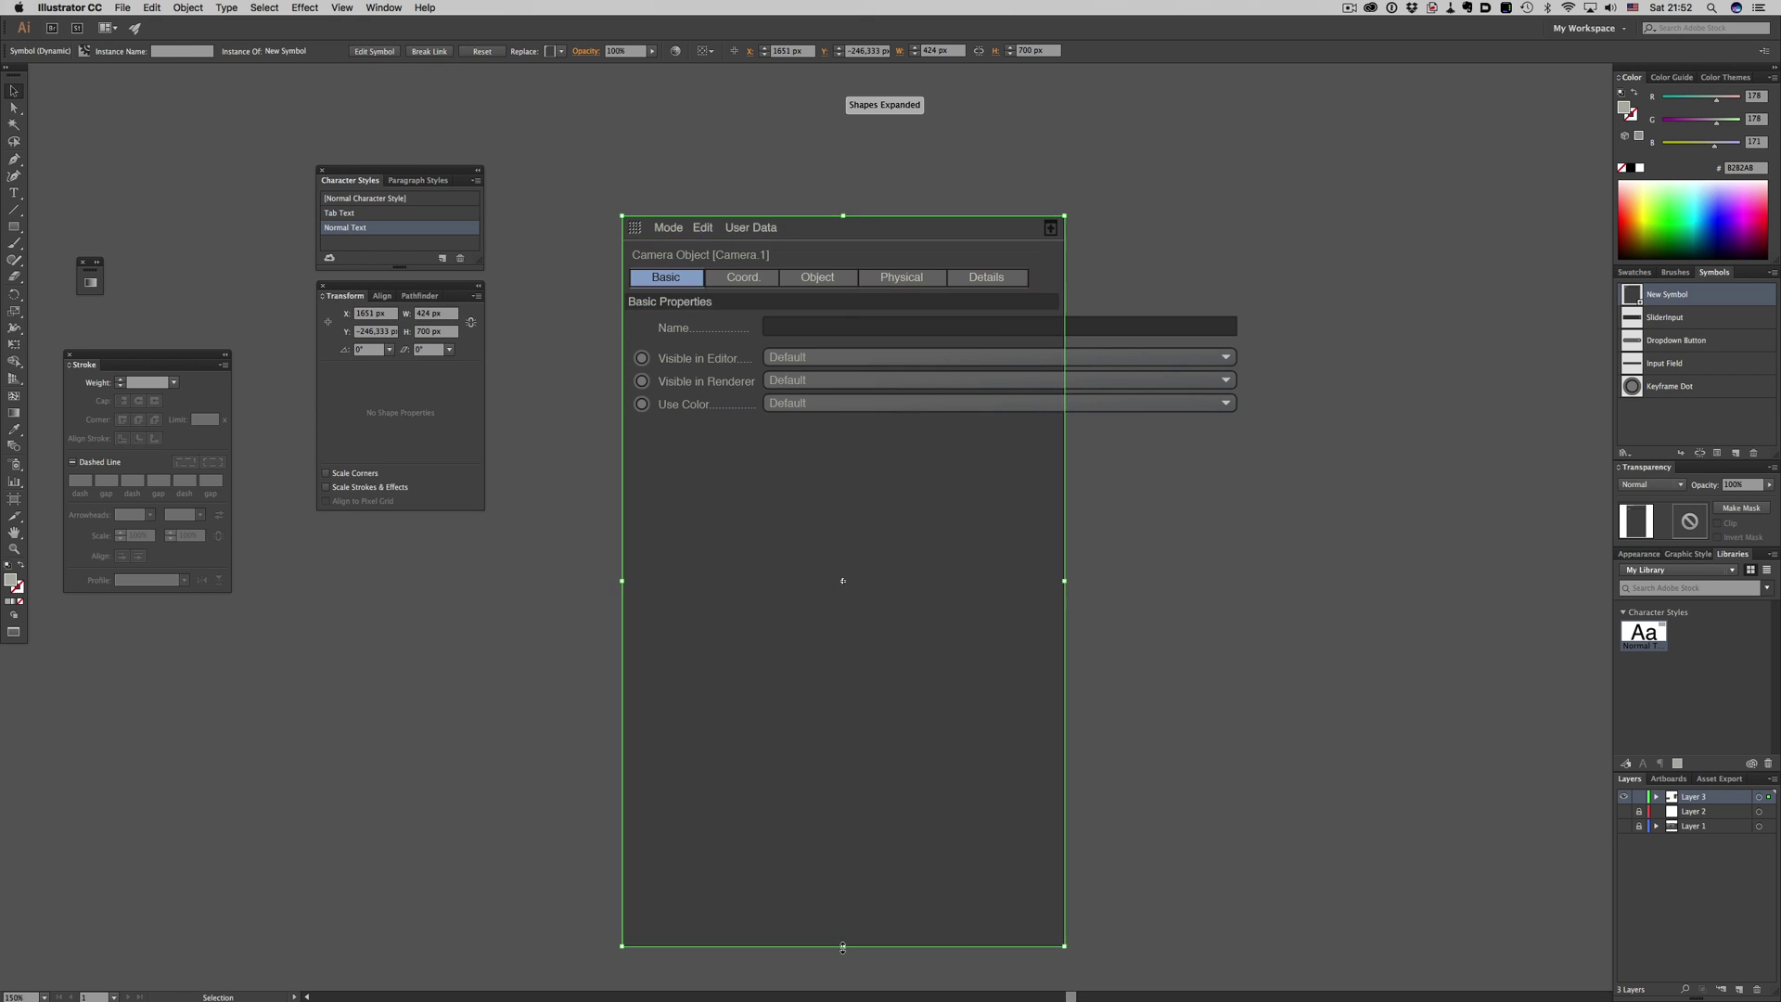
left_click_drag(843, 946, 865, 456)
Narrow the Name field and three dropdowns to fit the smaller panel
left_click_drag(1300, 303, 1159, 408)
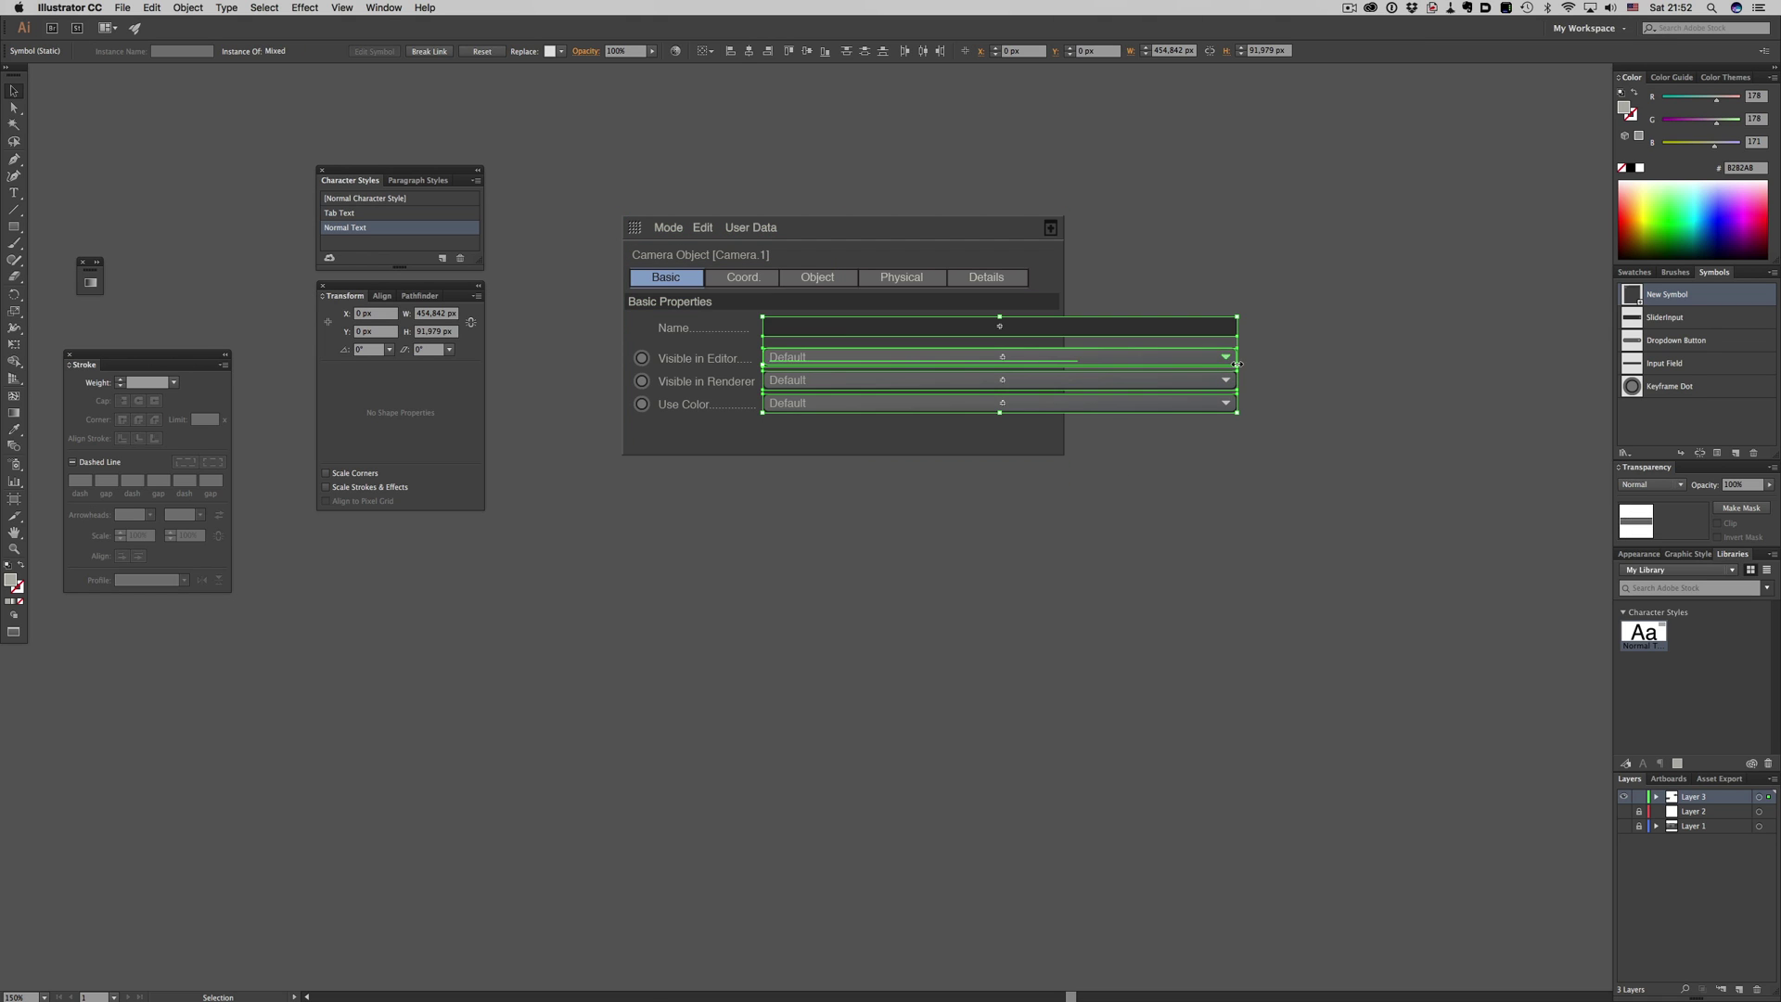
left_click_drag(1237, 365, 1052, 353)
left_click(1156, 369)
key("t")
key("super")
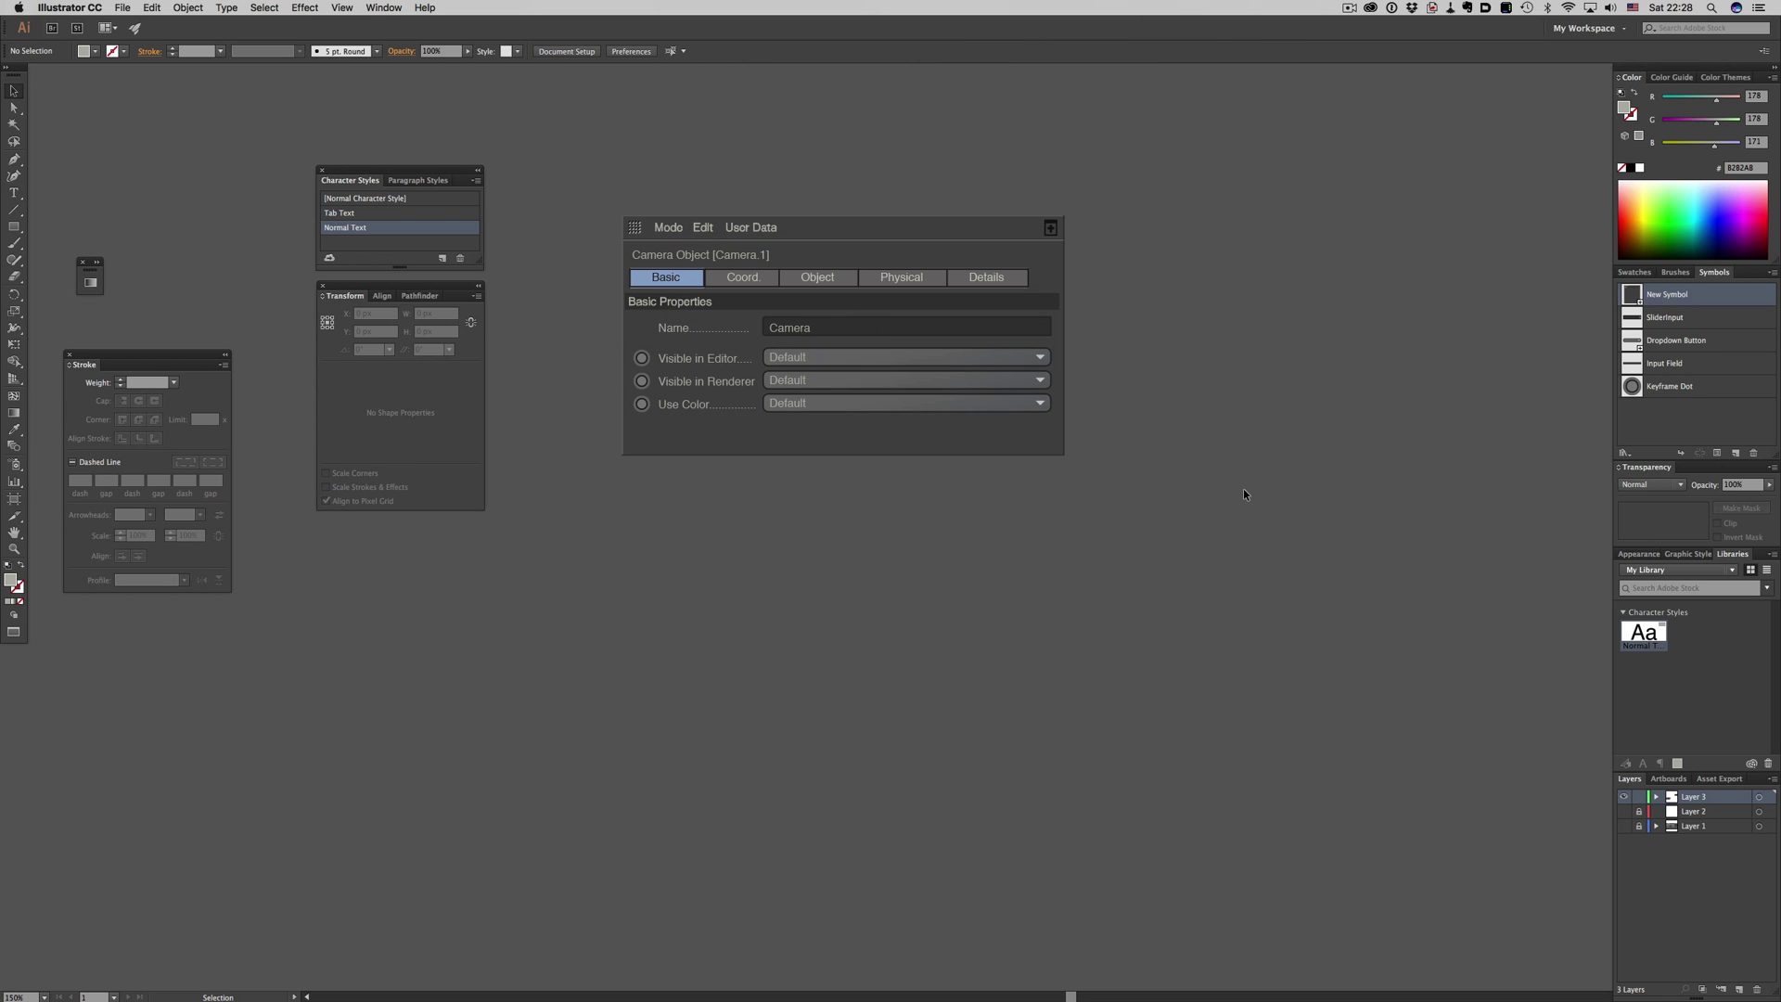
Confirm the New Symbol's symbol options, then open the symbol for editing
left_click(1718, 454)
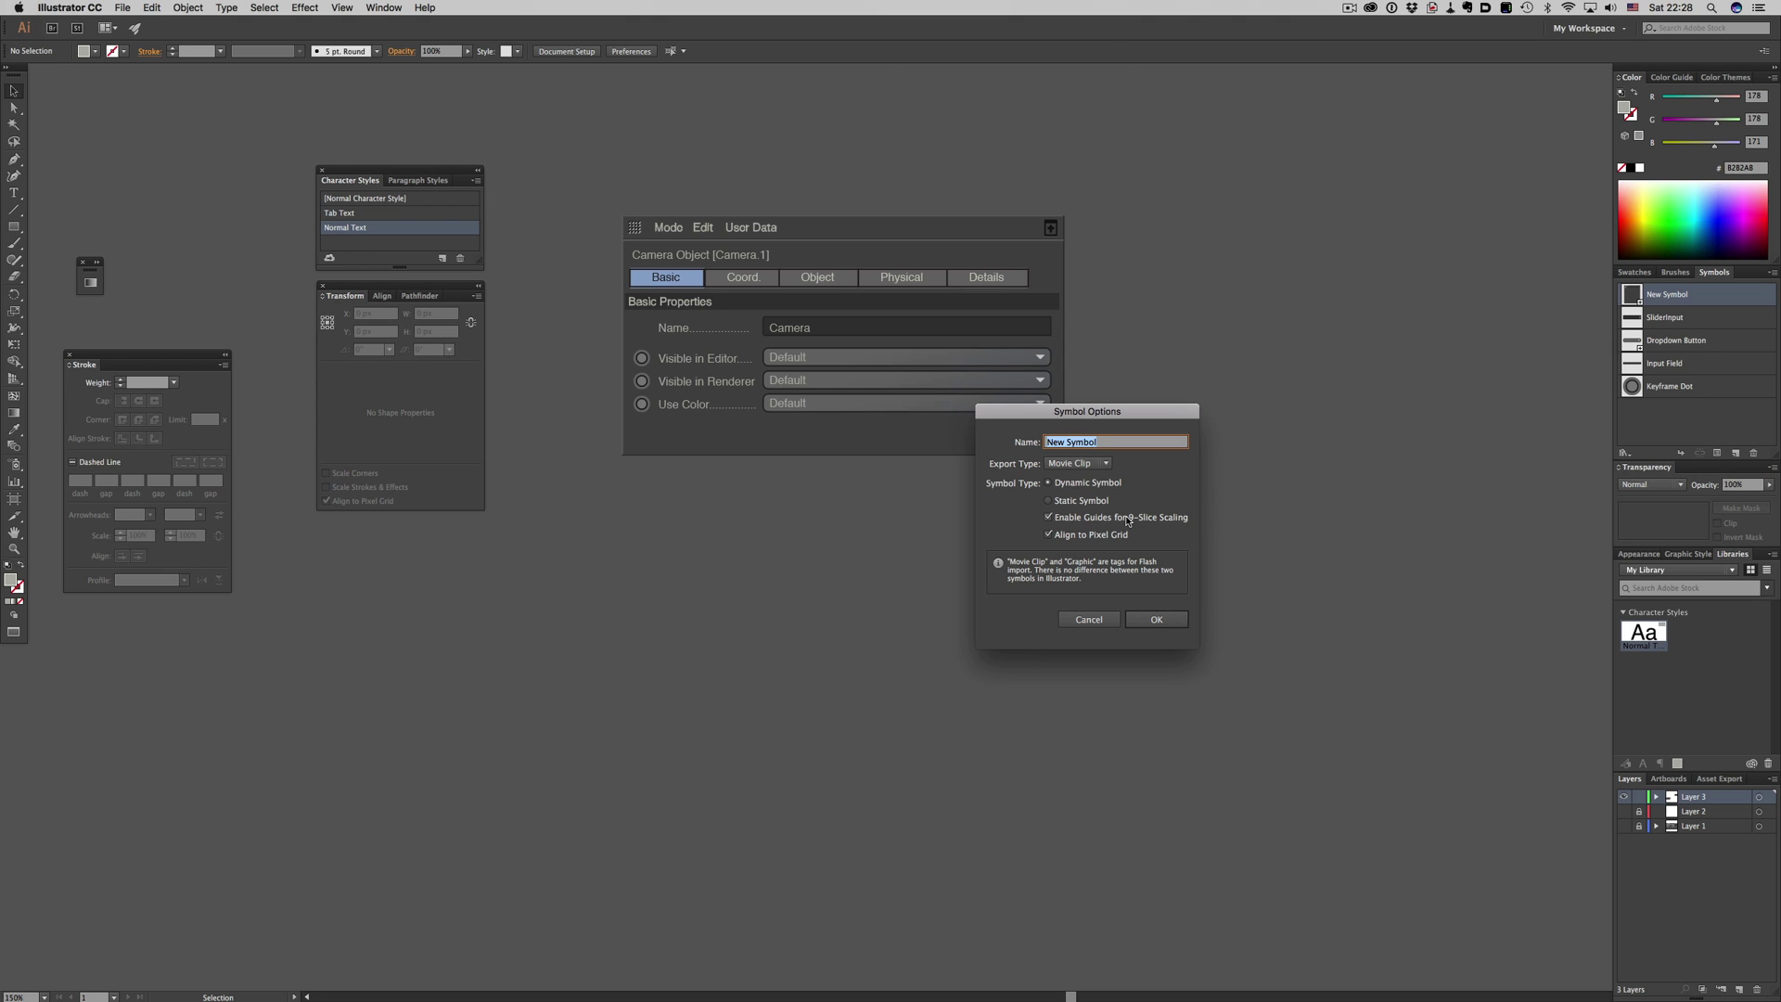
left_click(1174, 619)
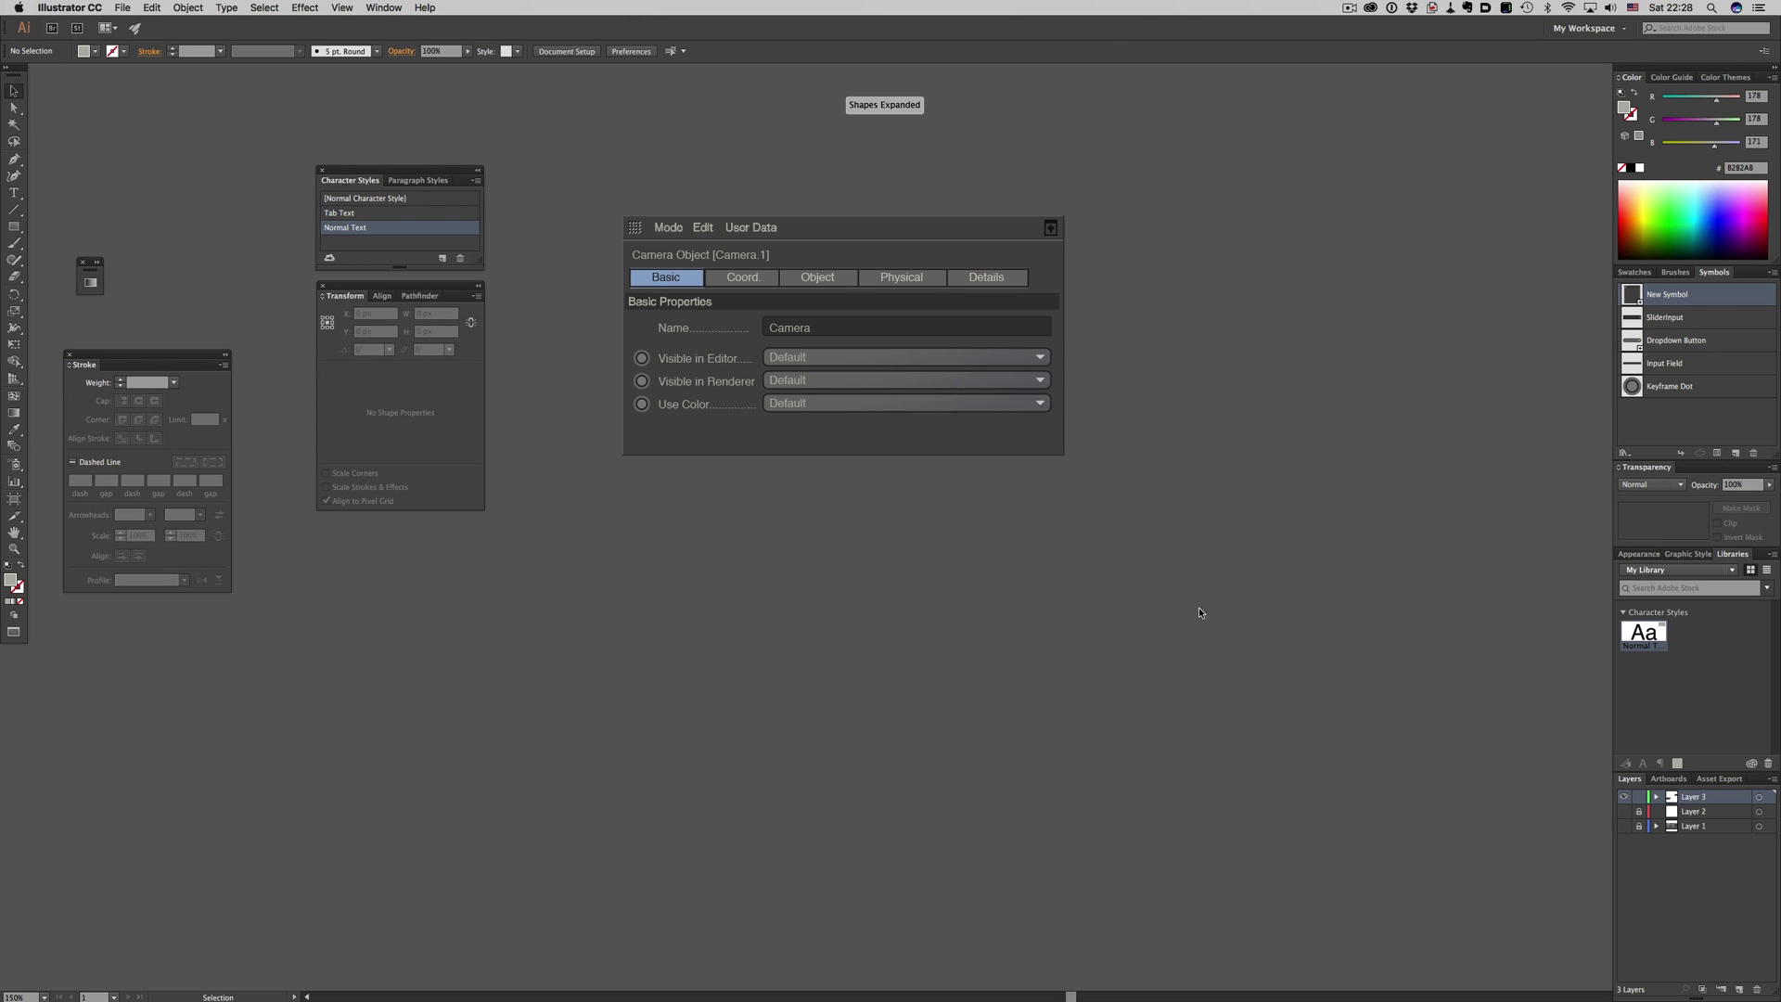
double_click(1710, 296)
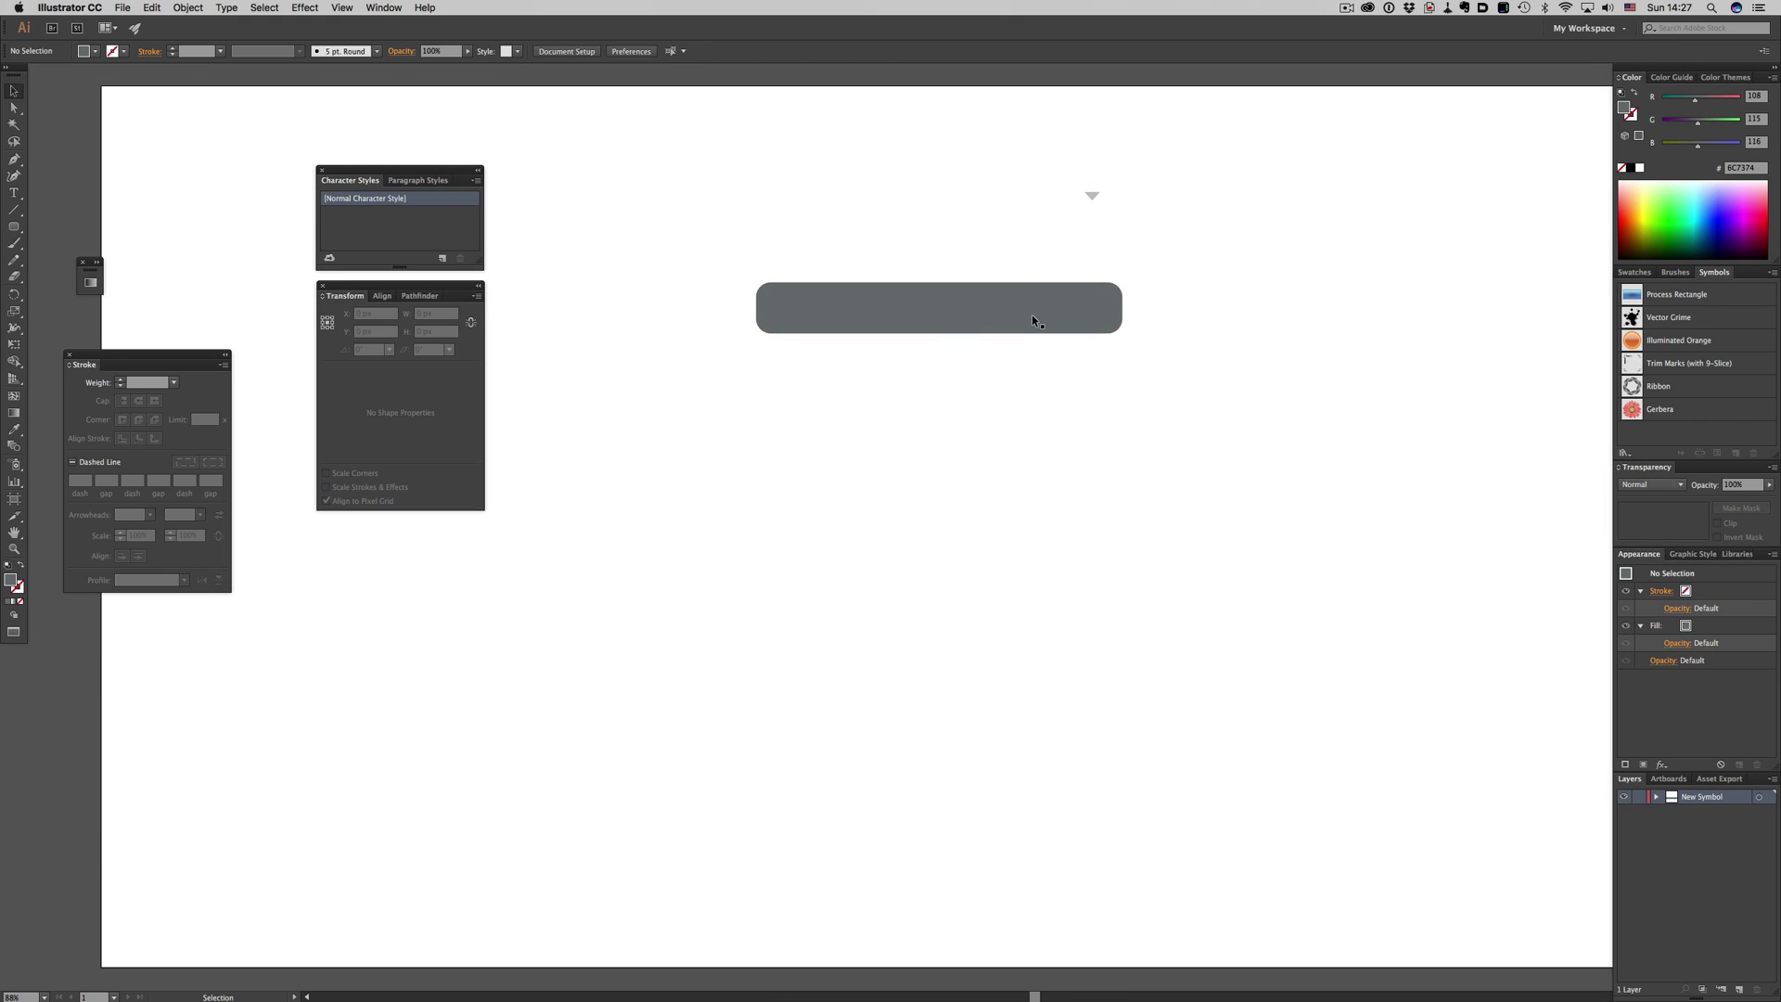
Turn the grey rounded bar into a static symbol named New Symbol
left_click_drag(932, 336, 1669, 432)
left_click(1063, 500)
left_click(1166, 638)
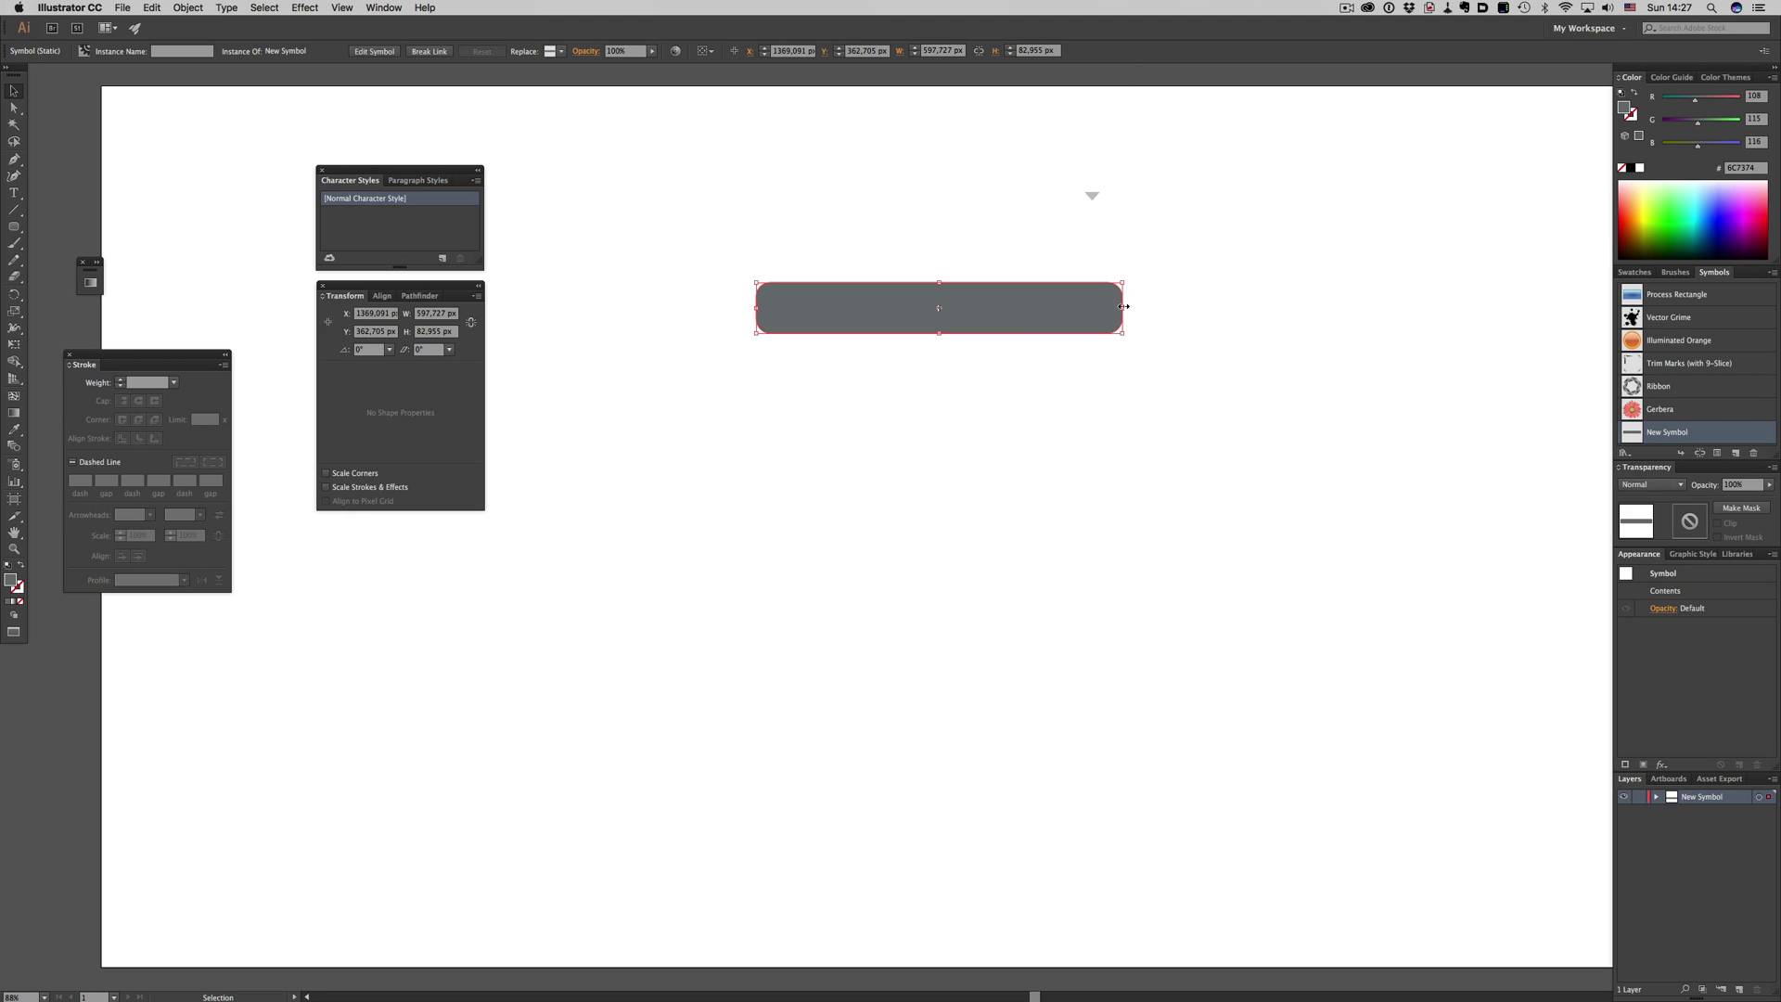
Test-stretch the bar wider, then undo it back to its original width
left_click_drag(1122, 308, 1510, 306)
left_click(1455, 406)
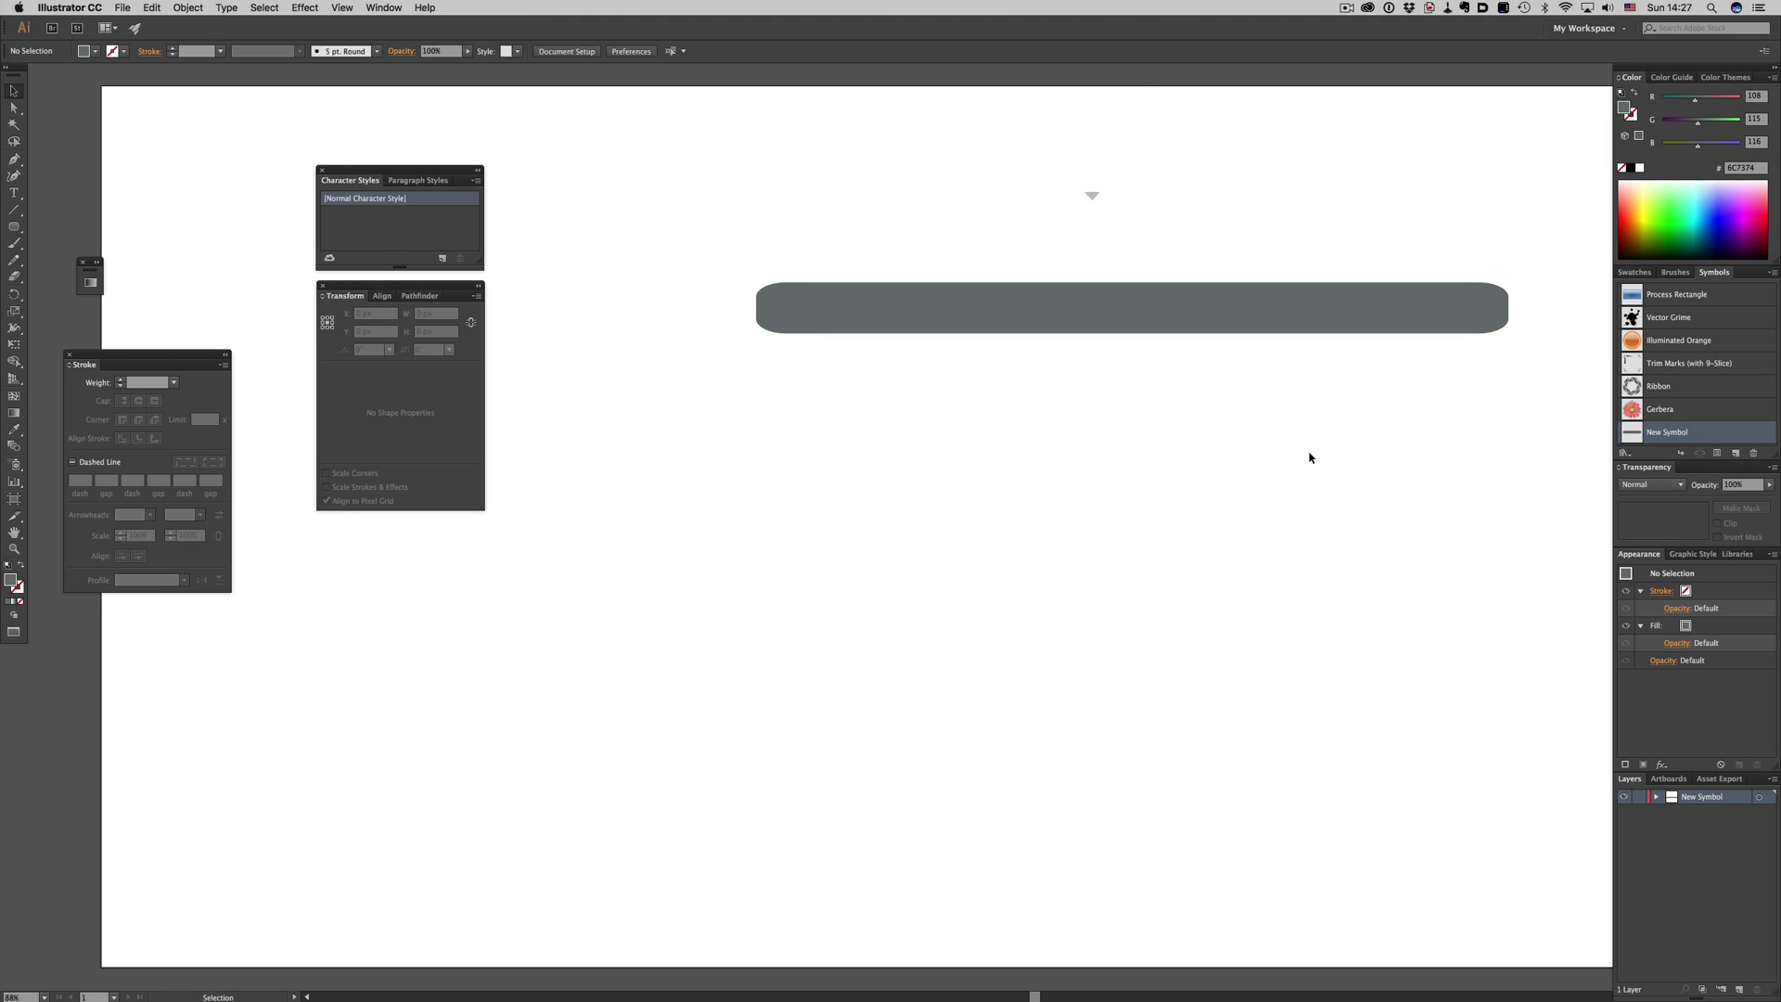
key("super+z")
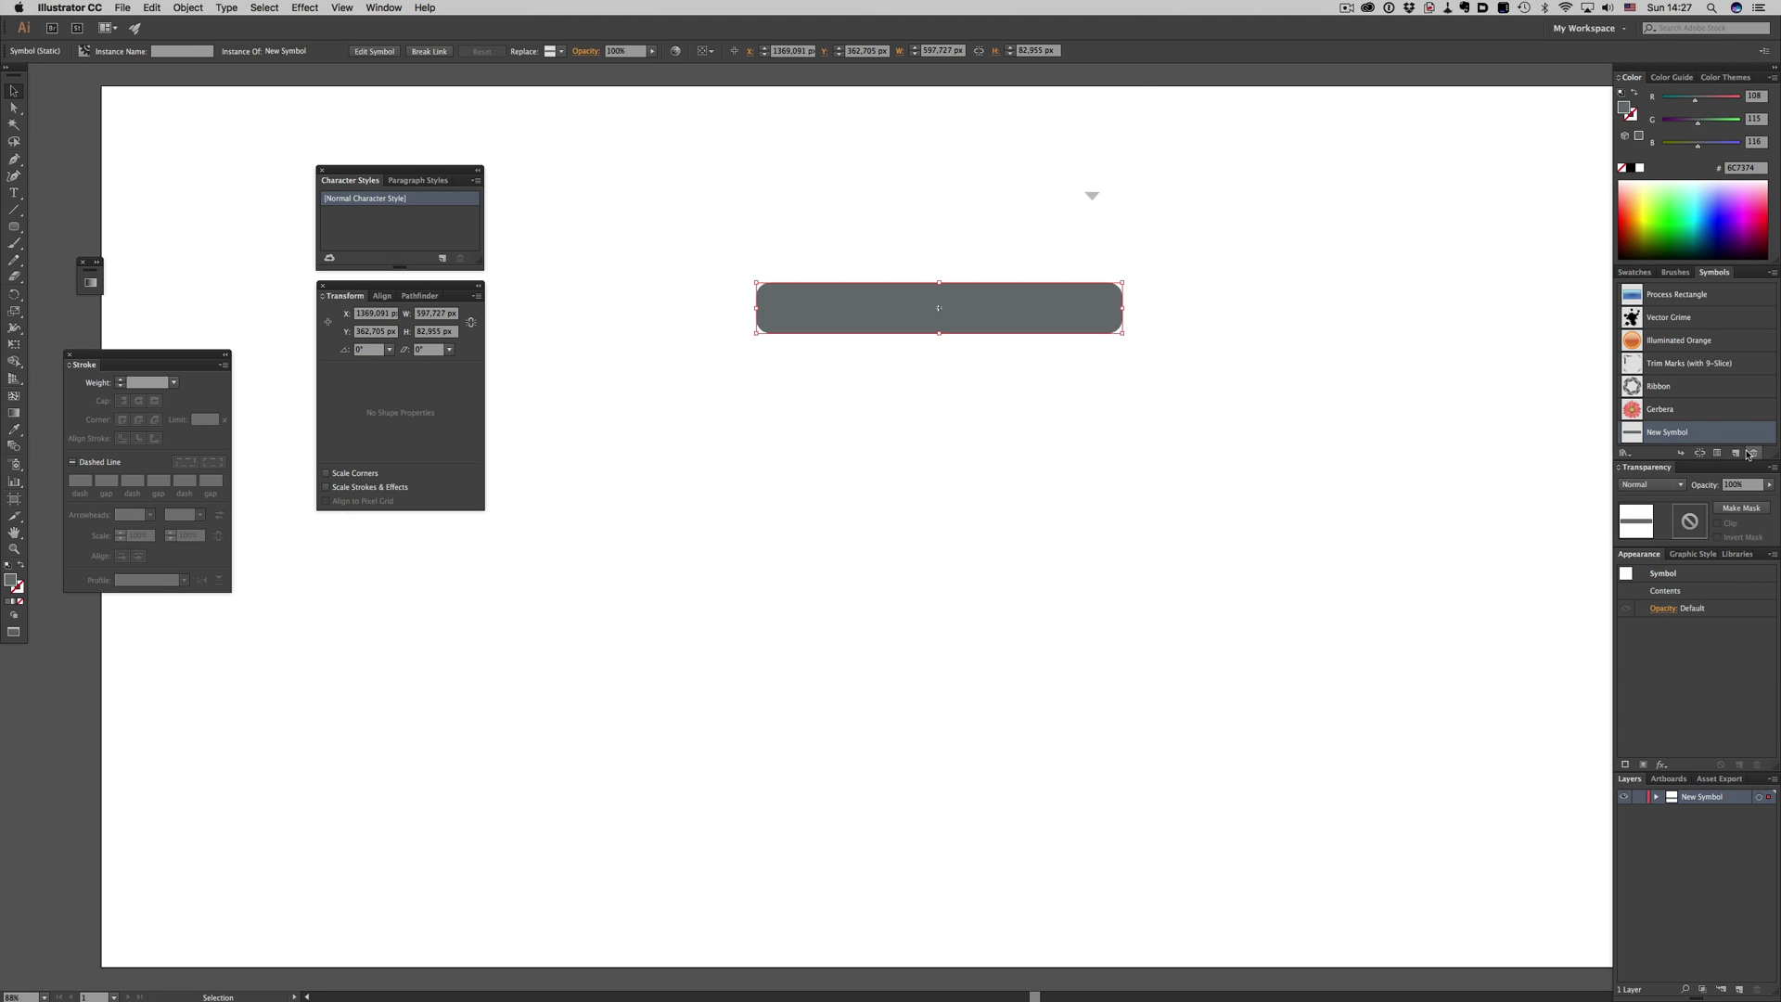
Enable 9-slice scaling guides in the New Symbol's options
left_click(1717, 452)
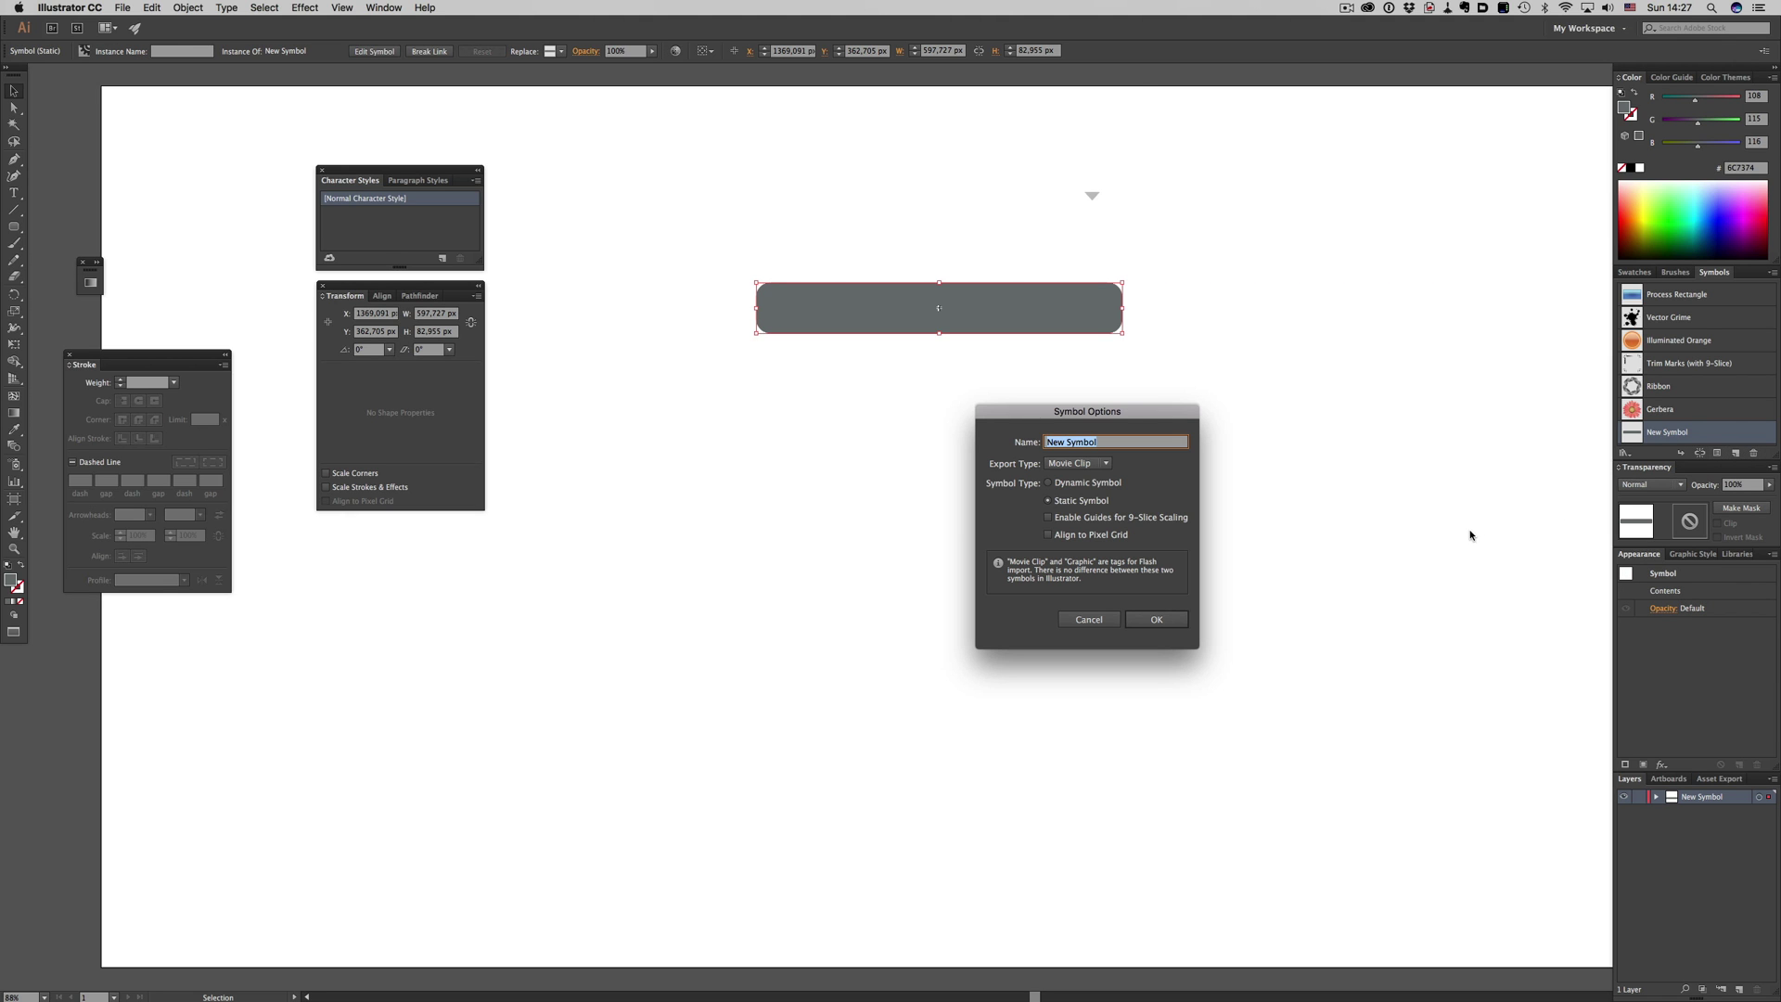
left_click(1109, 519)
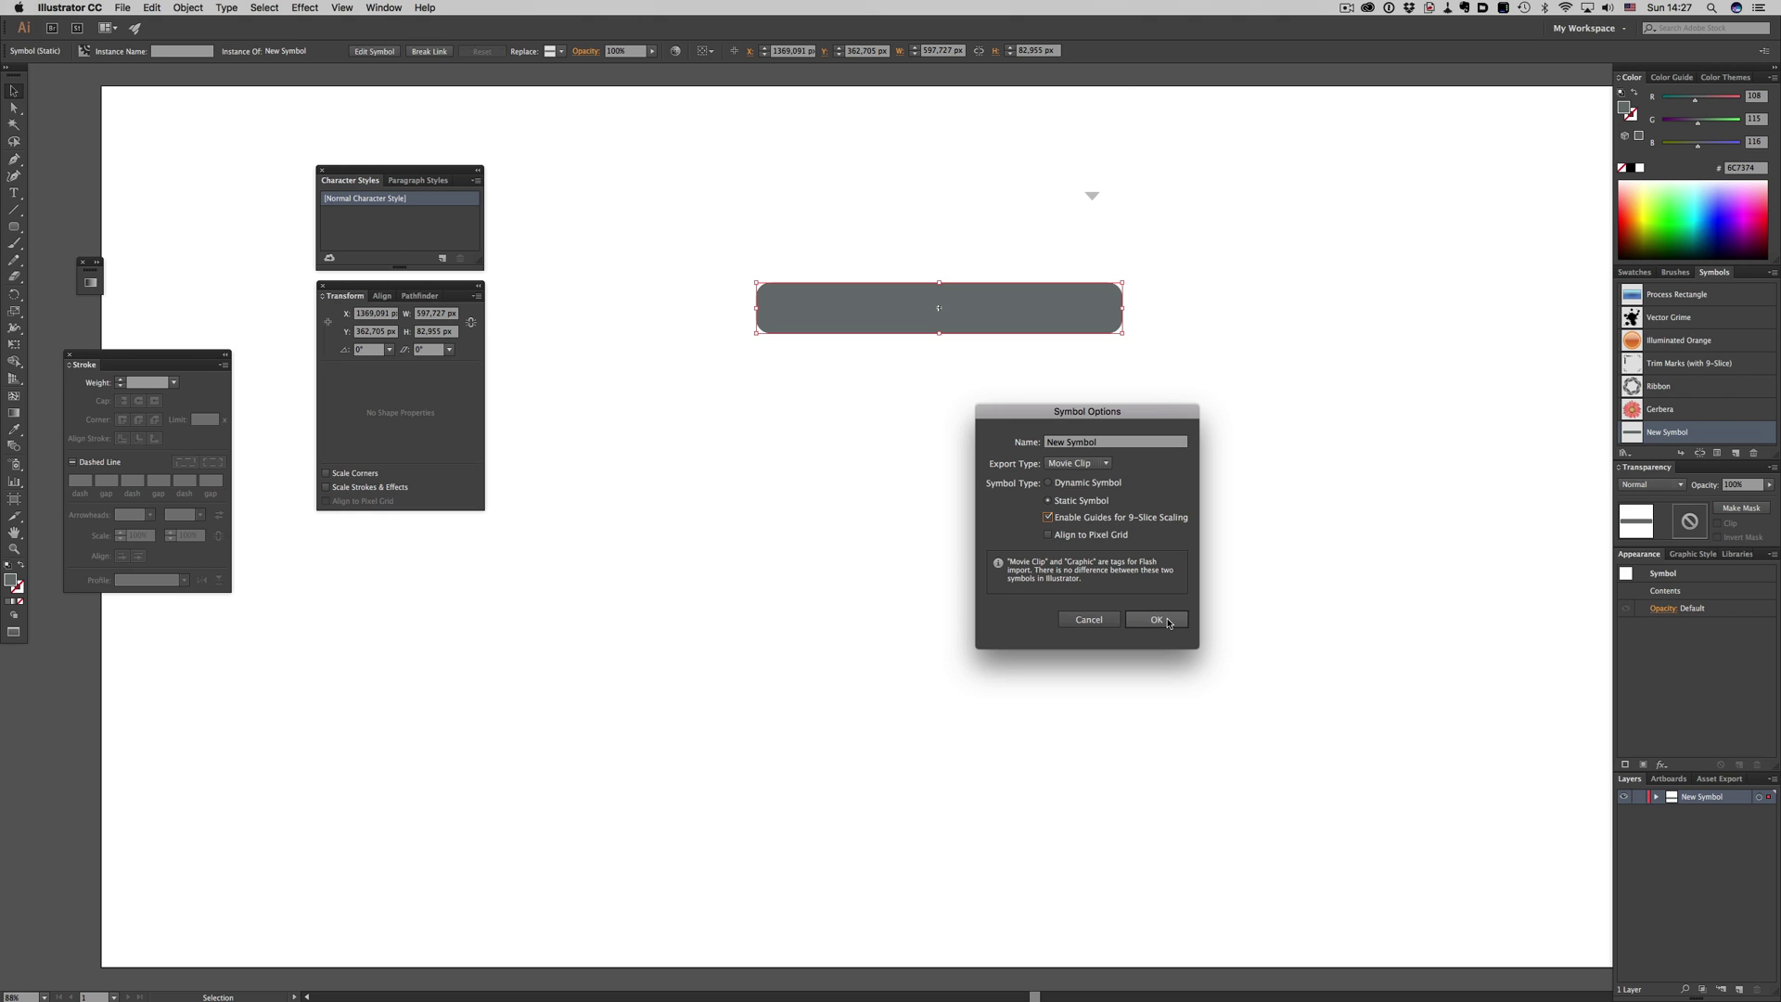
left_click(1167, 621)
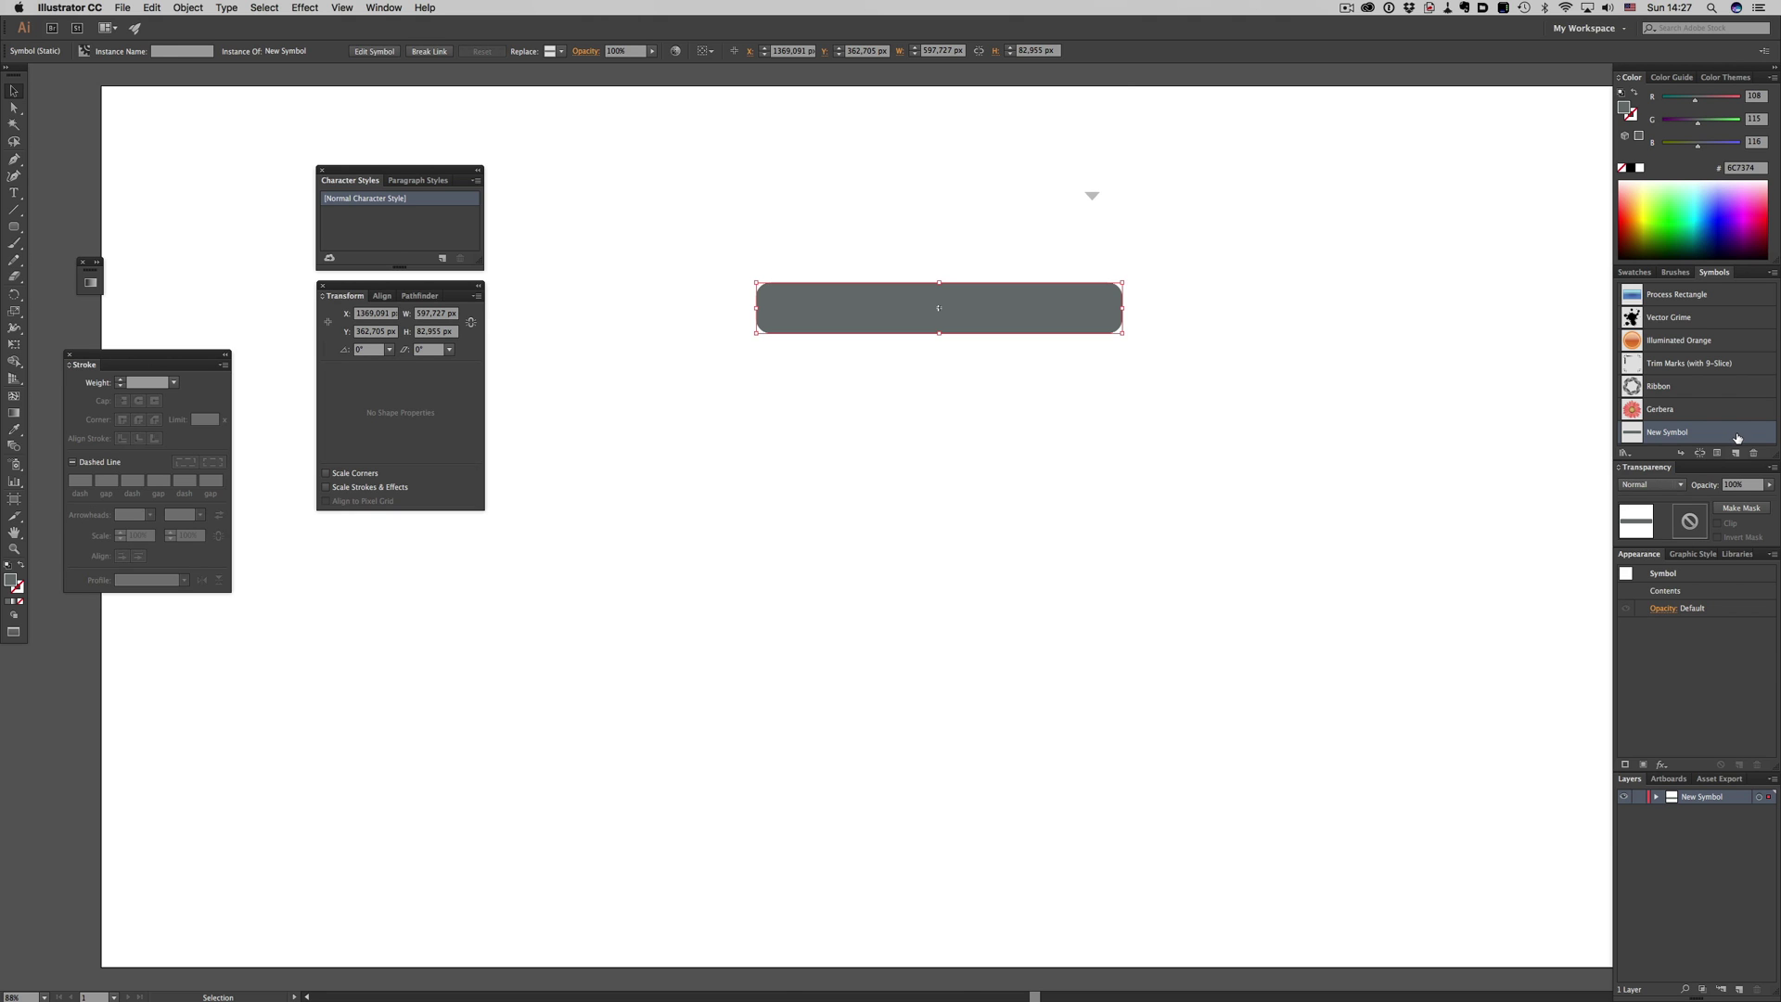
In the New Symbol, move the right slice guide right and the left guide left
double_click(1726, 436)
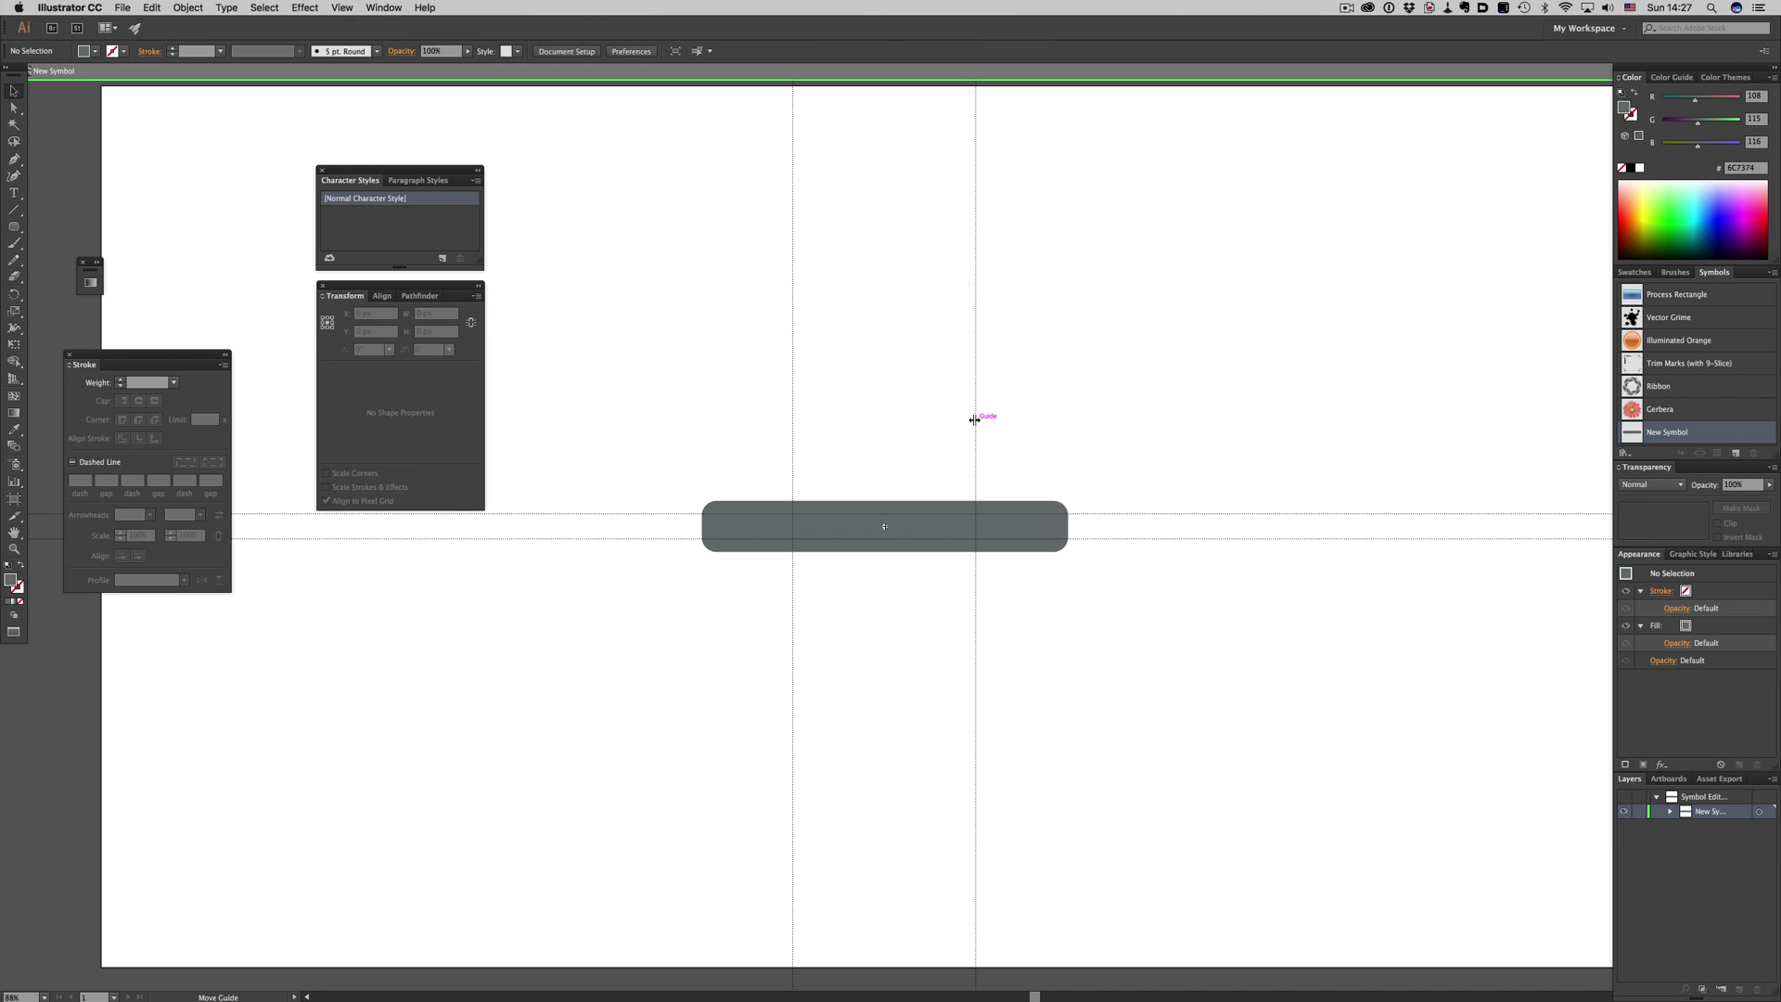
left_click_drag(975, 417, 1041, 421)
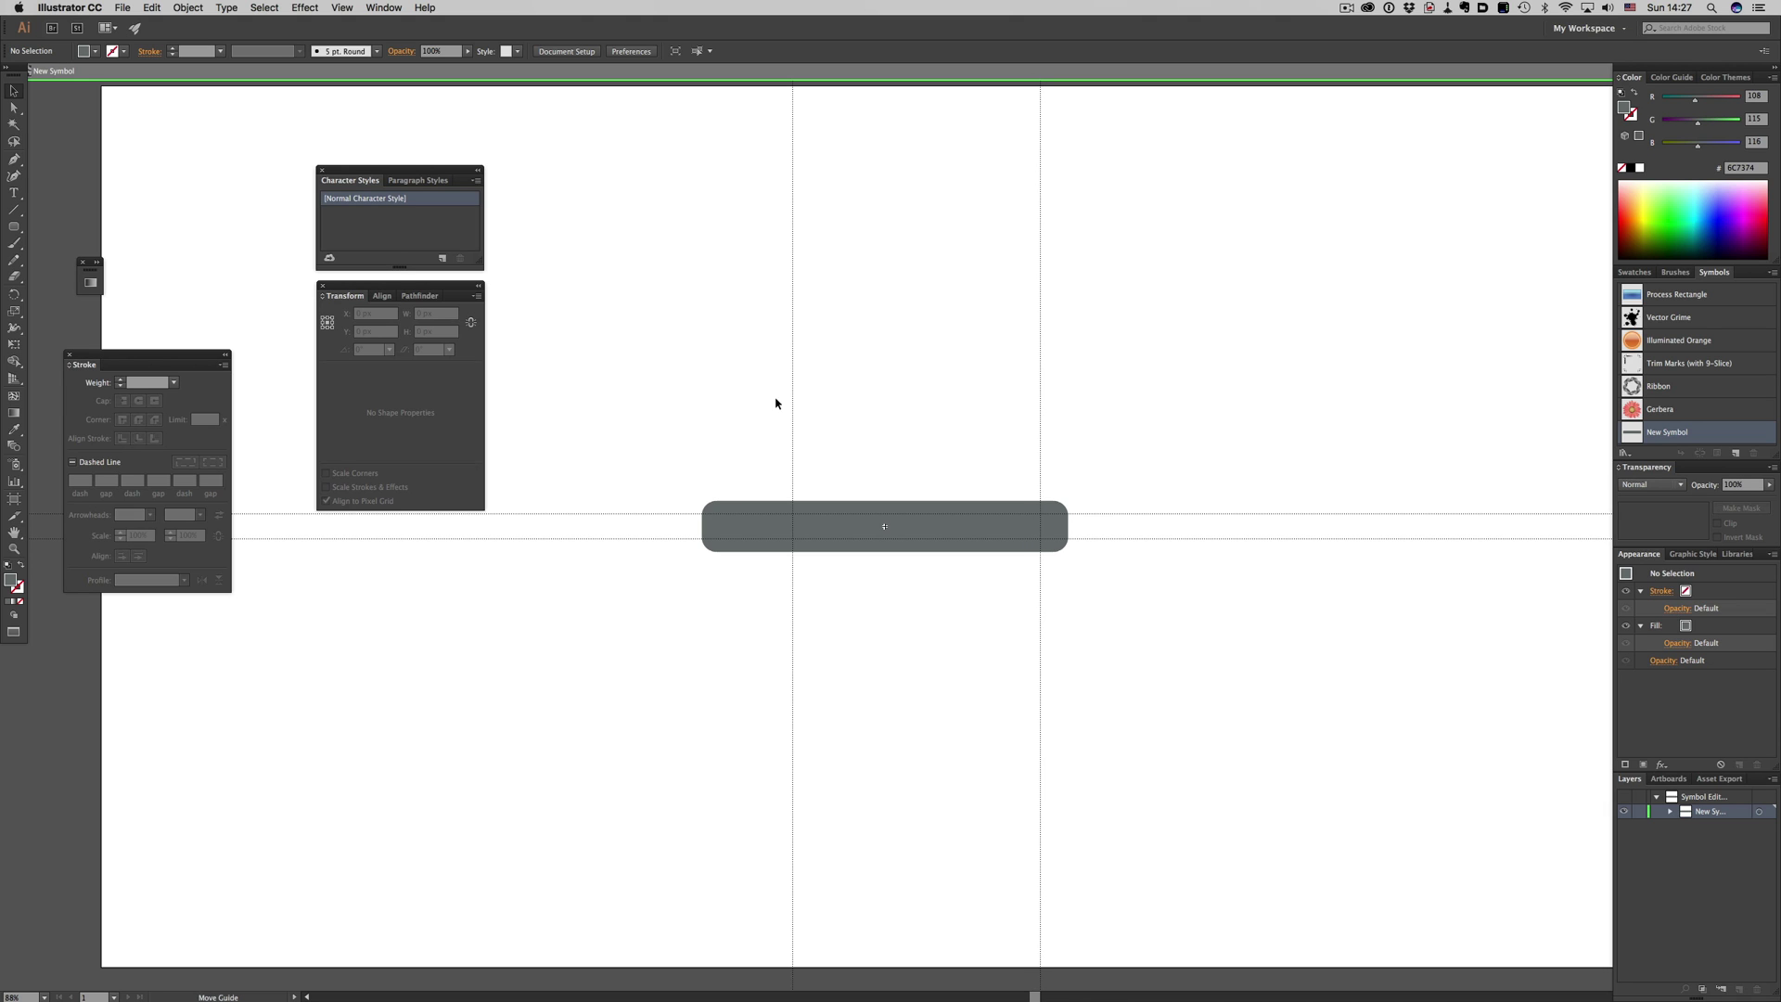
left_click_drag(793, 402, 733, 402)
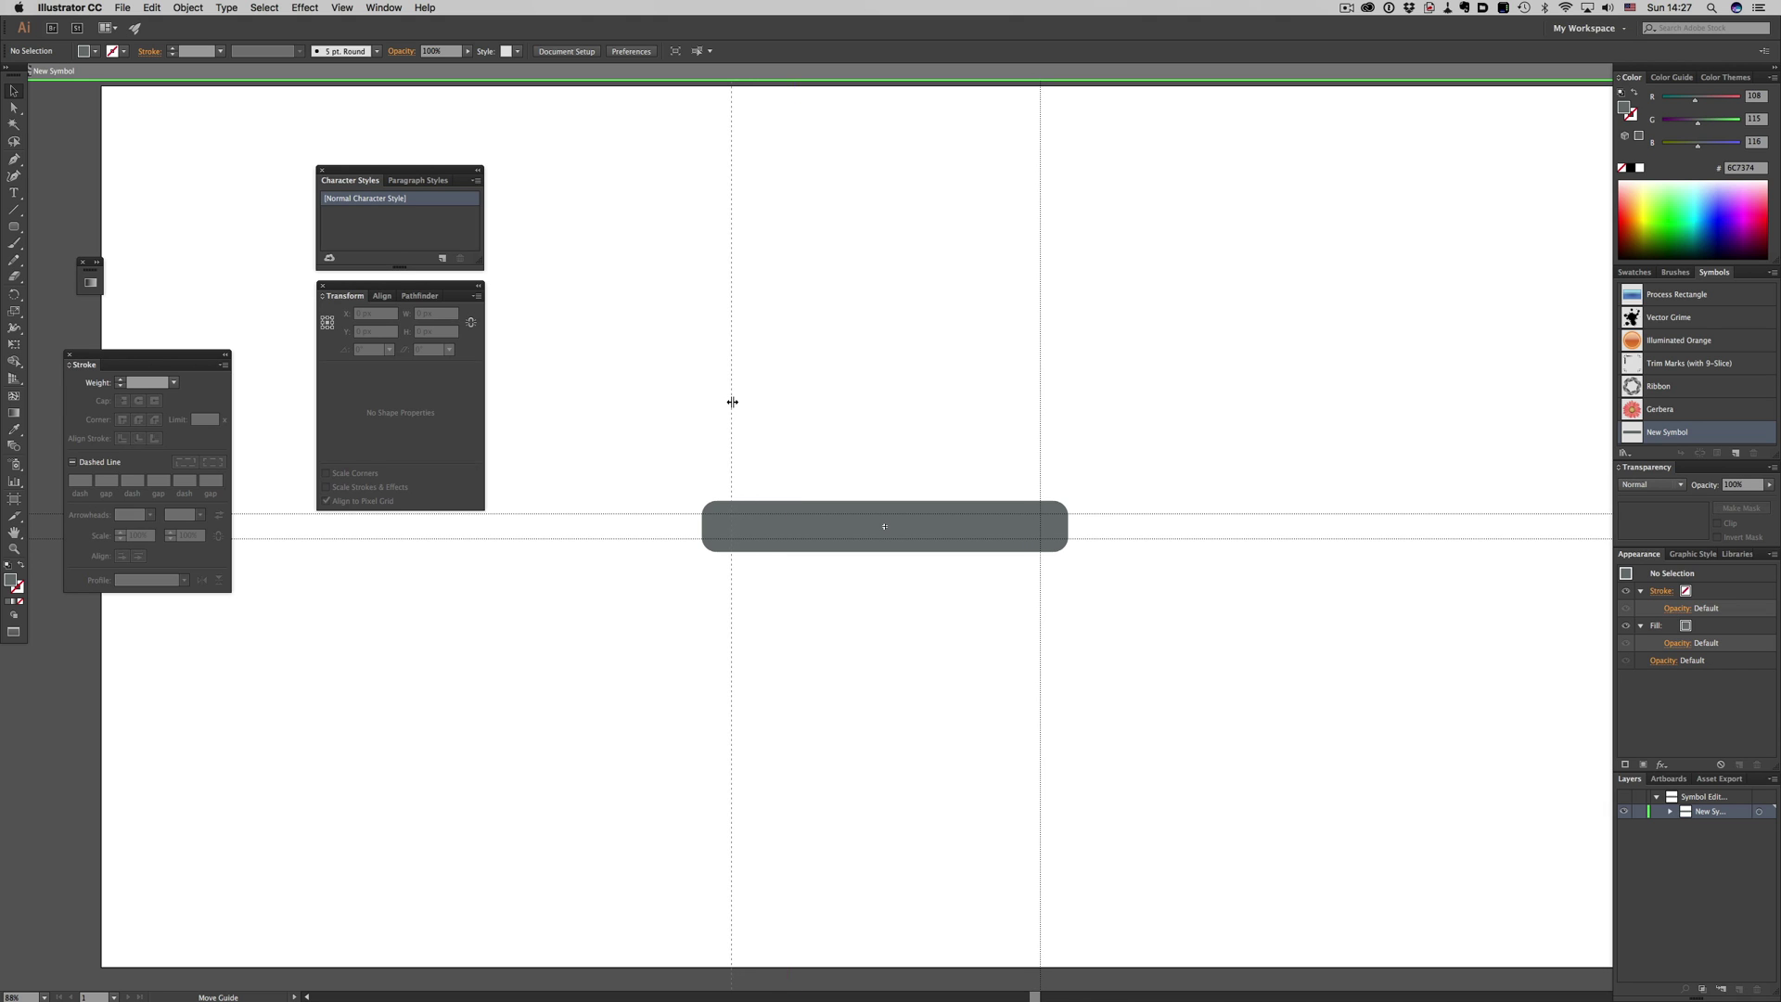
double_click(915, 409)
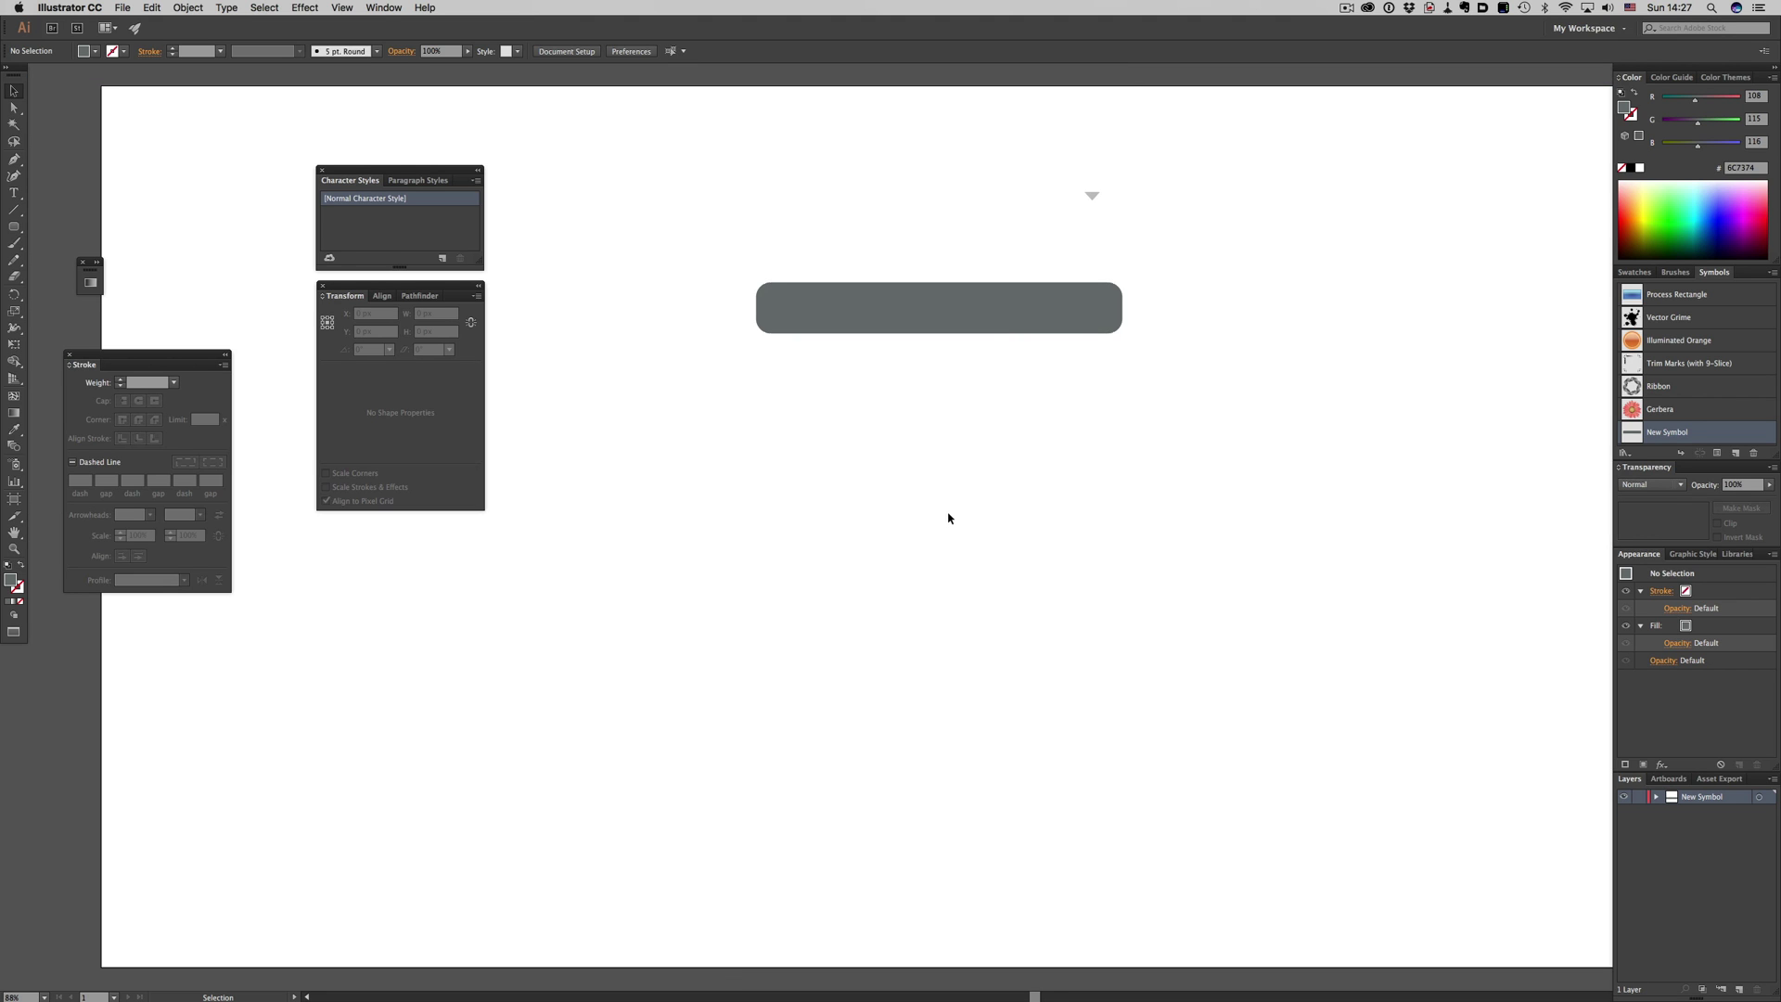
Test-stretch the bar instance wider, then undo to its original 597.727 px width
left_click(981, 322)
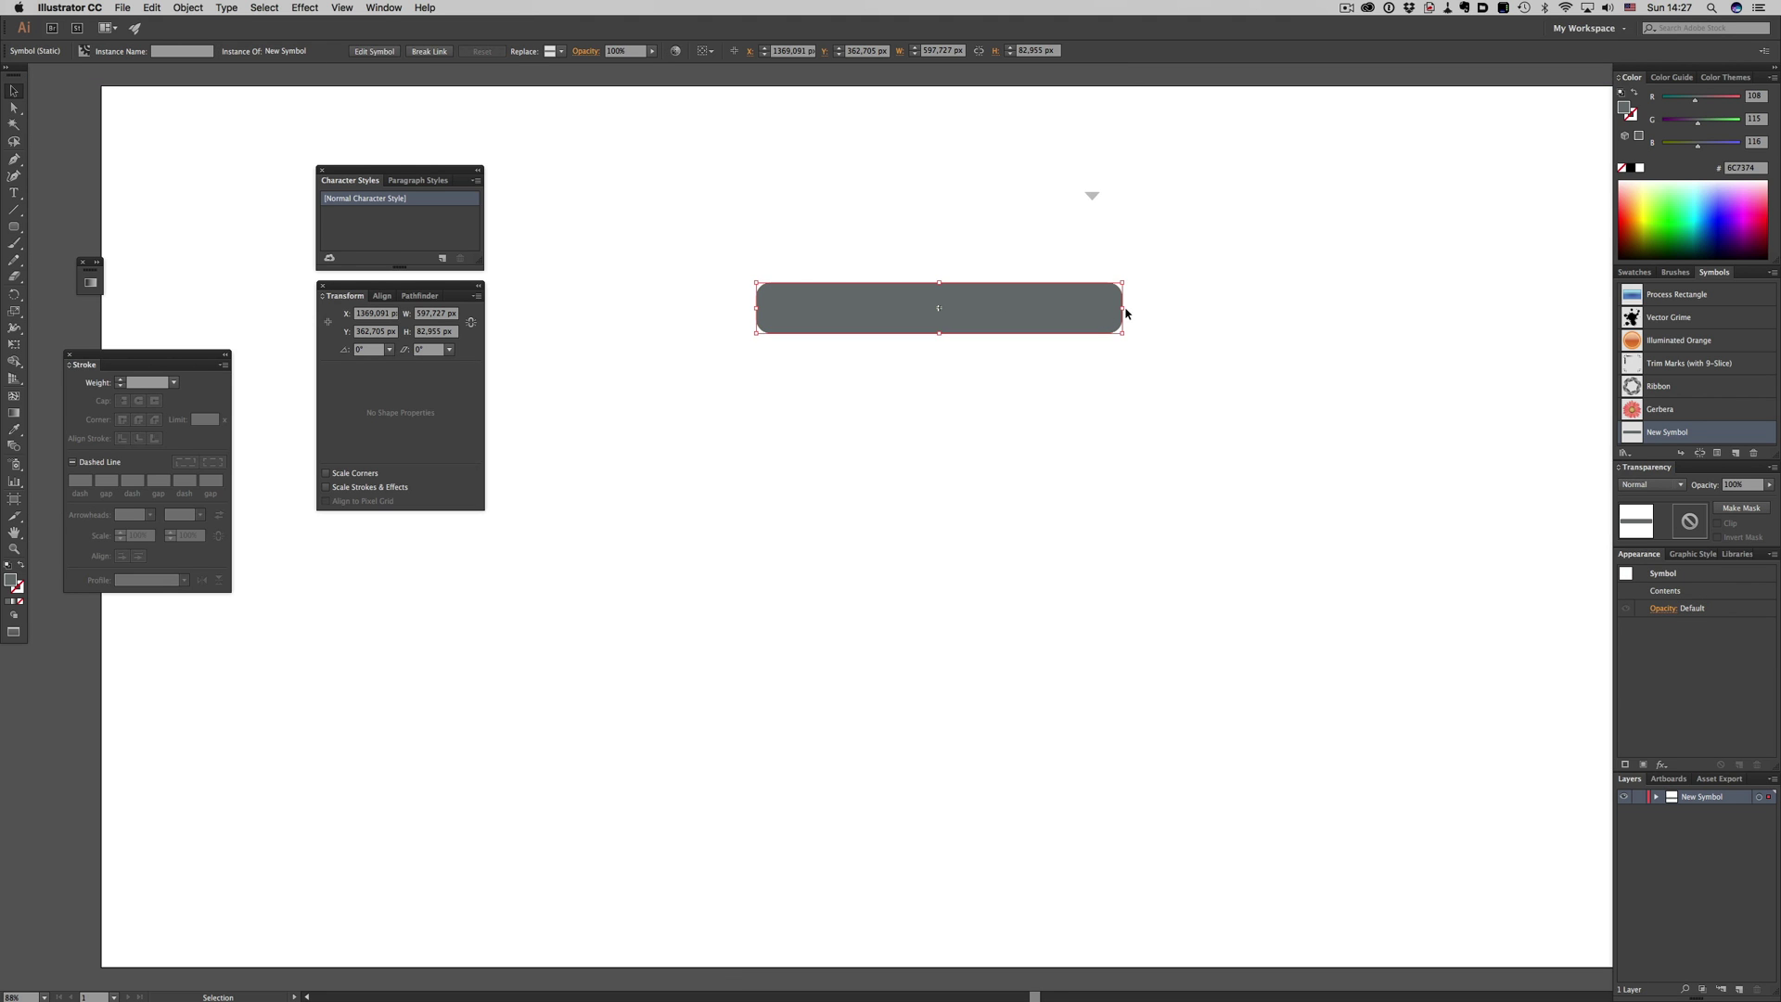
left_click_drag(1122, 308, 1470, 306)
left_click(1283, 461)
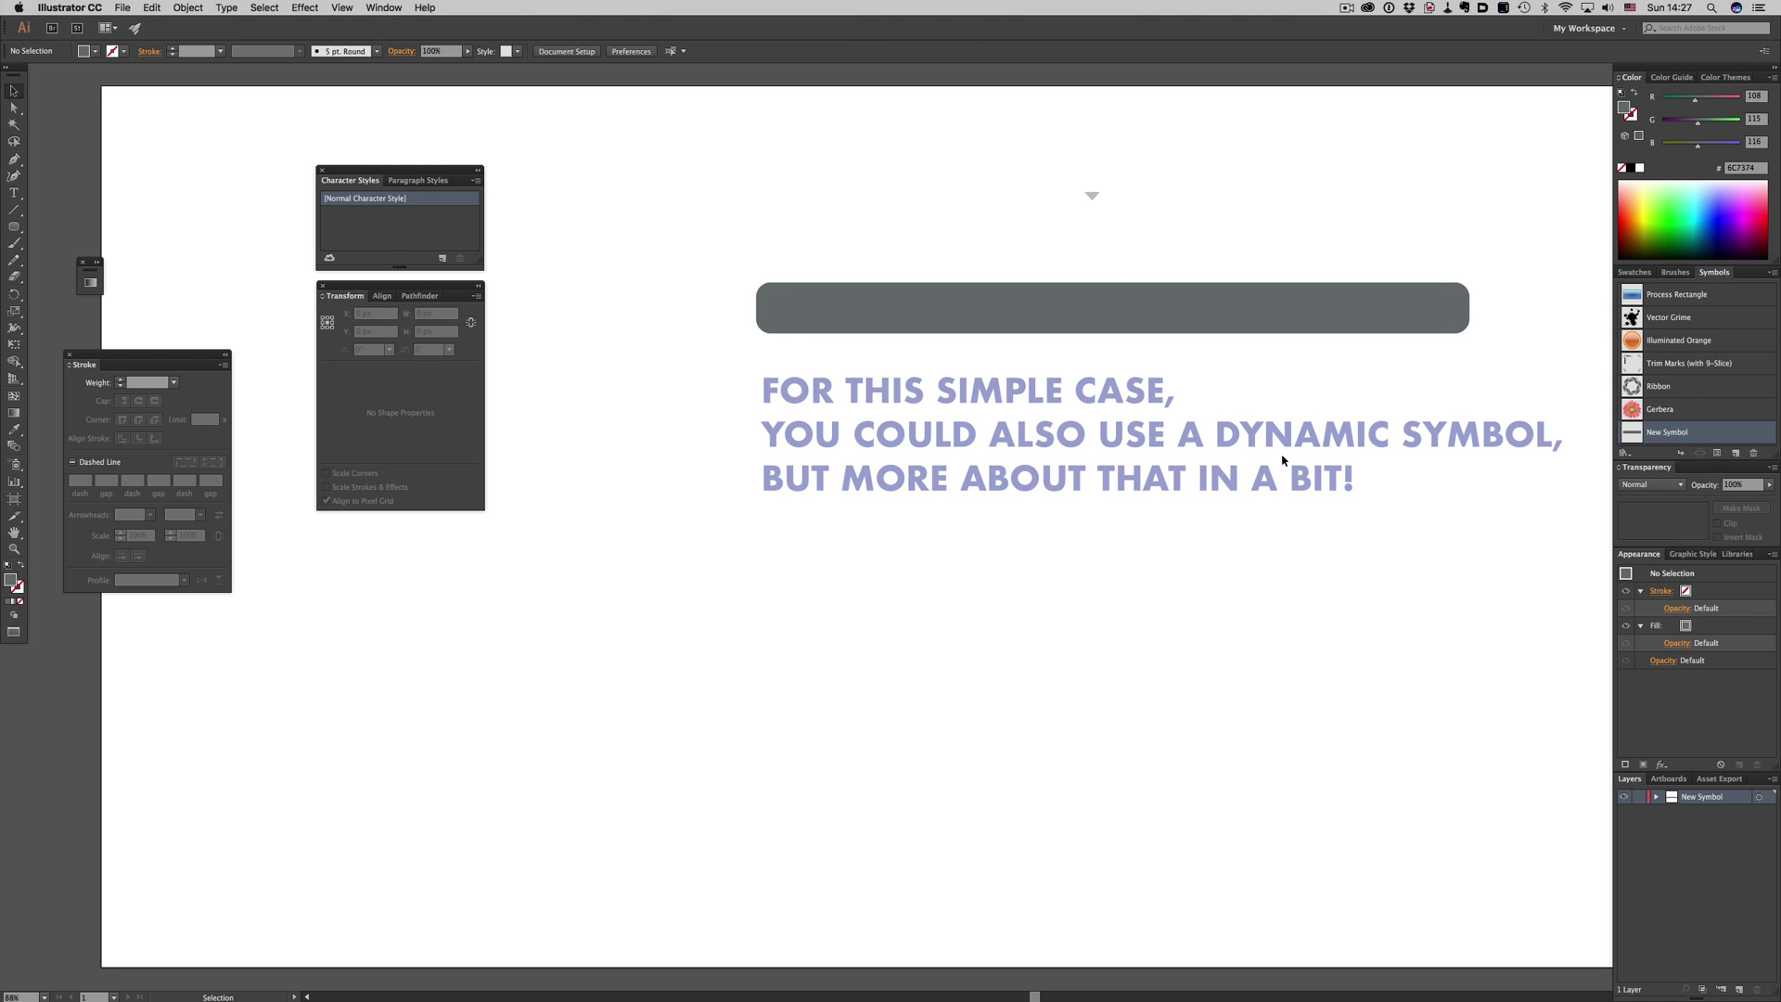
key("super+z")
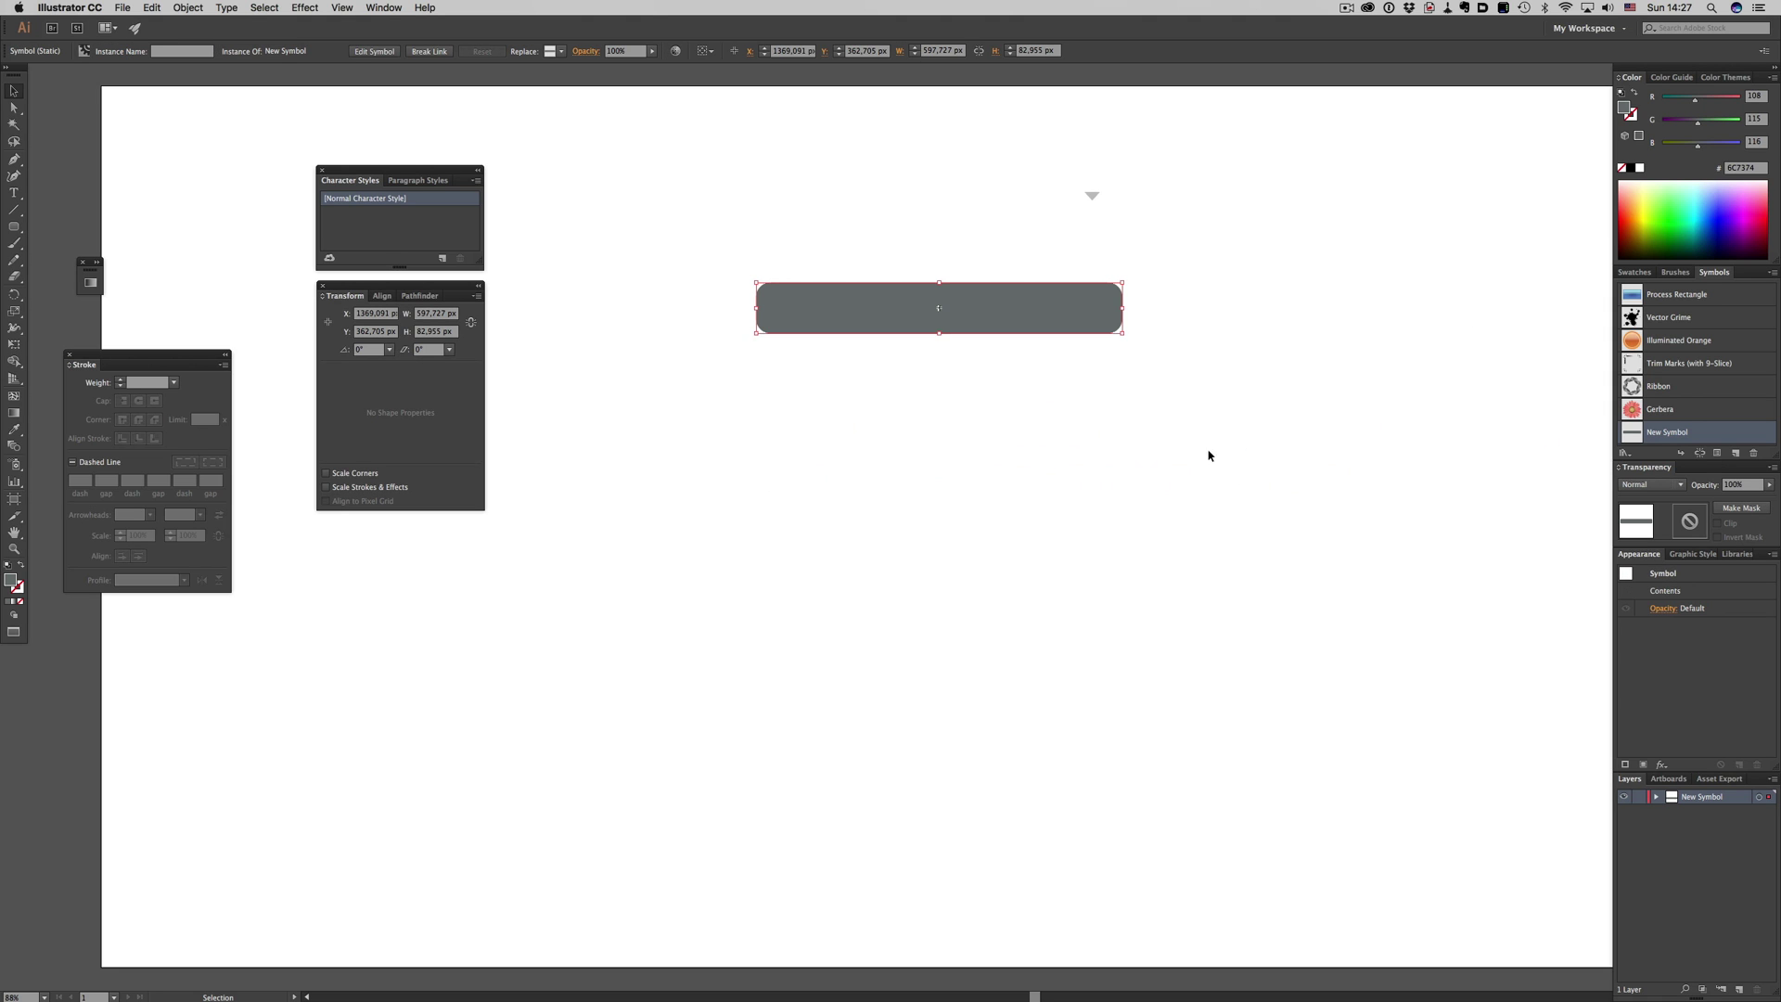
Test-stretch the Text bar symbol to nearly double width, then undo
left_click(1170, 450)
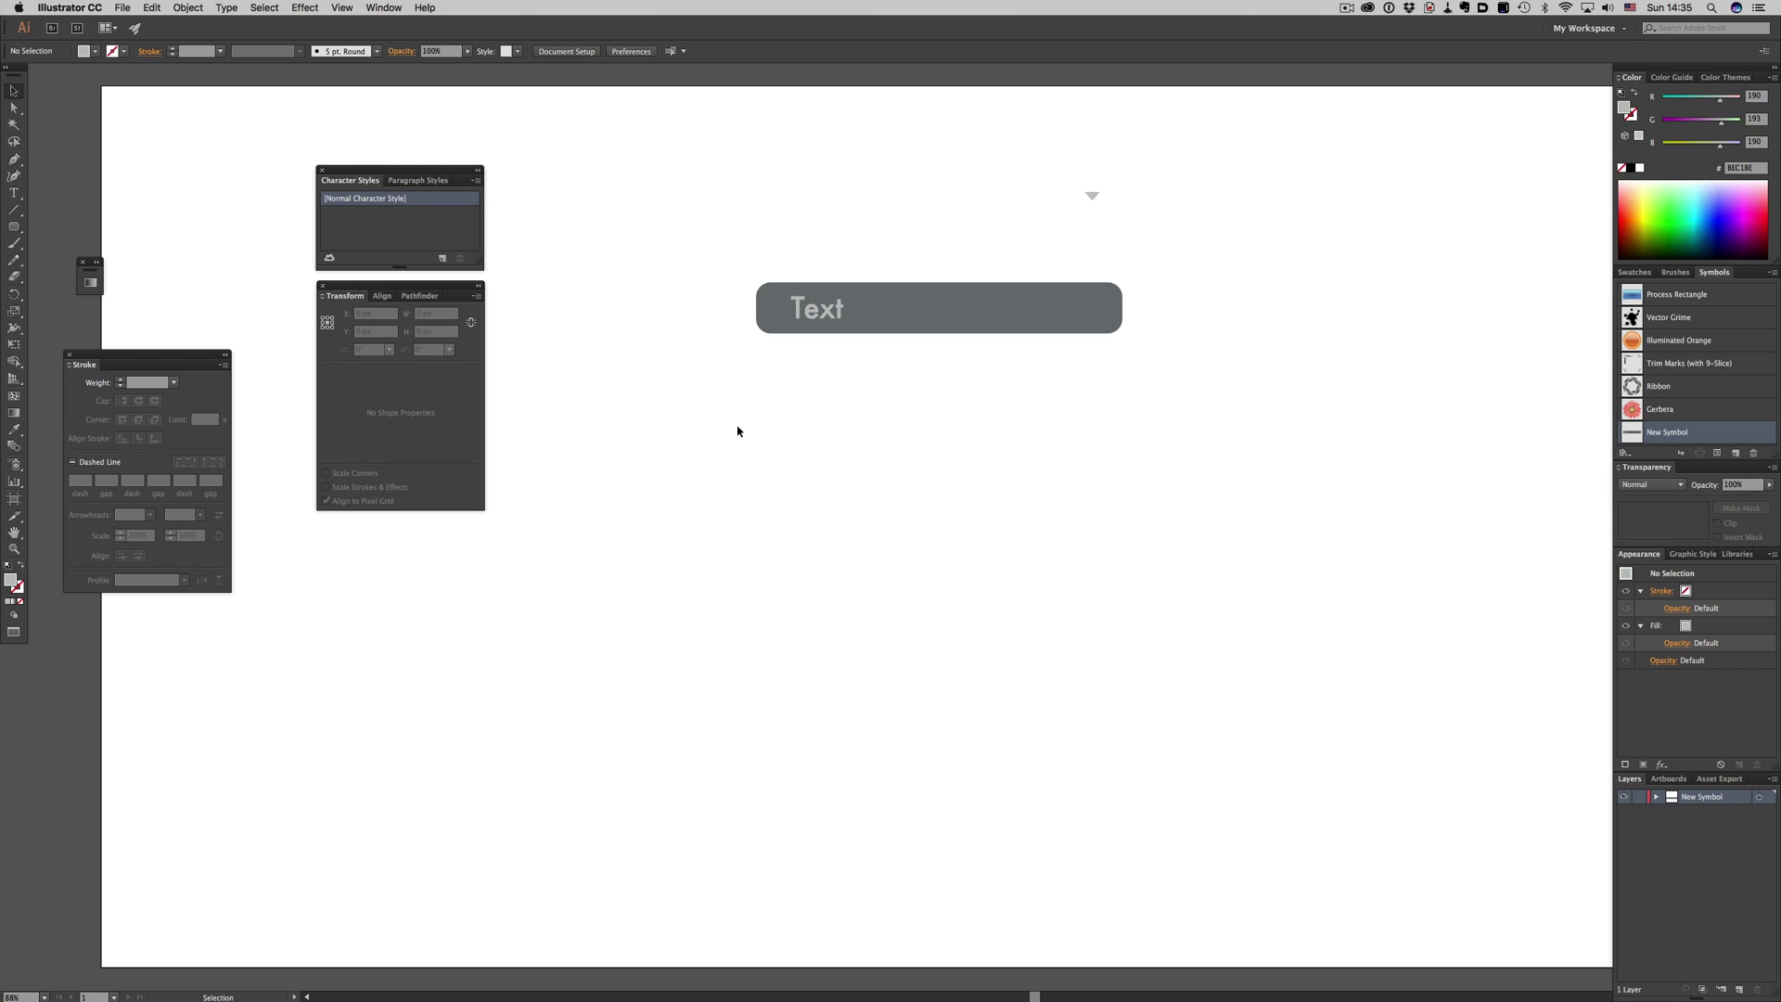
left_click(1048, 310)
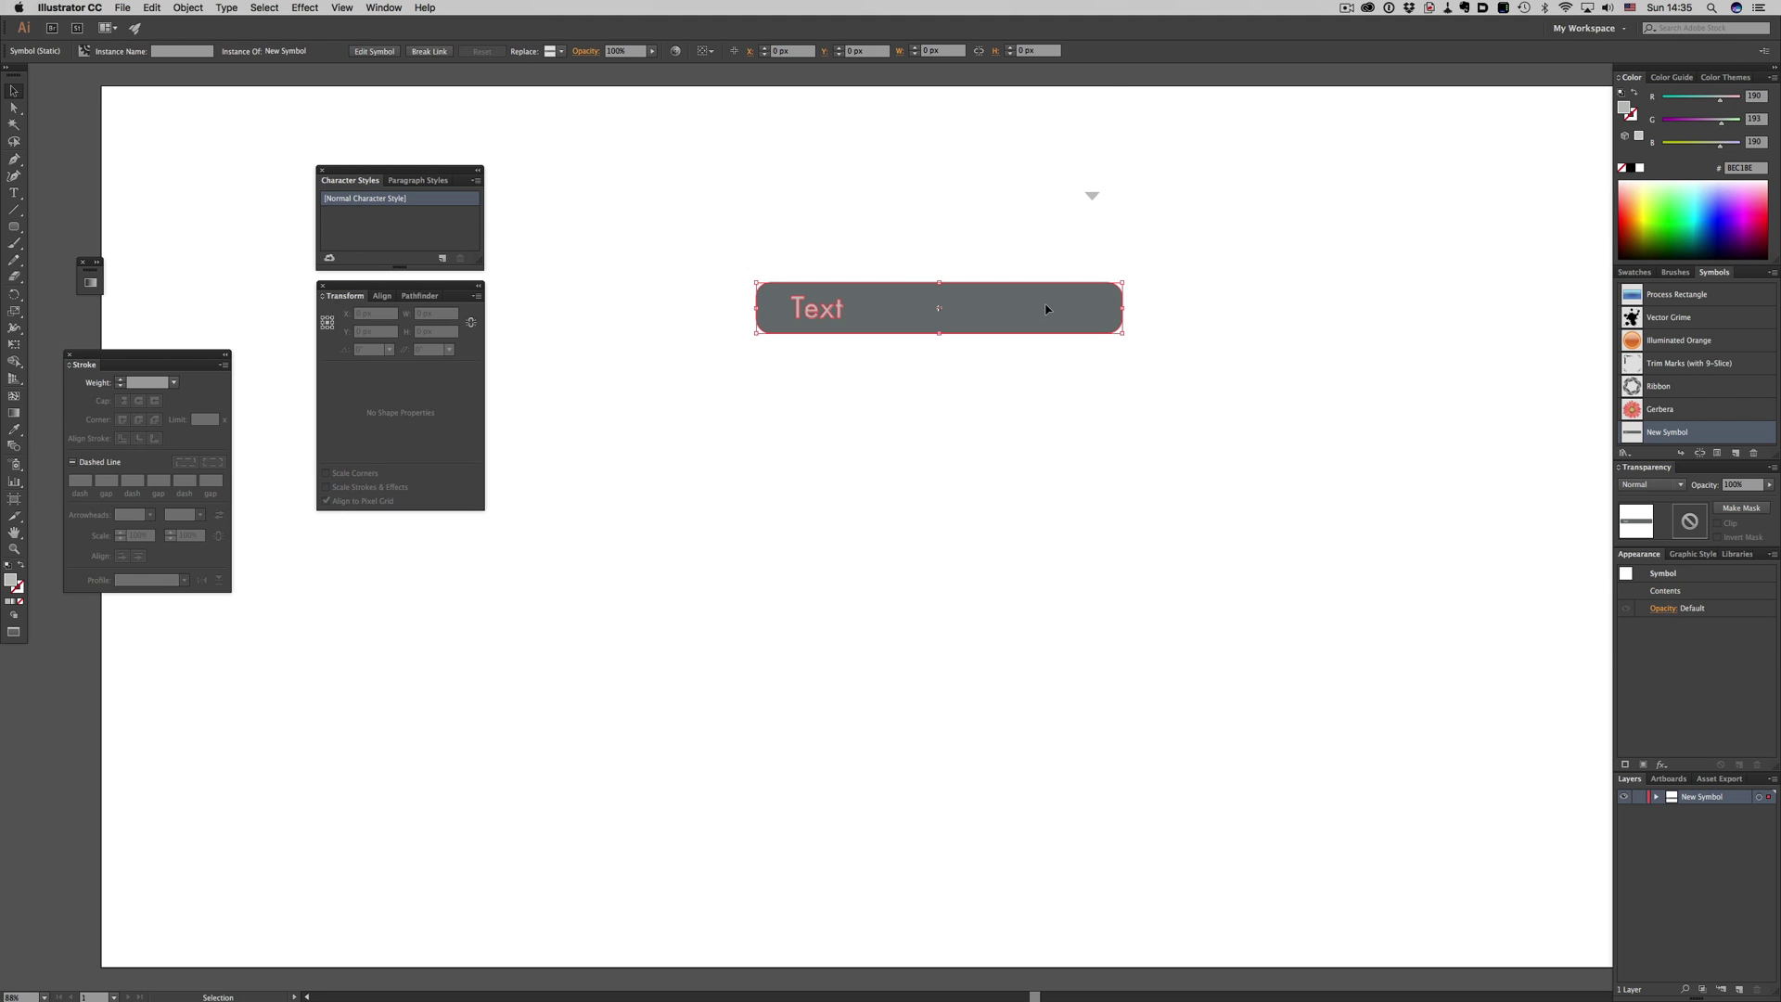
left_click_drag(1122, 307, 1463, 307)
left_click(1066, 444)
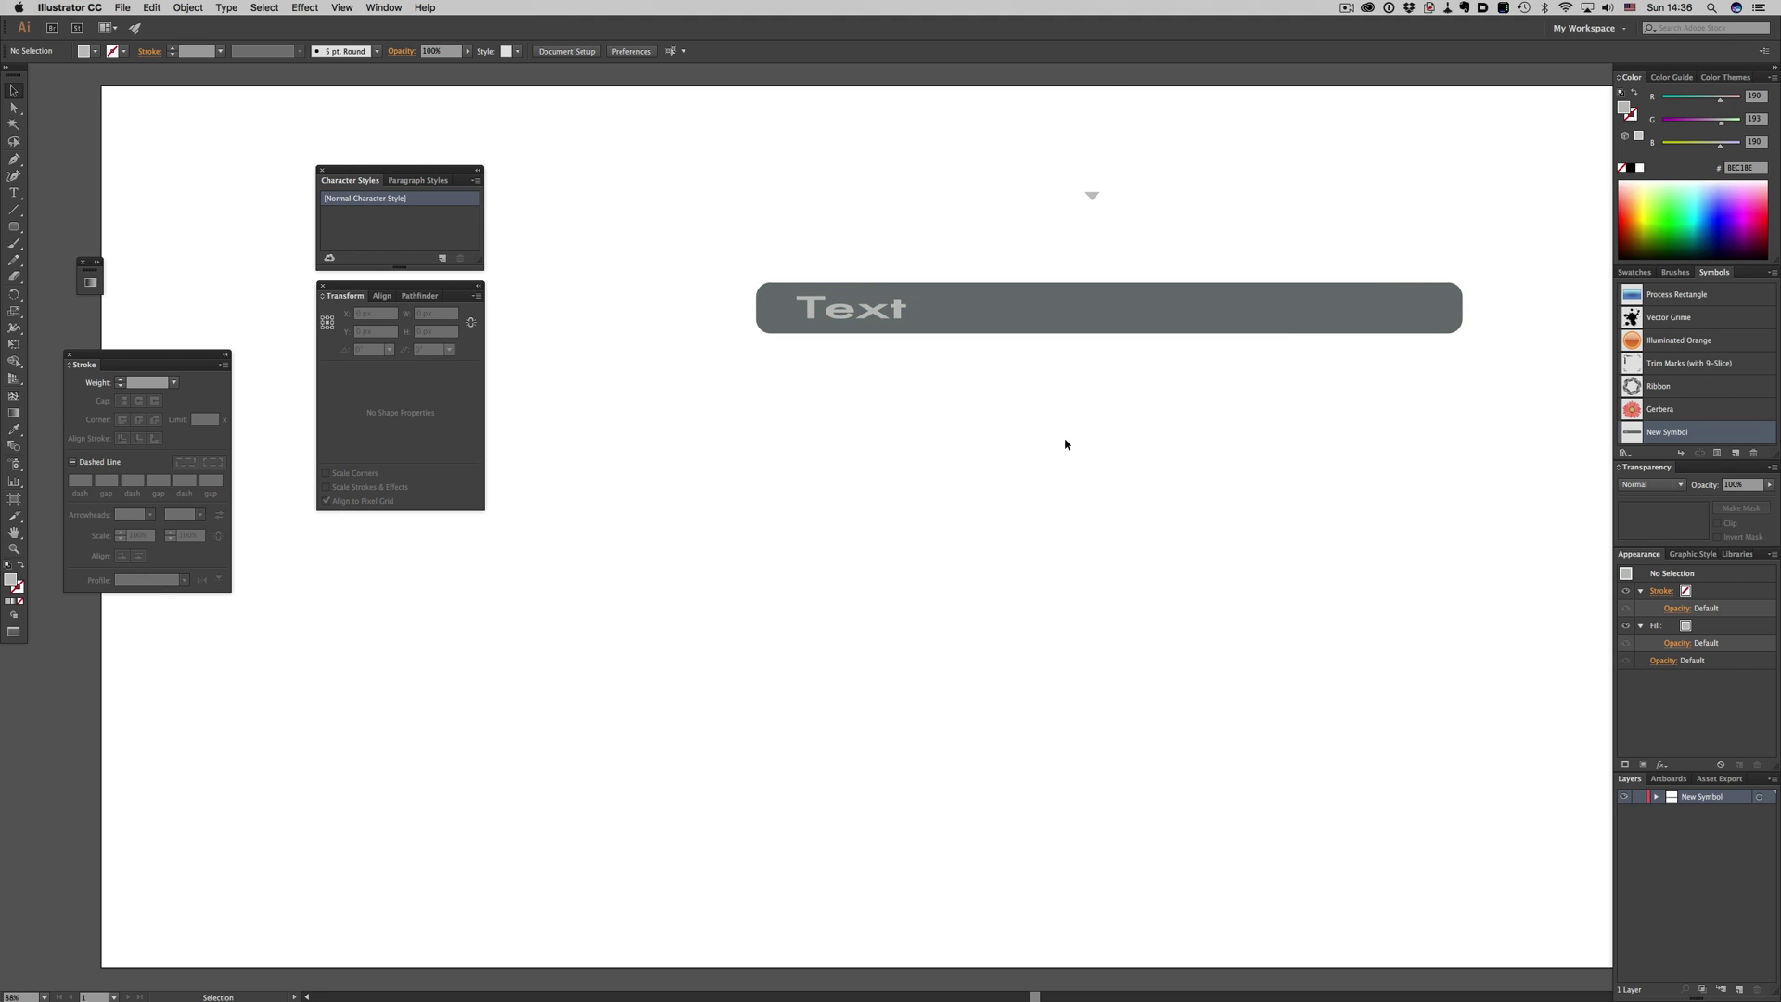
key("ctrl+z")
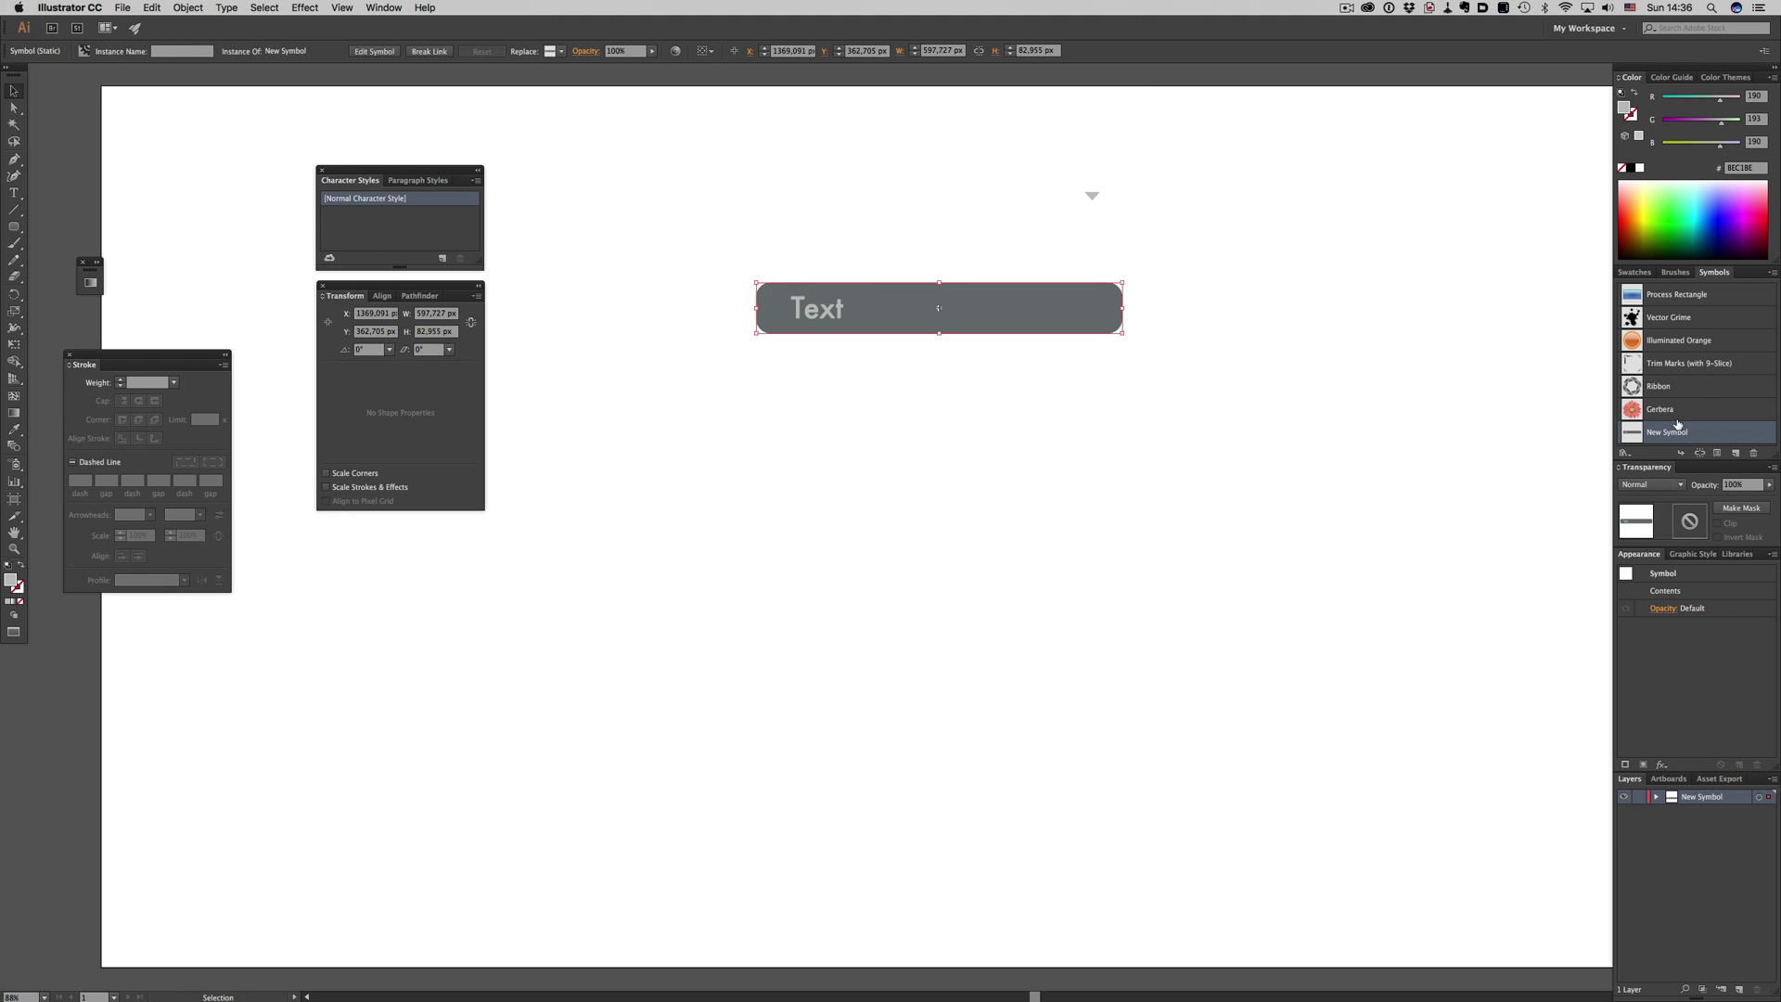
Move the New Symbol's right slice guide further right and re-test widening the bar
double_click(1670, 433)
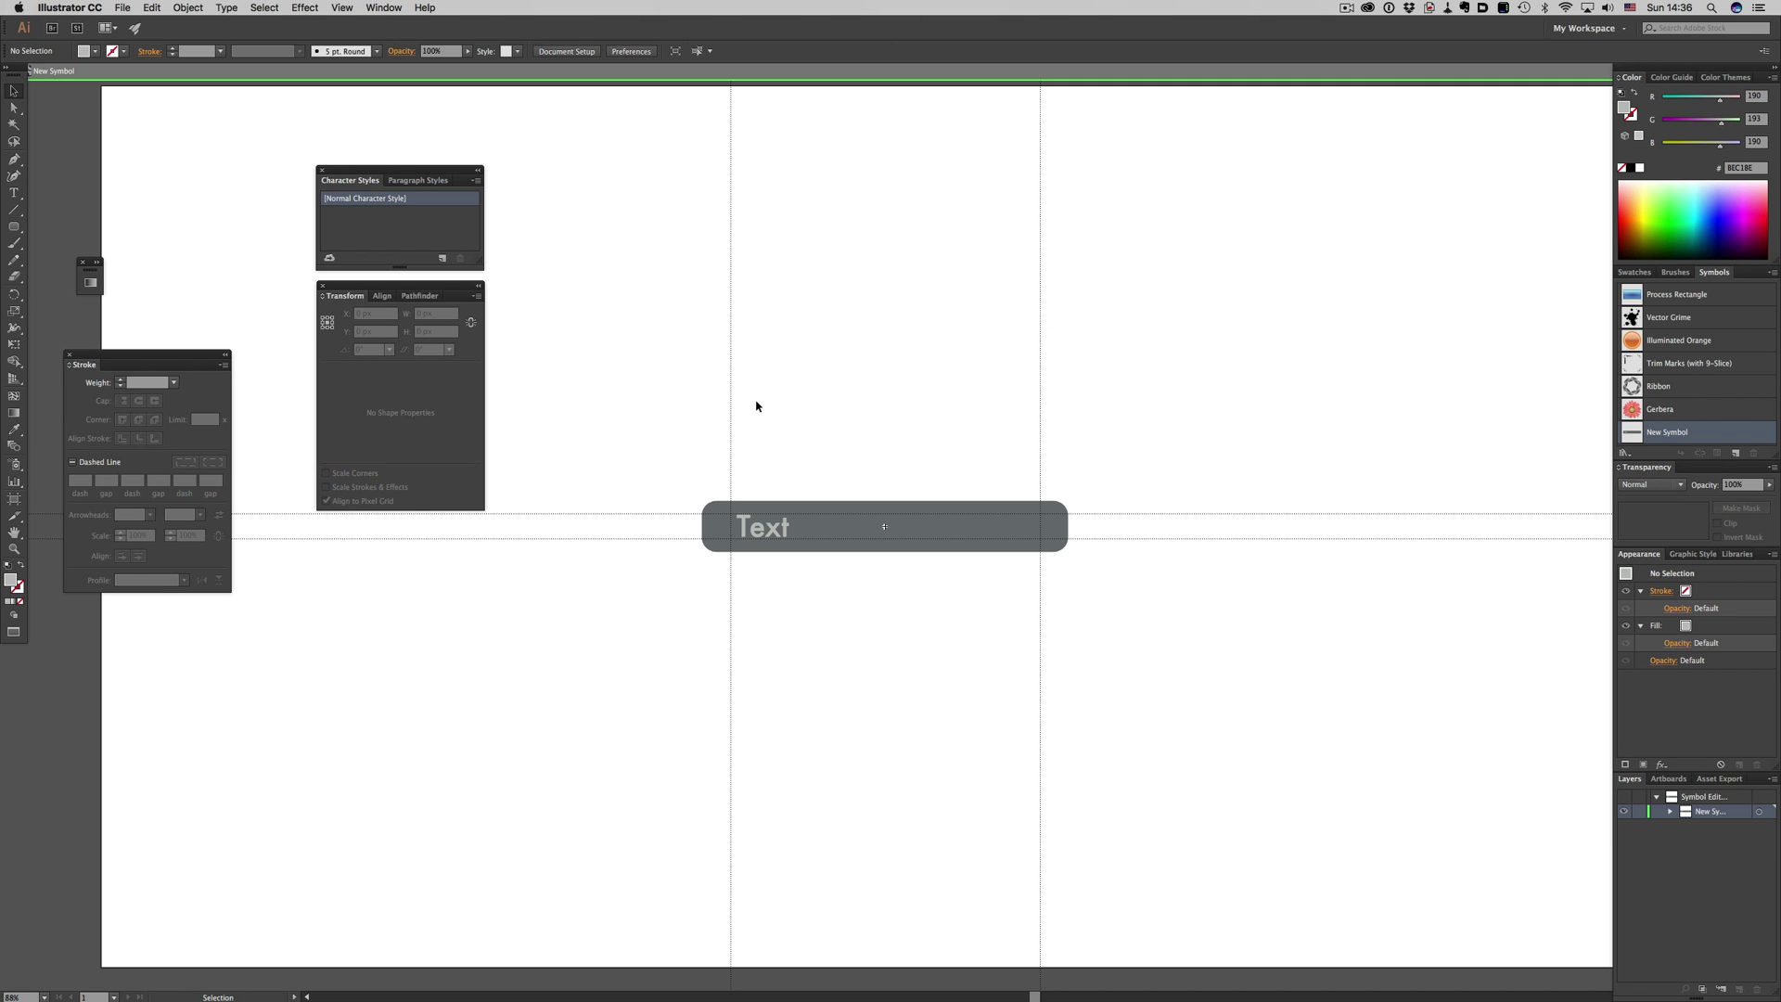
left_click_drag(730, 393, 825, 397)
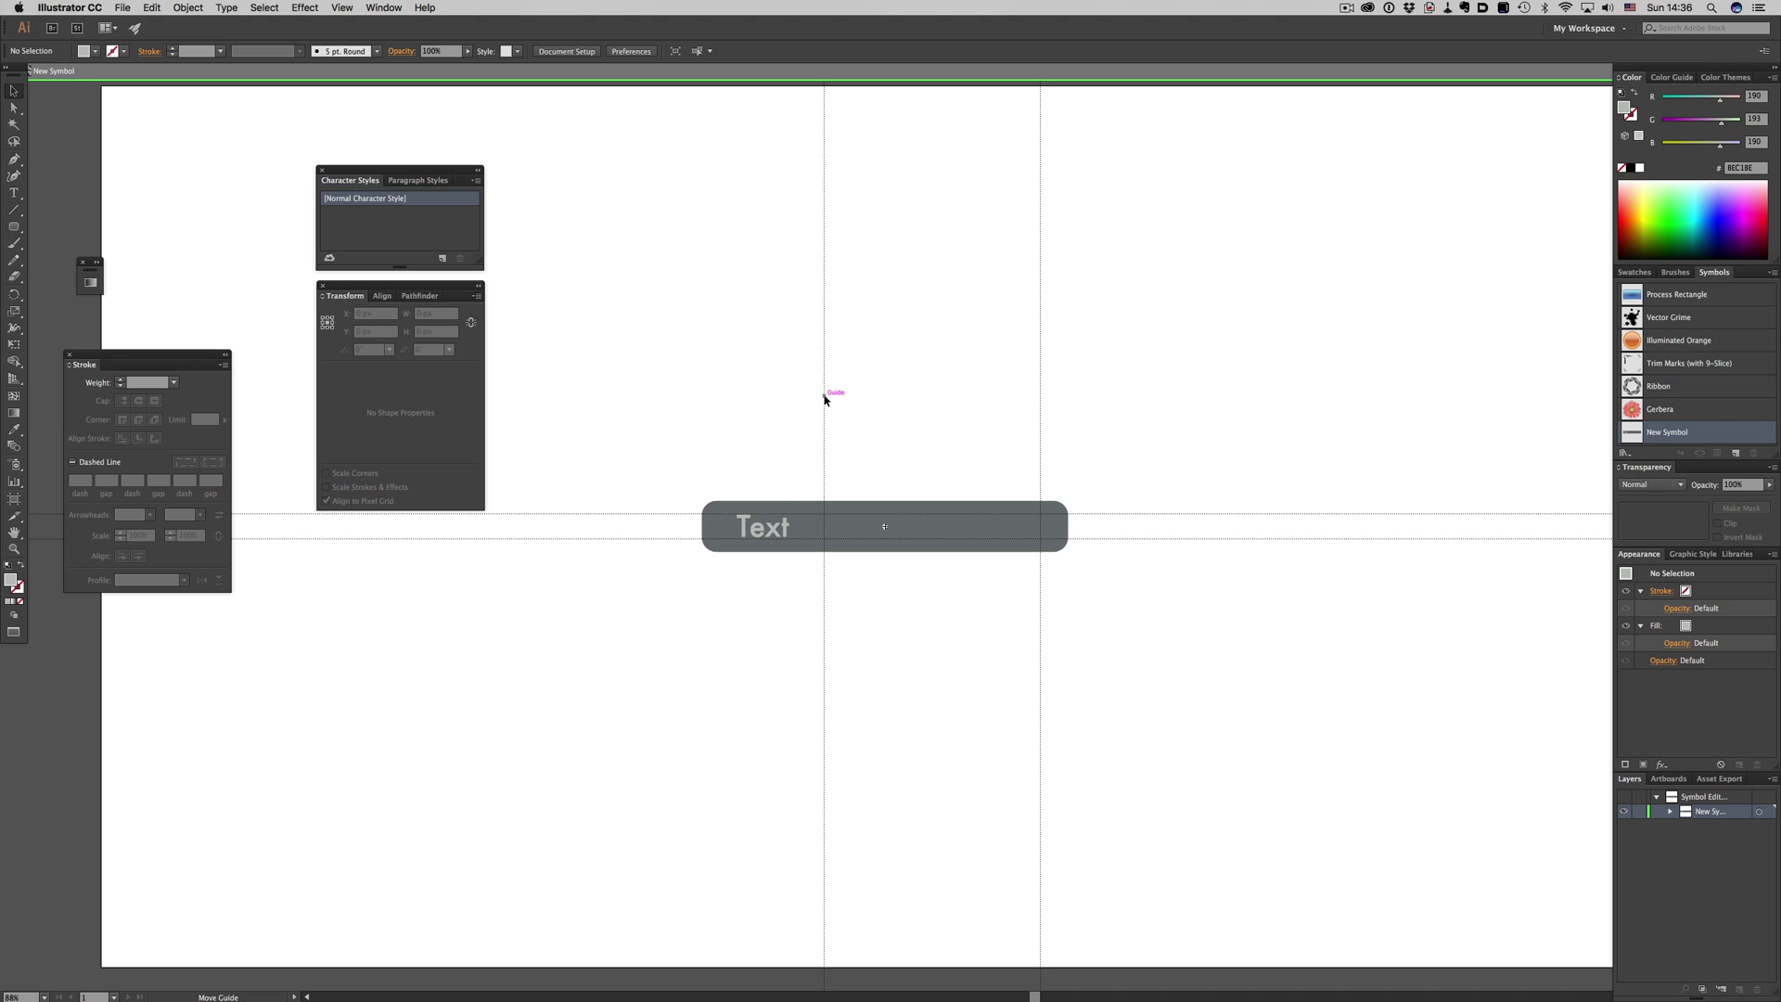
double_click(920, 596)
left_click(1059, 297)
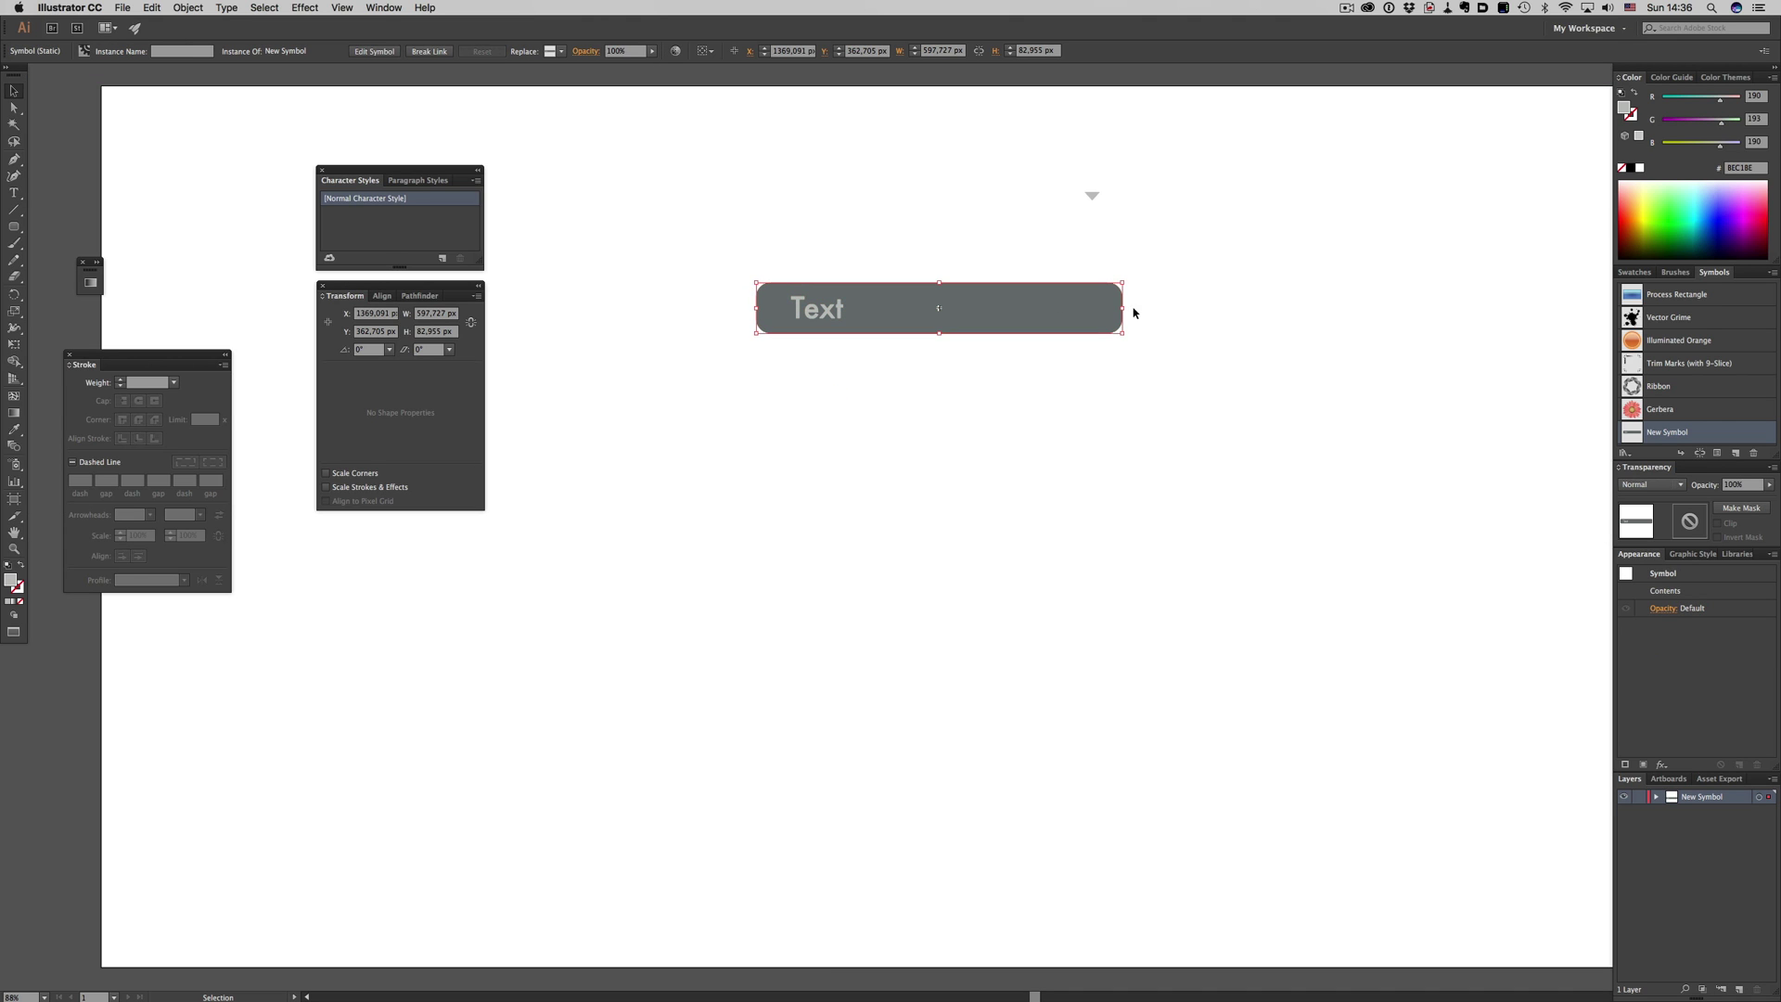
left_click_drag(1124, 309, 1352, 309)
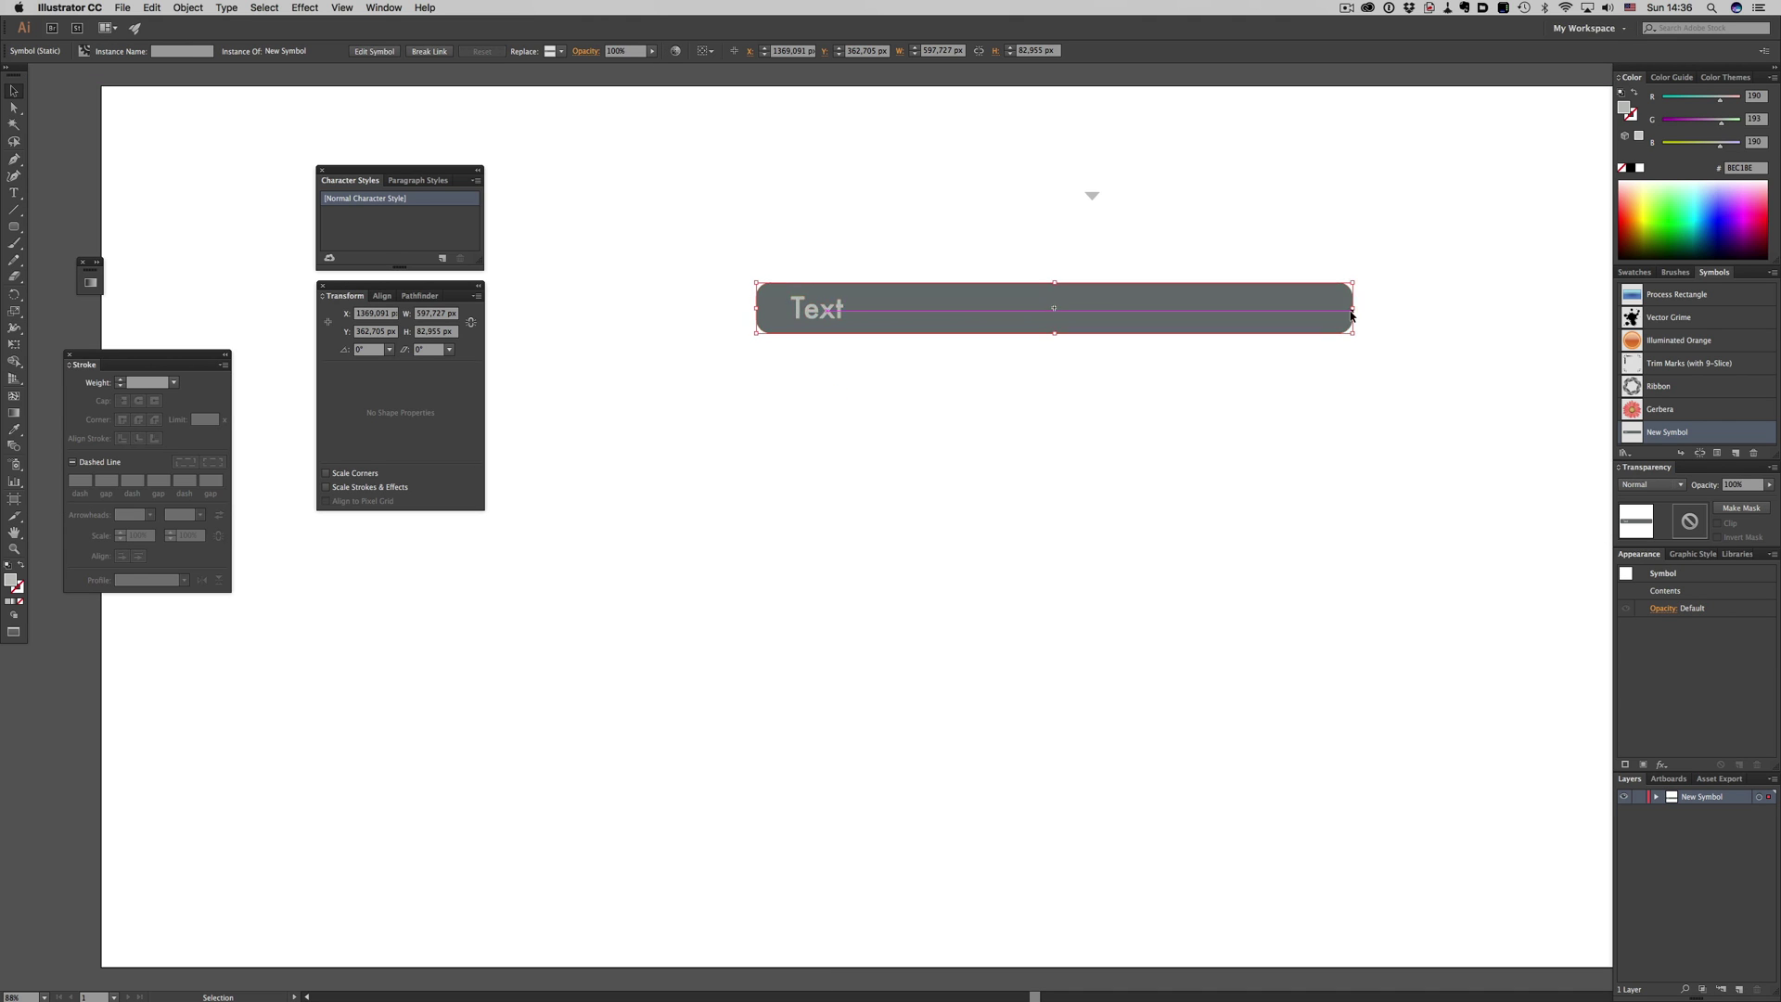
left_click(1120, 435)
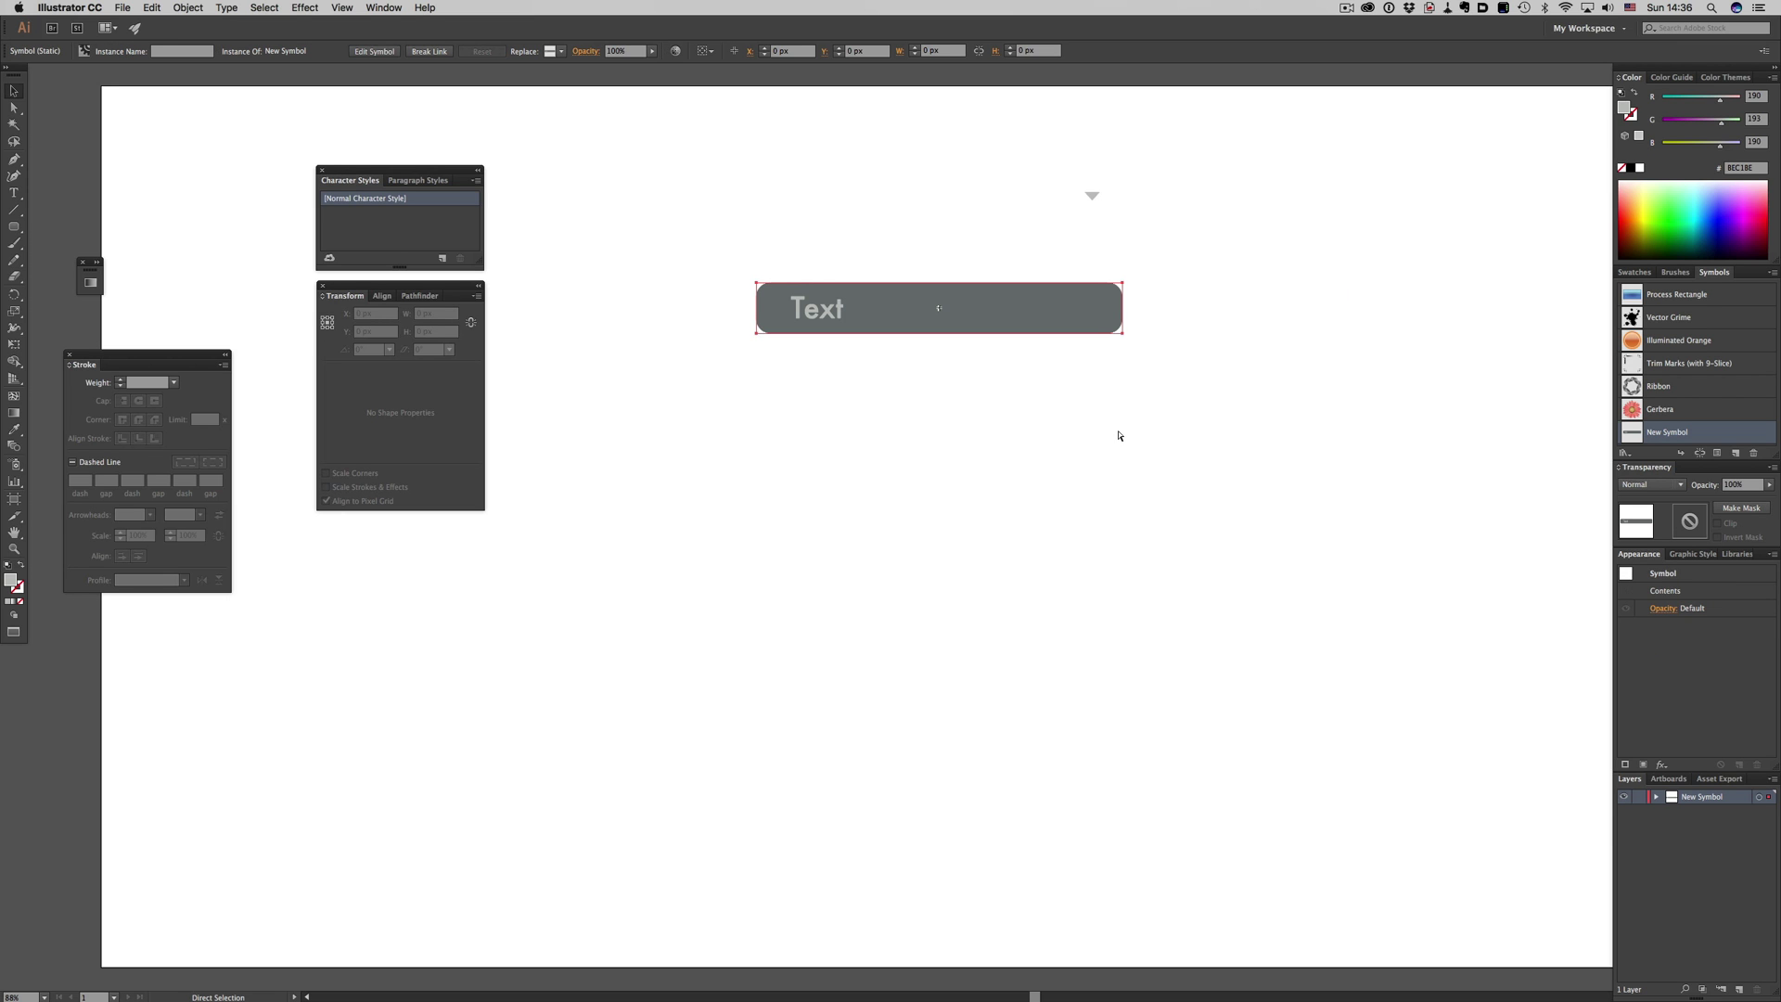
key("v")
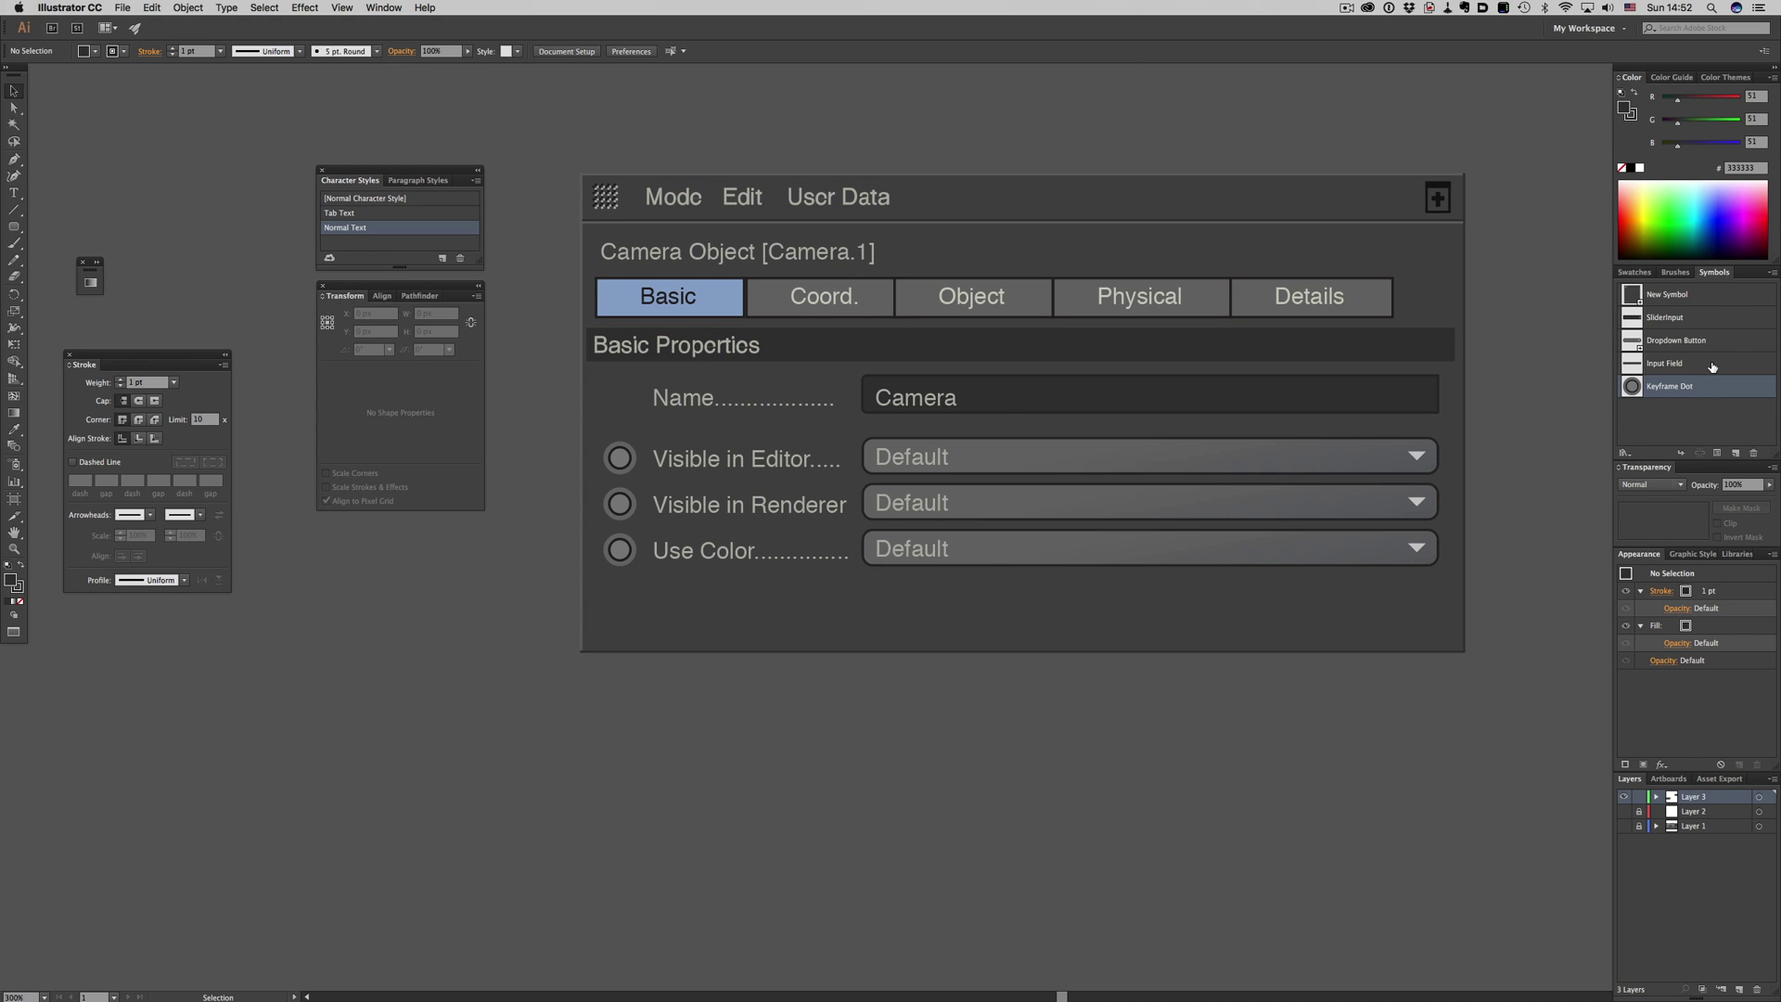
In the Dropdown Button symbol, set the rounded rectangle's fill to R/G/B 51 (#333333)
left_click(1745, 343)
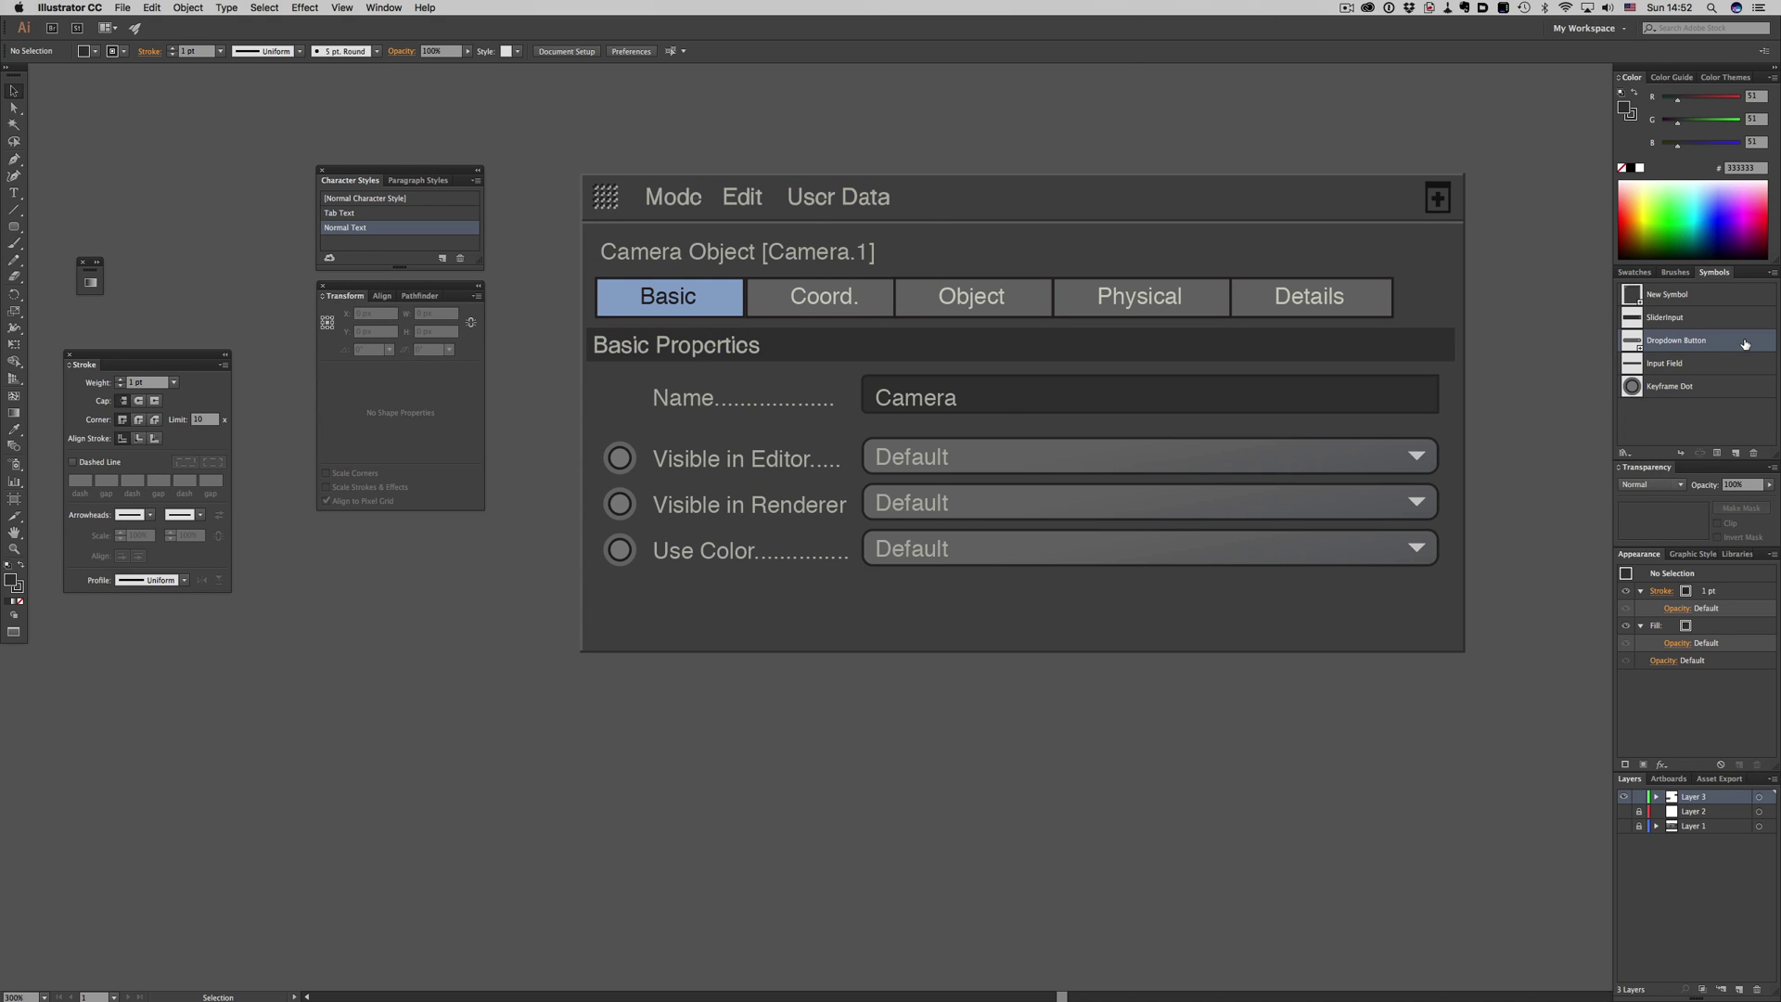
double_click(1745, 343)
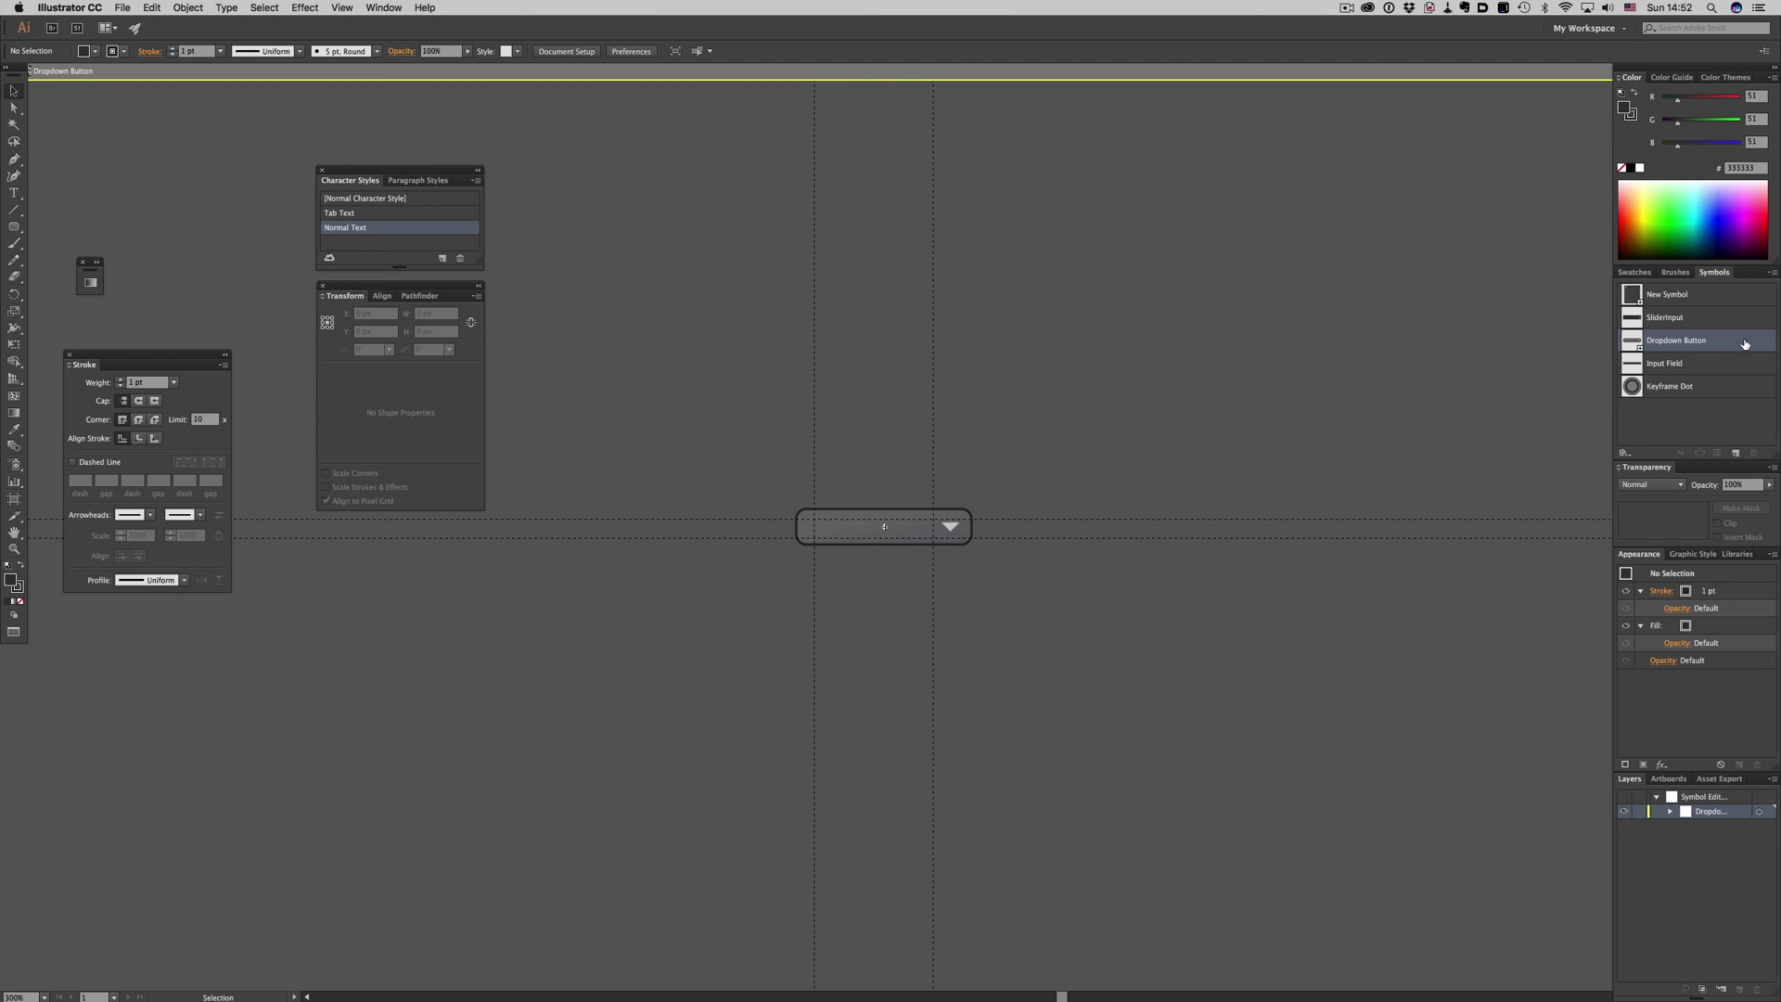
left_click(913, 527)
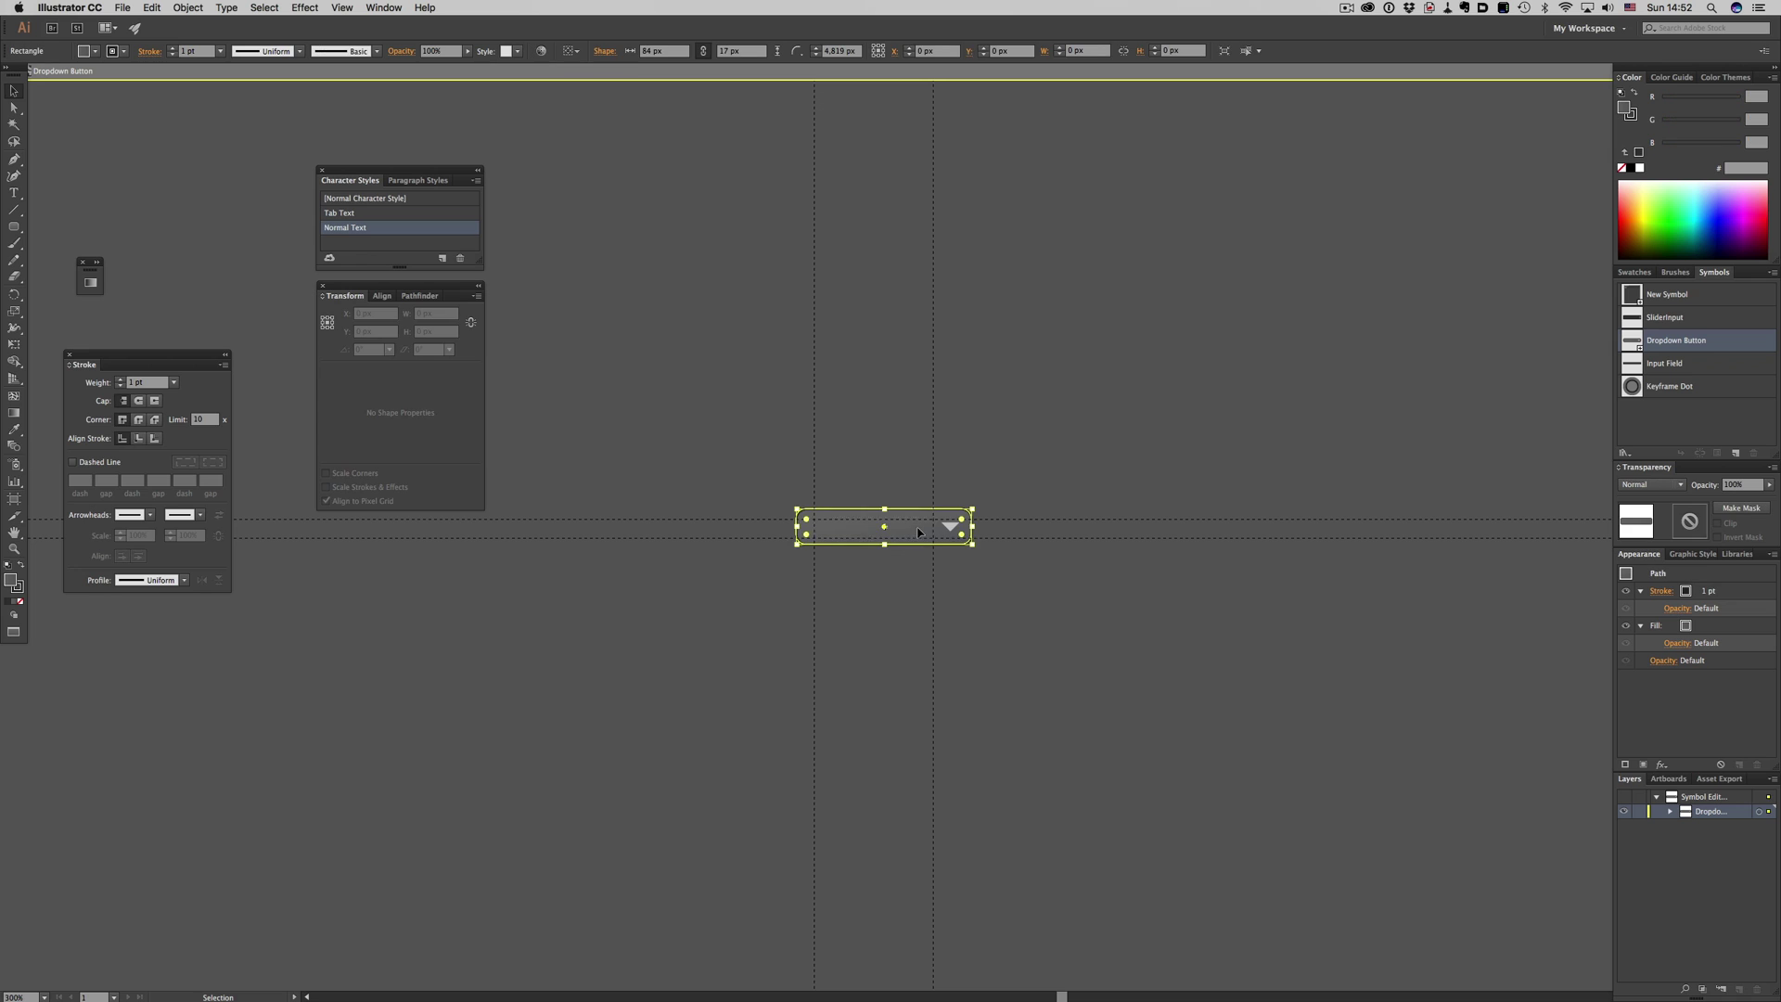
left_click(1717, 100)
left_click(1755, 97)
type("51")
key("Tab")
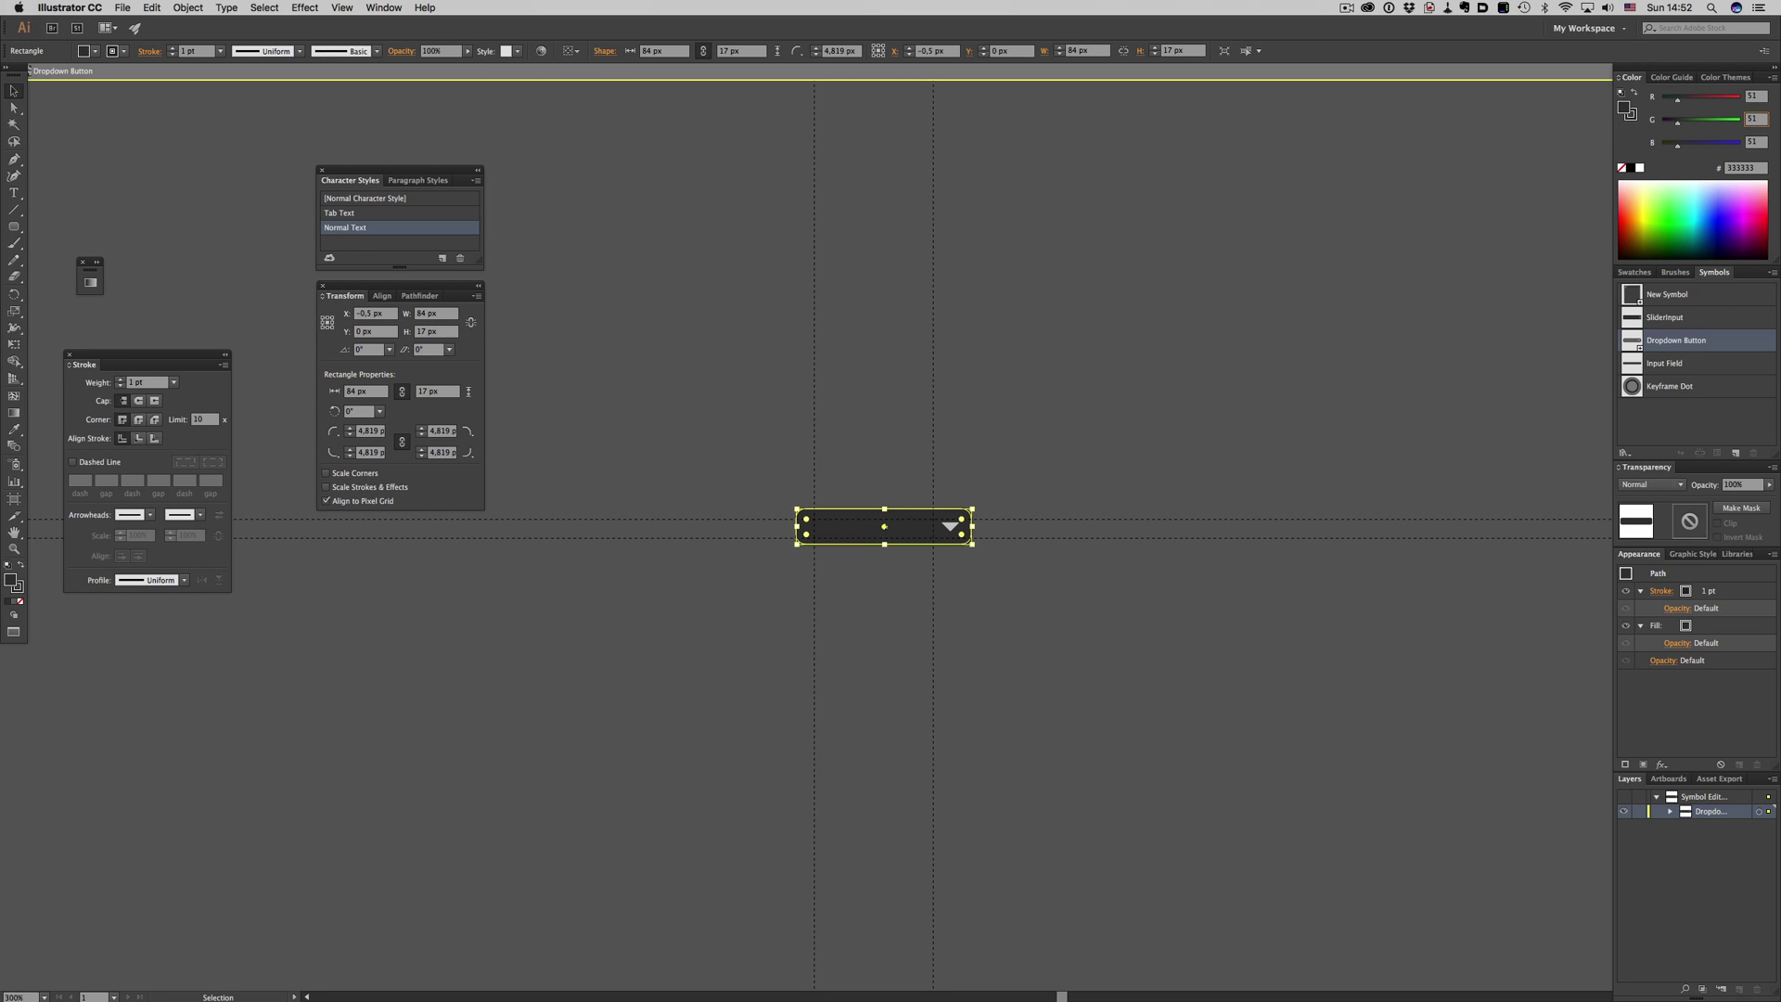
key("Return")
Exit symbol editing, re-enter the Dropdown Button symbol, then return to the Camera Object mock-up
double_click(1379, 280)
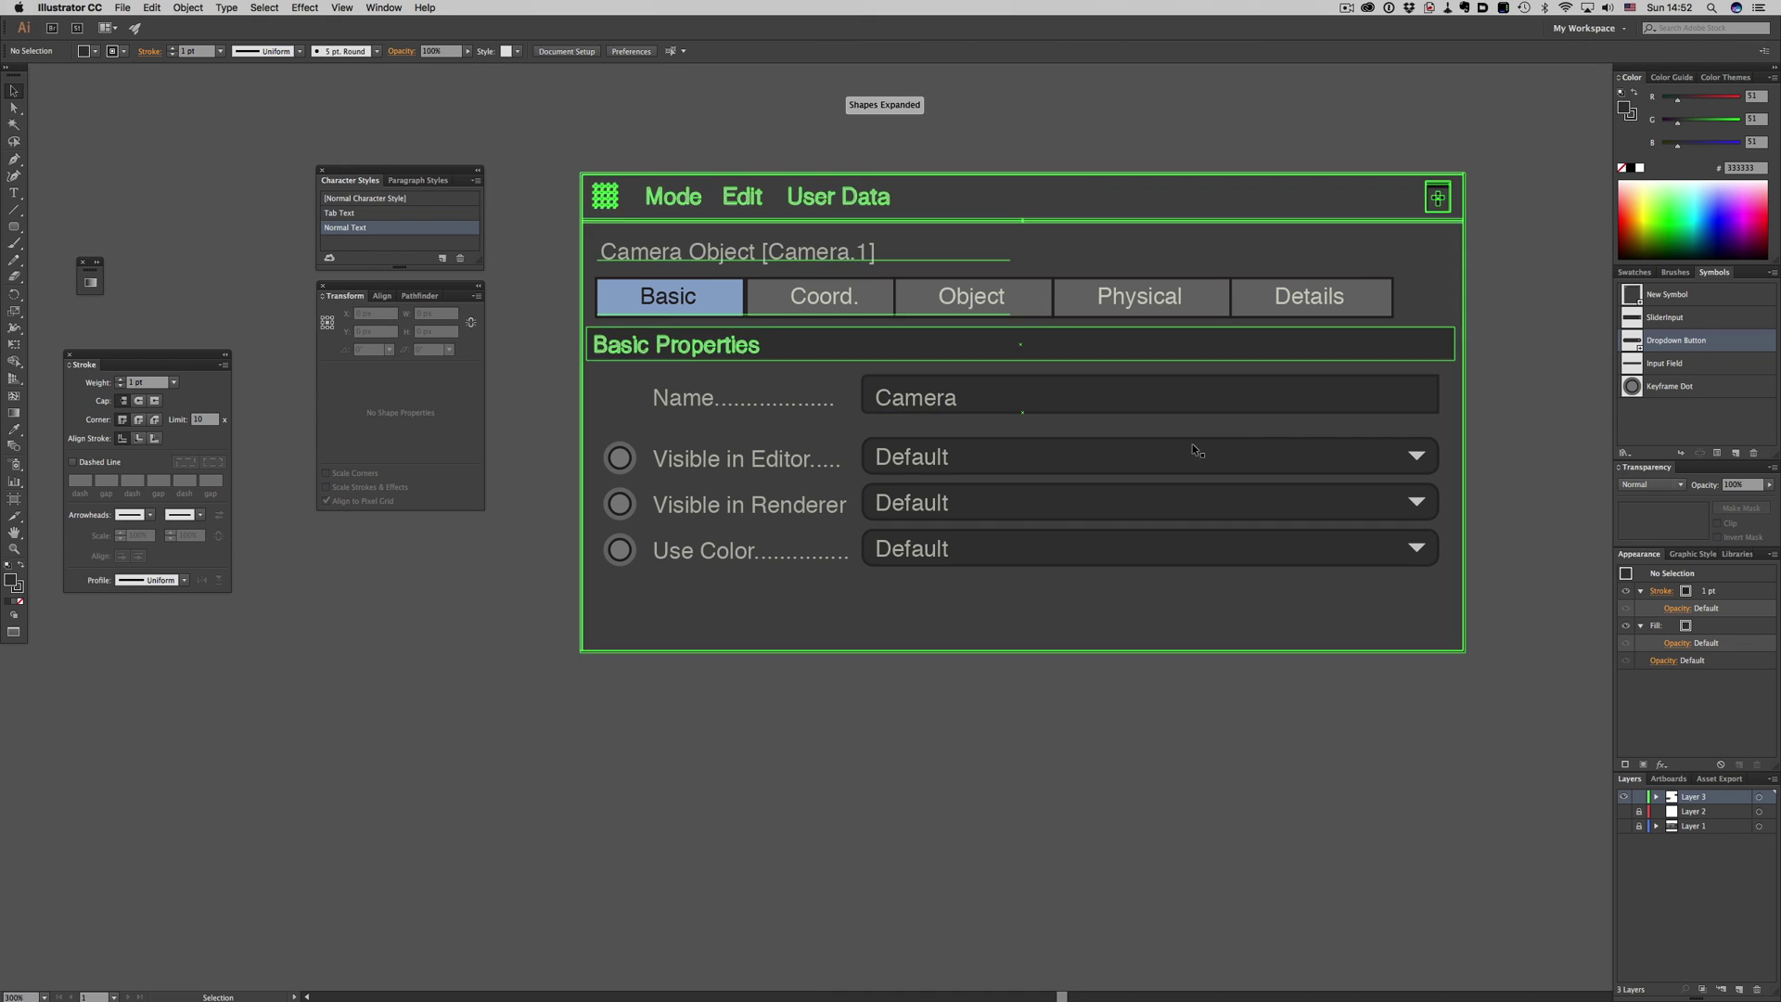
double_click(1206, 549)
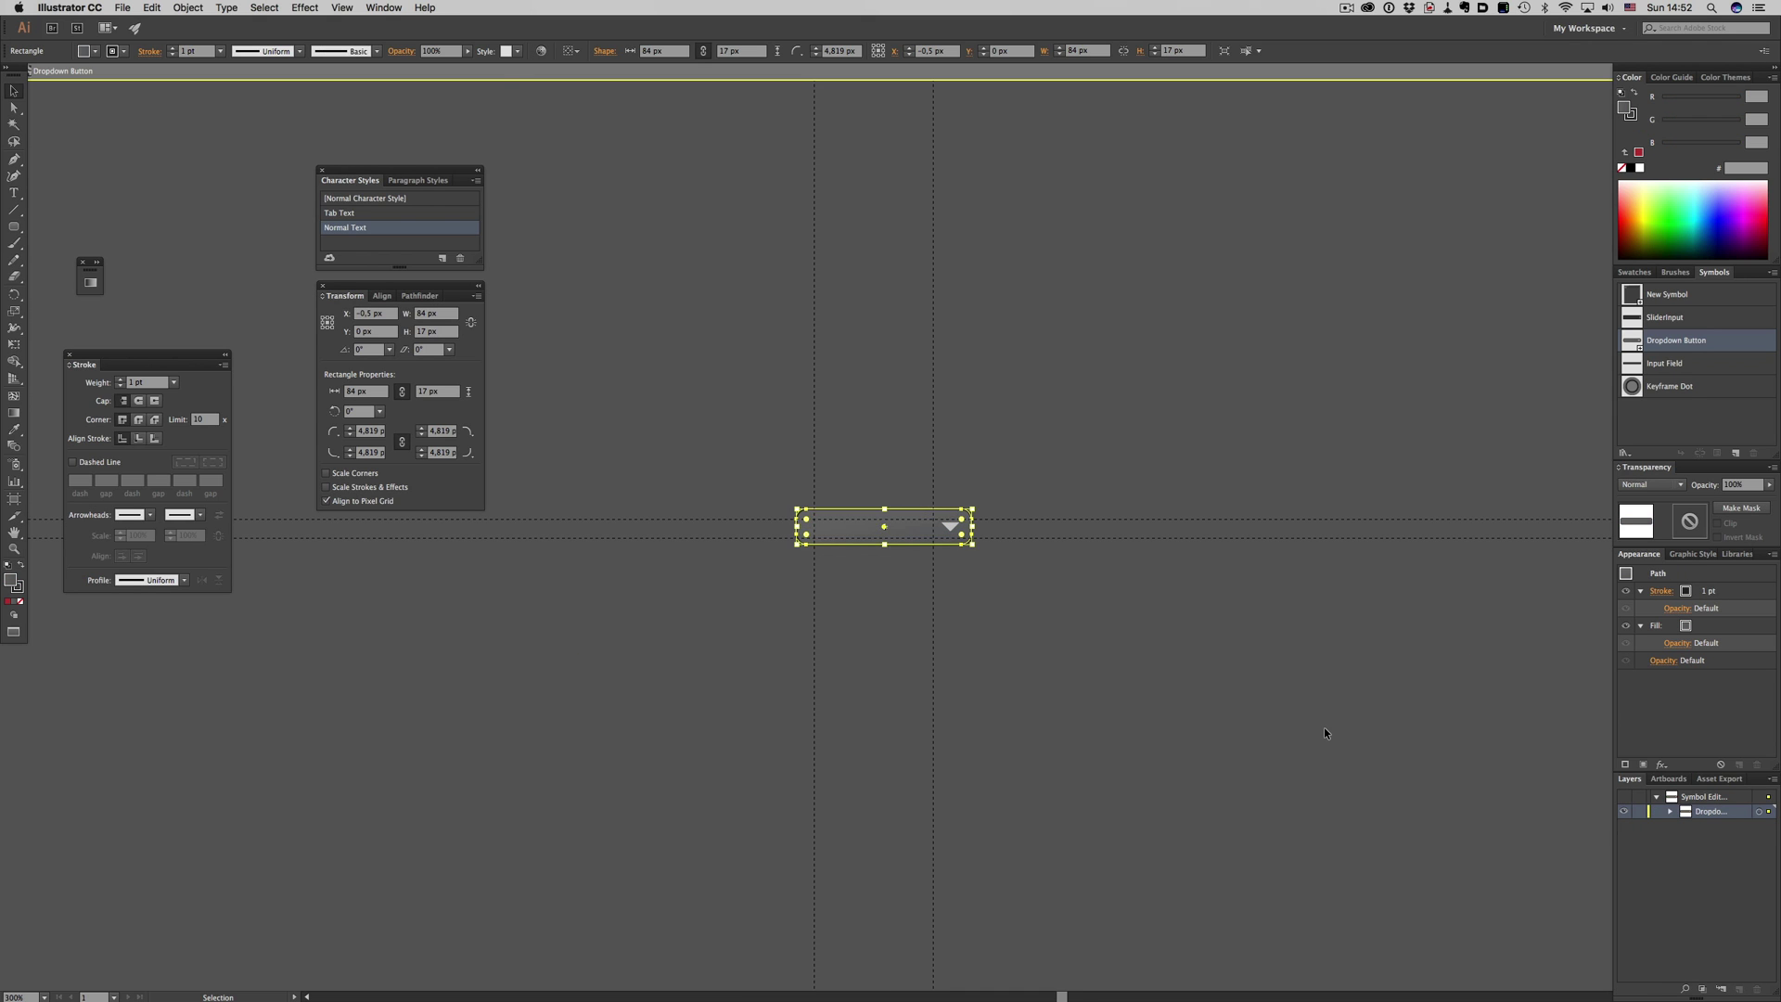
double_click(1323, 728)
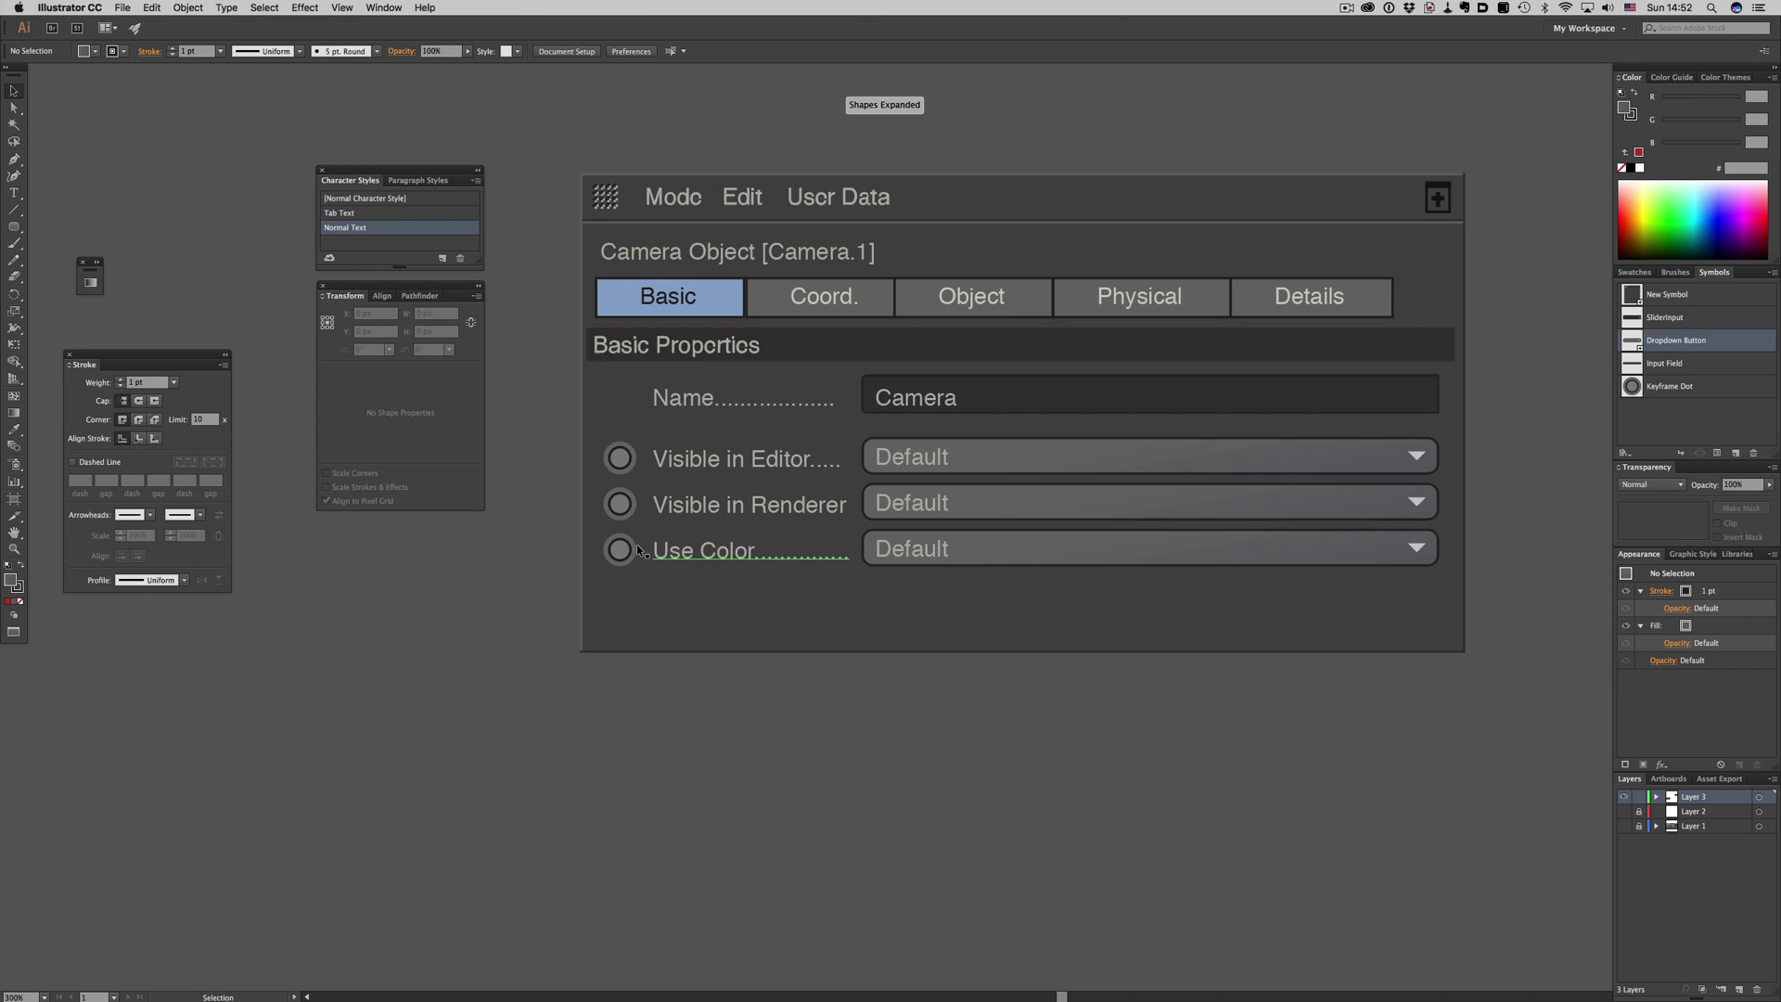
Change the Keyframe Dot symbol type to Dynamic
left_click(620, 505)
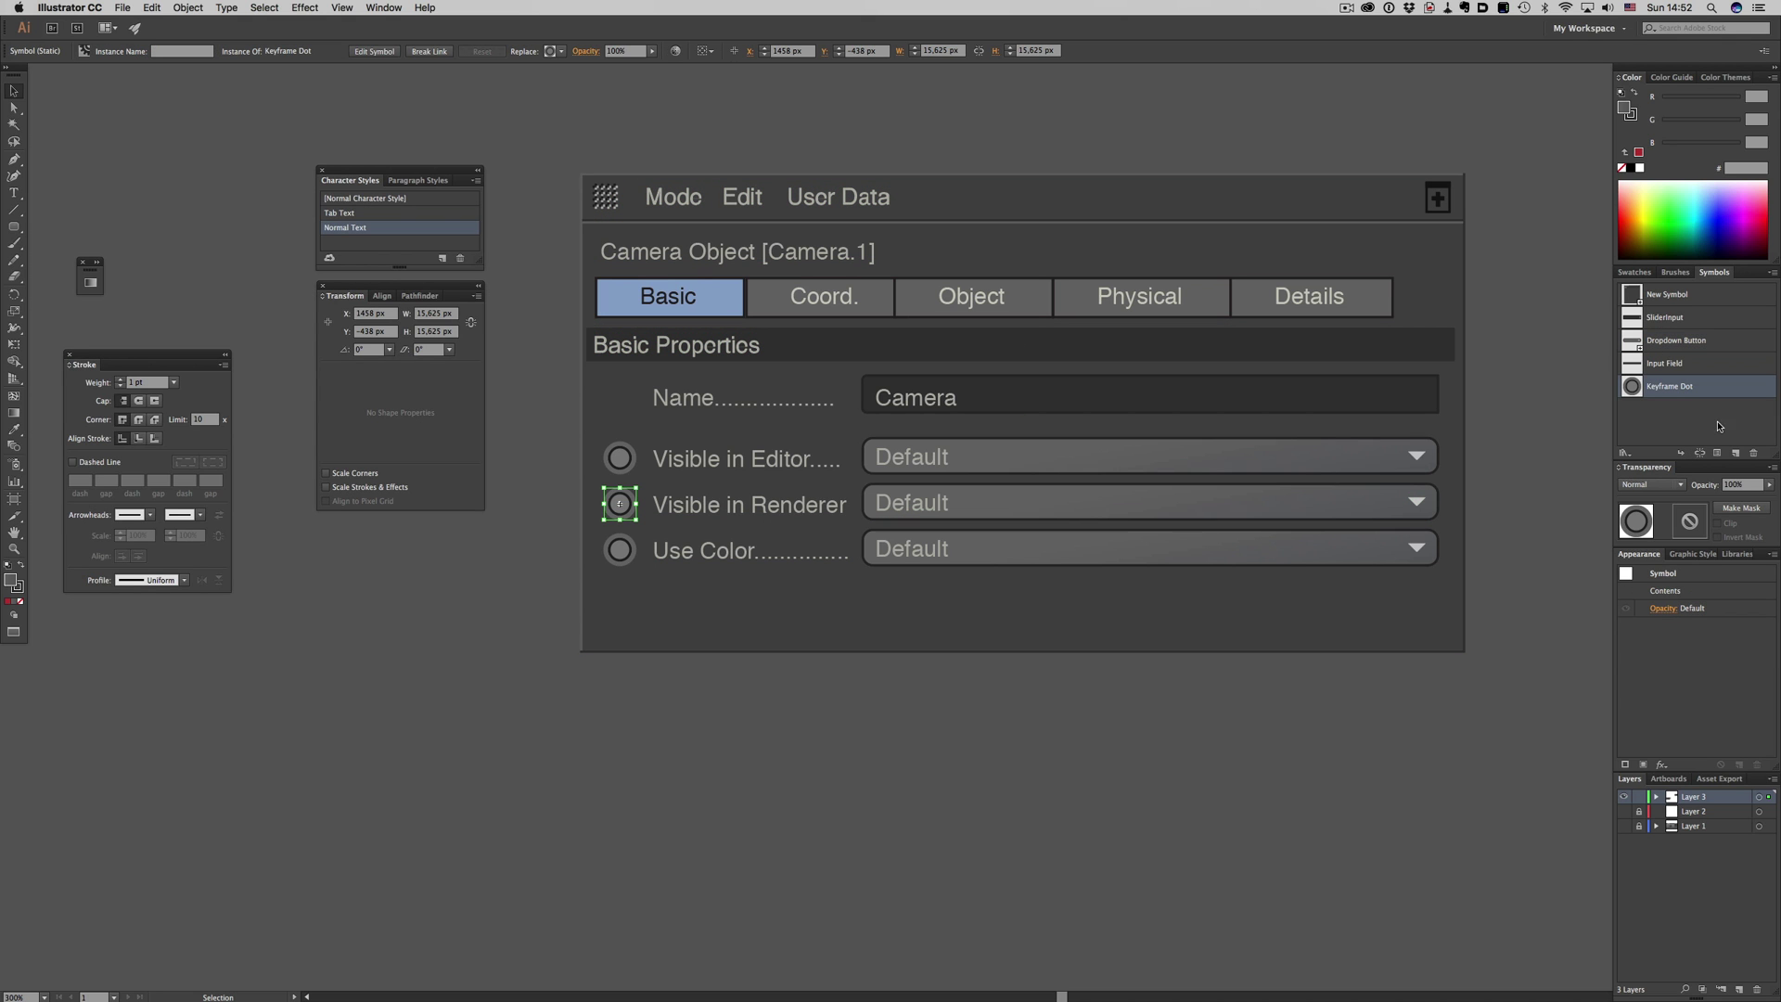
left_click(1717, 452)
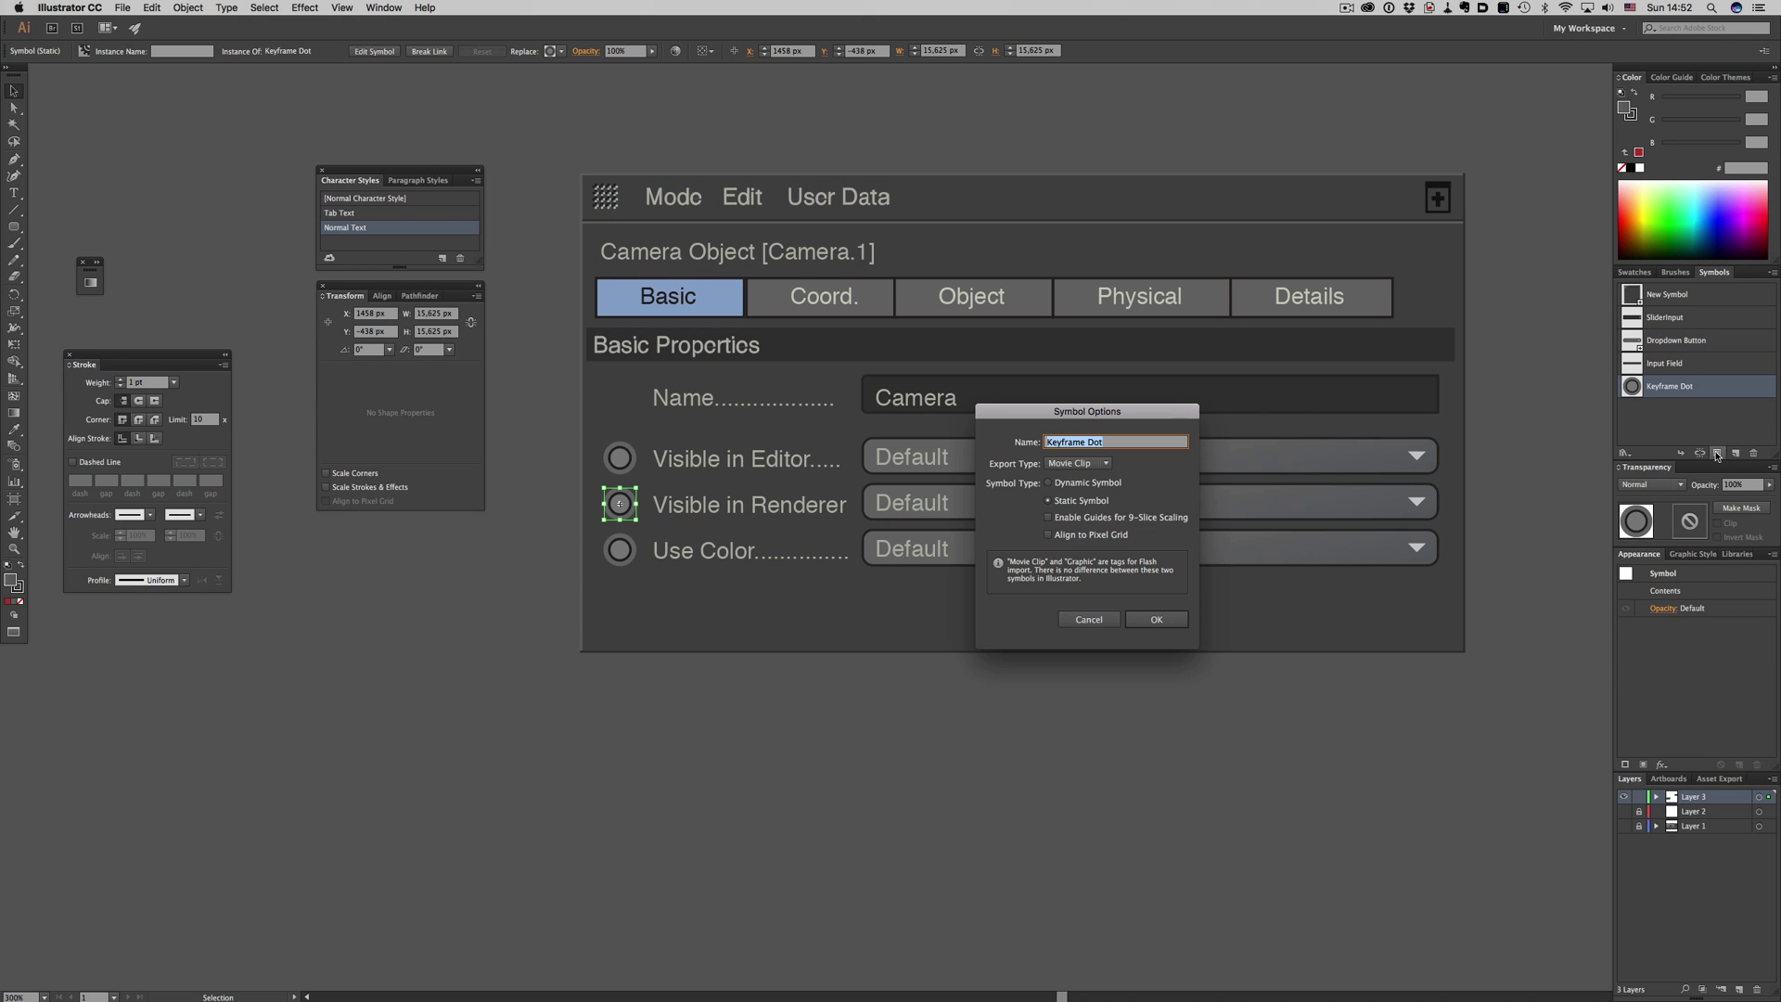
left_click(1087, 483)
left_click(1157, 619)
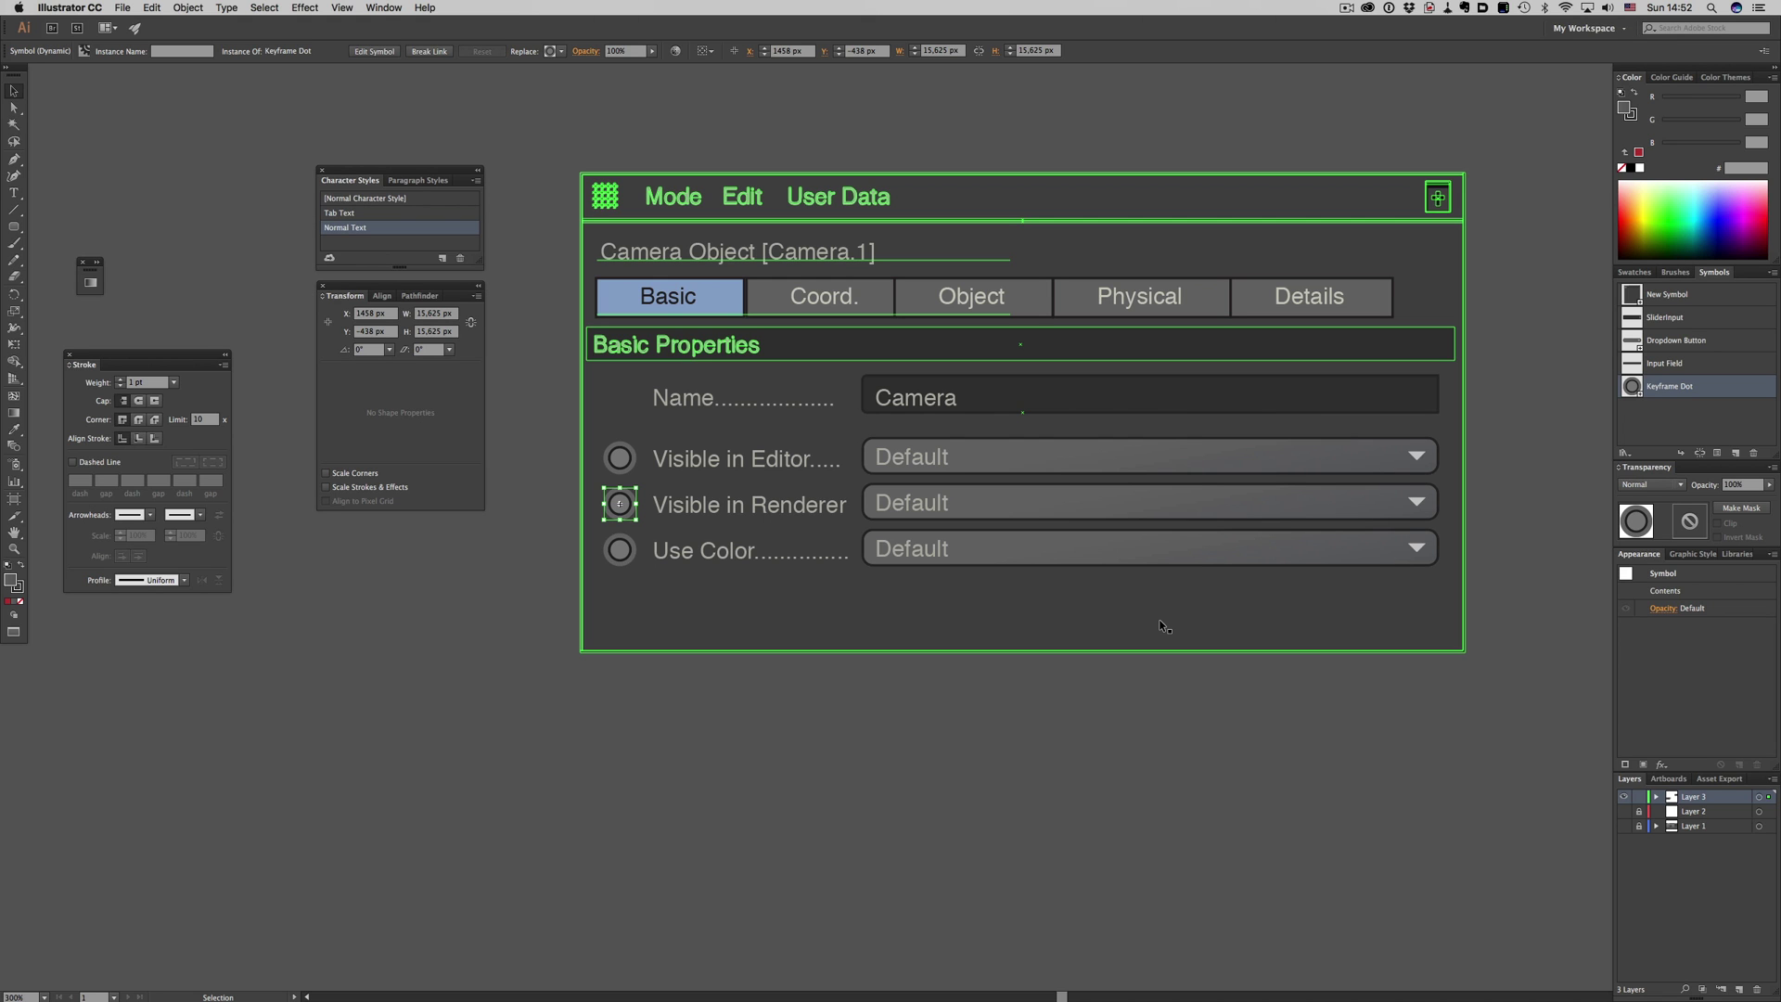
left_click(1080, 711)
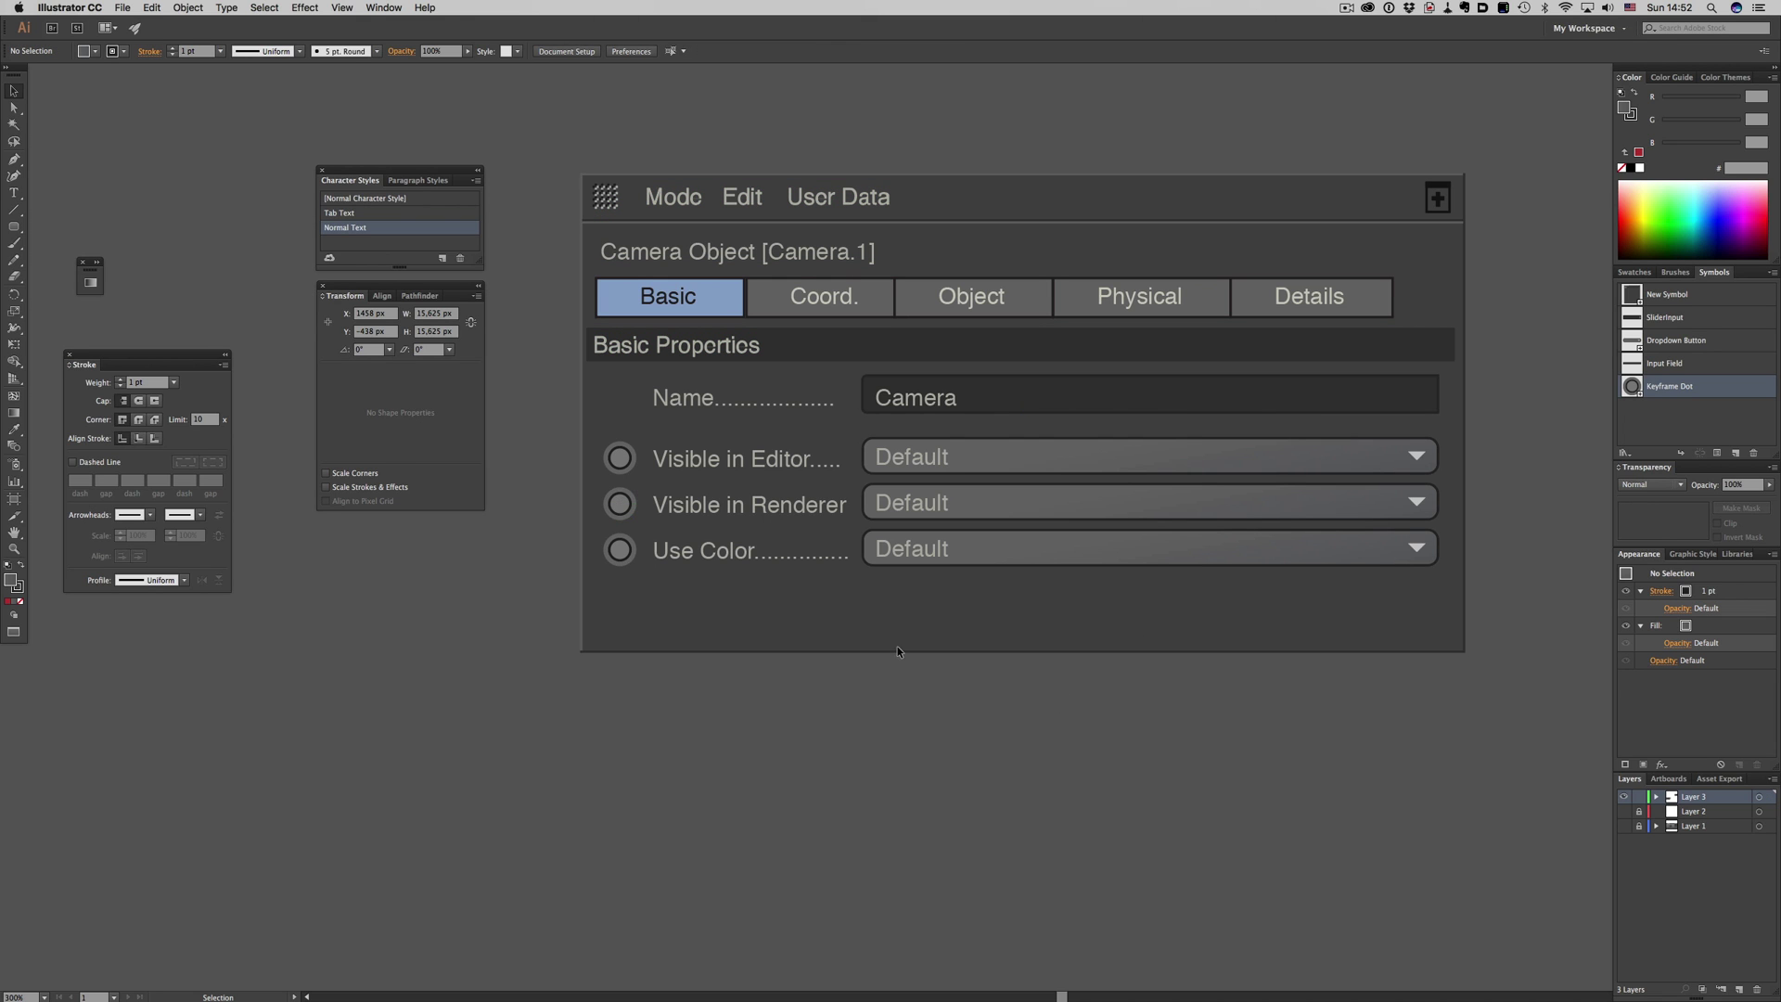
Recolour the Visible in Renderer dot instance to E55957 (229, 89, 87)
key("a")
left_click(621, 505)
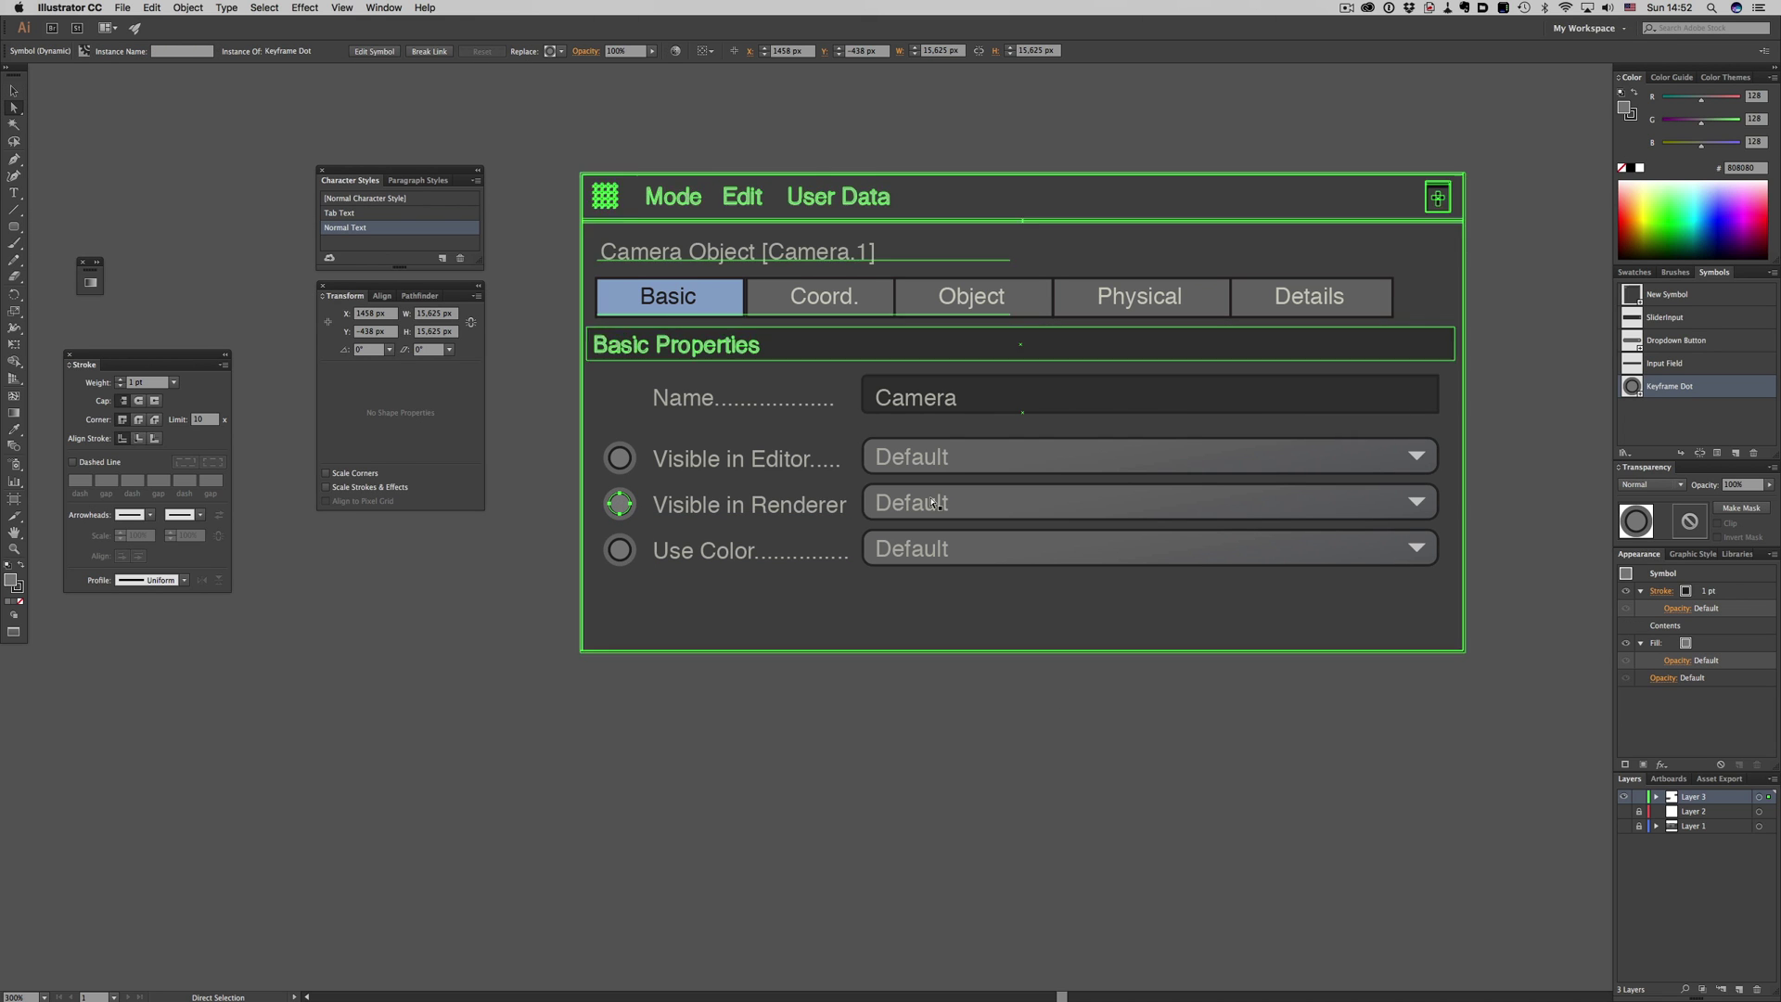
left_click(1755, 96)
type("229")
key("Tab")
type("89")
key("Tab")
type("87")
key("Return")
left_click(1102, 731)
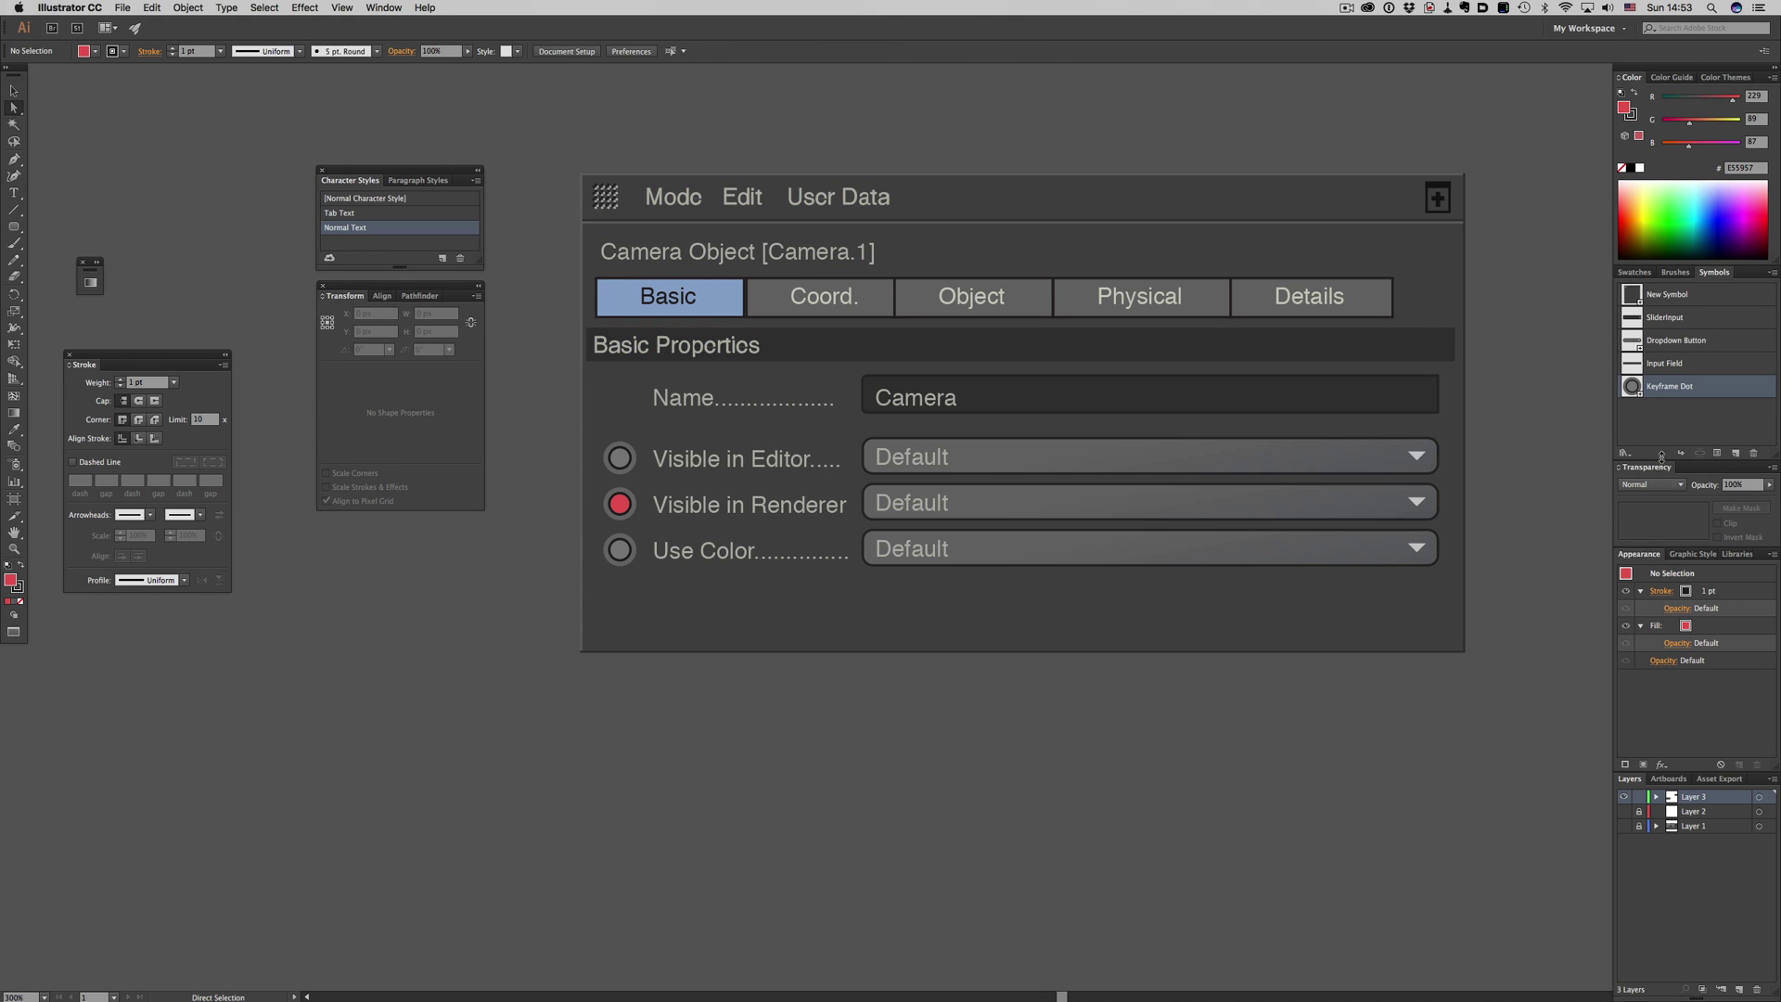
In the Keyframe Dot master, make the fill red and the stroke D5D2CF
double_click(1742, 392)
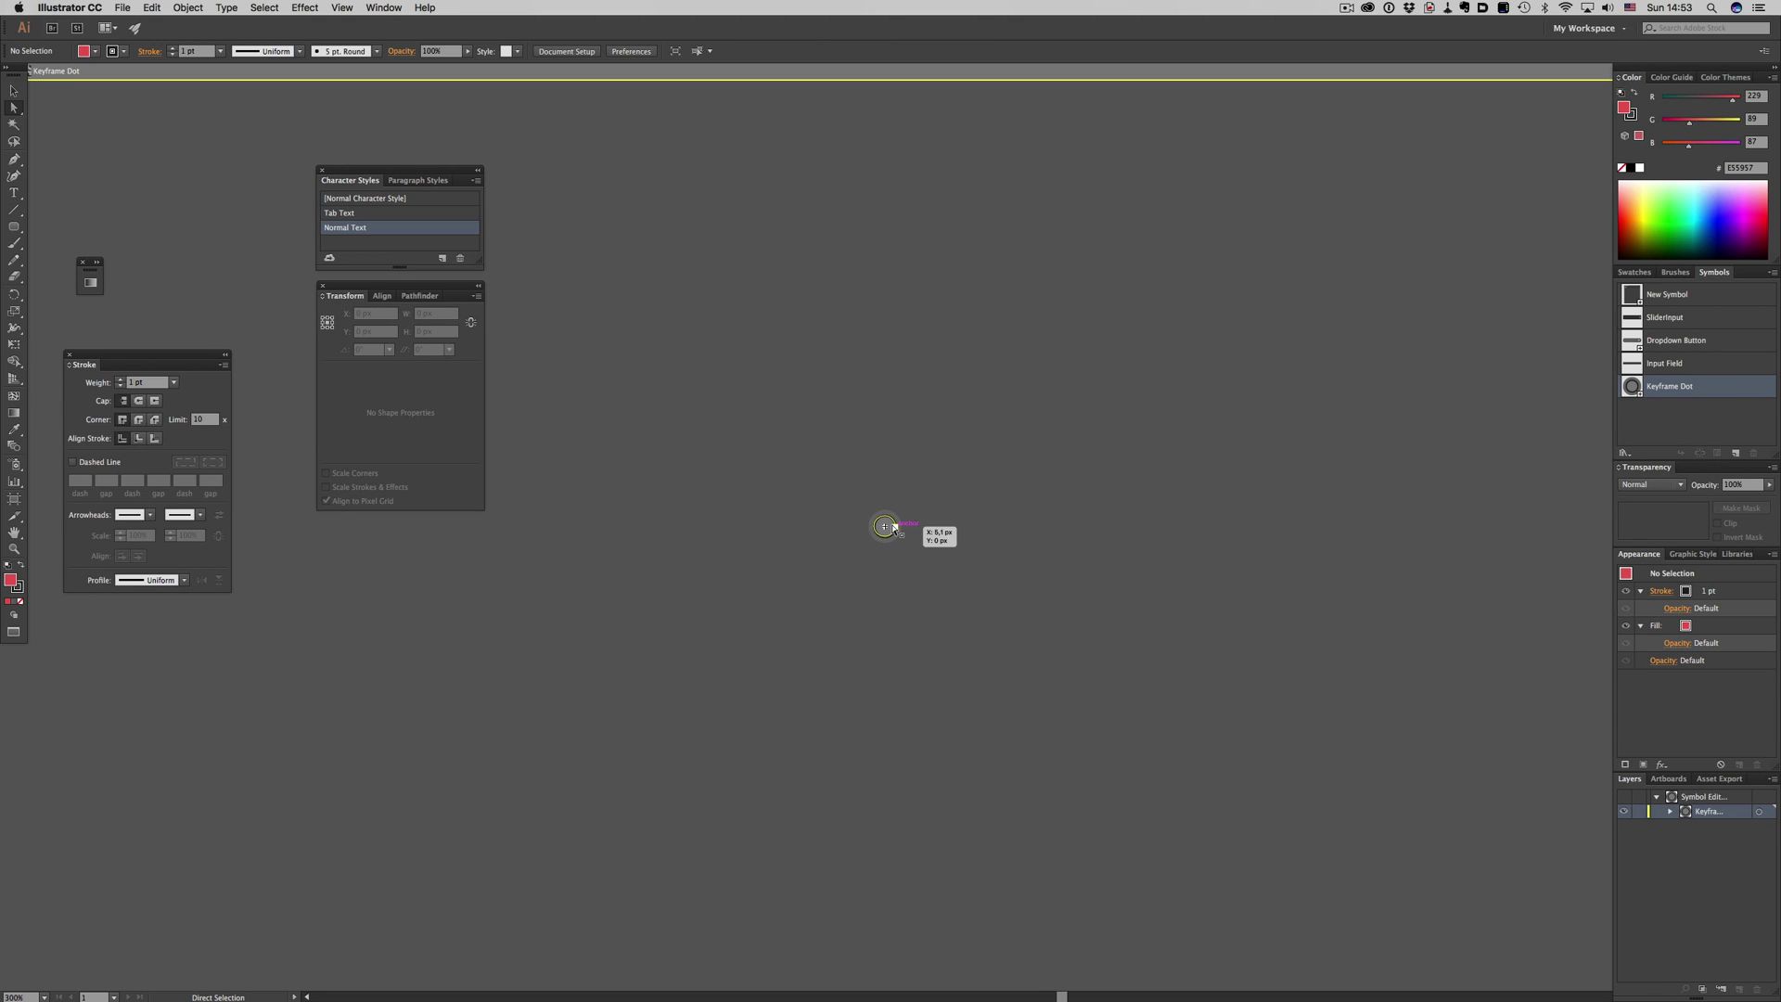
left_click(884, 526)
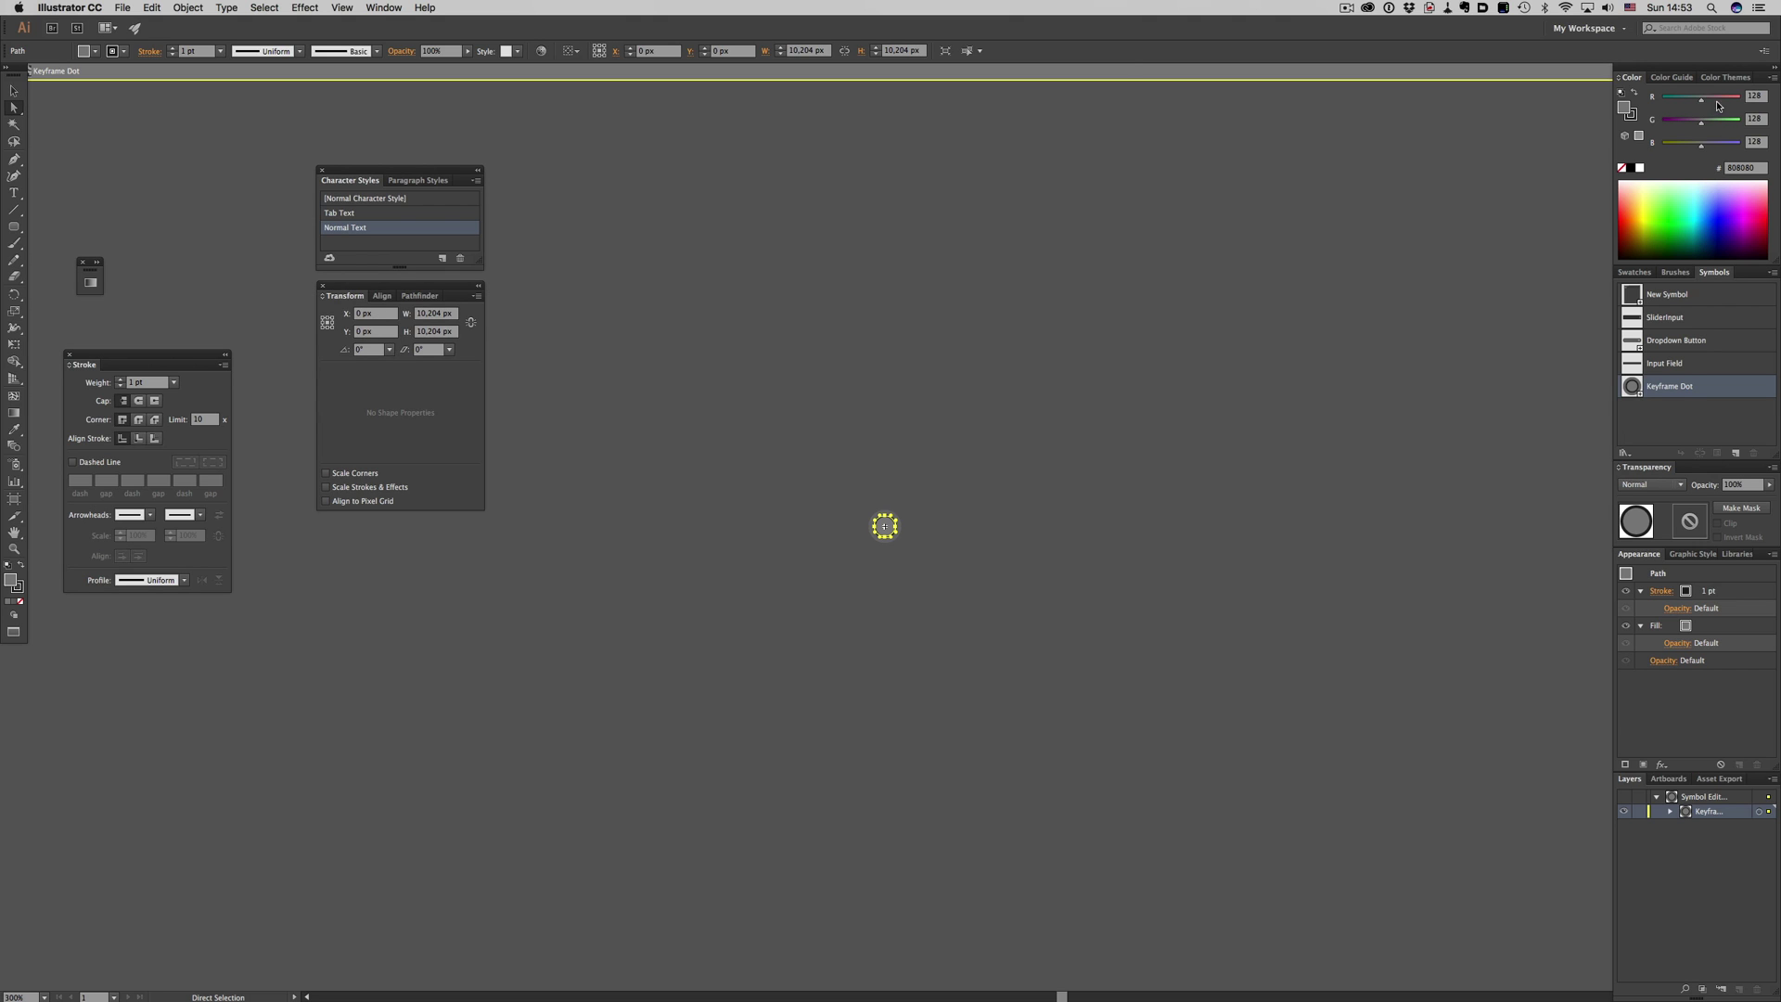
left_click(1726, 99)
key("x")
left_click(1727, 96)
left_click(1727, 120)
left_click(1727, 144)
left_click(1419, 363)
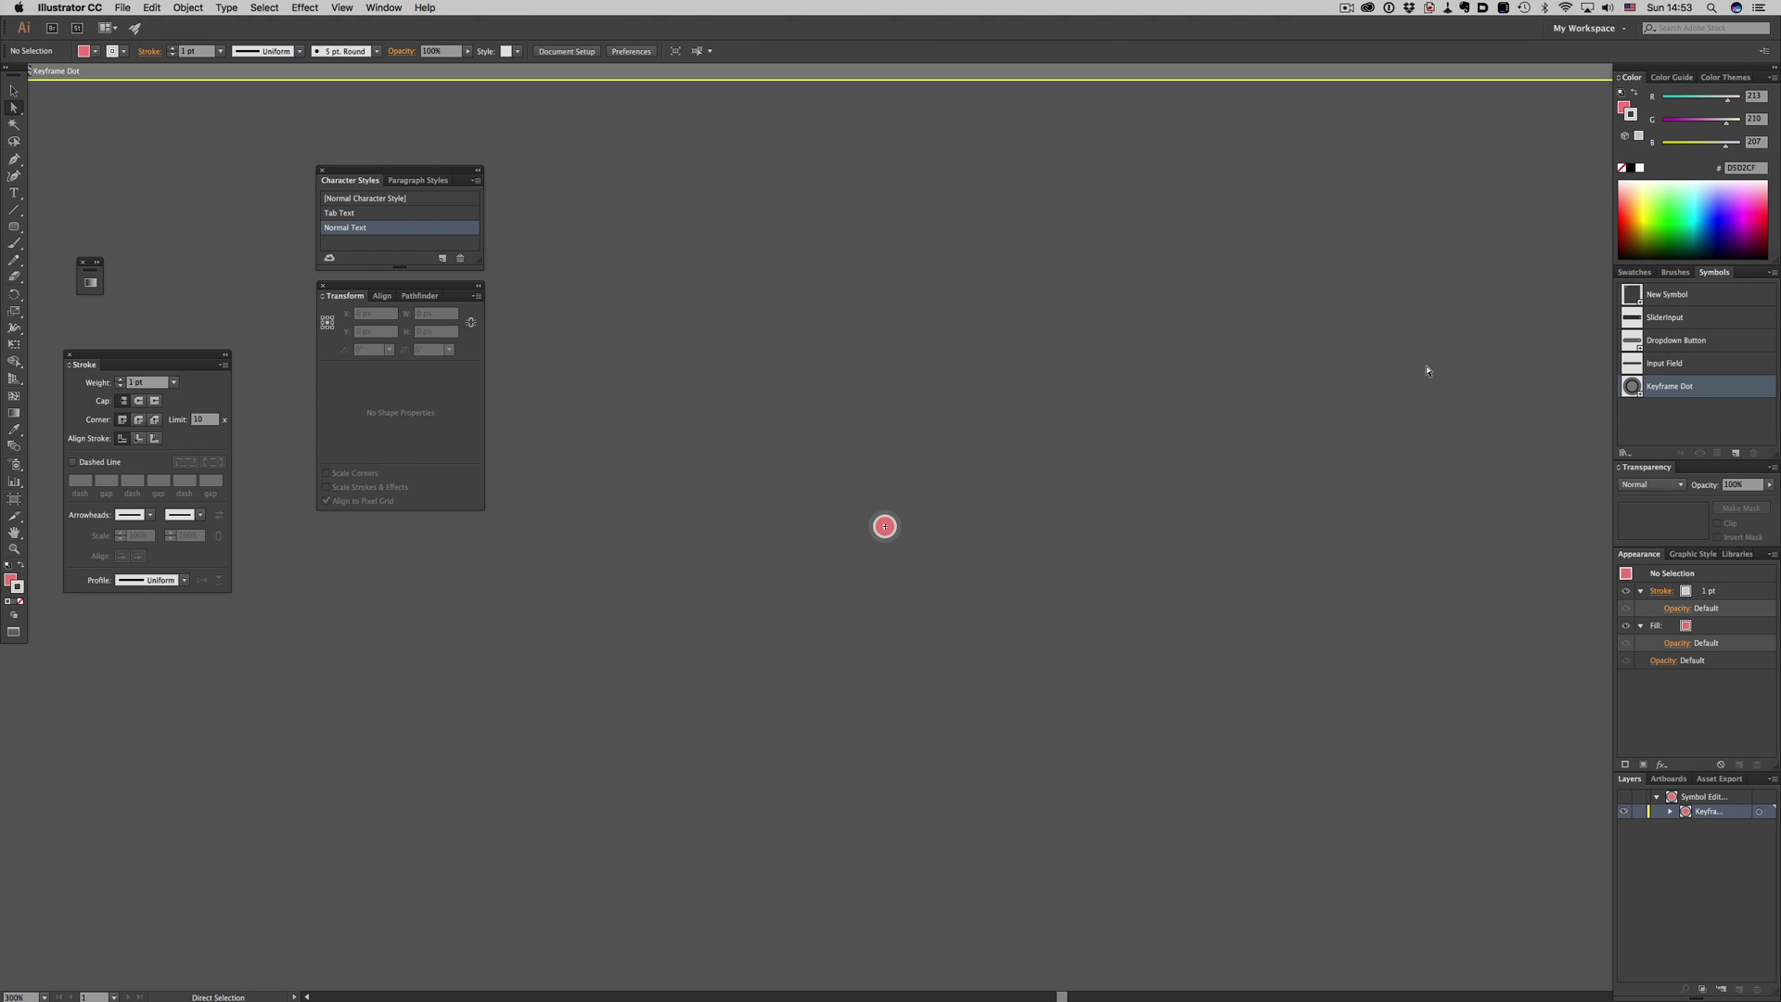
double_click(1435, 362)
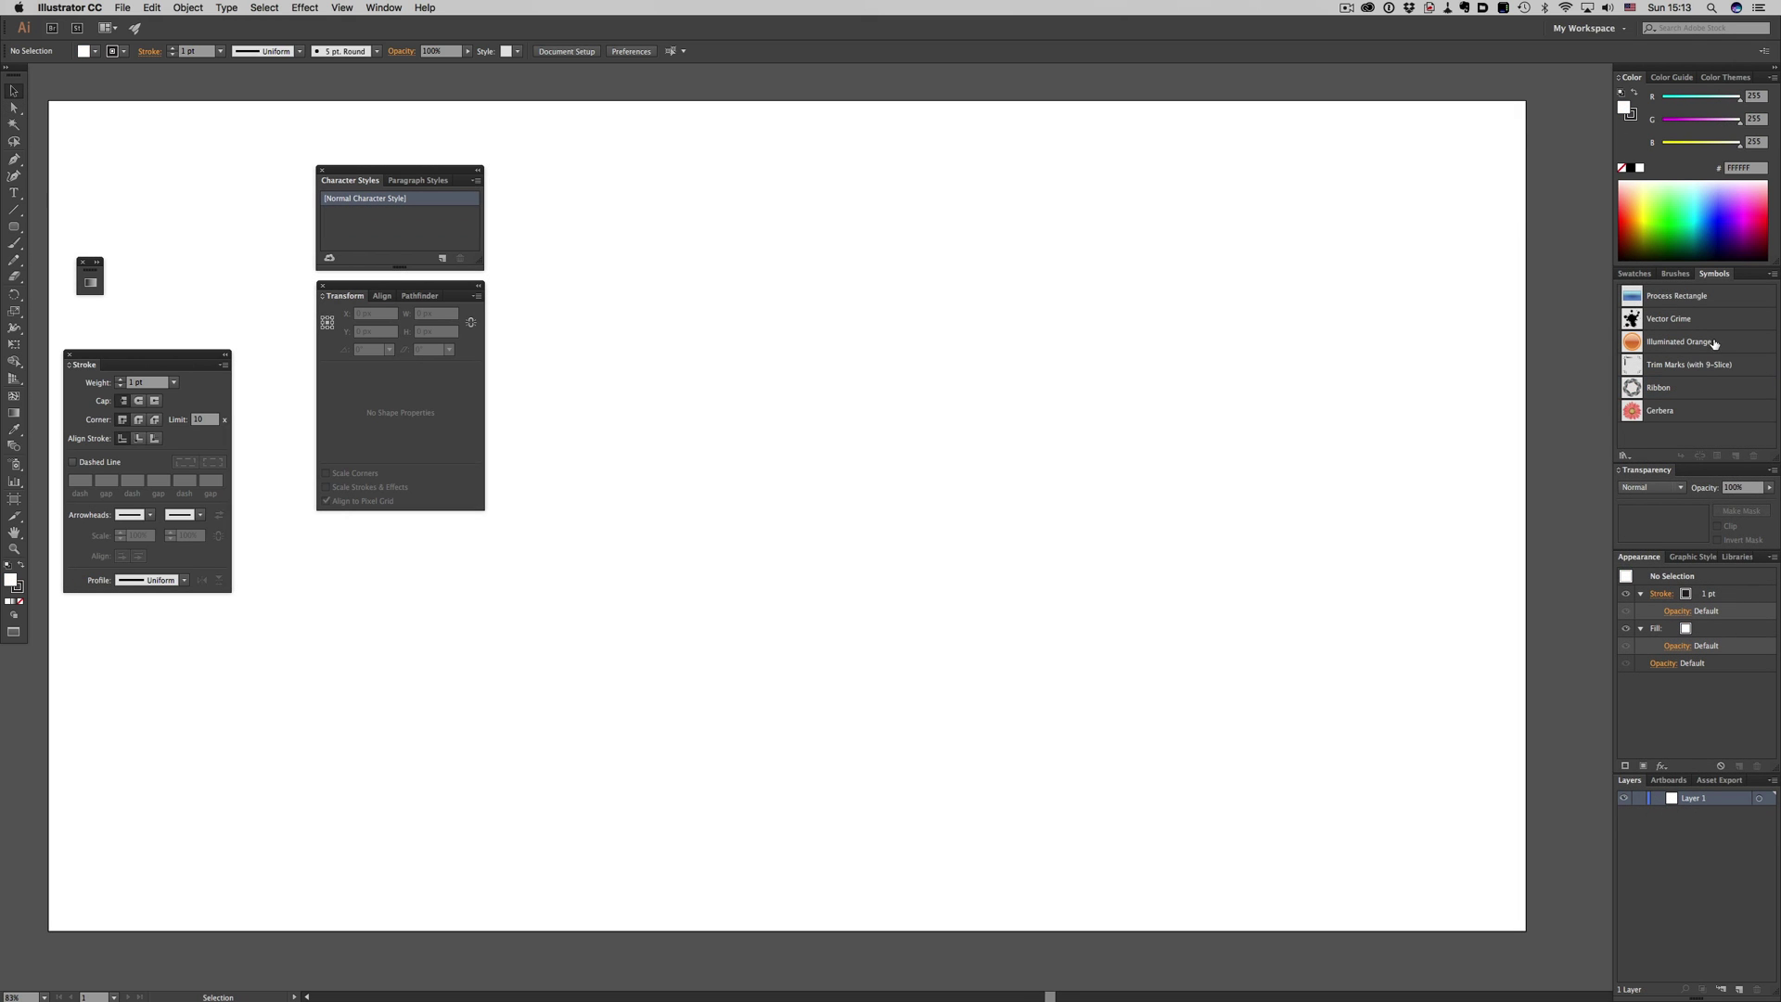
Delete all symbols from the document's Symbols panel
left_click(1755, 308)
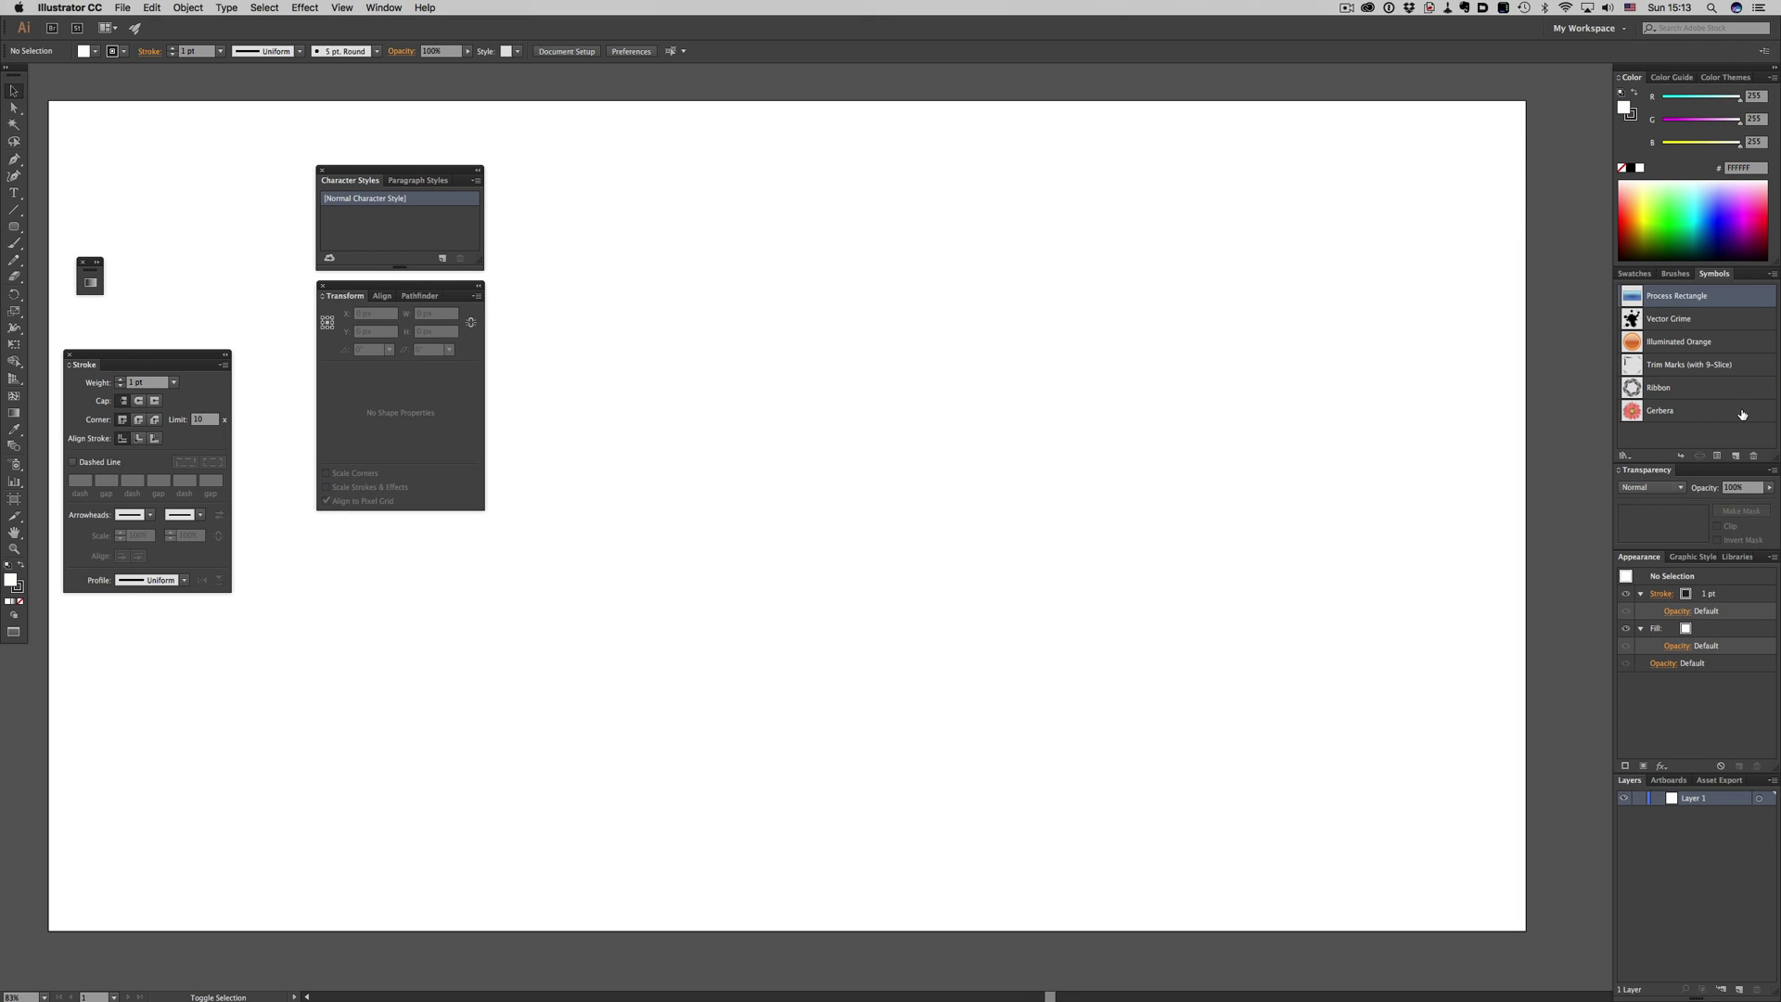
left_click(1742, 415, "shift")
left_click(1754, 456)
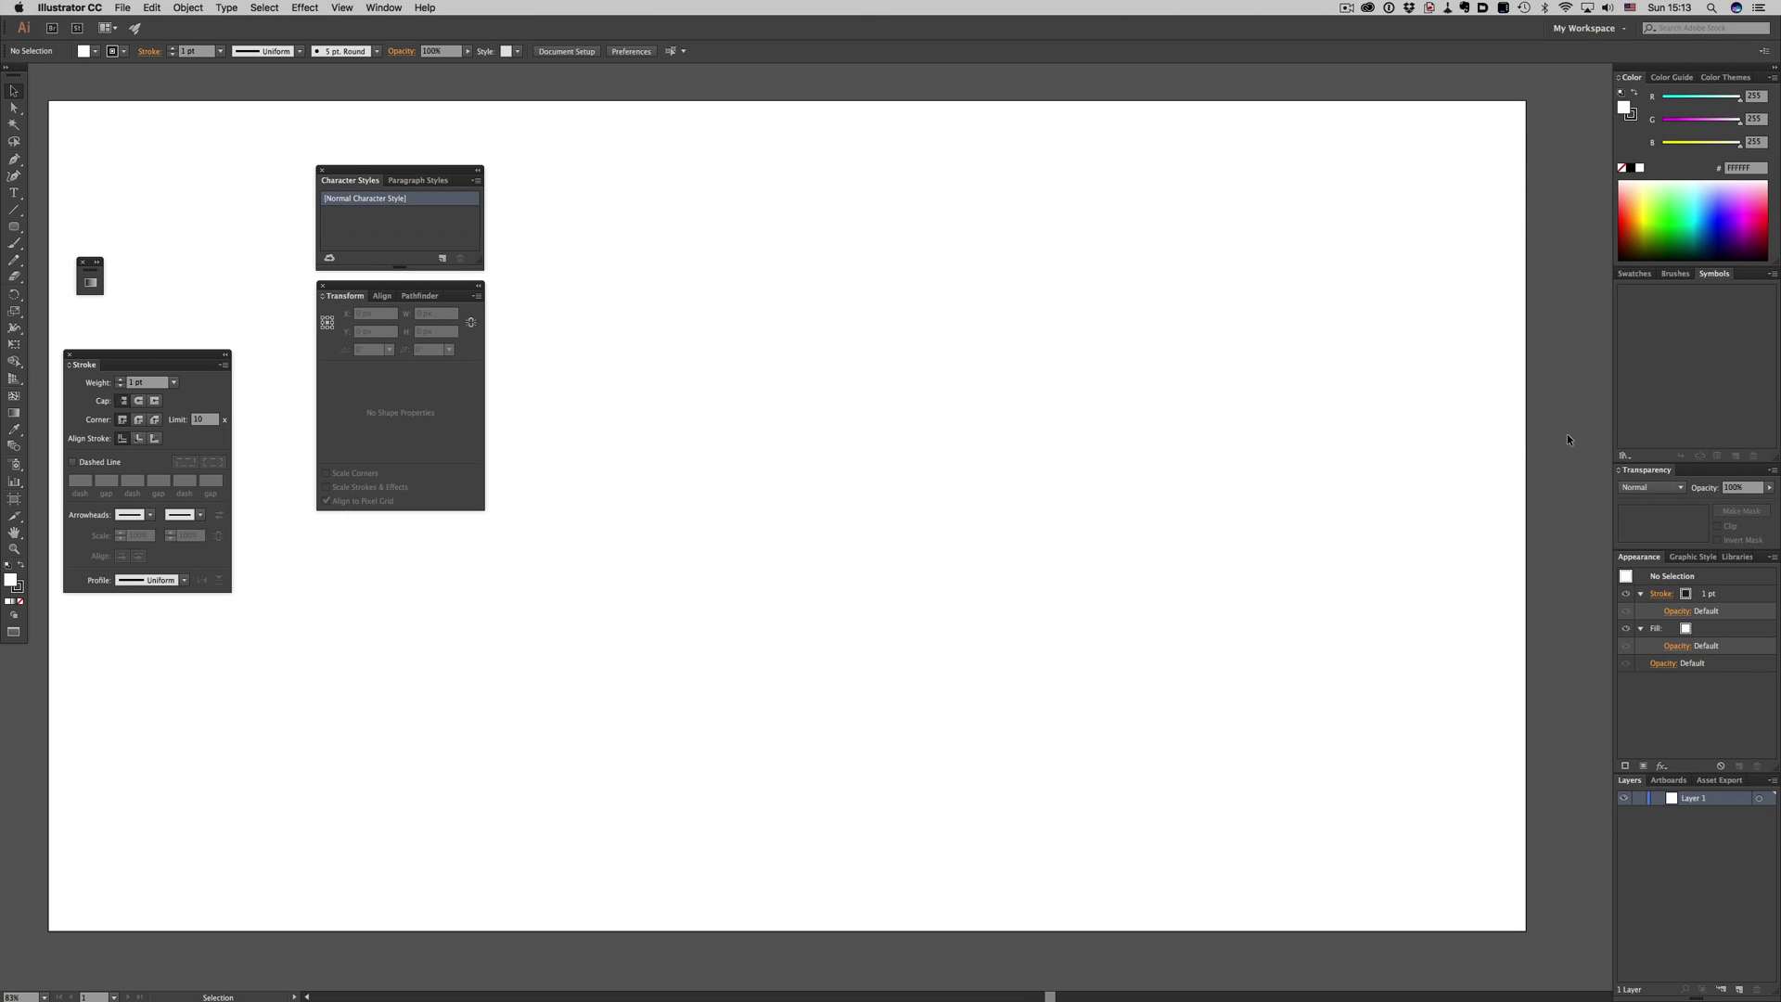
Load the Interface 2V3 symbol library from Other Library and drag four symbols in
left_click(1771, 273)
mouse_move(1710, 541)
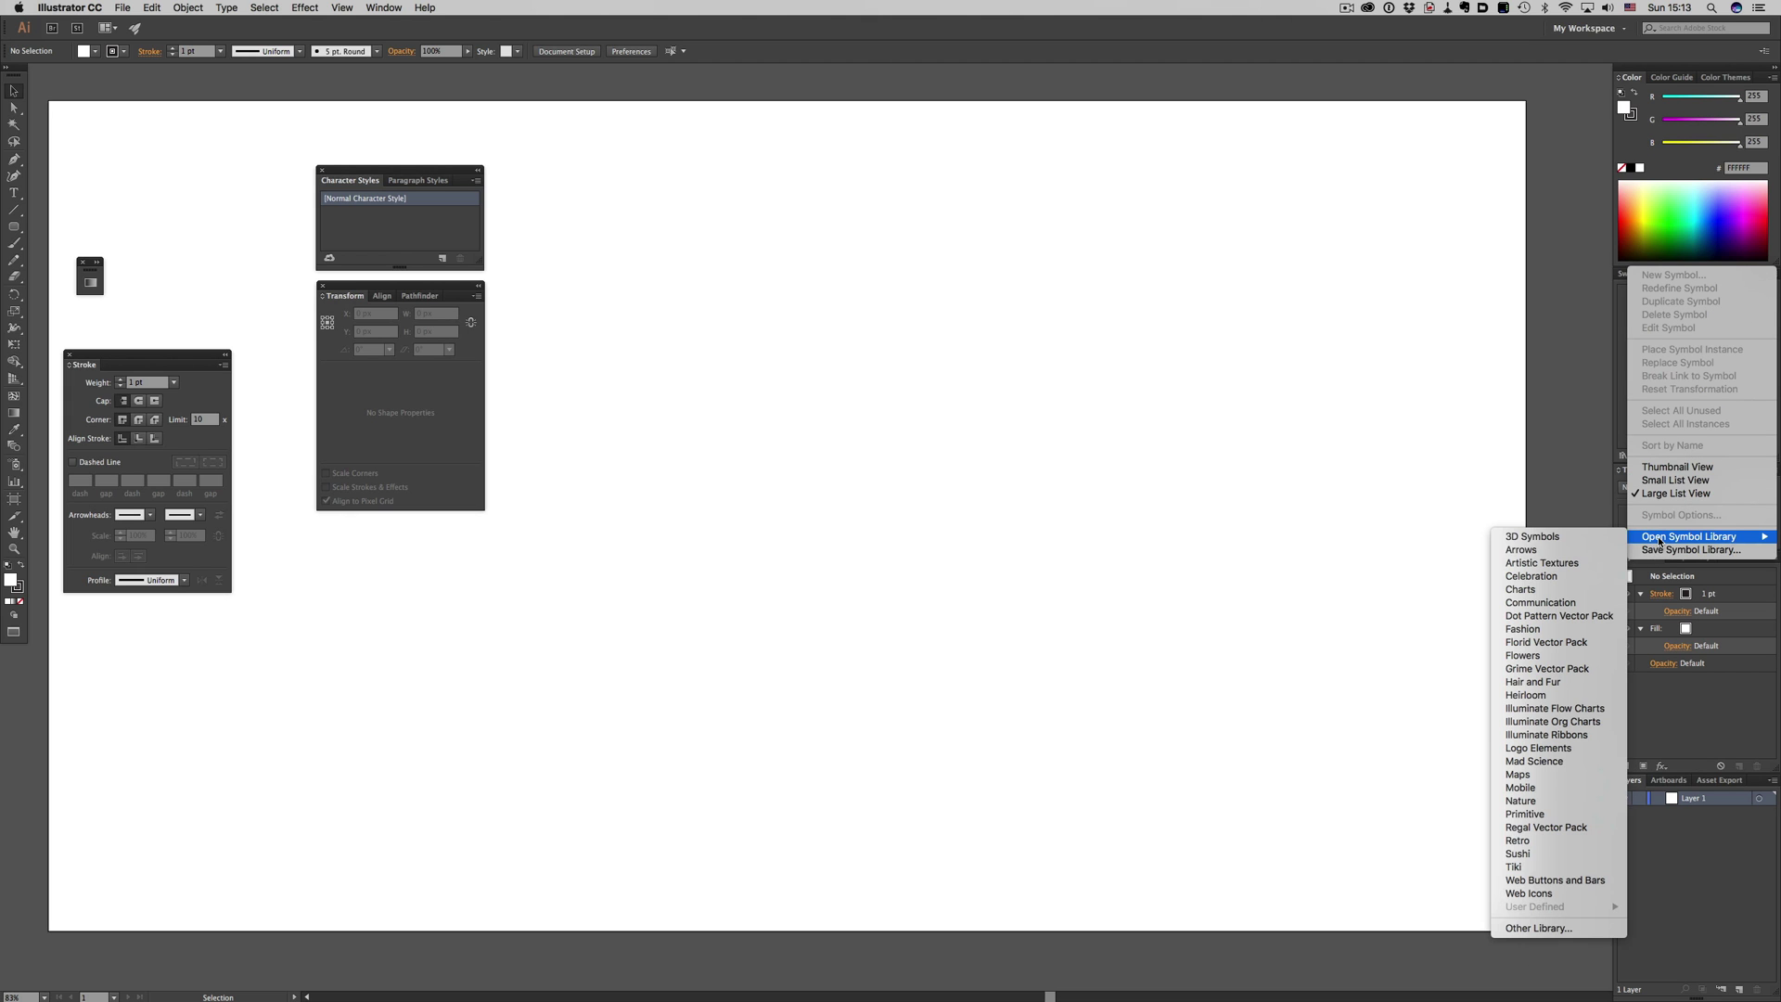
left_click(1539, 928)
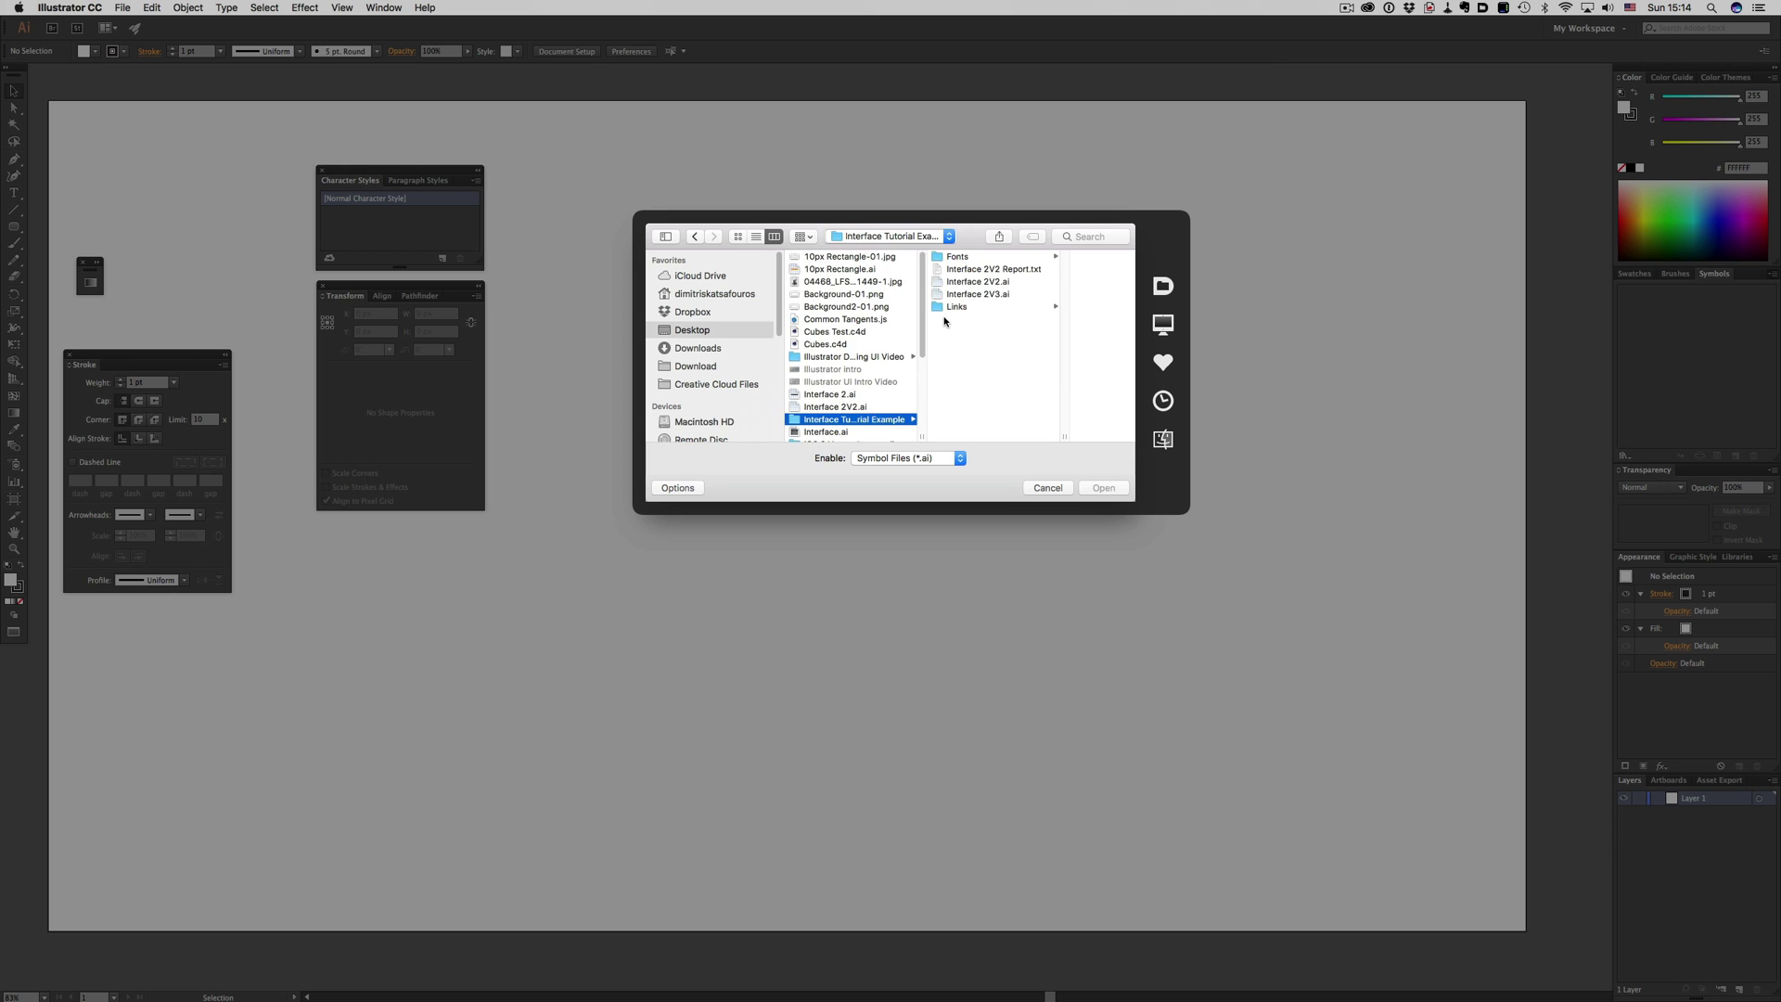
left_click(1103, 487)
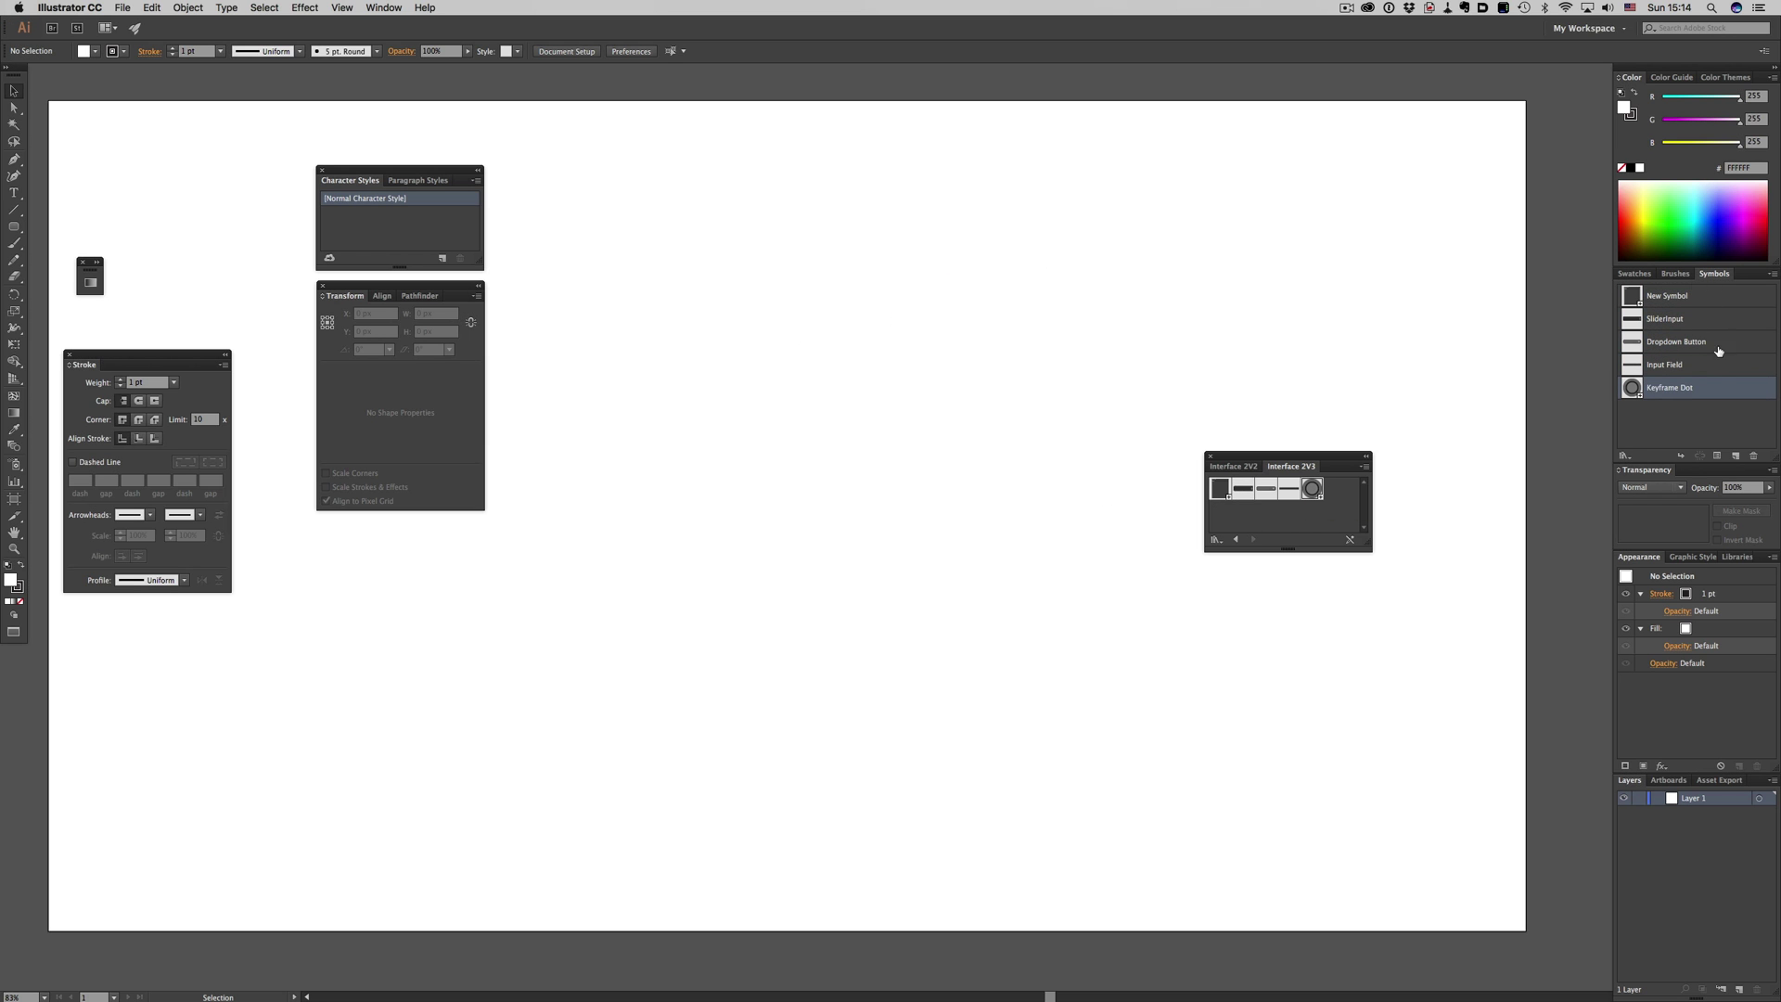
left_click_drag(1669, 295, 983, 354)
left_click_drag(1676, 341, 1065, 382)
left_click_drag(1665, 319, 1064, 335)
left_click_drag(1670, 388, 979, 460)
Inspect the Dropdown Button symbol, then reopen the Interface 2V3 library
key("super+shift+a")
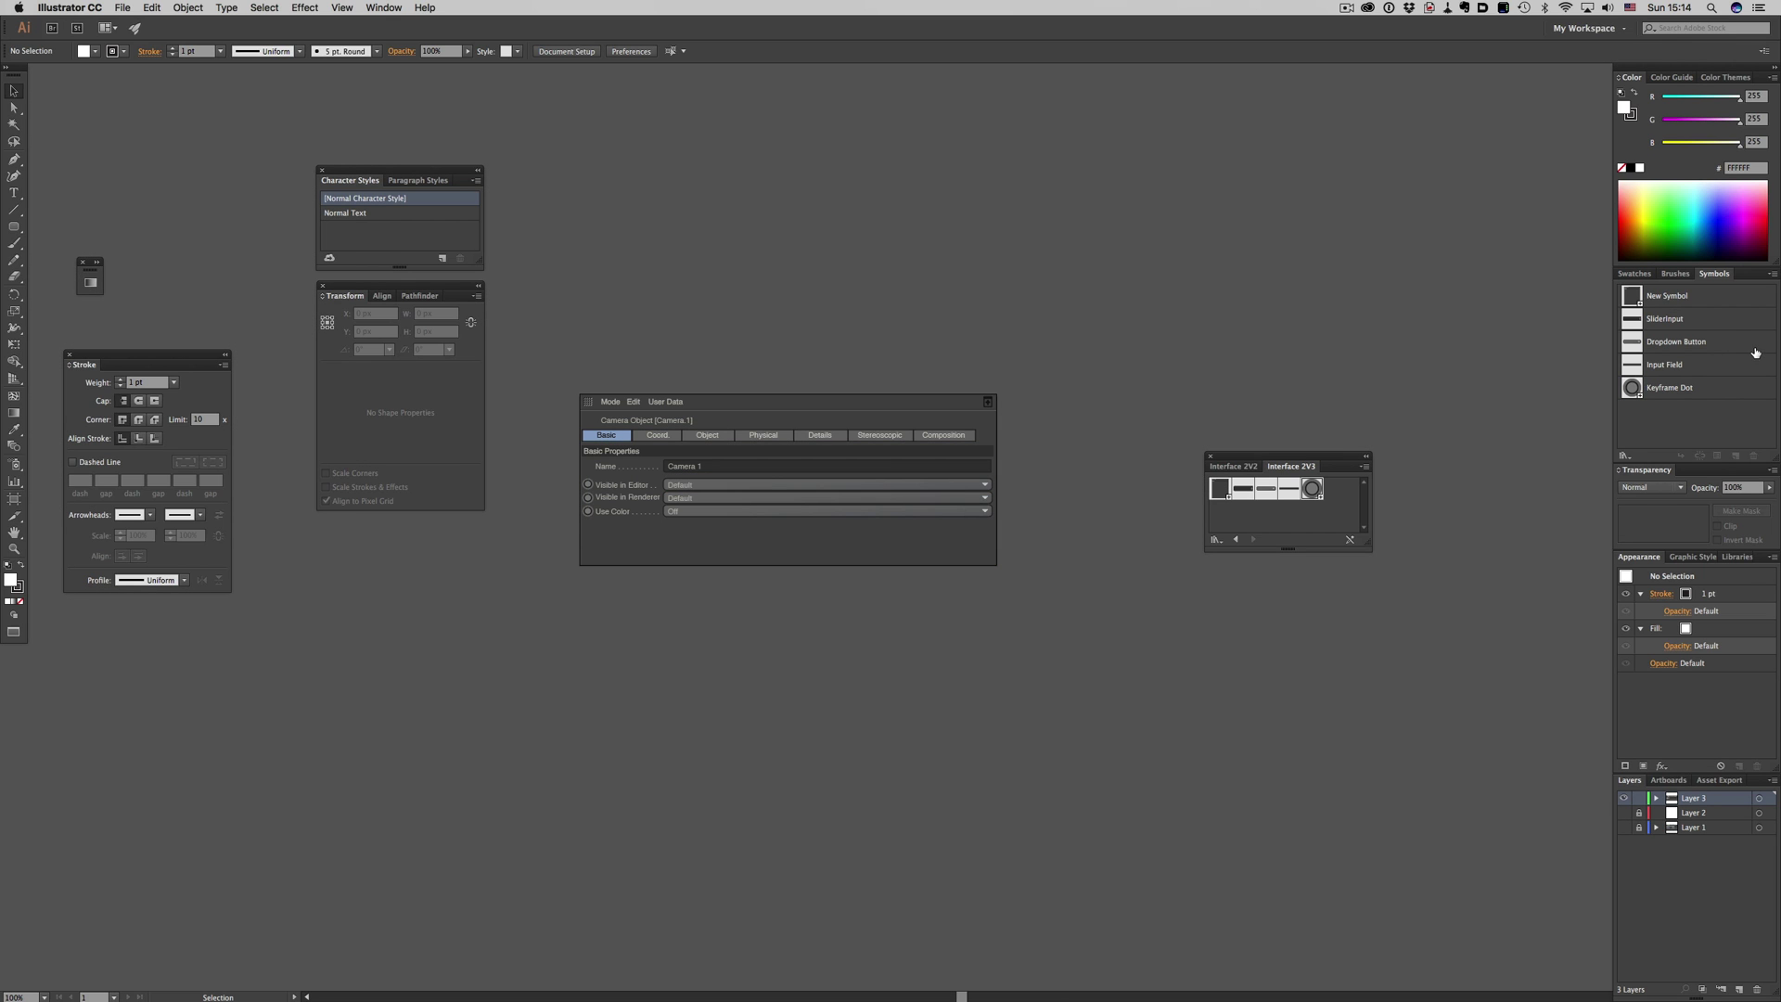
double_click(1753, 346)
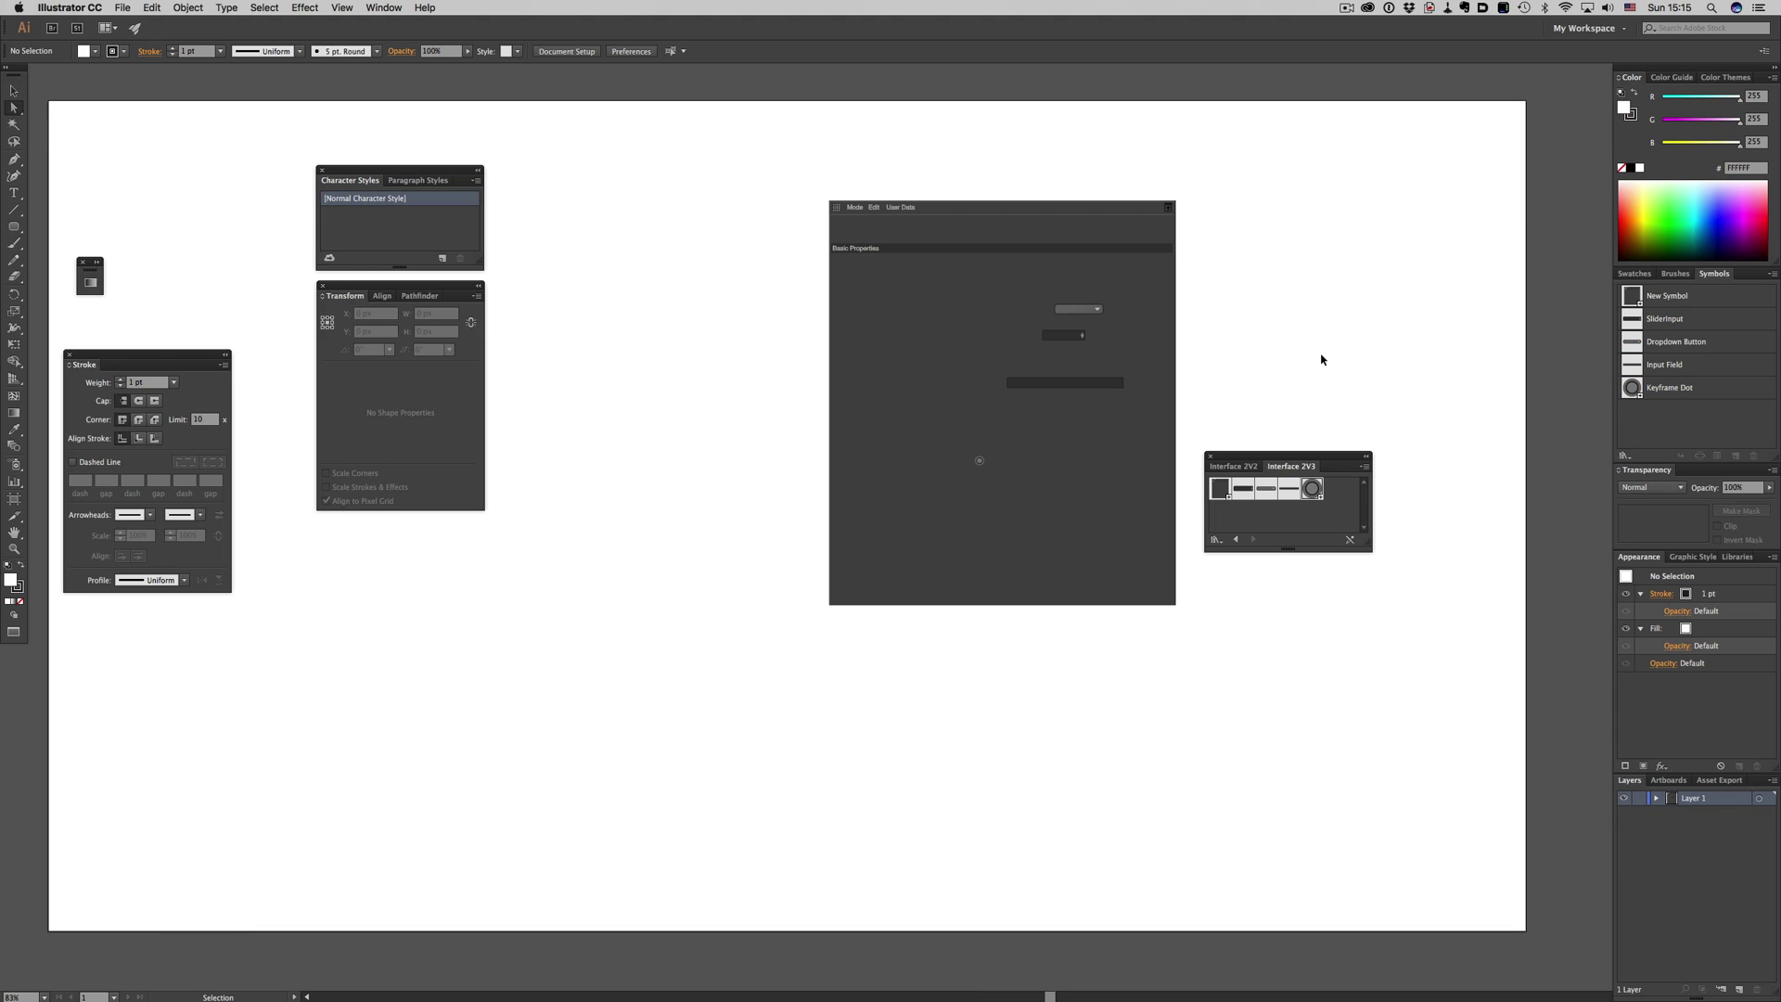
key("a")
left_click(1625, 455)
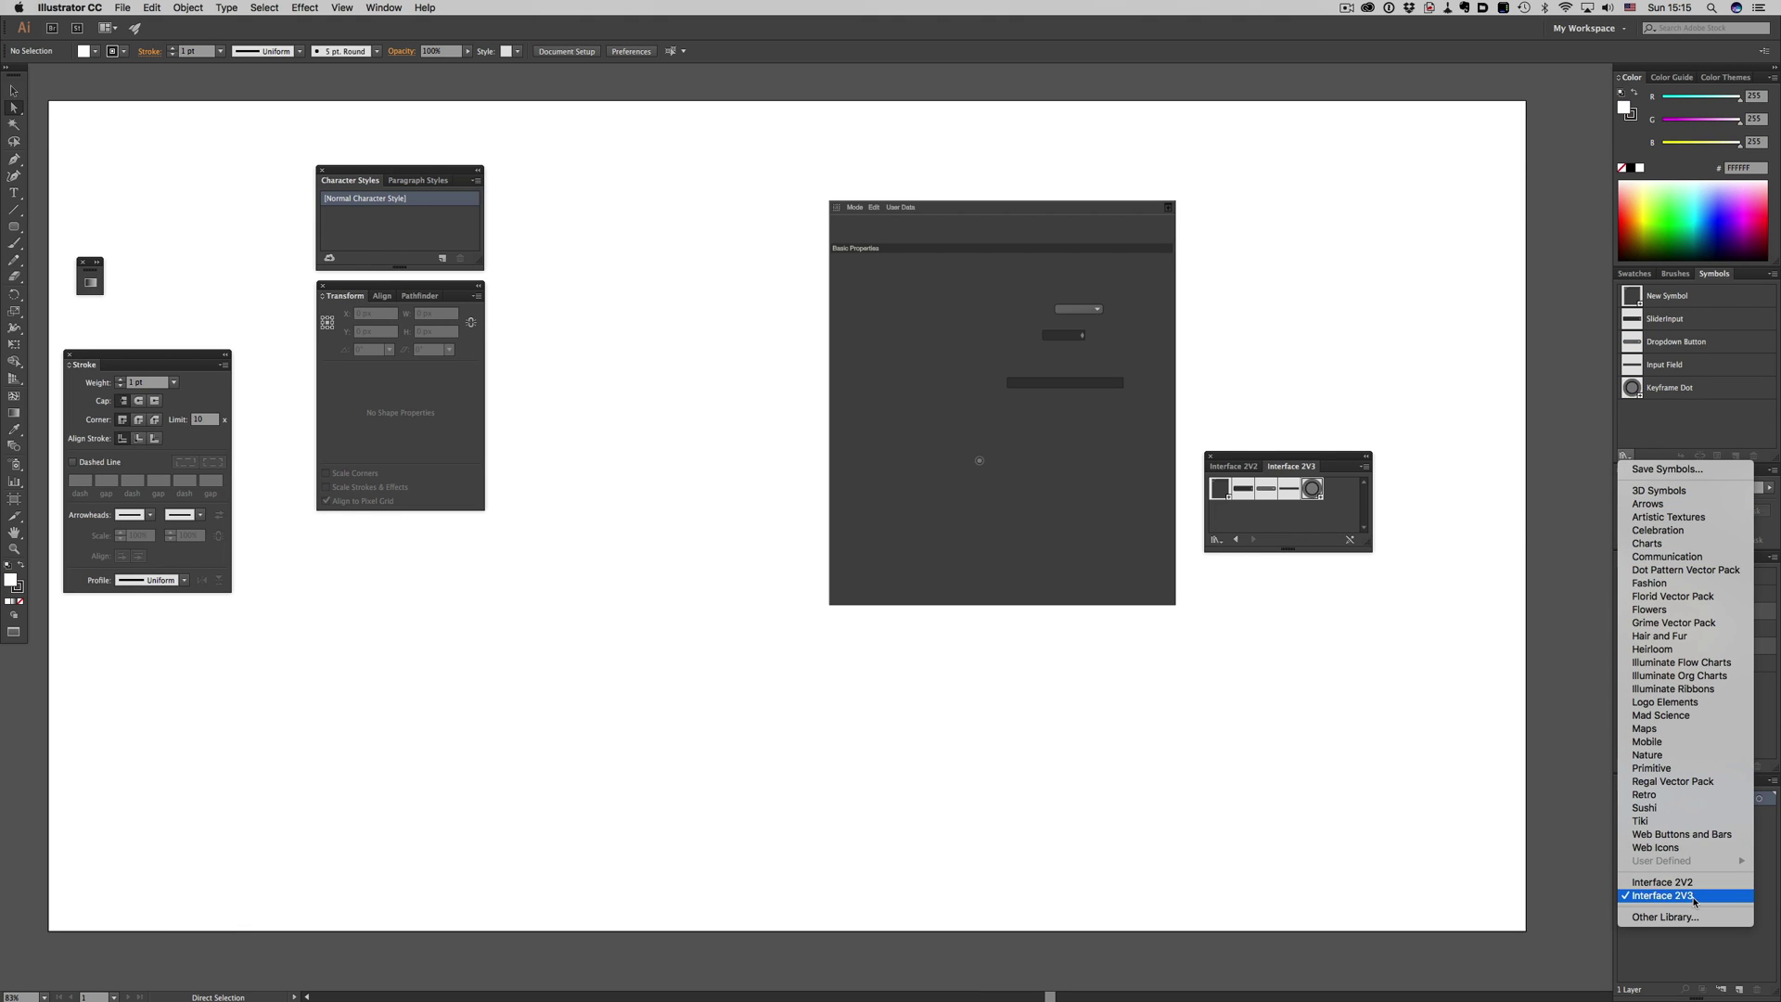
left_click(1692, 896)
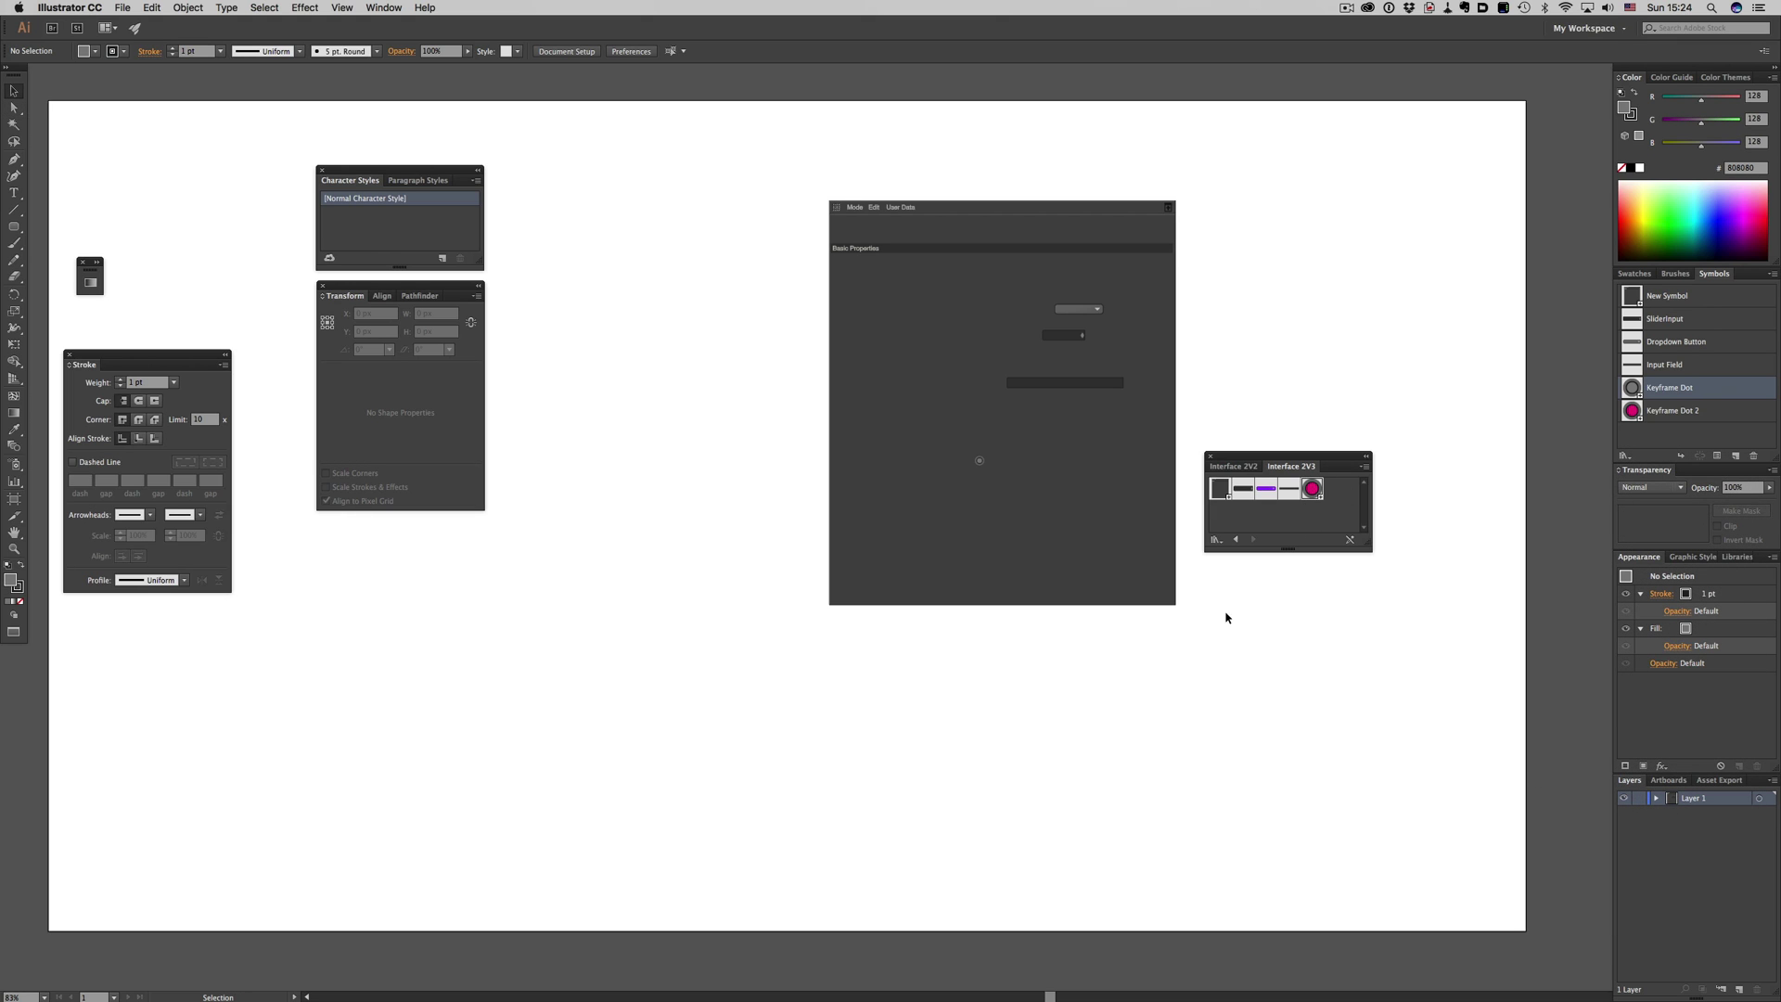
Replace the dot with pink Keyframe Dot 2, delete the old symbol, and rename it Keyframe Dot
left_click(980, 461)
left_click(560, 51)
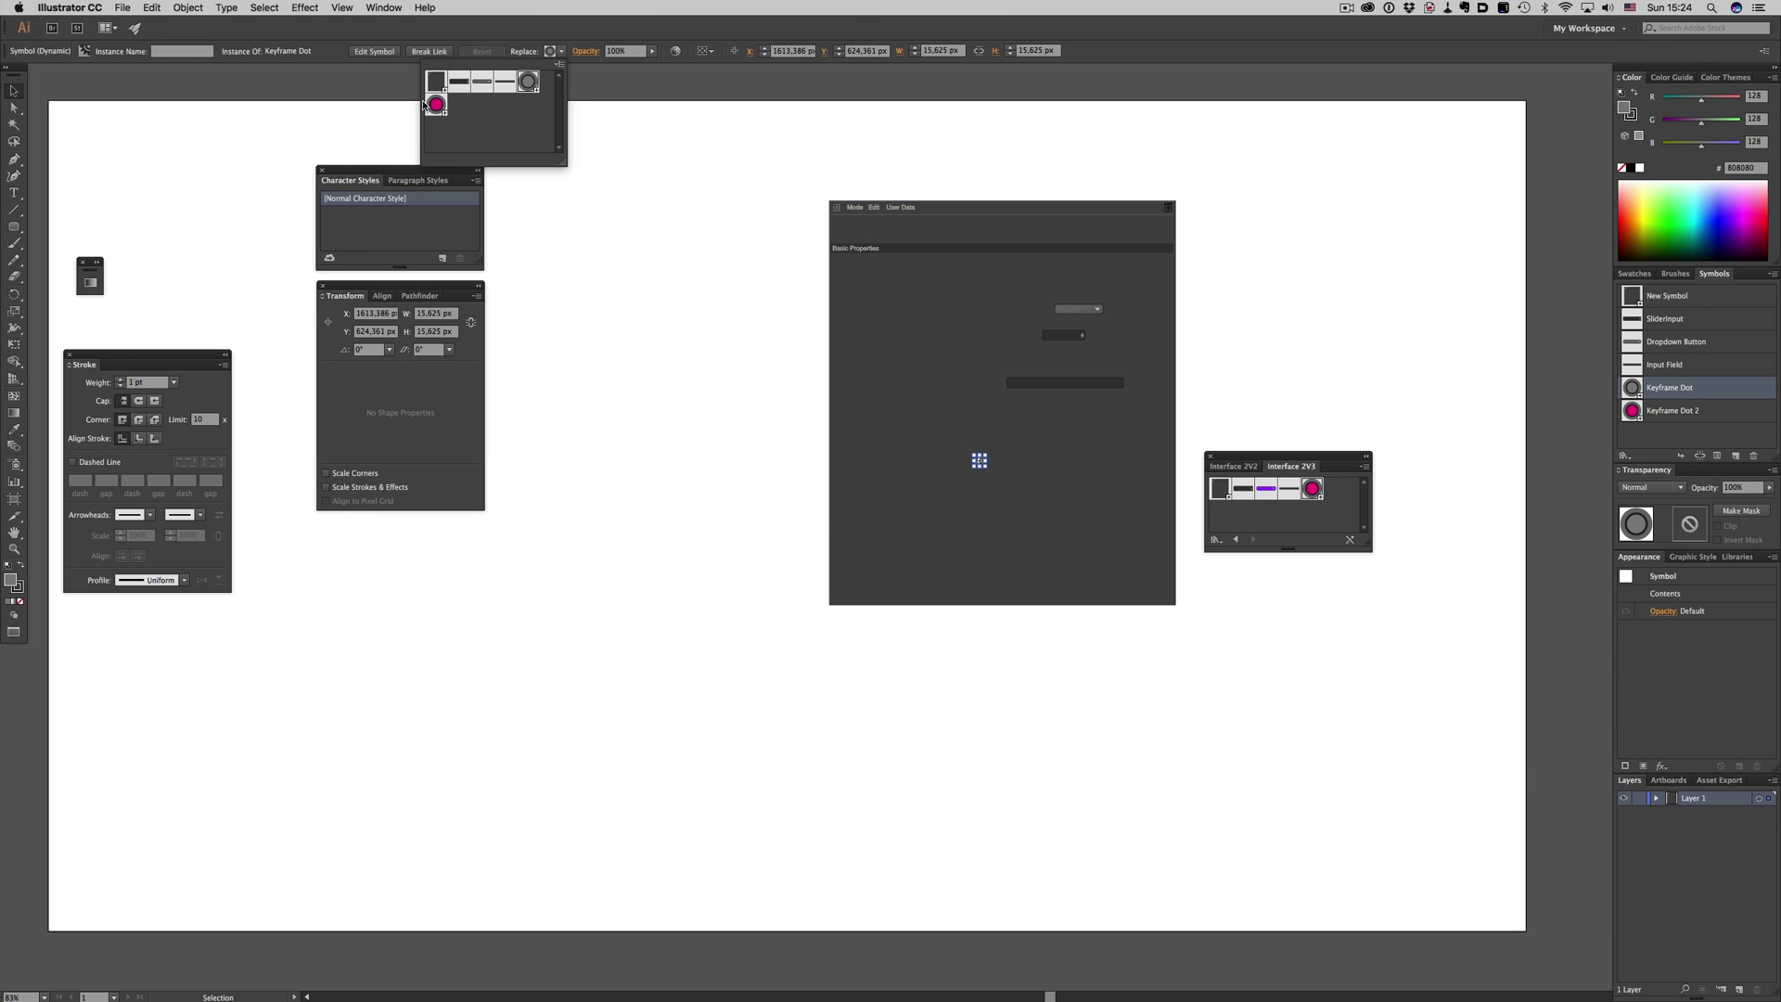
left_click(696, 338)
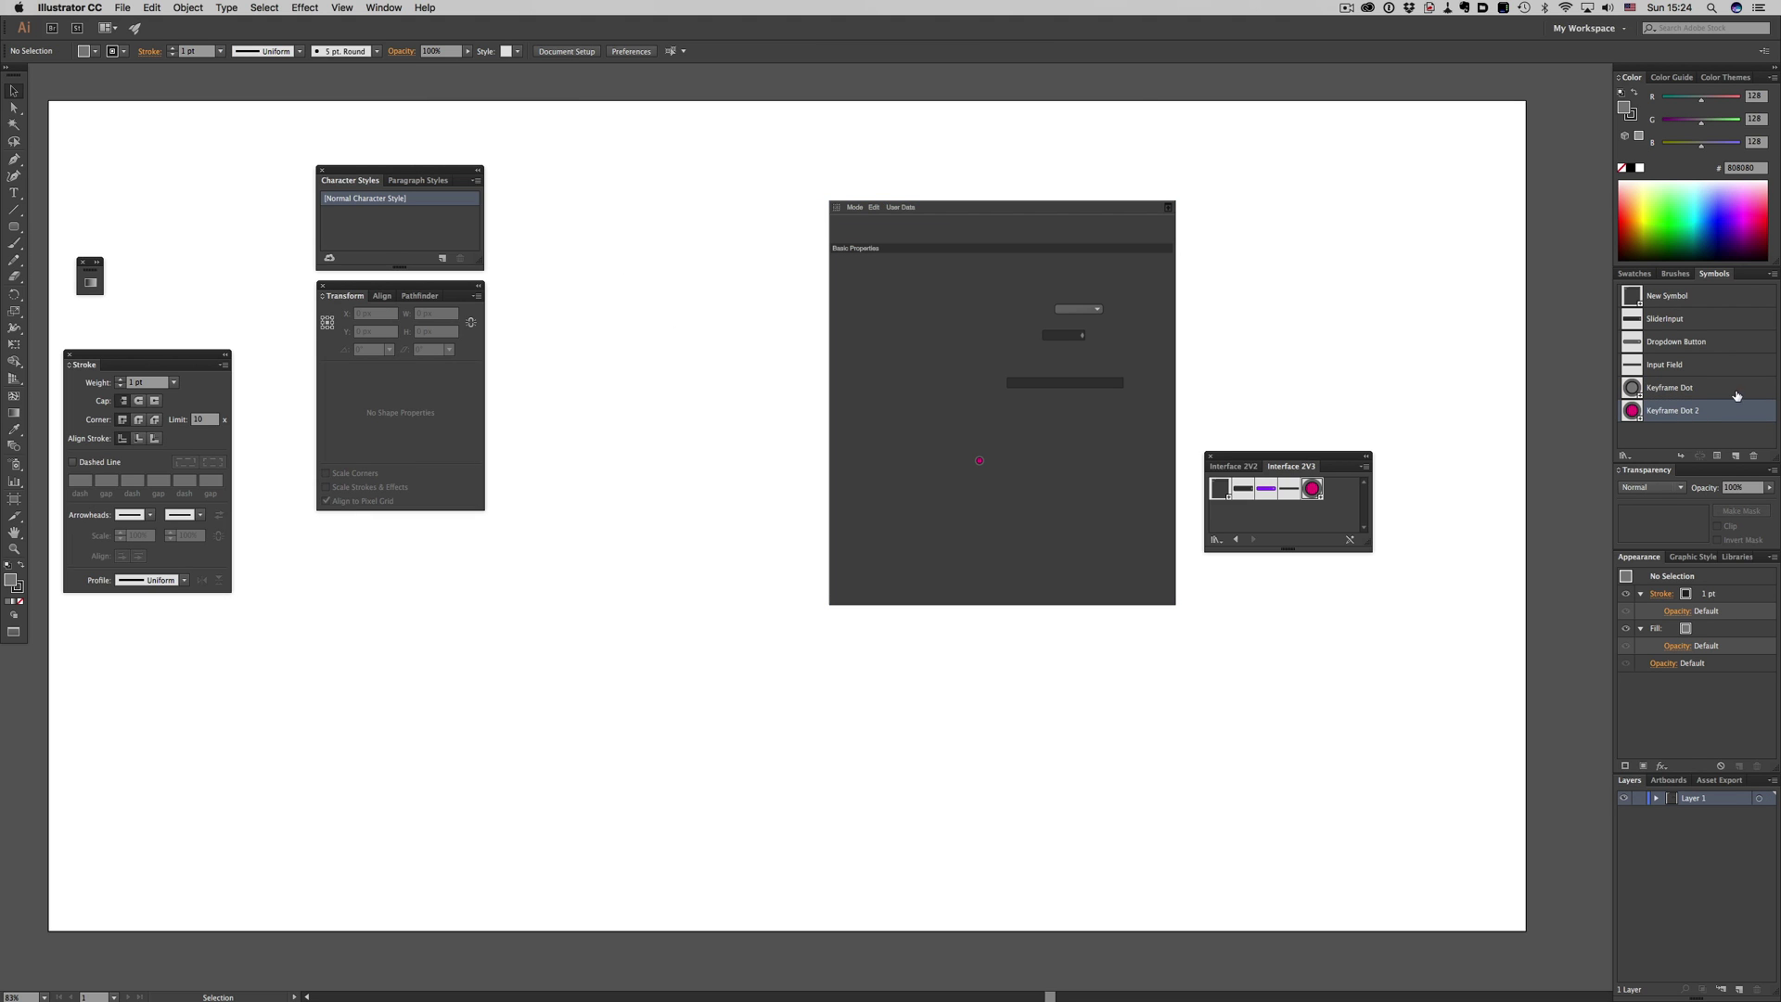
left_click(1753, 456)
double_click(1709, 387)
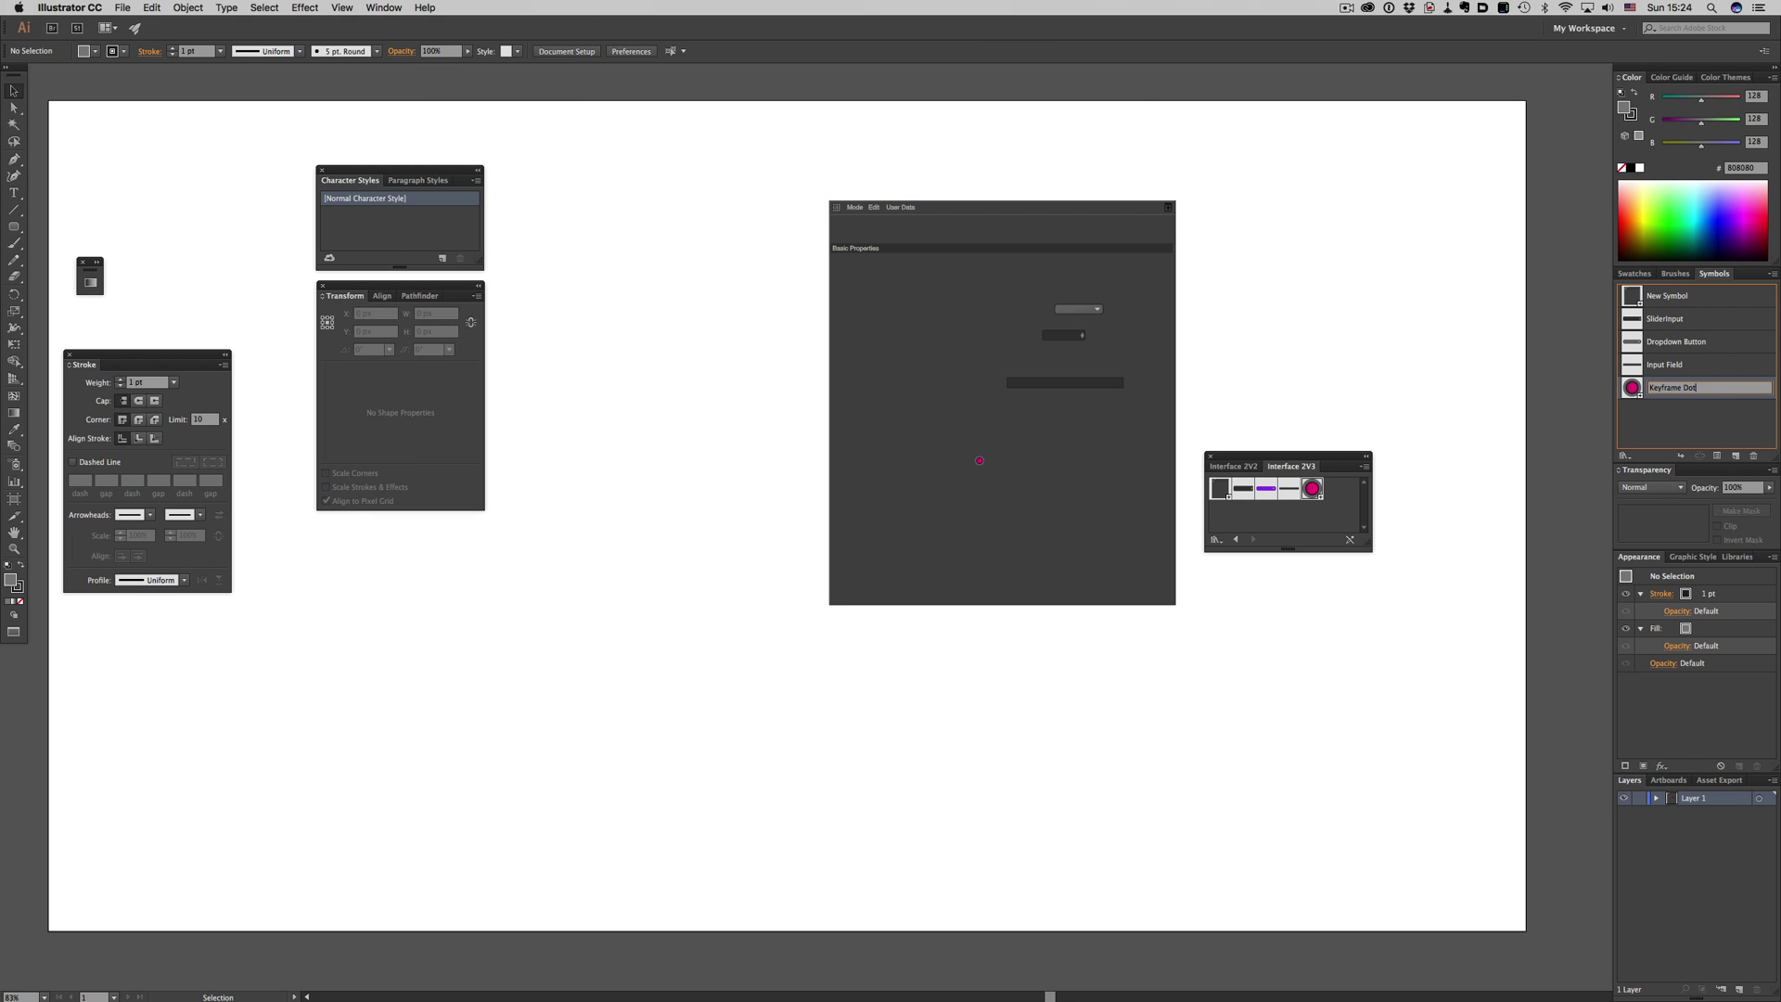
key("Return")
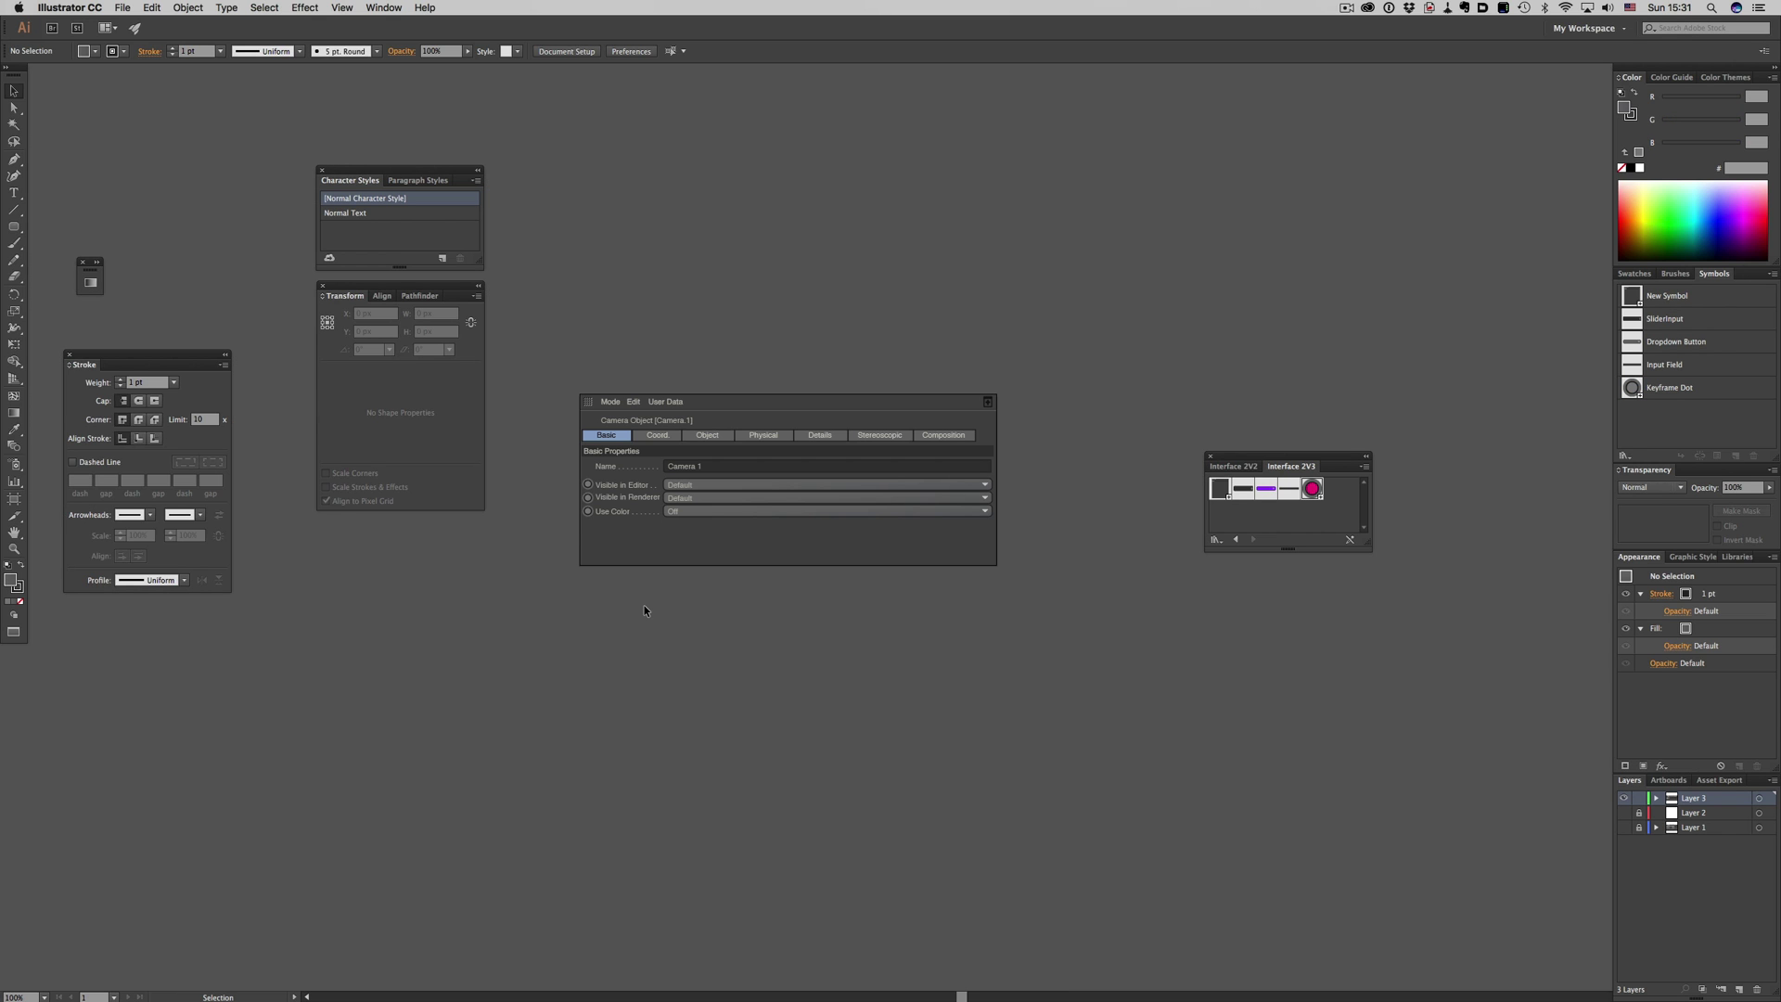
left_click(676, 555, "super")
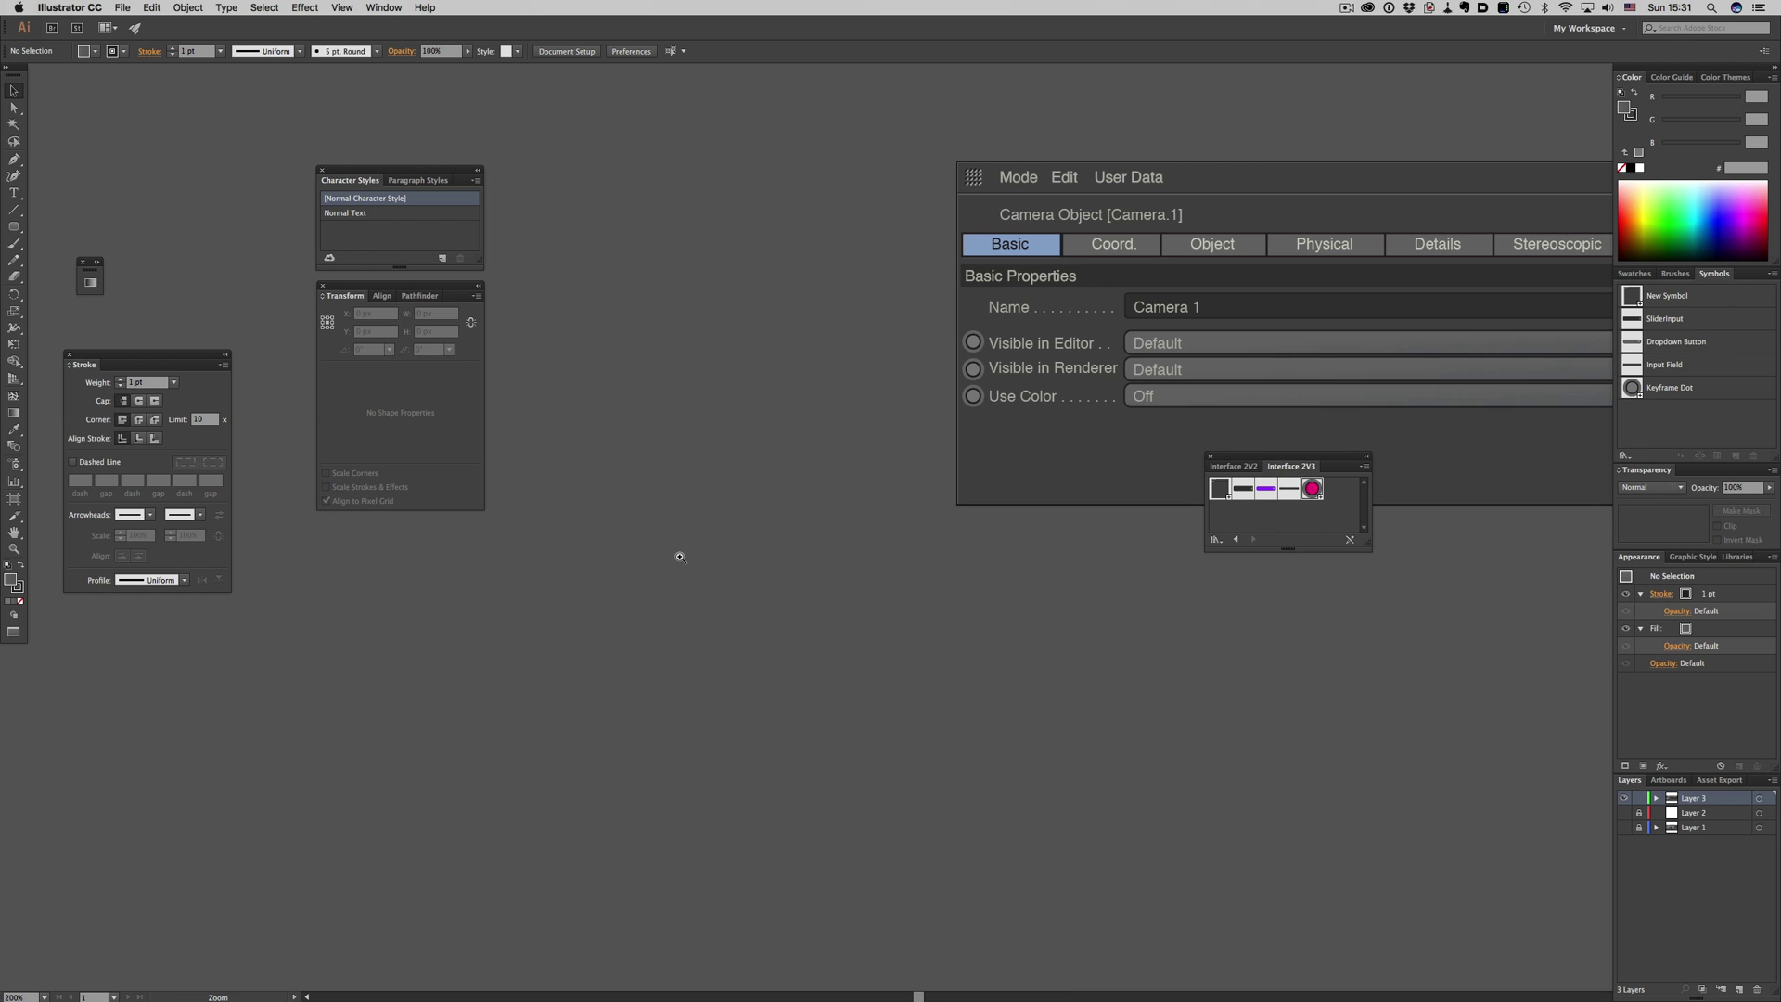
left_click_drag(1075, 432, 627, 706)
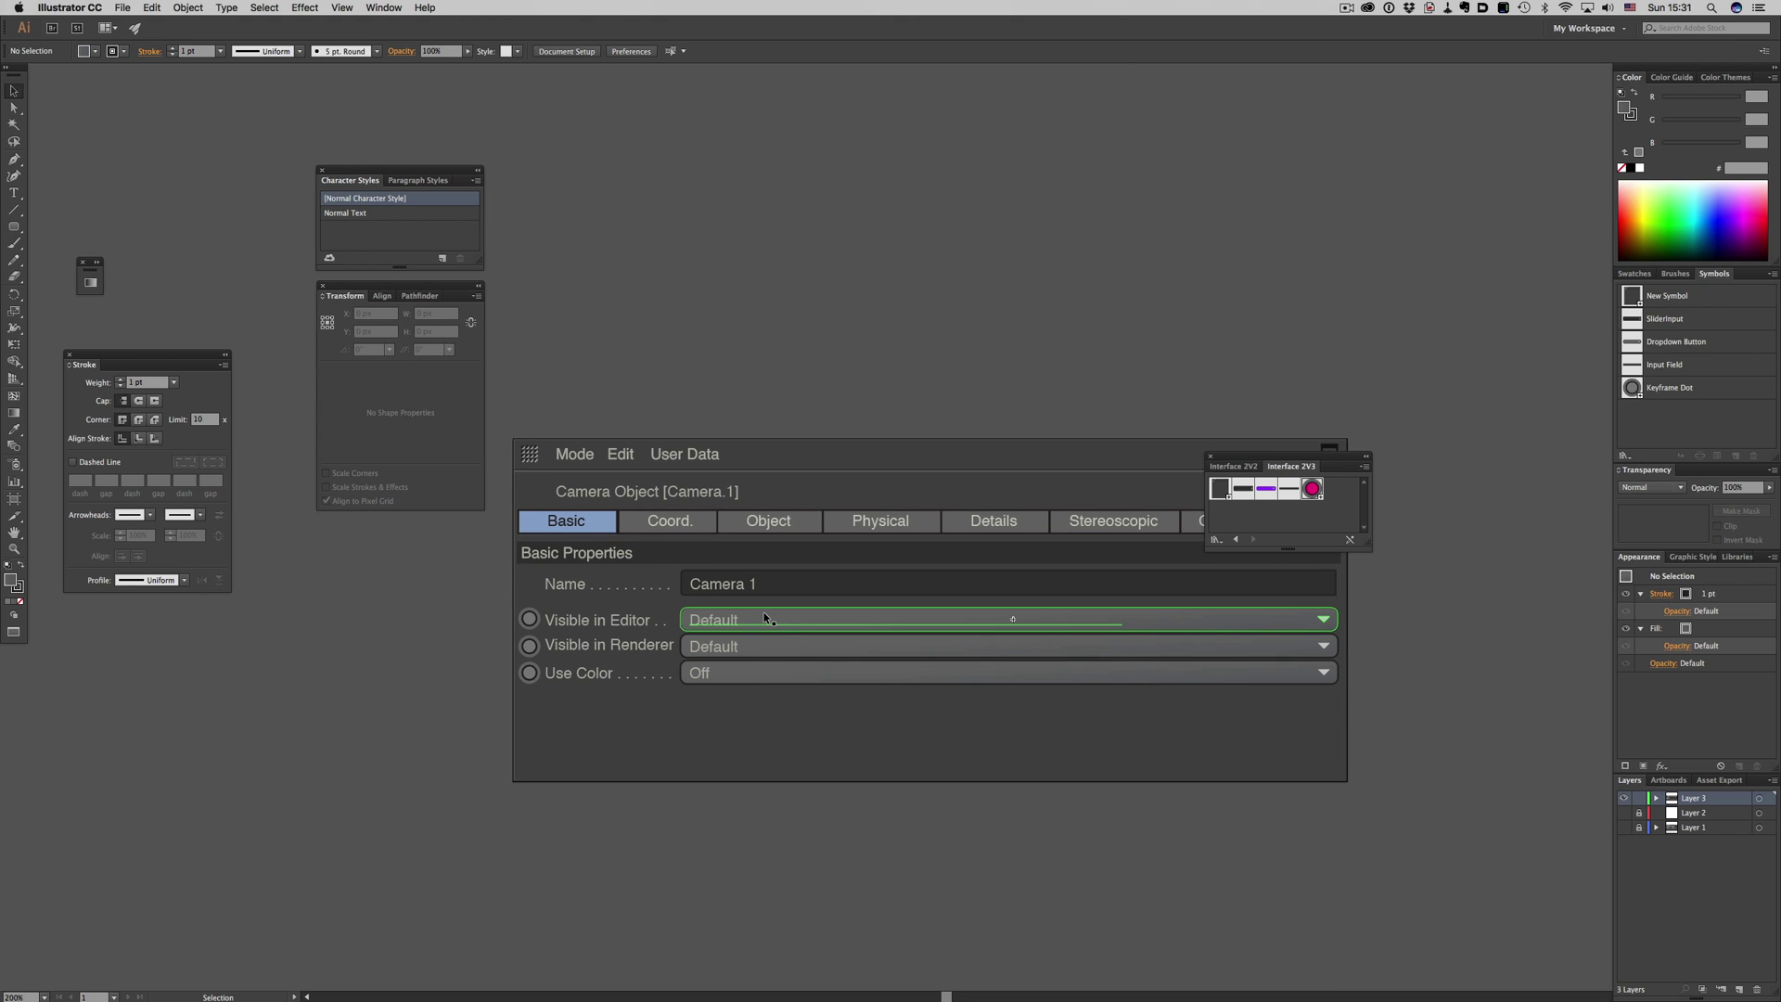
left_click_drag(713, 626, 753, 849)
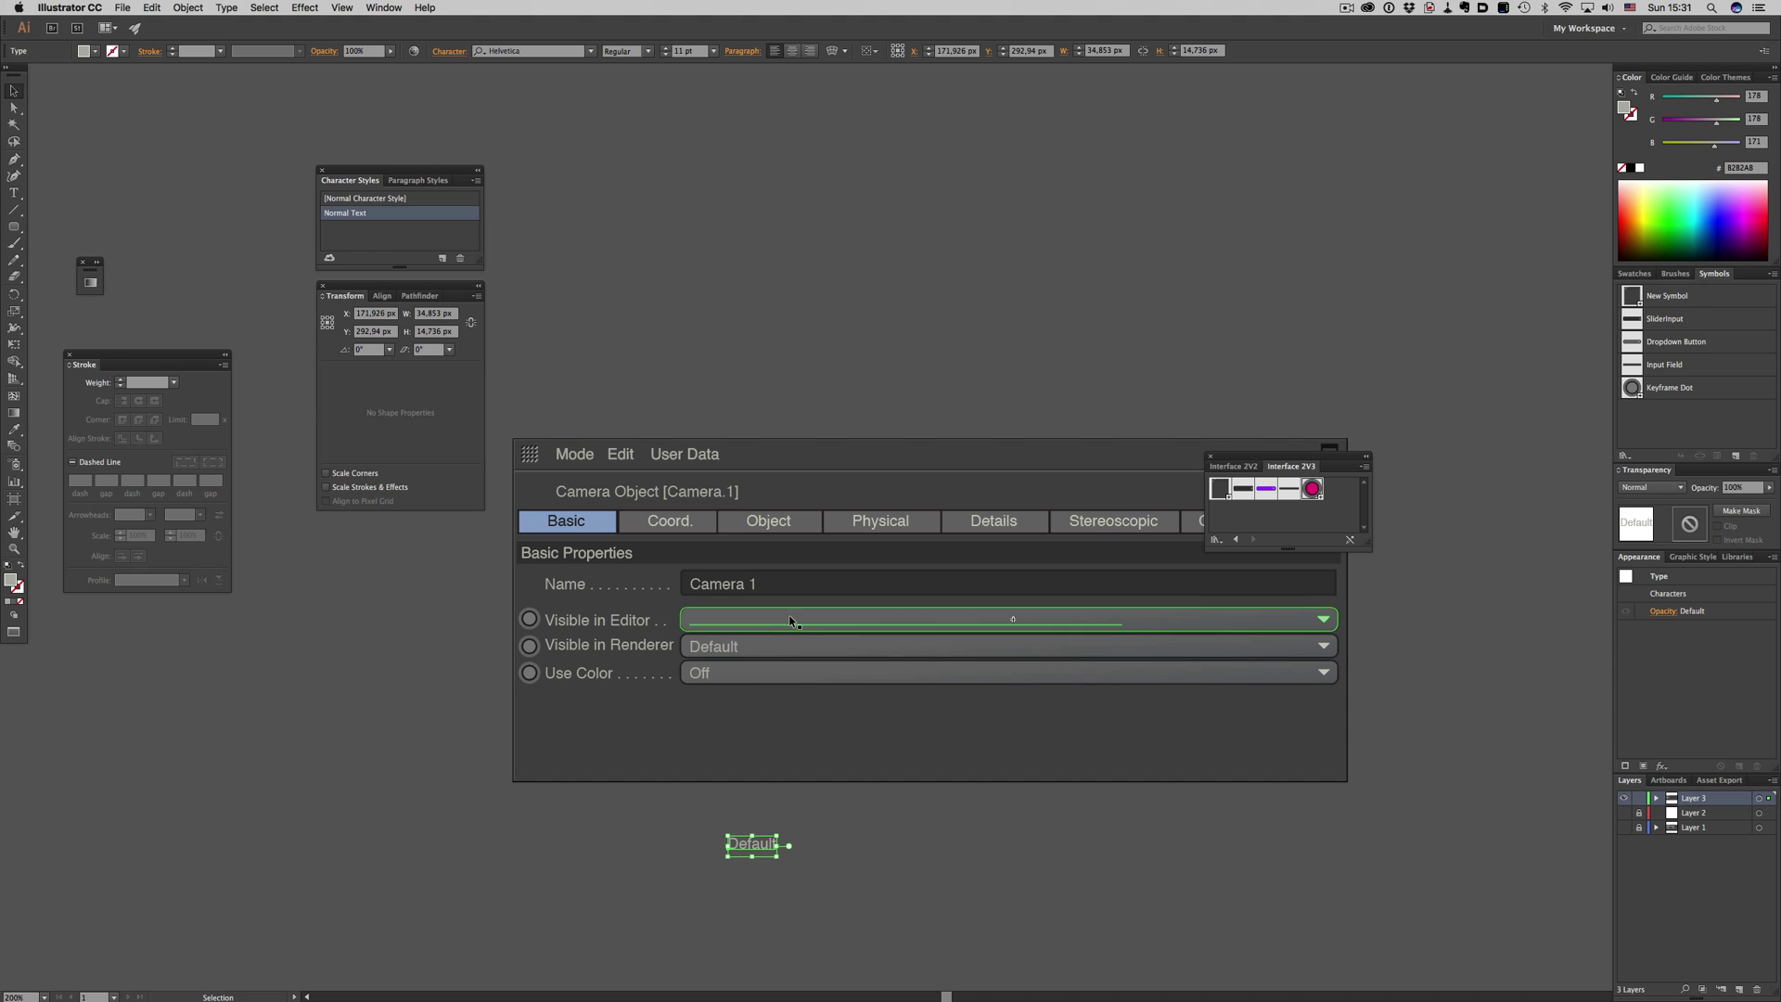
key("super+shift+a")
key("super+y")
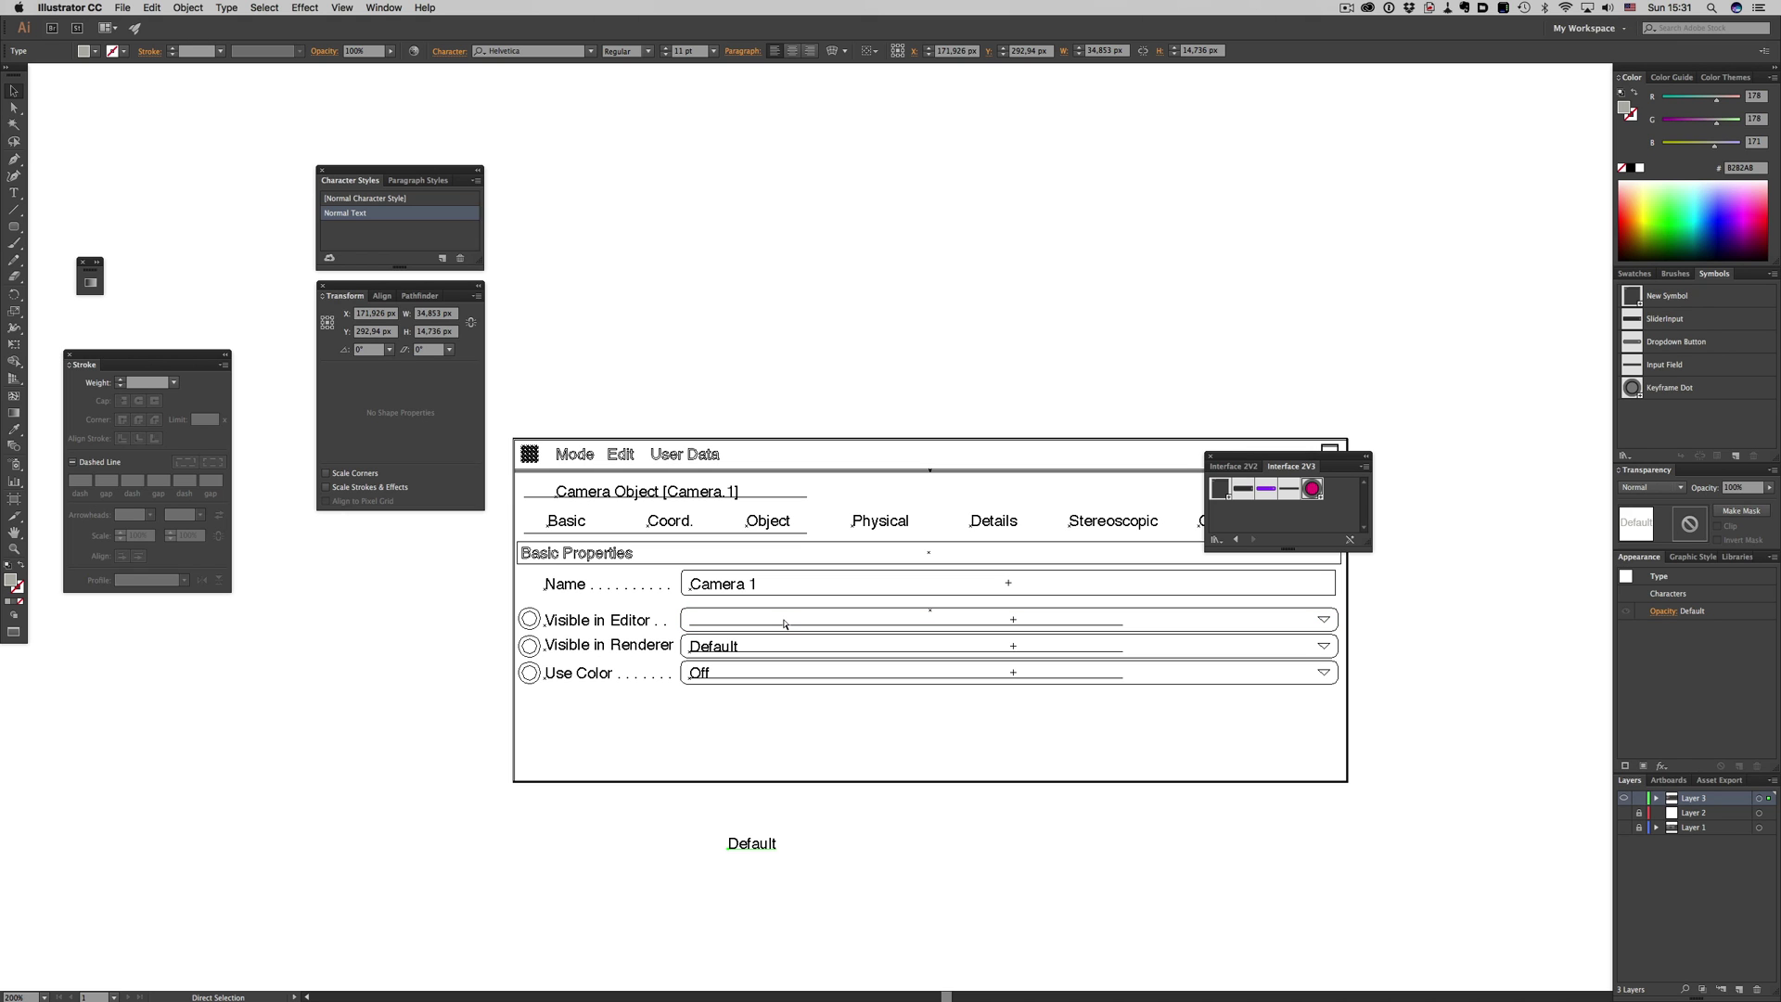
key("super+z")
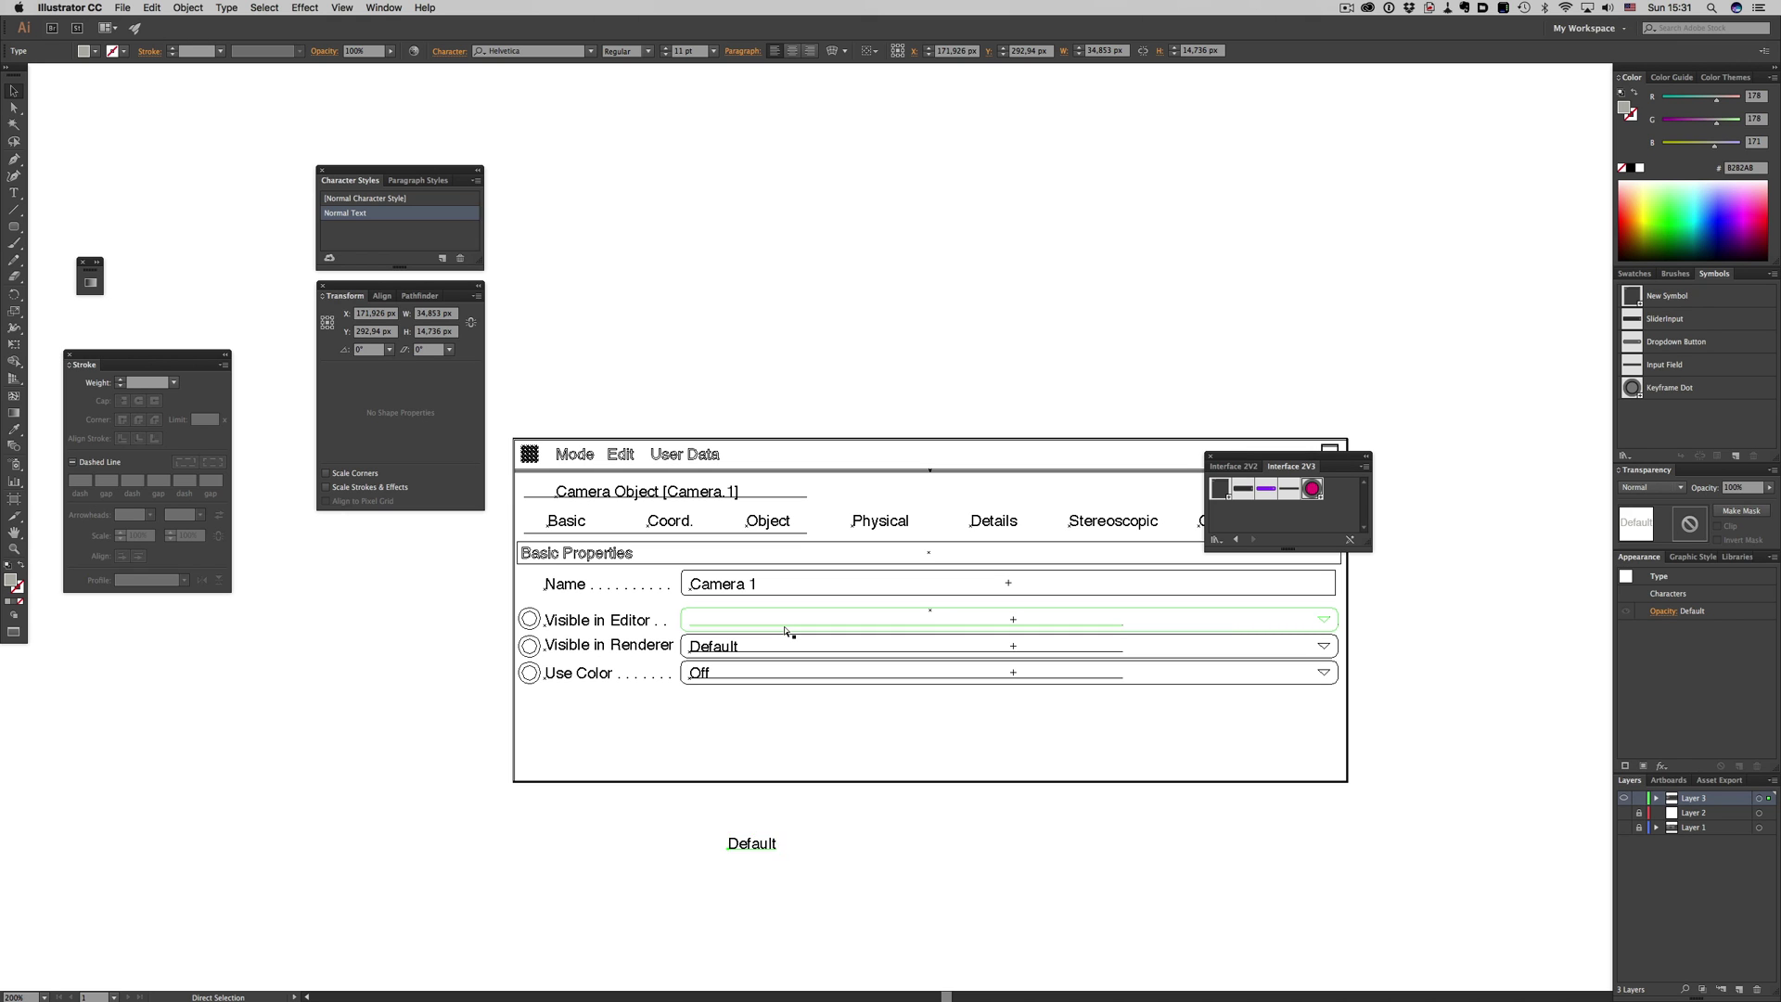
key("super+y")
left_click_drag(759, 850, 722, 628)
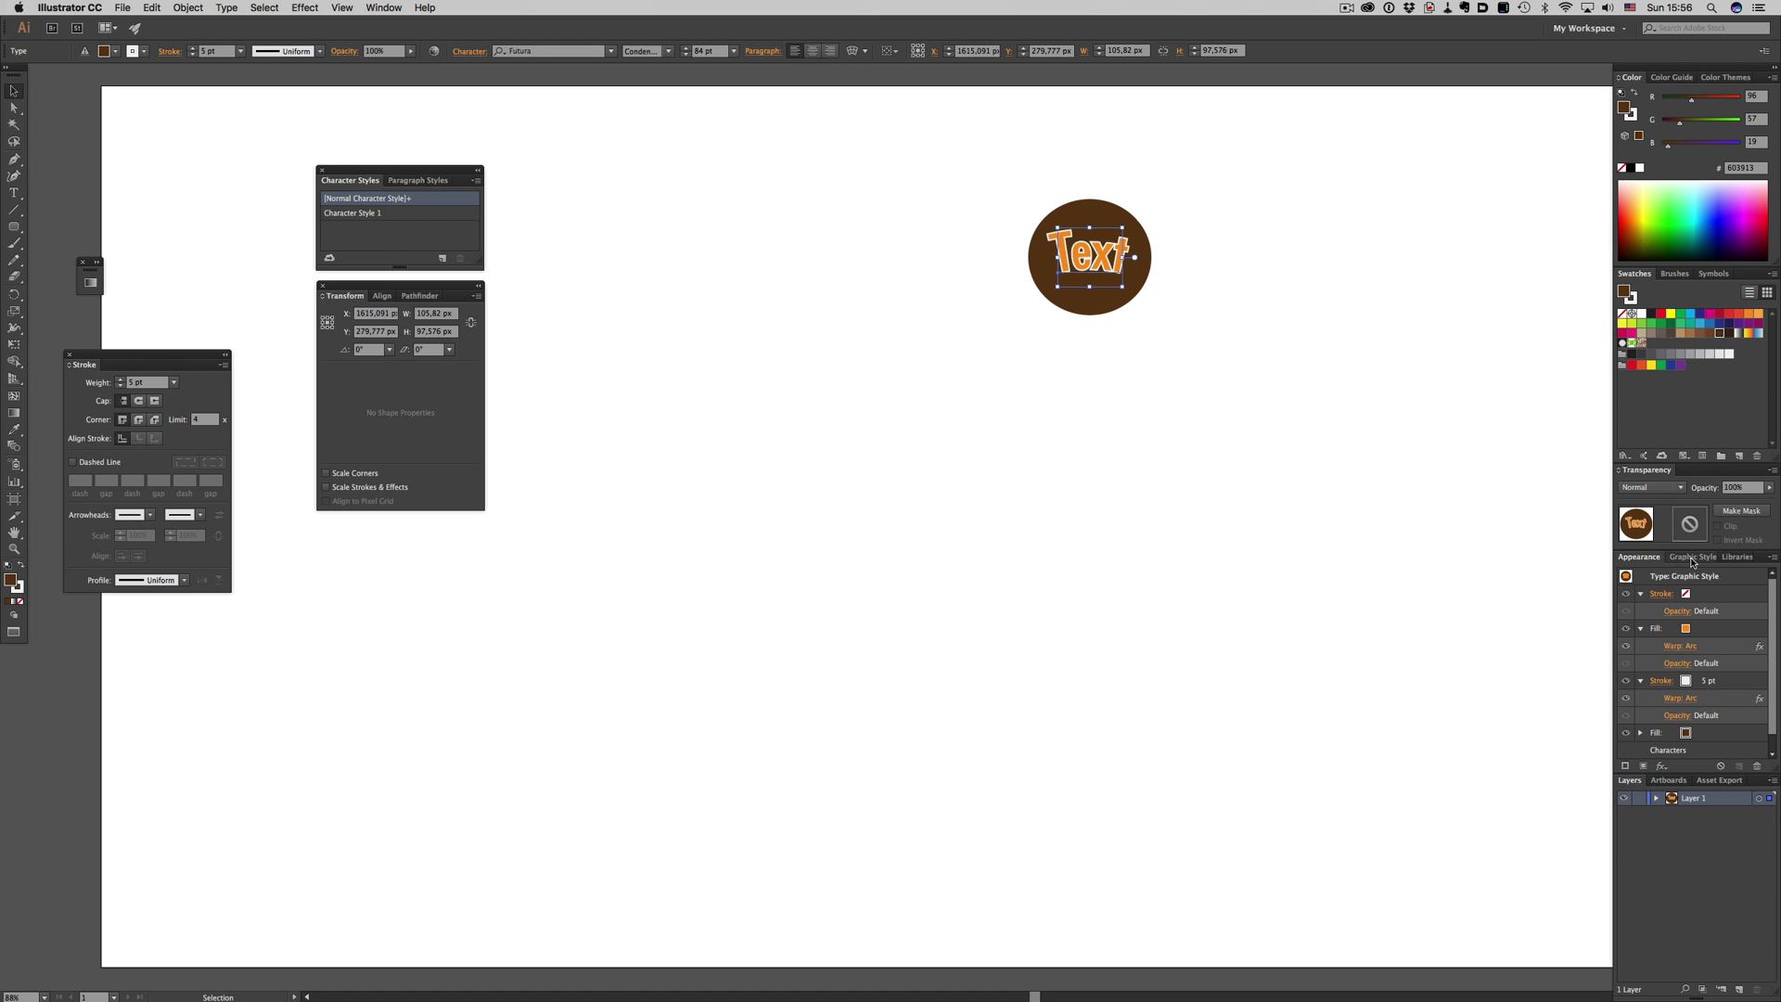
Inspect the saved style by toggling the orange fill and 5 pt white stroke rows
left_click(1692, 557)
left_click(1638, 558)
left_click(1688, 556)
left_click(1644, 558)
left_click_drag(1101, 267, 1171, 334)
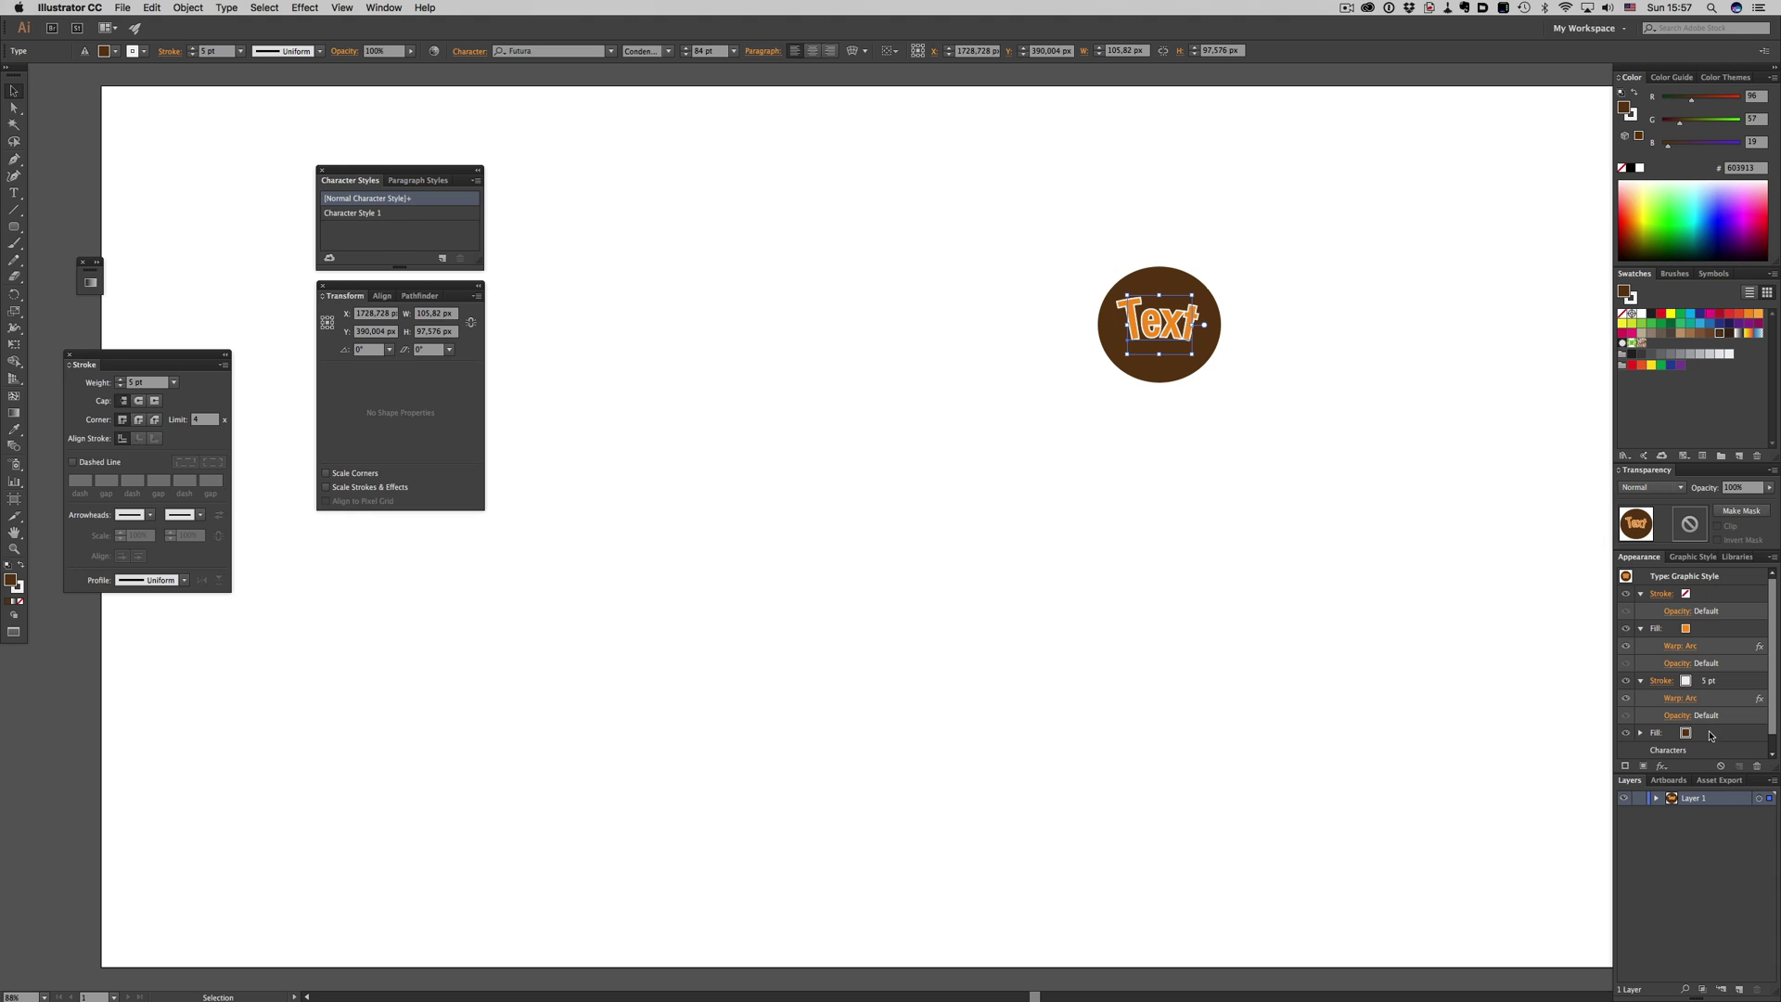
left_click(1626, 628)
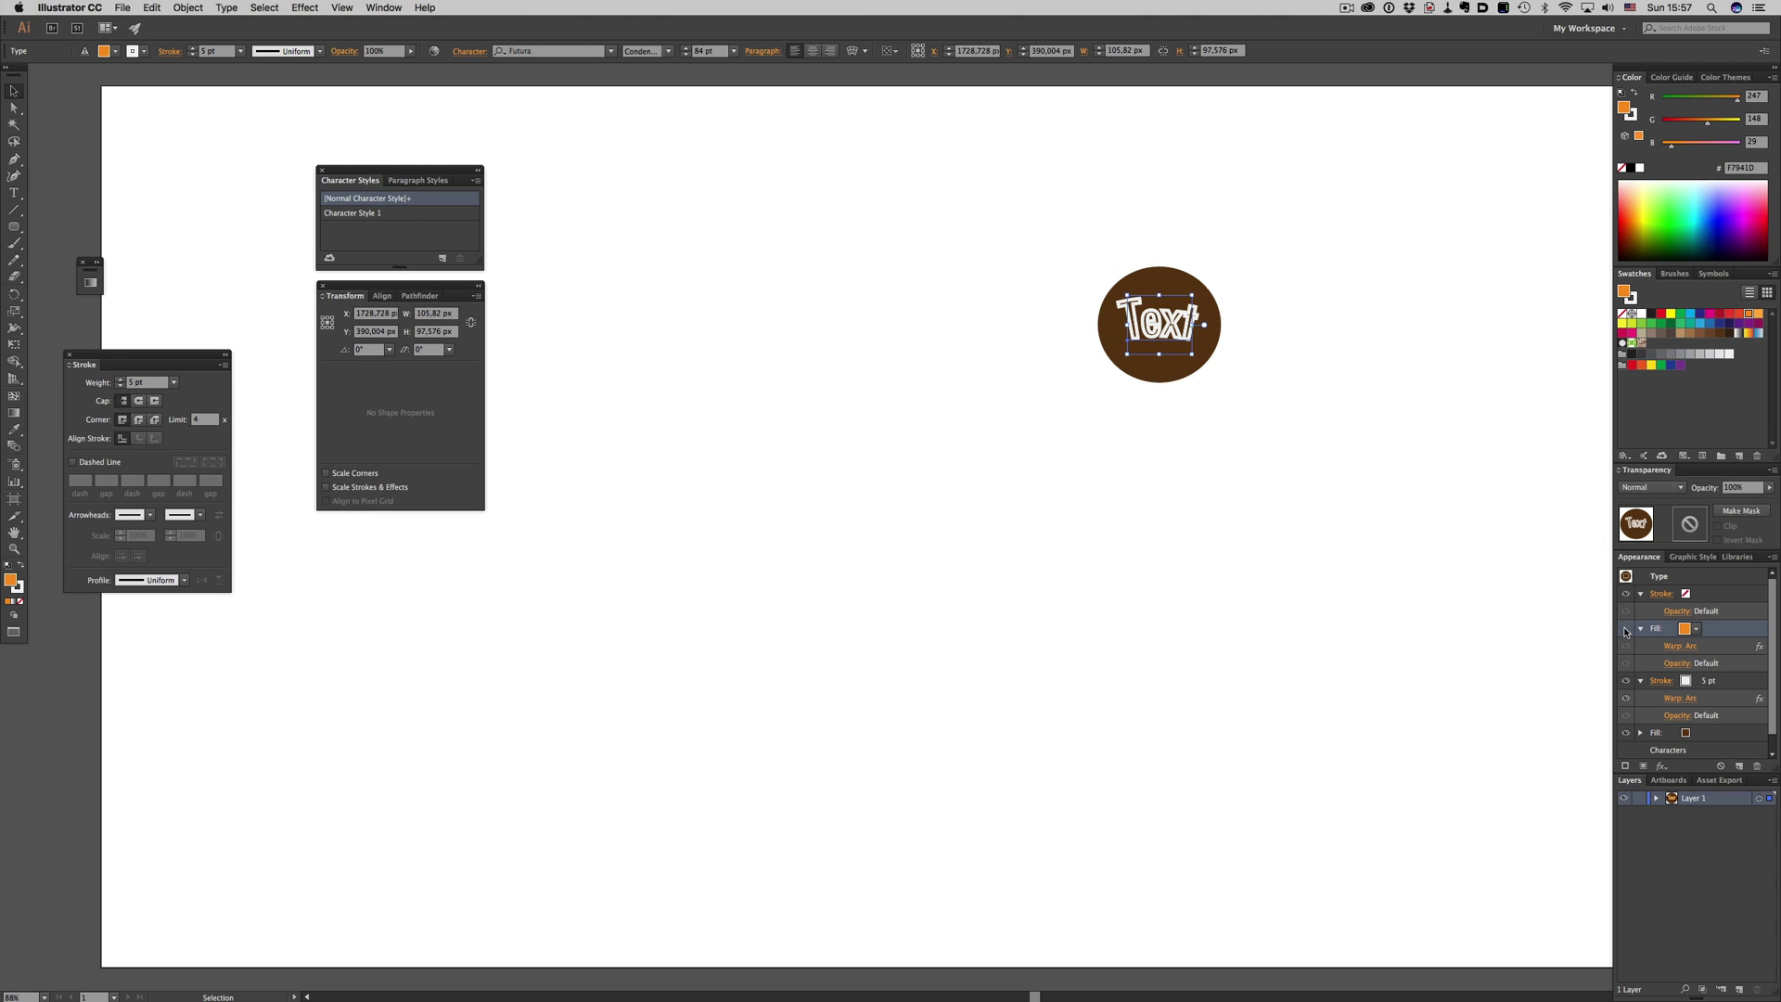
left_click(1625, 681)
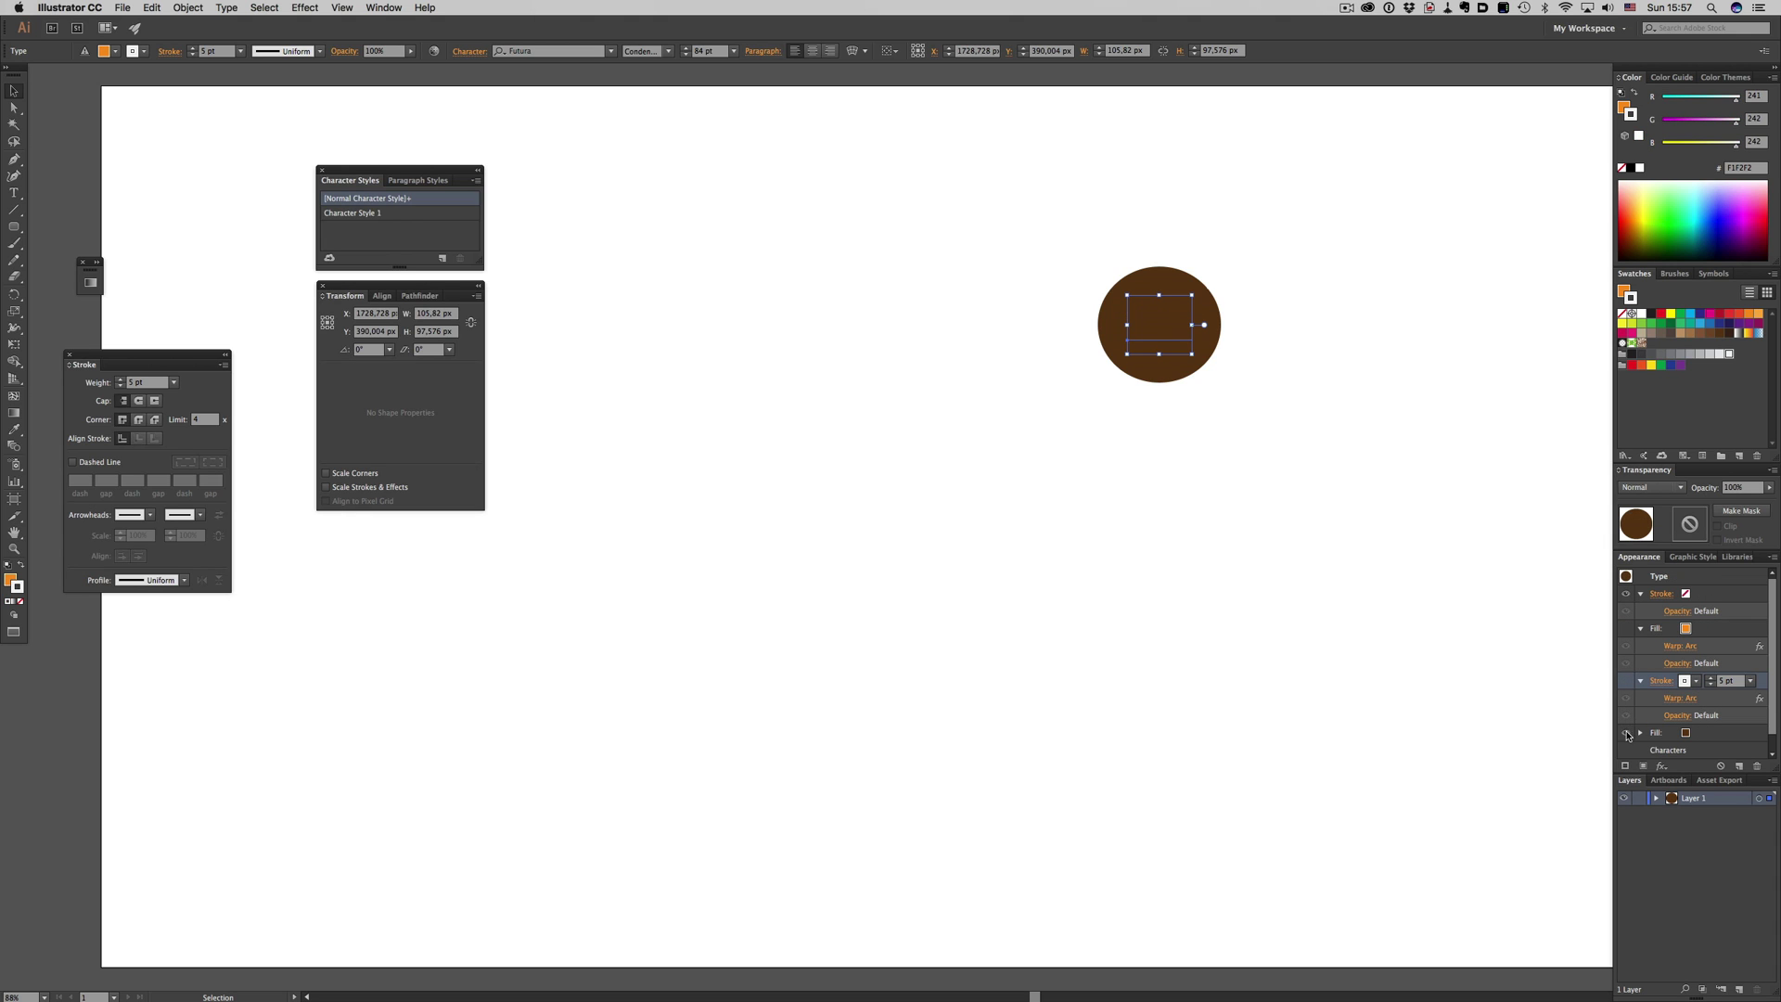
left_click(1629, 731)
left_click(1626, 681)
left_click(1626, 628)
left_click(753, 546)
Create a new 'Text' label with Character Style 1 and the saved graphic style
key("t")
left_click(783, 502)
type("Text")
key("Escape")
left_click(803, 604)
left_click(826, 501)
left_click(397, 213)
left_click(1688, 556)
left_click(1667, 601)
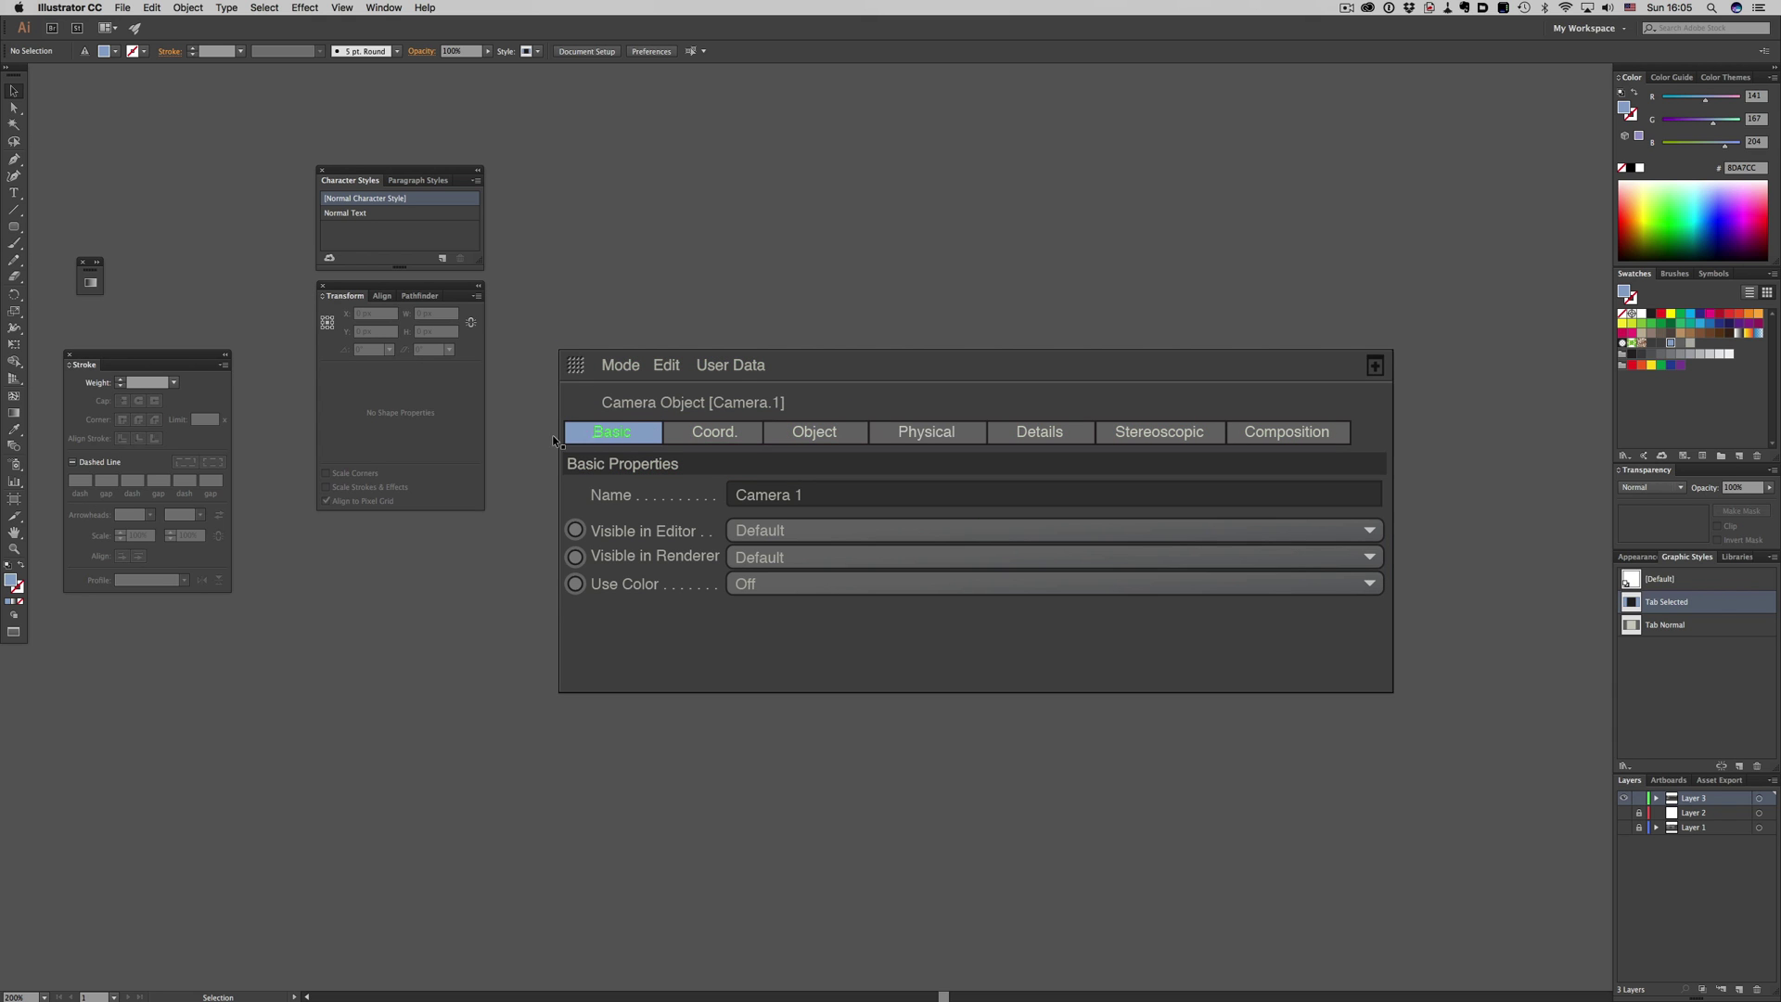
Give the Basic tab the Tab Normal style and Coord. the Tab Selected style
left_click(612, 432)
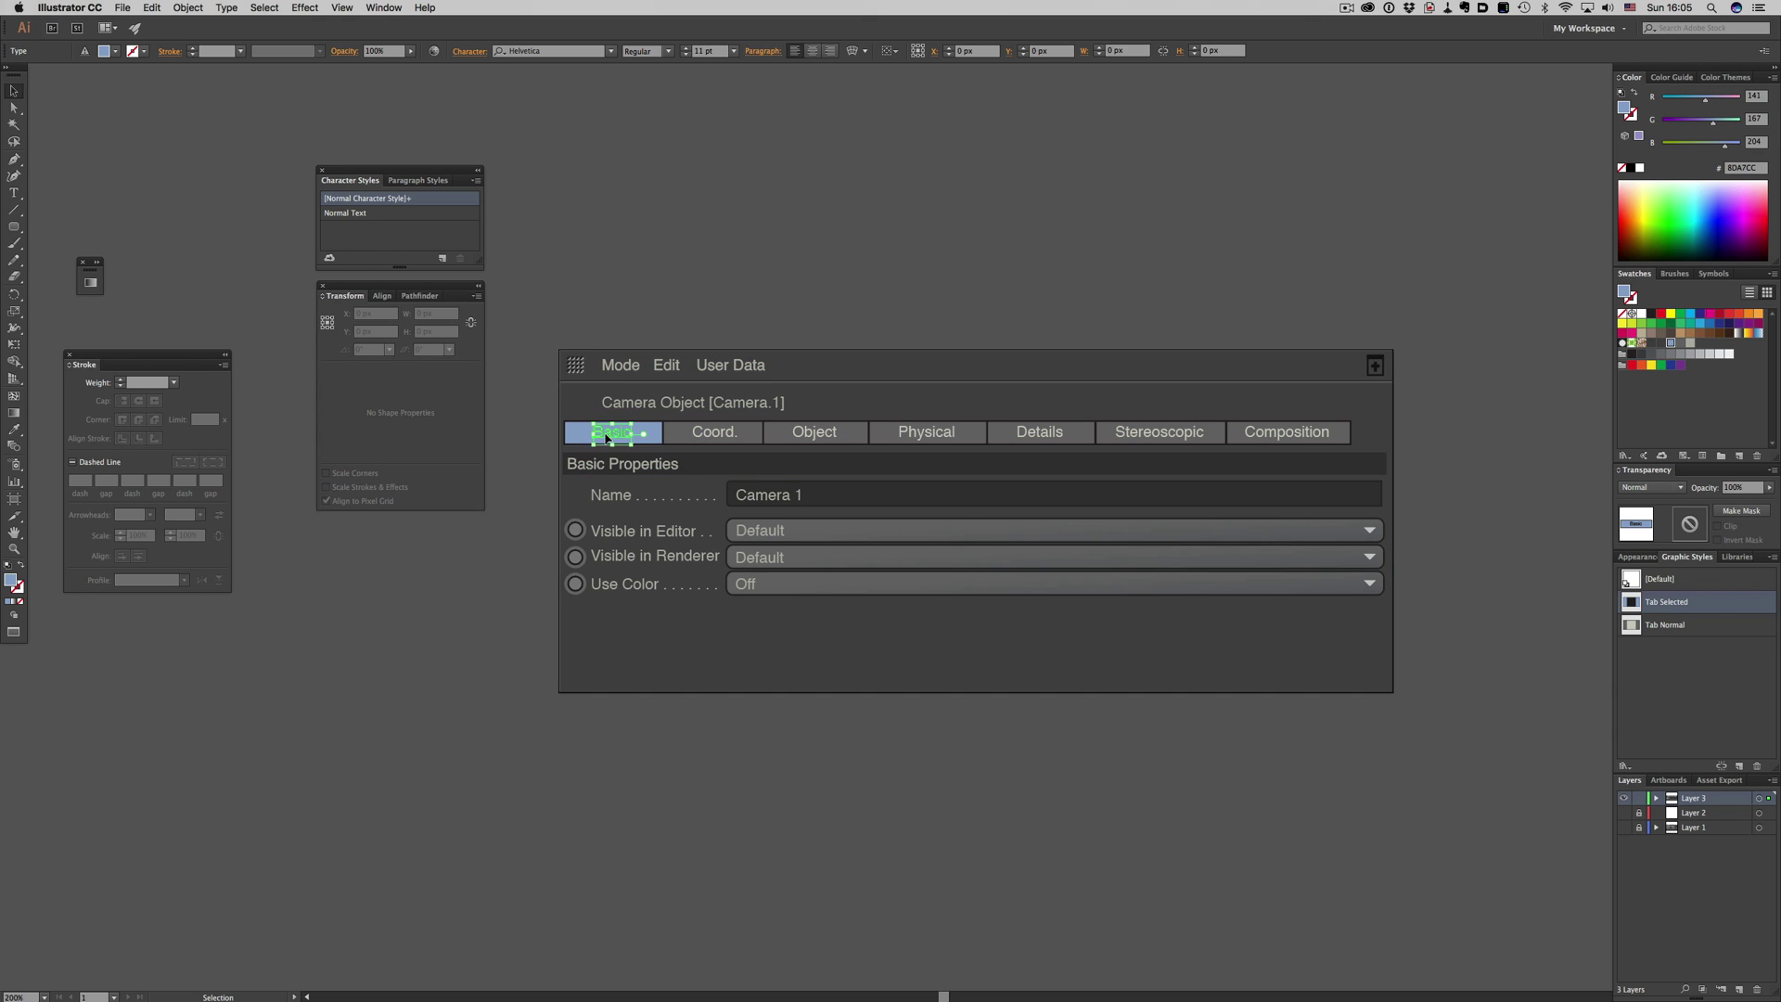
left_click(1700, 628)
left_click(715, 432)
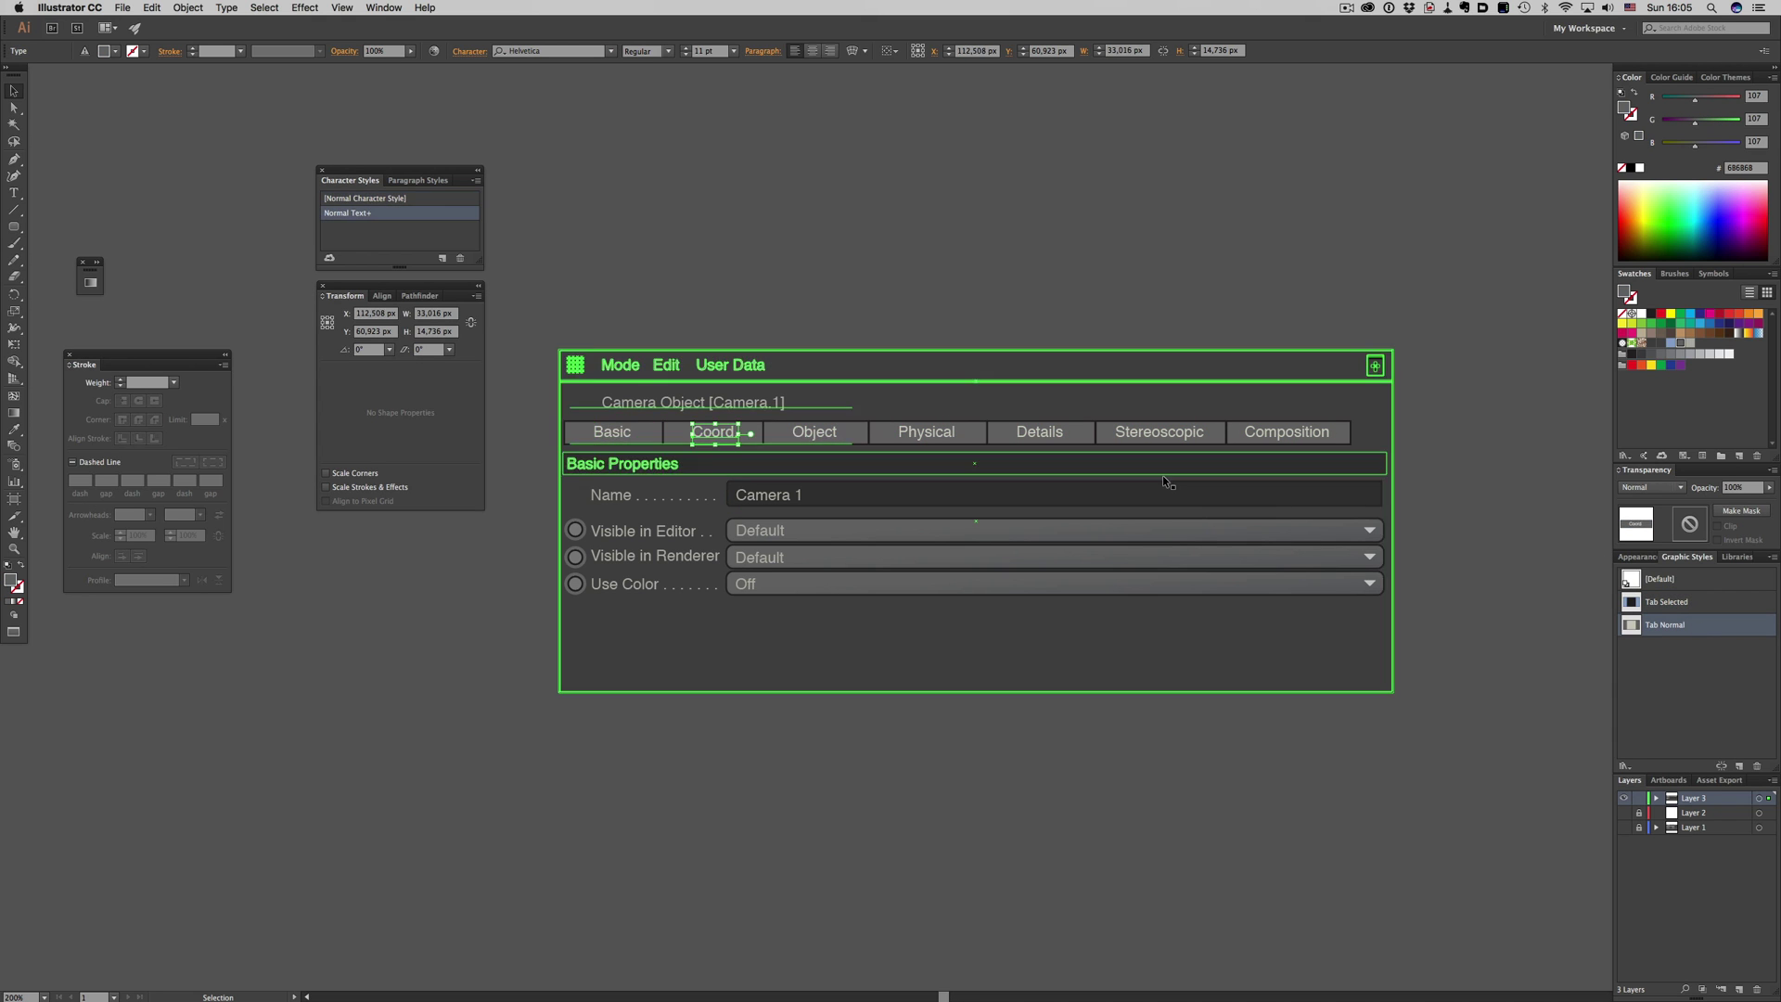
left_click(1666, 601)
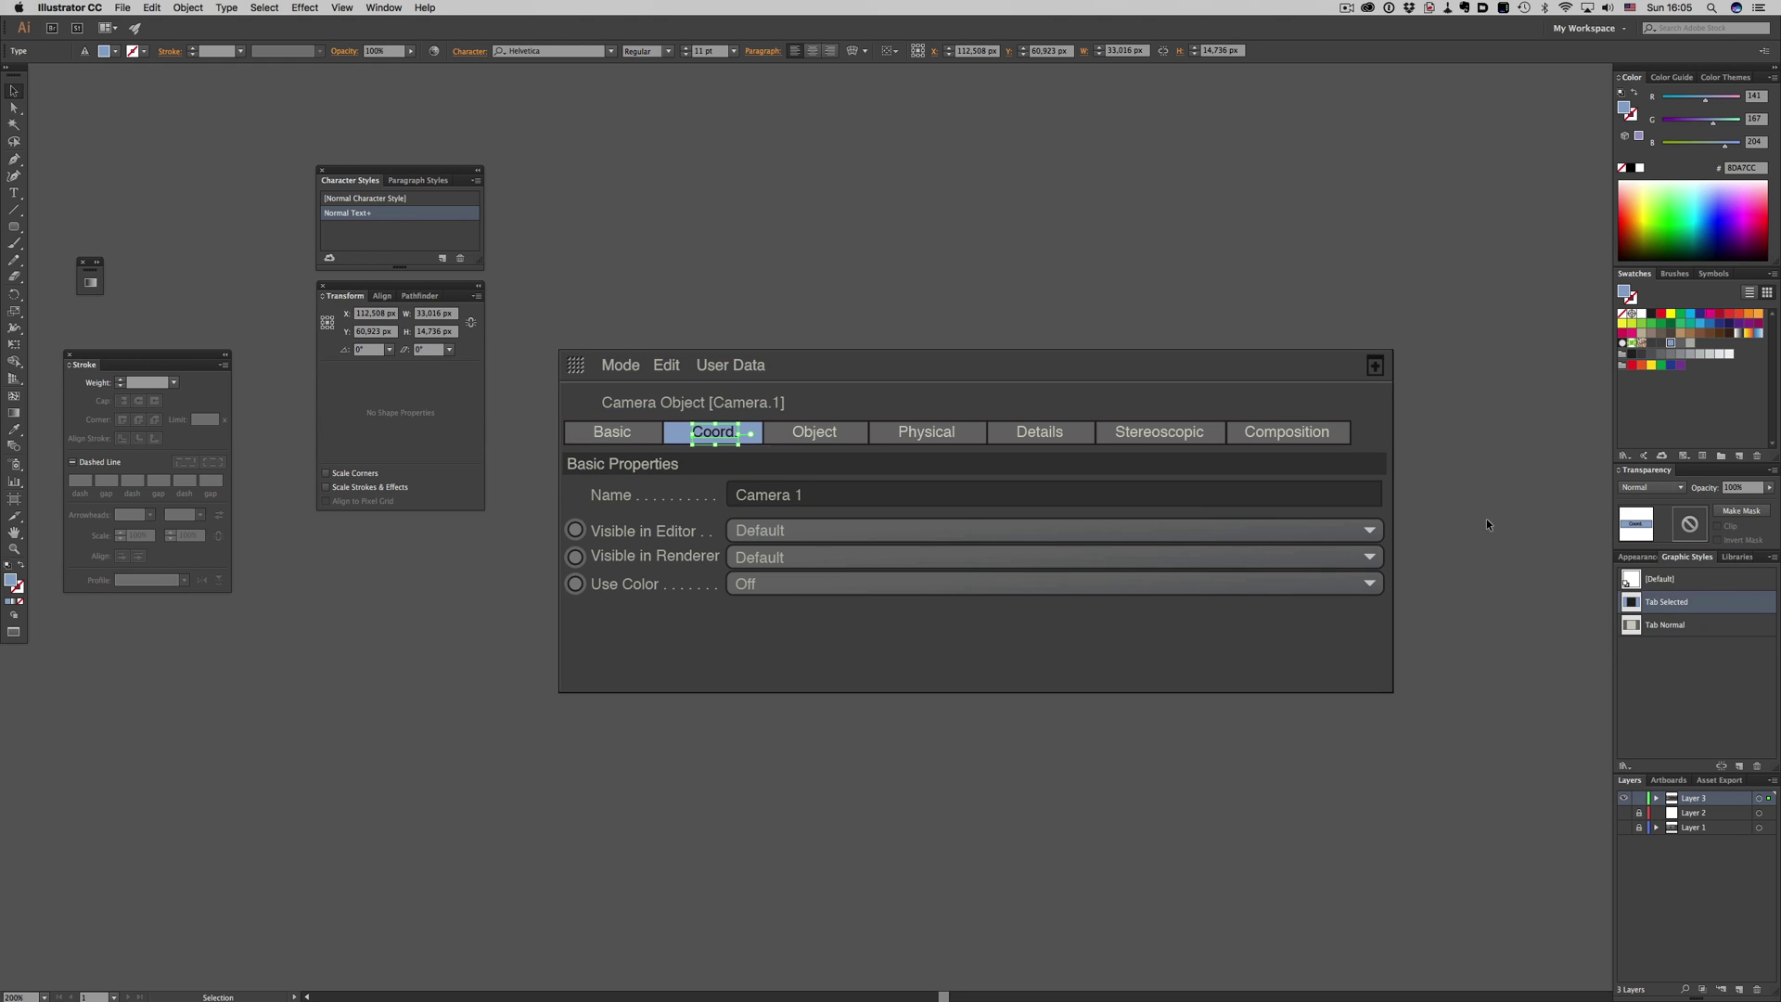
Rename the Composition tab label to 'Composition Long'
left_click(1375, 445)
double_click(1324, 436)
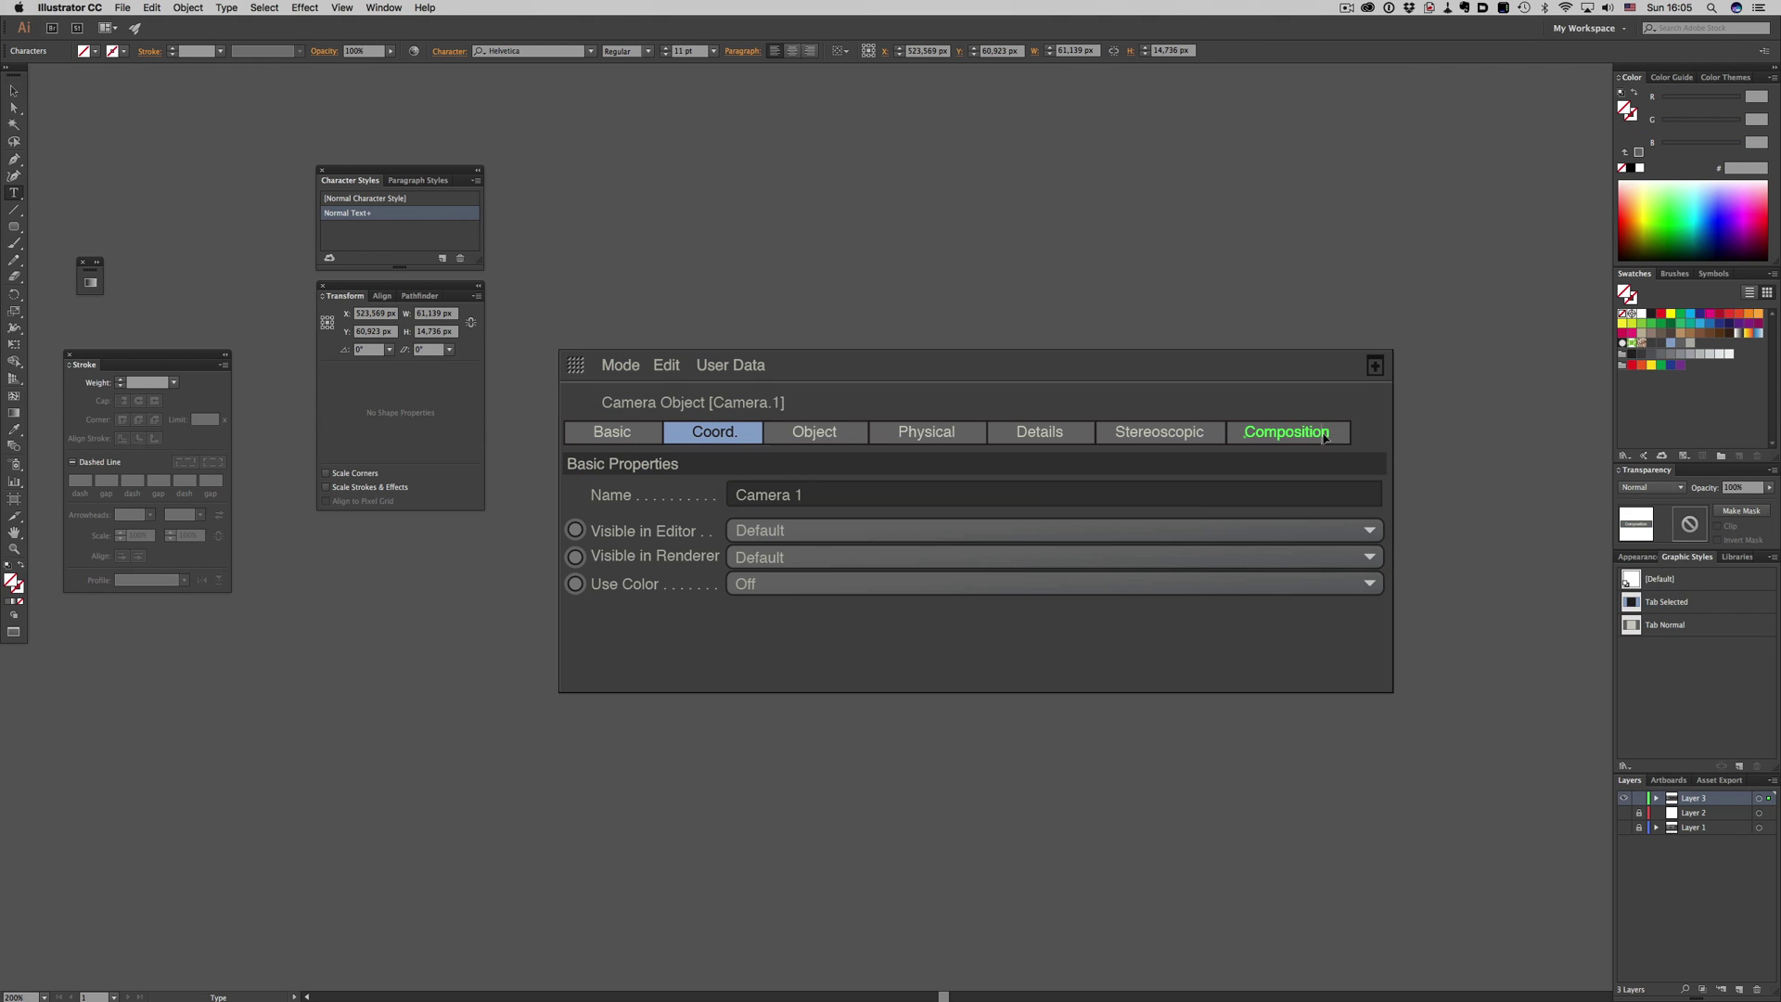
type("Long")
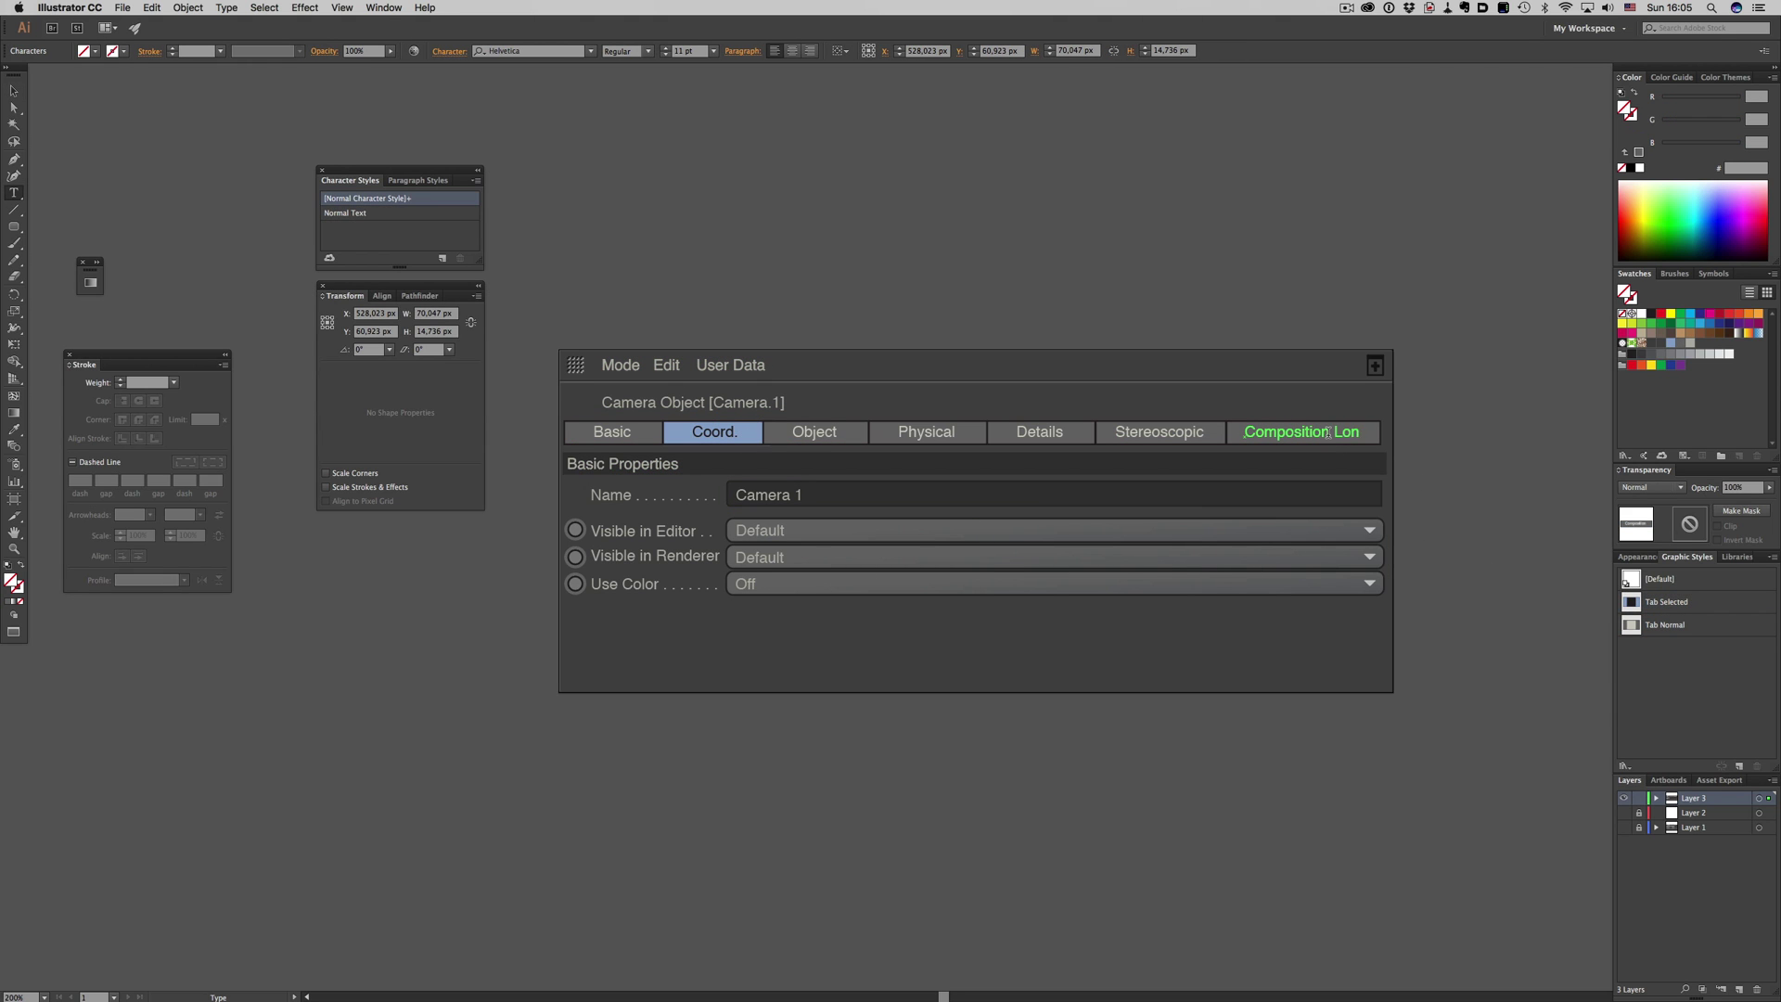
left_click(1299, 312, "super")
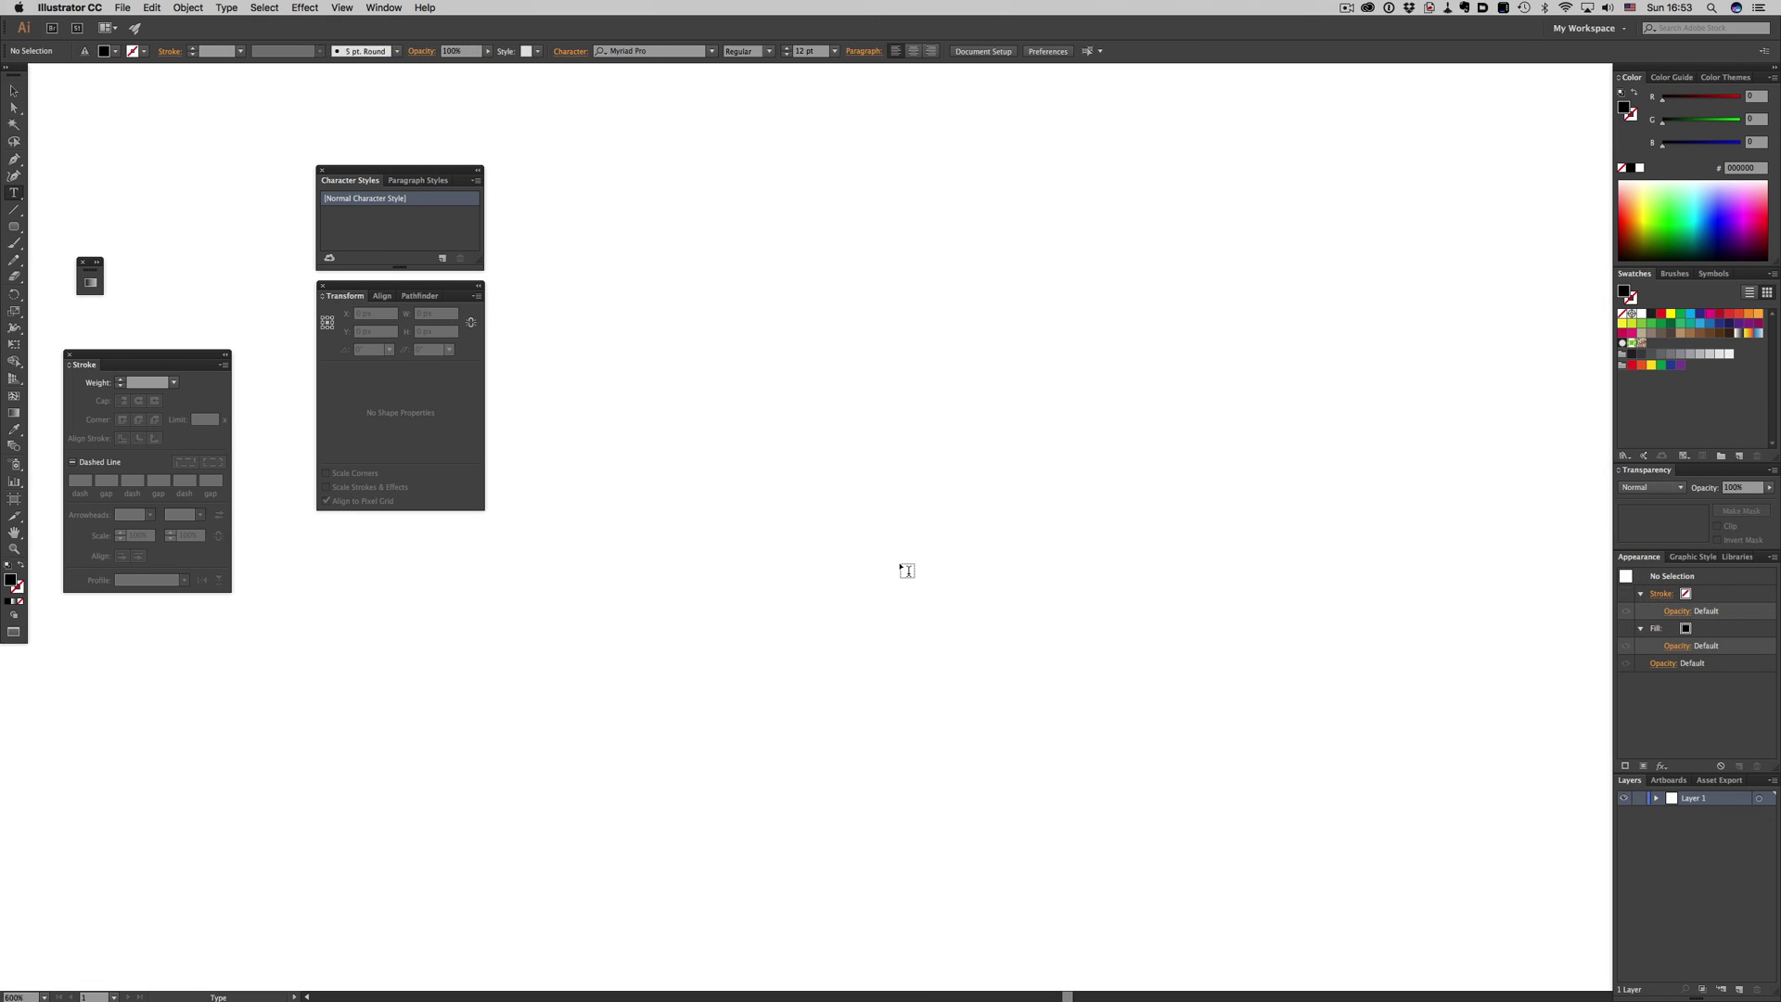
Add a 'Dummy Text' label set in Helvetica at 11 pt
left_click(900, 561)
type("Dummy Text")
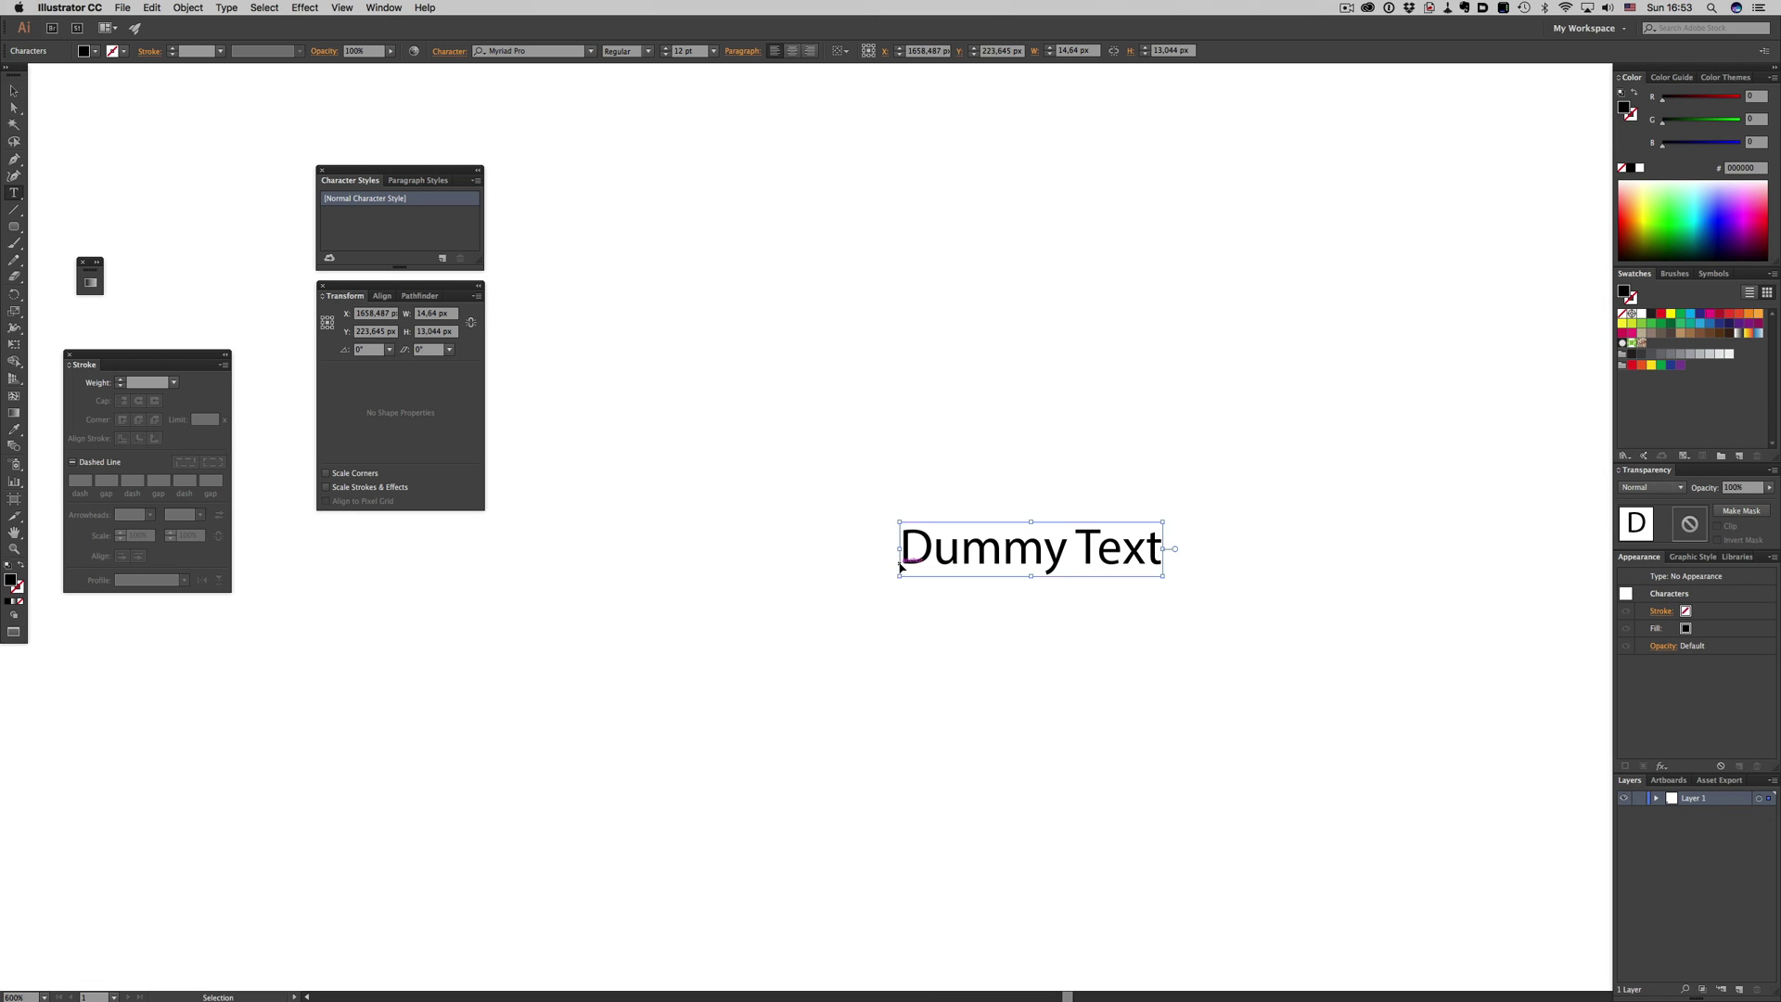
key("Escape")
left_click(492, 51)
type("Helvetica")
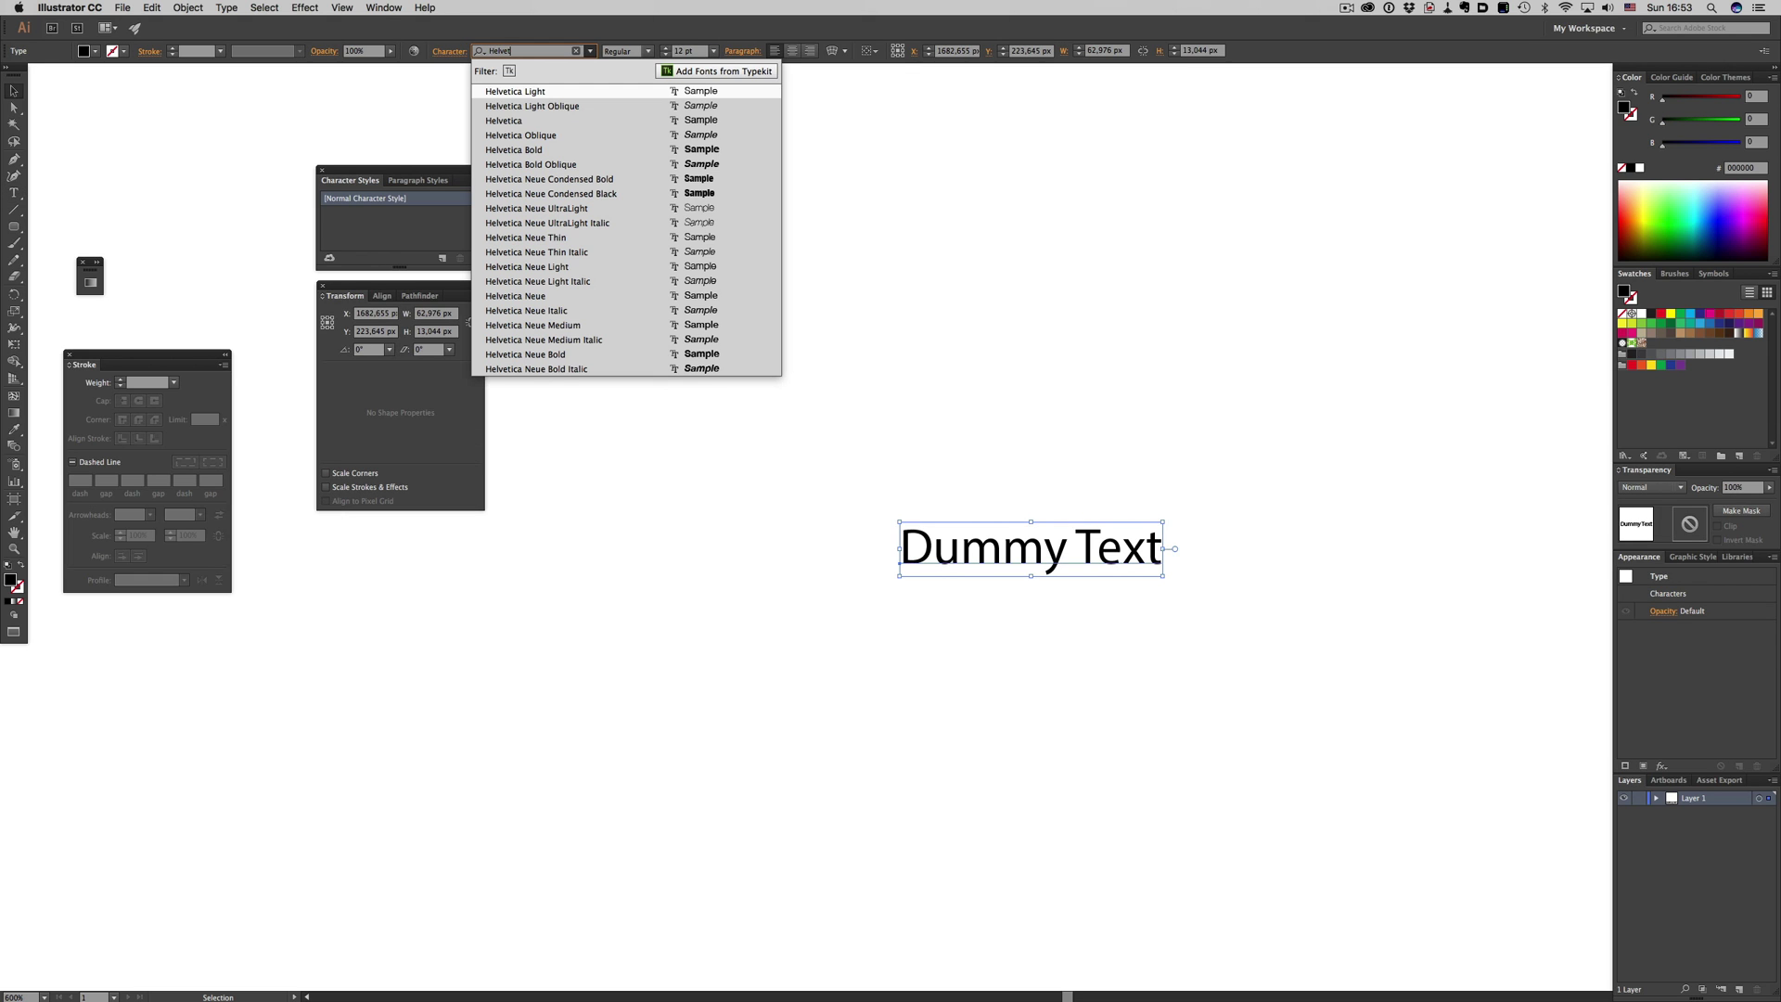
key("Return")
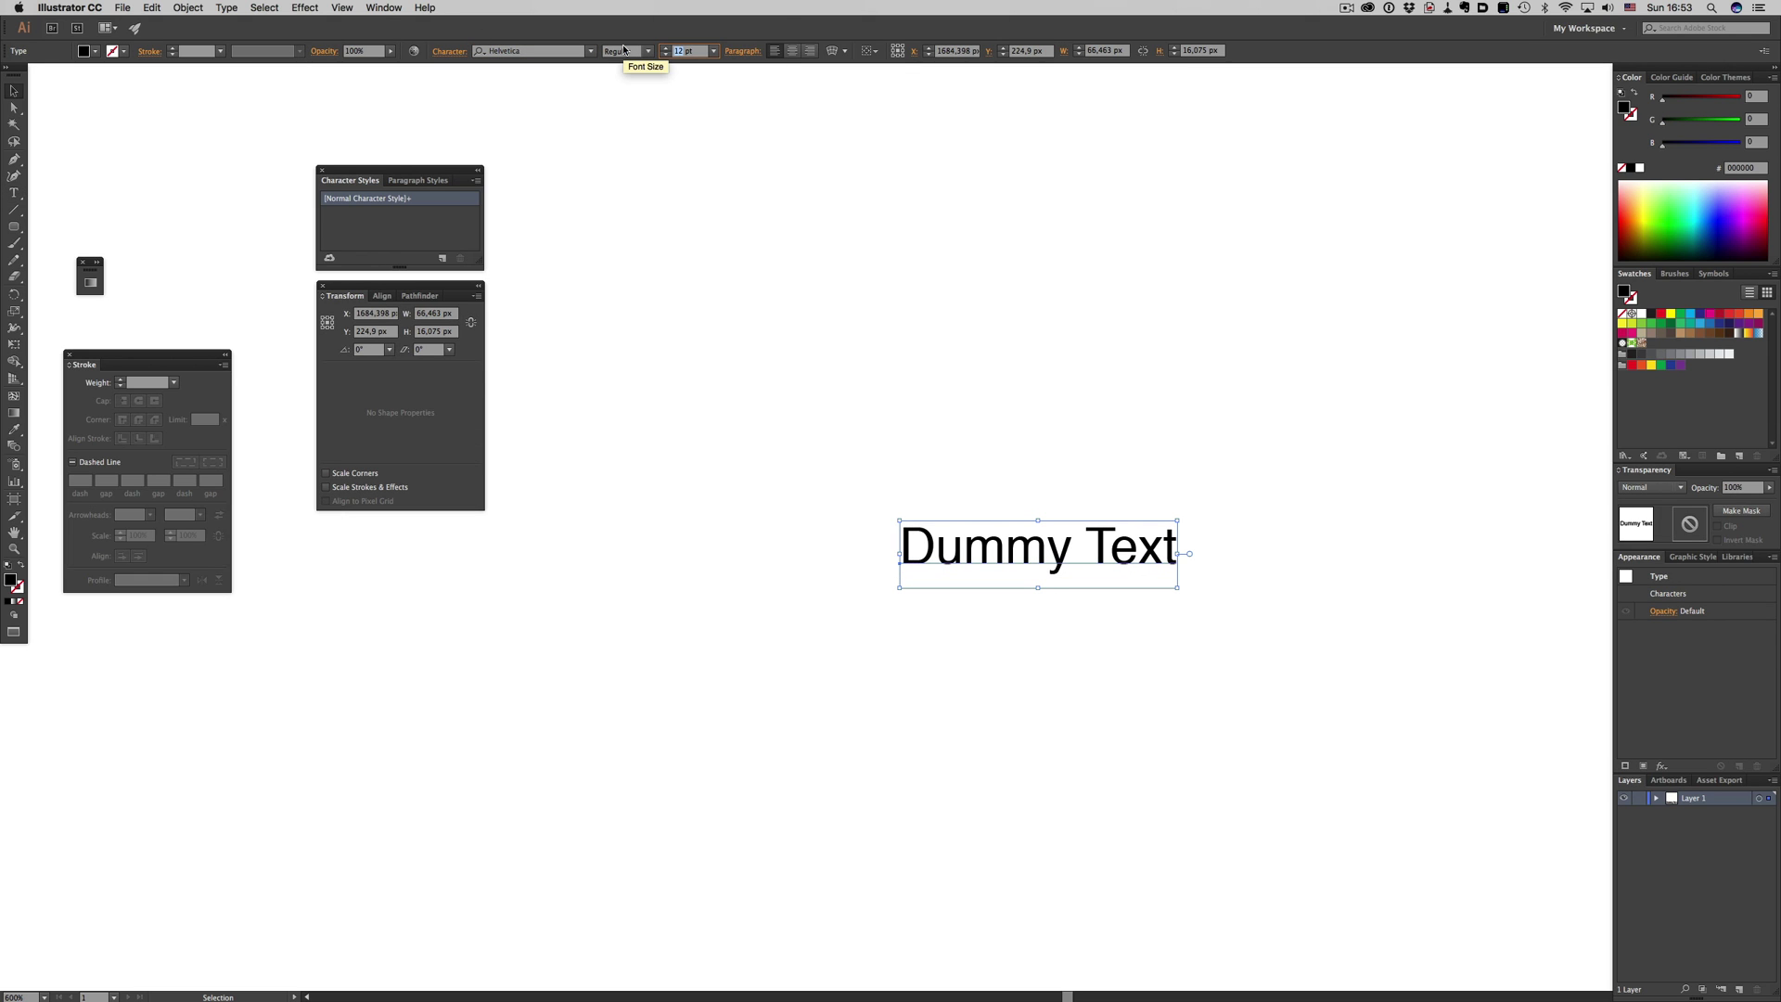
left_click(665, 54)
Colour the Dummy Text grey B2B2AB (R 178, G 178, B 171)
type("178")
key("Tab")
type("178")
key("Tab")
type("171")
key("Return")
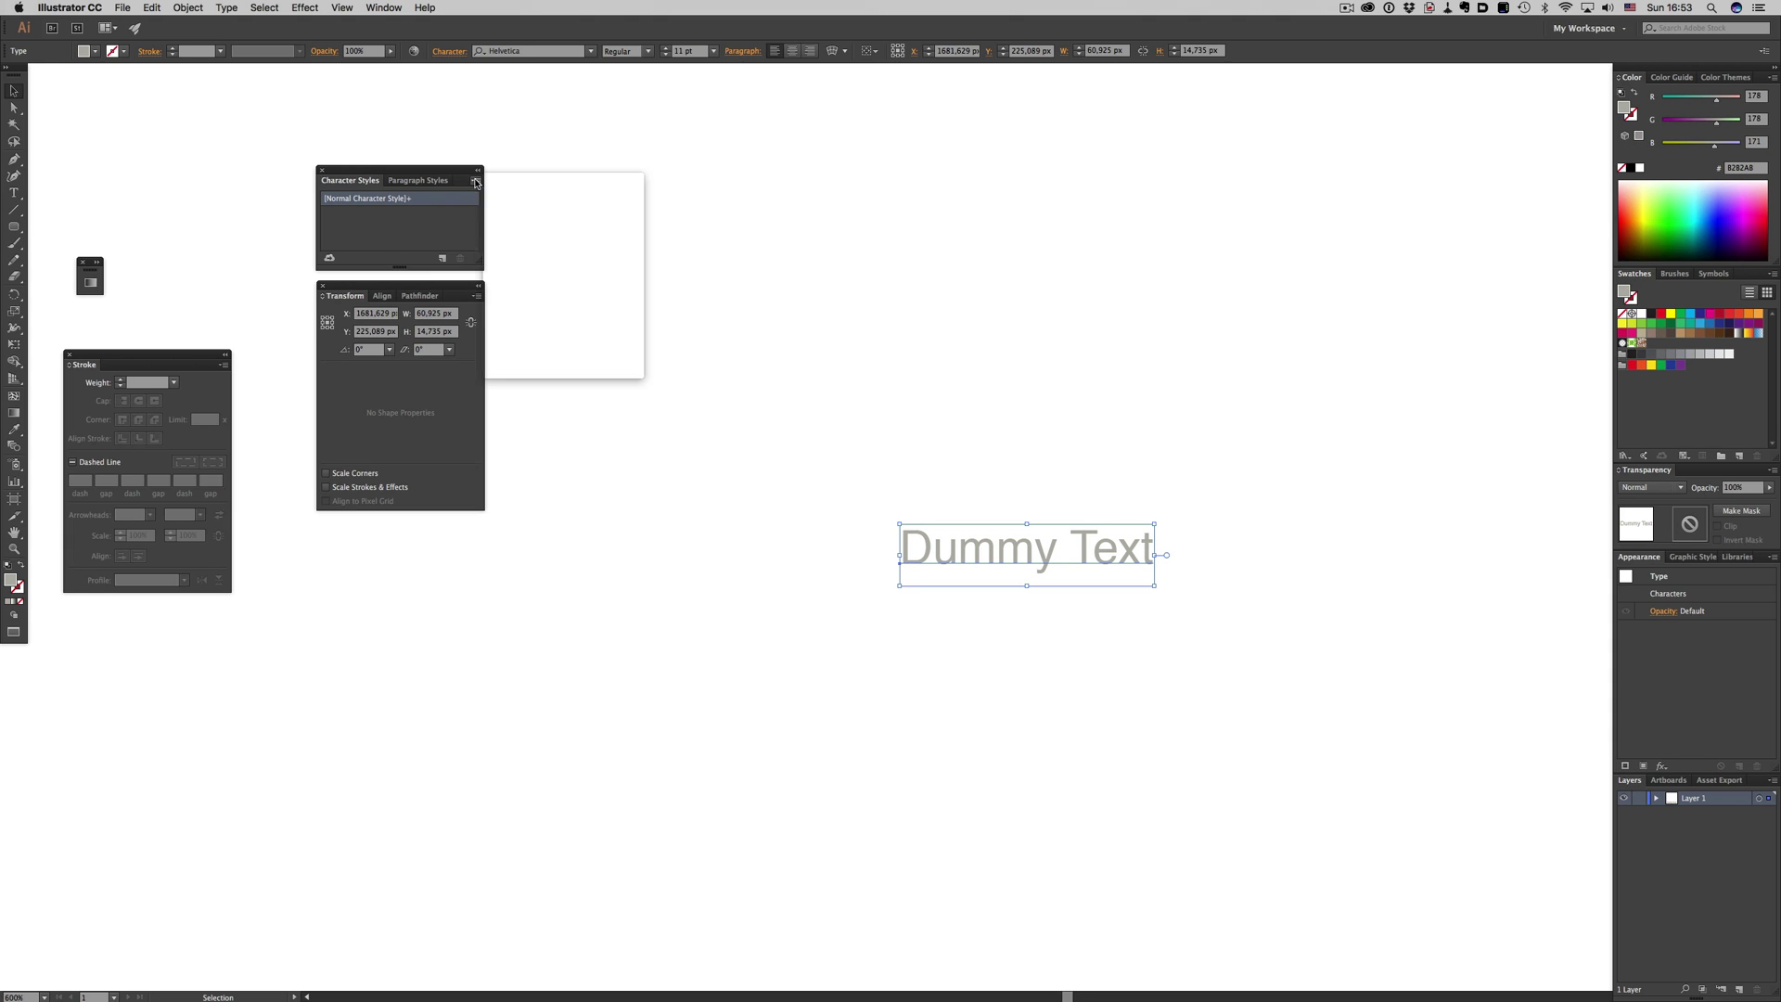
Save the text's look as a new character style named 'Tab Text'
left_click(476, 180)
left_click(514, 181)
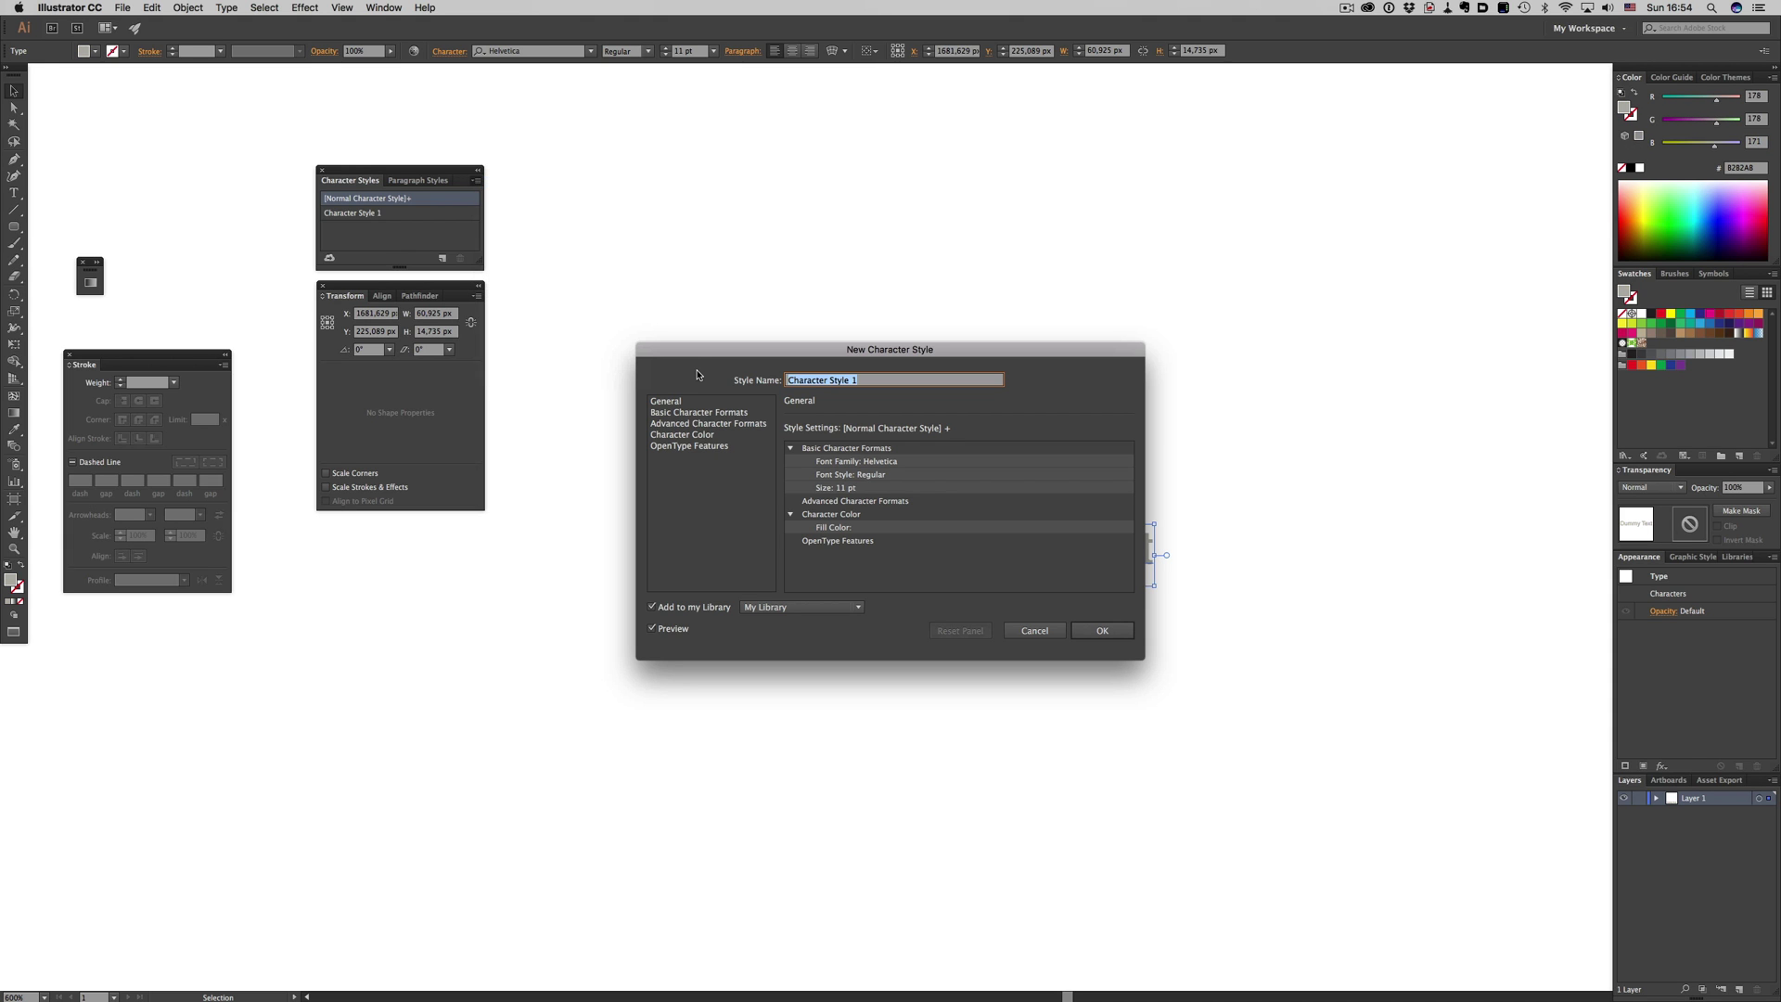
type("Base Tex")
key("super+a")
type("Tab Text")
key("Return")
left_click(791, 449)
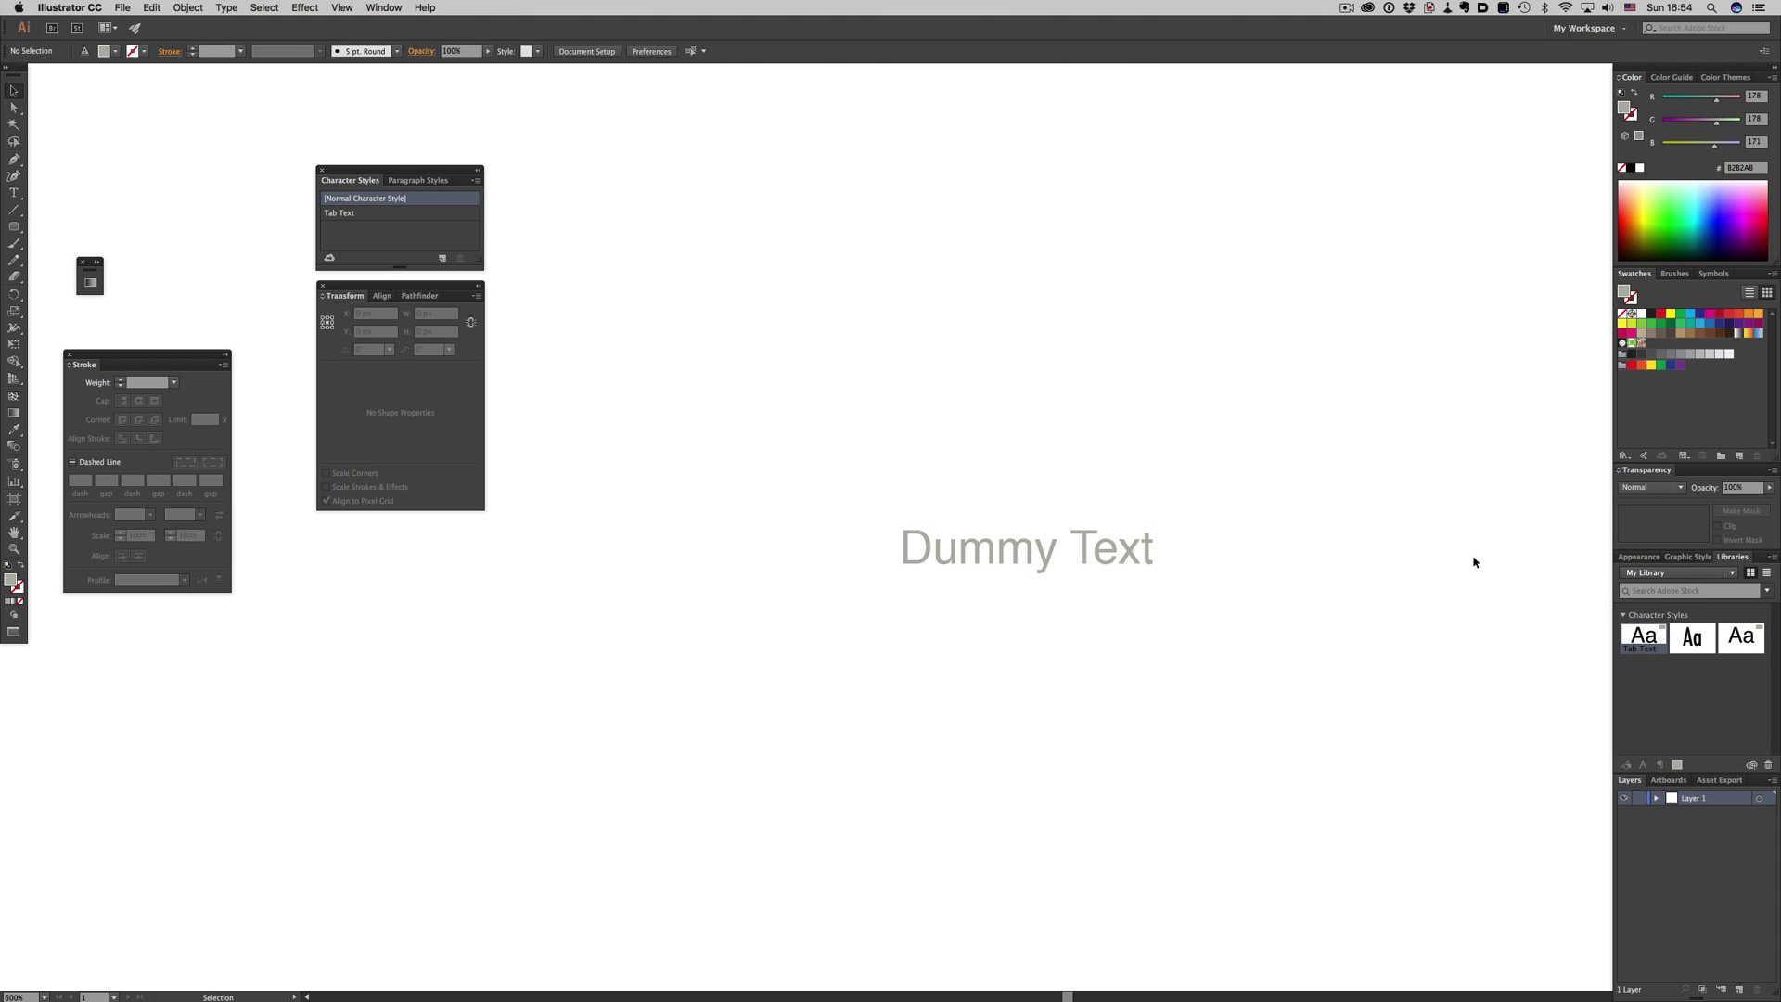
left_click(1633, 558)
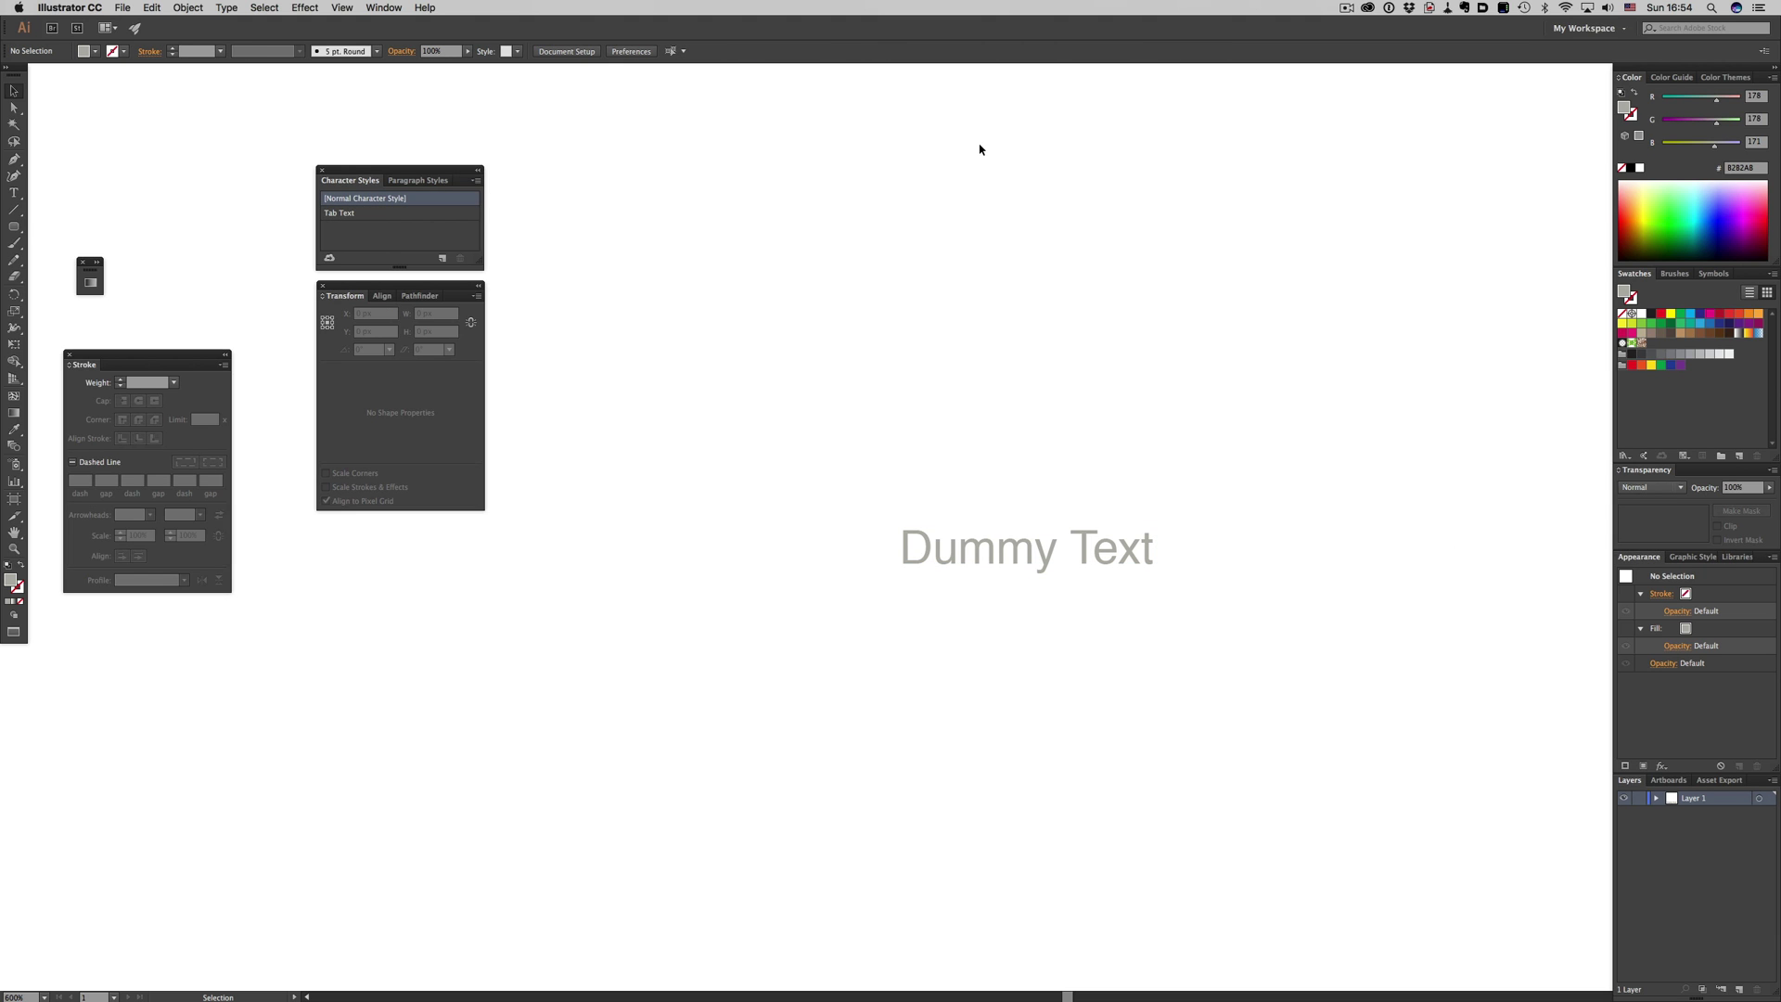
Select the Basic label and turn on both fills and the top stroke for a dark grey box with a black outline
left_click_drag(965, 142, 1553, 403)
left_click(1639, 593)
left_click(1640, 610)
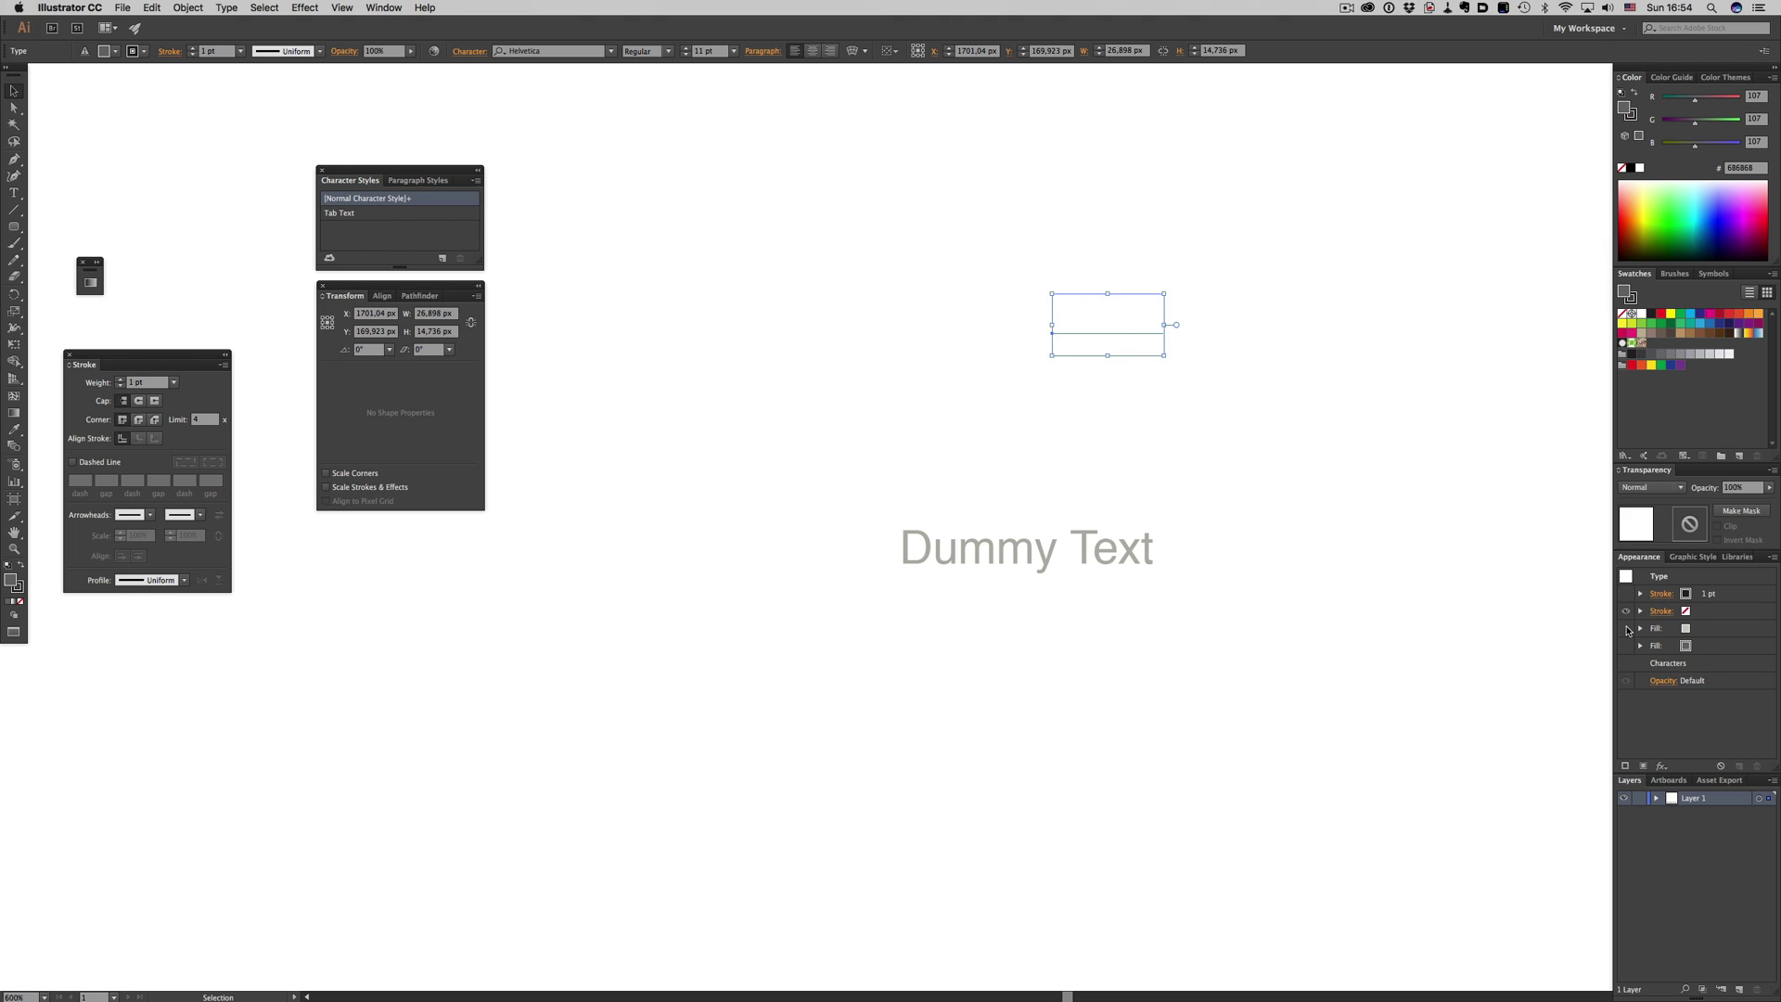
left_click(1627, 628)
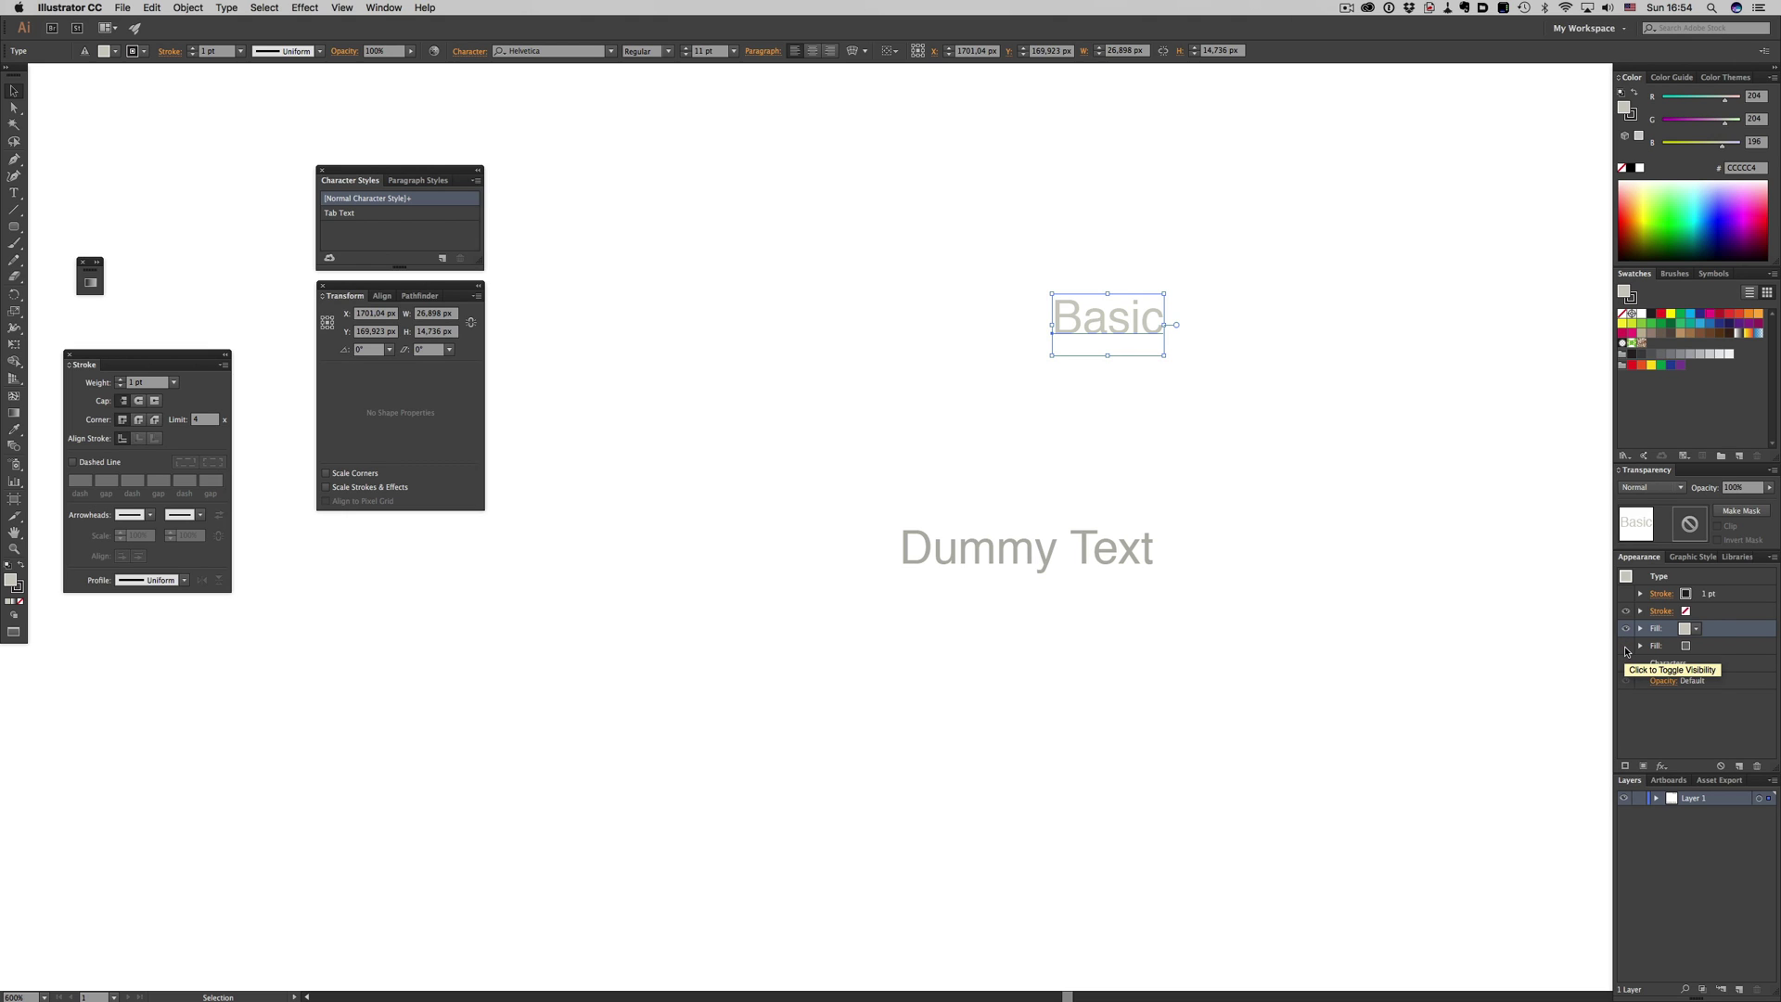
left_click(1626, 647)
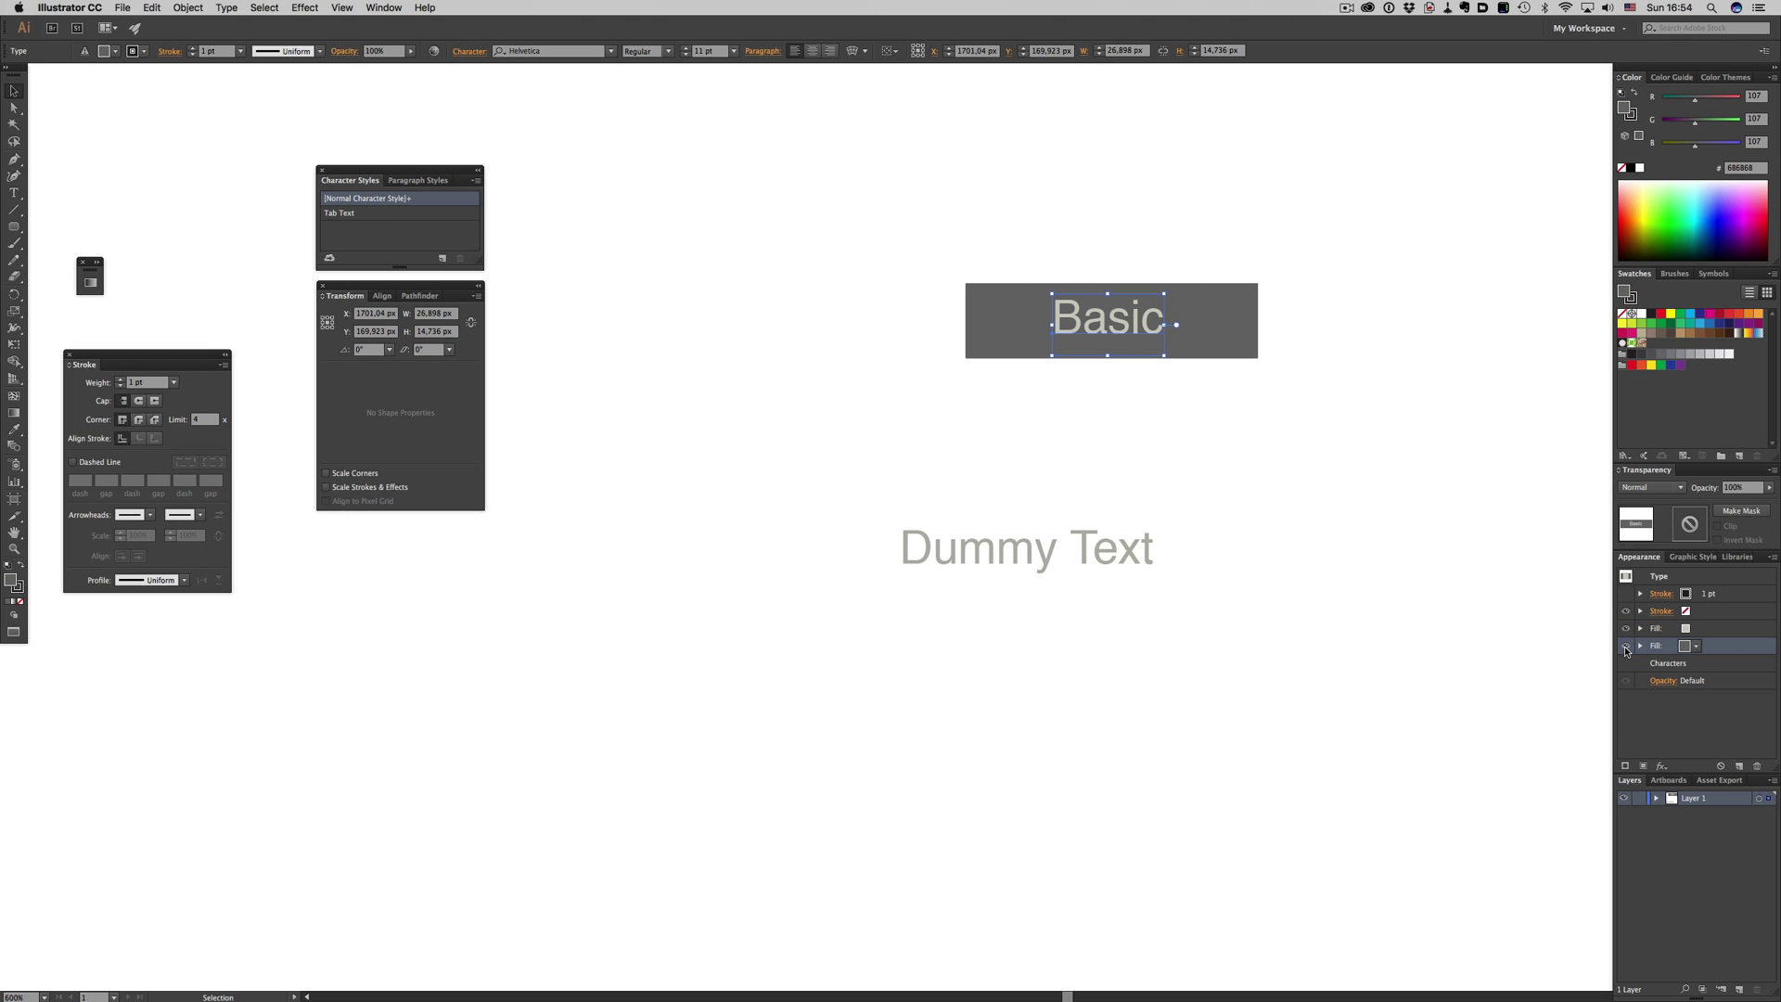
left_click(1625, 595)
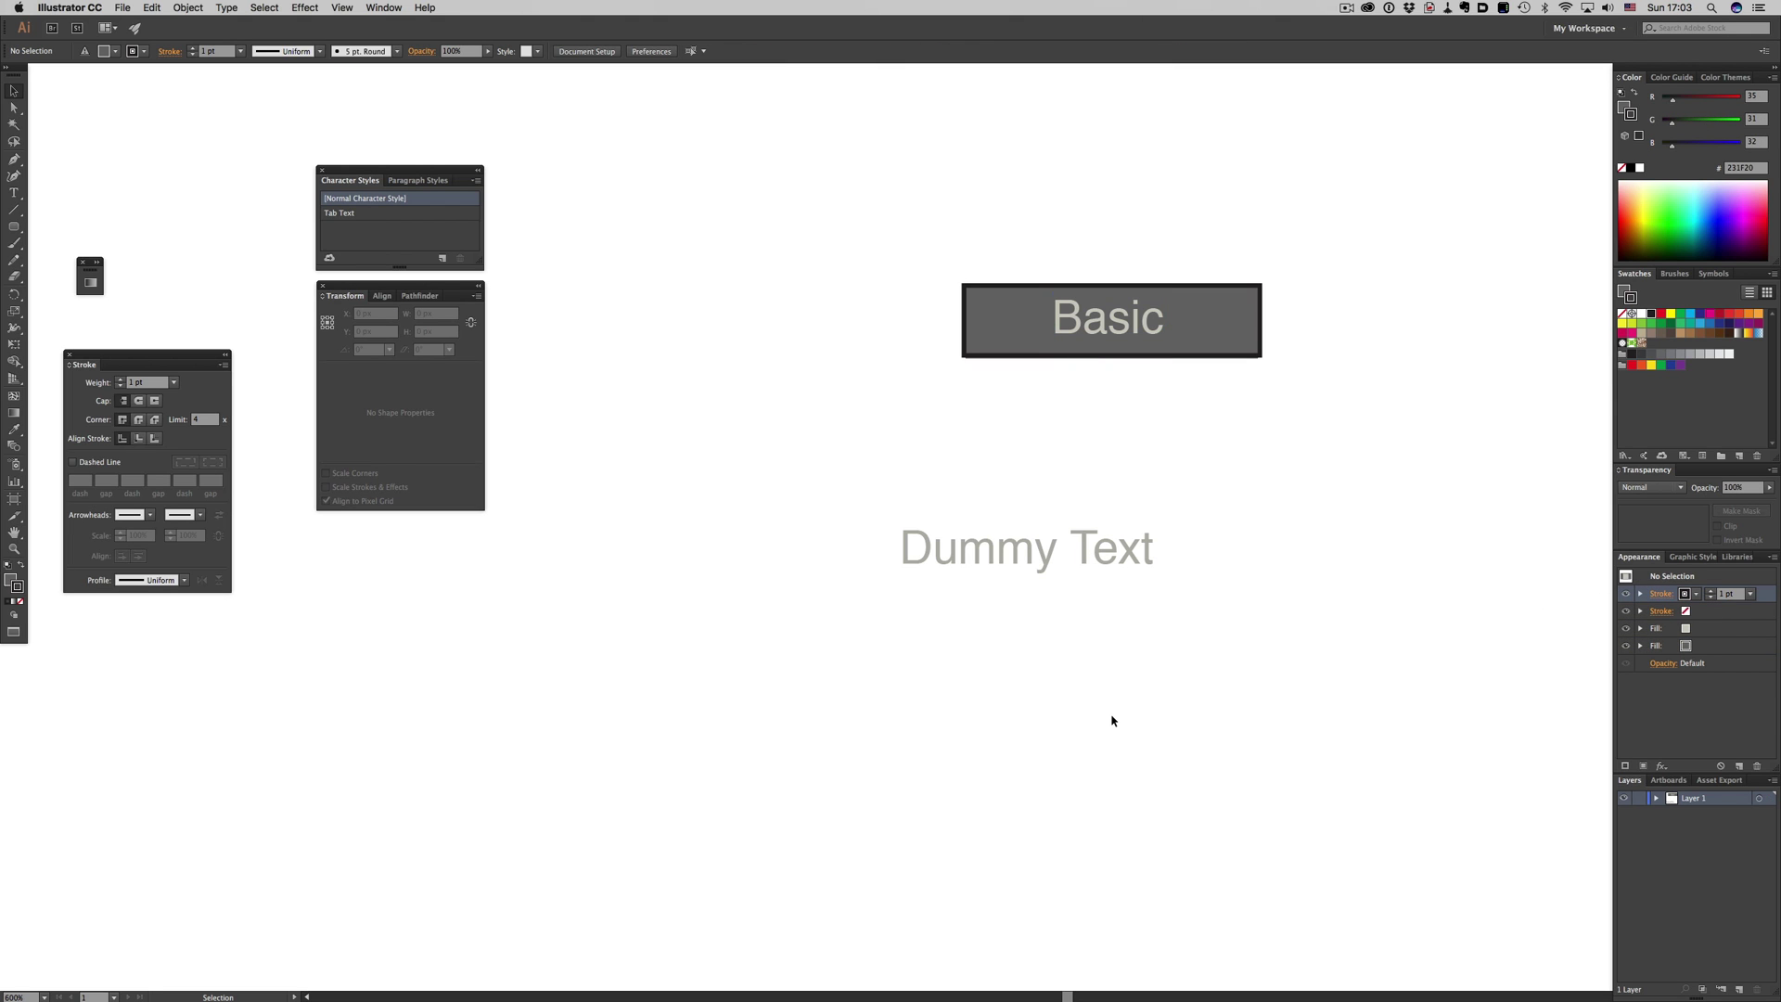
Set the Dummy Text characters' fill to None, then reselect the whole type object
left_click(1122, 560)
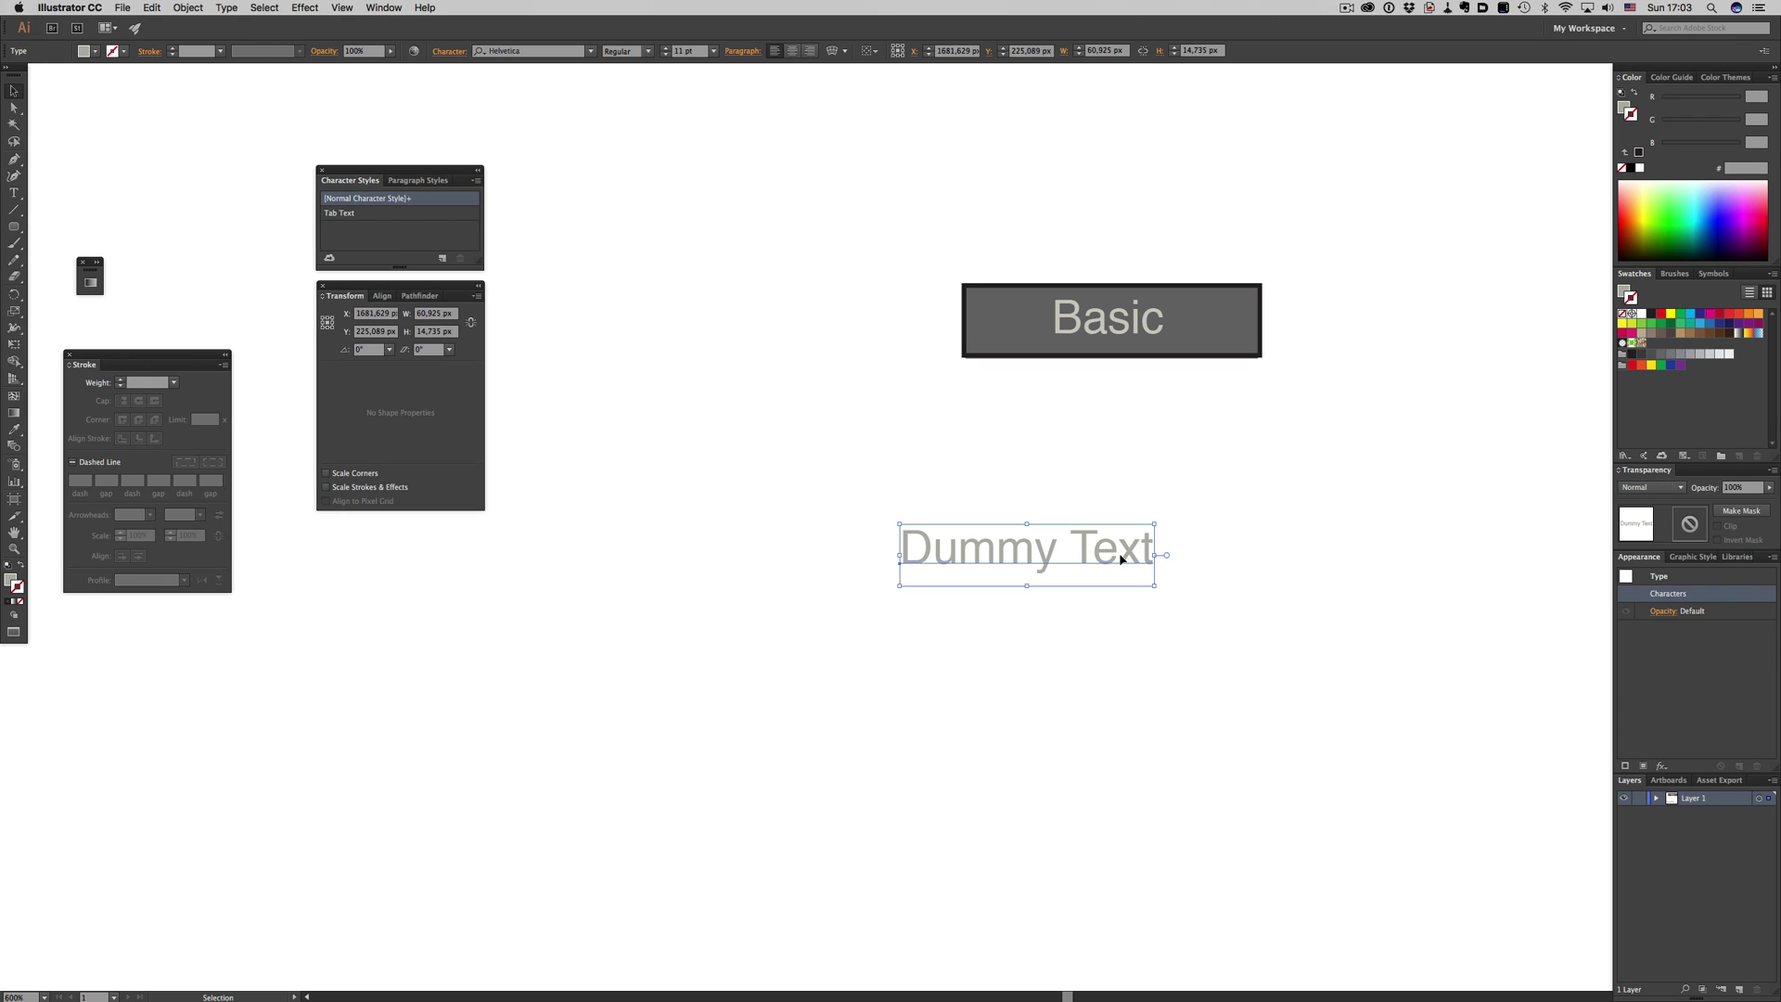
double_click(1714, 596)
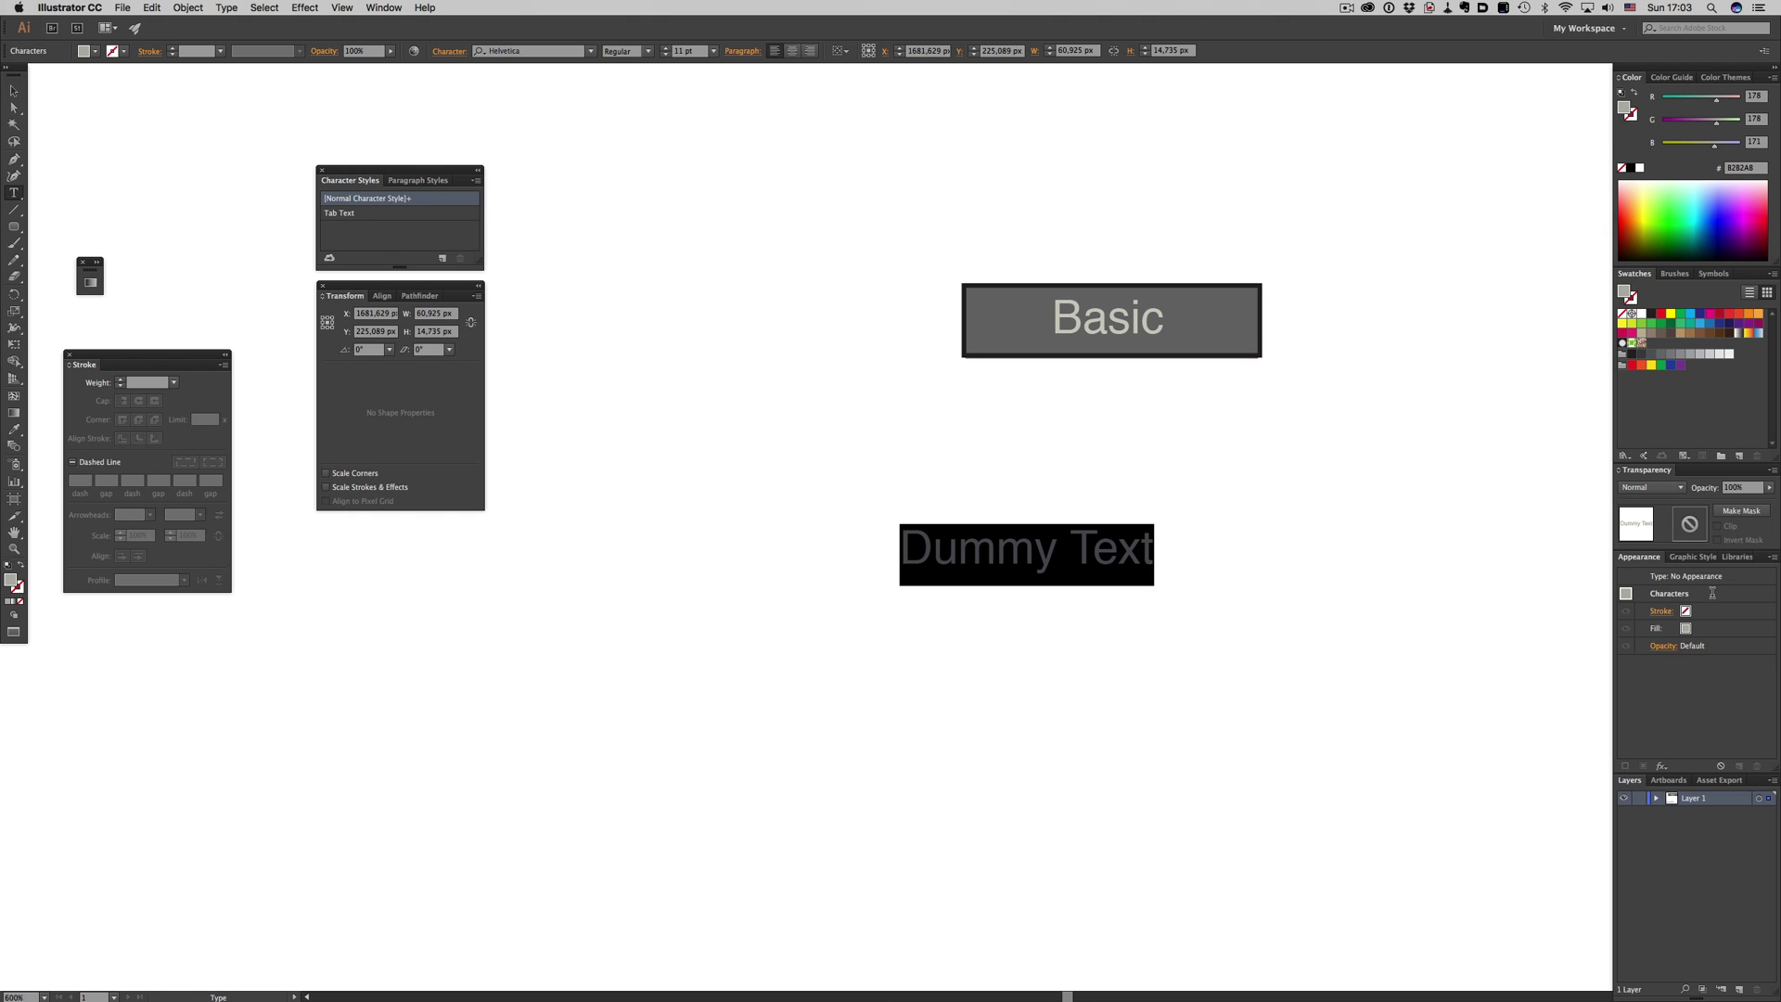
left_click(1686, 628)
left_click(1690, 628)
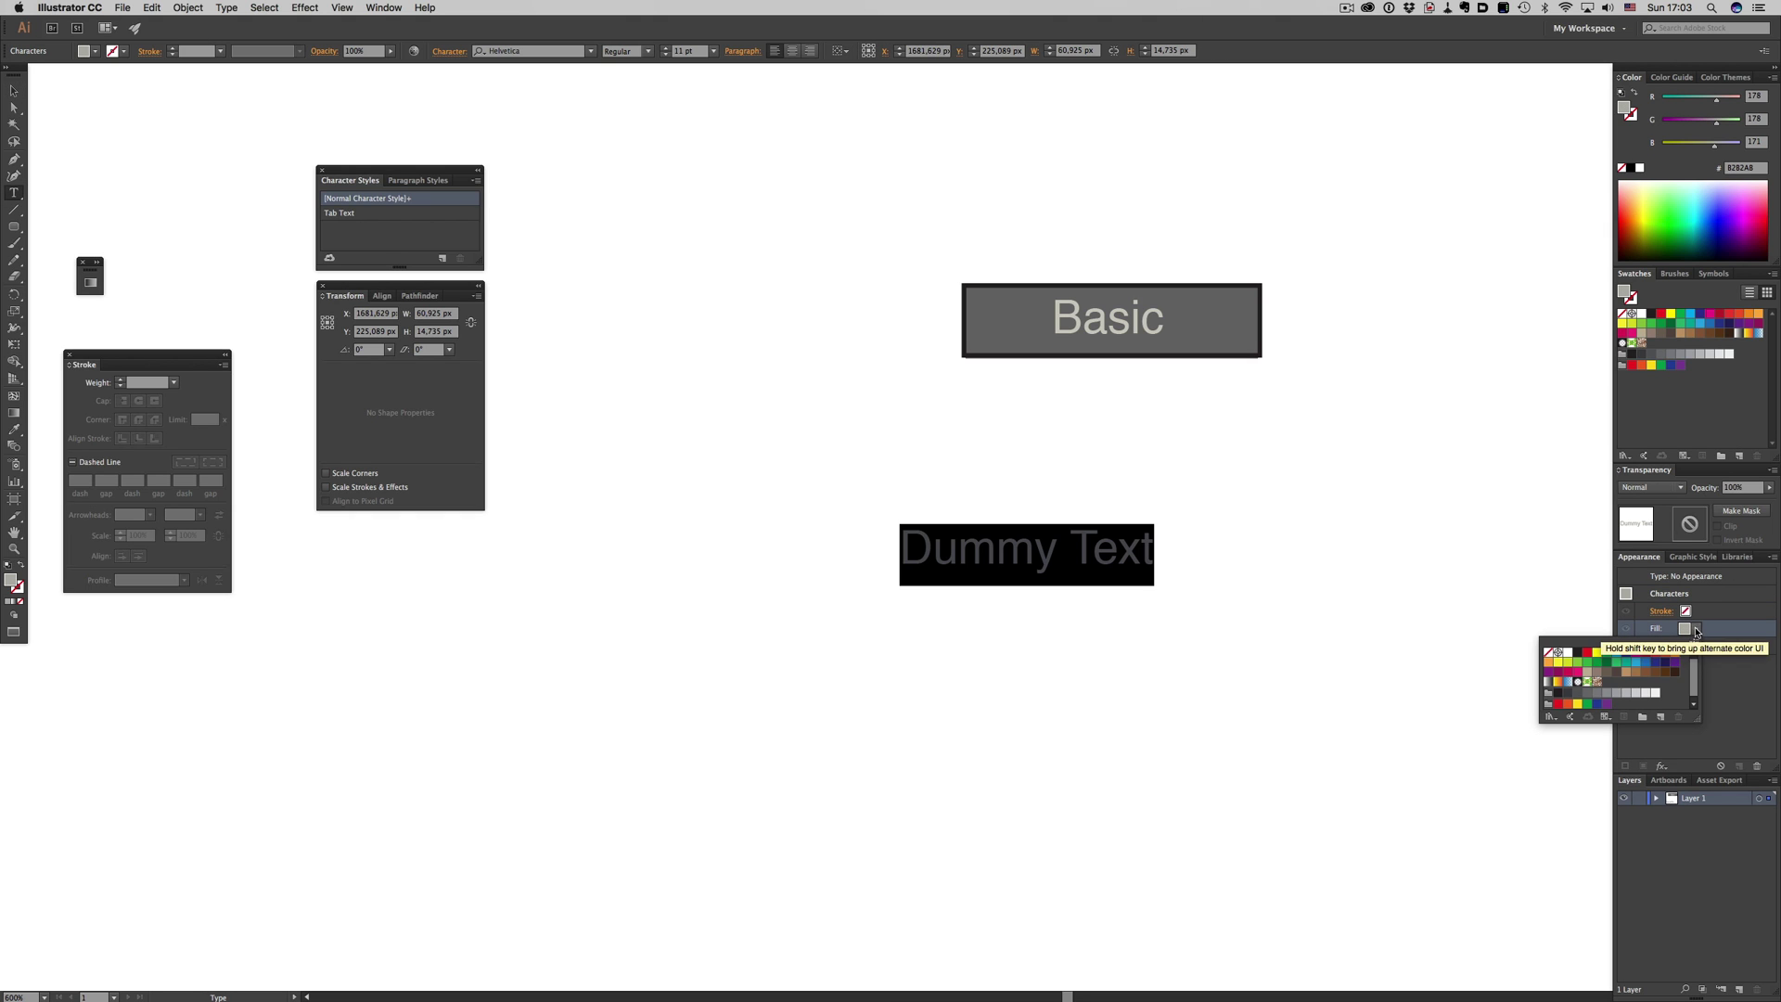
left_click(1547, 653)
left_click(1732, 680)
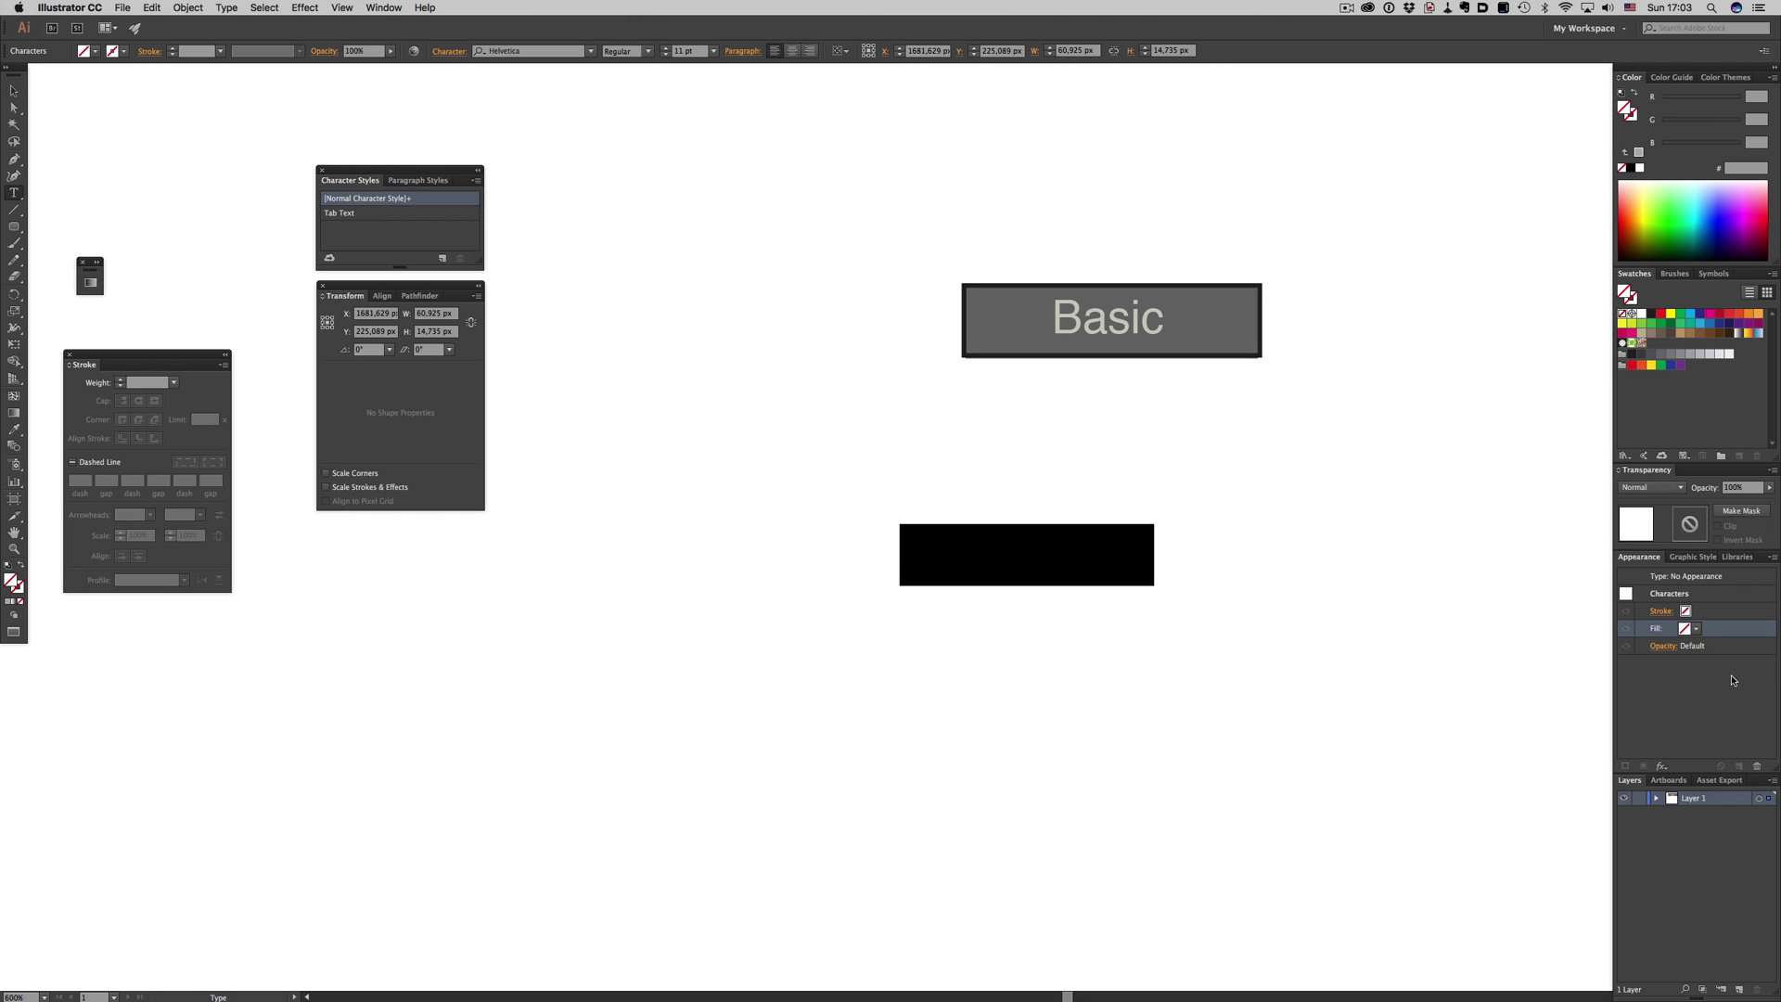
left_click(1740, 578)
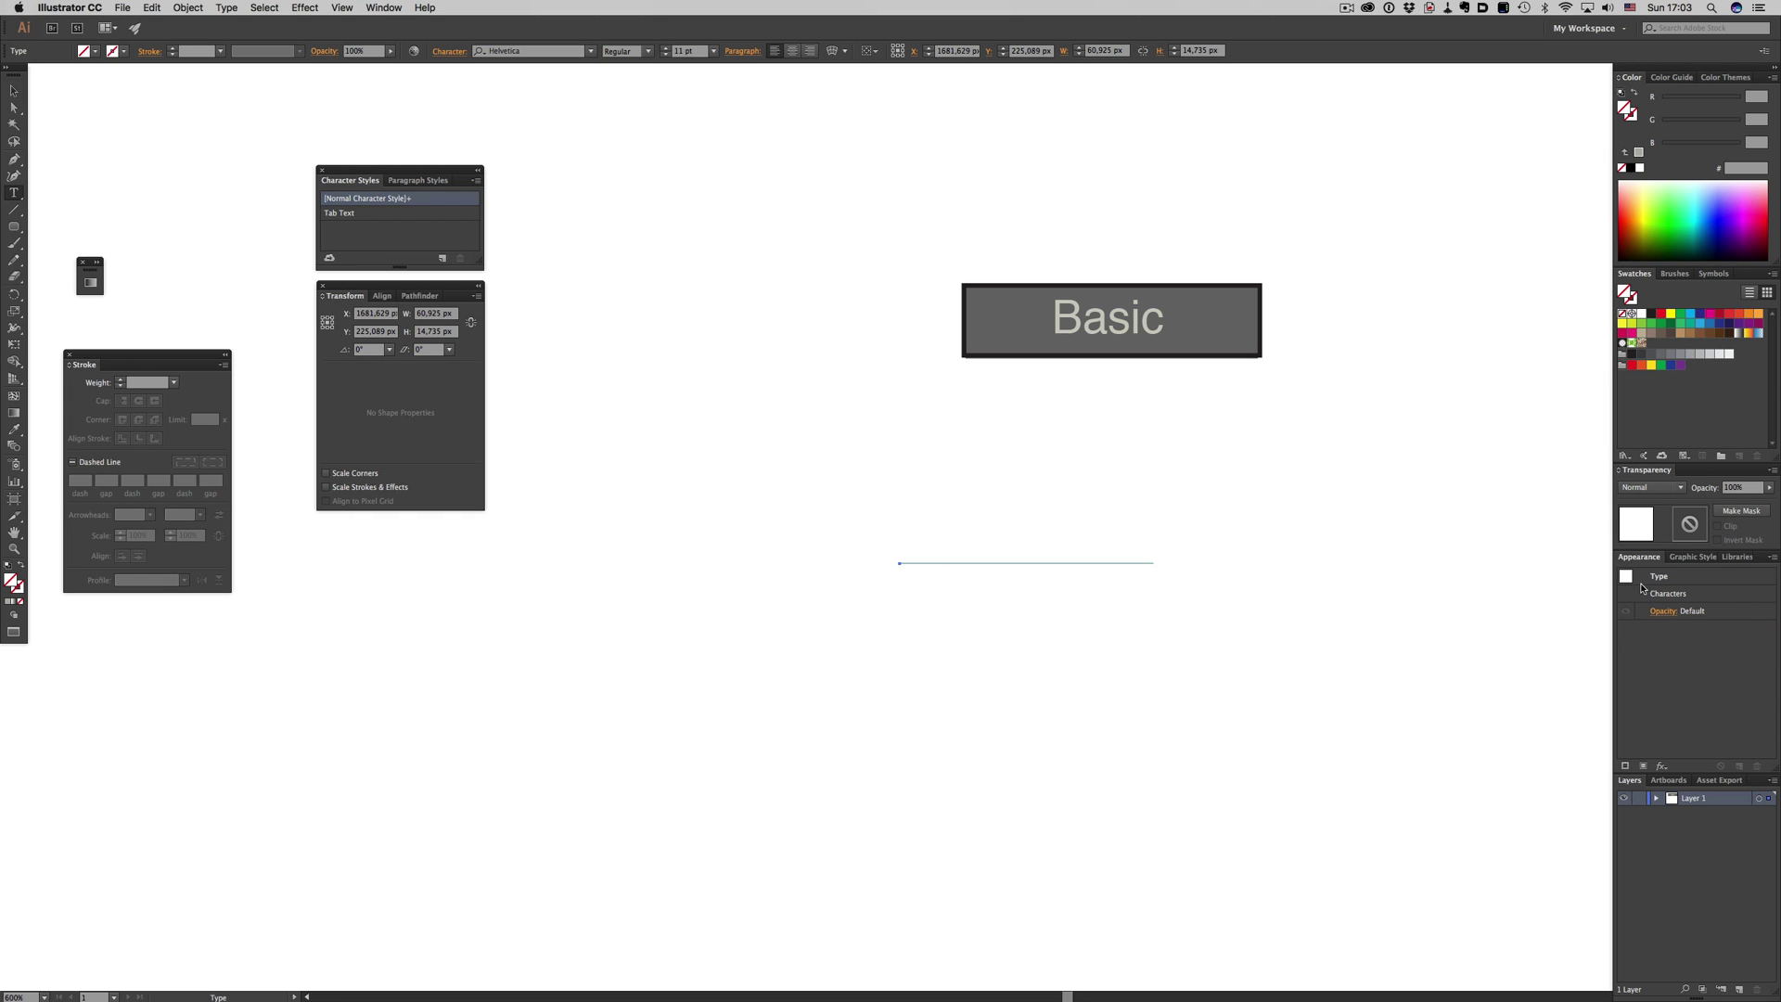
key("Escape")
left_click(1364, 629)
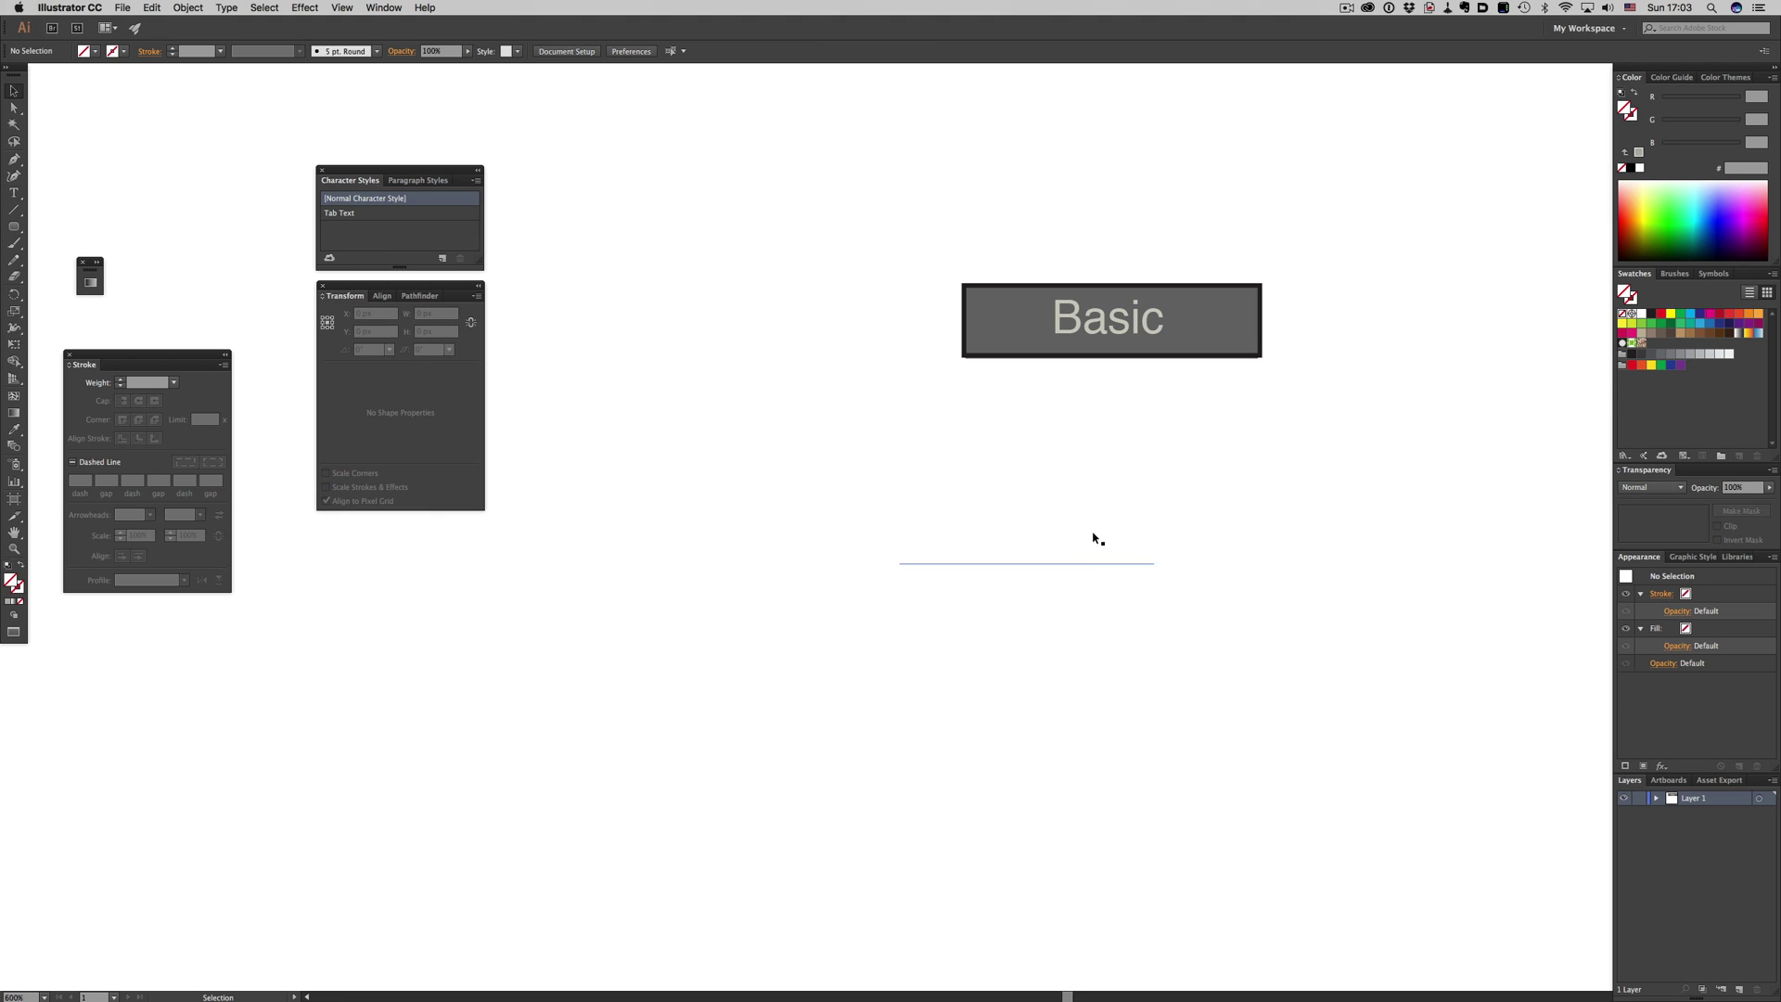
left_click(1093, 562)
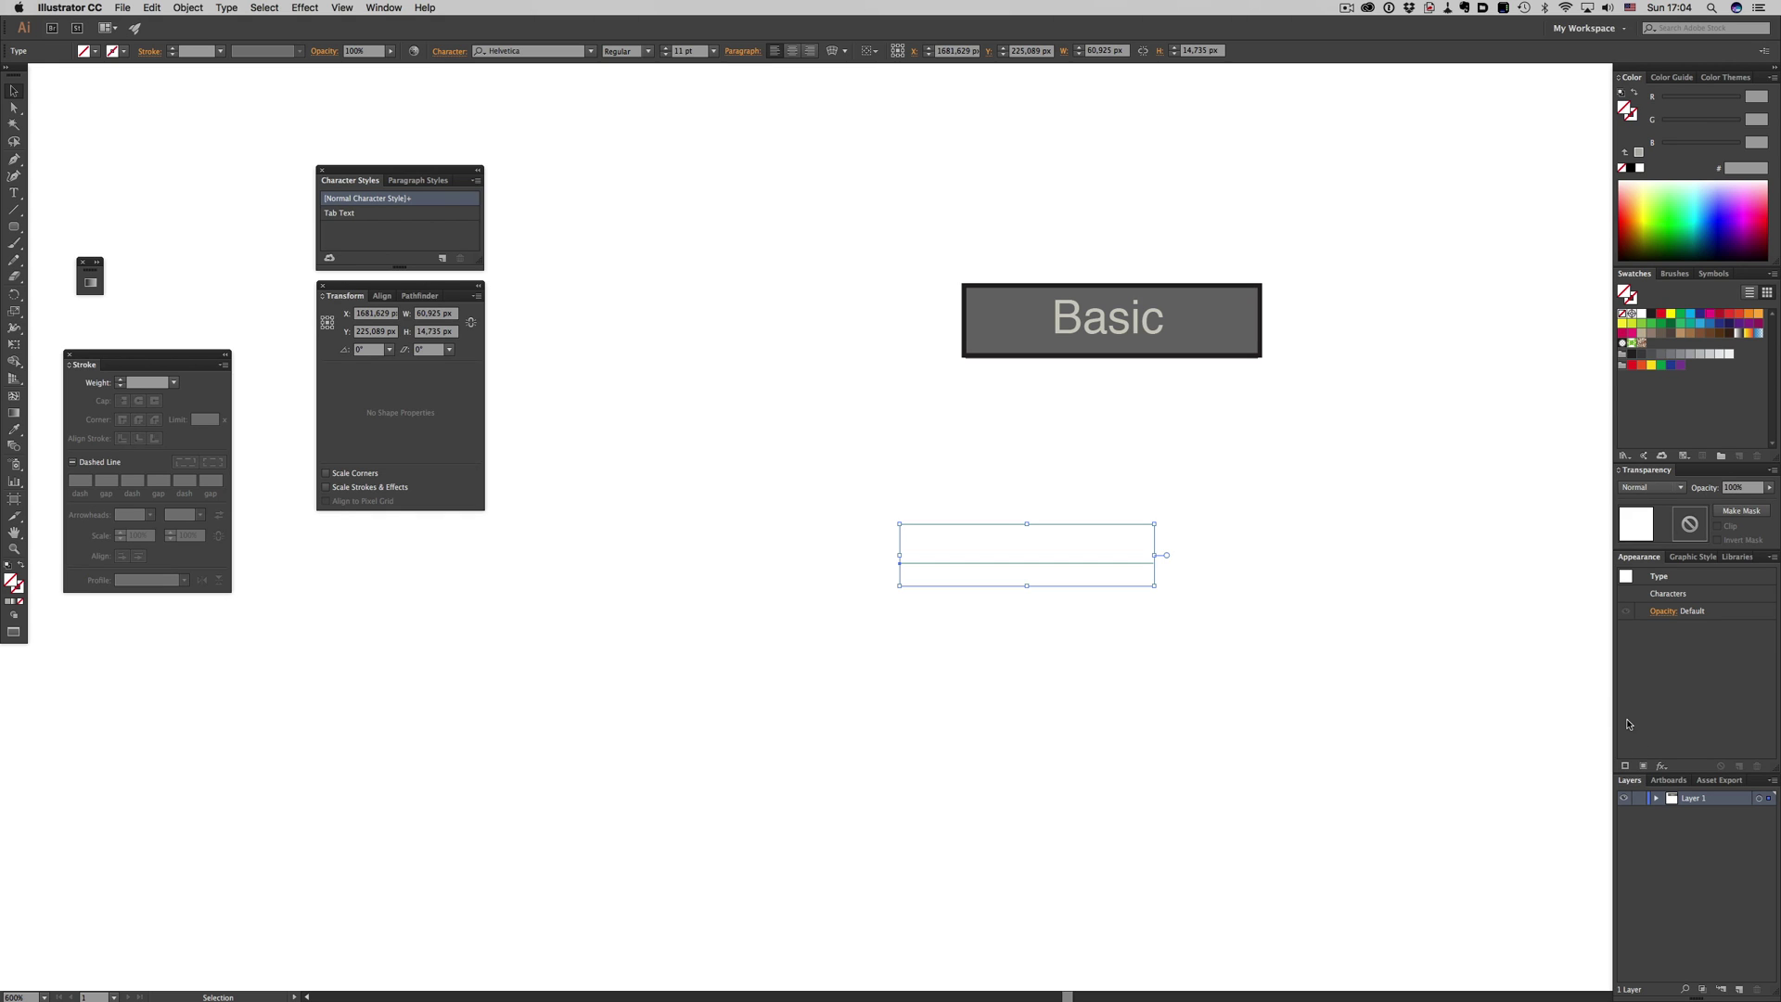
Add a Dummy Text fill coloured RGB 204, 204, 196, then add a second fill
left_click(1644, 768)
left_click(1753, 95)
type("204")
key("Tab")
type("204")
key("Tab")
type("196")
key("Tab")
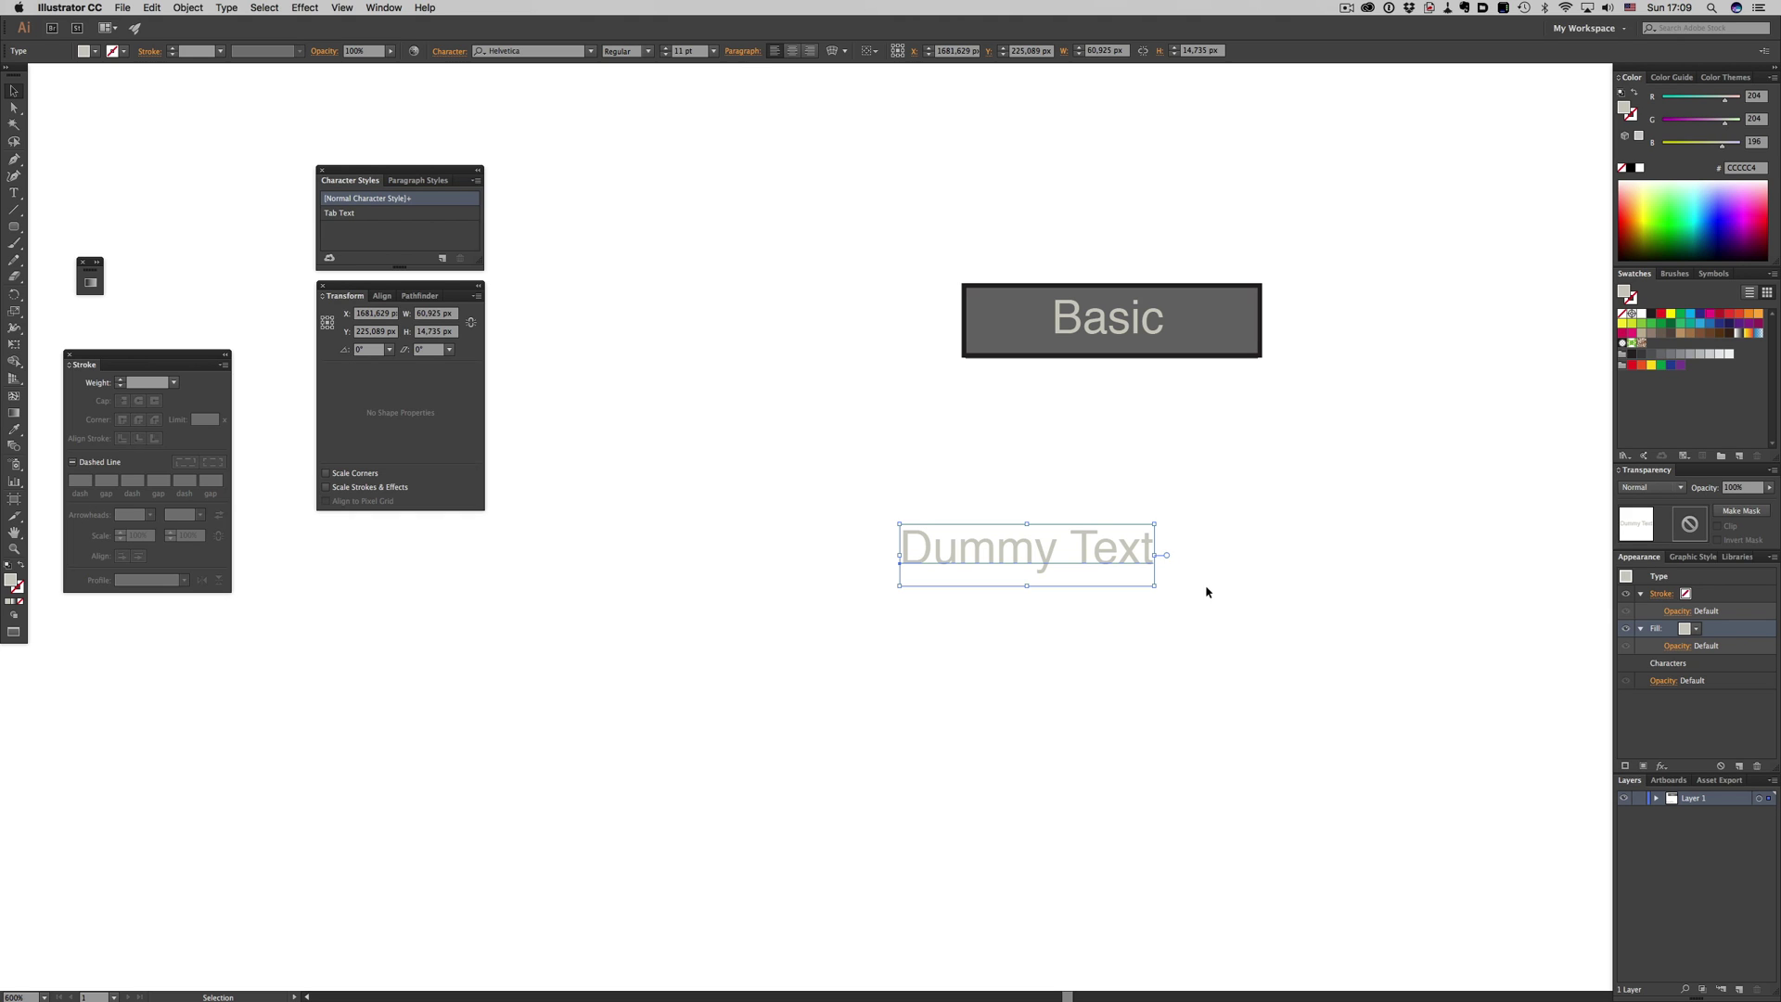
left_click(1644, 766)
Apply Convert to Shape > Rectangle to the fill with 5 px extra width and height
left_click(1662, 766)
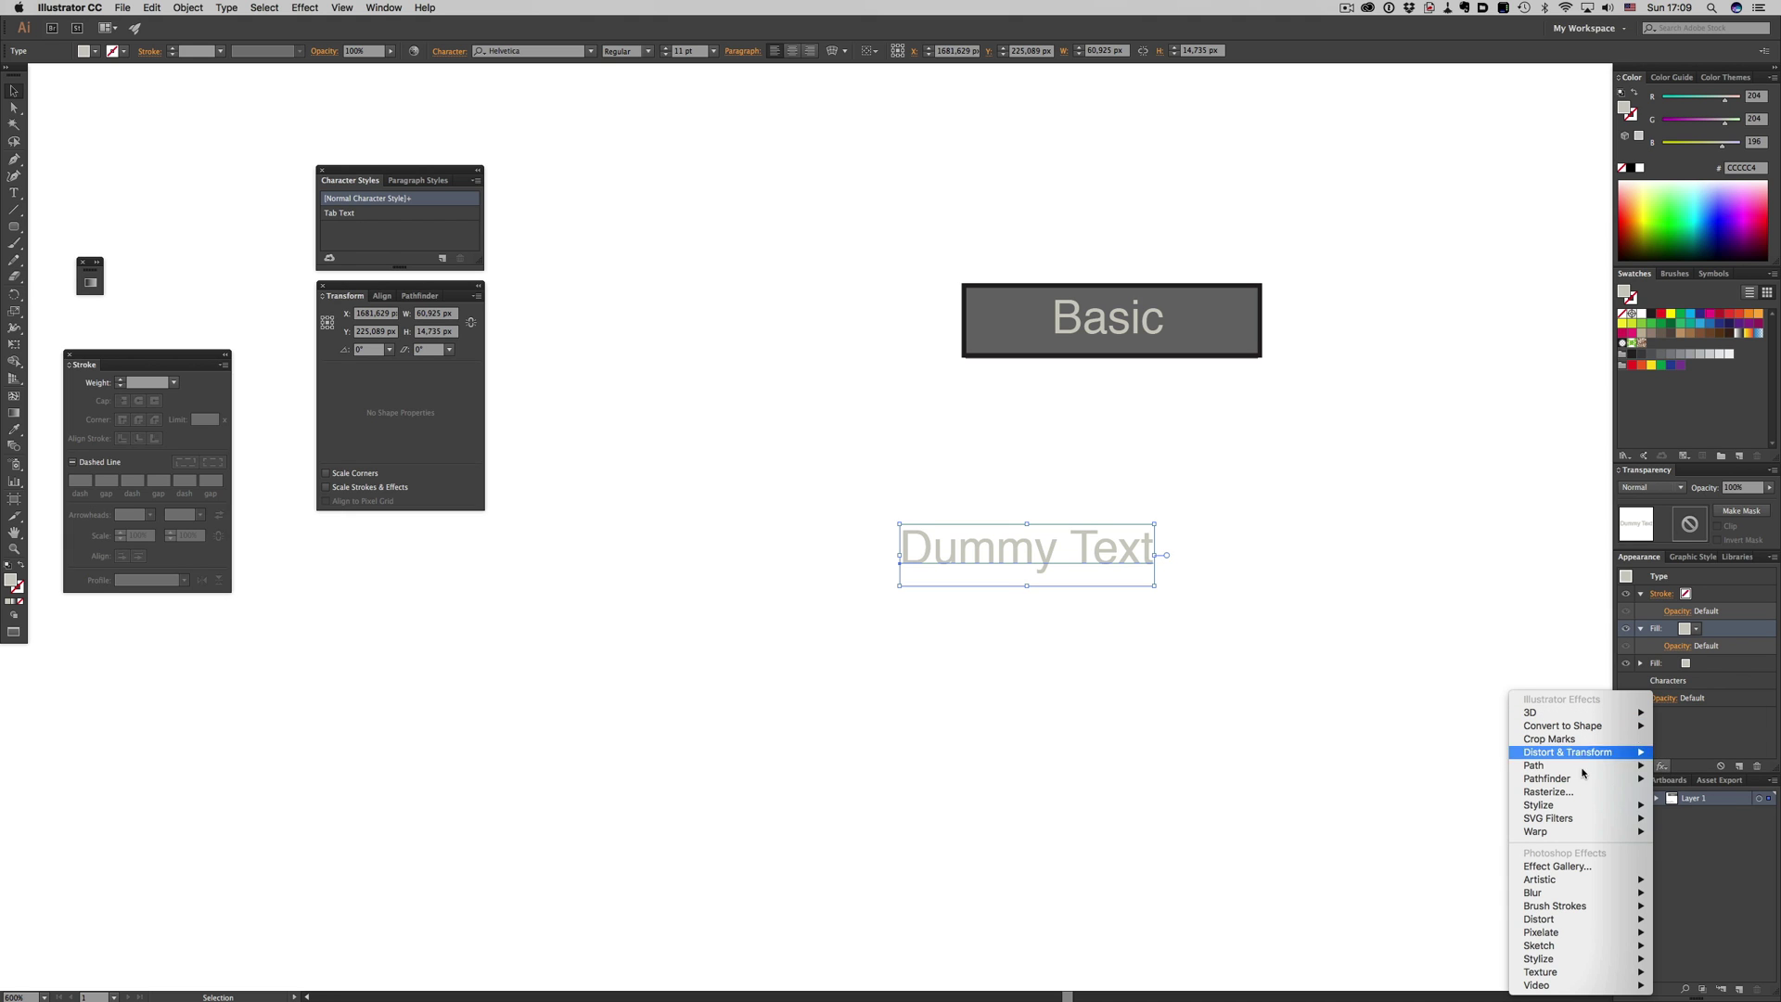
left_click(1672, 715)
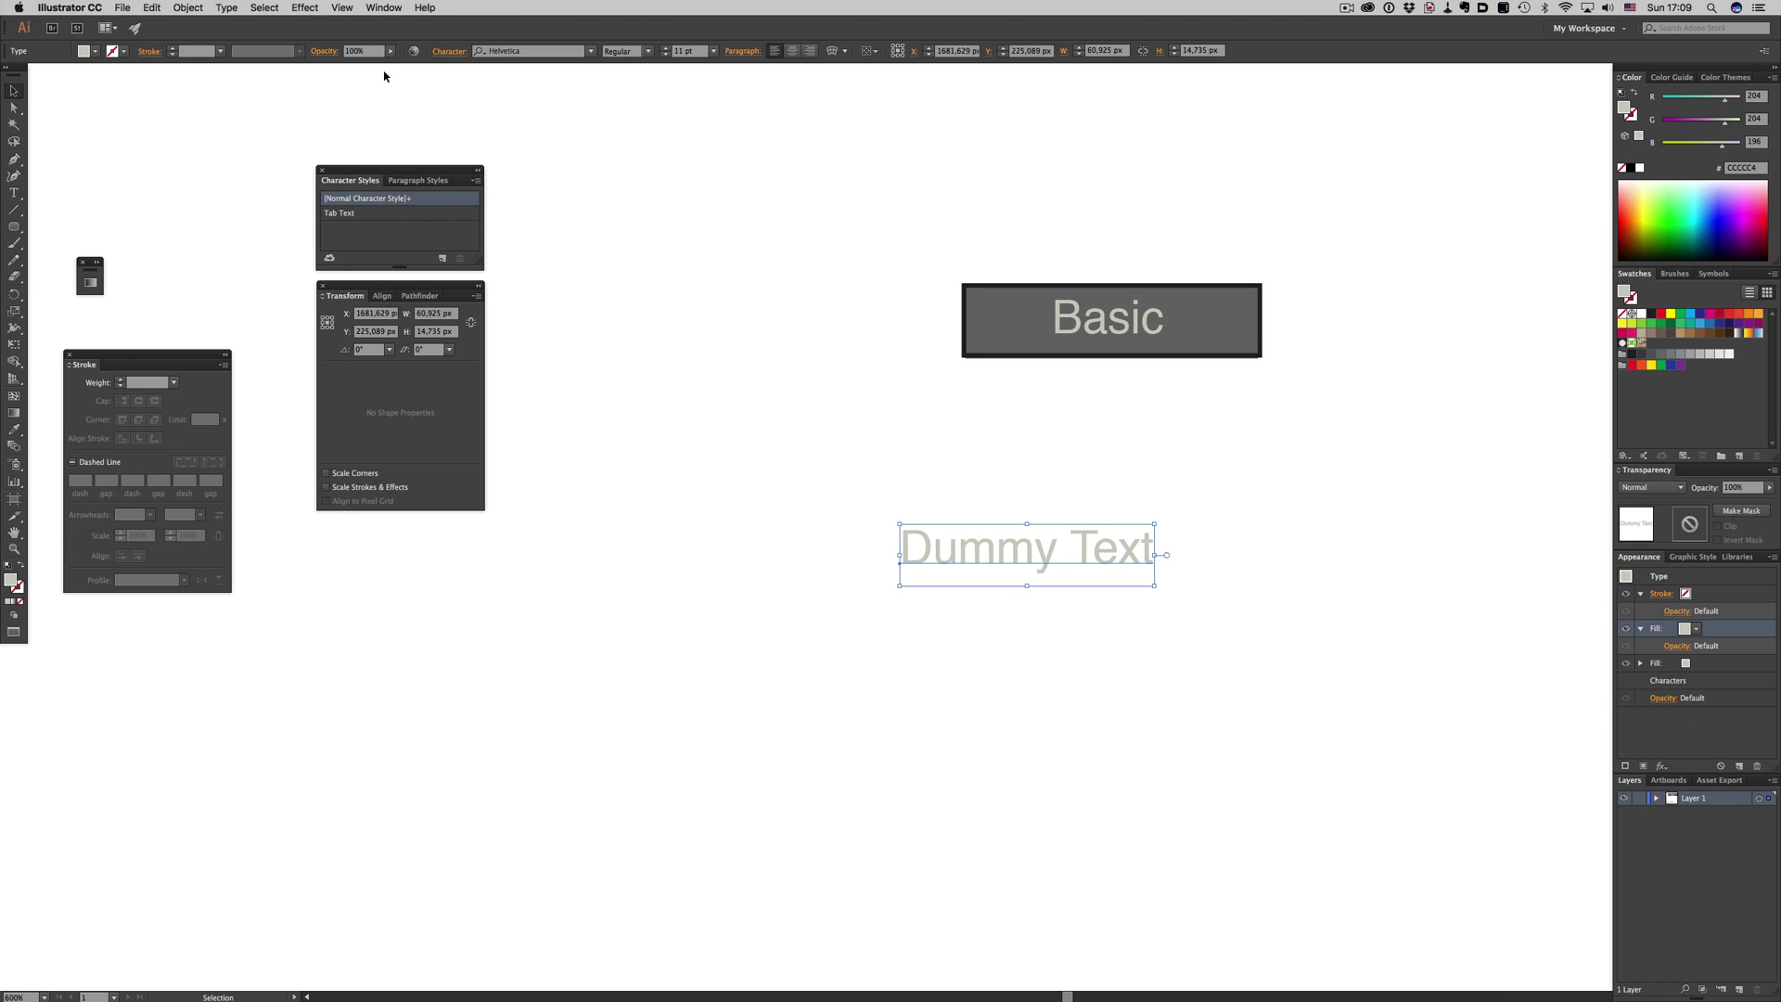
left_click(306, 6)
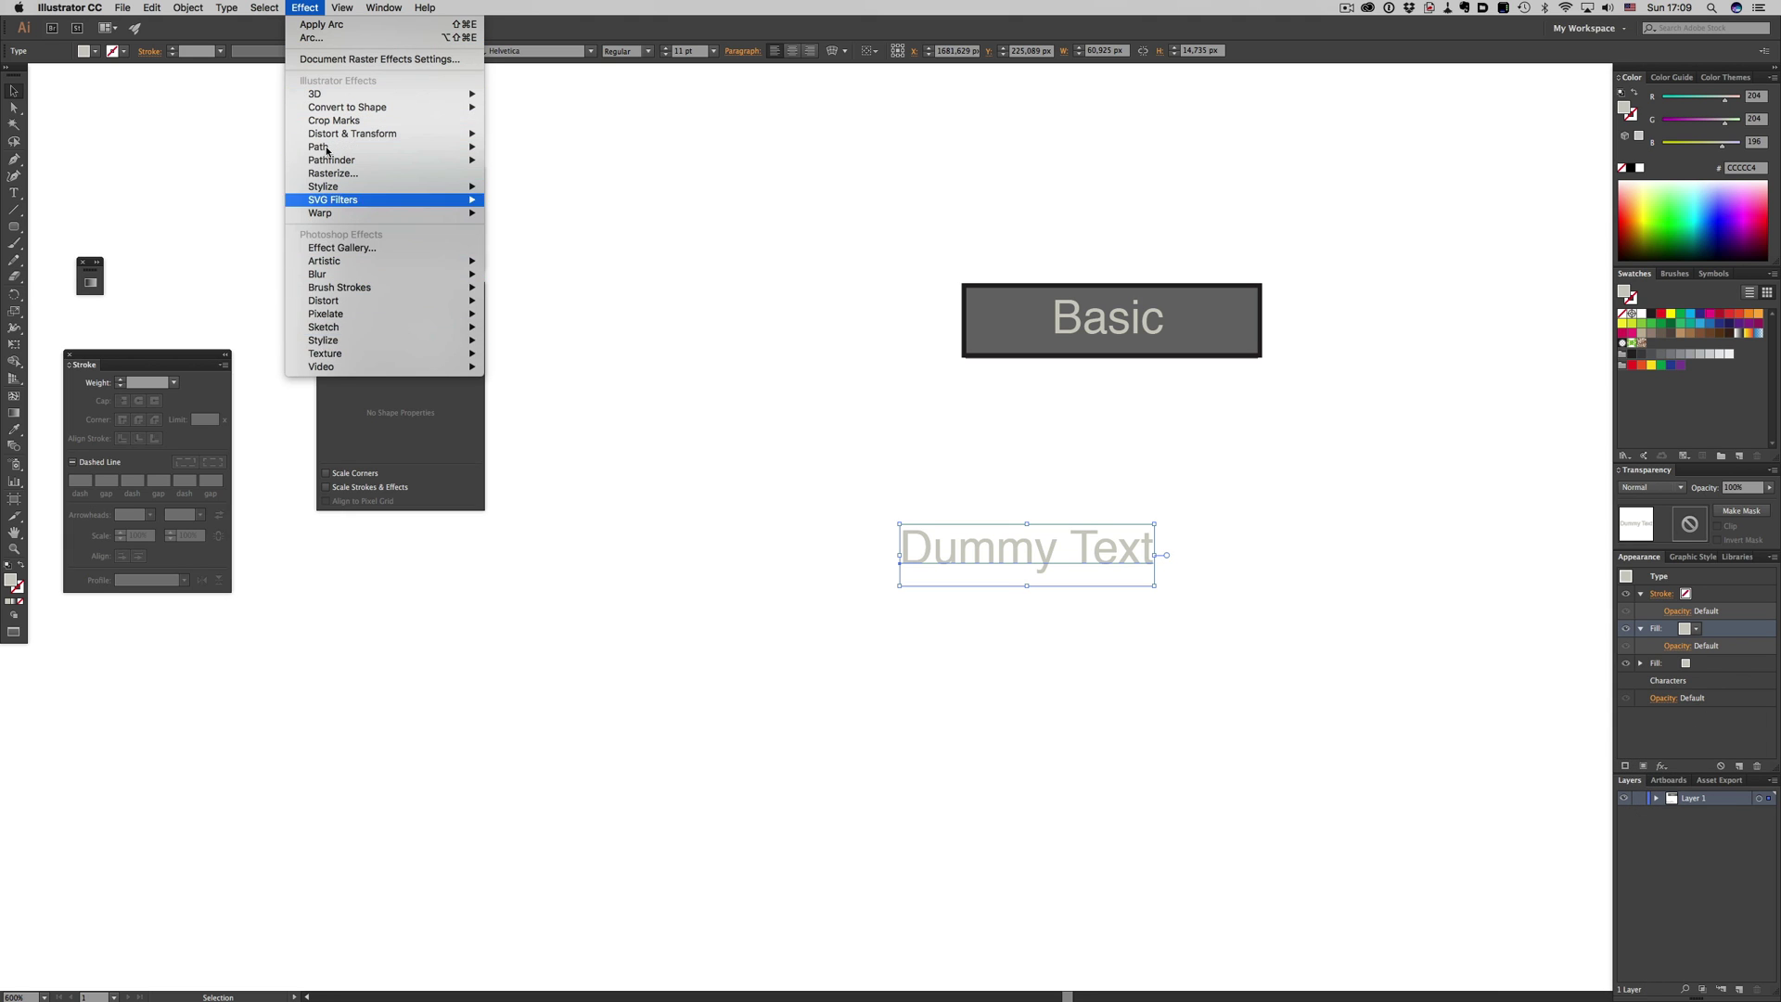
left_click(309, 7)
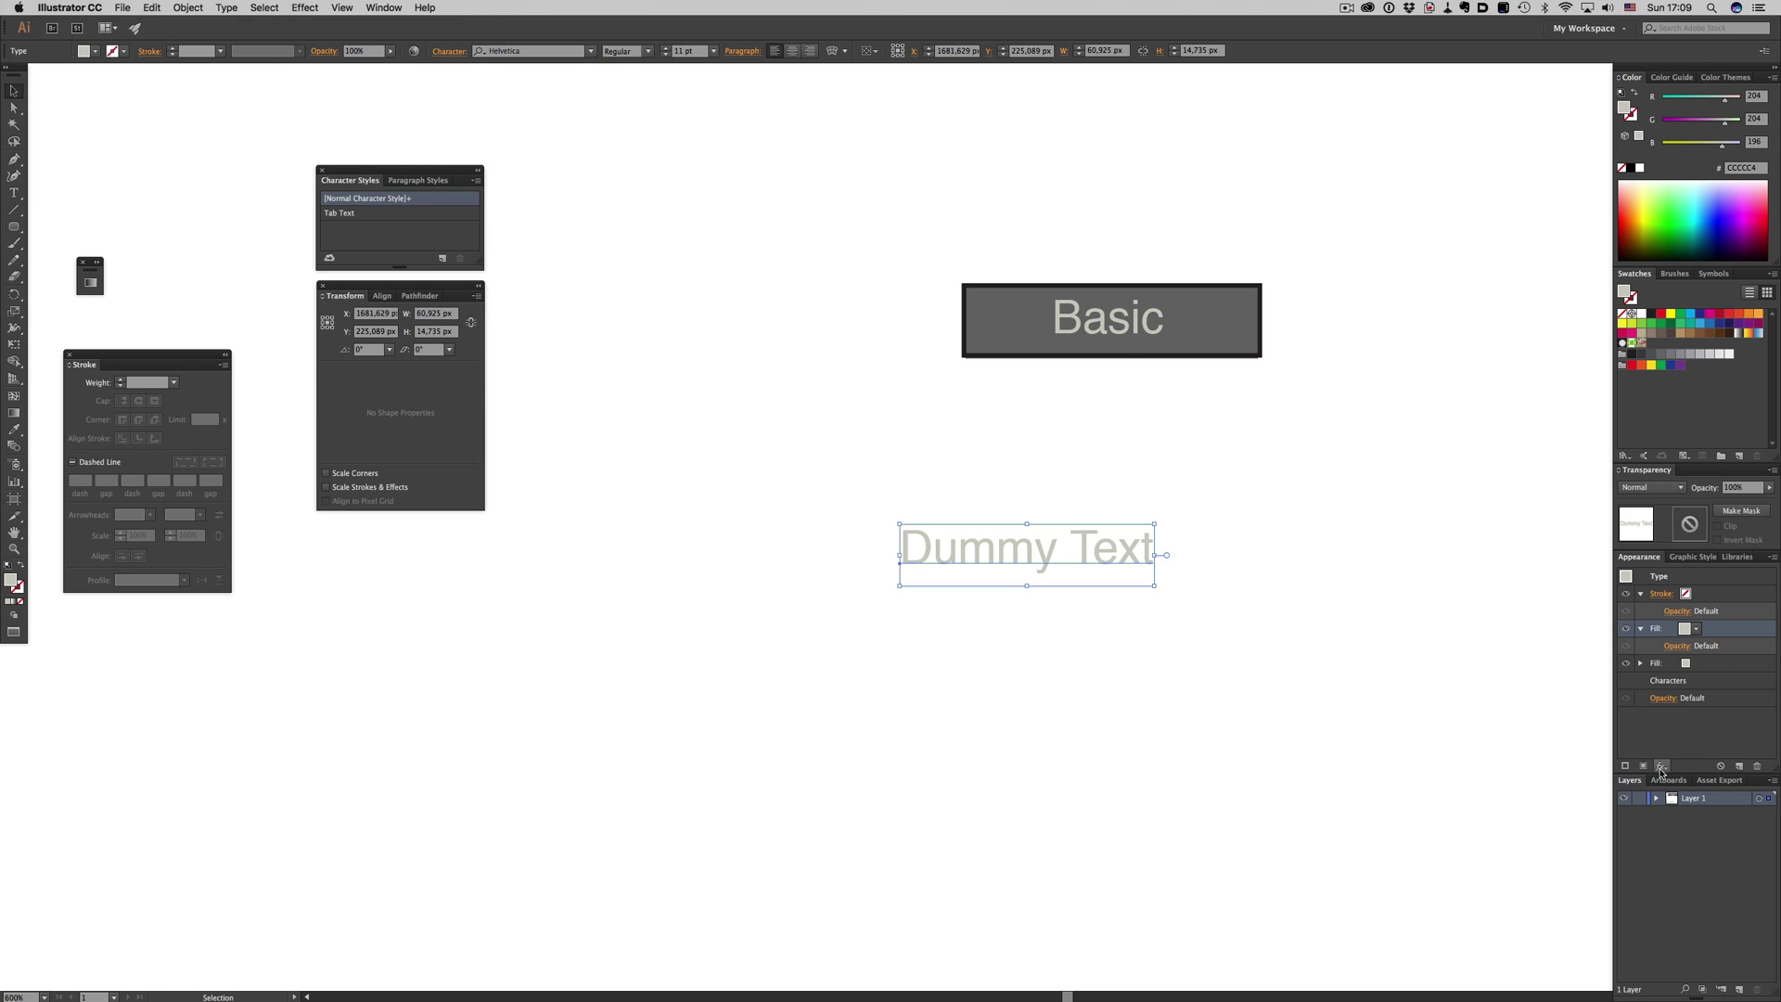
left_click(1661, 766)
mouse_move(1609, 729)
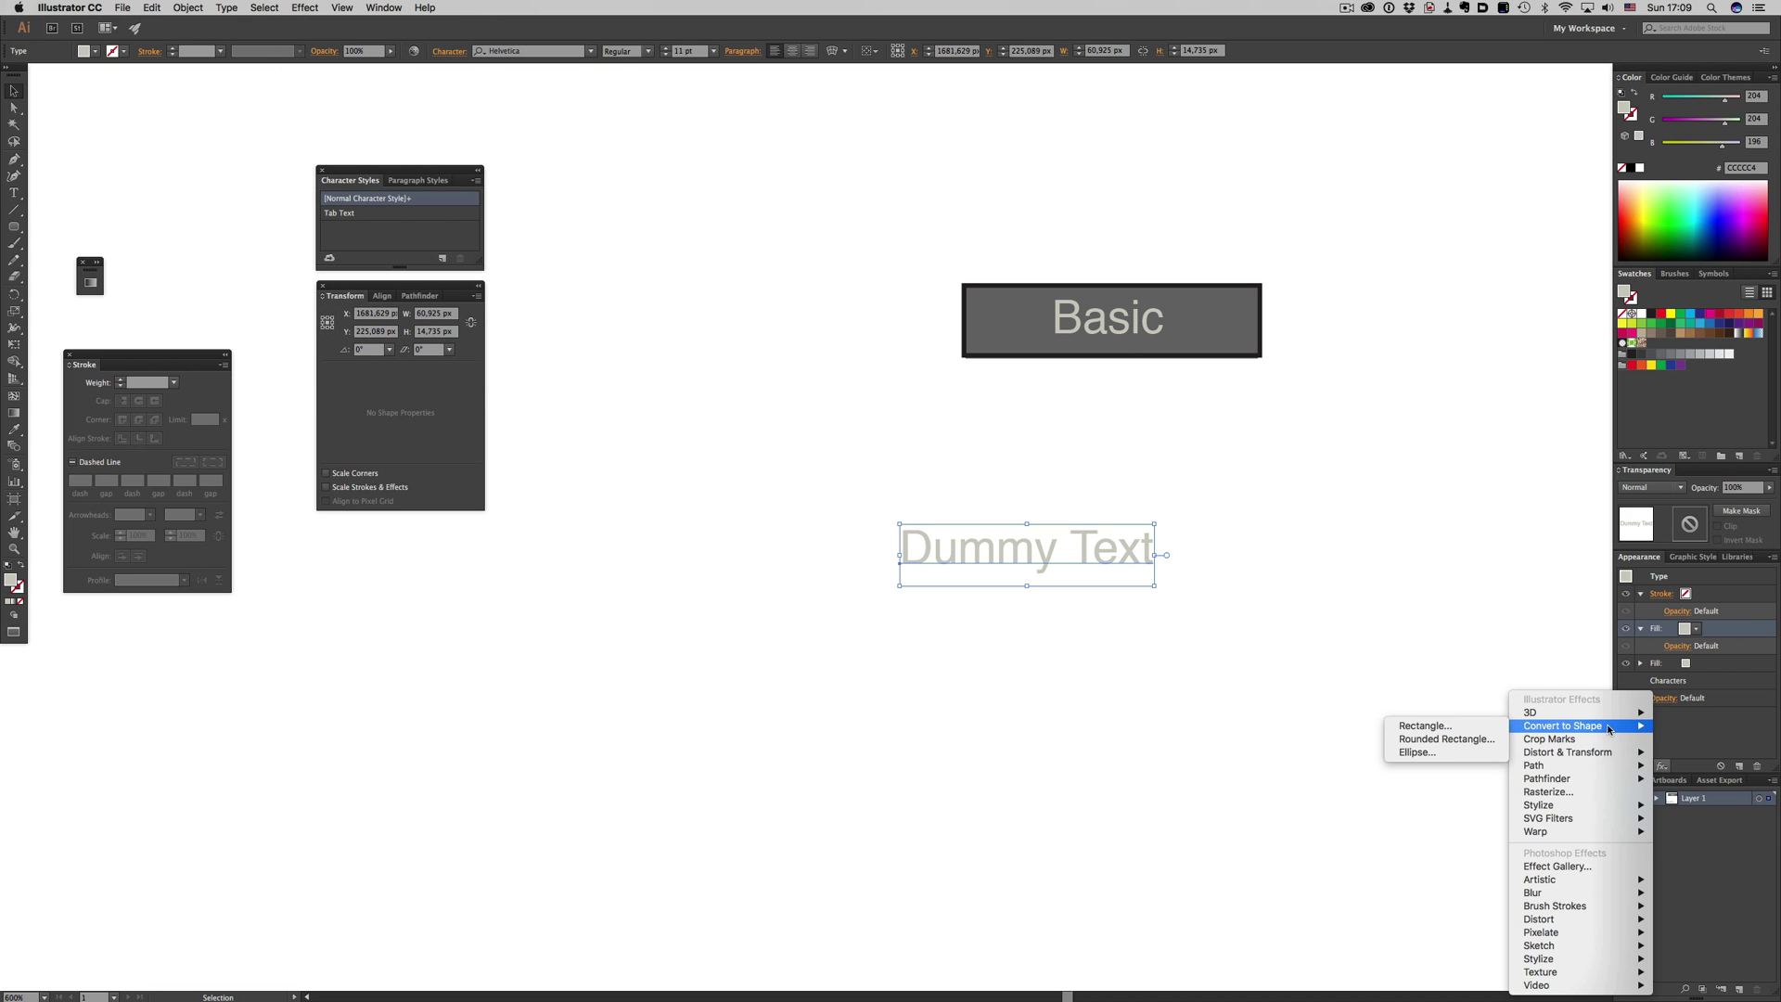
left_click(1465, 732)
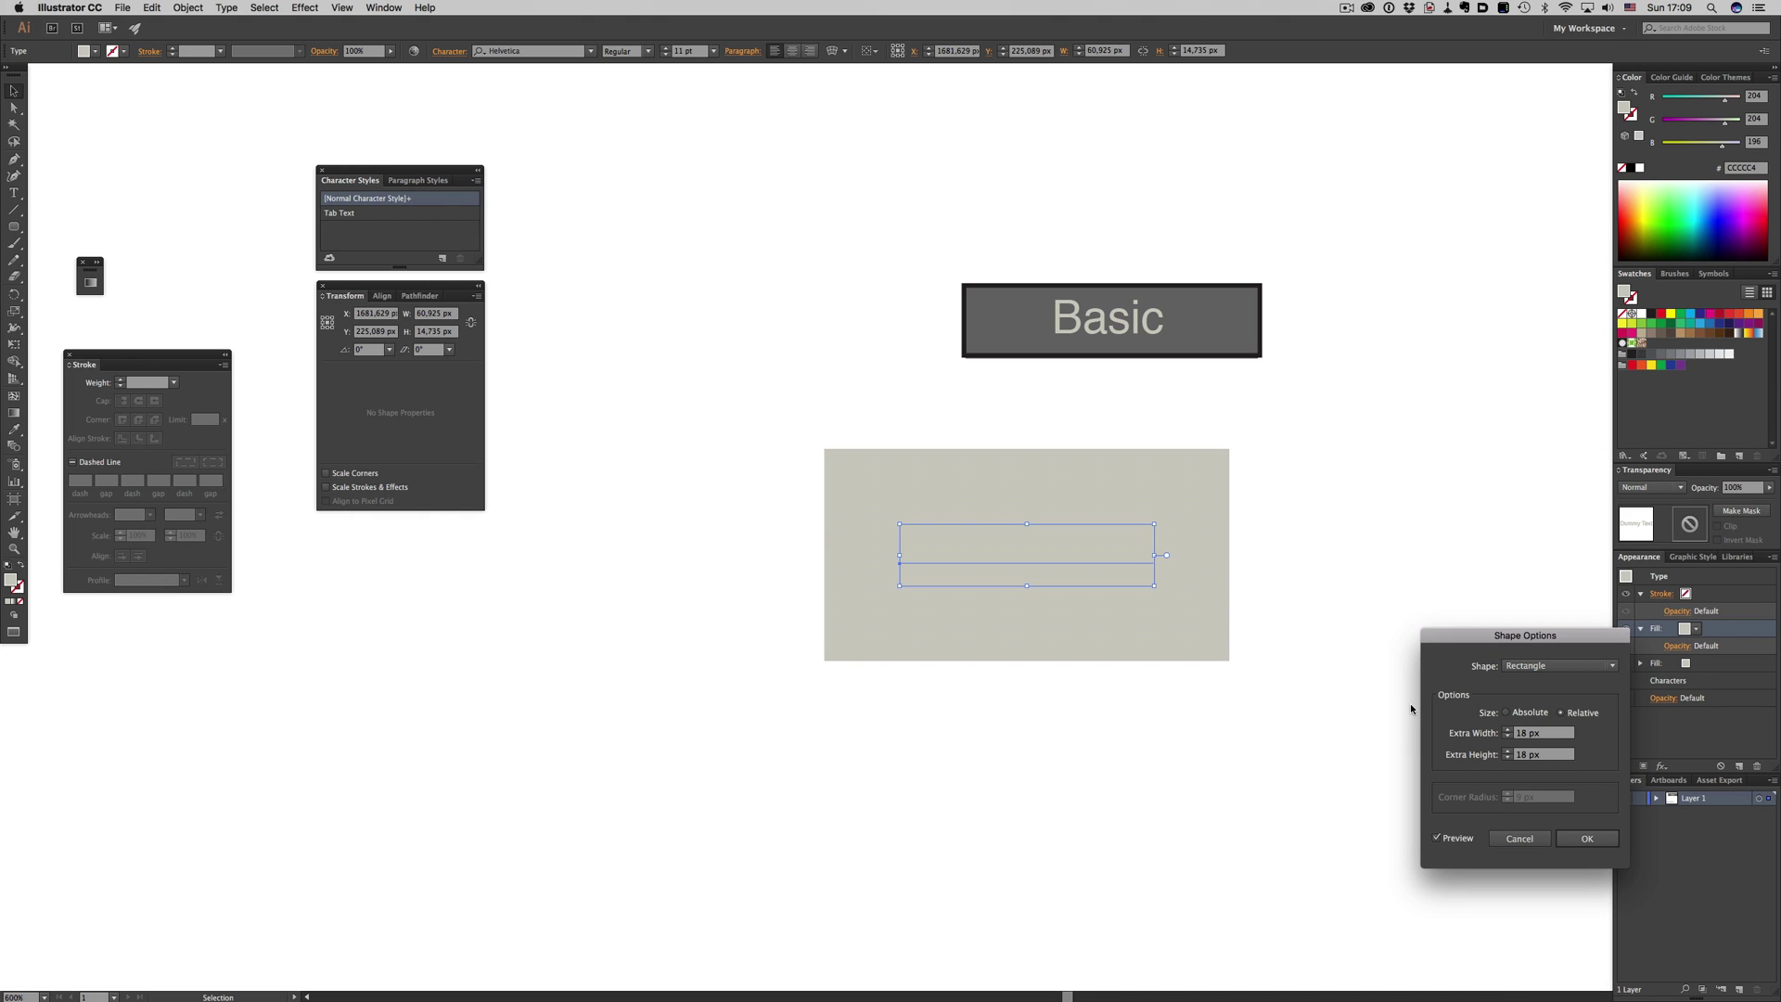
left_click(1554, 733)
type("5")
key("Tab")
type("5")
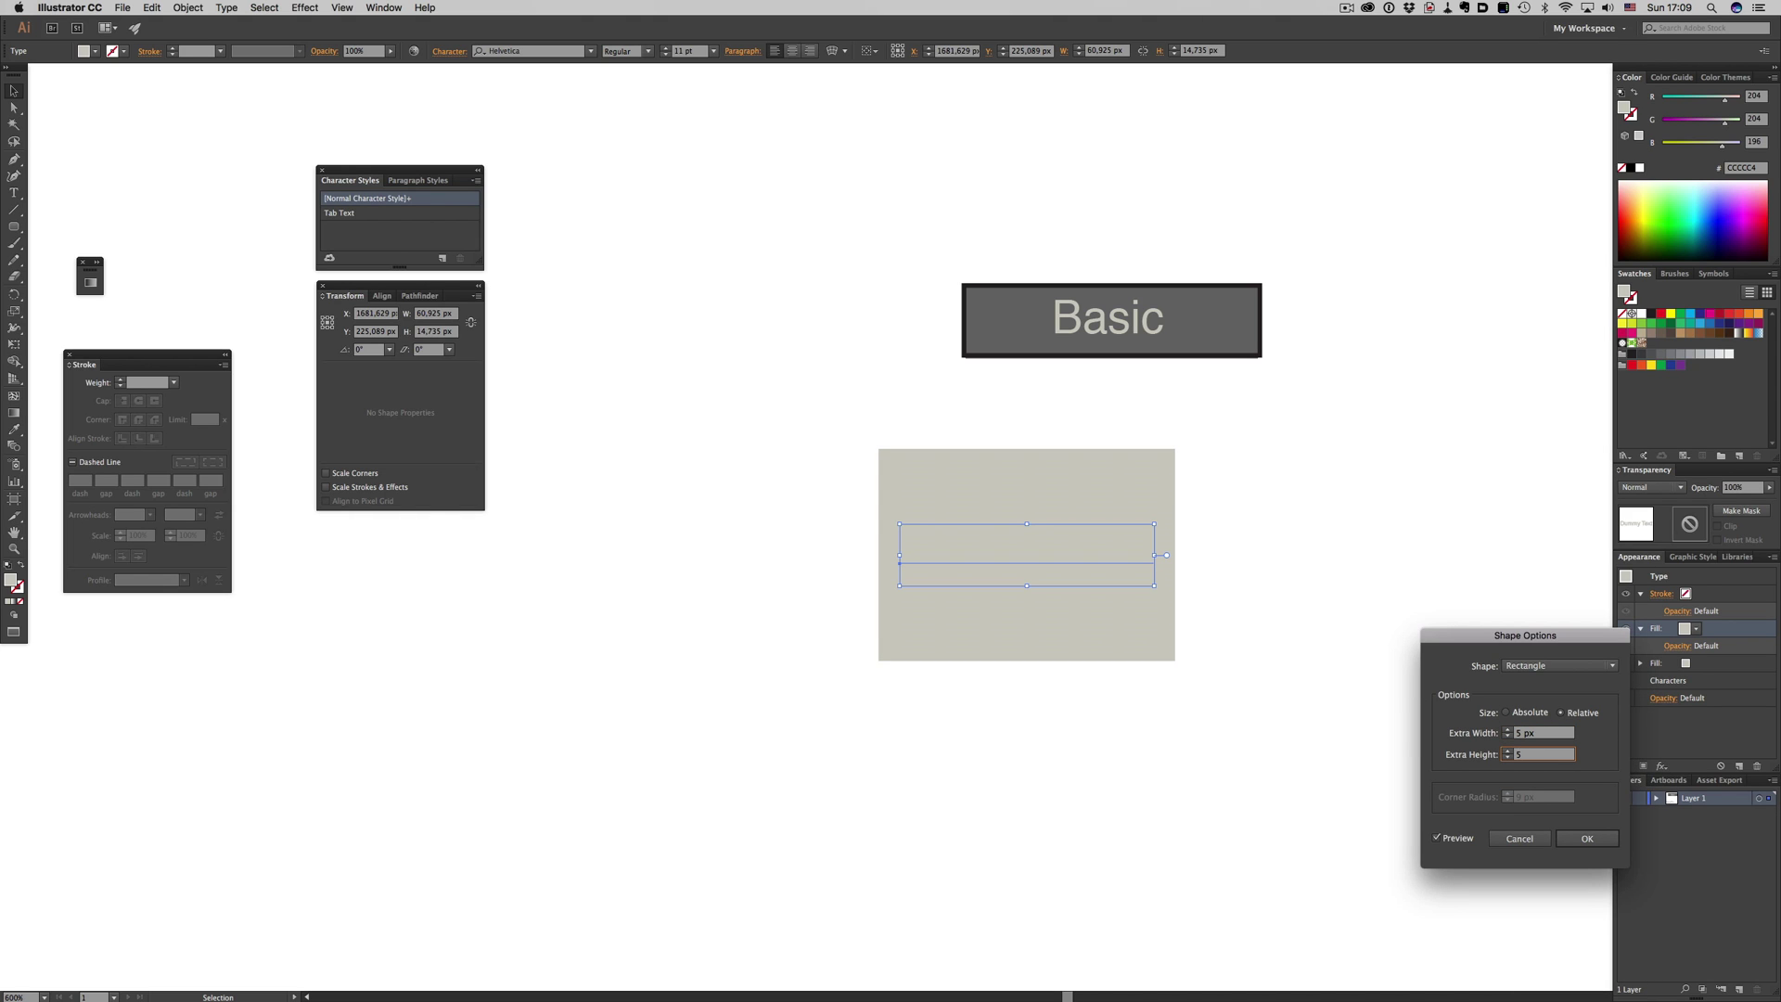
key("Tab")
Move the Rectangle effect onto the lower fill and colour that box near-black 231F20
left_click(1587, 839)
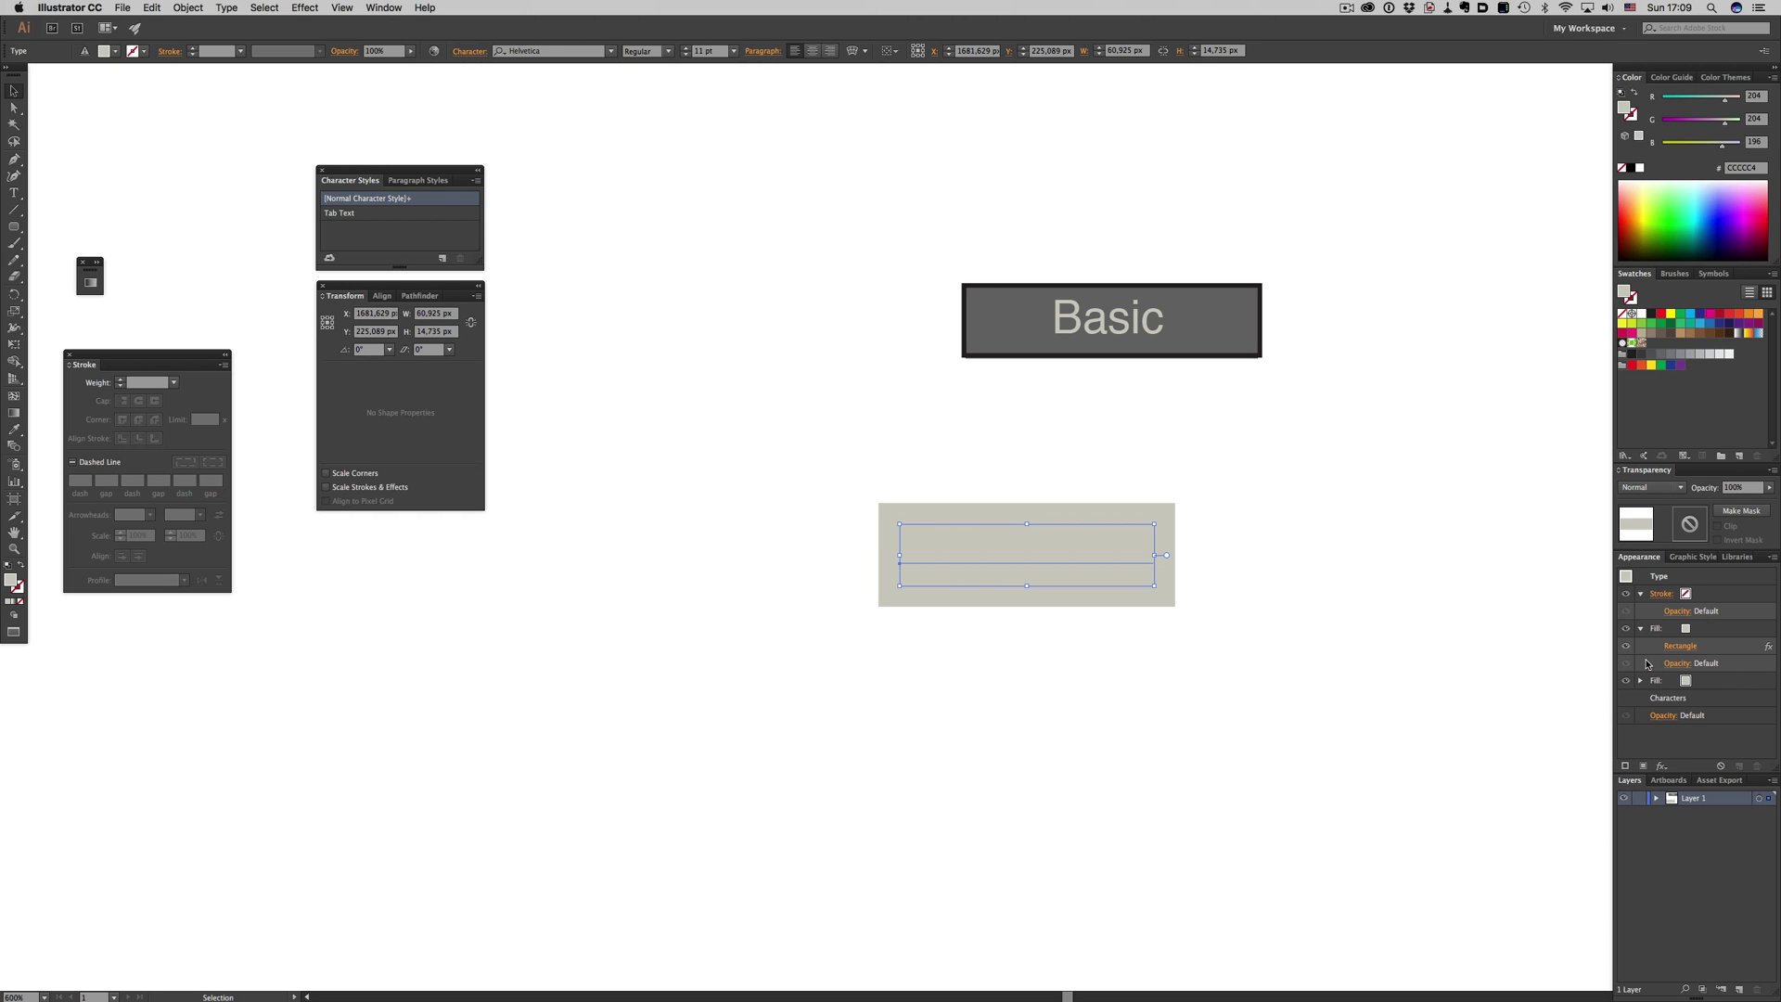
left_click_drag(1724, 631, 1722, 691)
left_click(1697, 666)
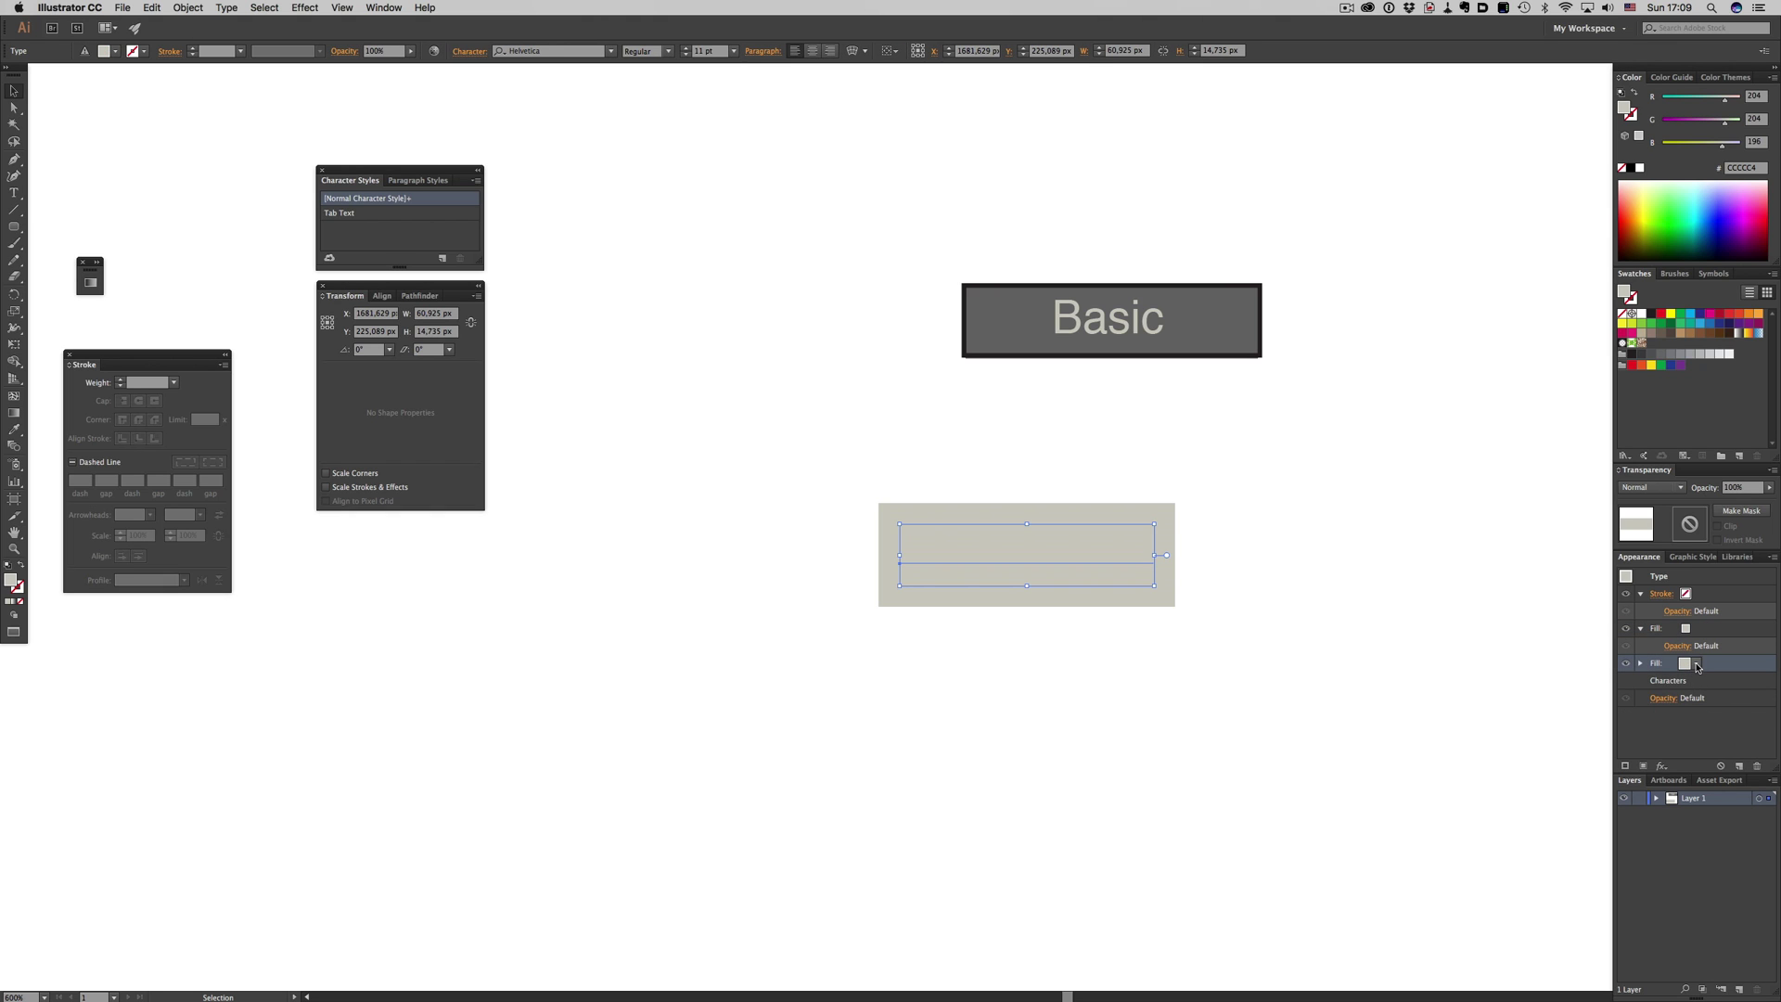
left_click(1576, 689)
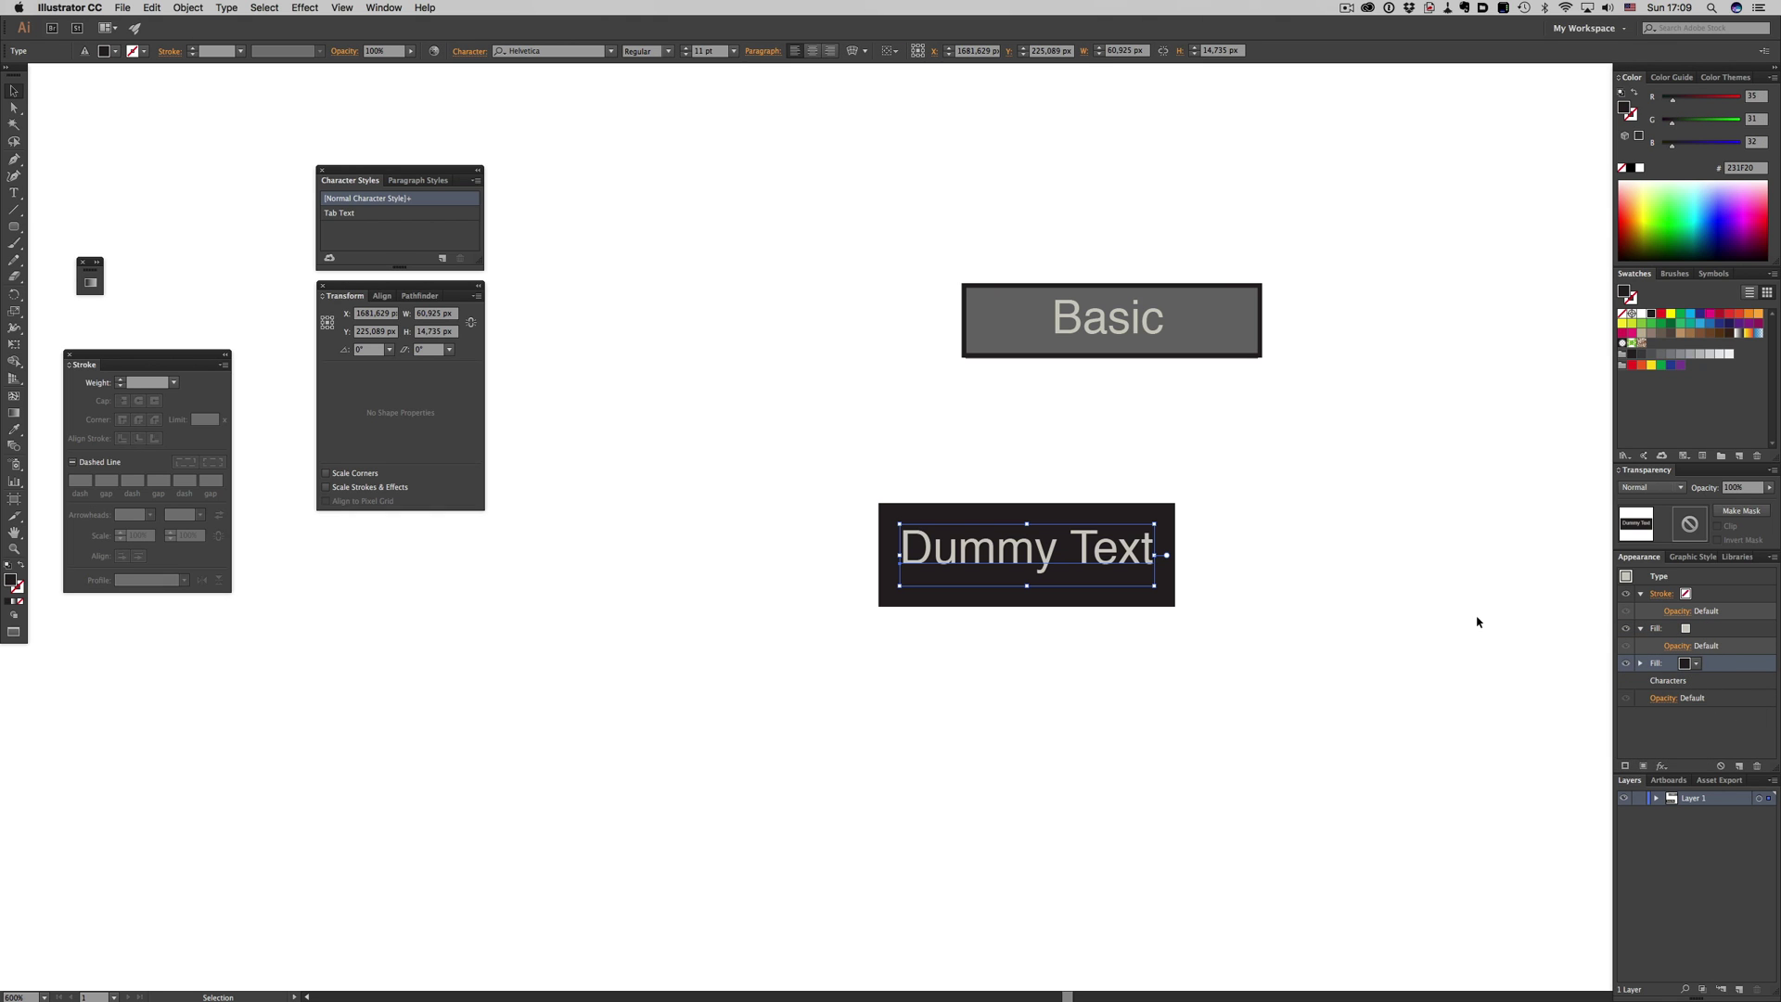
Type extra characters into Dummy Text to check that the box stretches to fit
double_click(1082, 557)
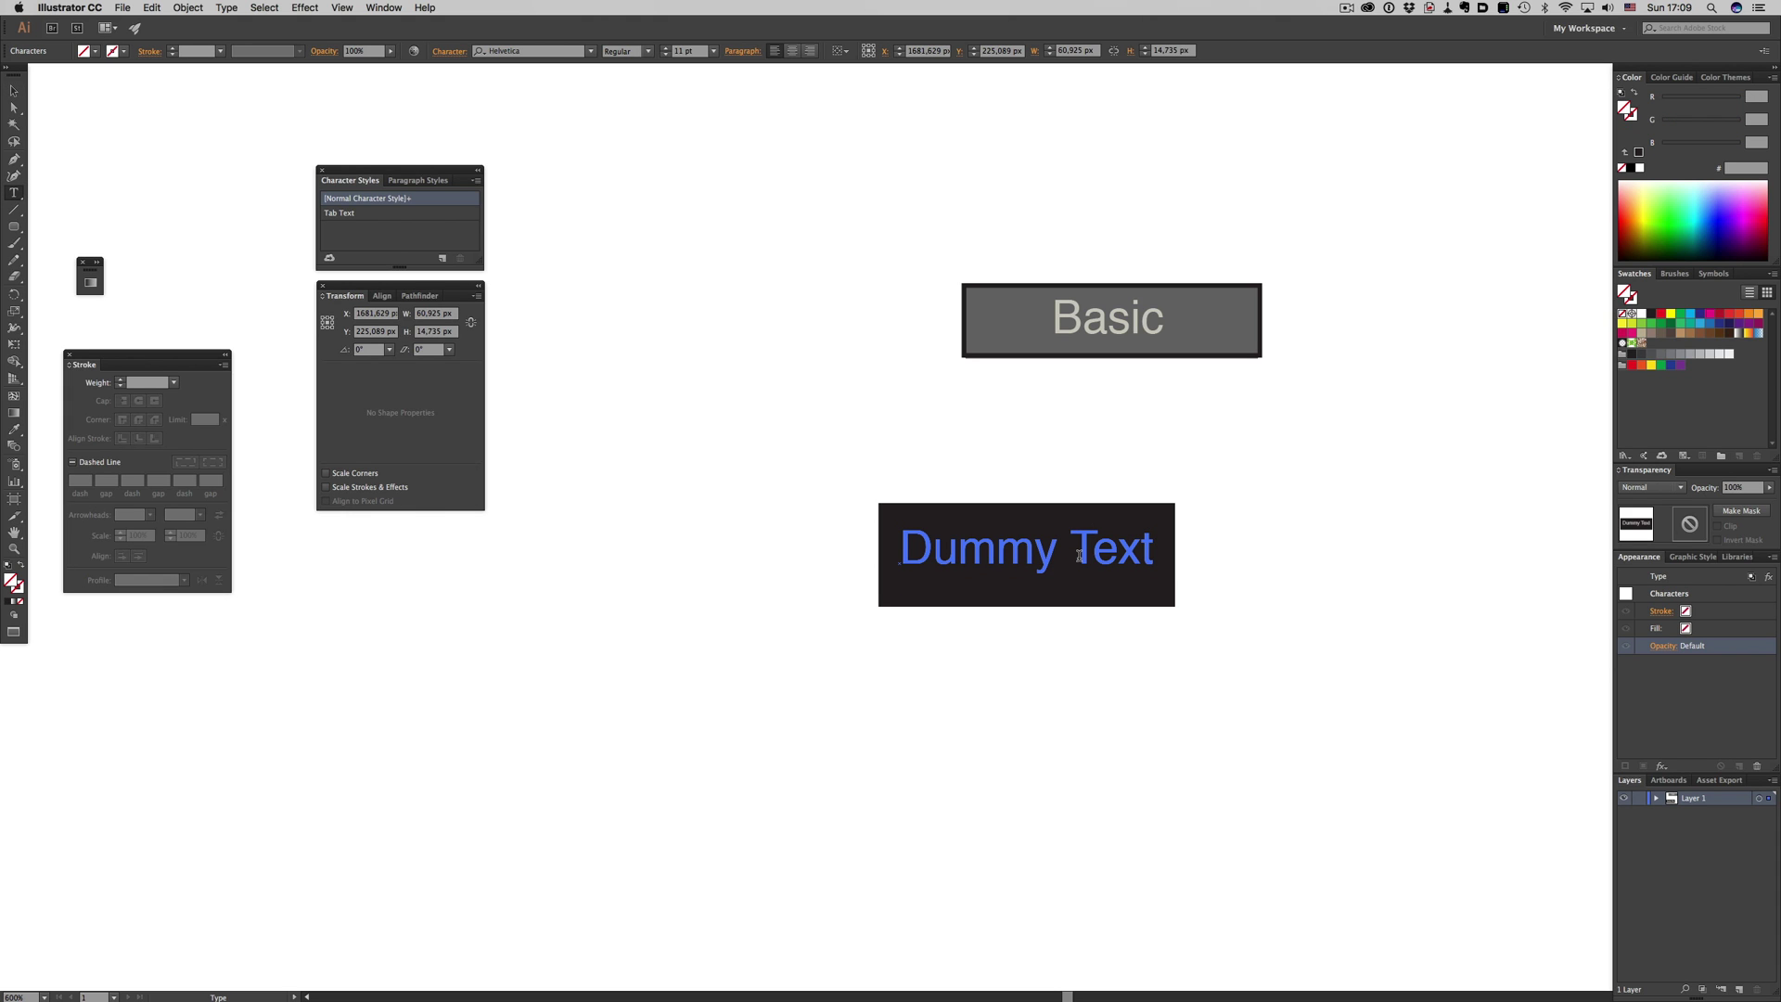
type("l;glh;glh;hlglg")
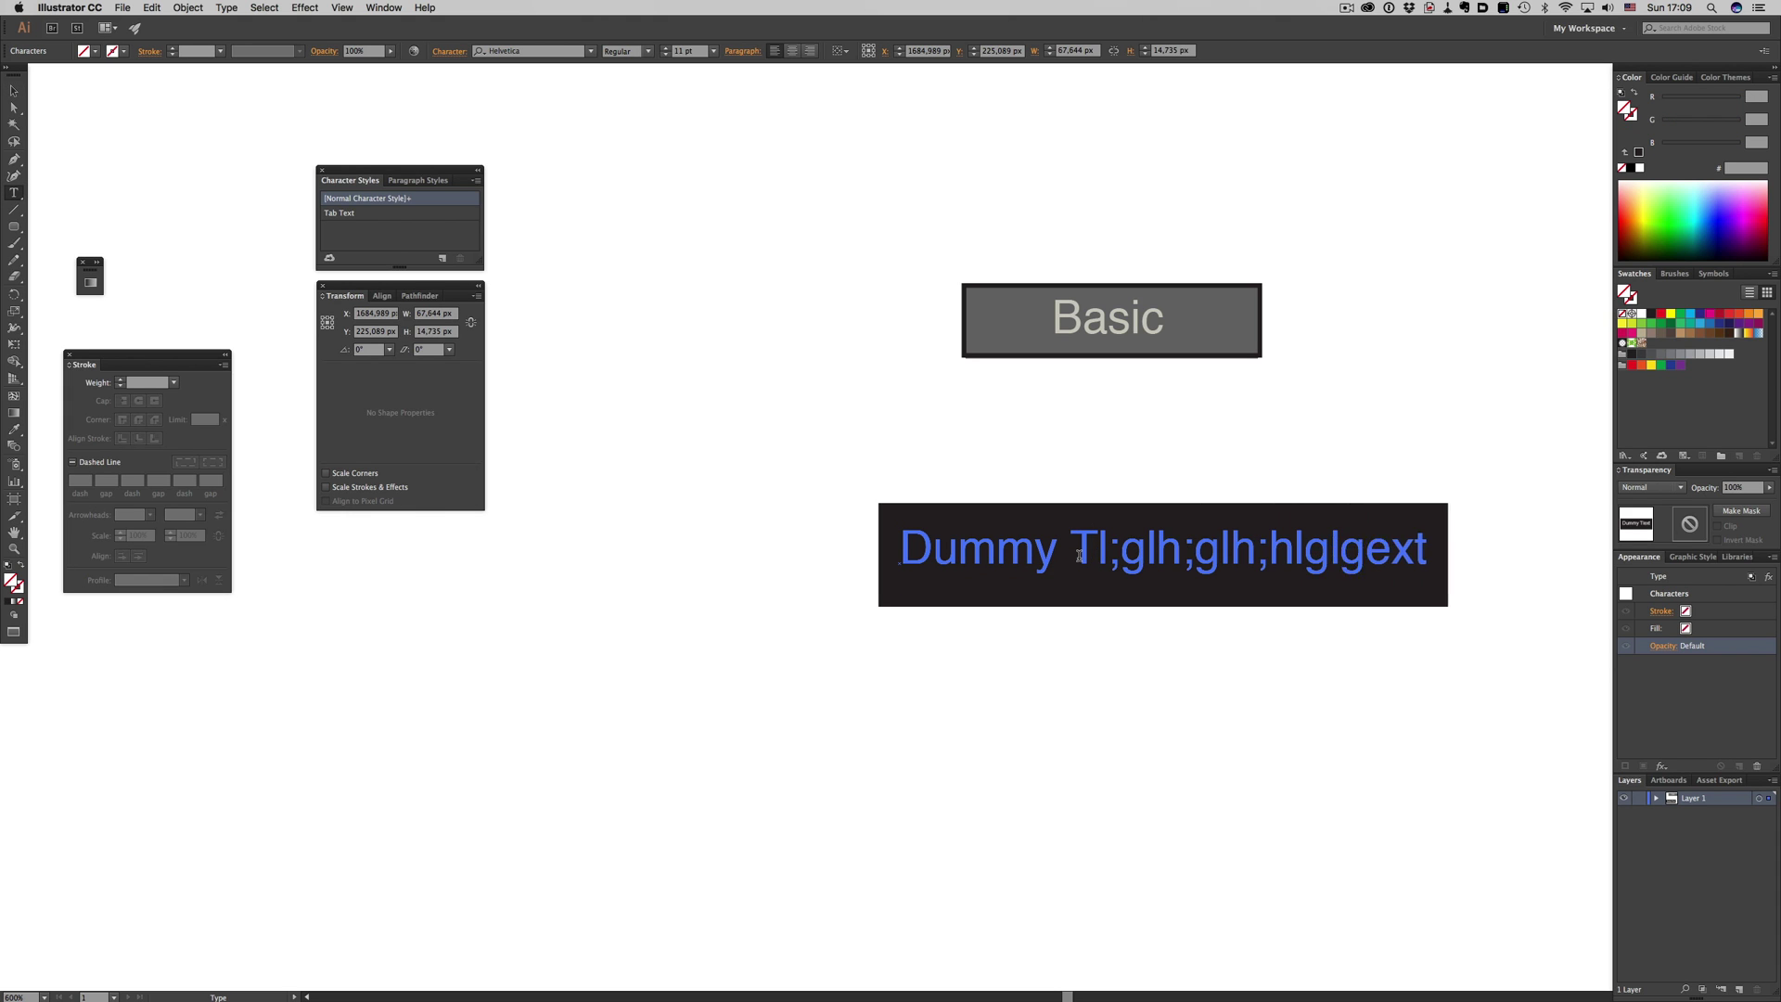
type("h;glh;gl")
key("Escape")
left_click(1101, 664)
Turn on Pixel Preview and zoom in on the end of the Dummy Text box
scroll(962, 593, "right", 5)
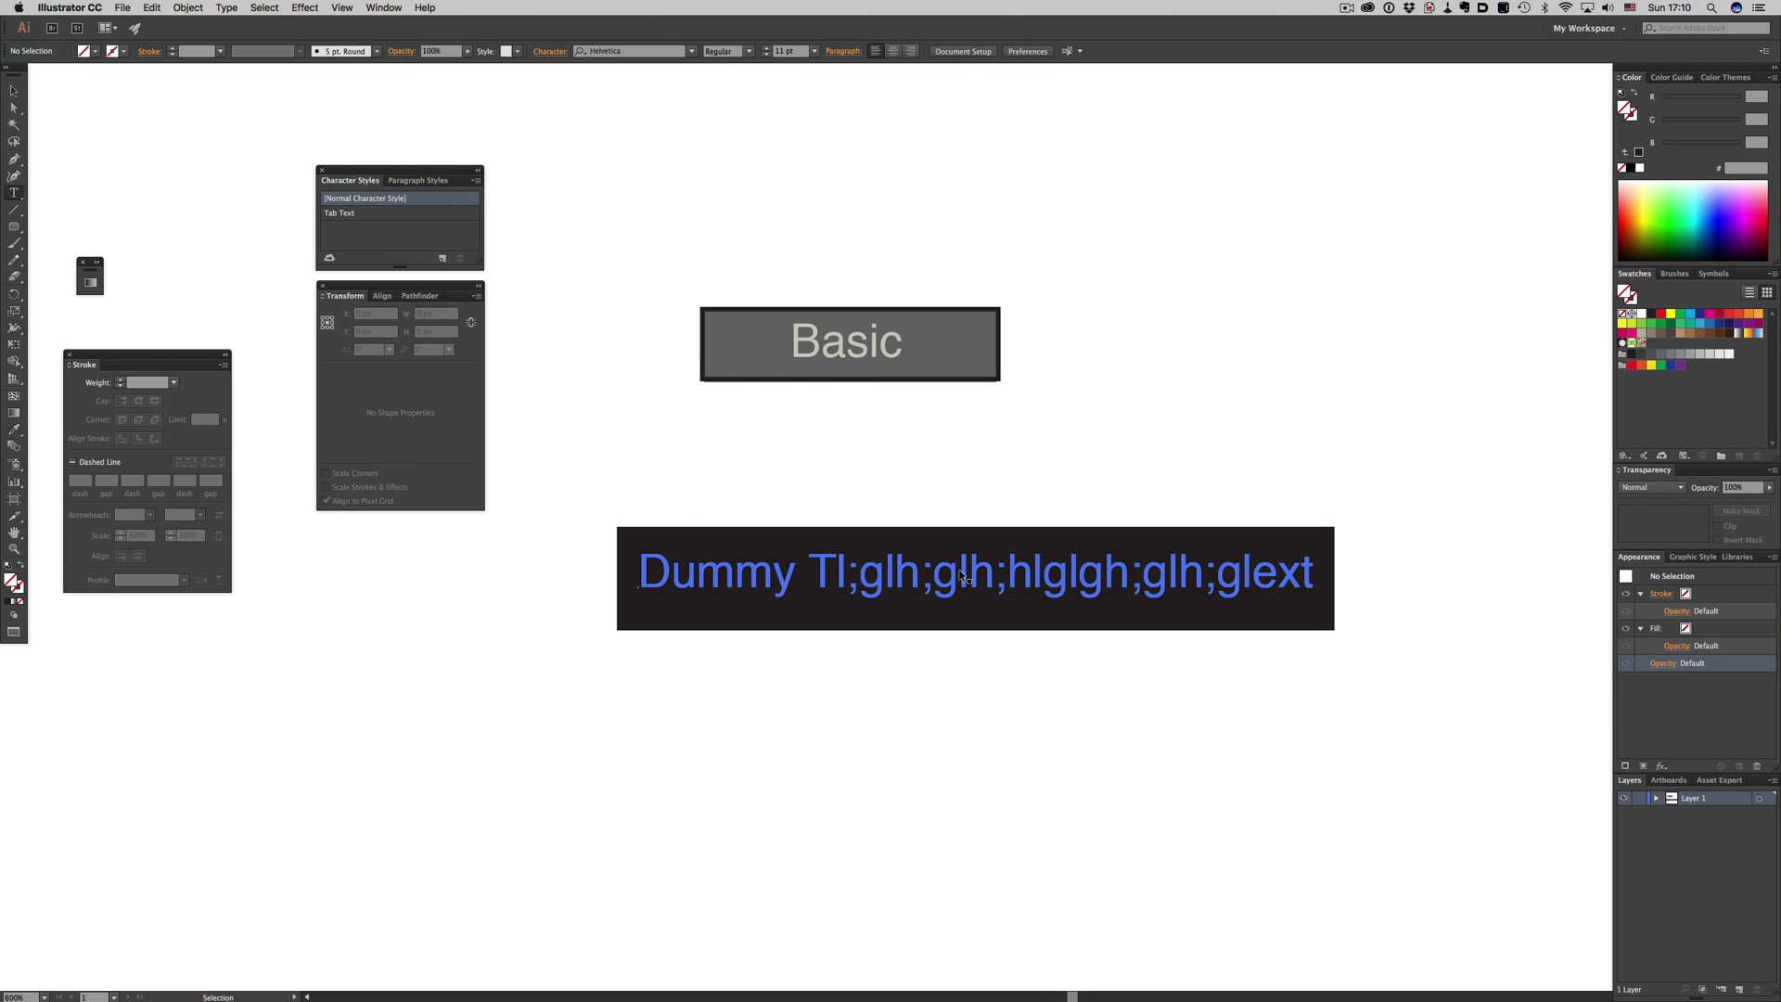
key("super+alt+y")
key("z")
left_click(1134, 564)
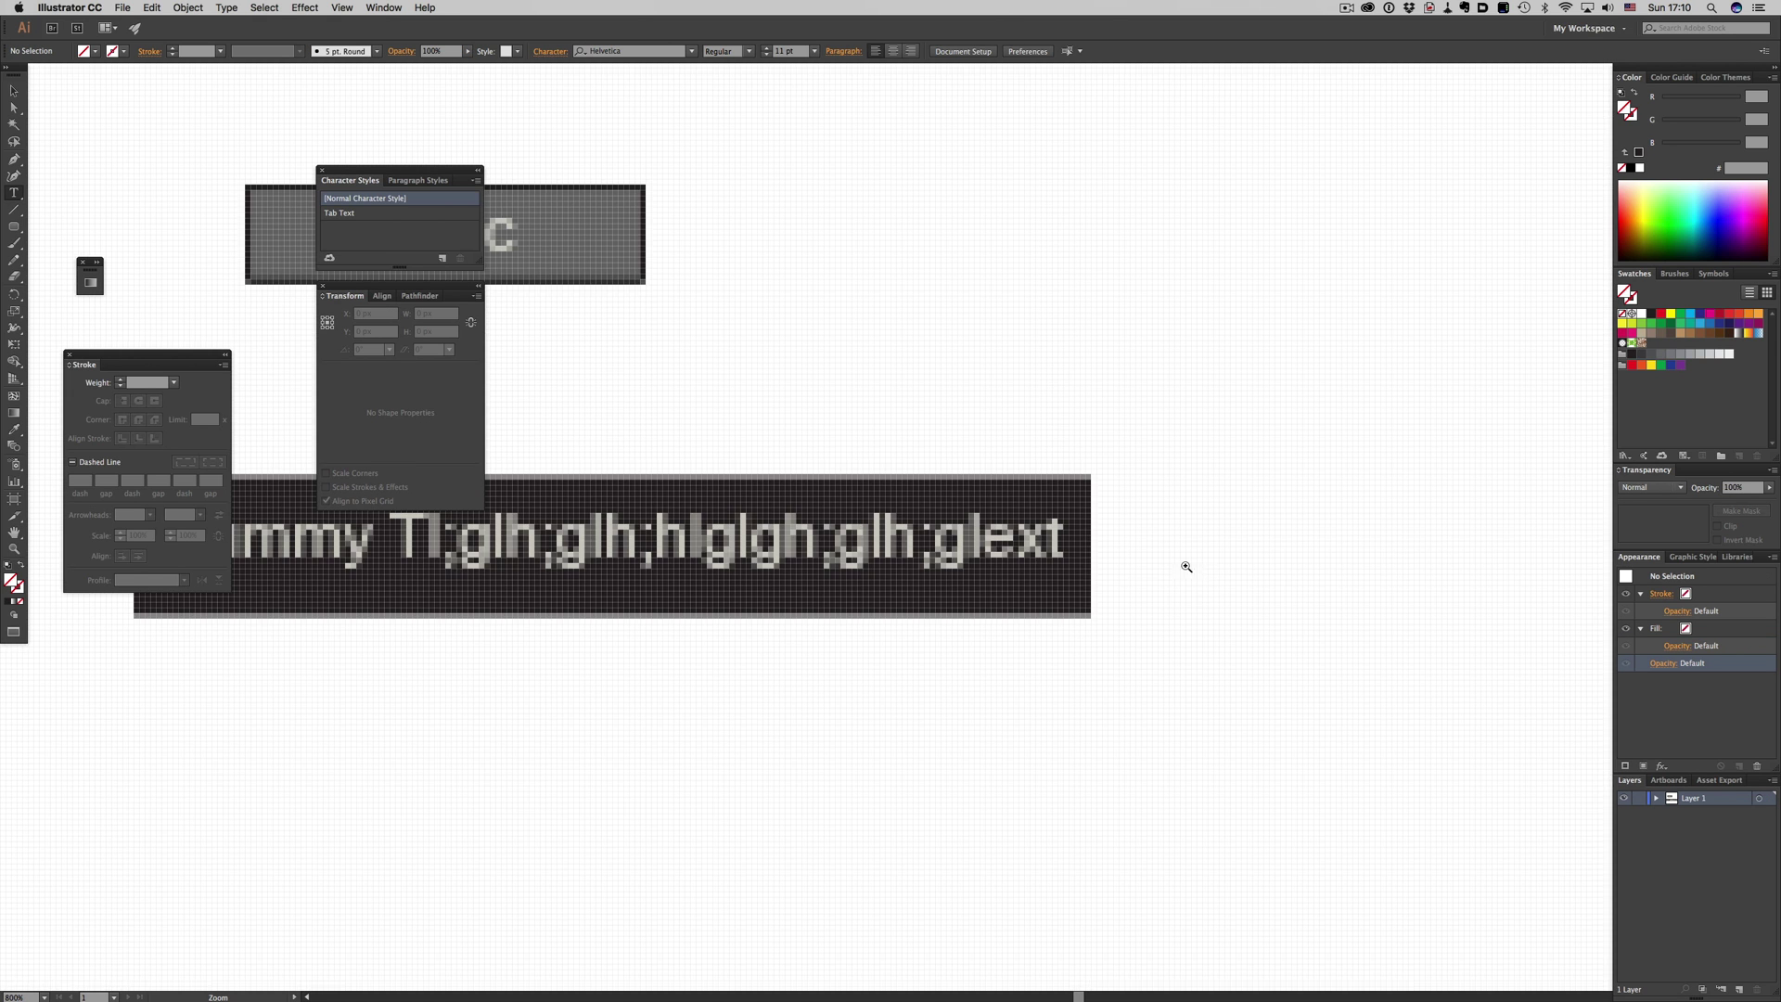
left_click(1138, 559)
left_click(670, 490)
left_click(873, 536)
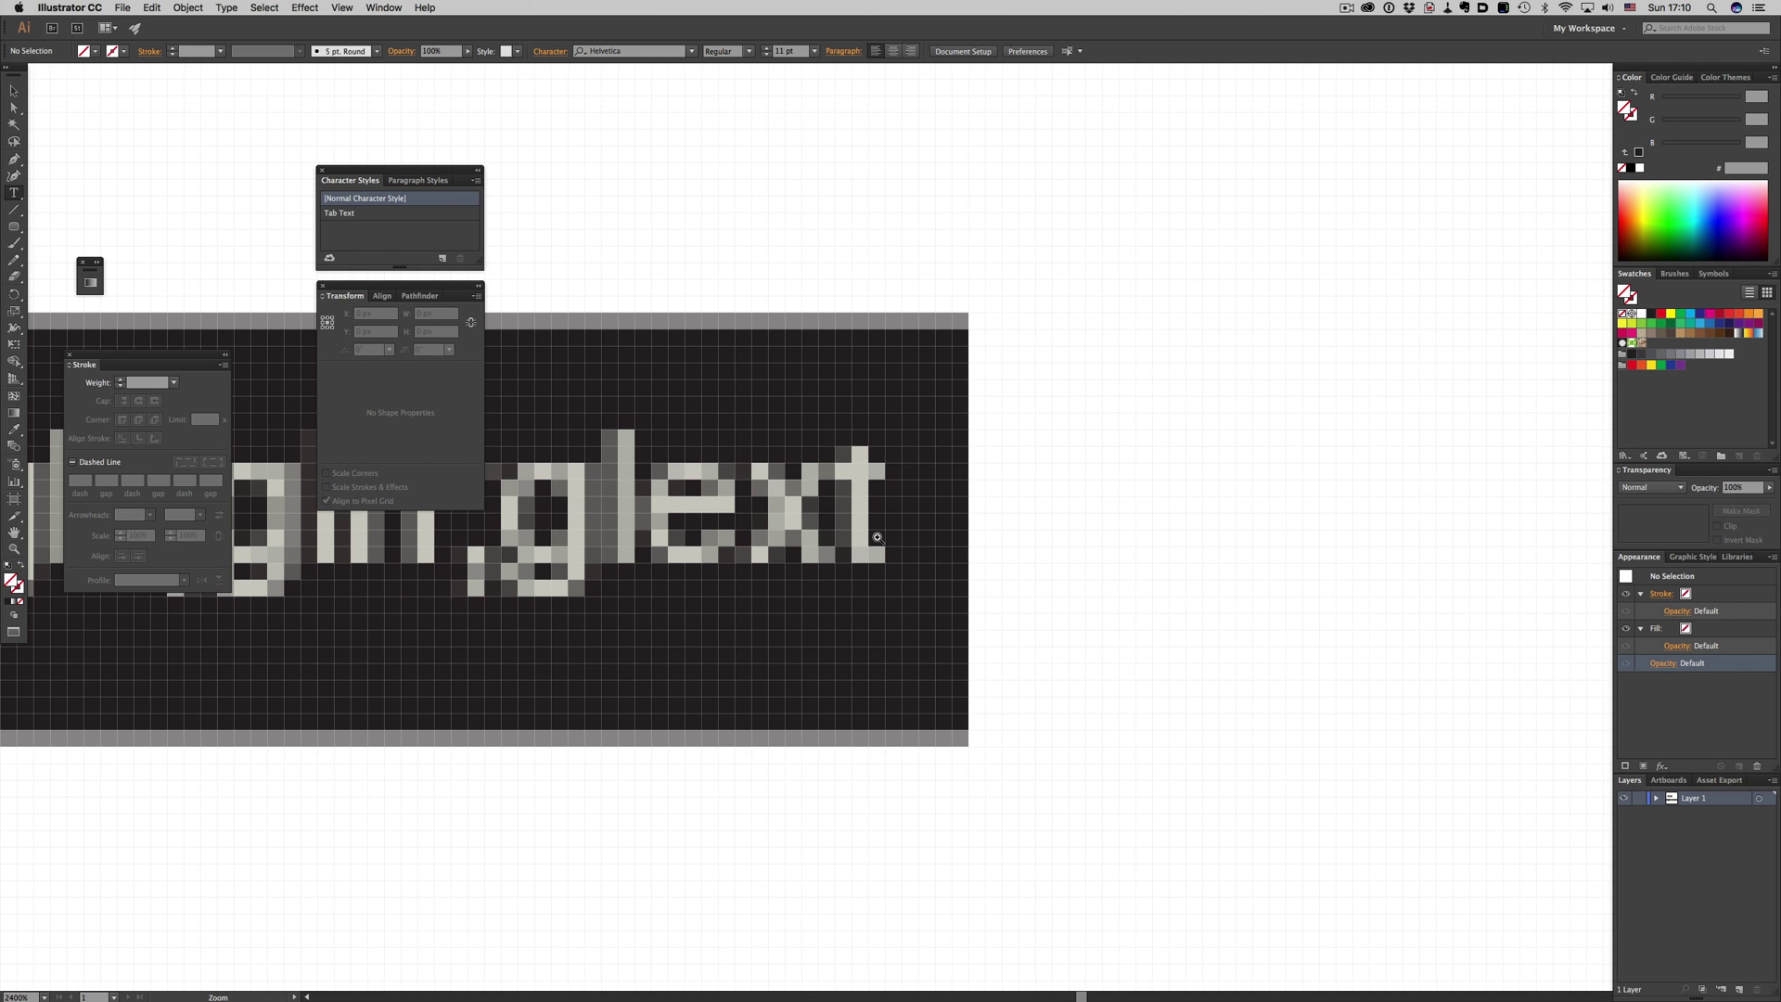
key("t")
left_click_drag(891, 473, 1101, 501)
key("v")
Add a Twist effect at 0° to the Dummy Text background-box fill
left_click(1104, 575)
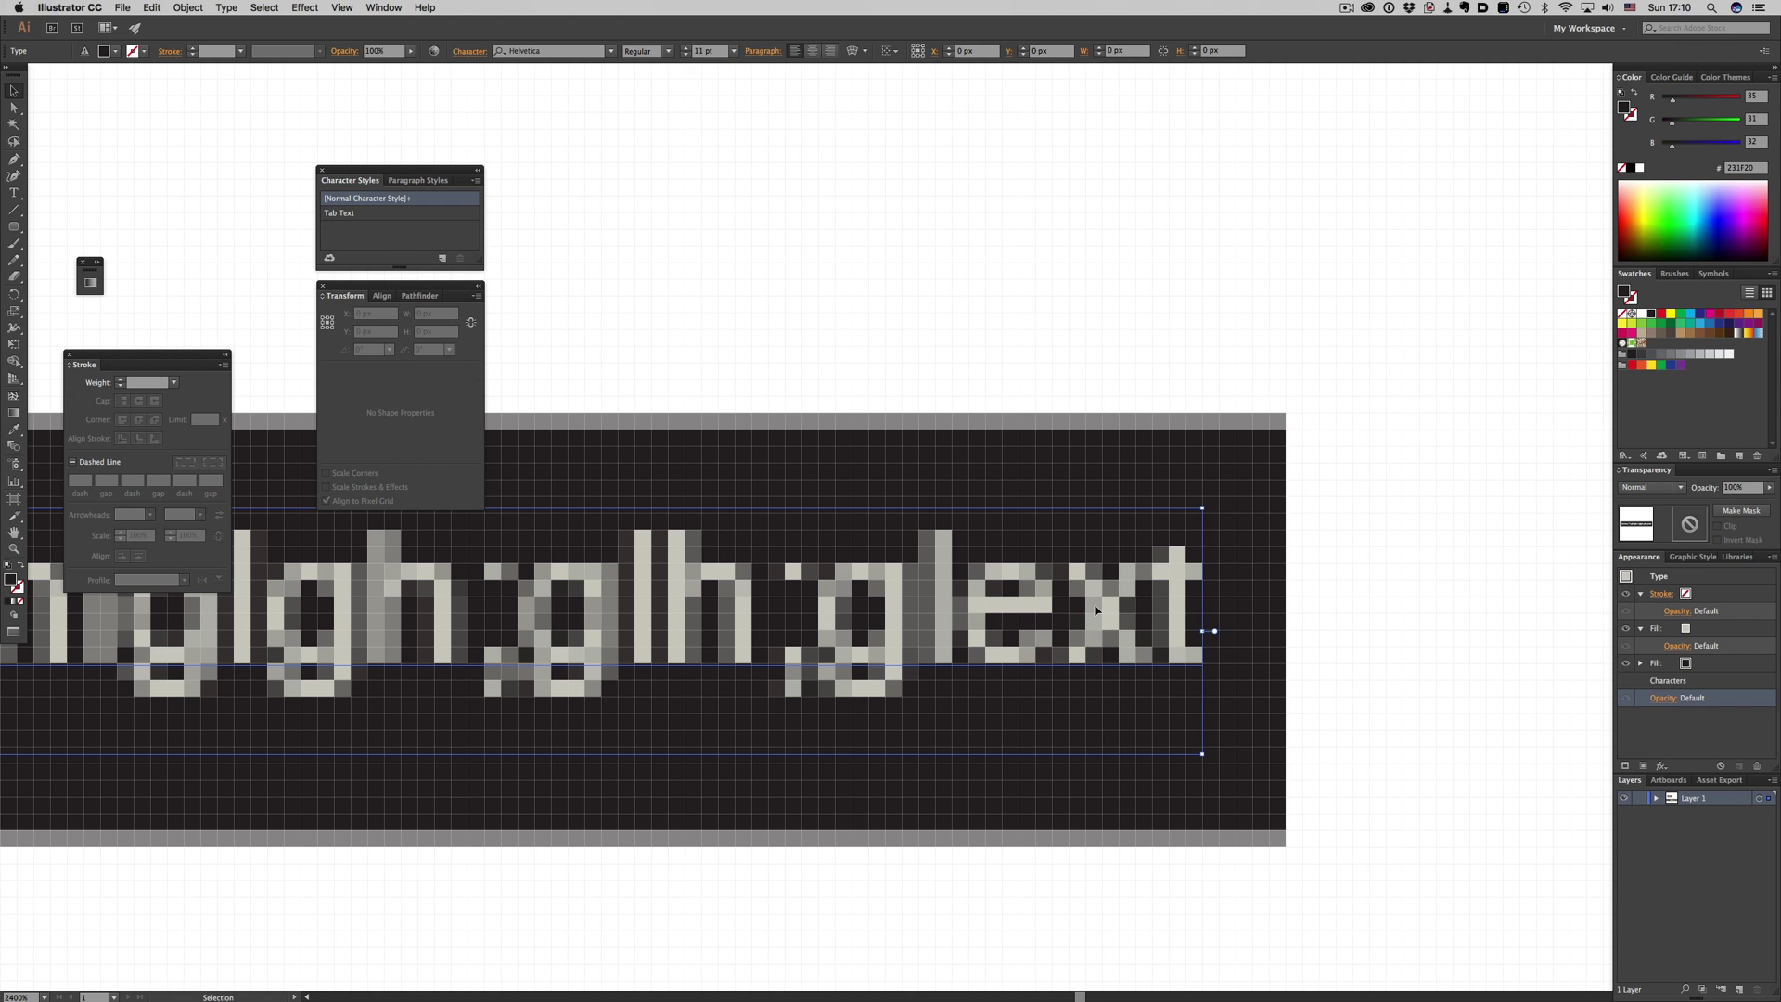
left_click(1755, 631)
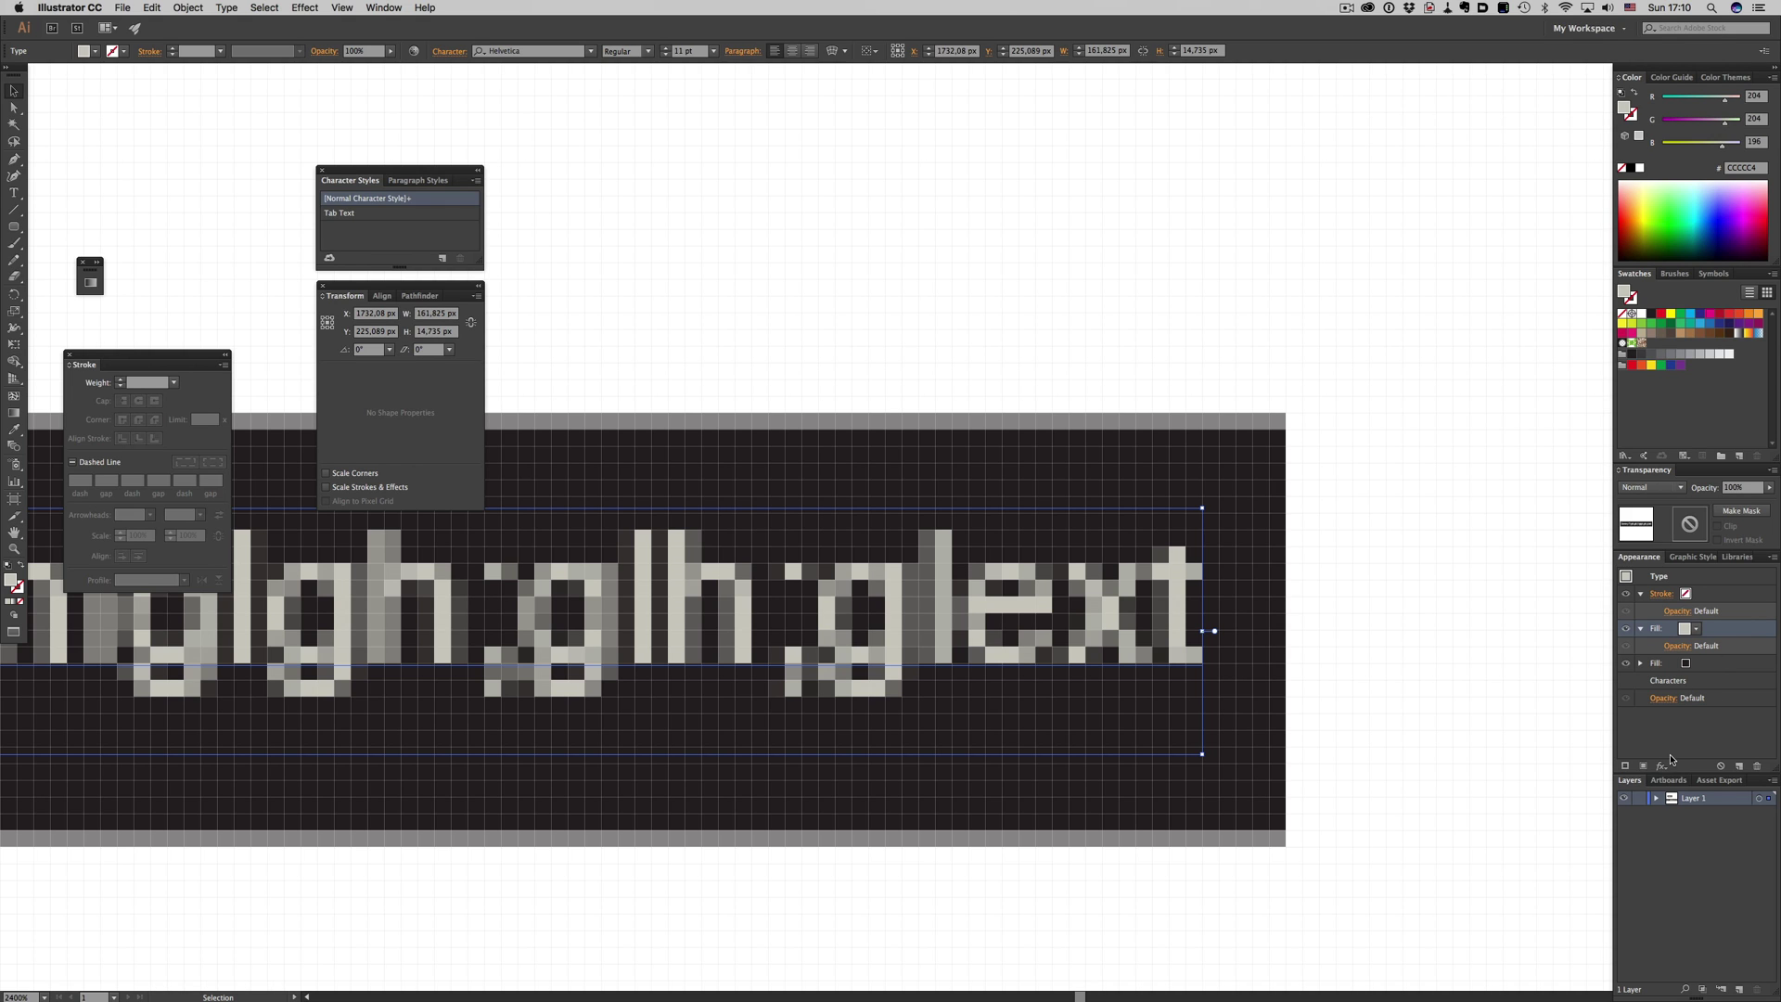
left_click(1754, 664)
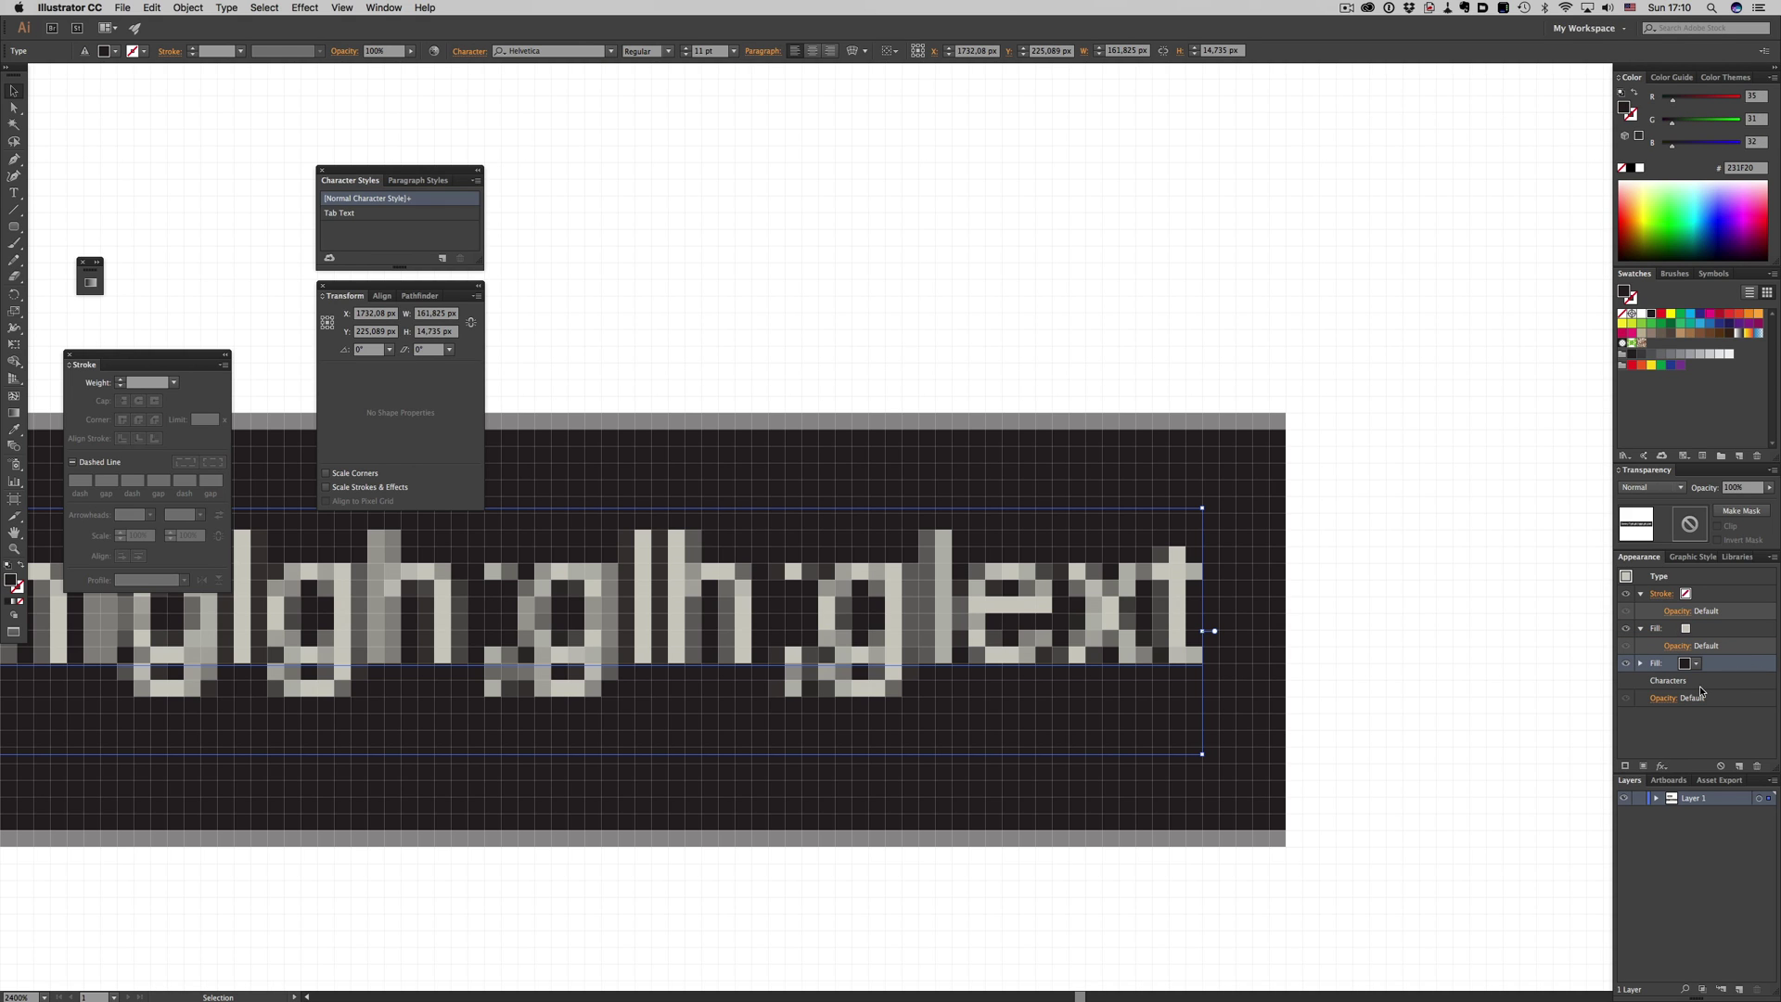
left_click(1664, 767)
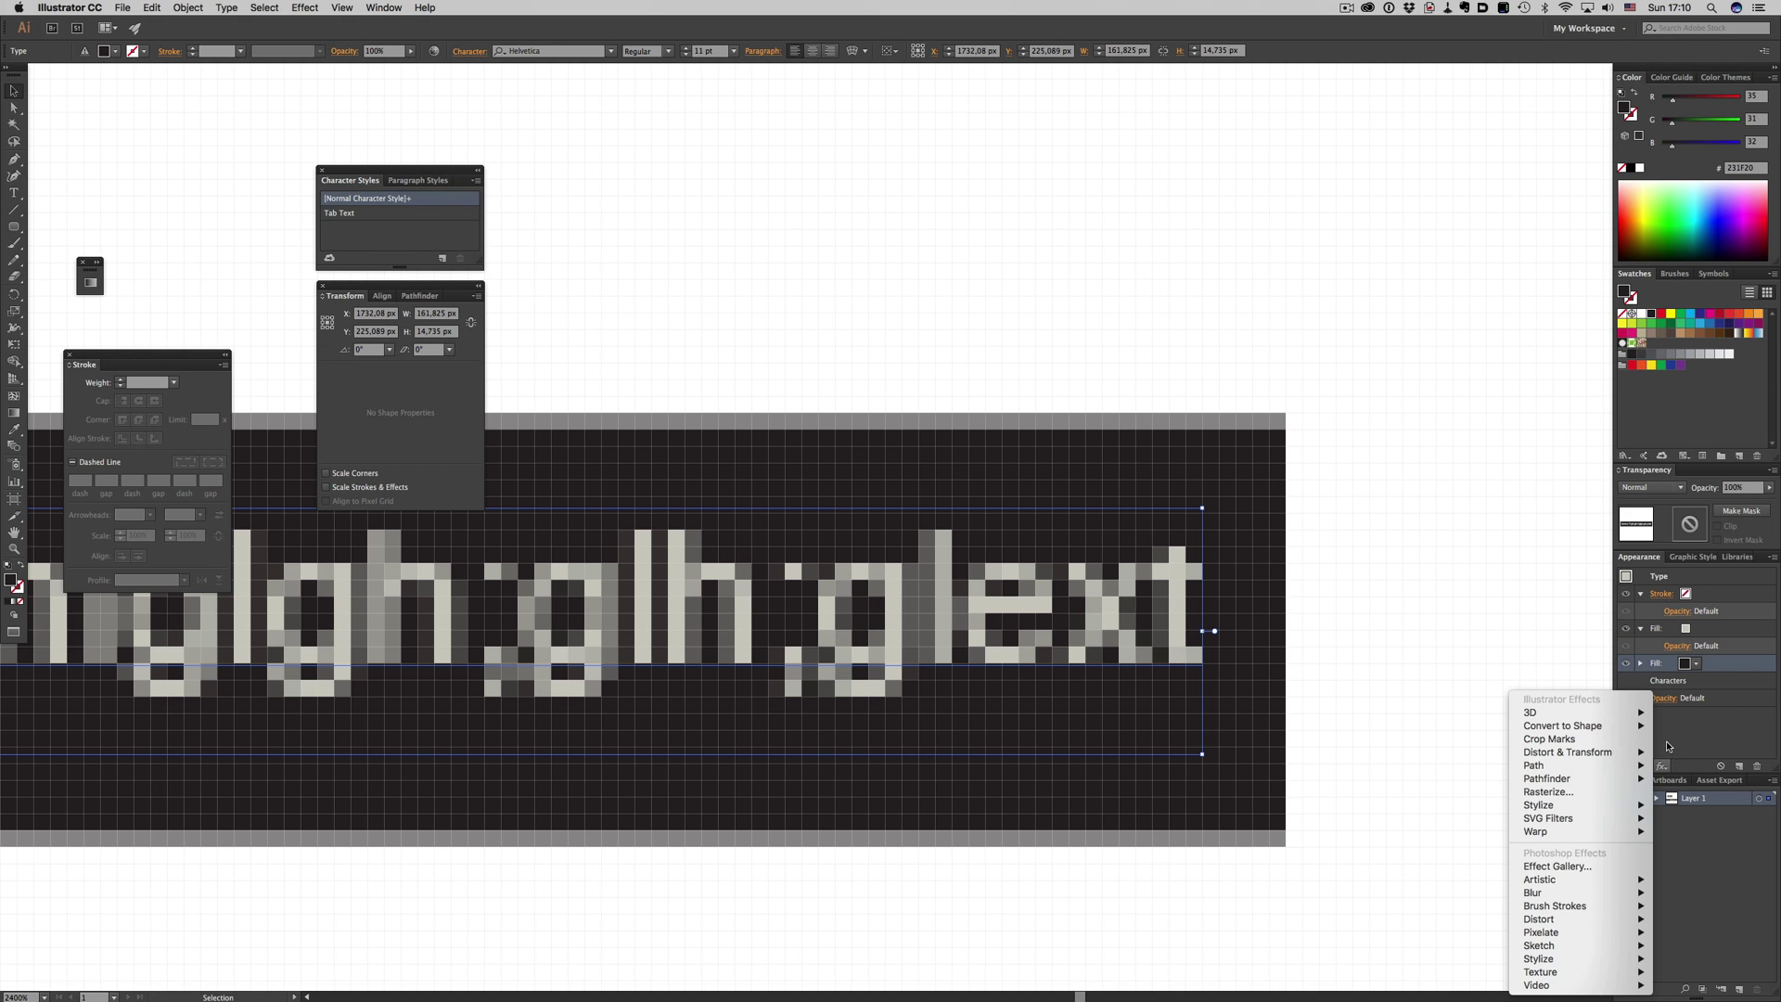
mouse_move(1628, 752)
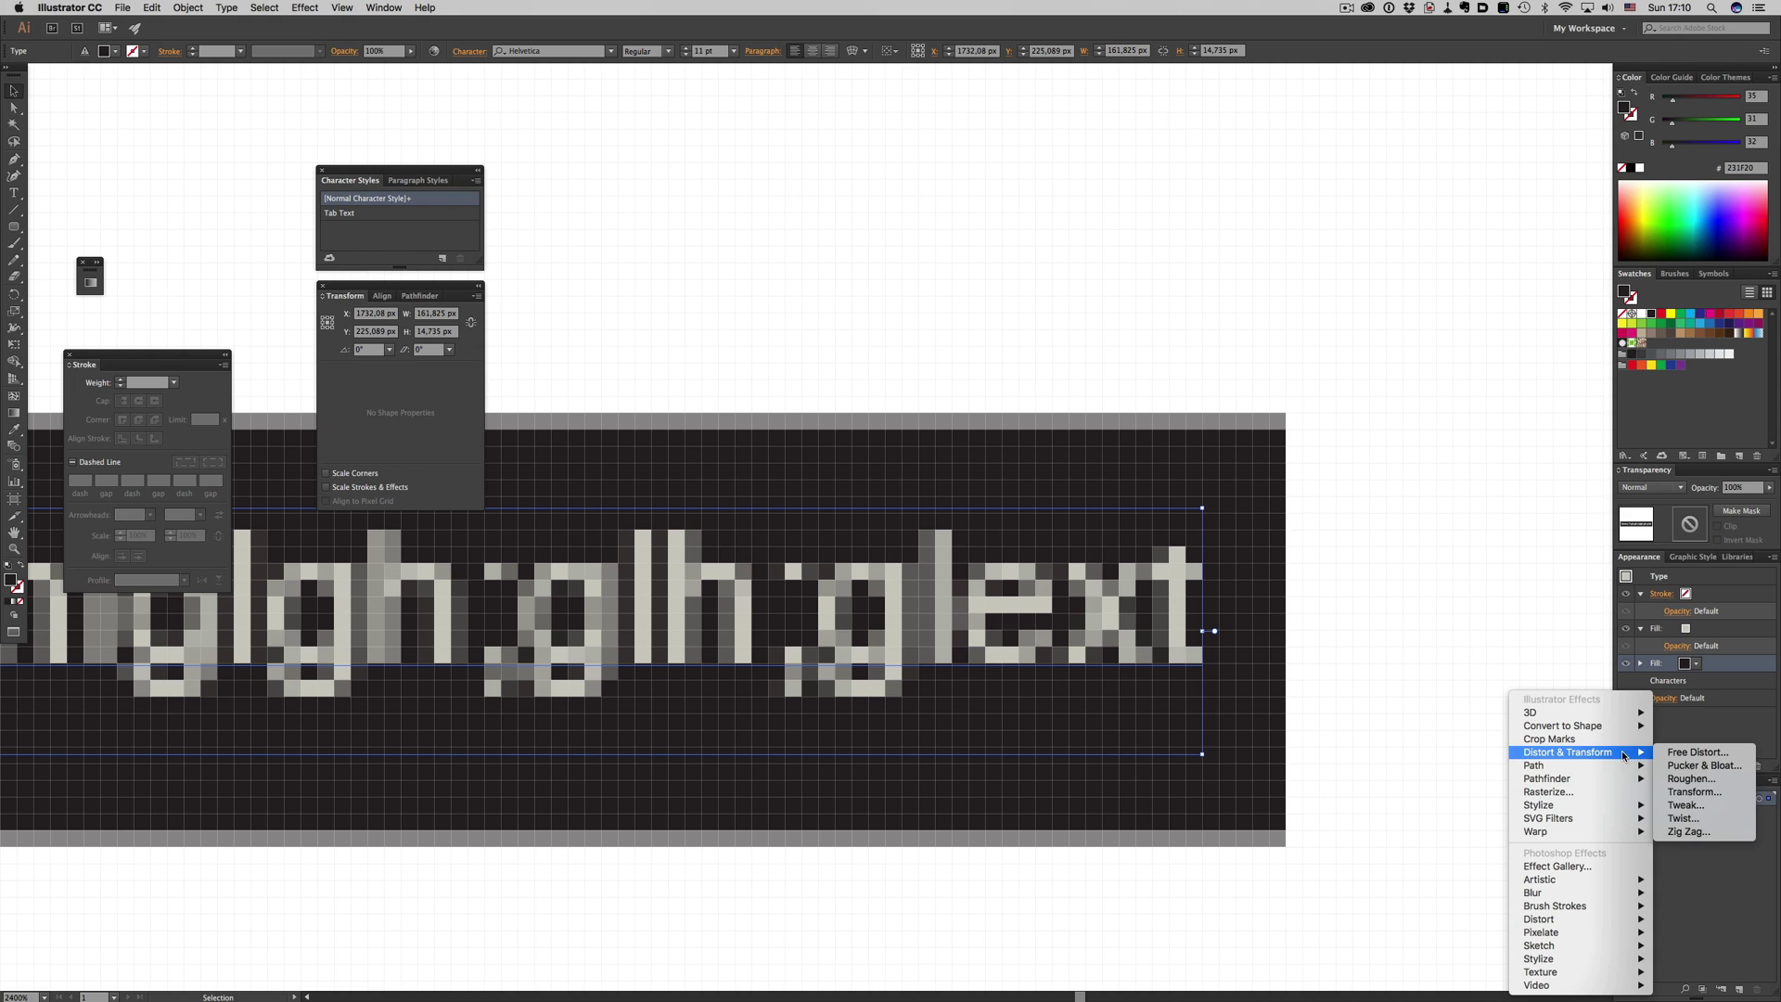
left_click(1686, 818)
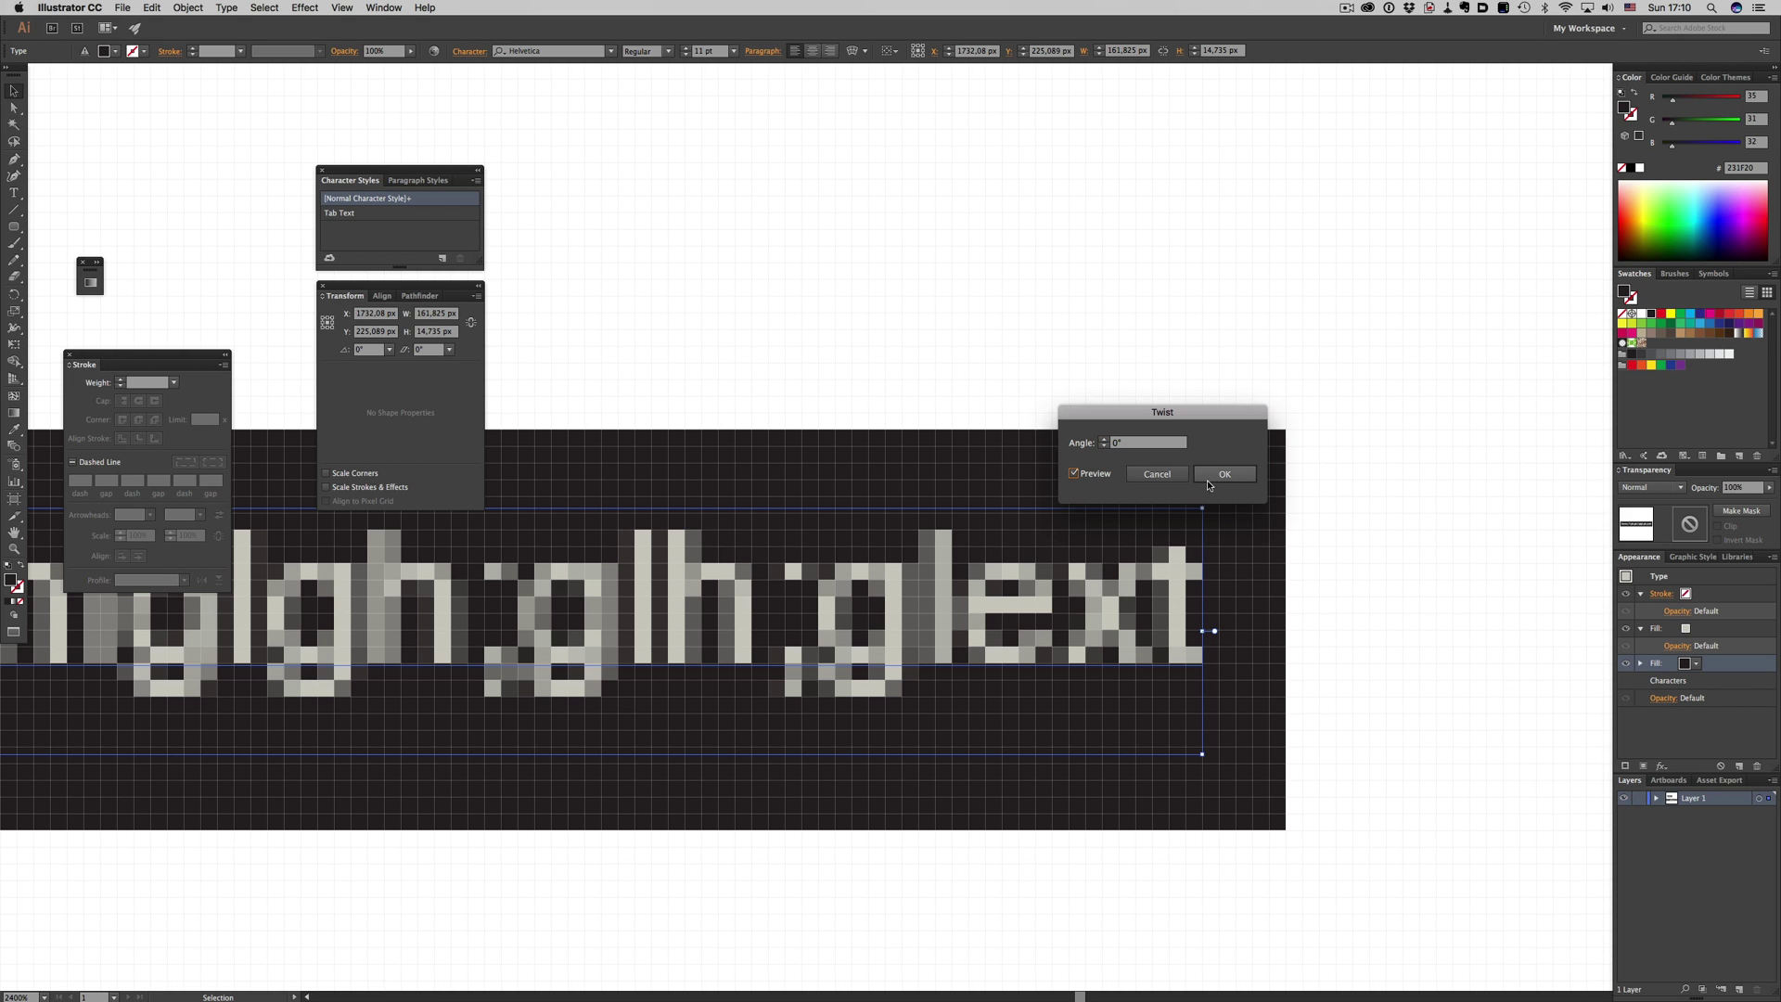
left_click(1226, 475)
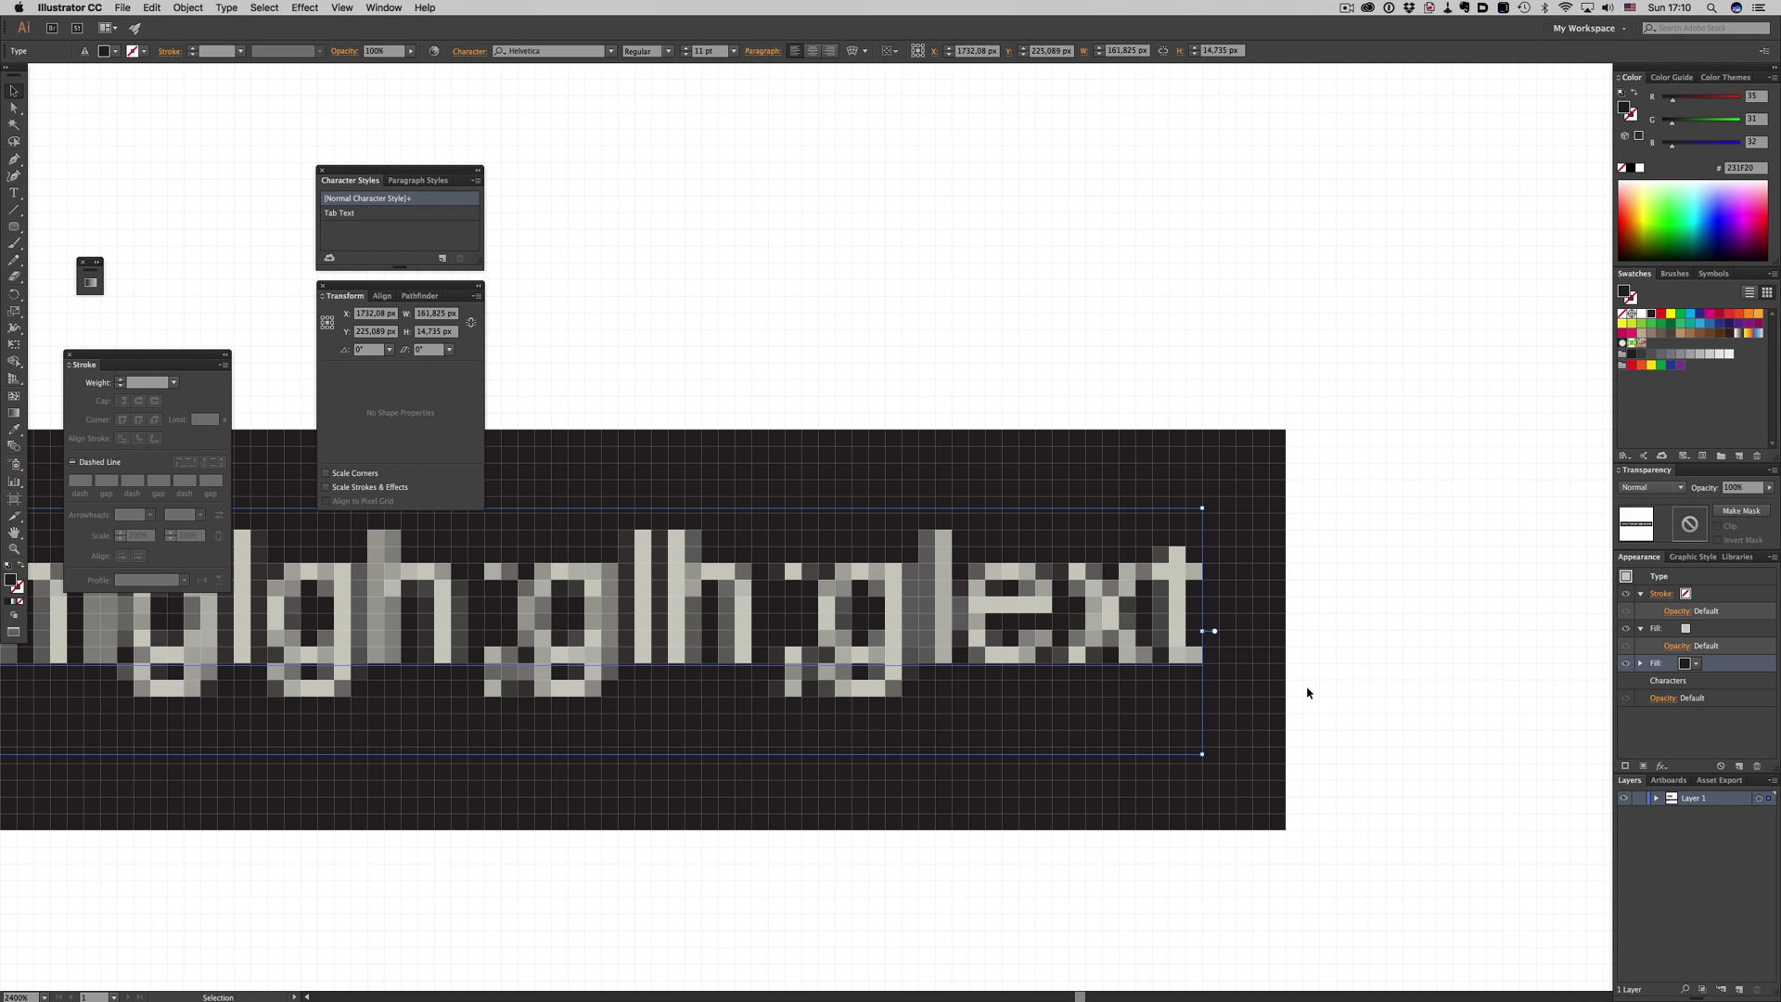
Zoom out, pan both labels into view, and turn off Pixel Preview
left_click(1371, 653)
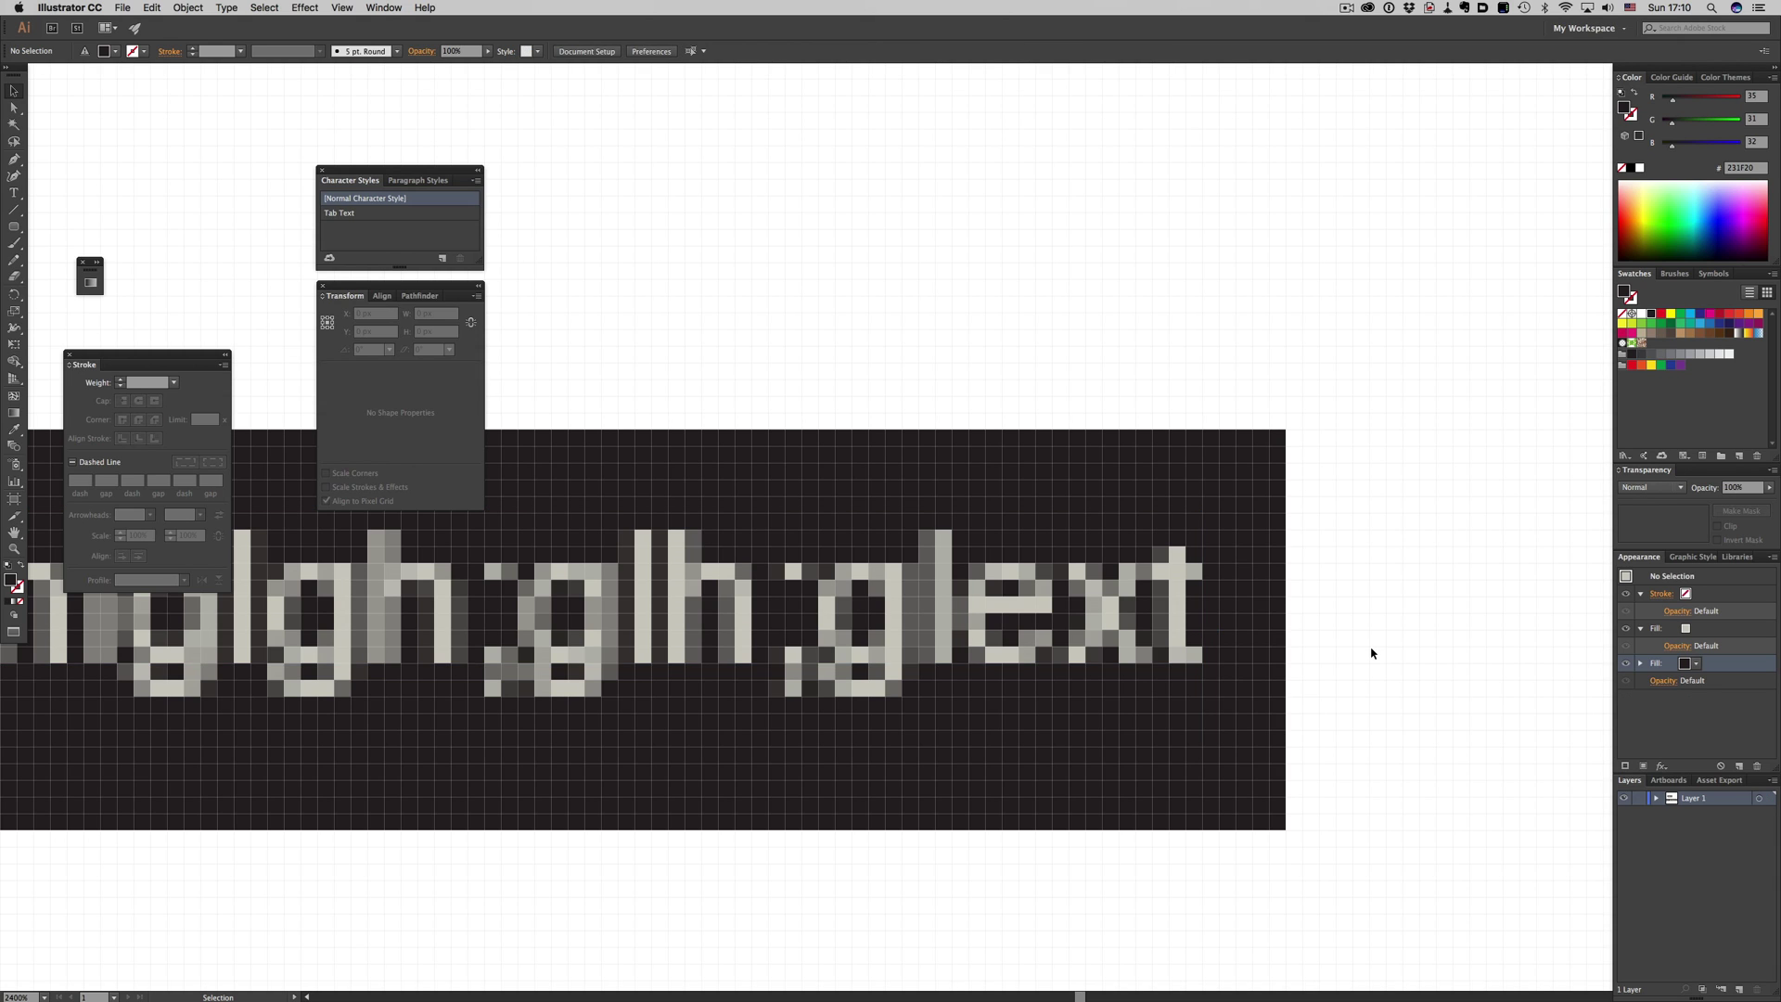
key("super+minus")
key("super+minus")
key("super+minus")
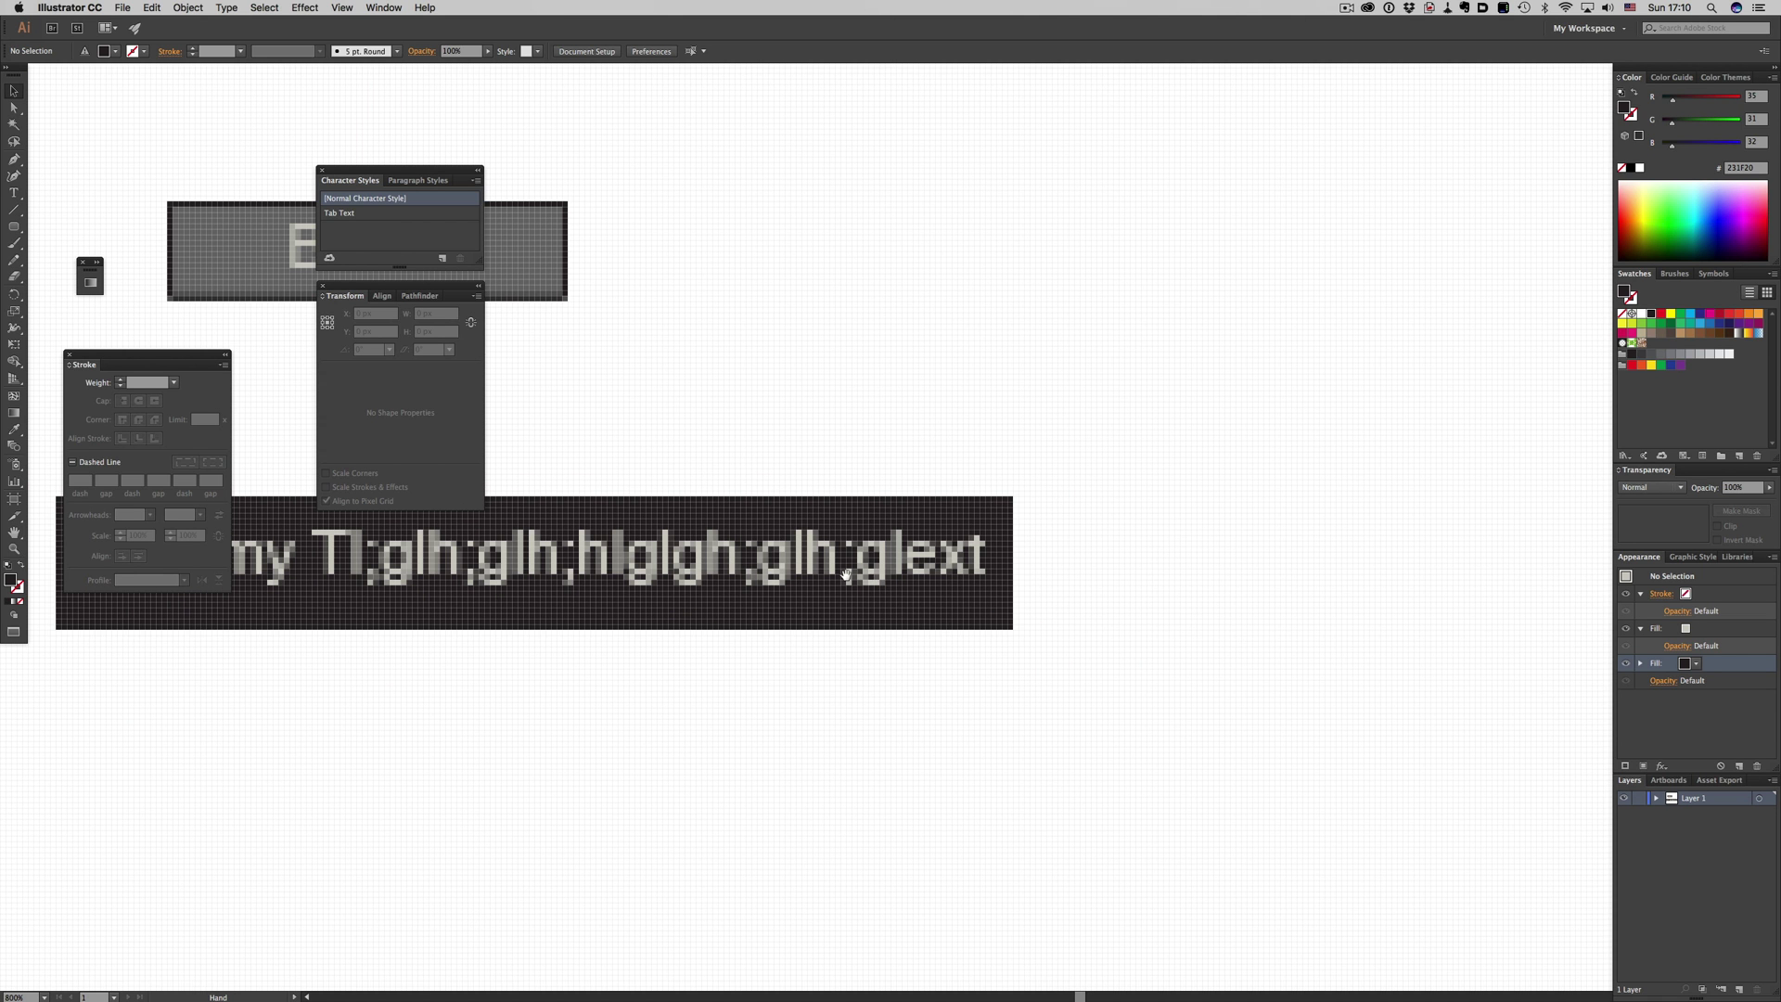
left_click_drag(806, 568, 1174, 613)
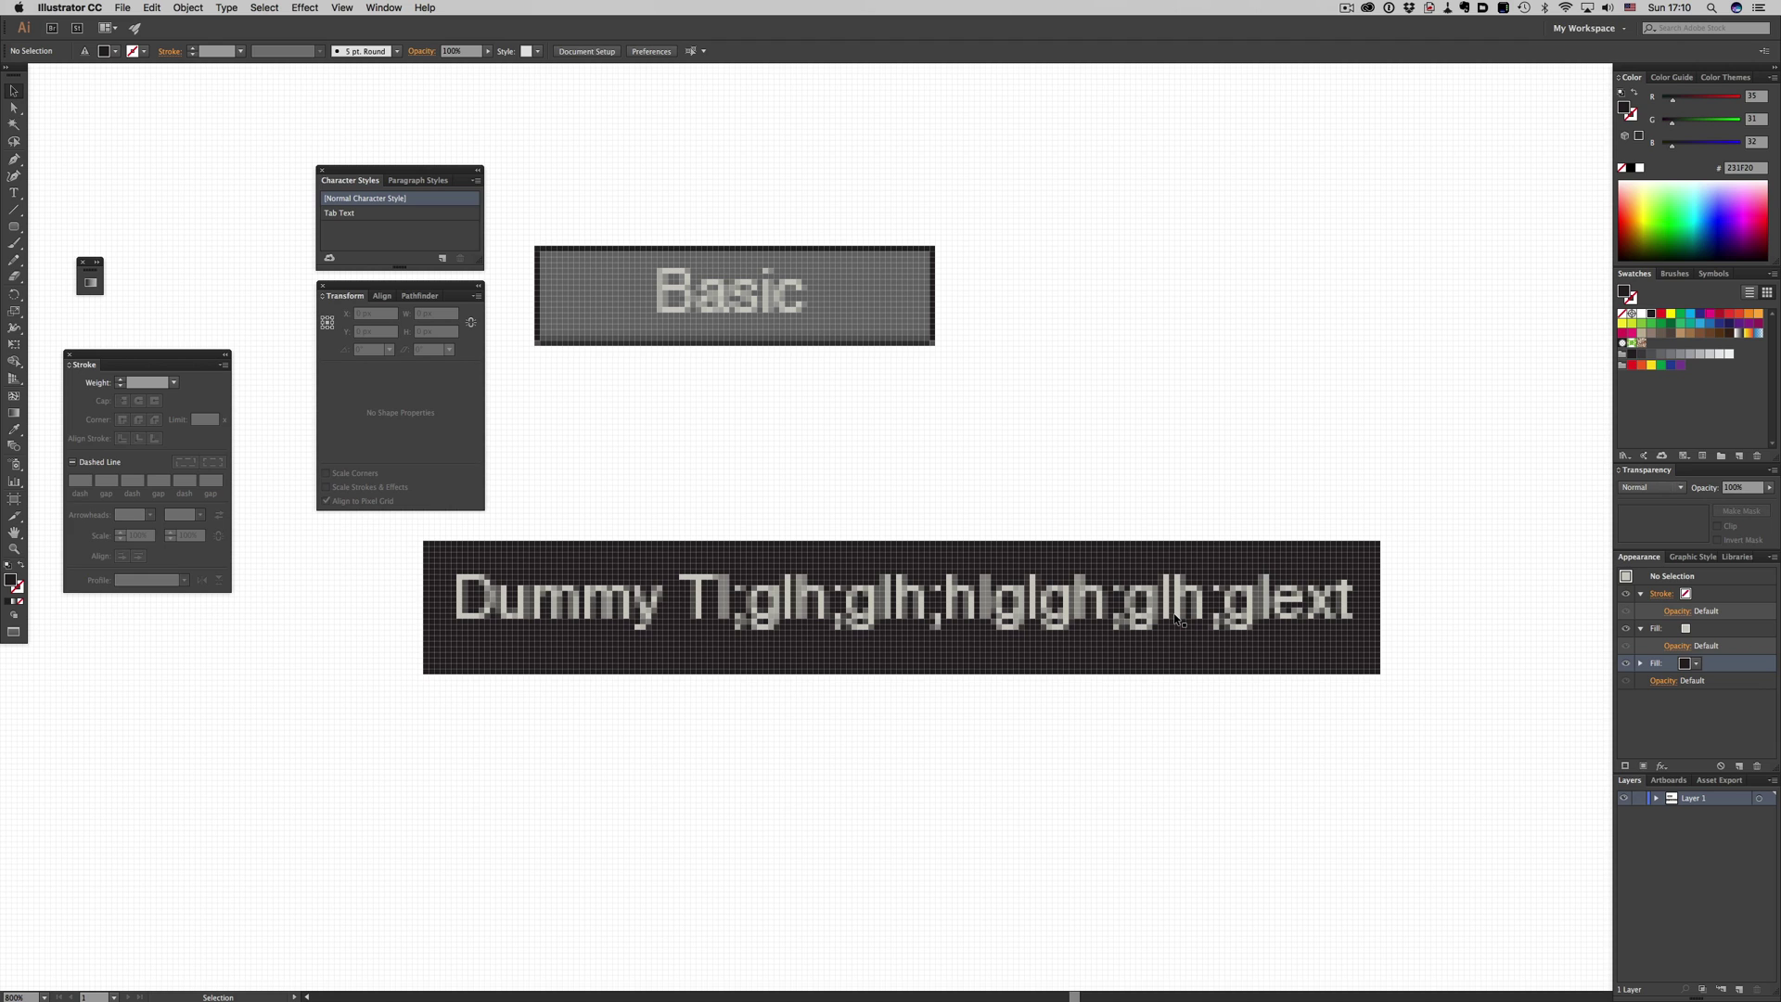
key("alt+super+y")
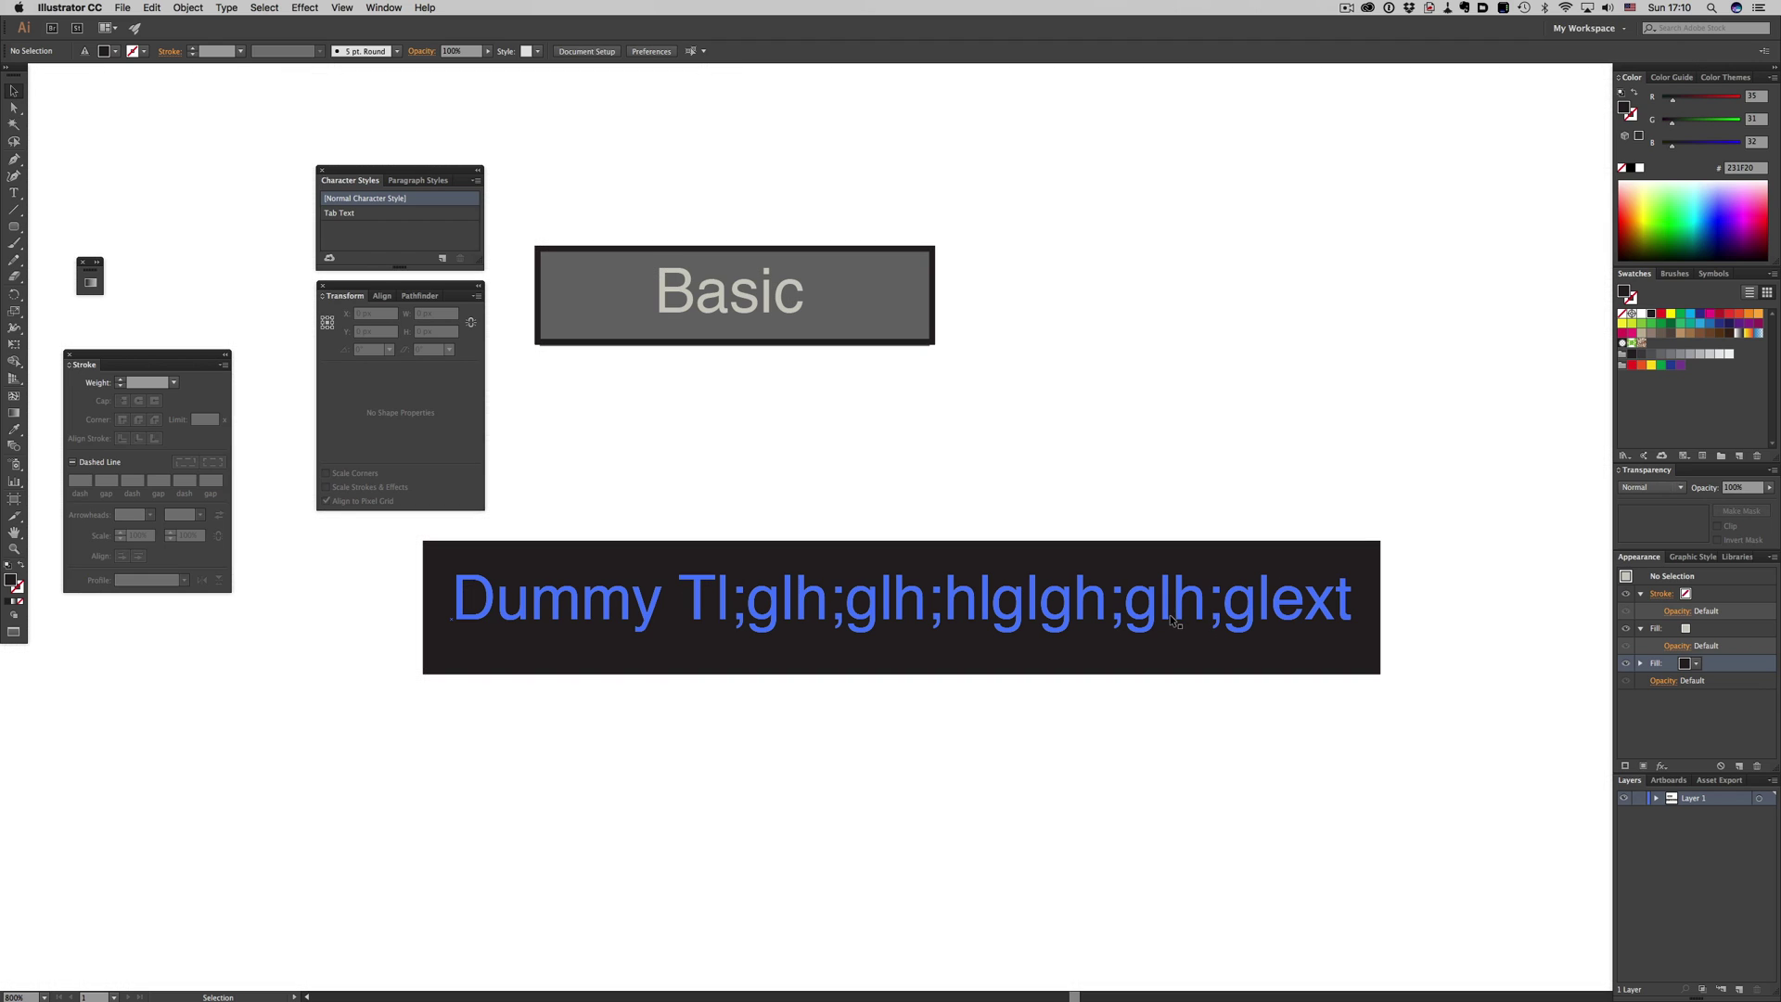
Delete the extra typed characters so the label reads Dummy Text, then reselect it
double_click(1271, 608)
left_click_drag(1271, 608, 705, 587)
key("BackSpace")
key("Escape")
left_click(854, 612)
left_click(787, 601)
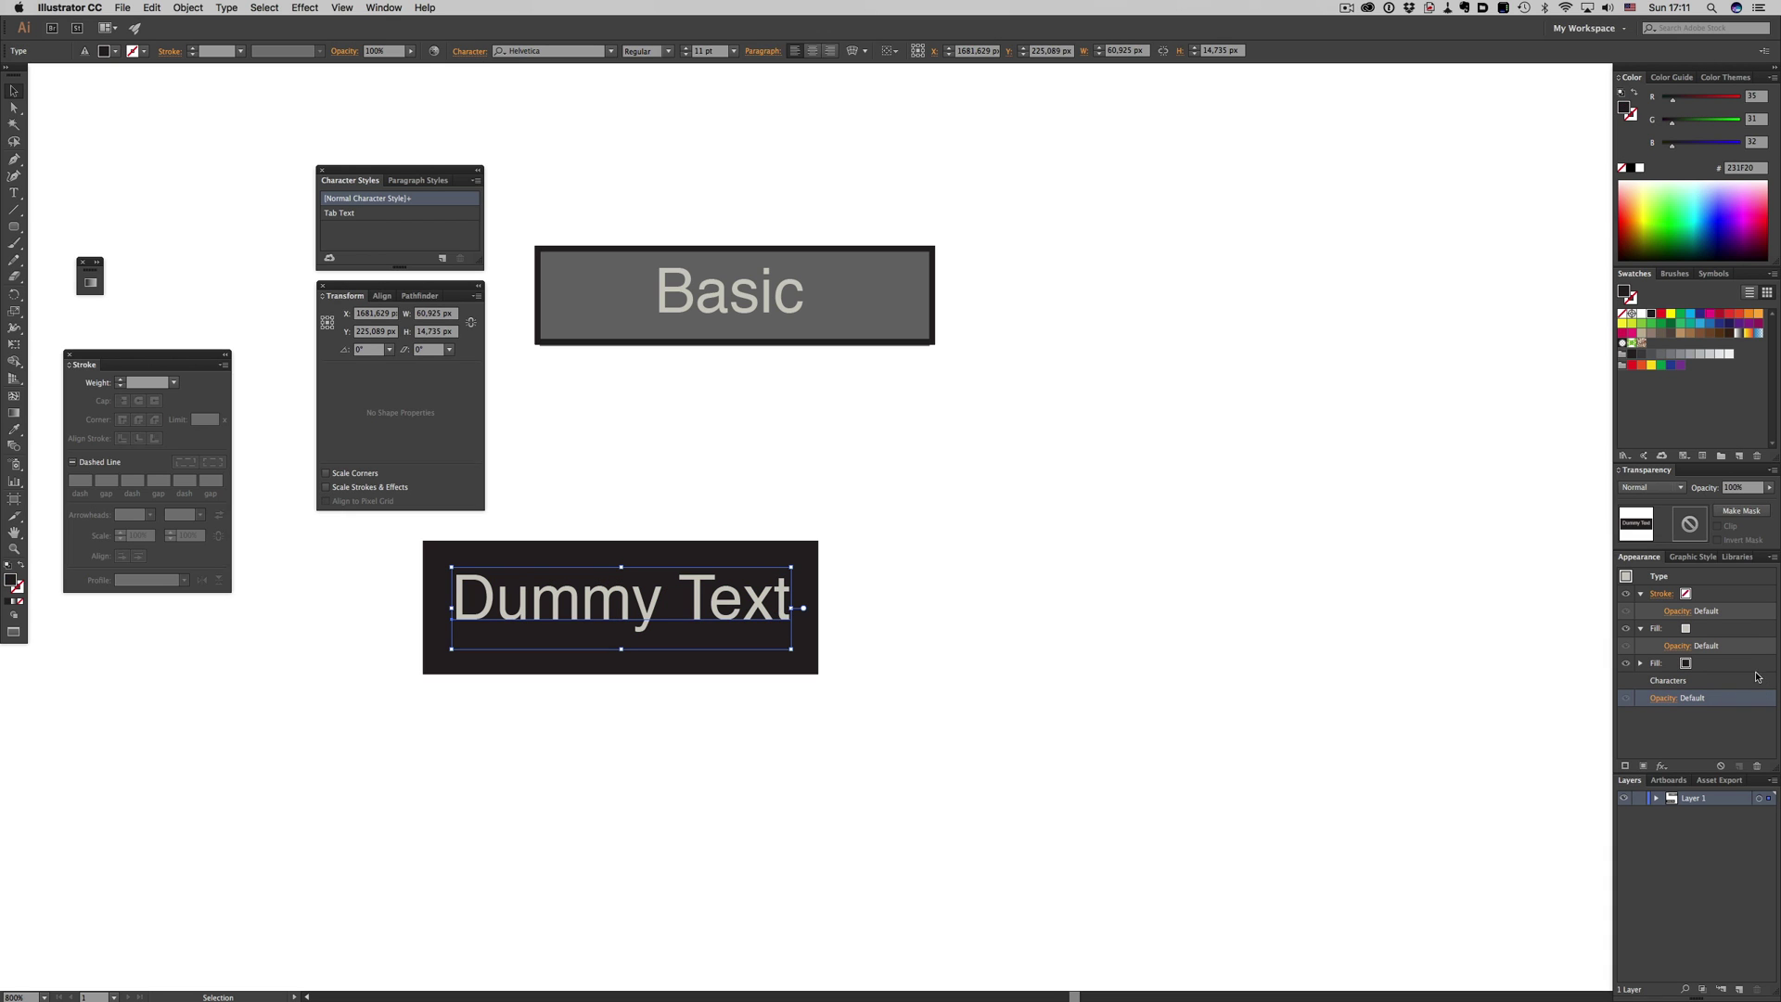
Reopen the box's Rectangle shape options, try Absolute size, and cancel
left_click(1747, 668)
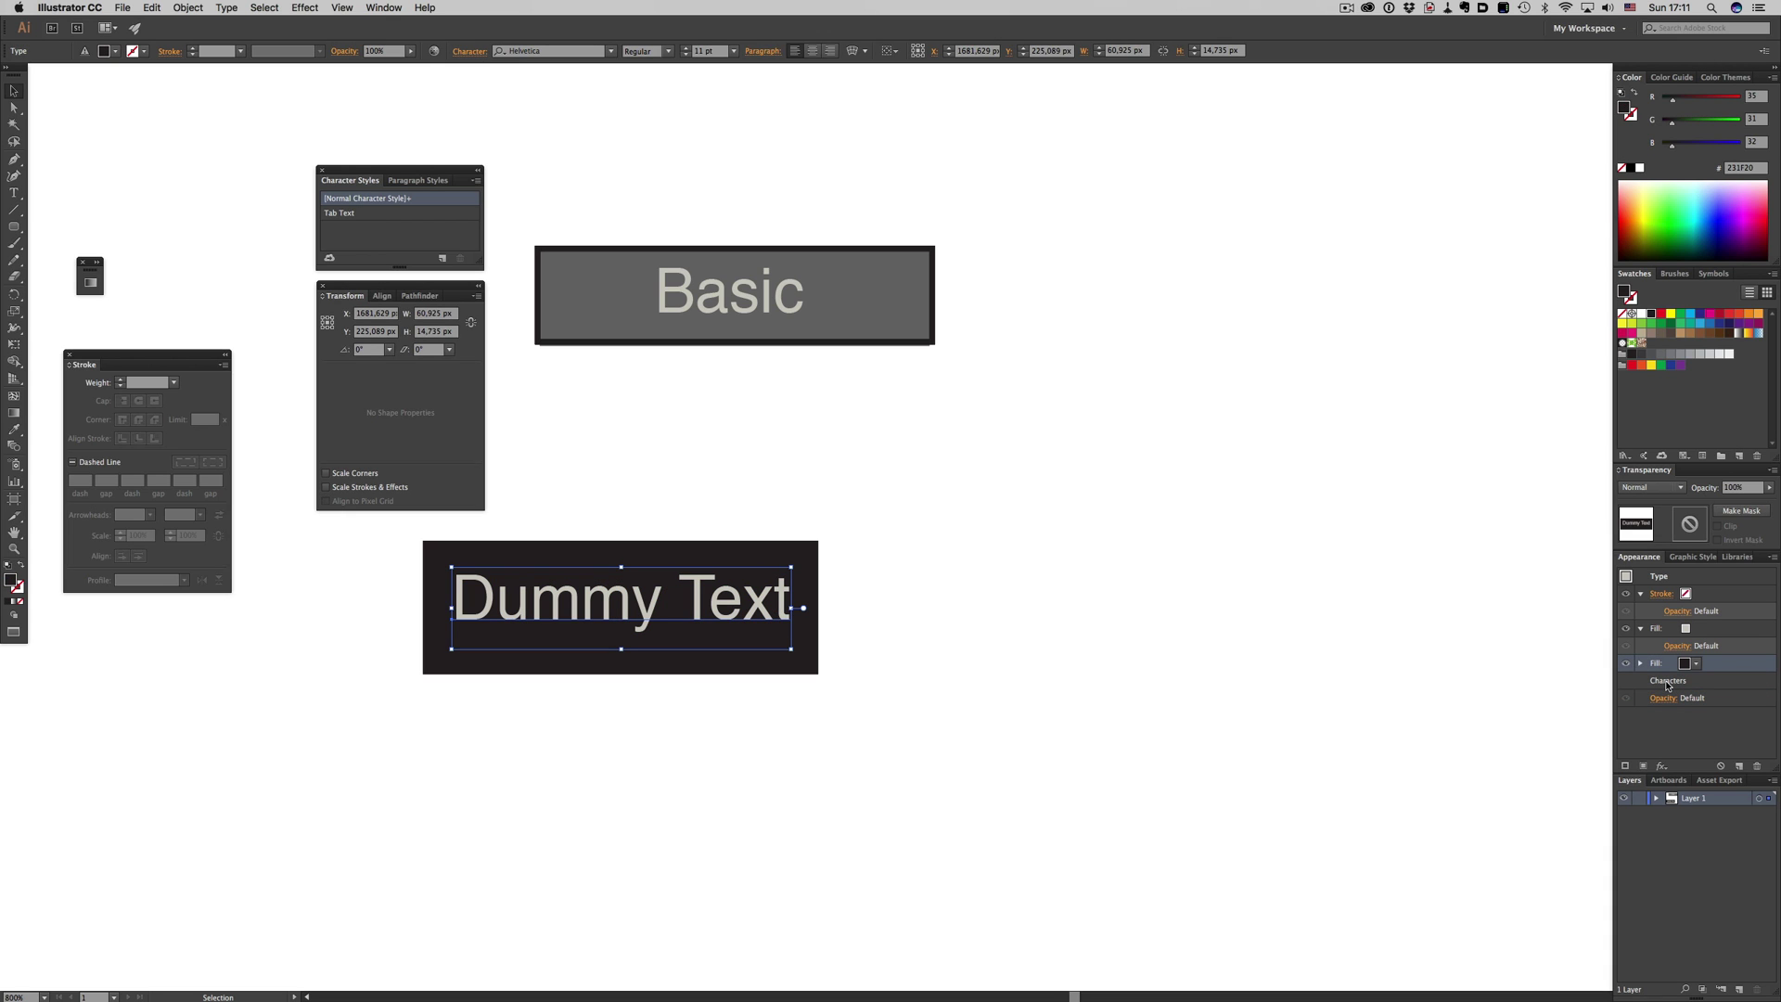
left_click(1640, 664)
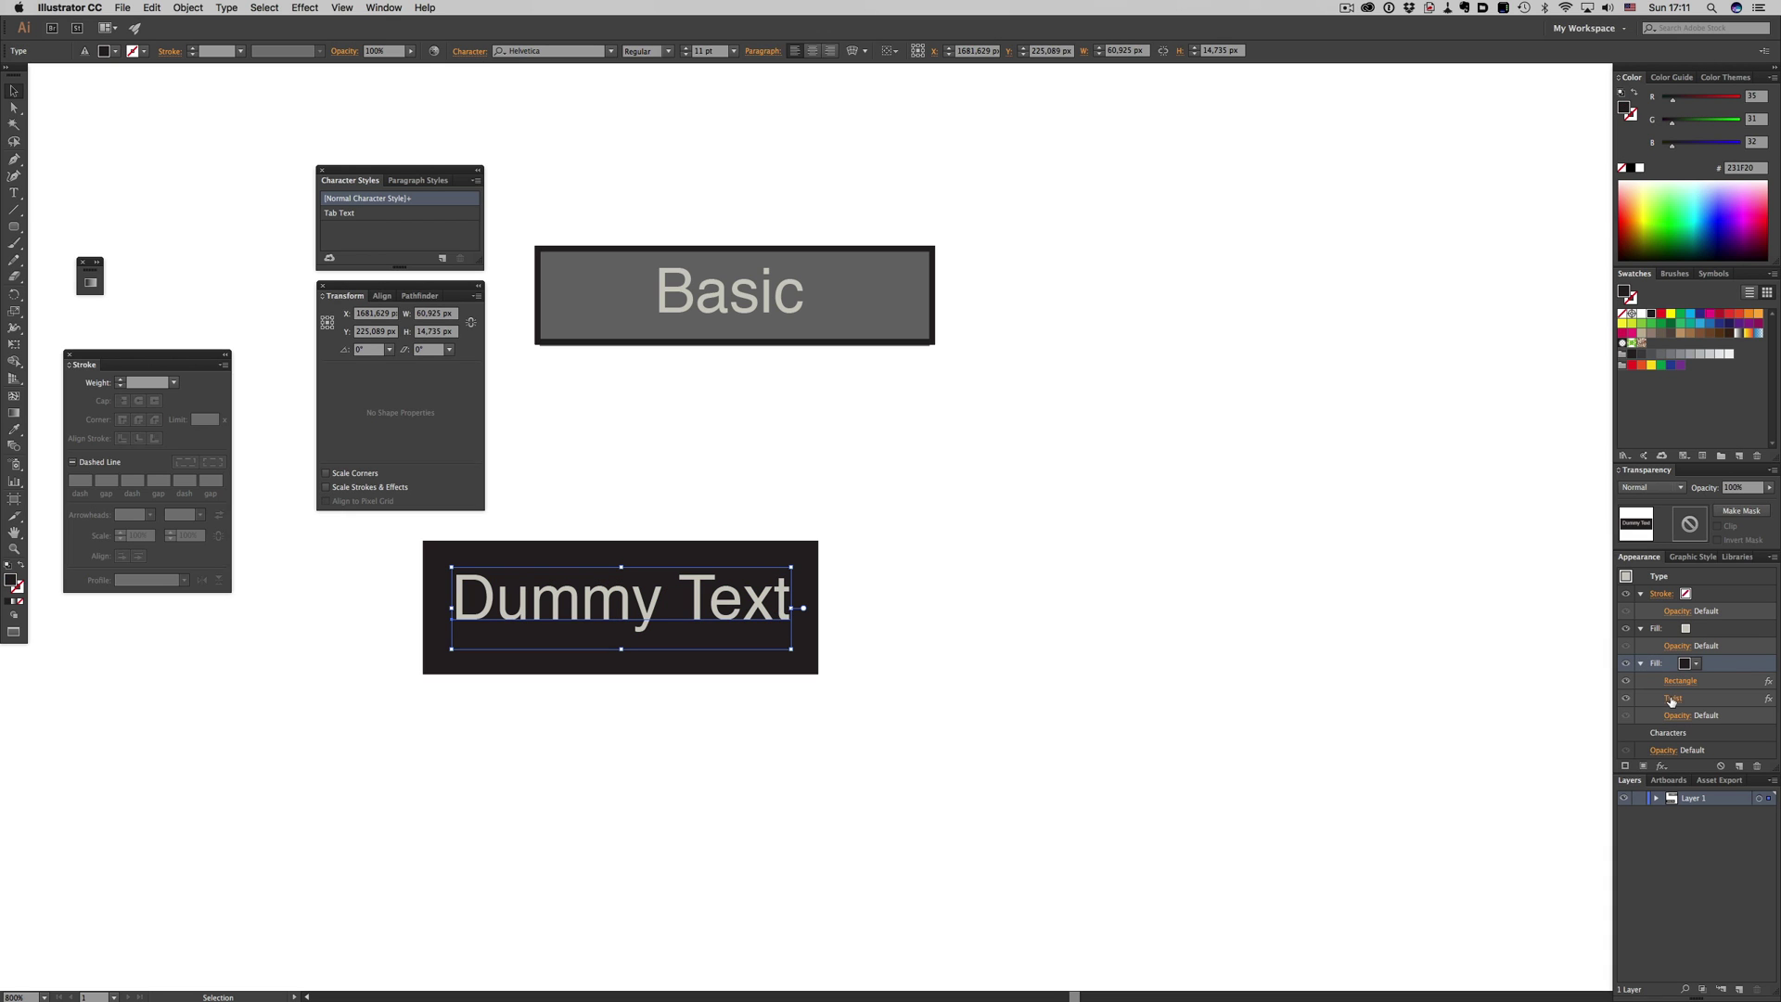
left_click(1680, 683)
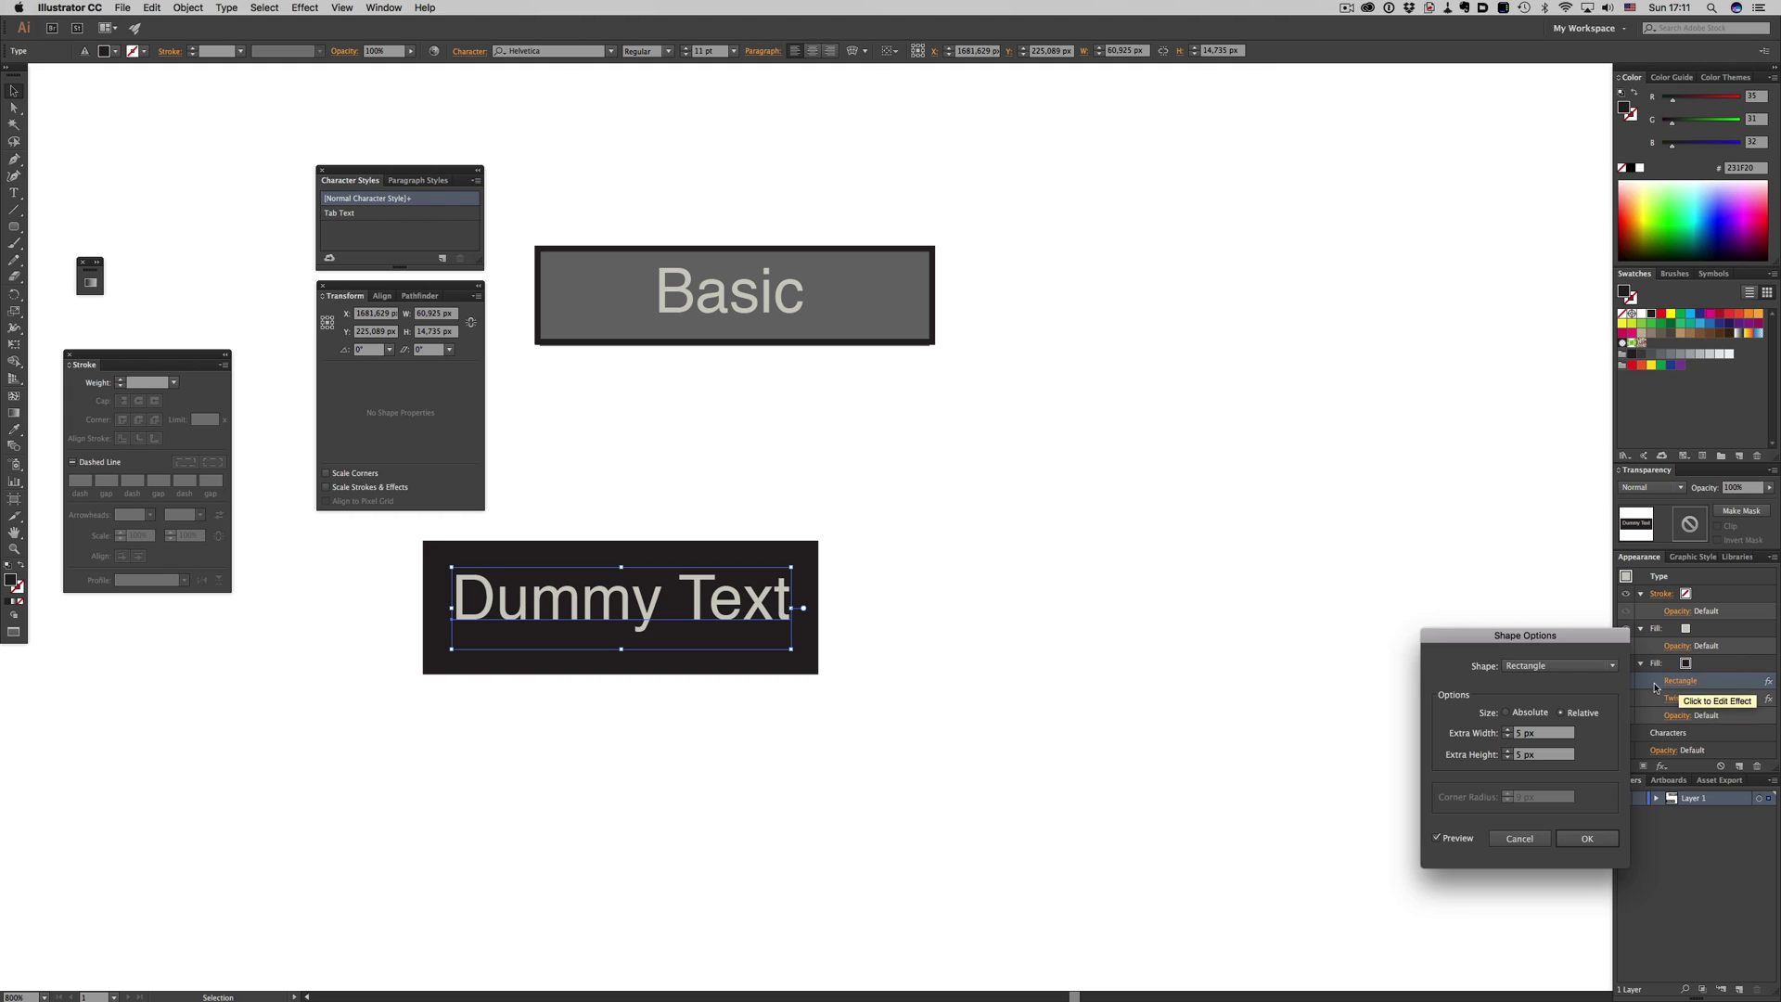
left_click(1529, 714)
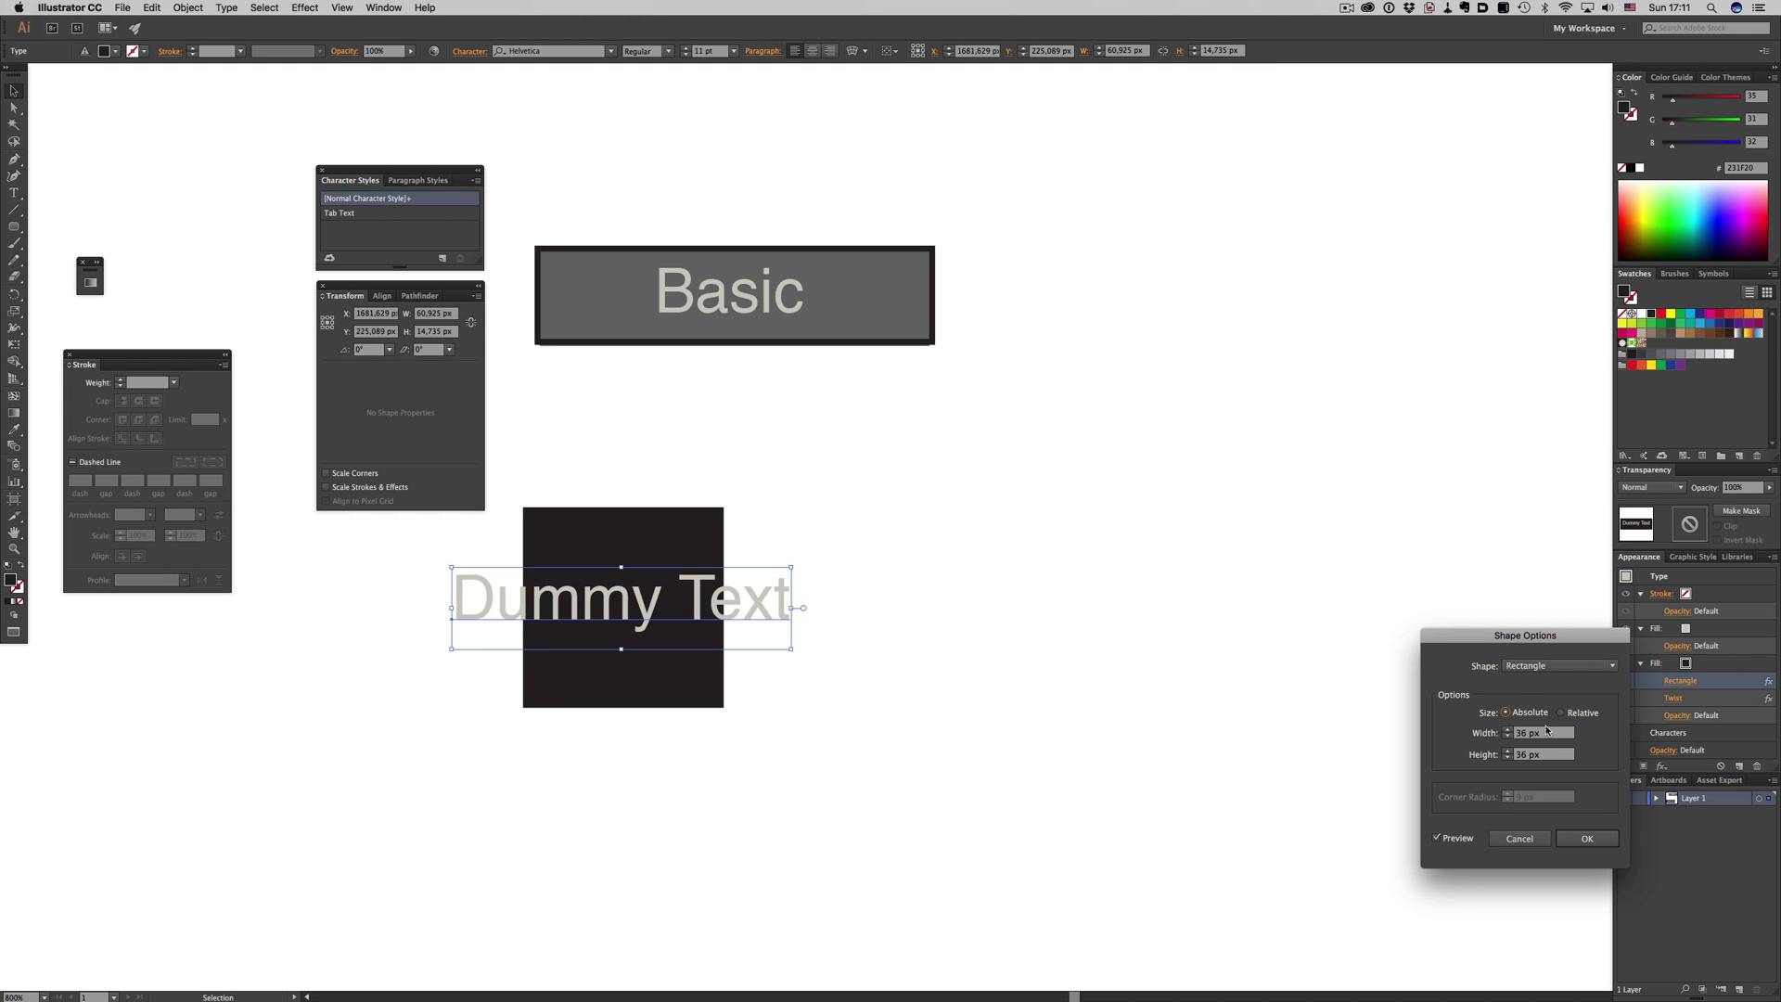
key("Escape")
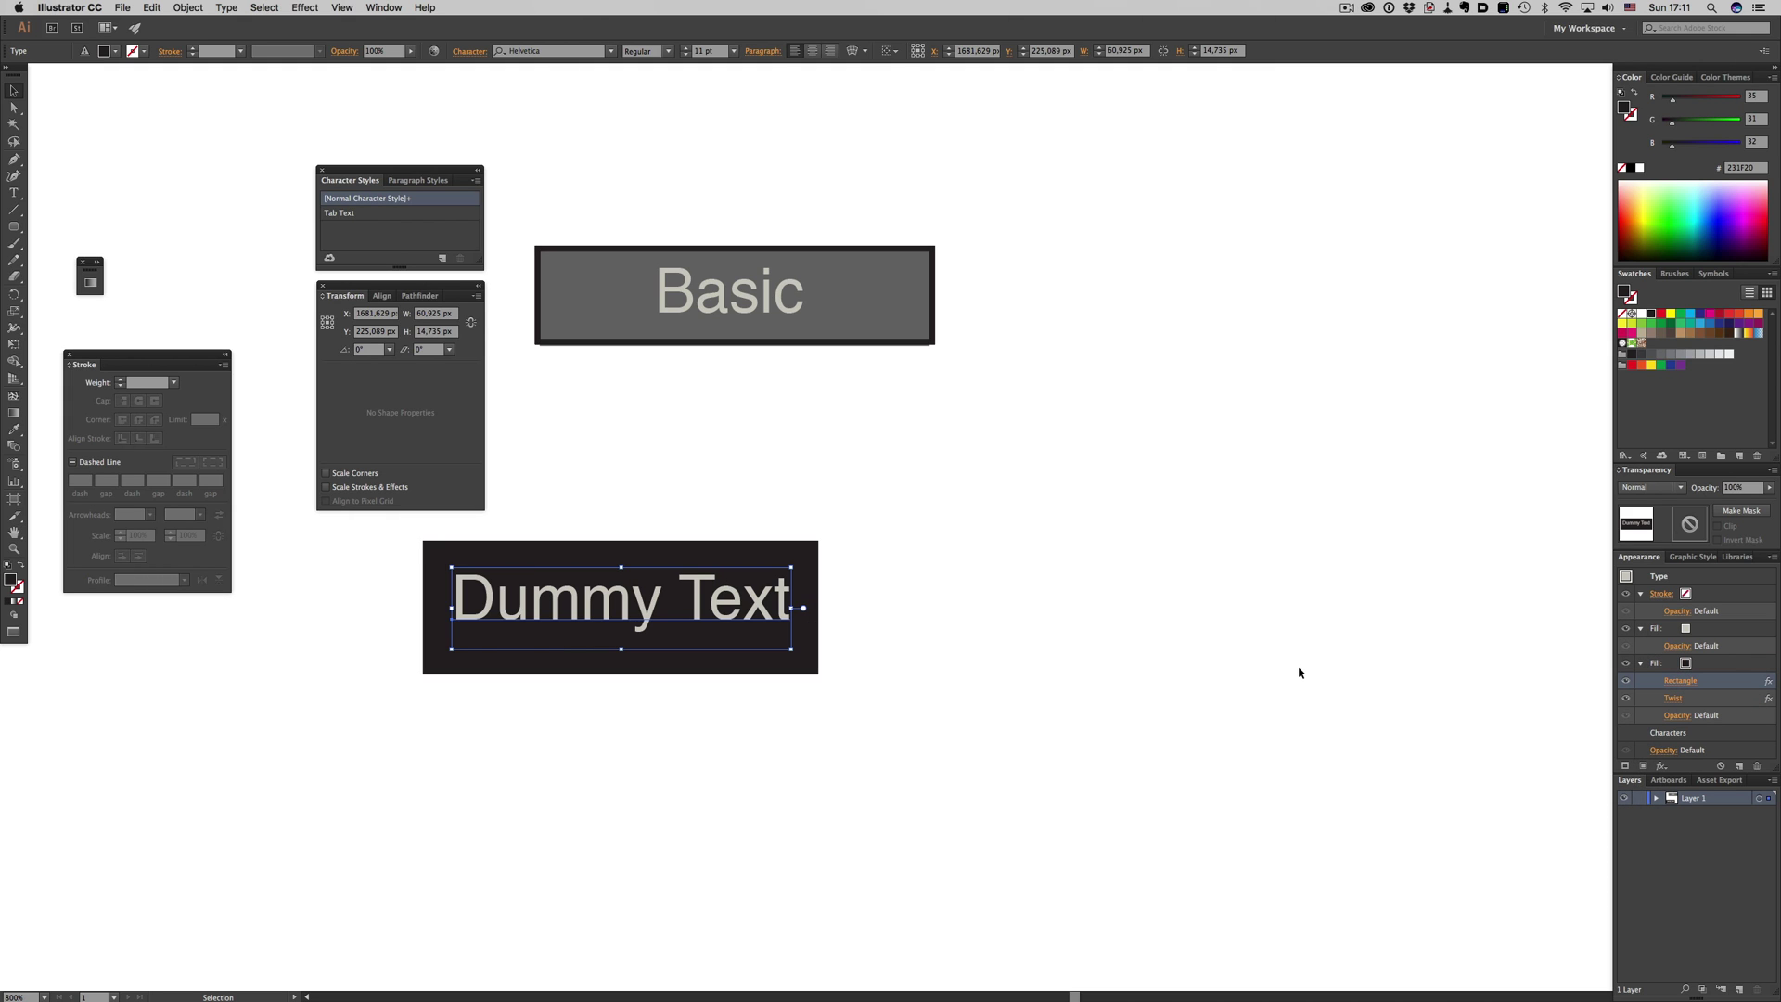
Recolour the Dummy Text background-box fill to mid grey #686868
left_click(1657, 663)
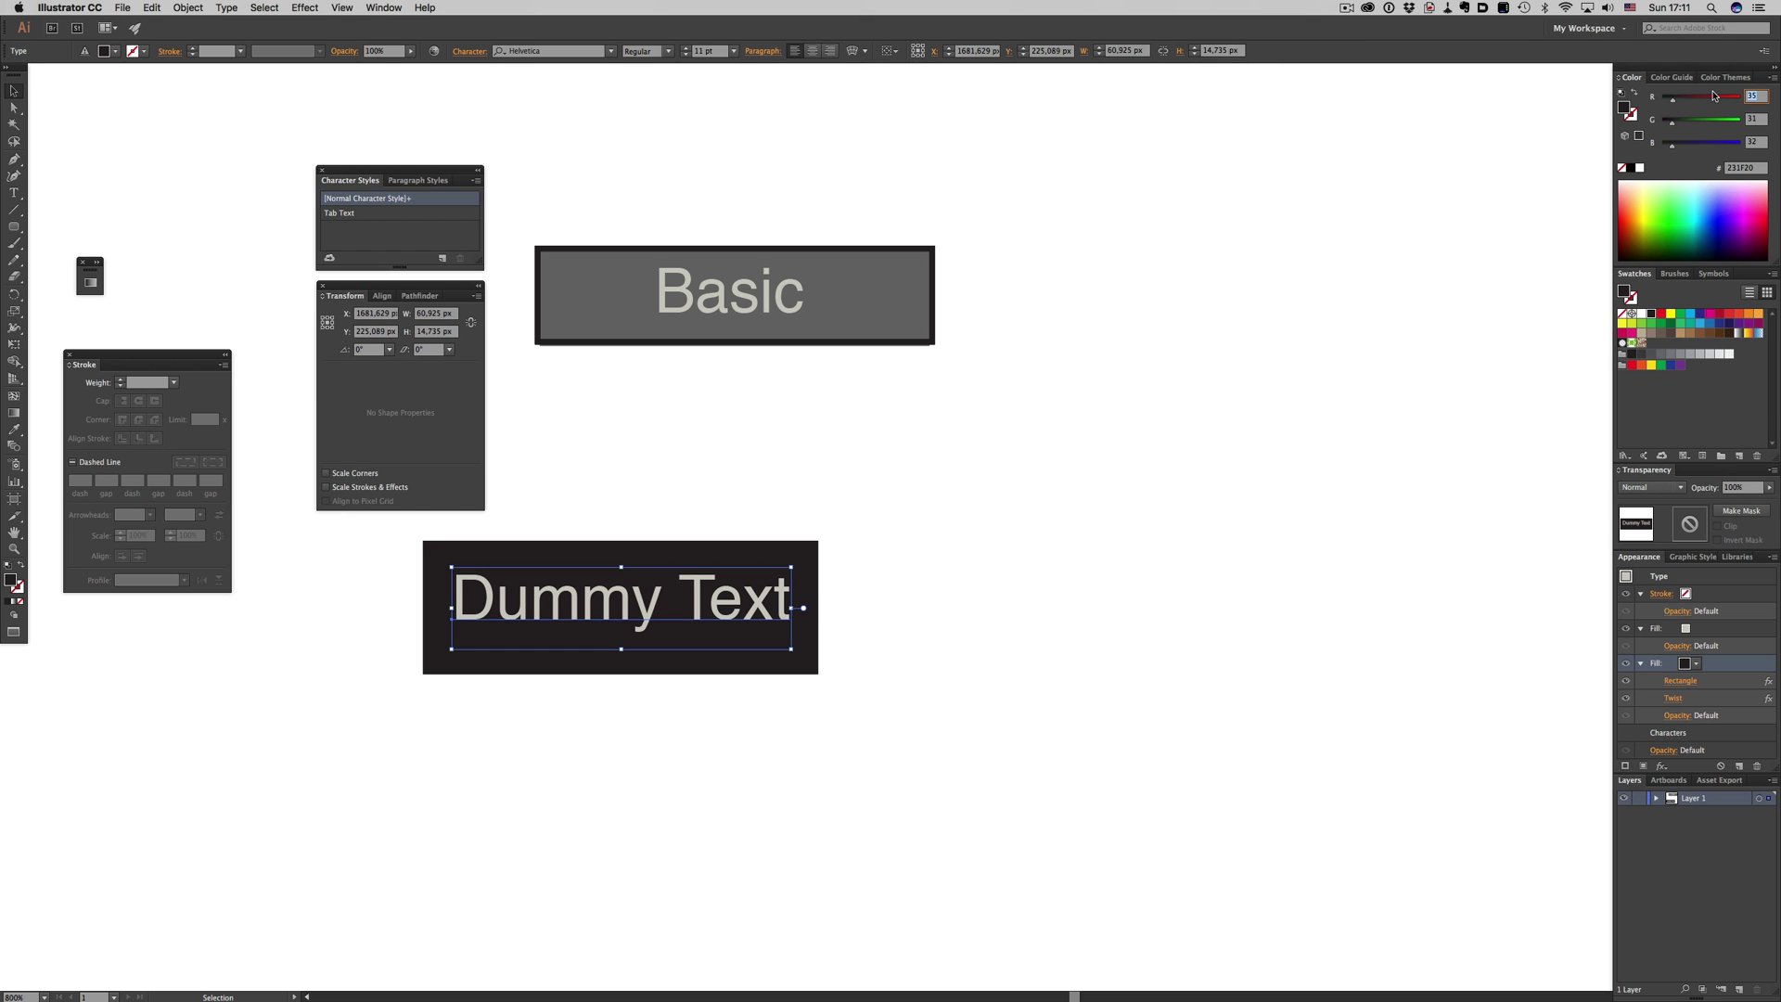
left_click_drag(1715, 95, 1695, 96)
left_click(970, 600)
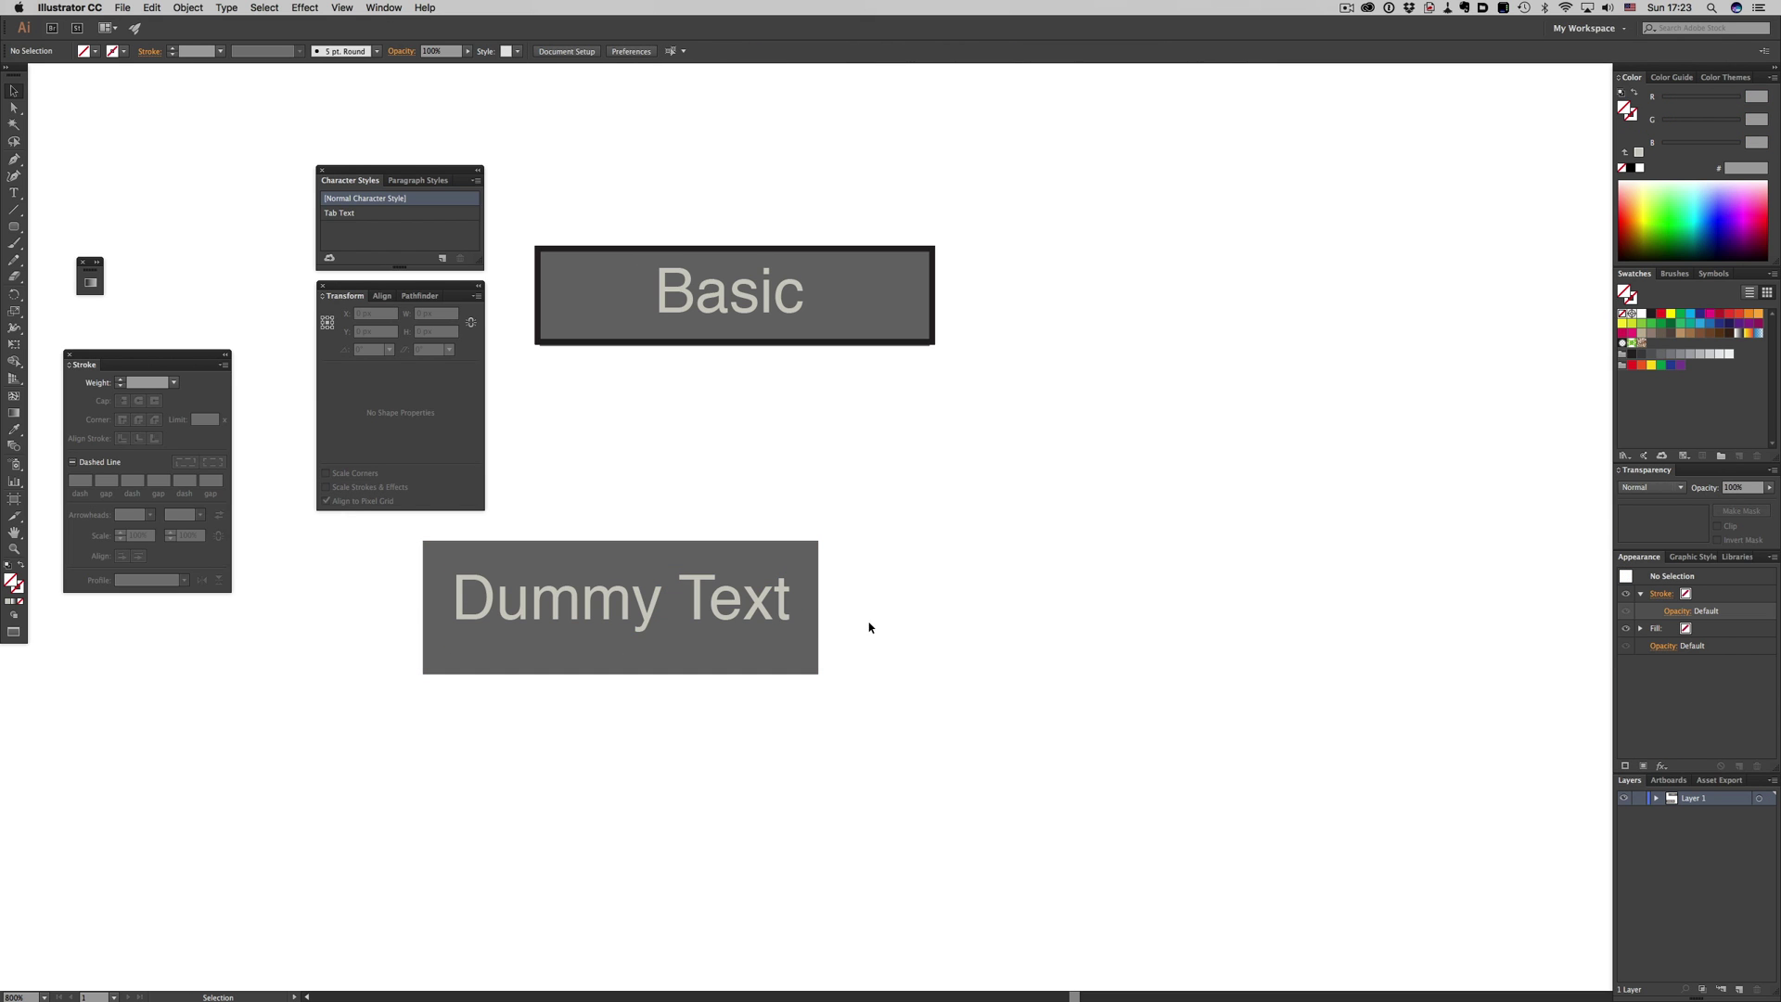
left_click(784, 615)
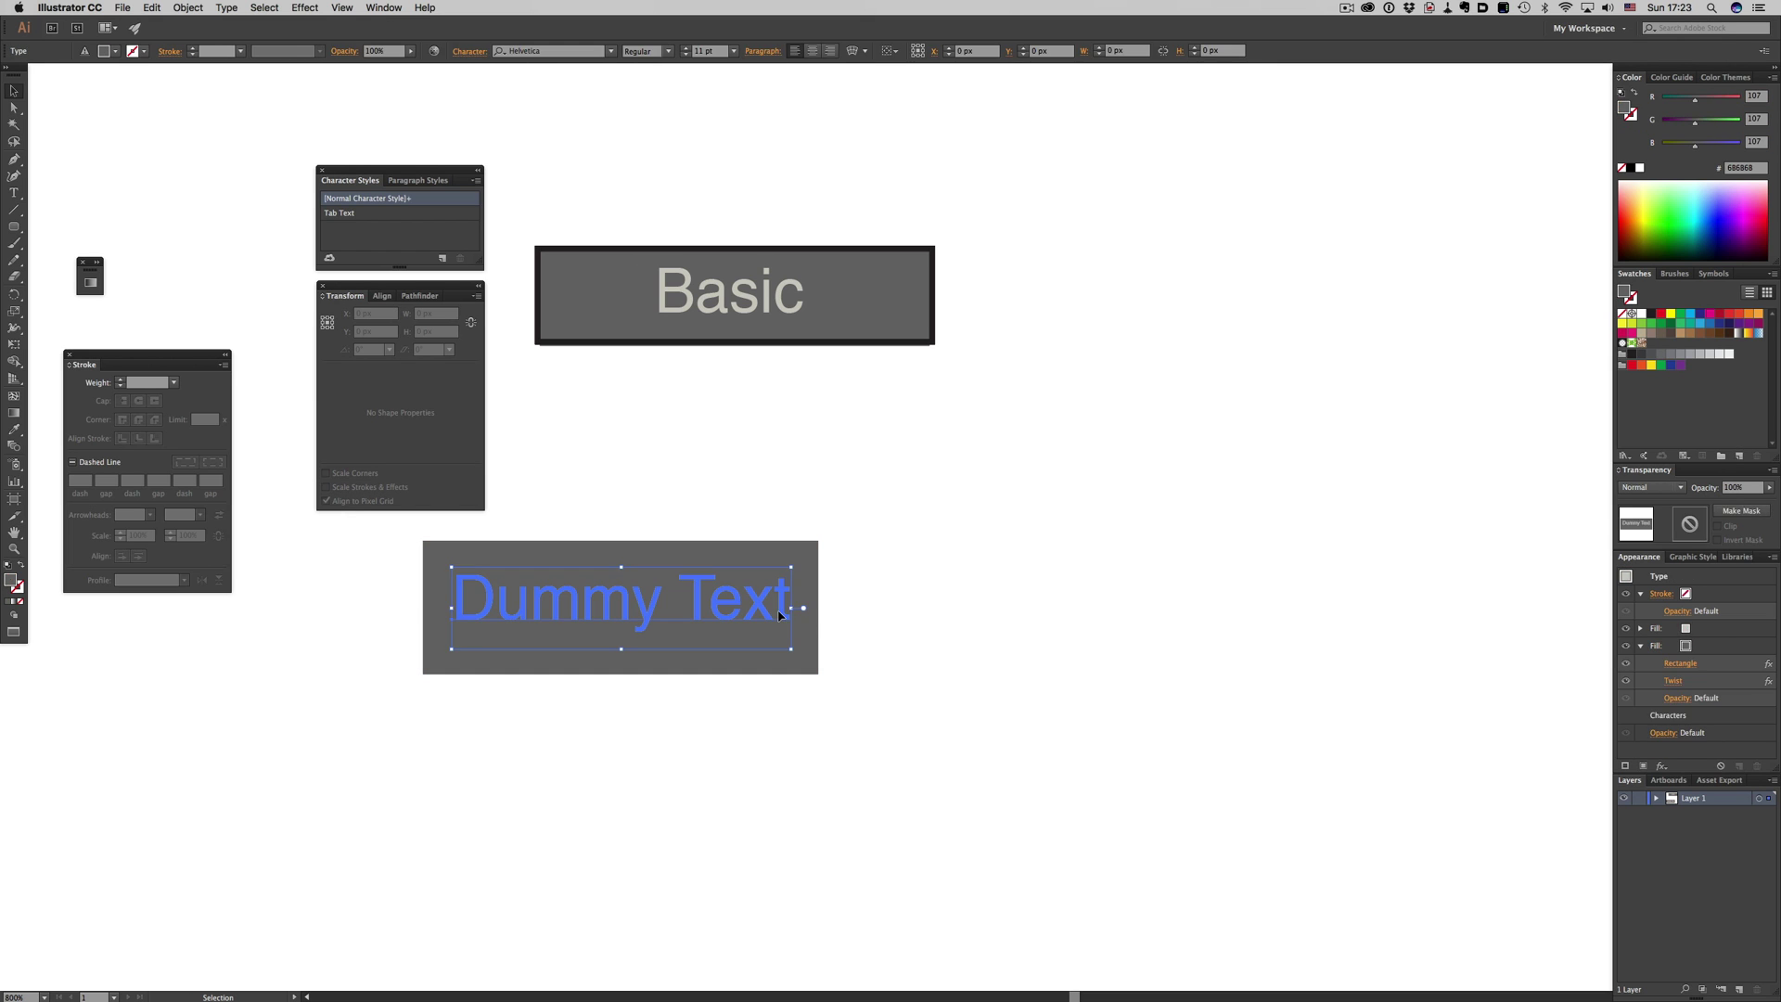
left_click(1741, 647)
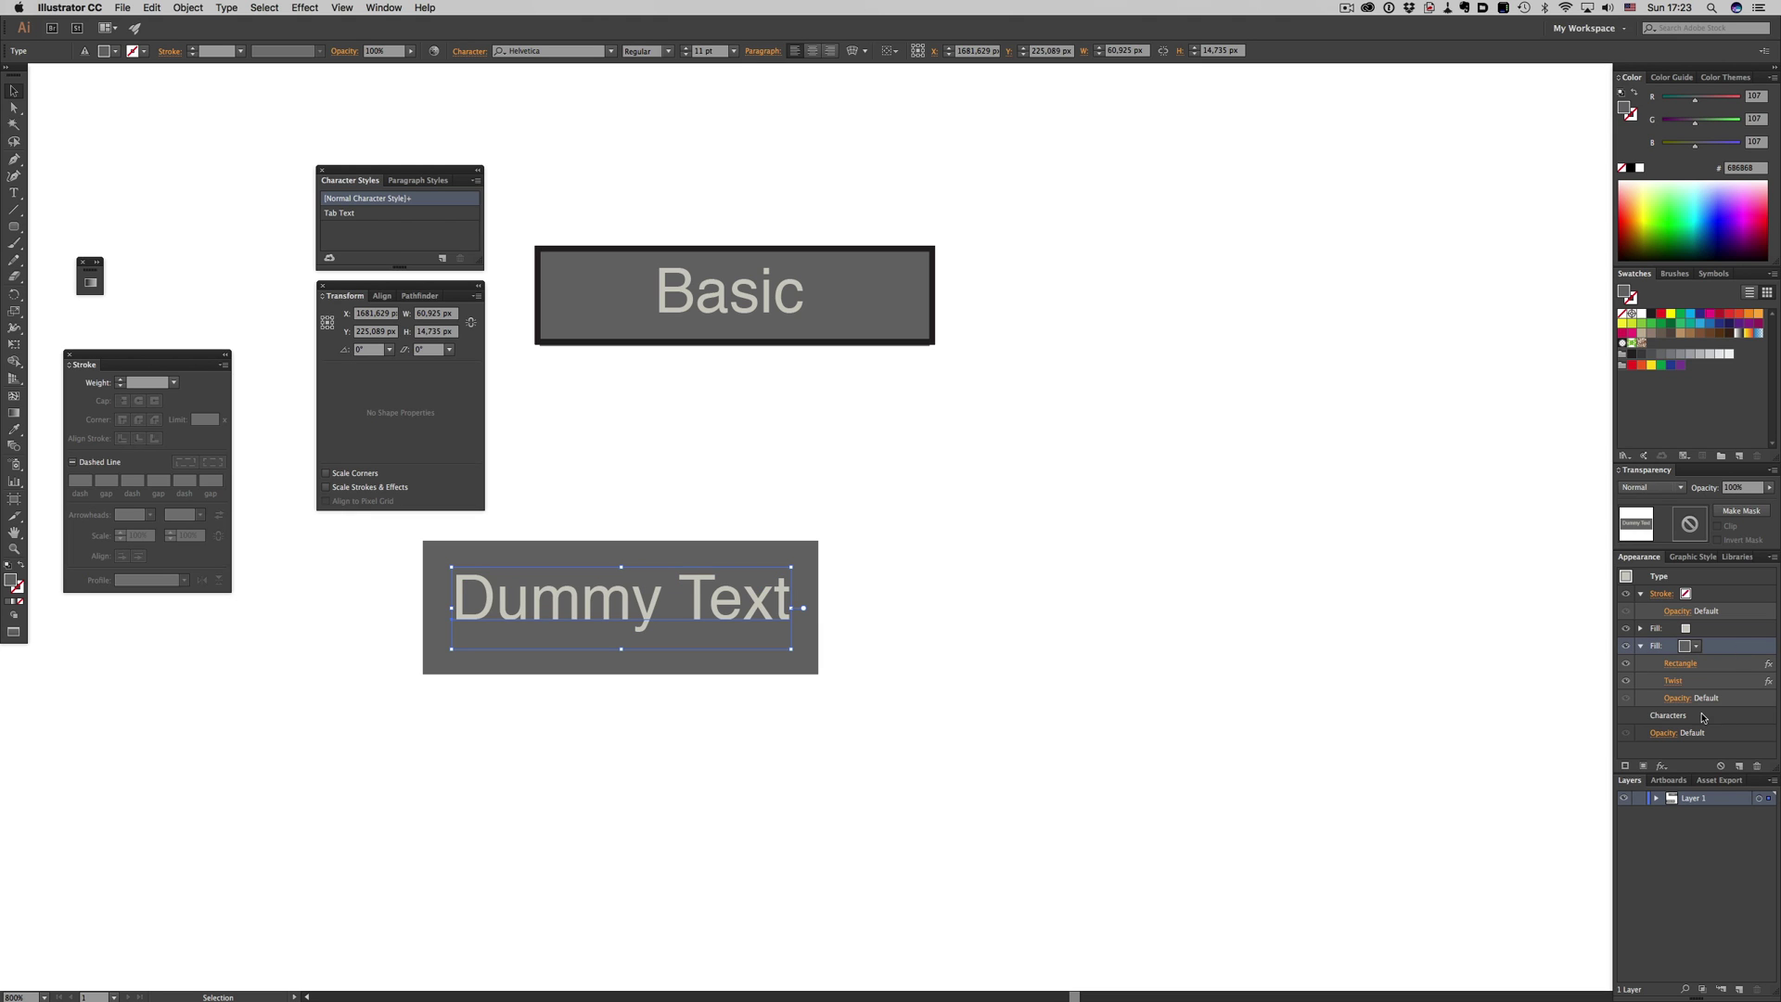
left_click(1661, 765)
Add a Transform effect moving the grey box fill 1 px horizontally and -1 px vertically
mouse_move(1623, 754)
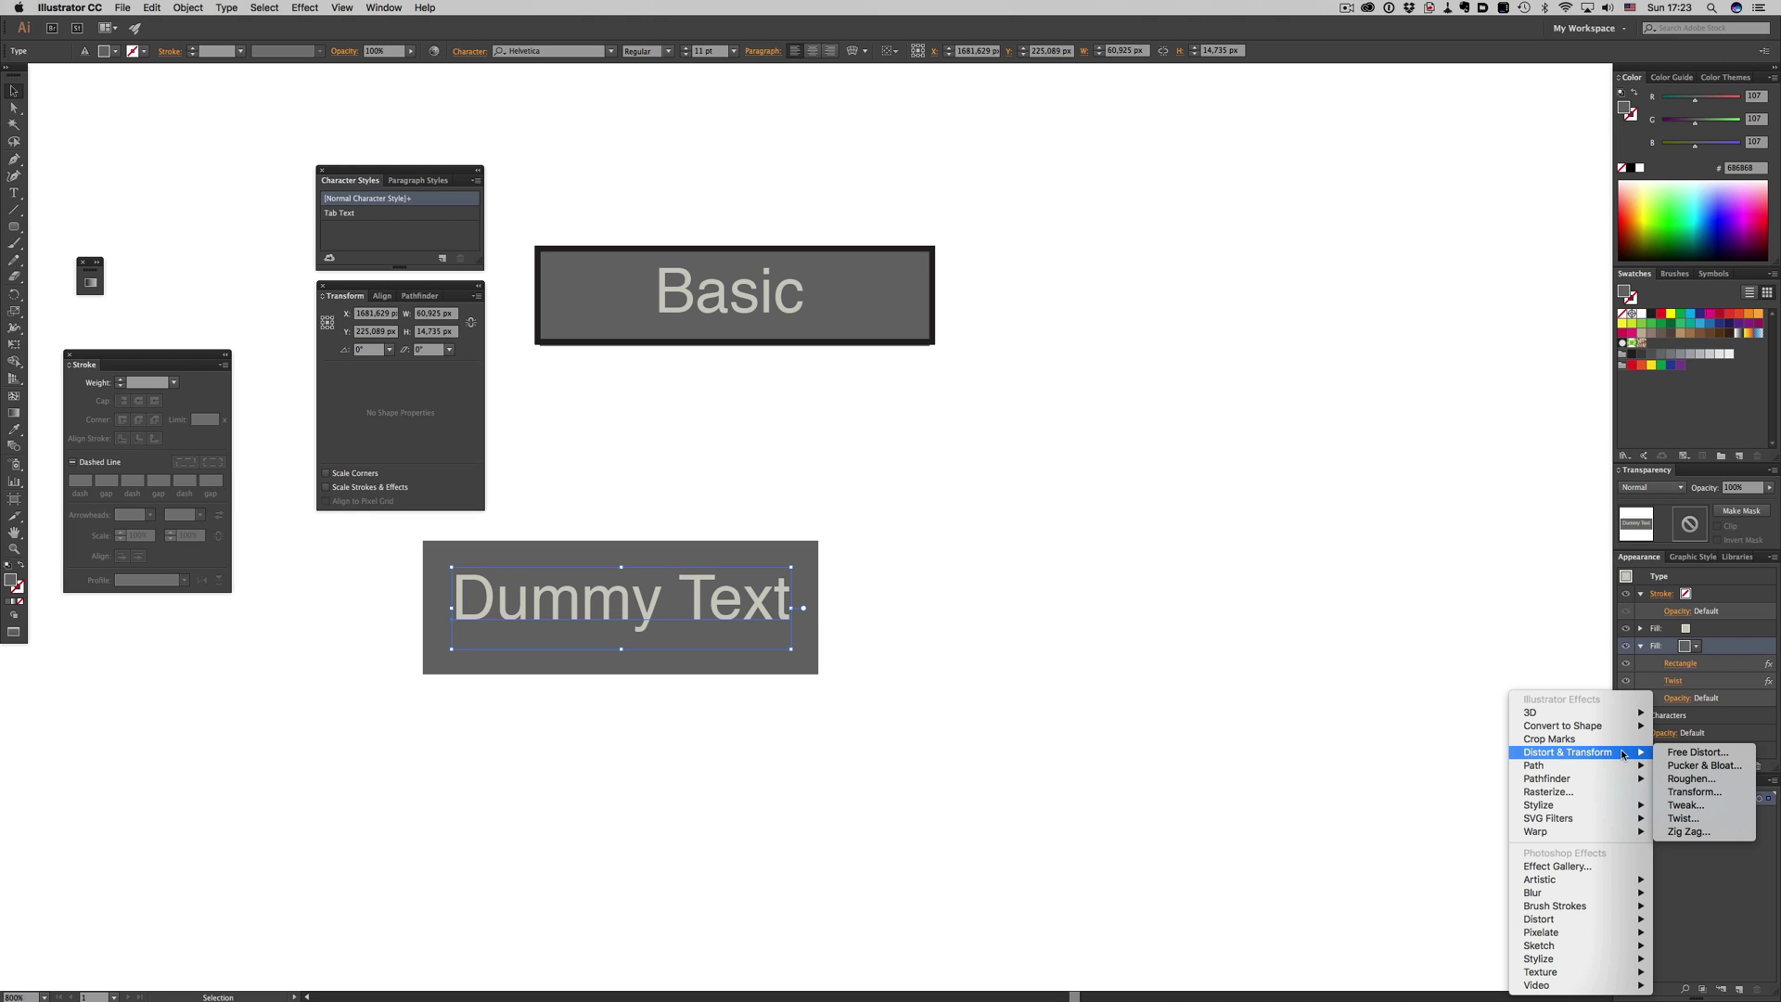
left_click(1693, 791)
left_click(1433, 819)
left_click(1609, 581)
type("1")
key("Tab")
type("-1")
key("Tab")
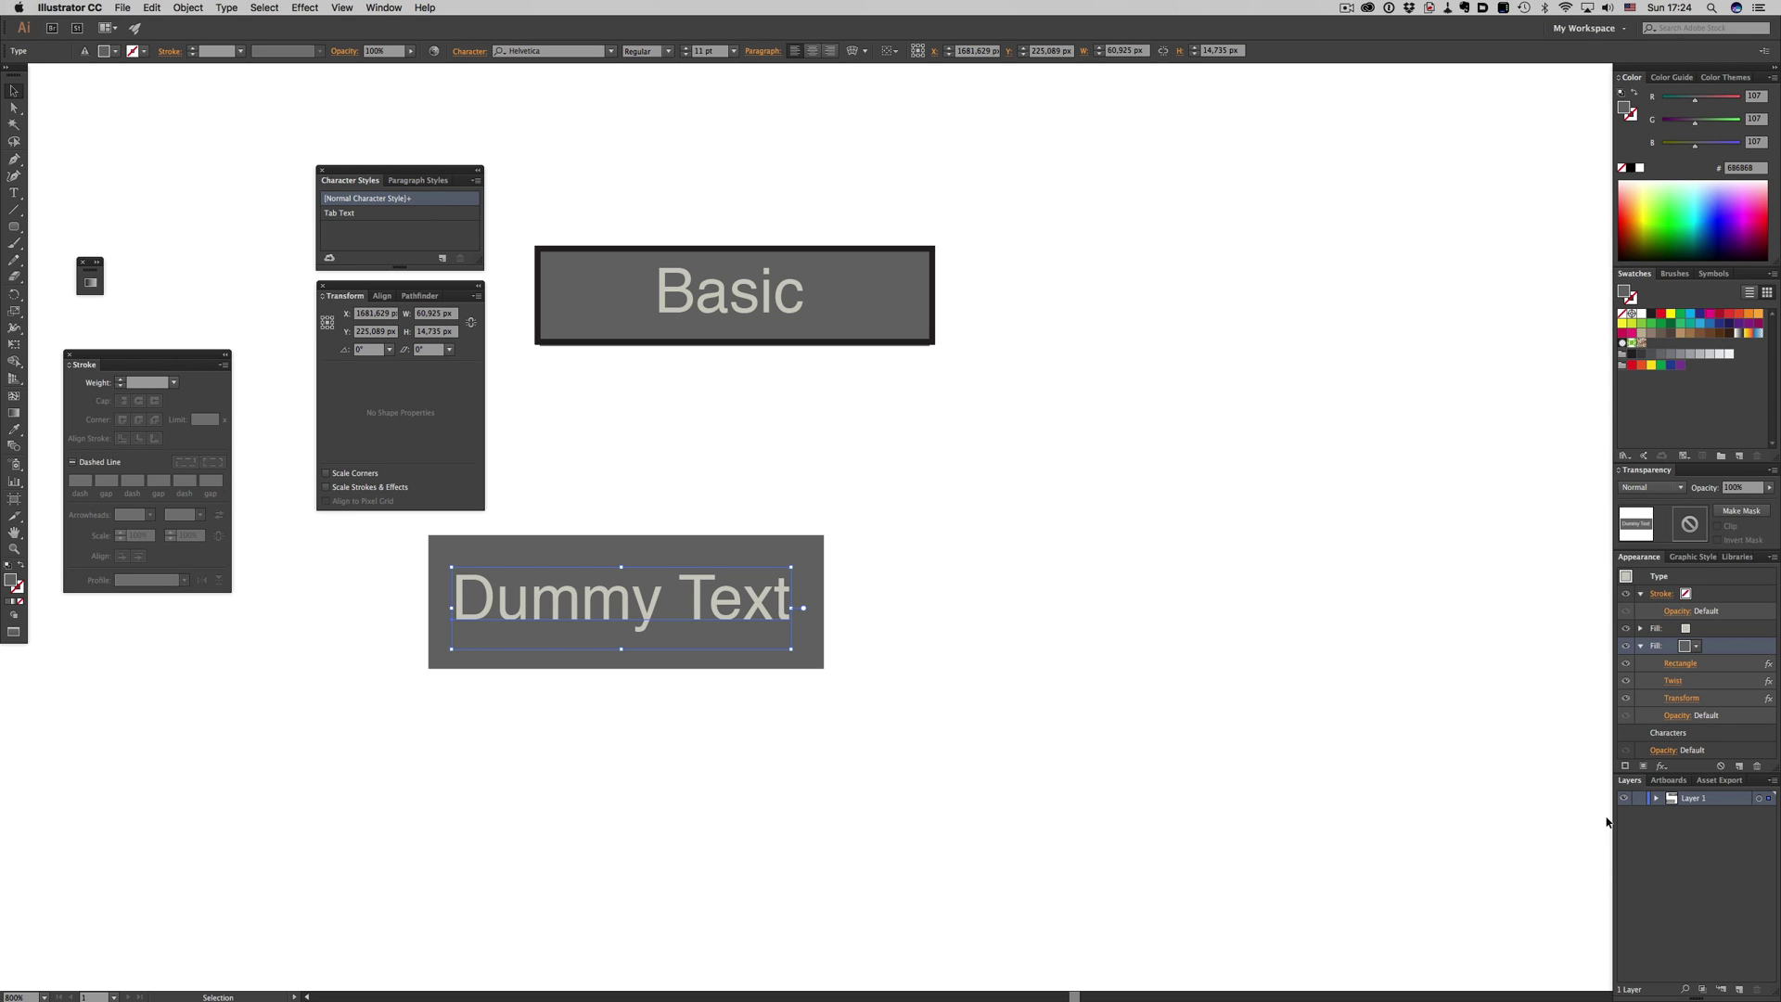
Add a new stroke shaped as a rectangle with 5 px extra width and height
left_click(1624, 766)
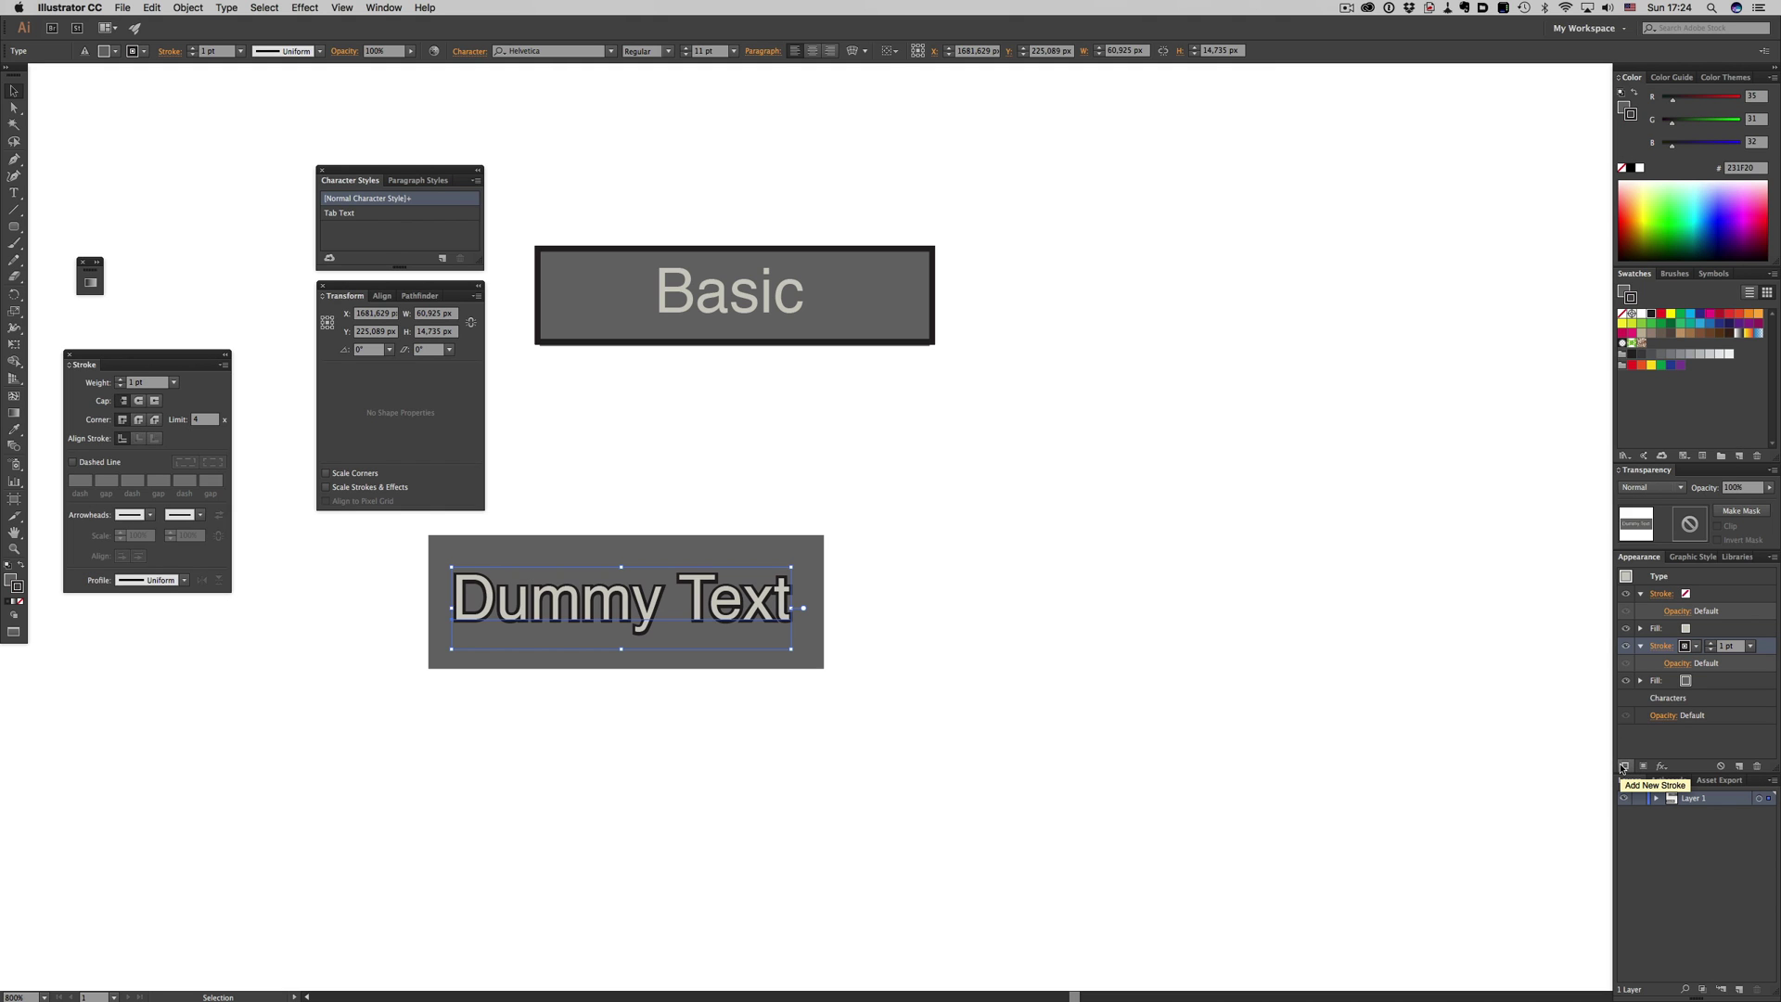
left_click(1662, 766)
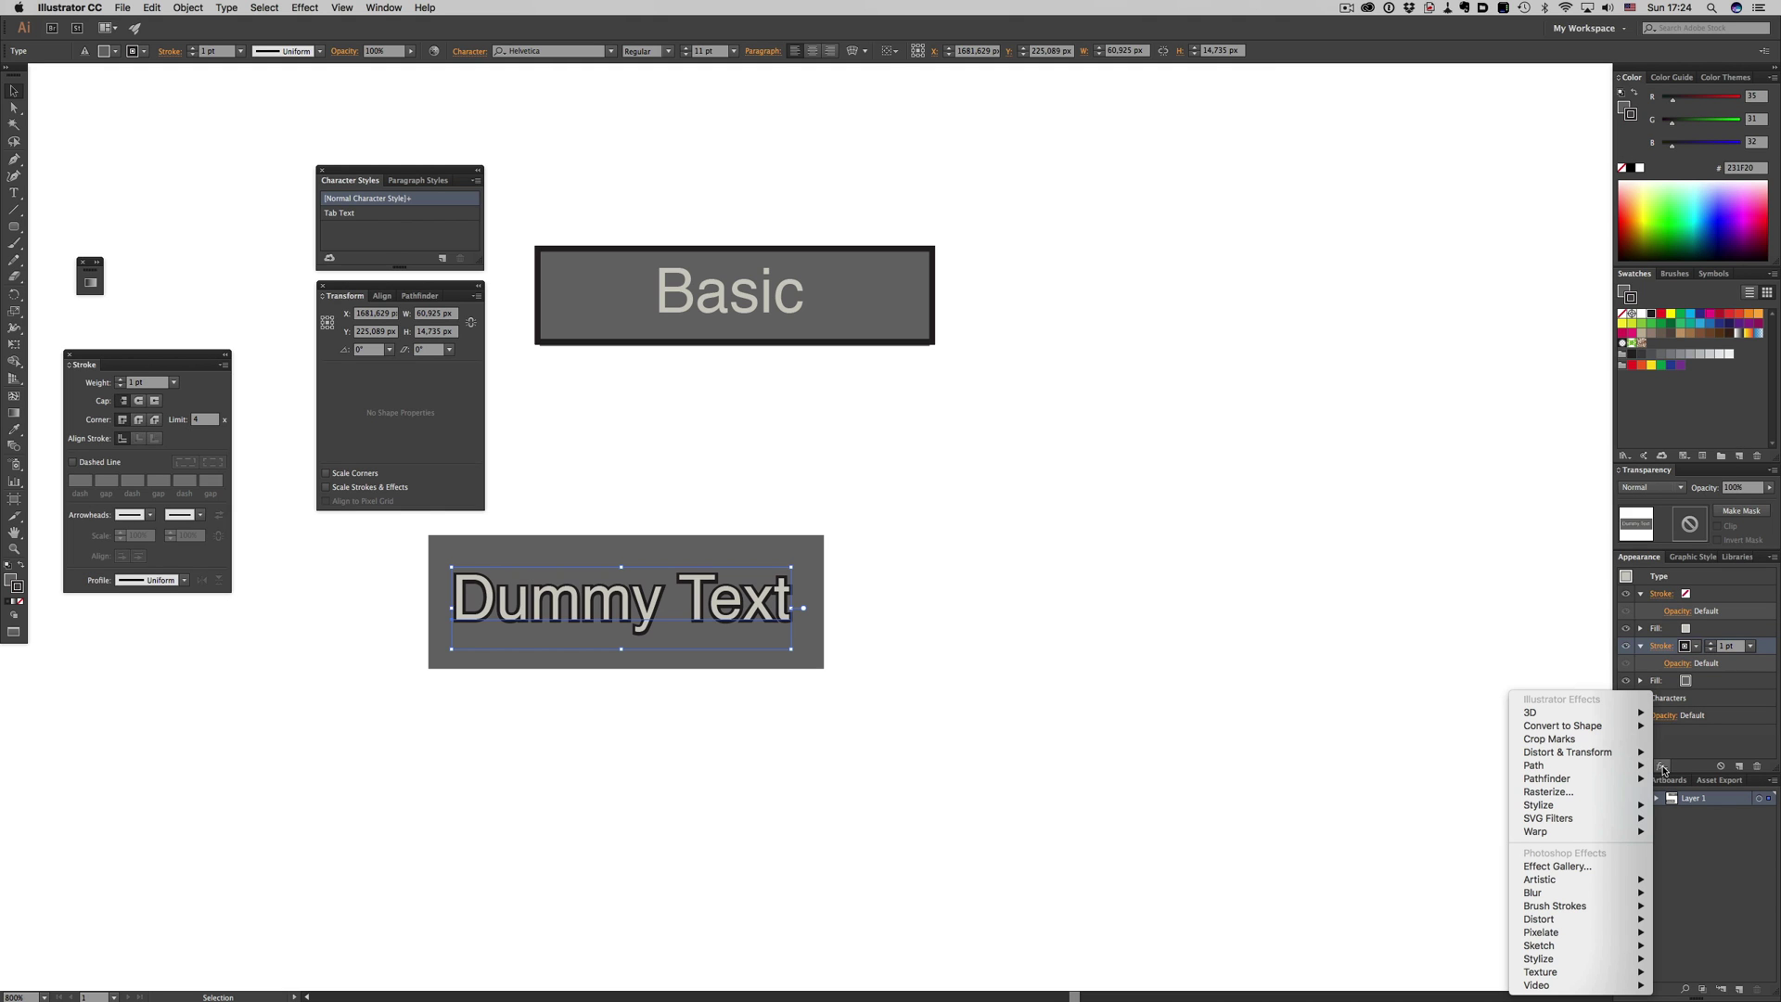
mouse_move(1596, 726)
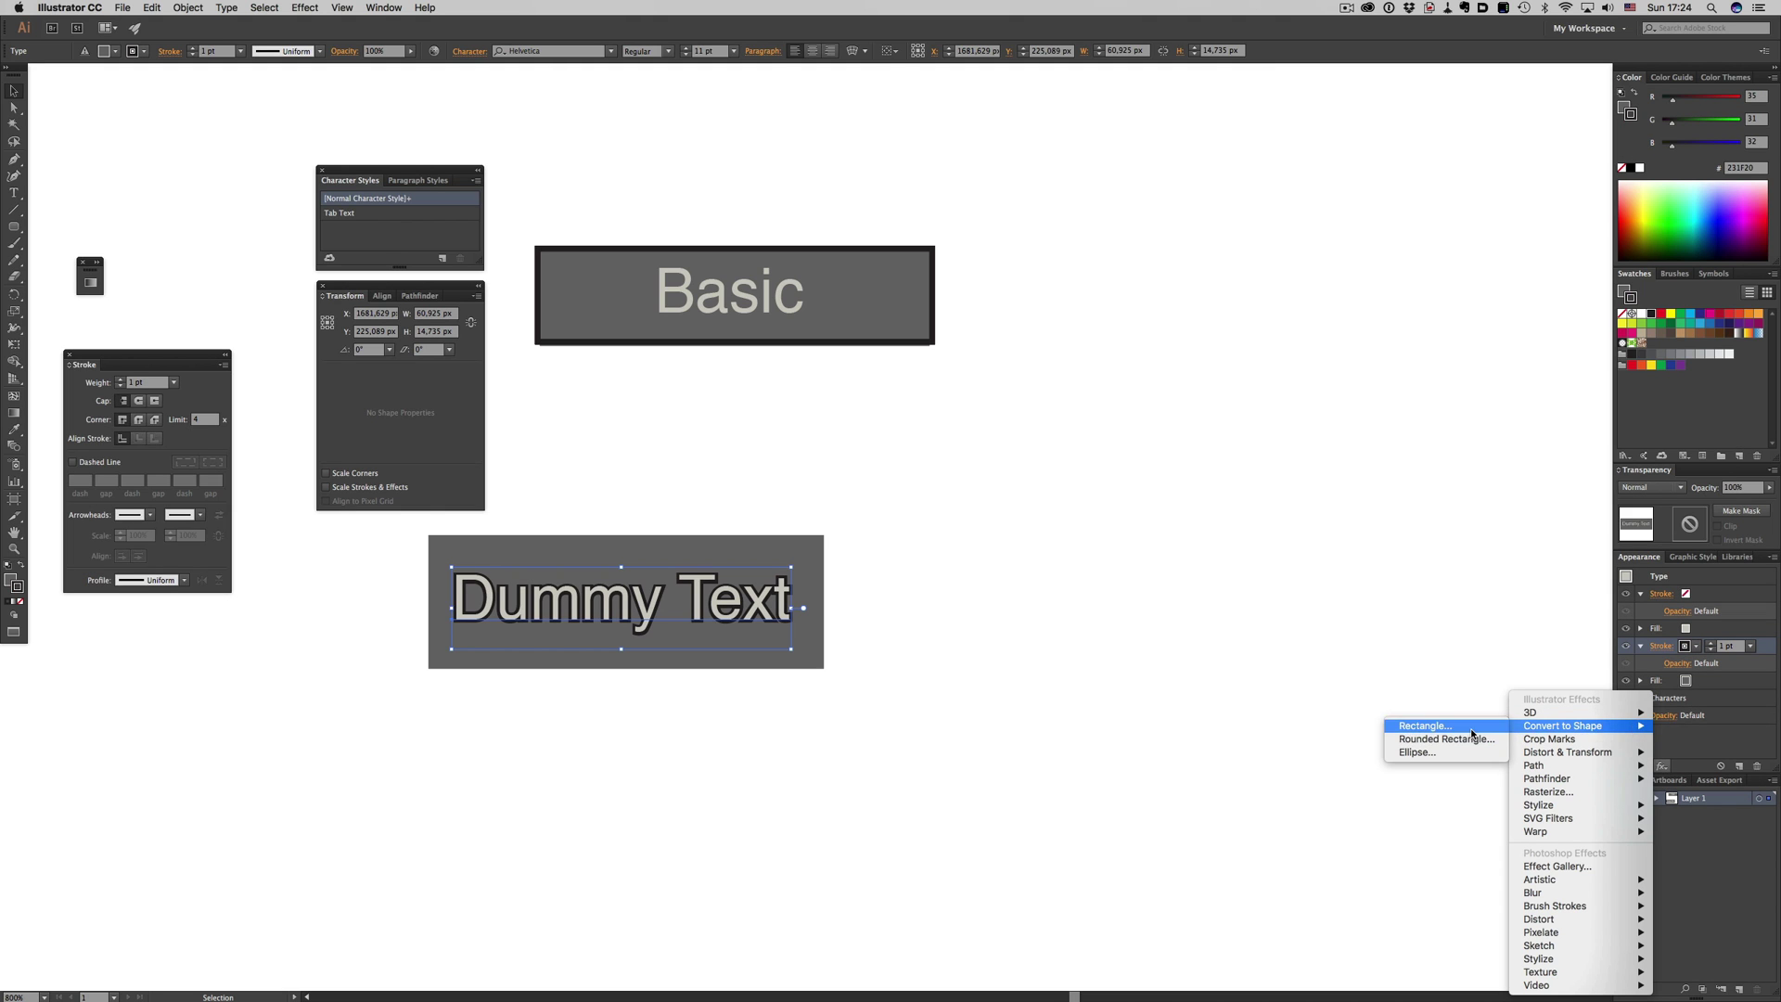
left_click(1424, 726)
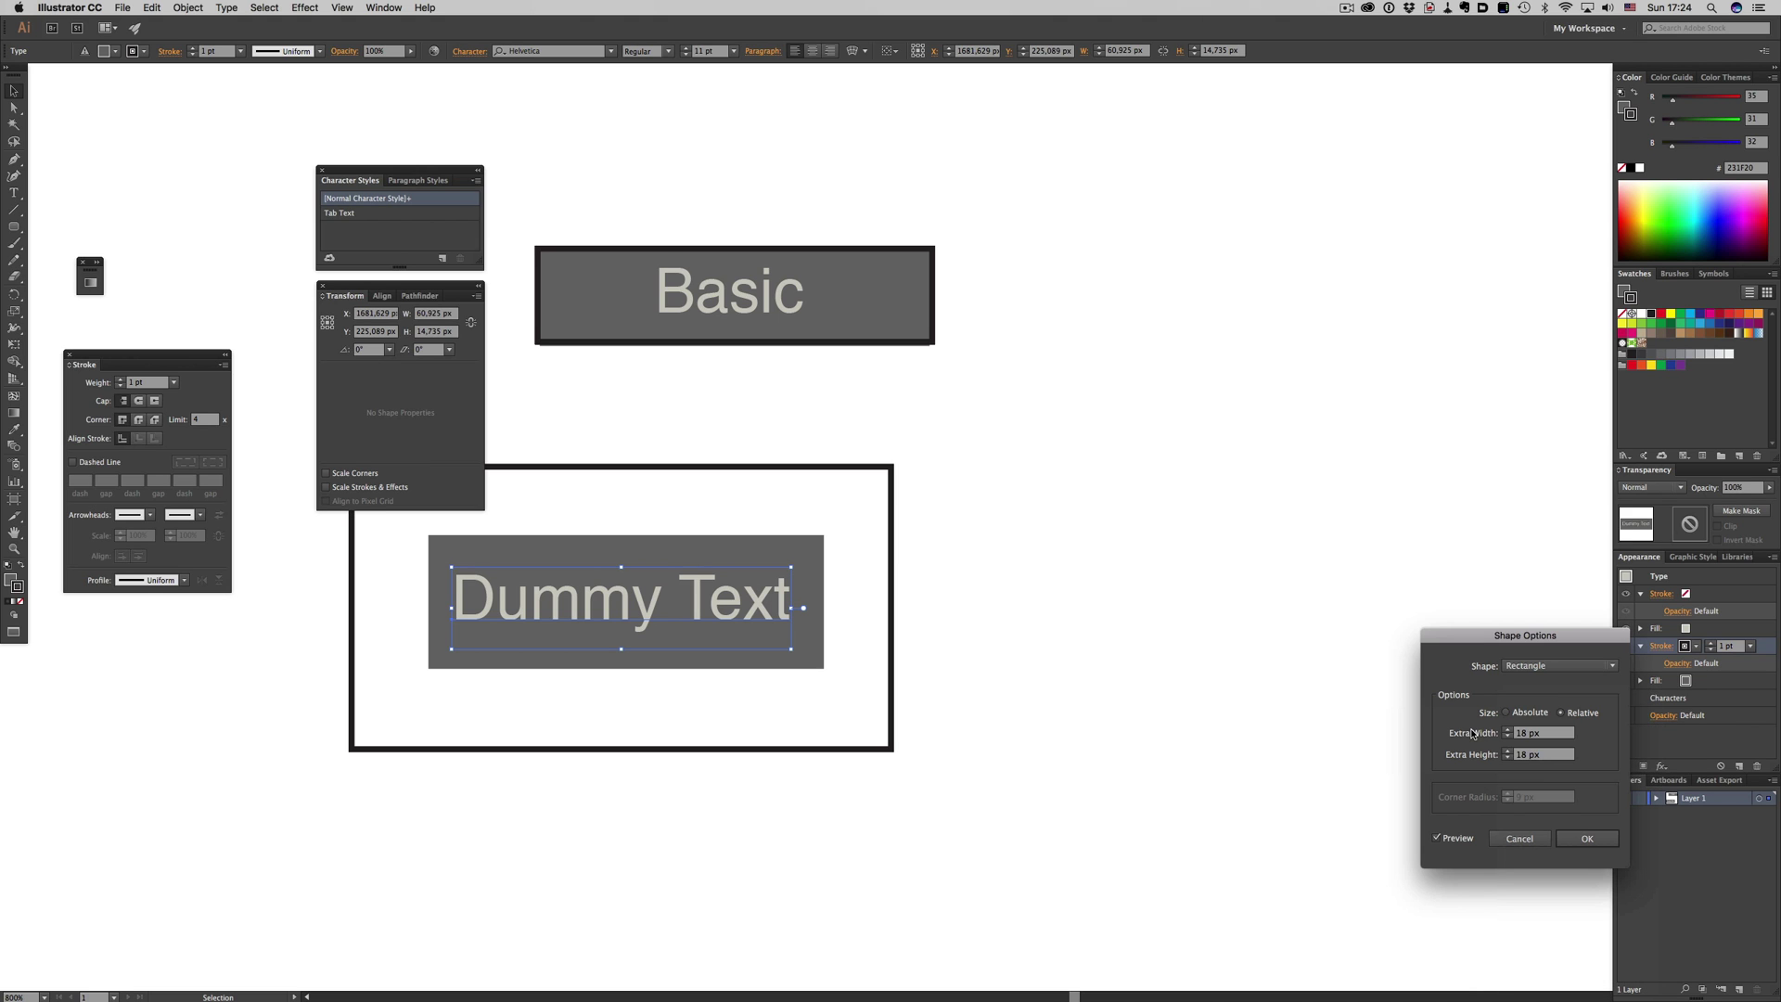
double_click(1549, 736)
type("5")
key("Tab")
type("5")
key("Tab")
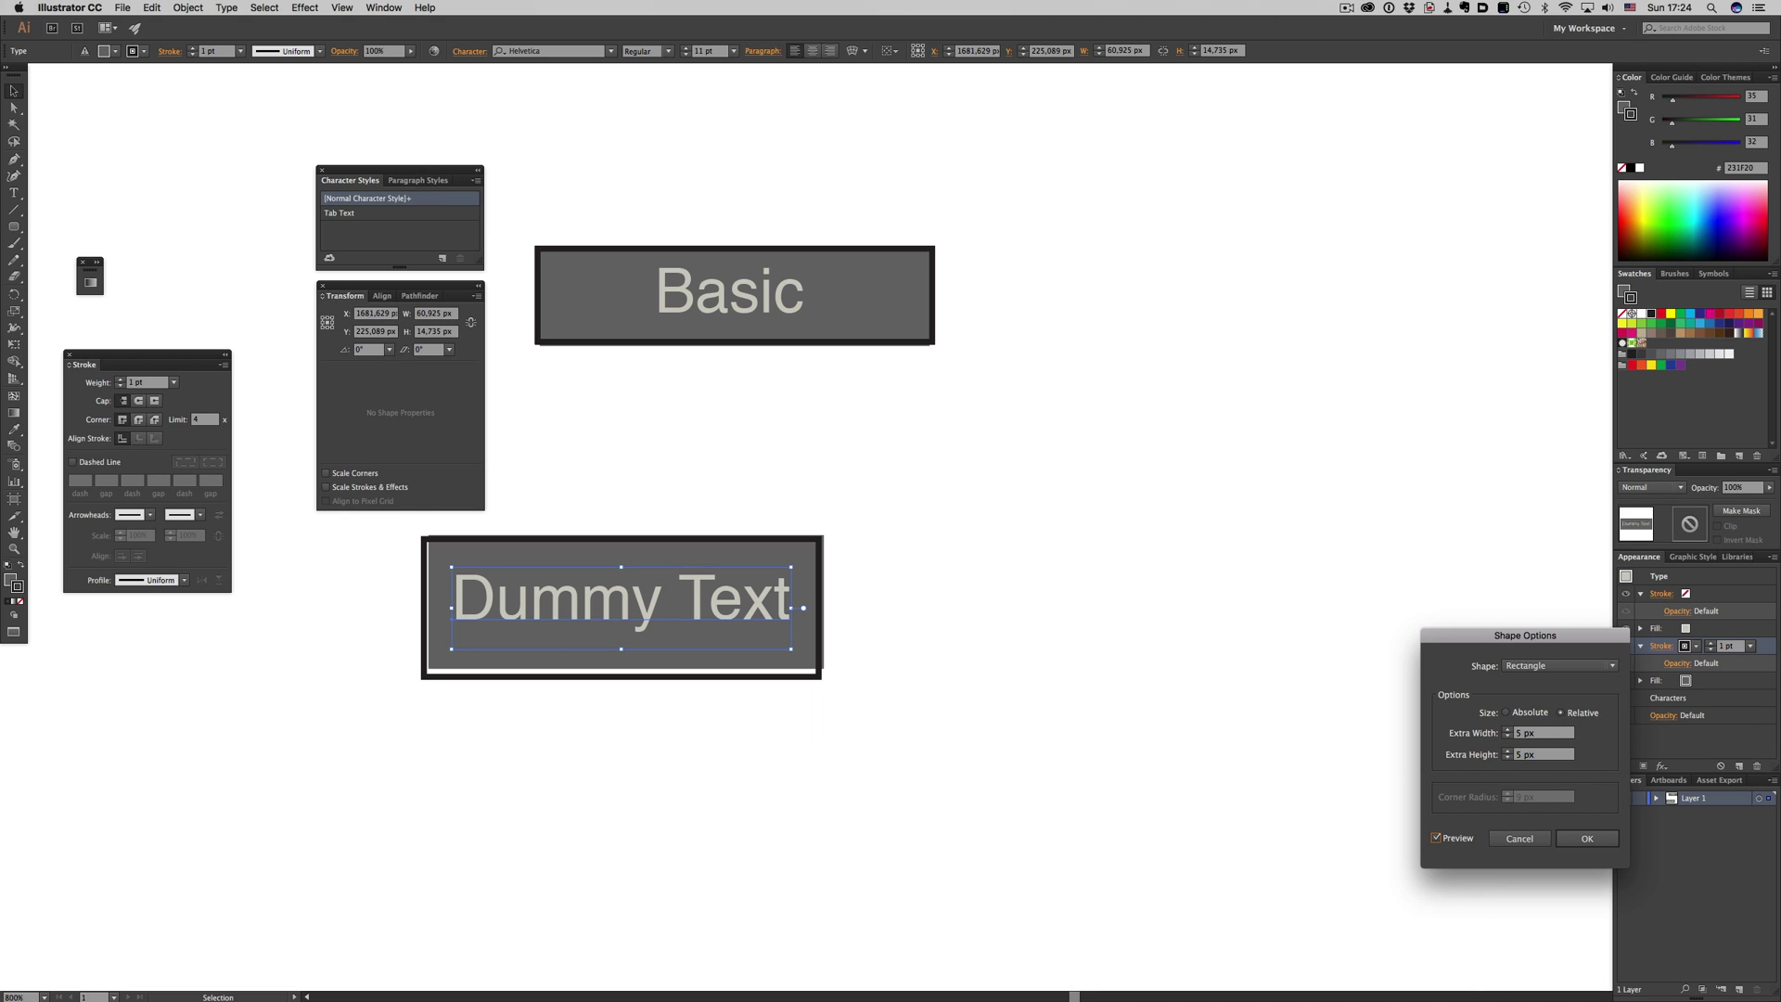
left_click(1589, 839)
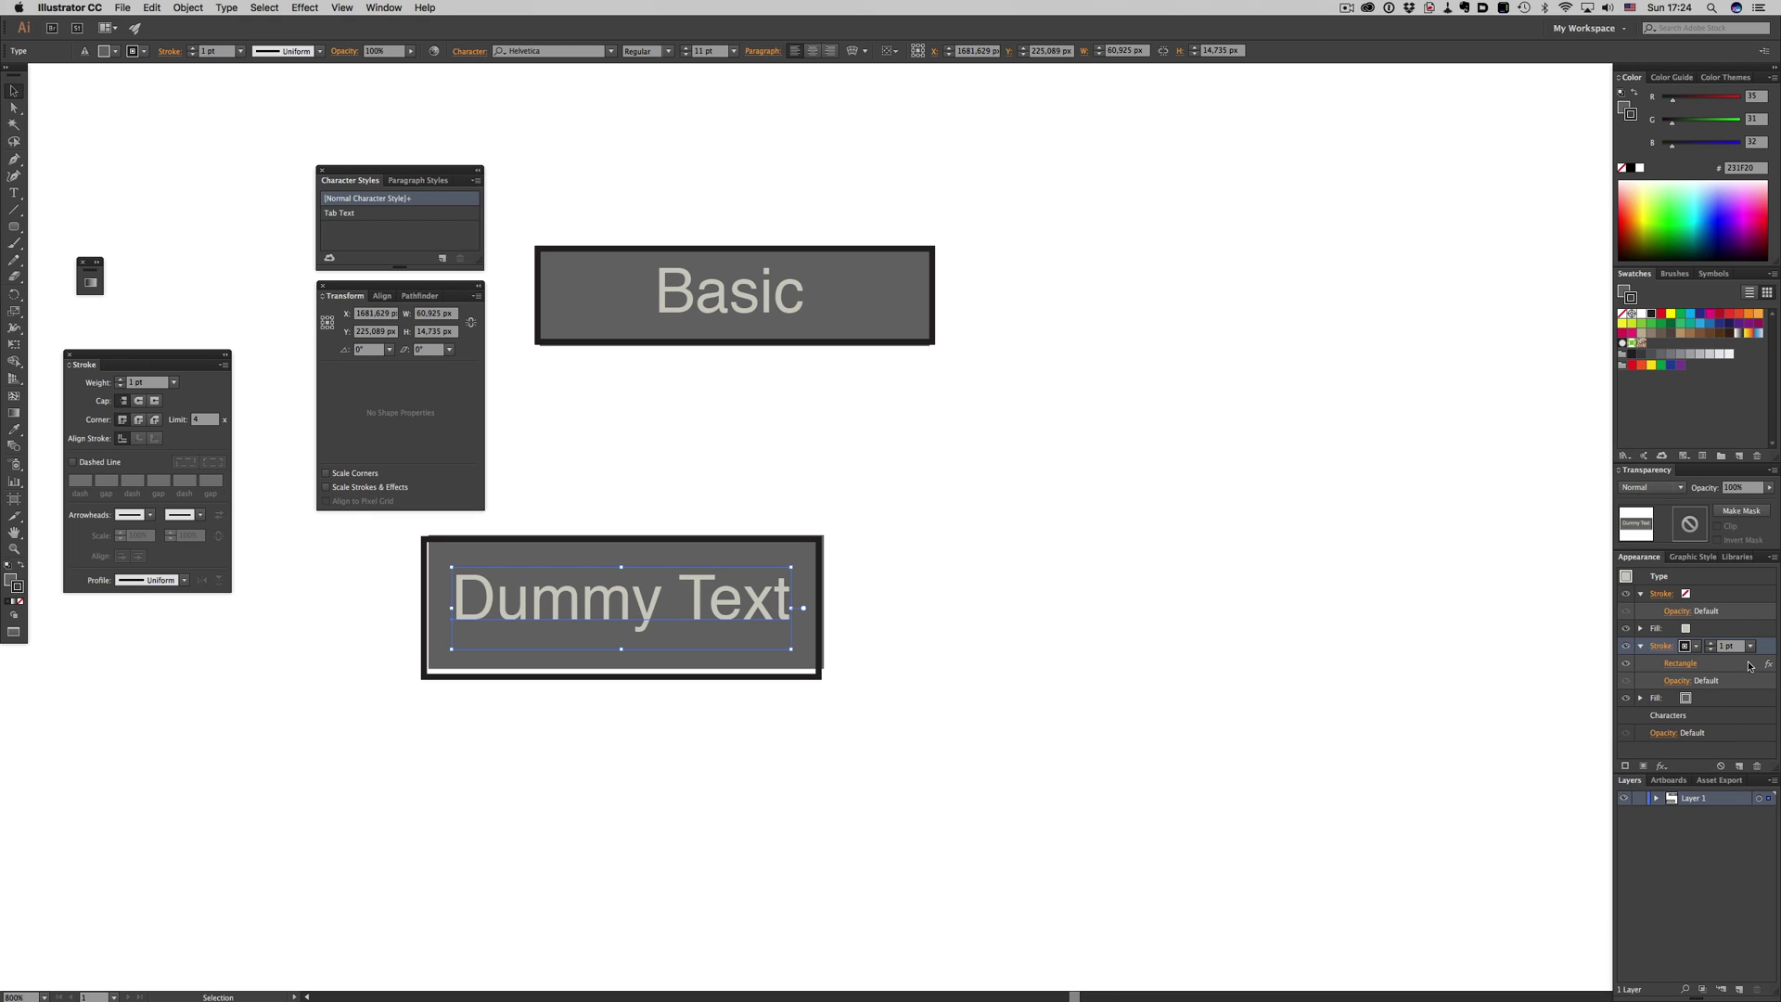
Offset the outline with a Transform effect of 1 px and -1 px, then re-enable Pixel Preview
left_click(1661, 765)
mouse_move(1577, 751)
left_click(1694, 793)
key("Tab")
key("Tab")
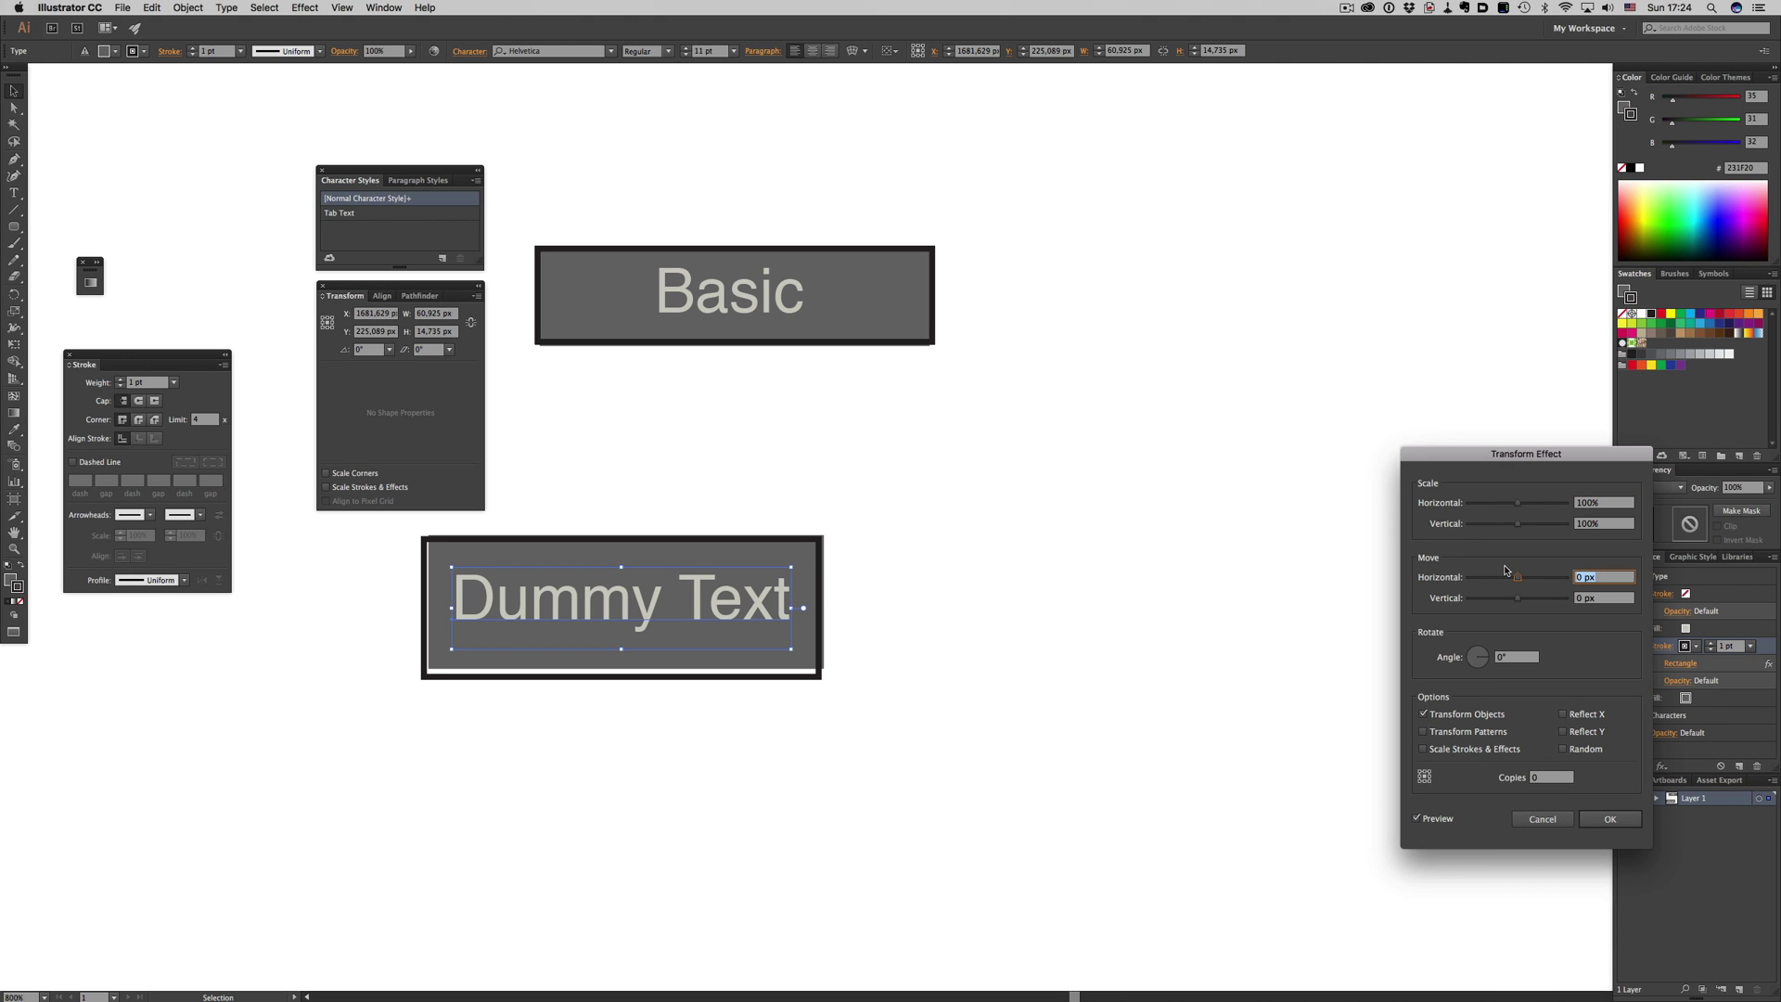
type("1")
key("Tab")
type("-")
key("Tab")
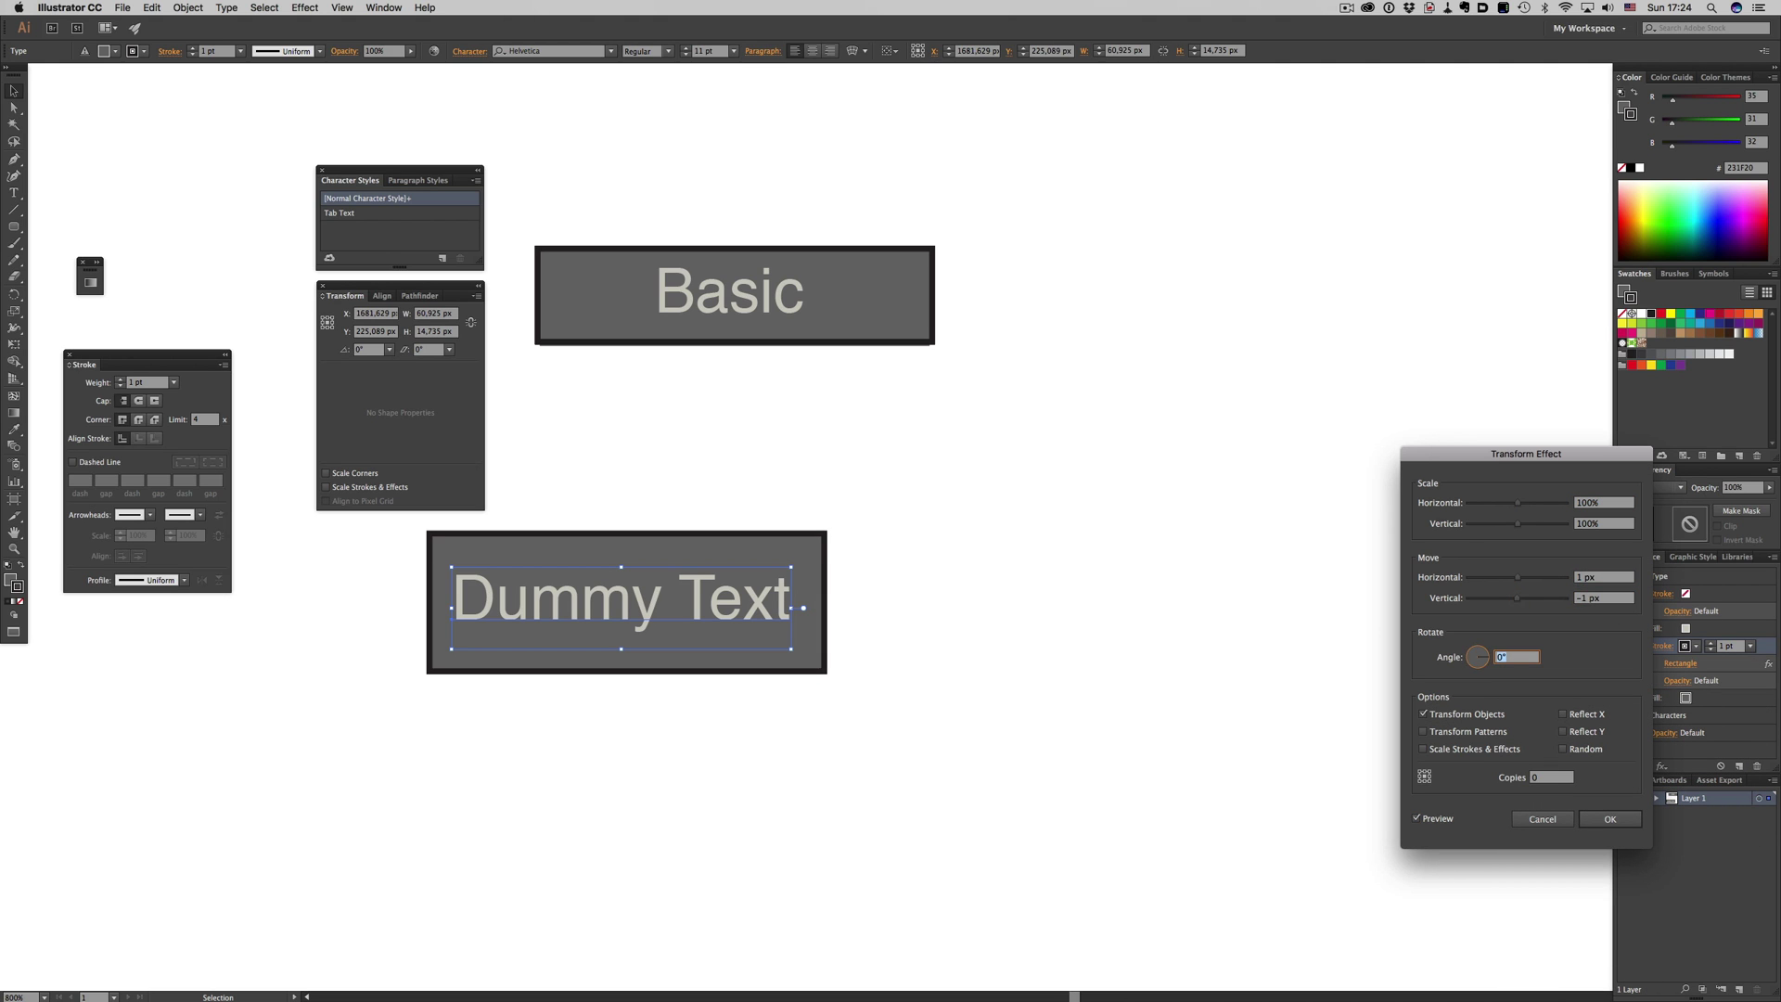
left_click(1609, 820)
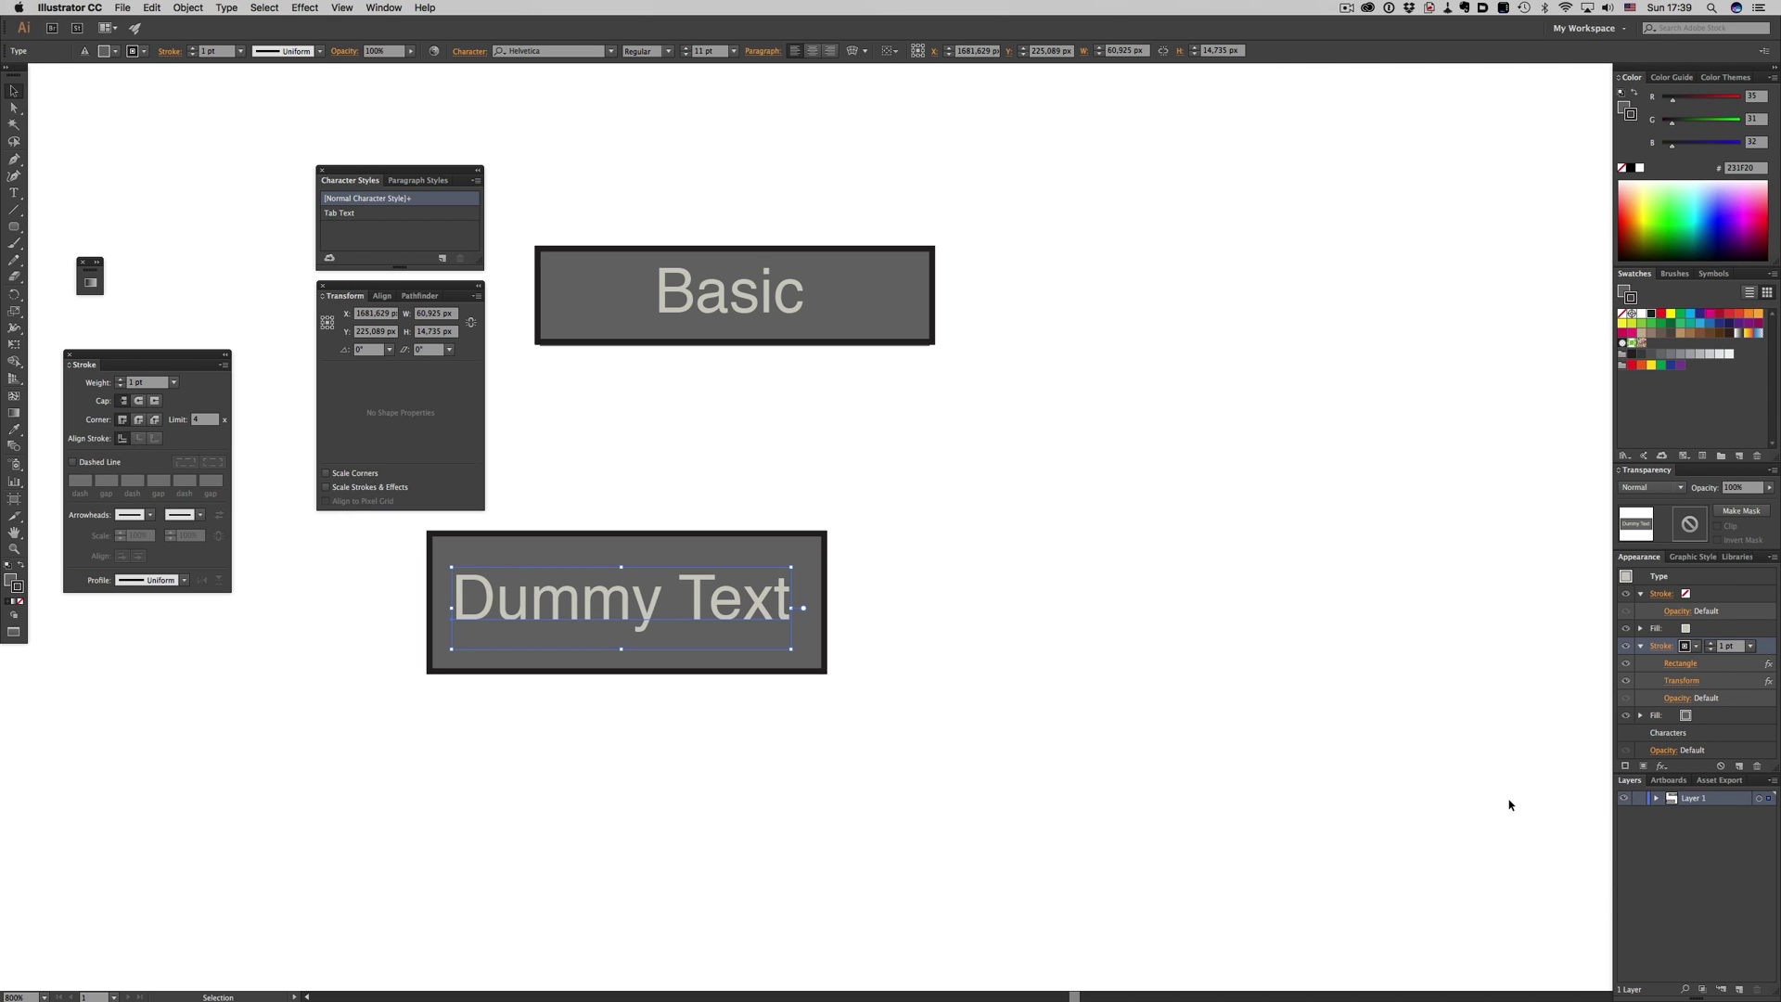
key("super+alt+y")
Turn off Pixel Preview so Dummy Text renders smoothly, then zoom out until the Basic label shows
left_click(753, 575)
left_click(753, 575)
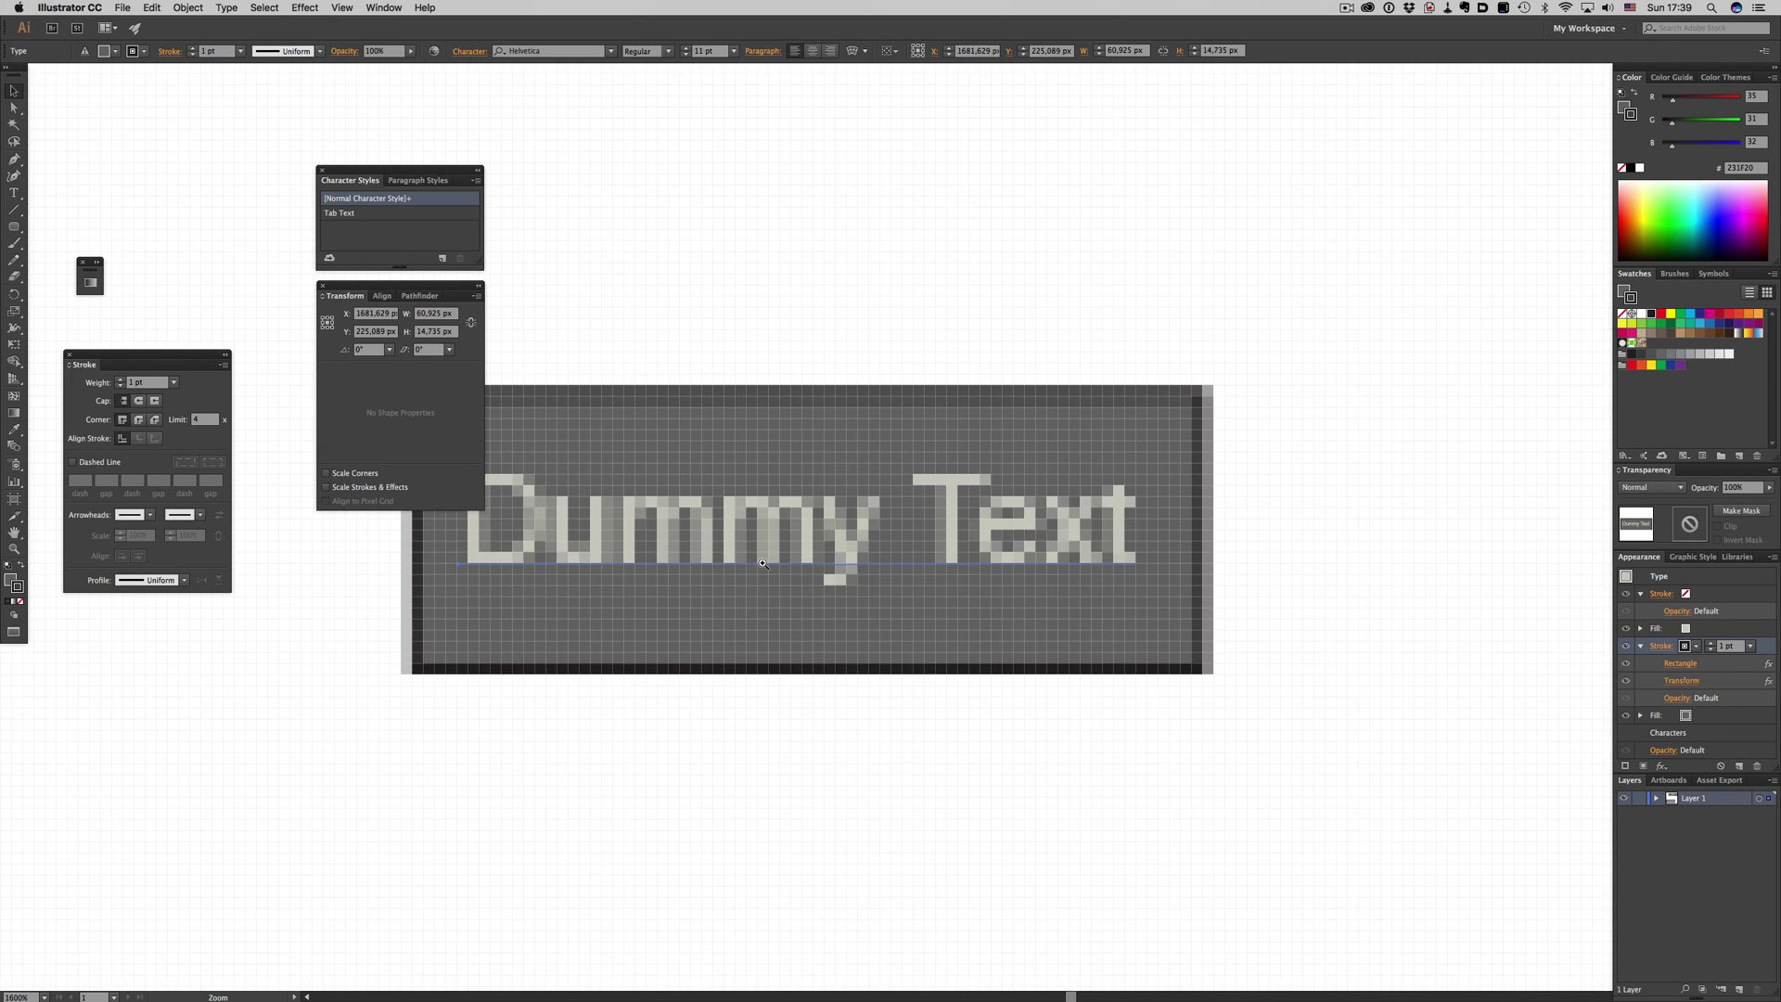
left_click(753, 575)
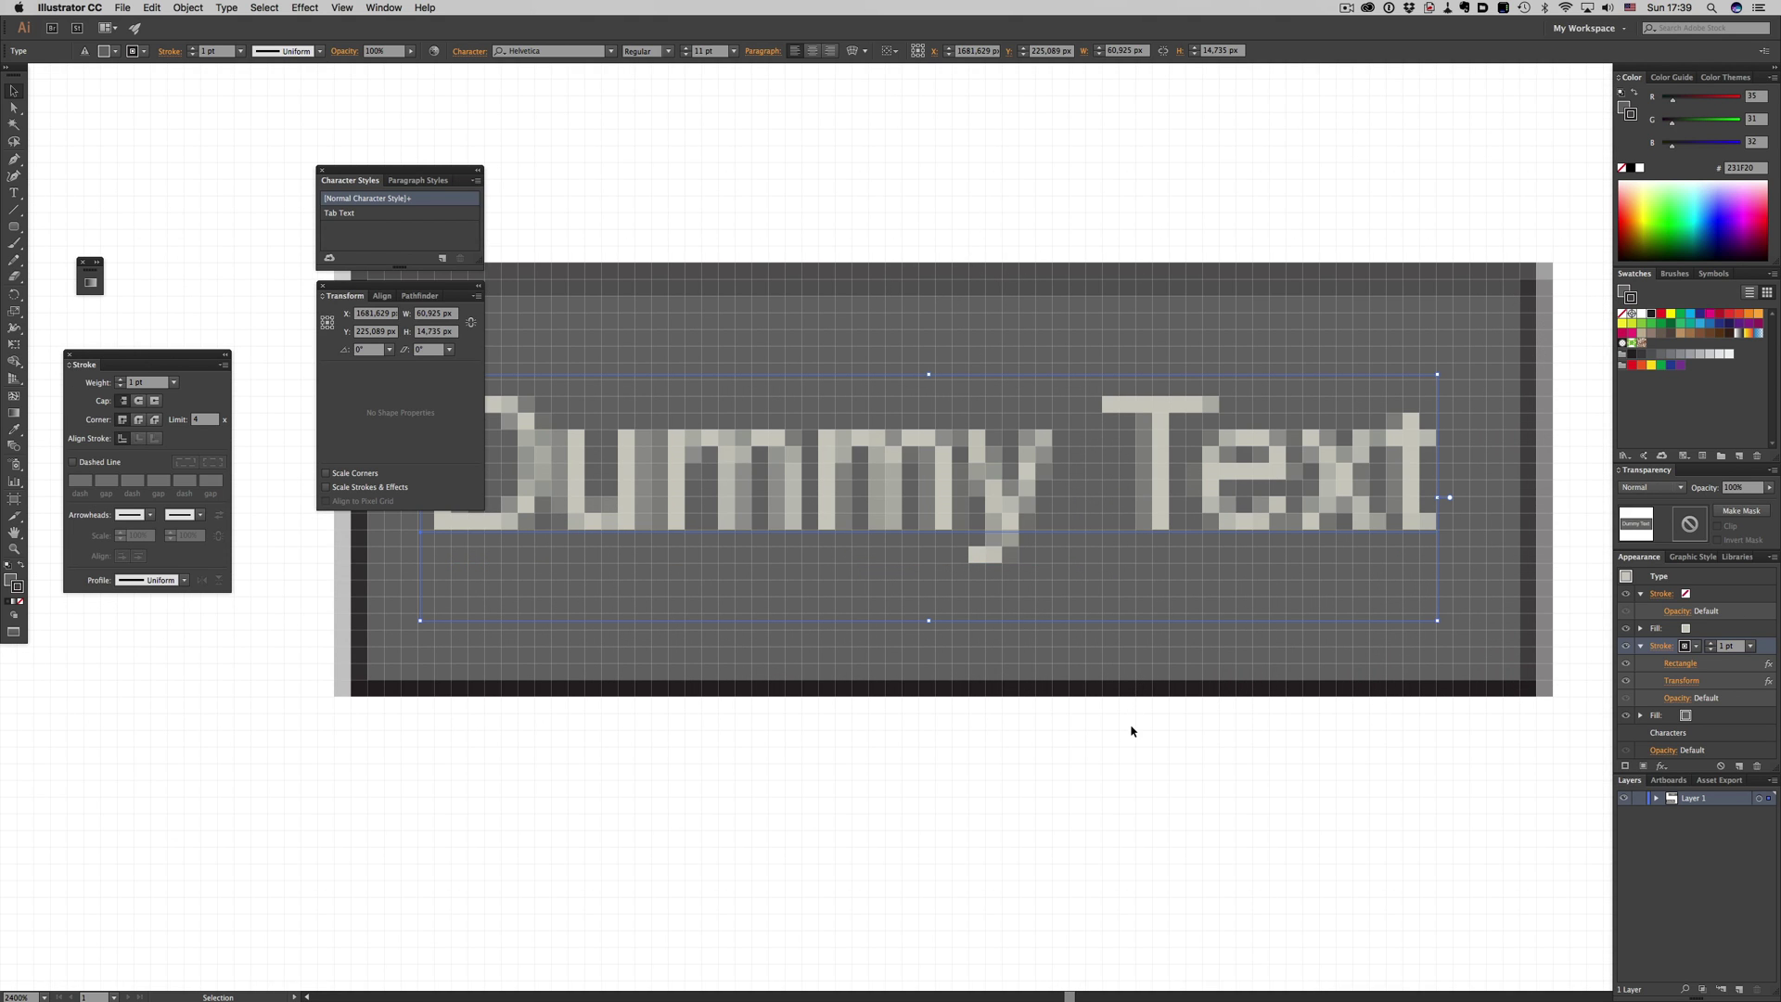
key("a")
key("super+minus")
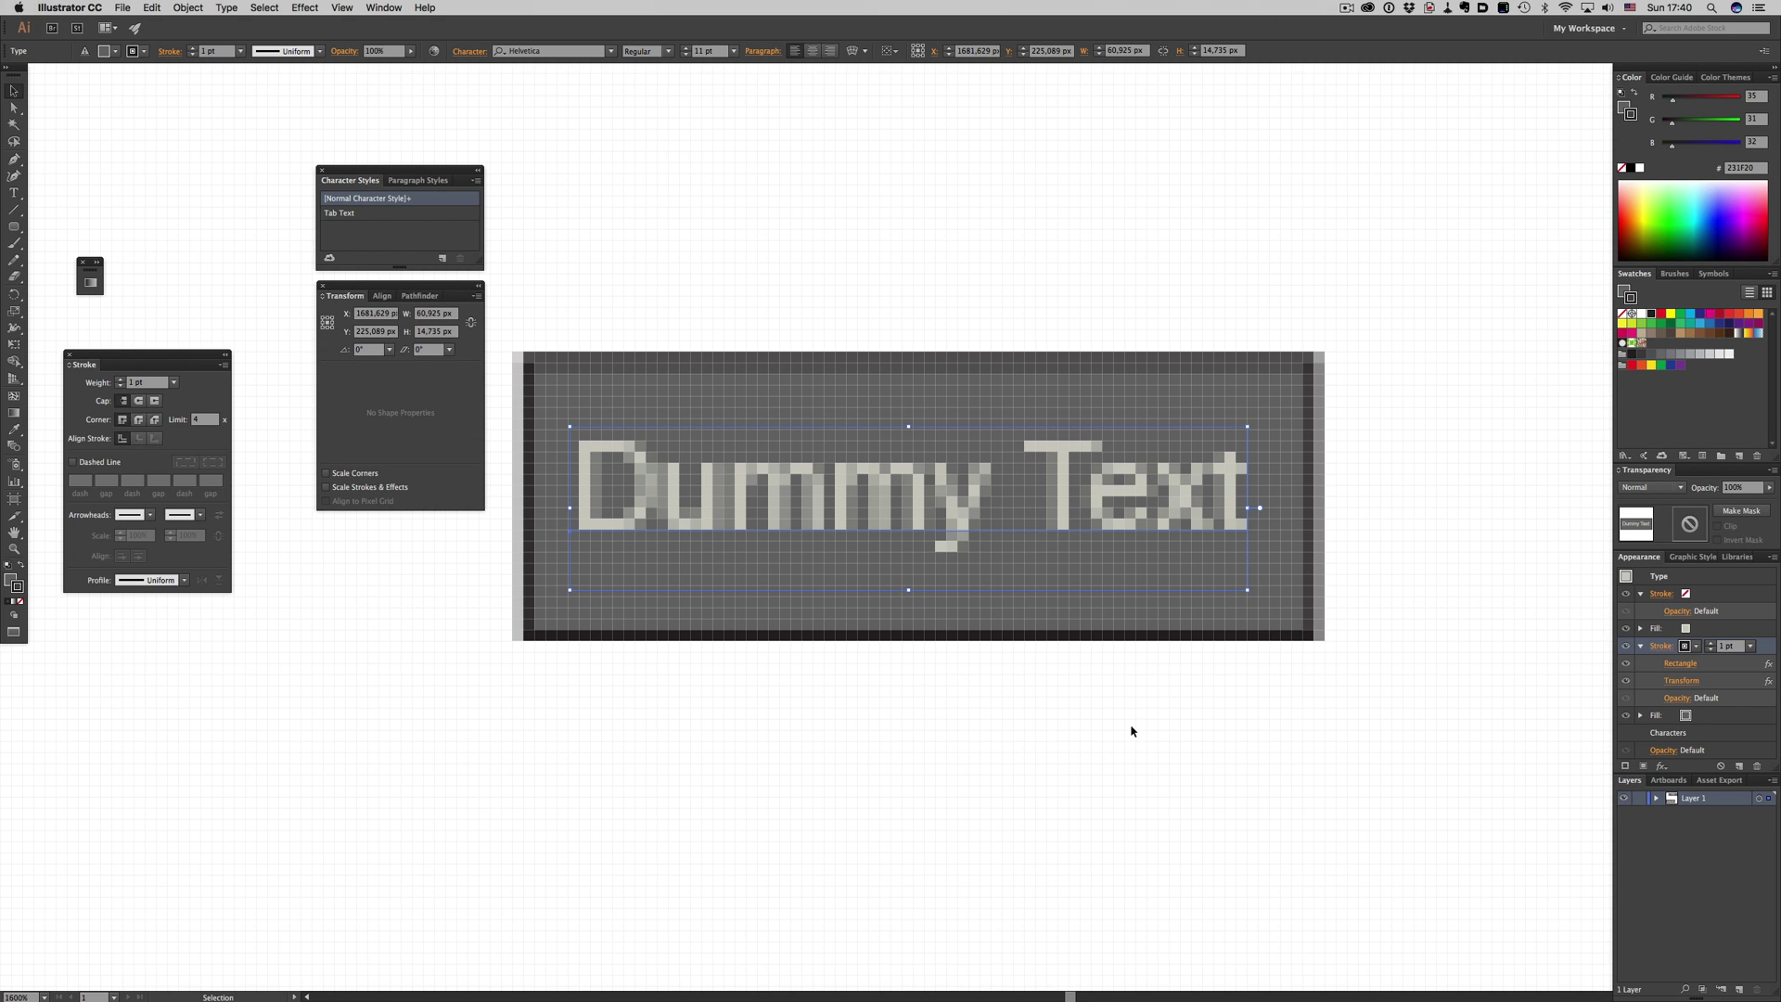
key("alt")
key("super+alt+y")
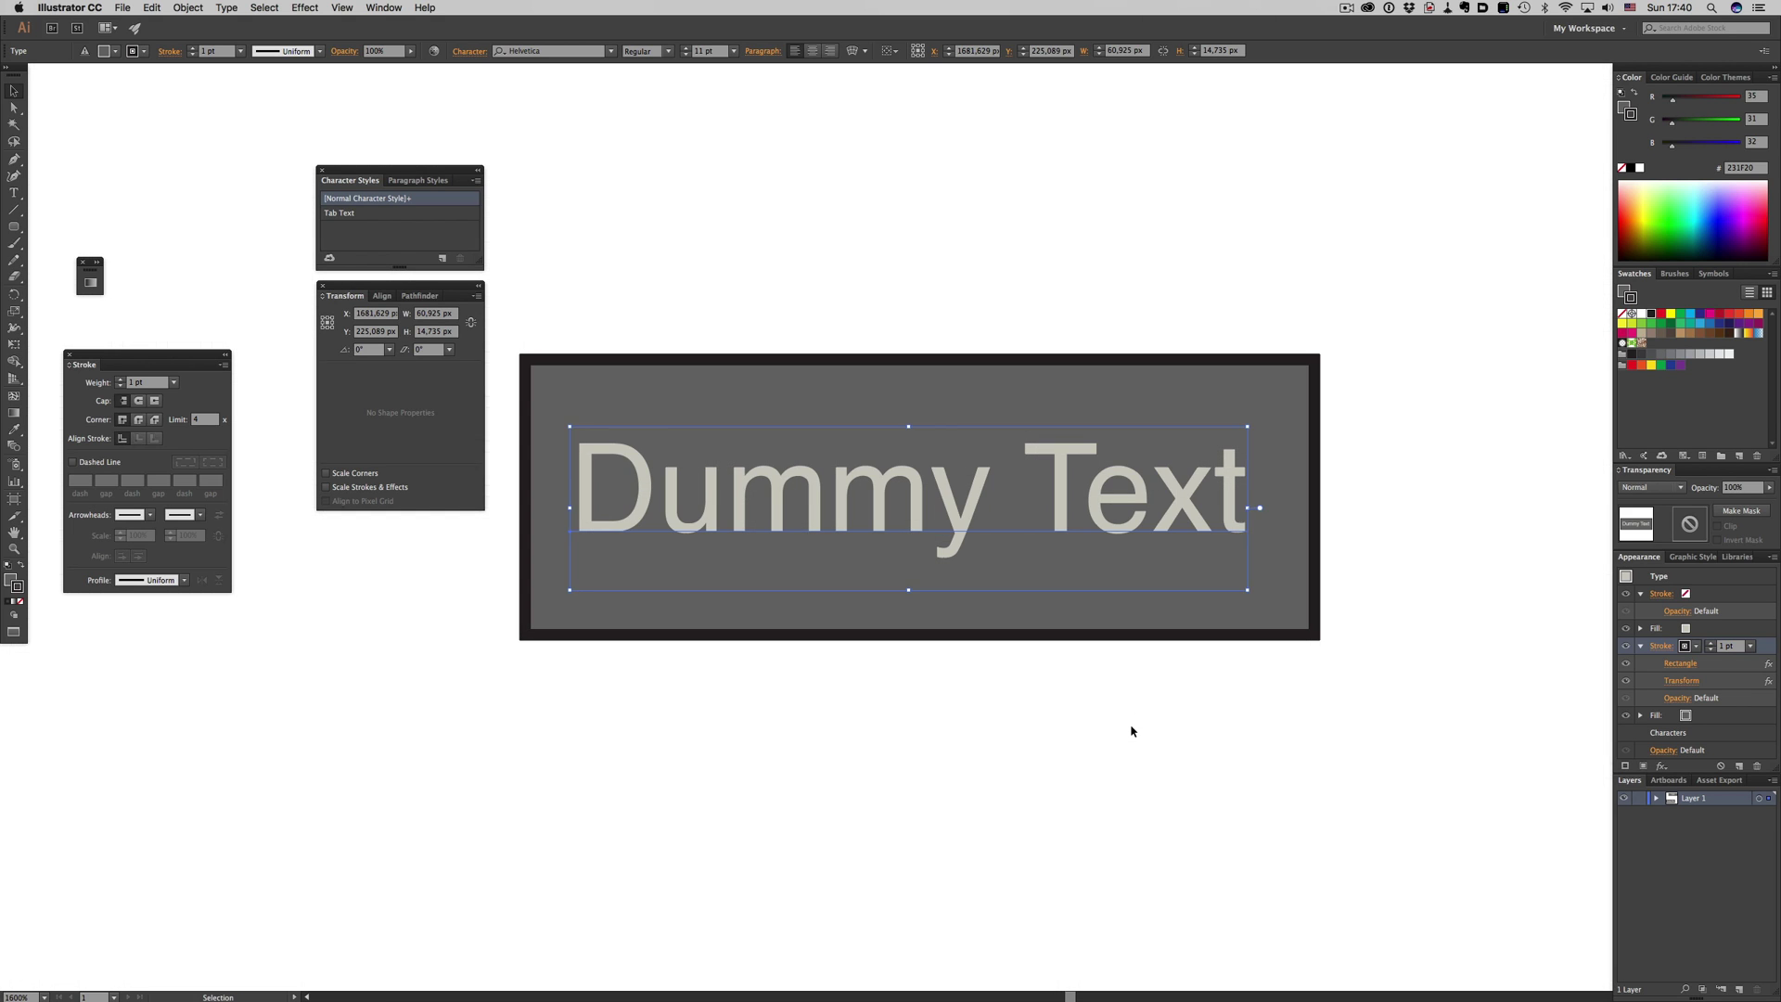
key("super+minus")
key("super+minus")
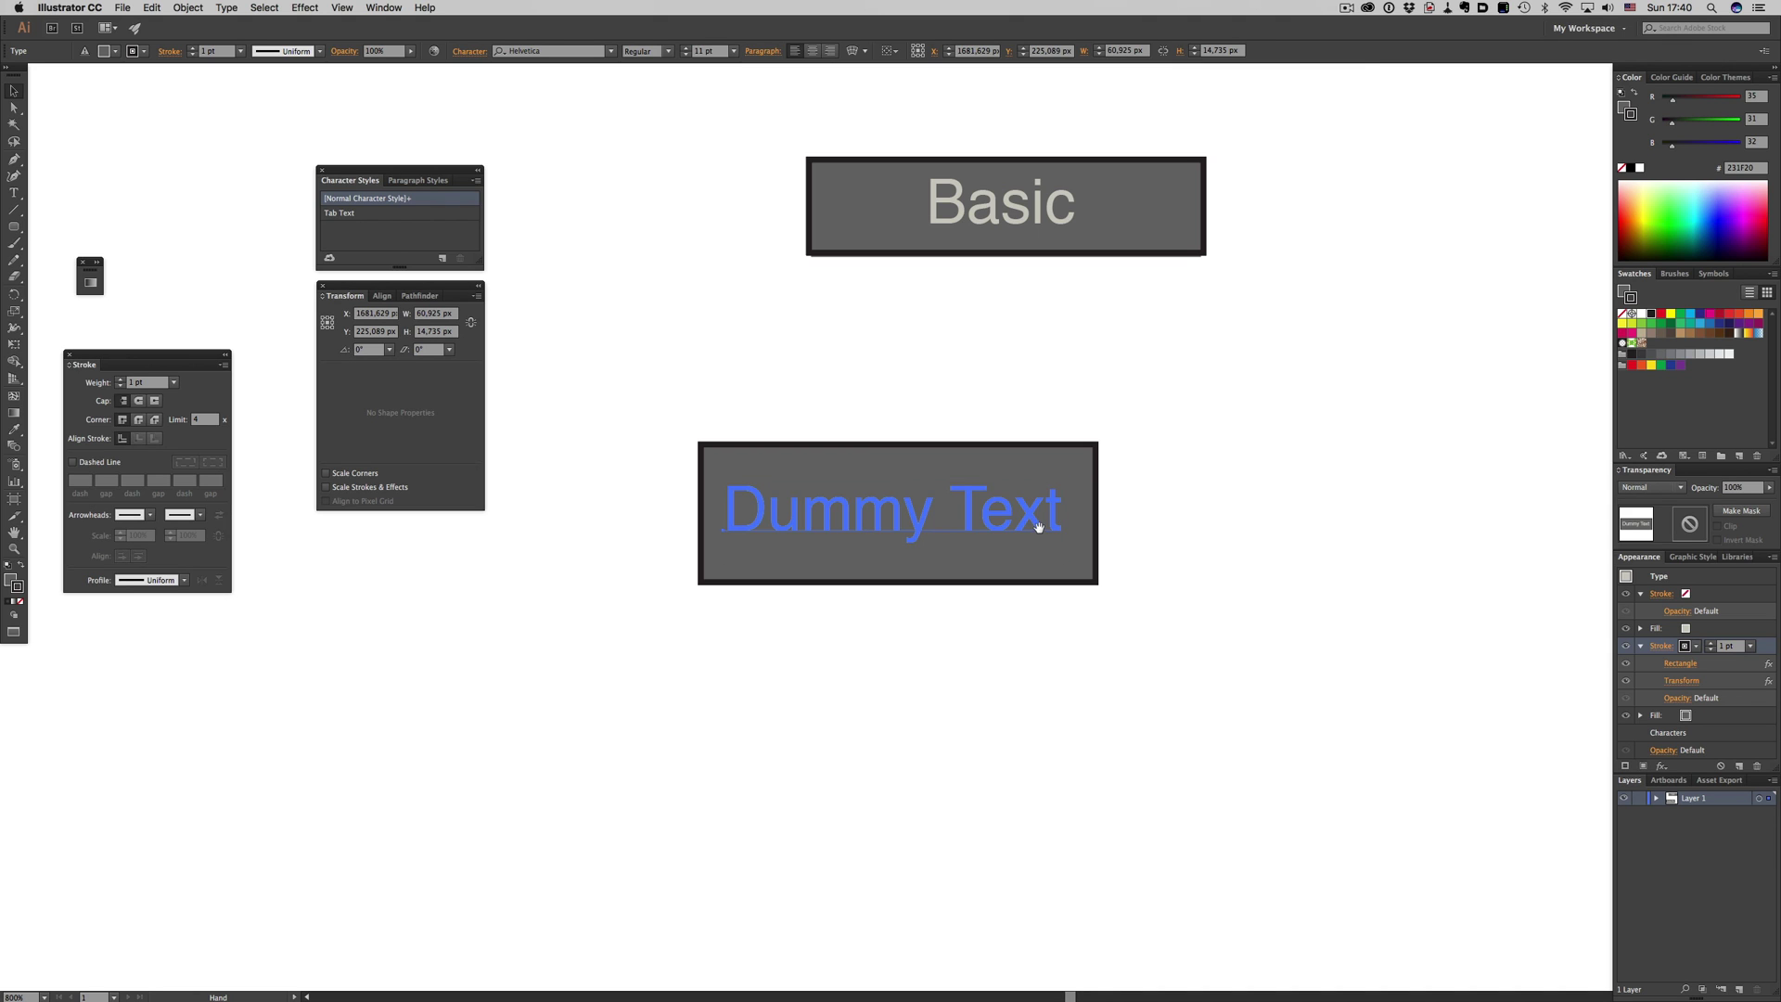
Save the Dummy Text label's appearance as a new graphic style in the Graphic Styles panel
left_click_drag(1041, 521, 1025, 640)
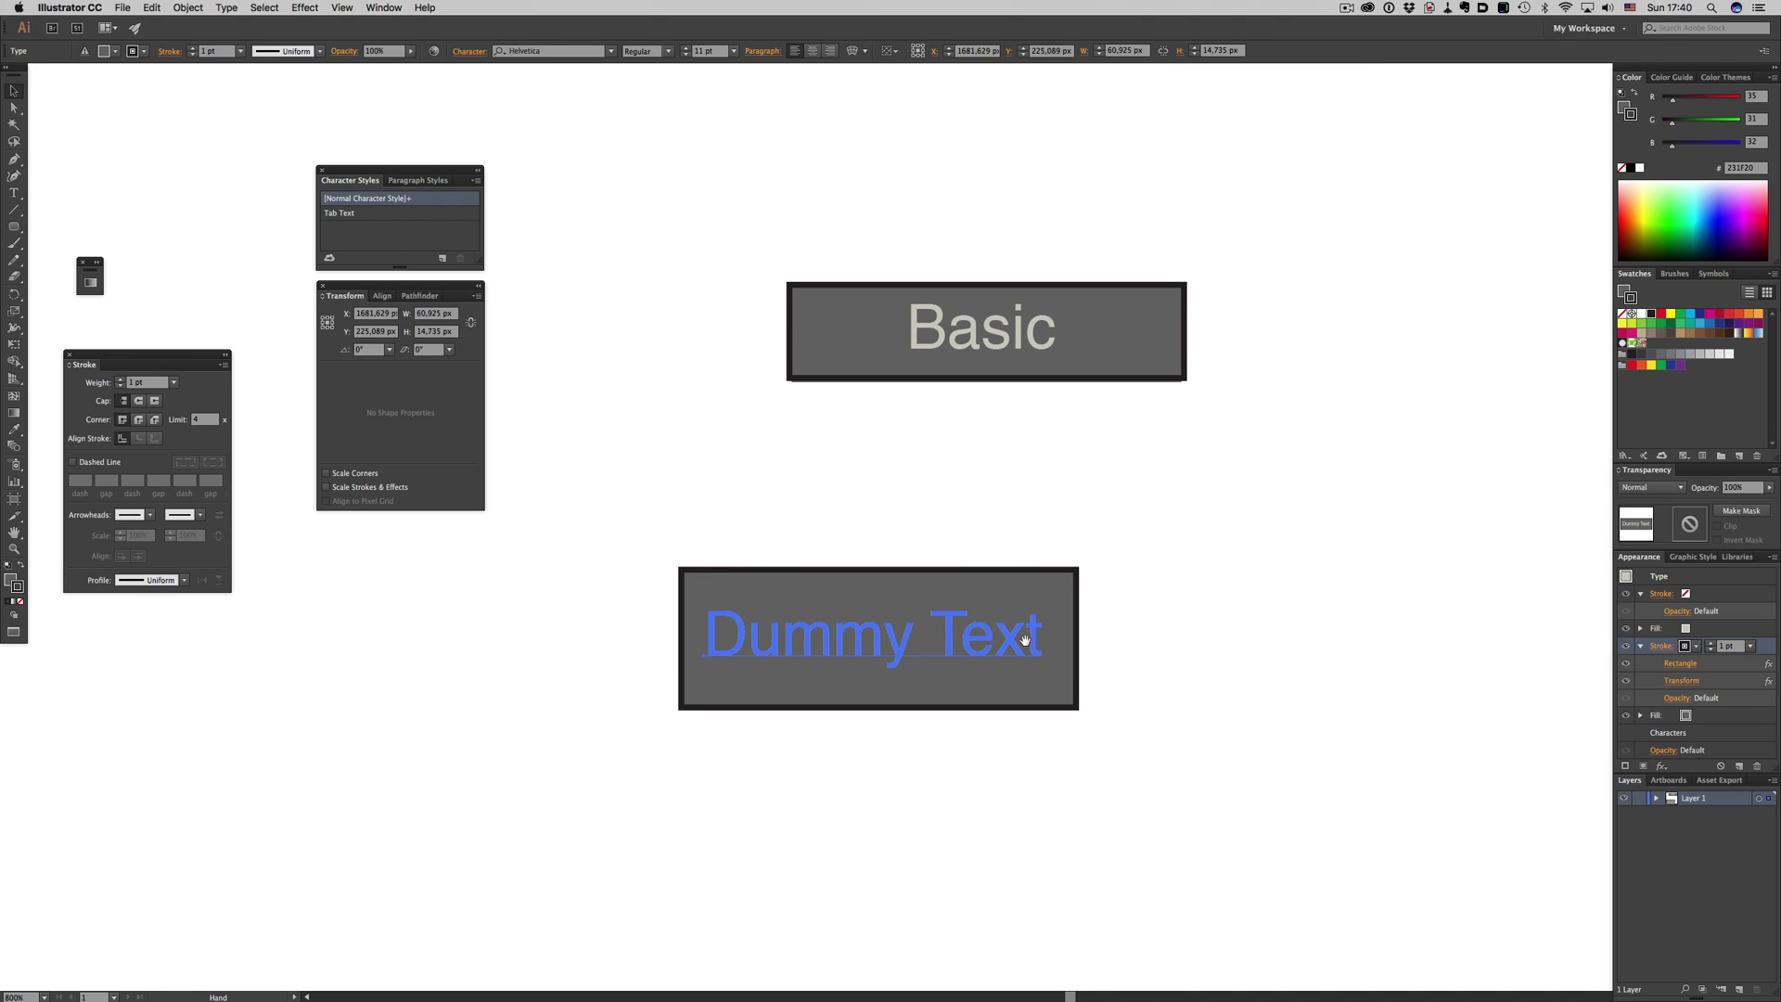
left_click(1190, 653)
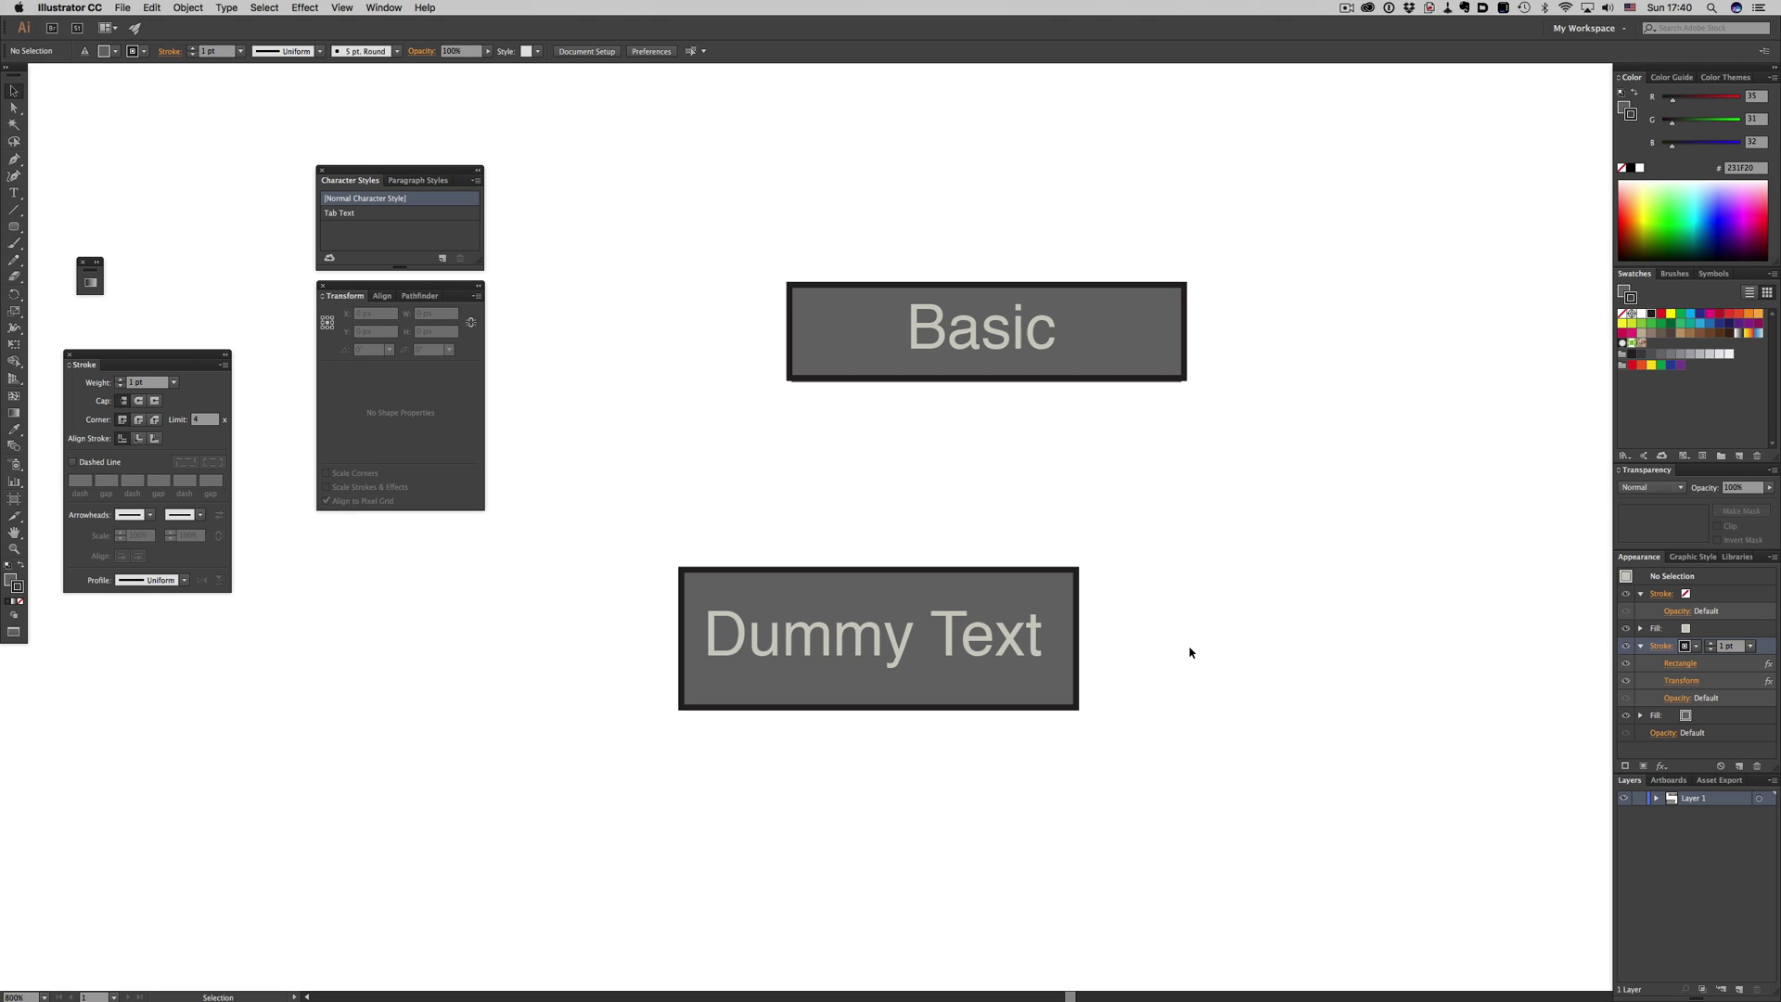
left_click(1689, 557)
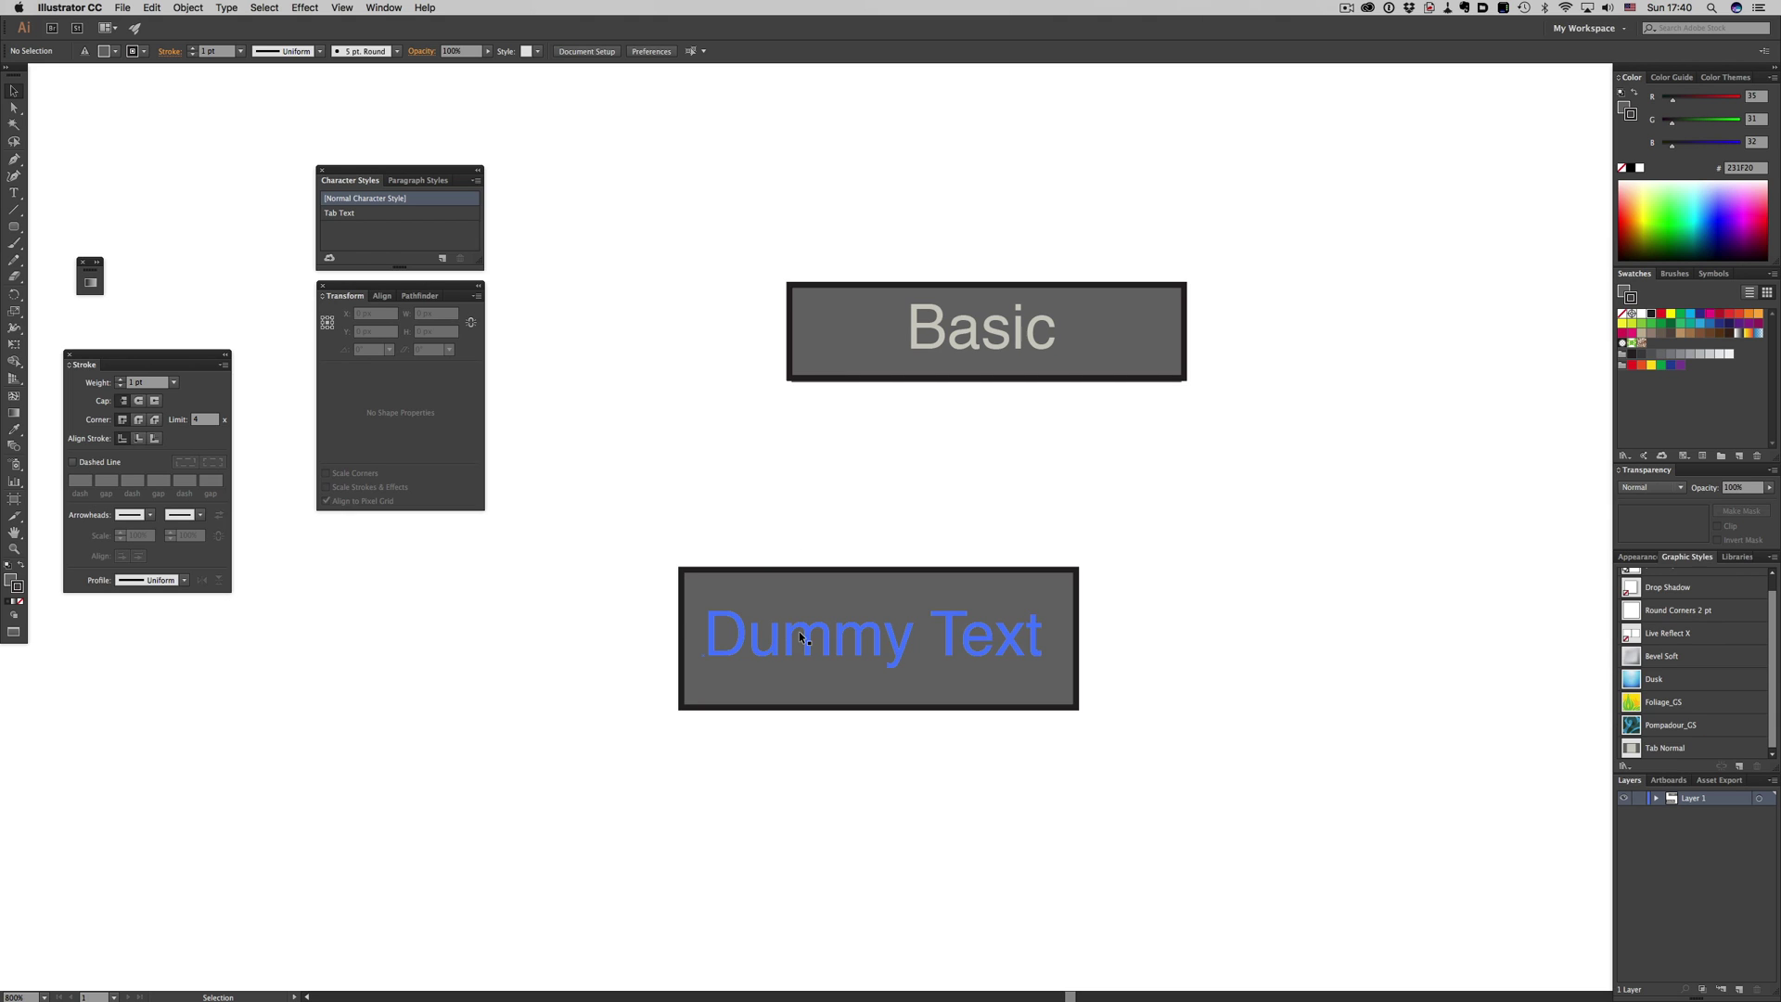
left_click_drag(800, 637, 1665, 756)
Add a new text label 'hghfghfhfgh' below Dummy Text with Tab Text character style and the new graphic style
left_click(992, 824)
key("t")
left_click(920, 811)
type("hghfghfhfgh")
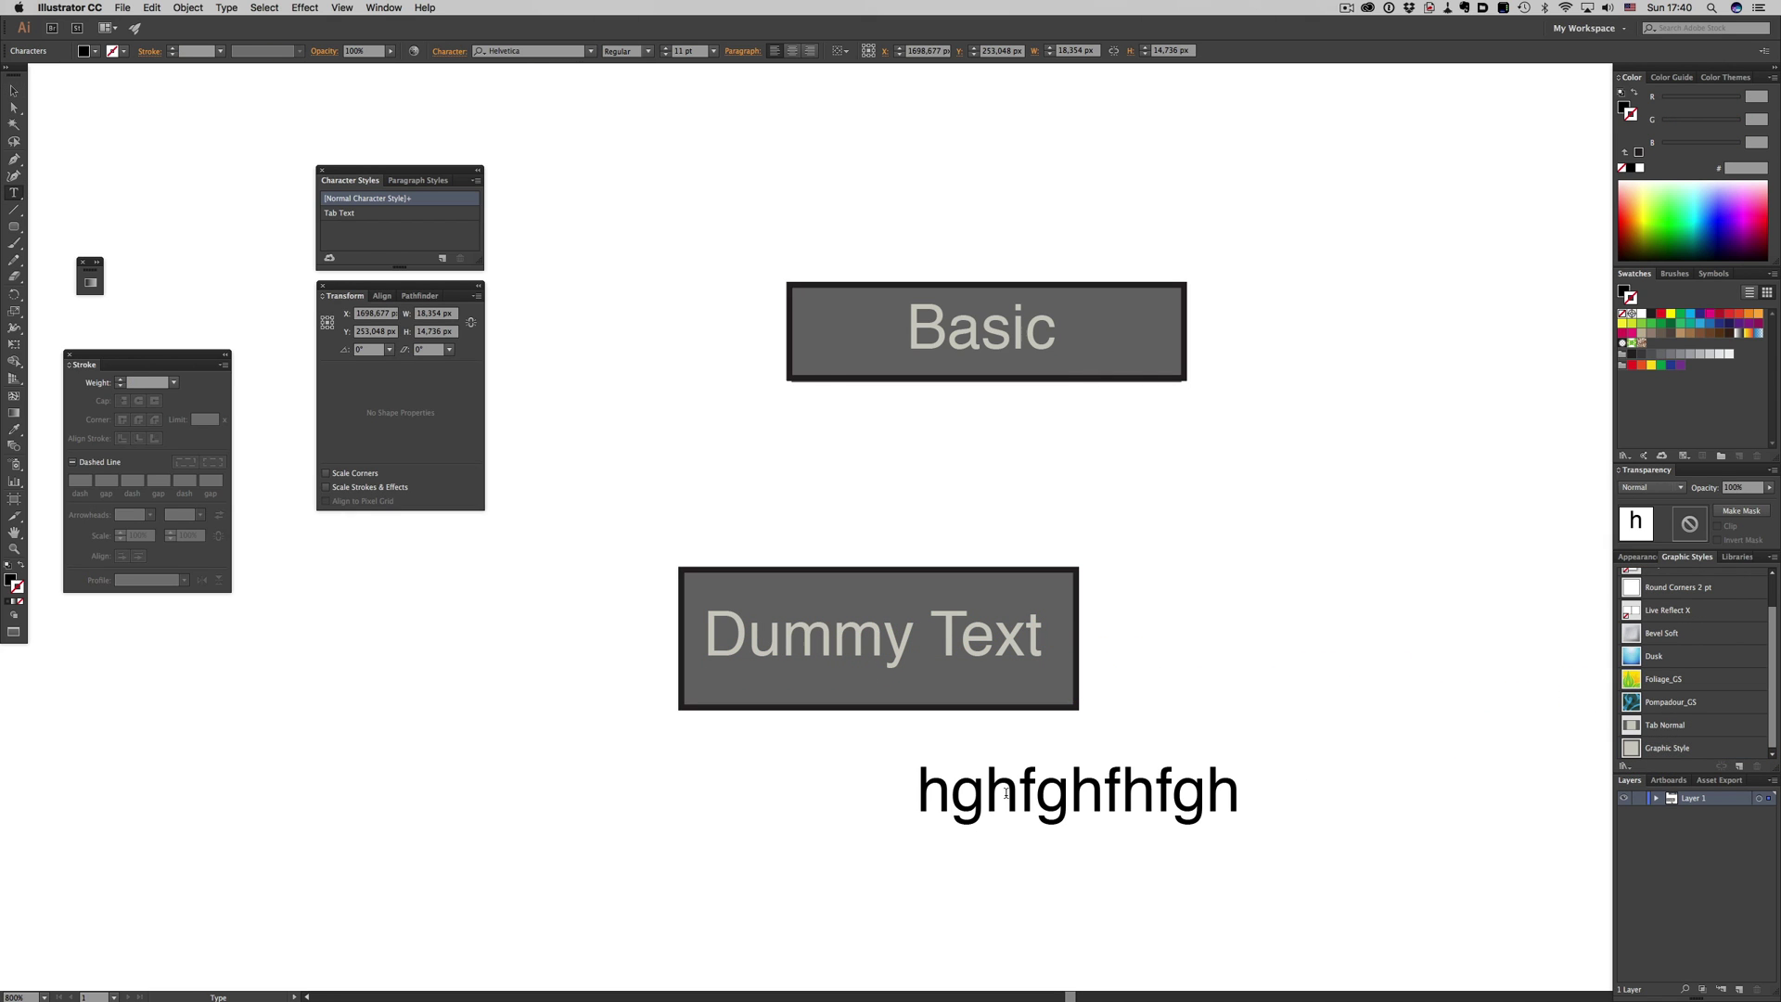
key("Escape")
left_click(339, 212)
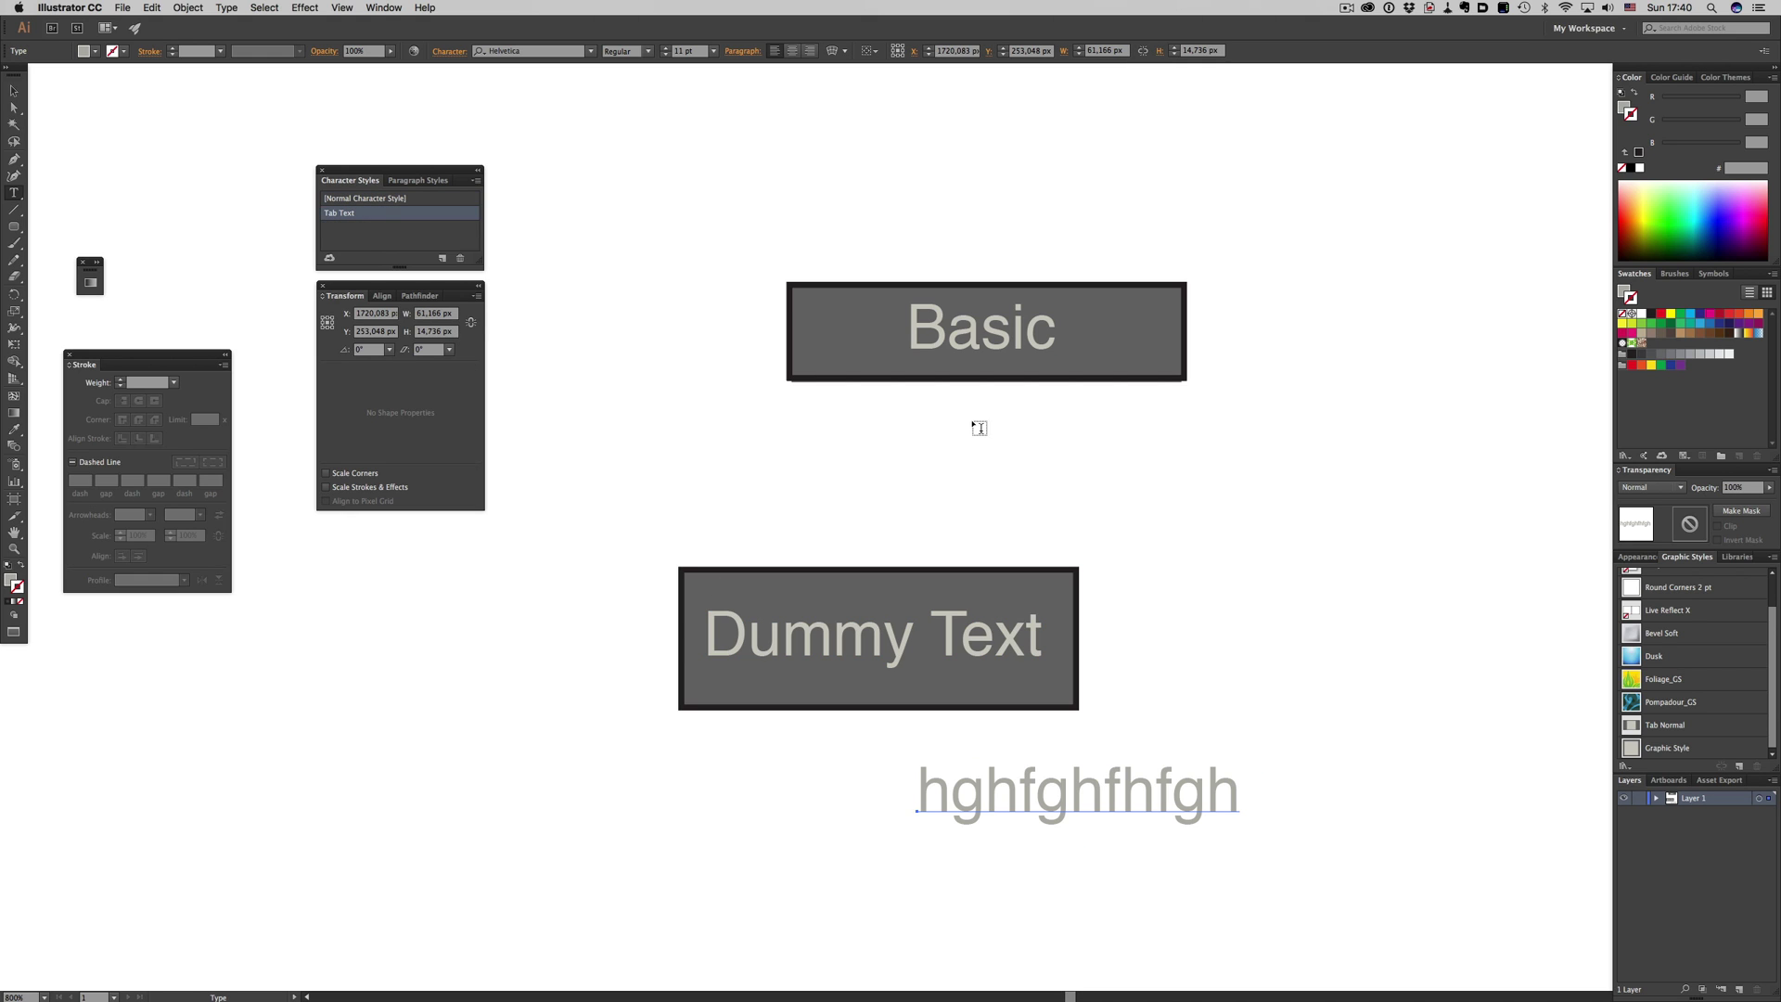
left_click(1667, 748)
double_click(1239, 796)
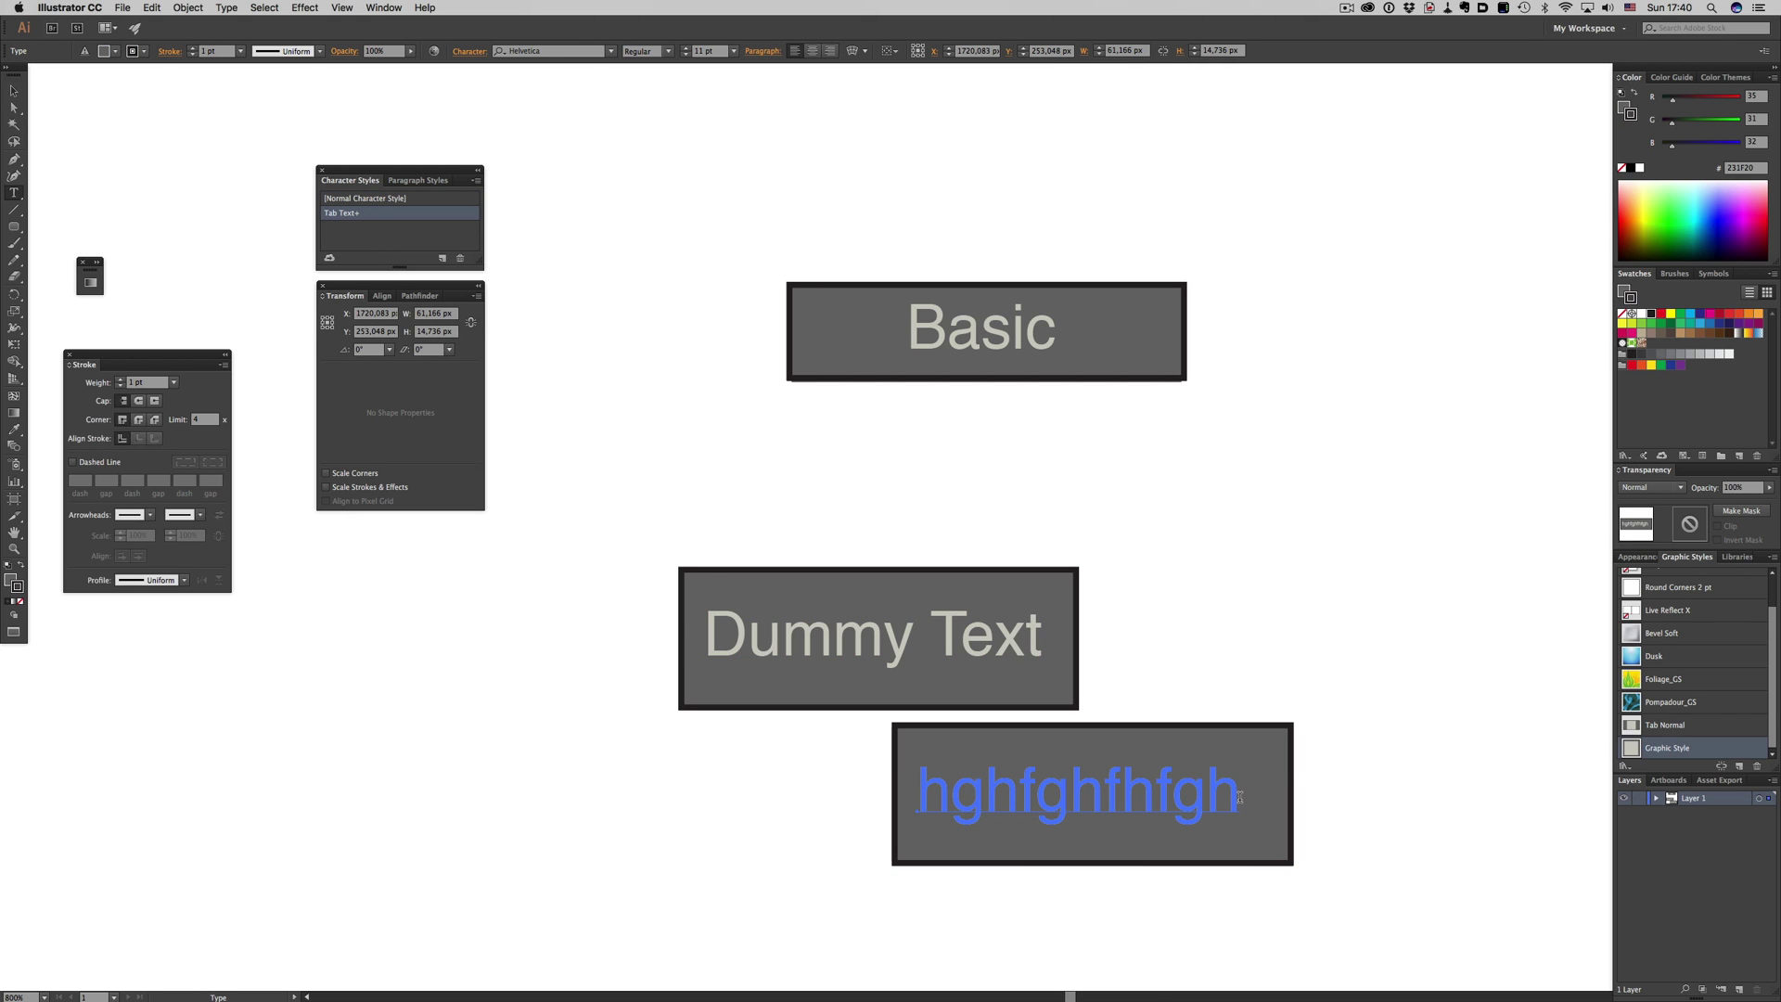
key("Escape")
key("super+shift+a")
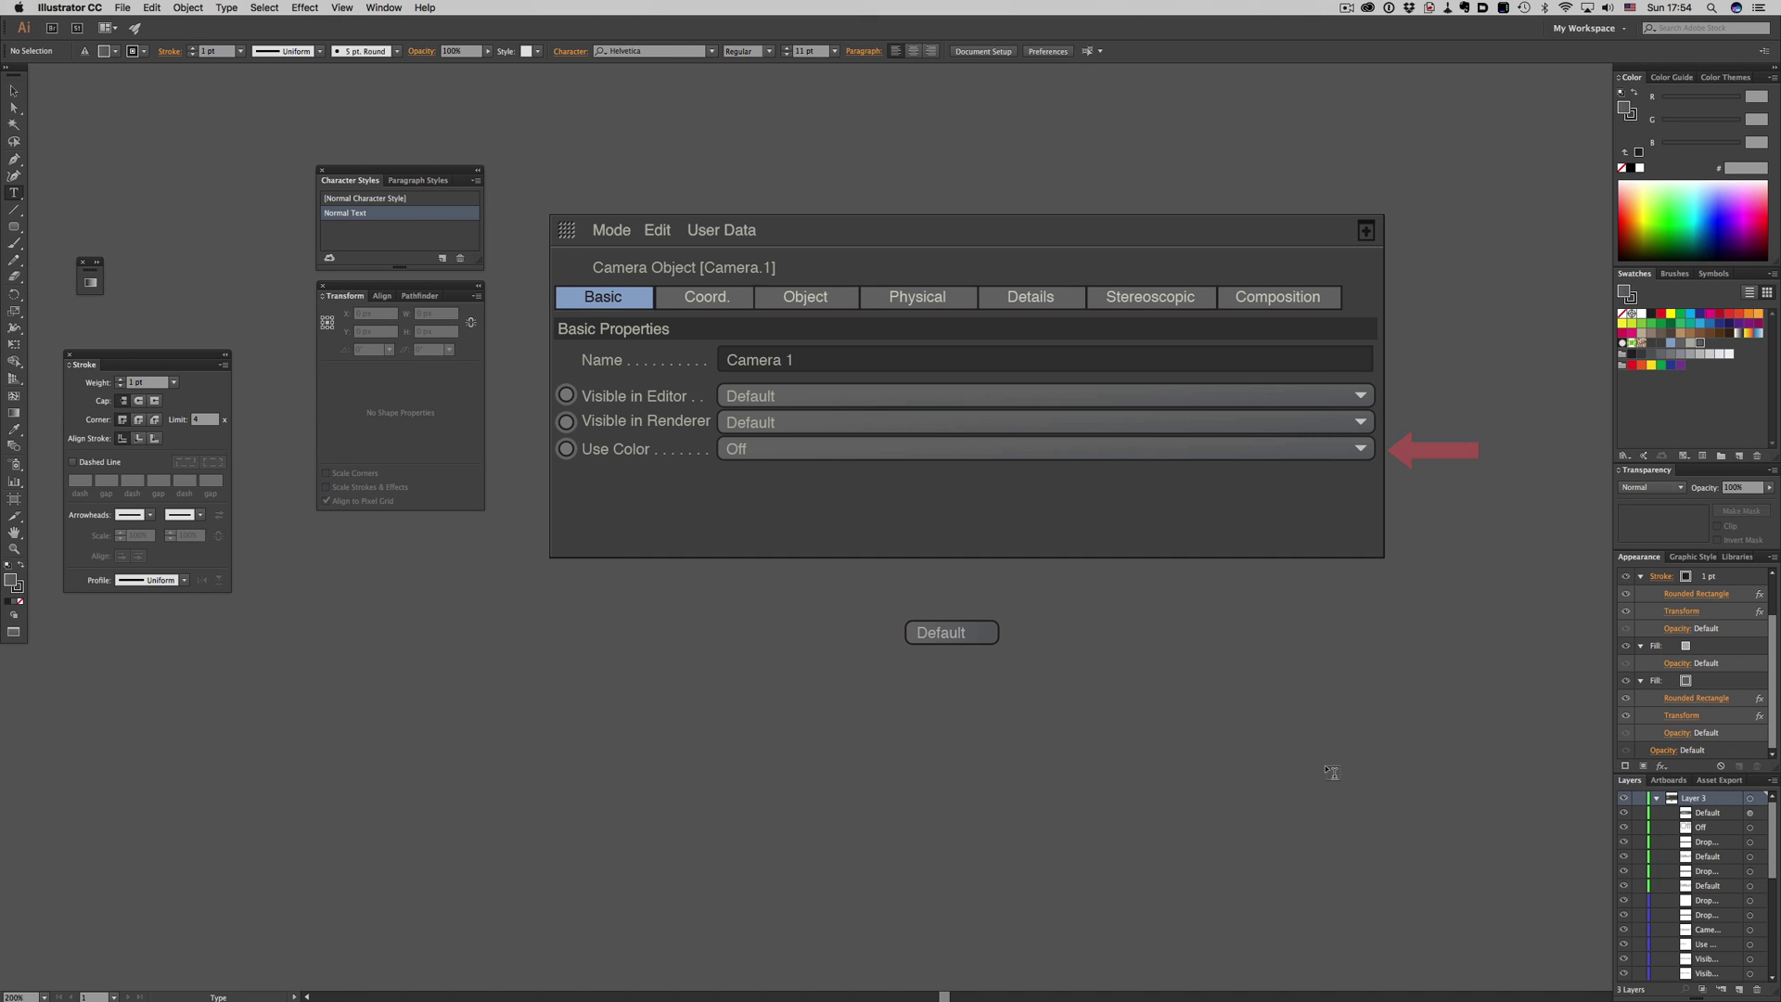
Give the Default label an extra white fill converted to a 10×10 px rectangle
key("v")
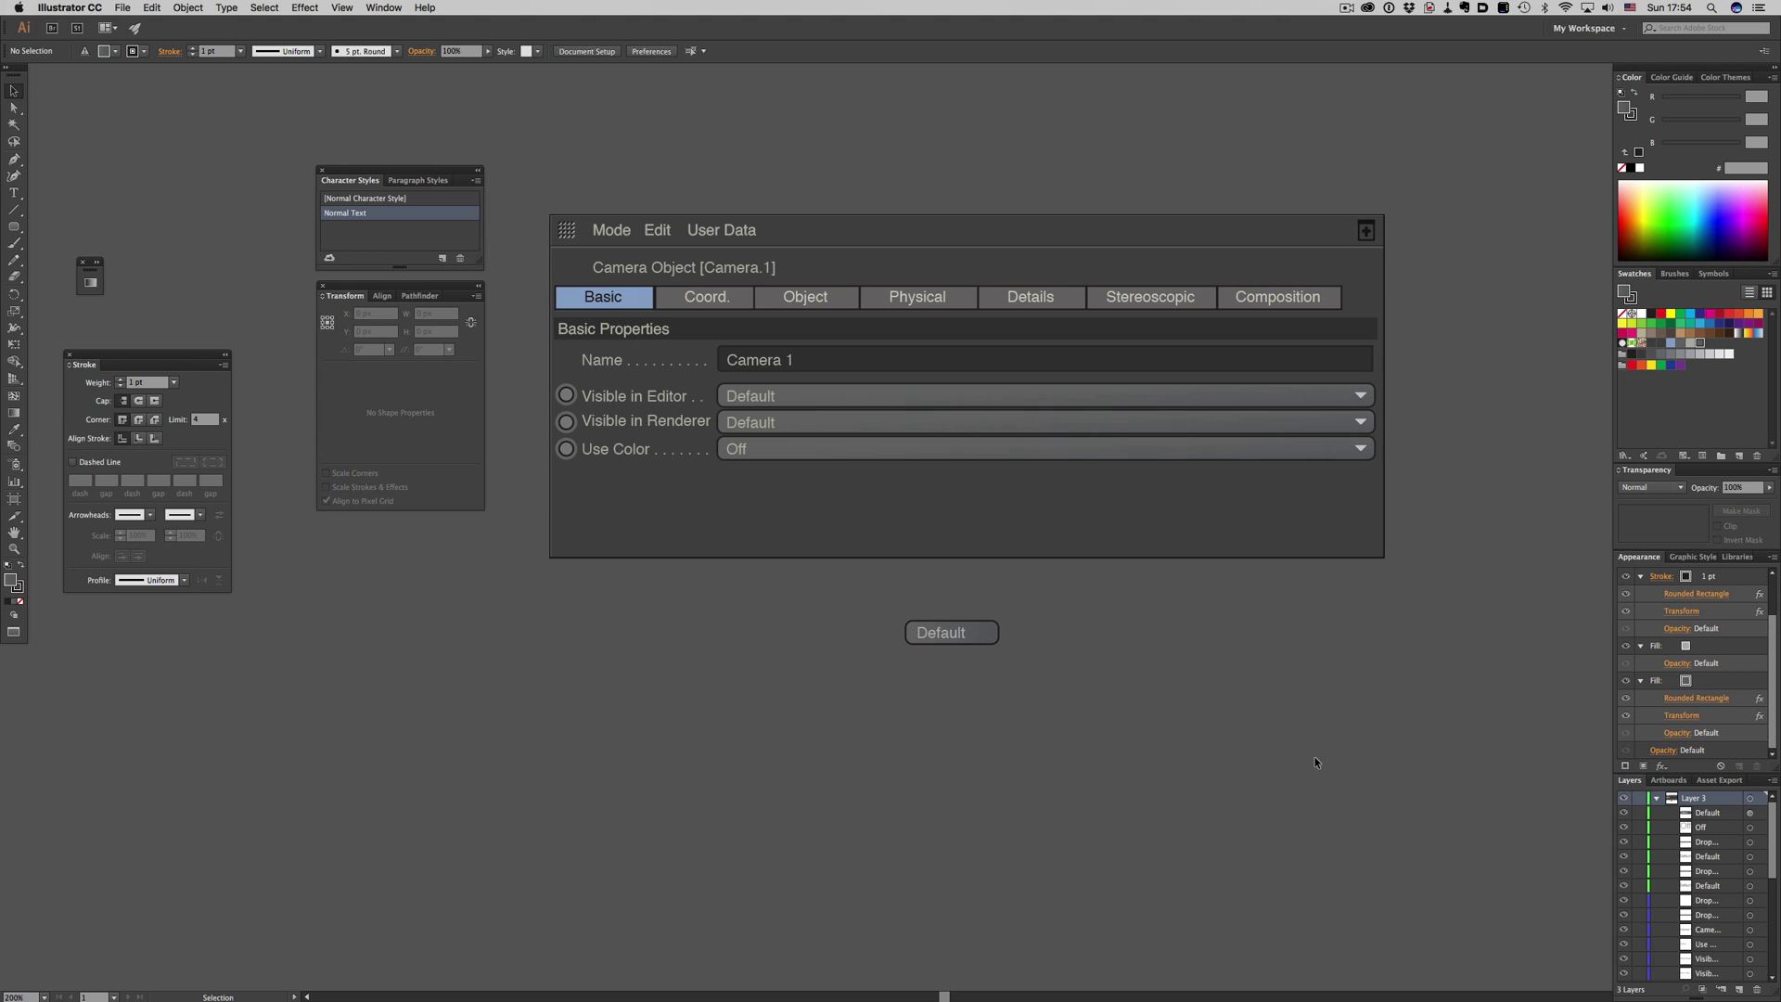
left_click(940, 633)
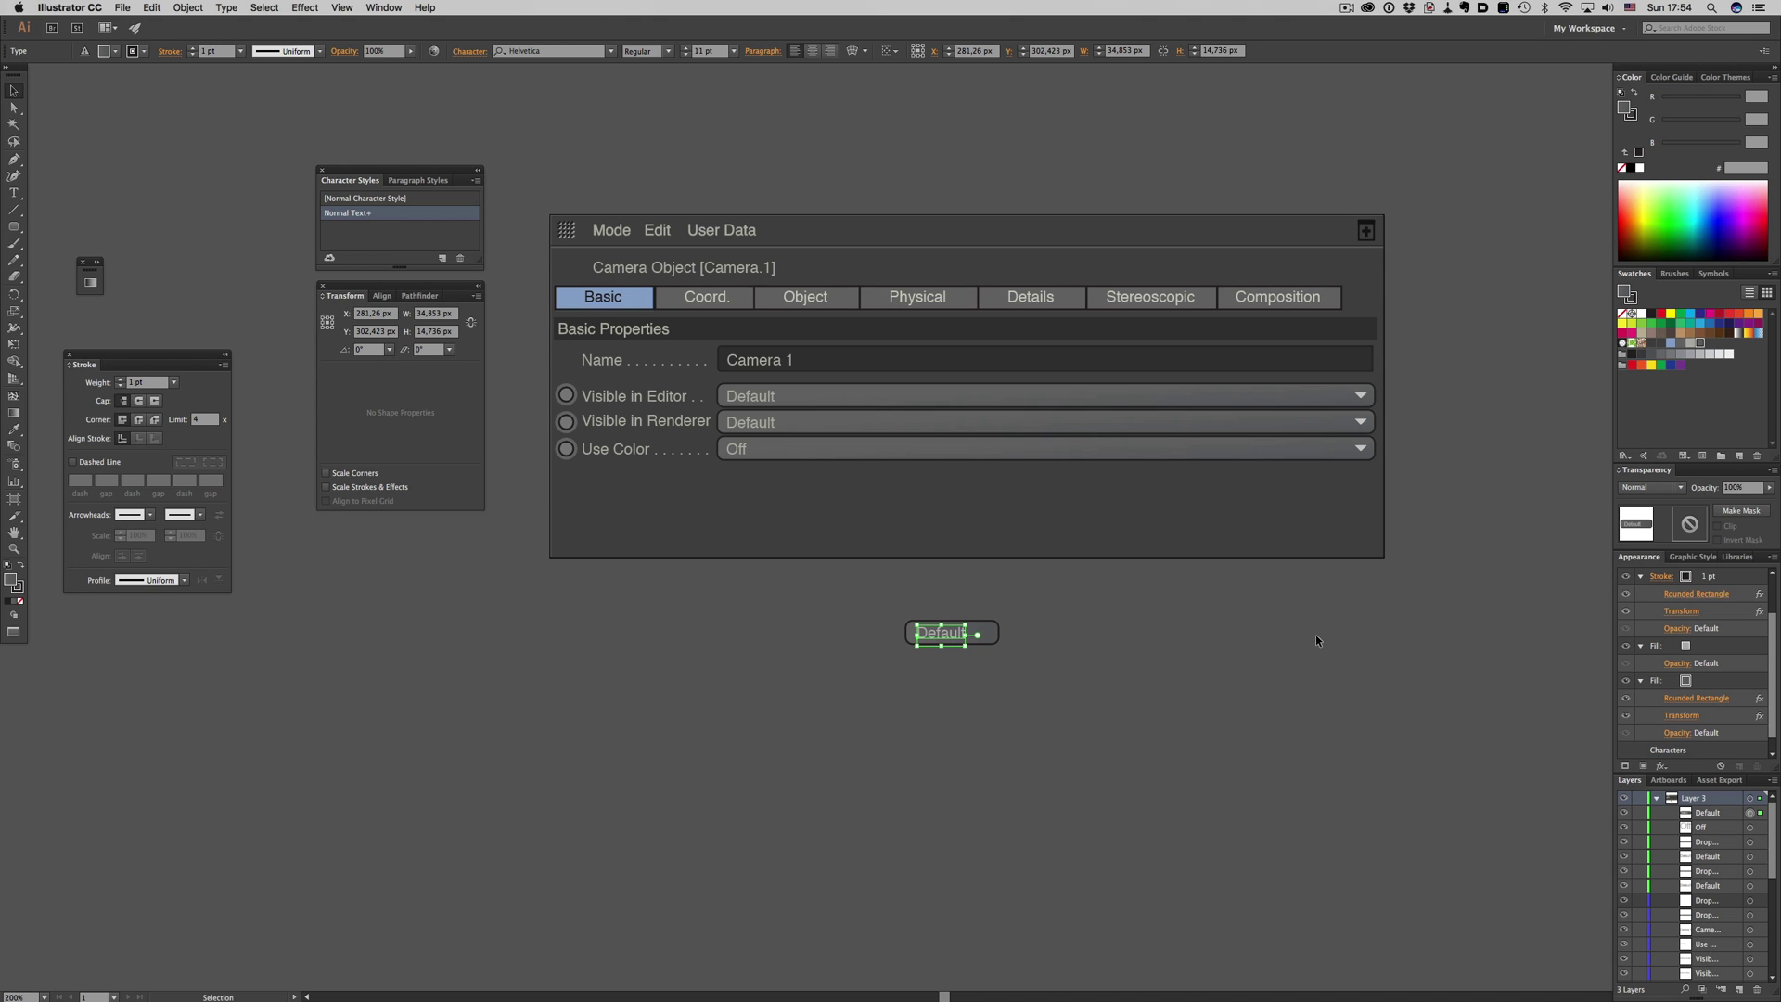
left_click(1640, 612)
left_click(1640, 628)
left_click(1640, 646)
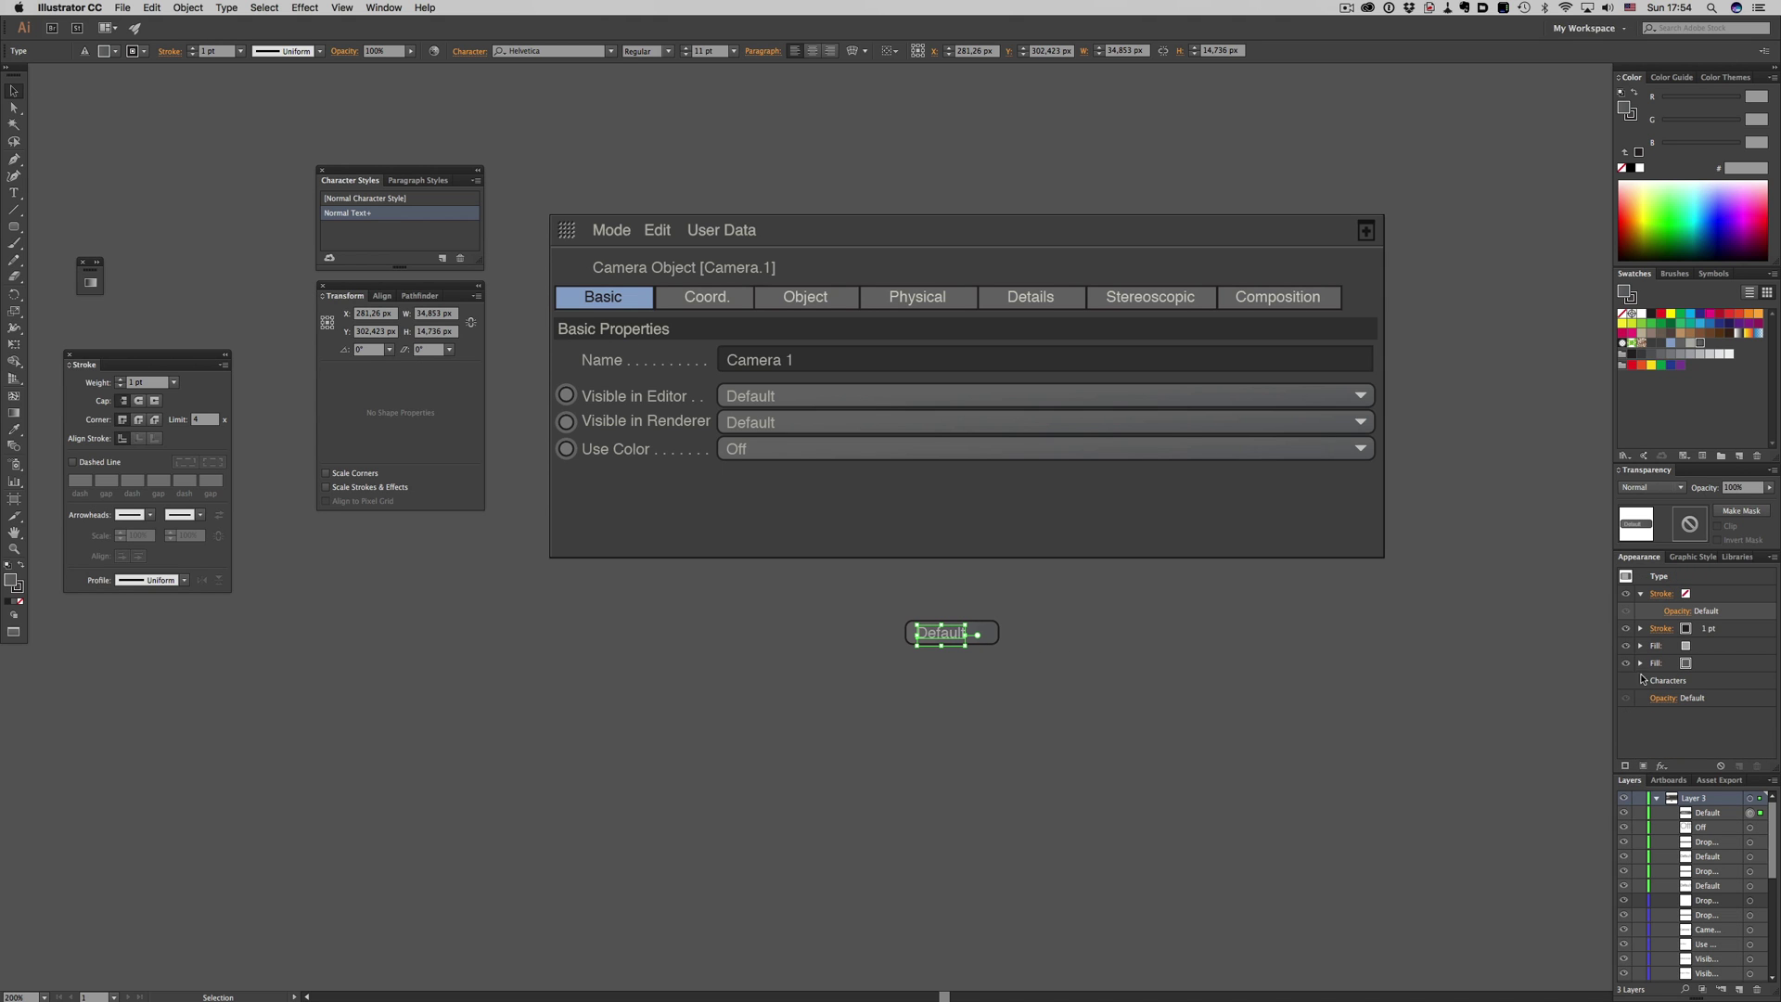
left_click(1643, 765)
left_click(1697, 594)
left_click(1648, 660)
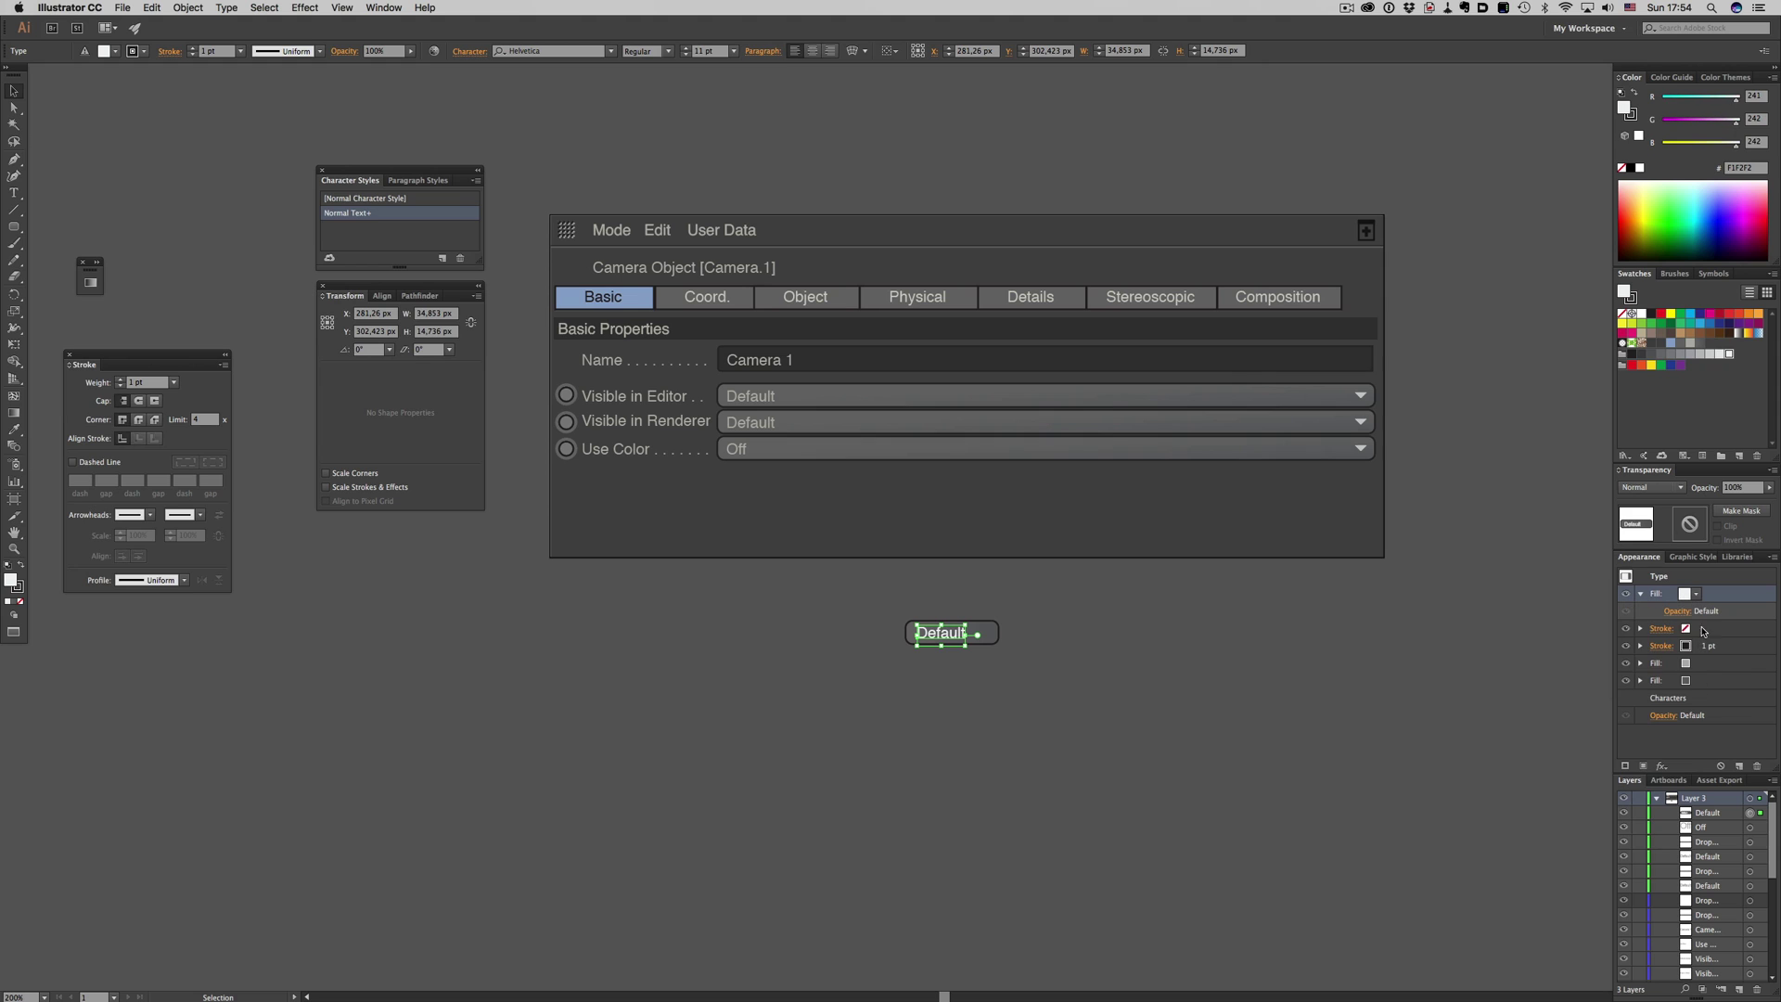
left_click(1663, 765)
left_click(1448, 725)
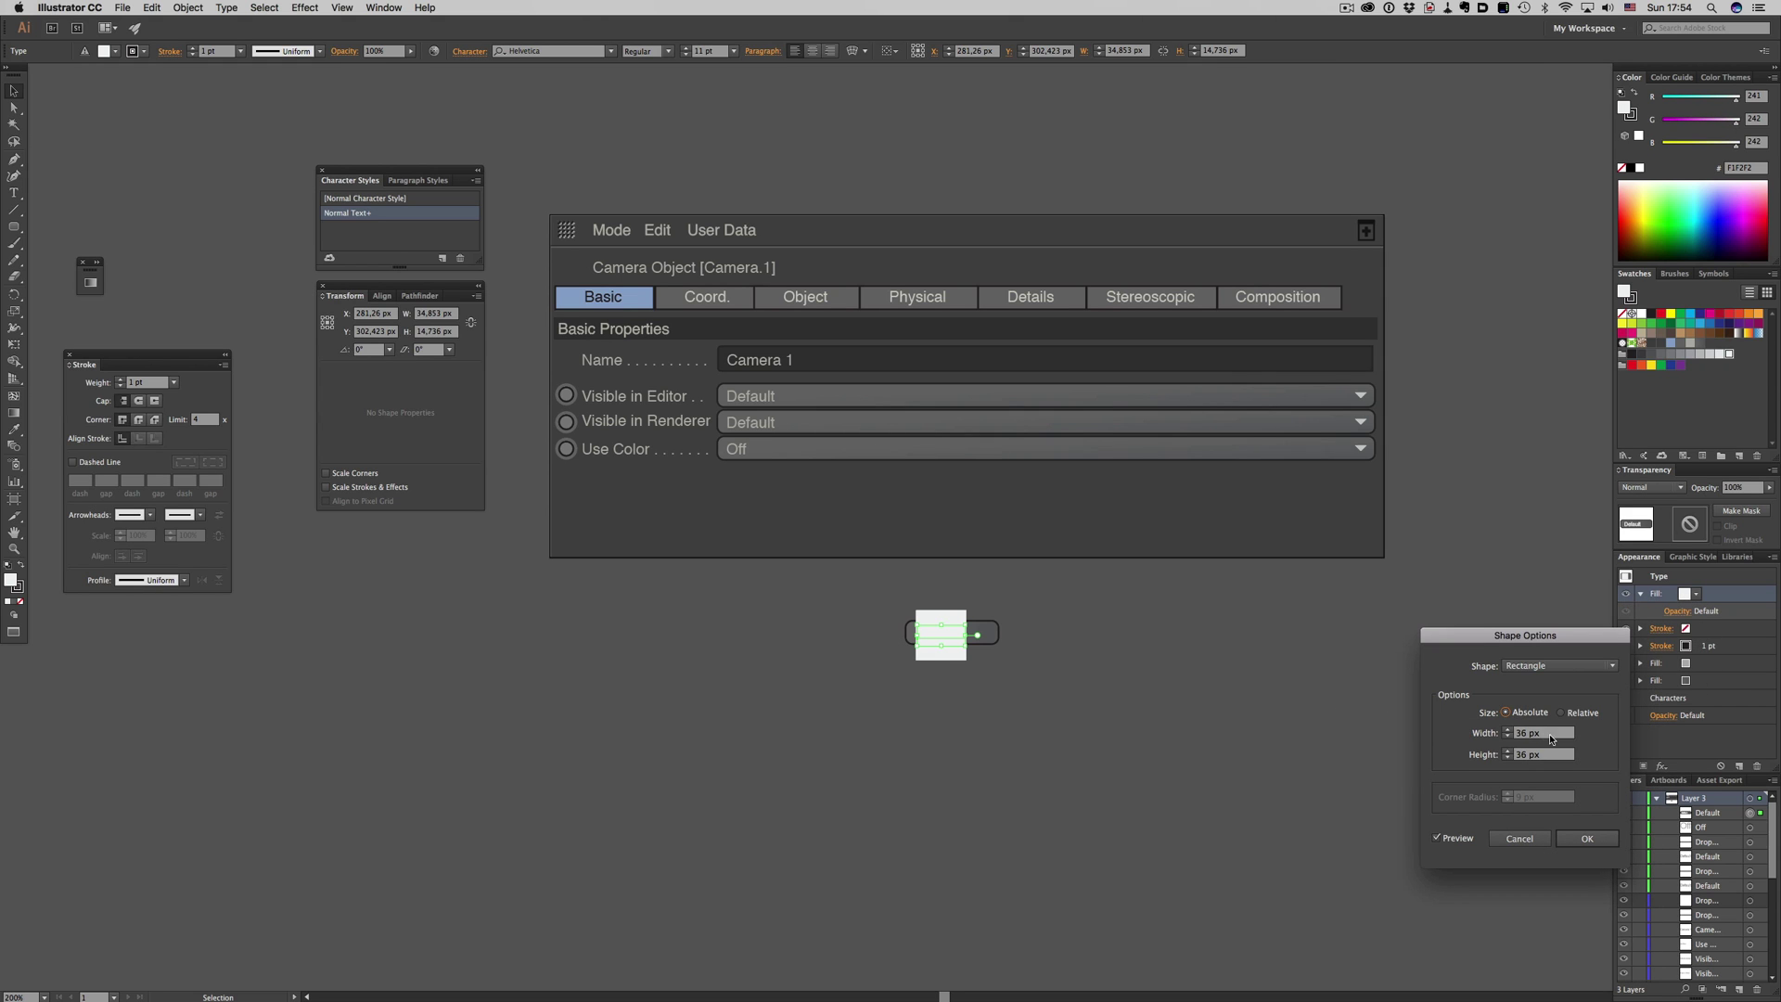
type("10")
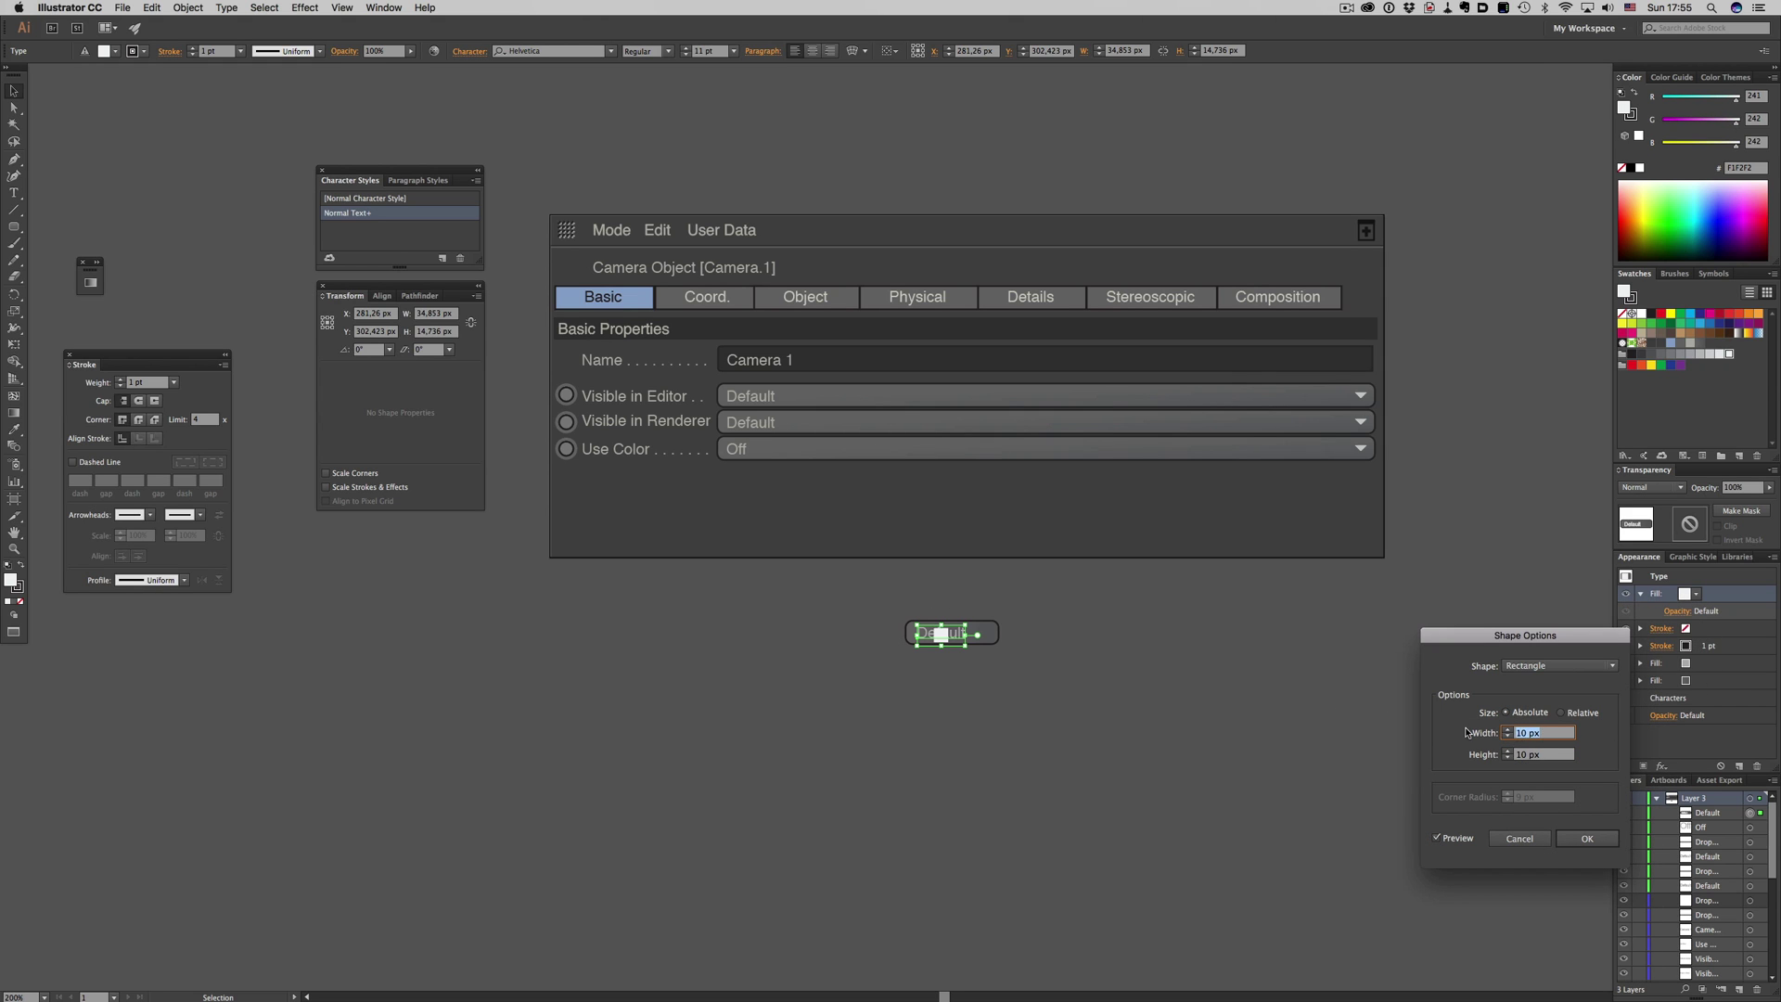
left_click(1588, 837)
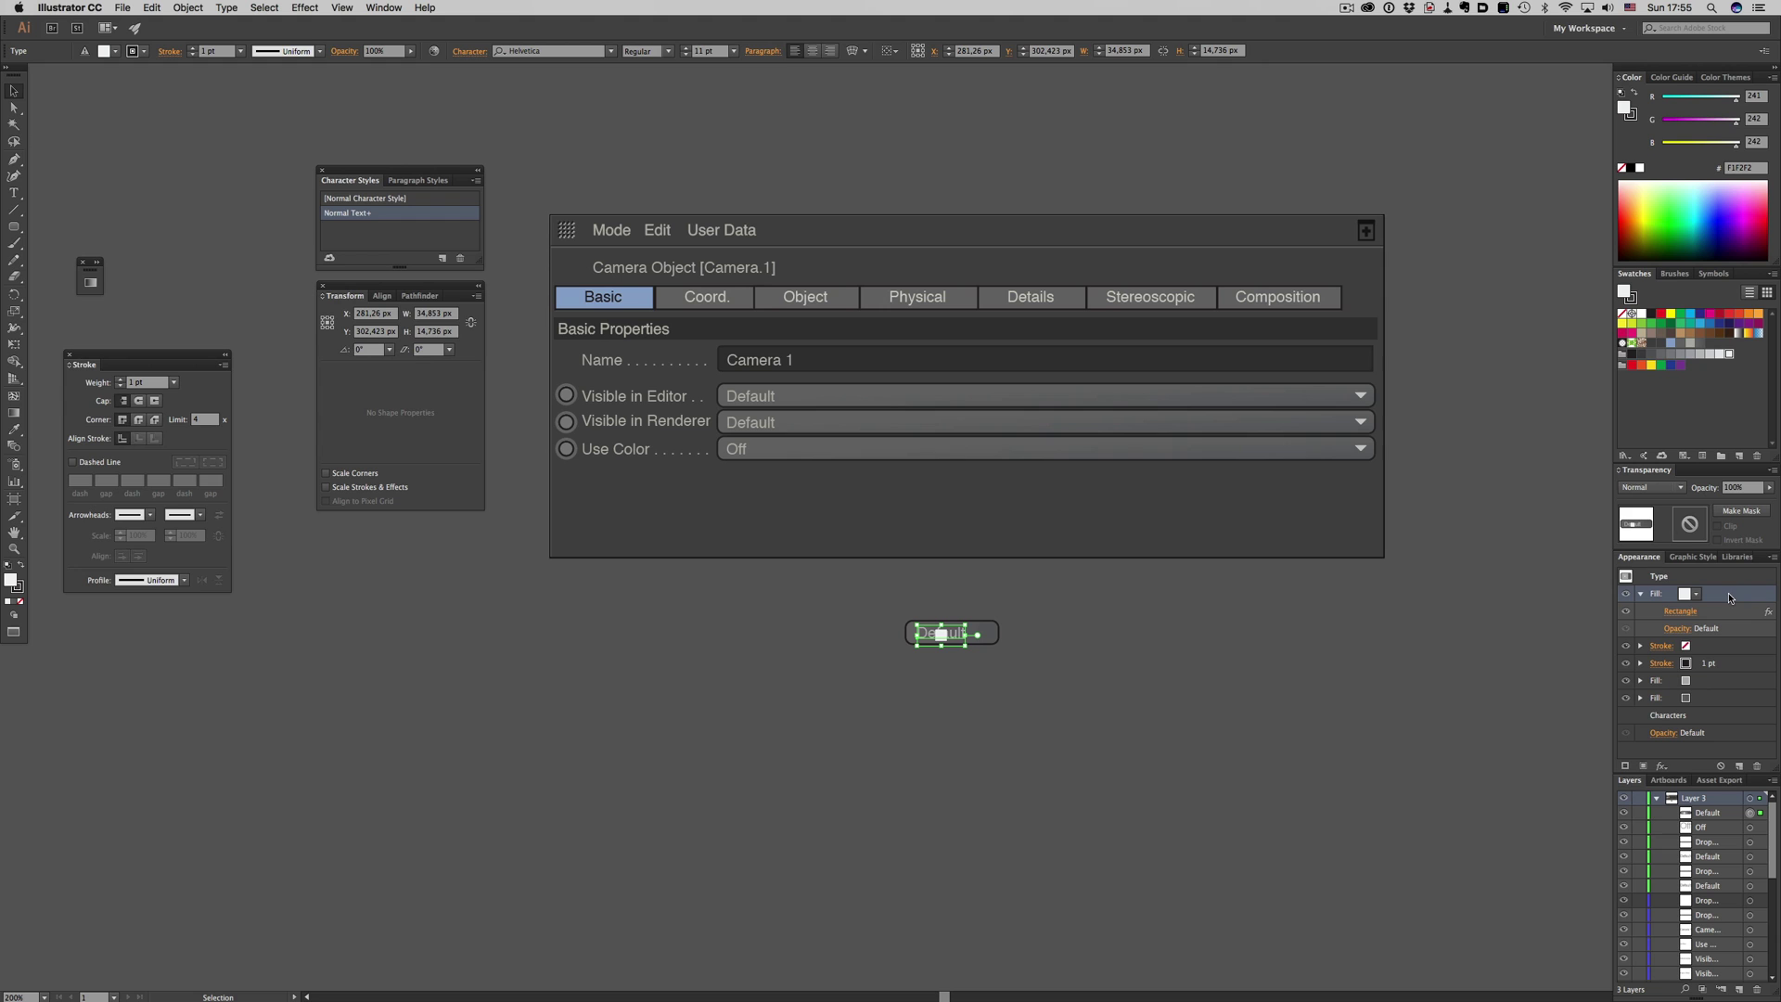
Add a Transform effect moving the white square 28 px right and -2 px vertically
left_click(1661, 766)
mouse_move(1614, 752)
left_click(1683, 793)
left_click(1598, 578)
type("20")
key("Tab")
key("Down")
key("Down")
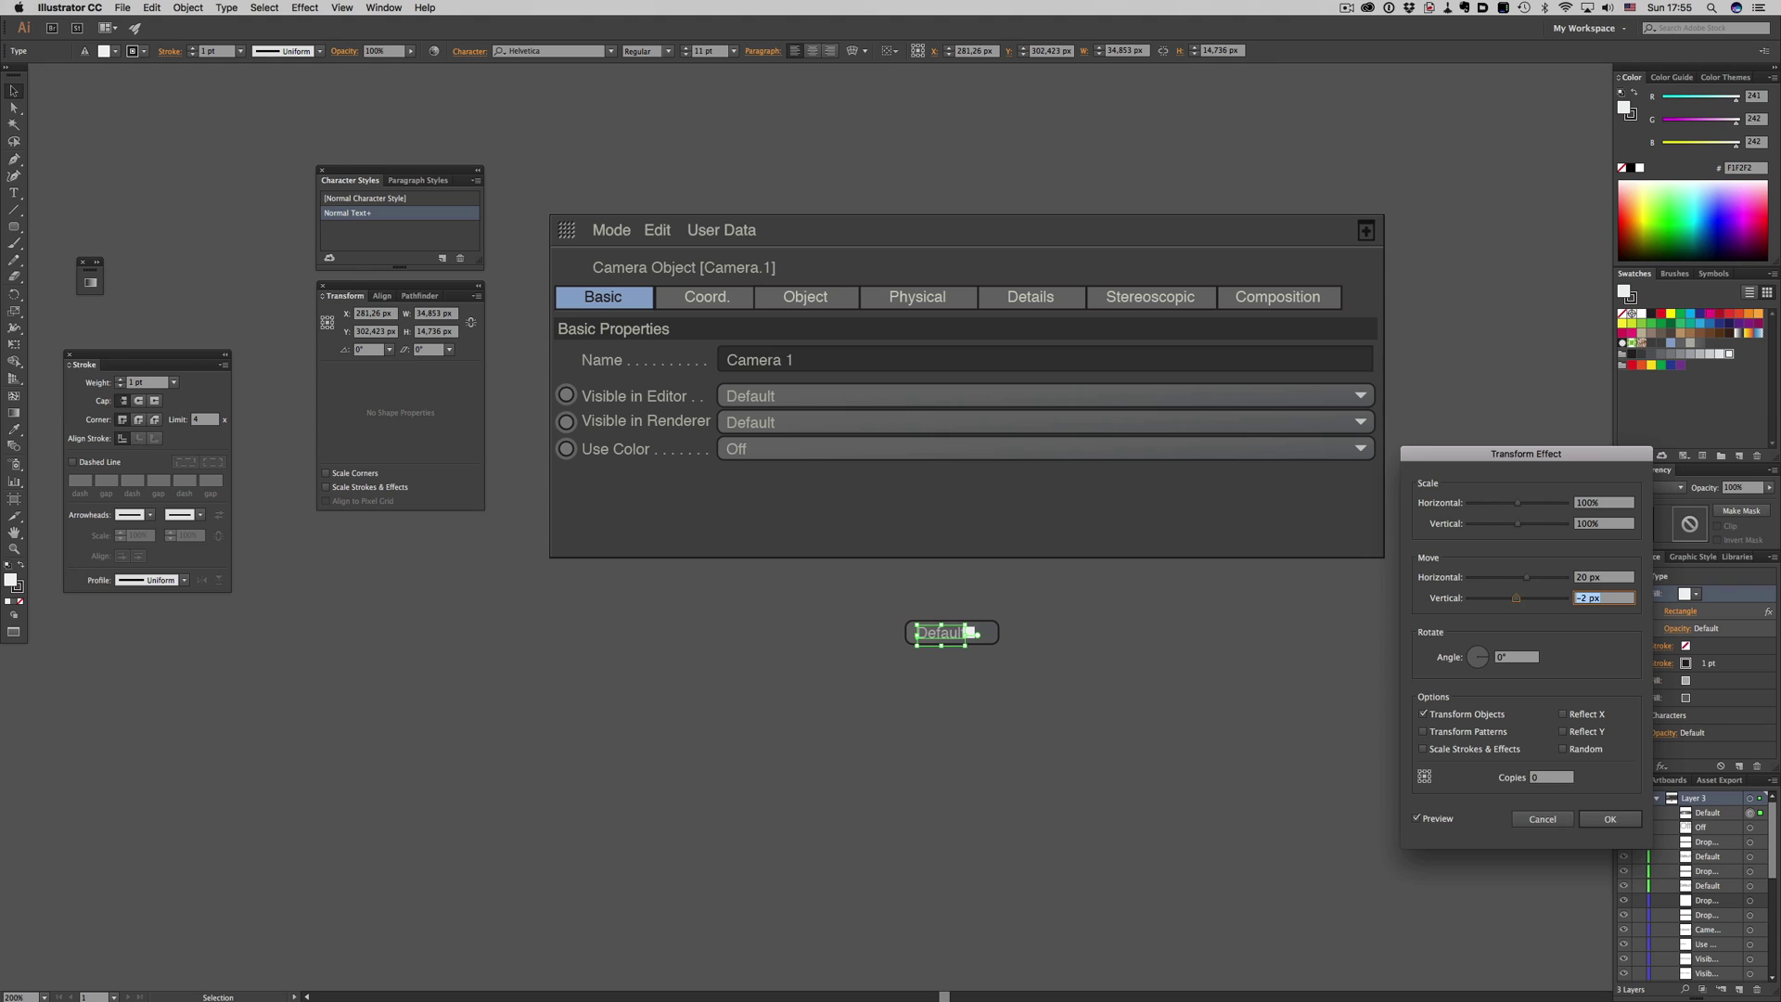
left_click(1614, 577)
type("28")
key("Tab")
left_click(1603, 577)
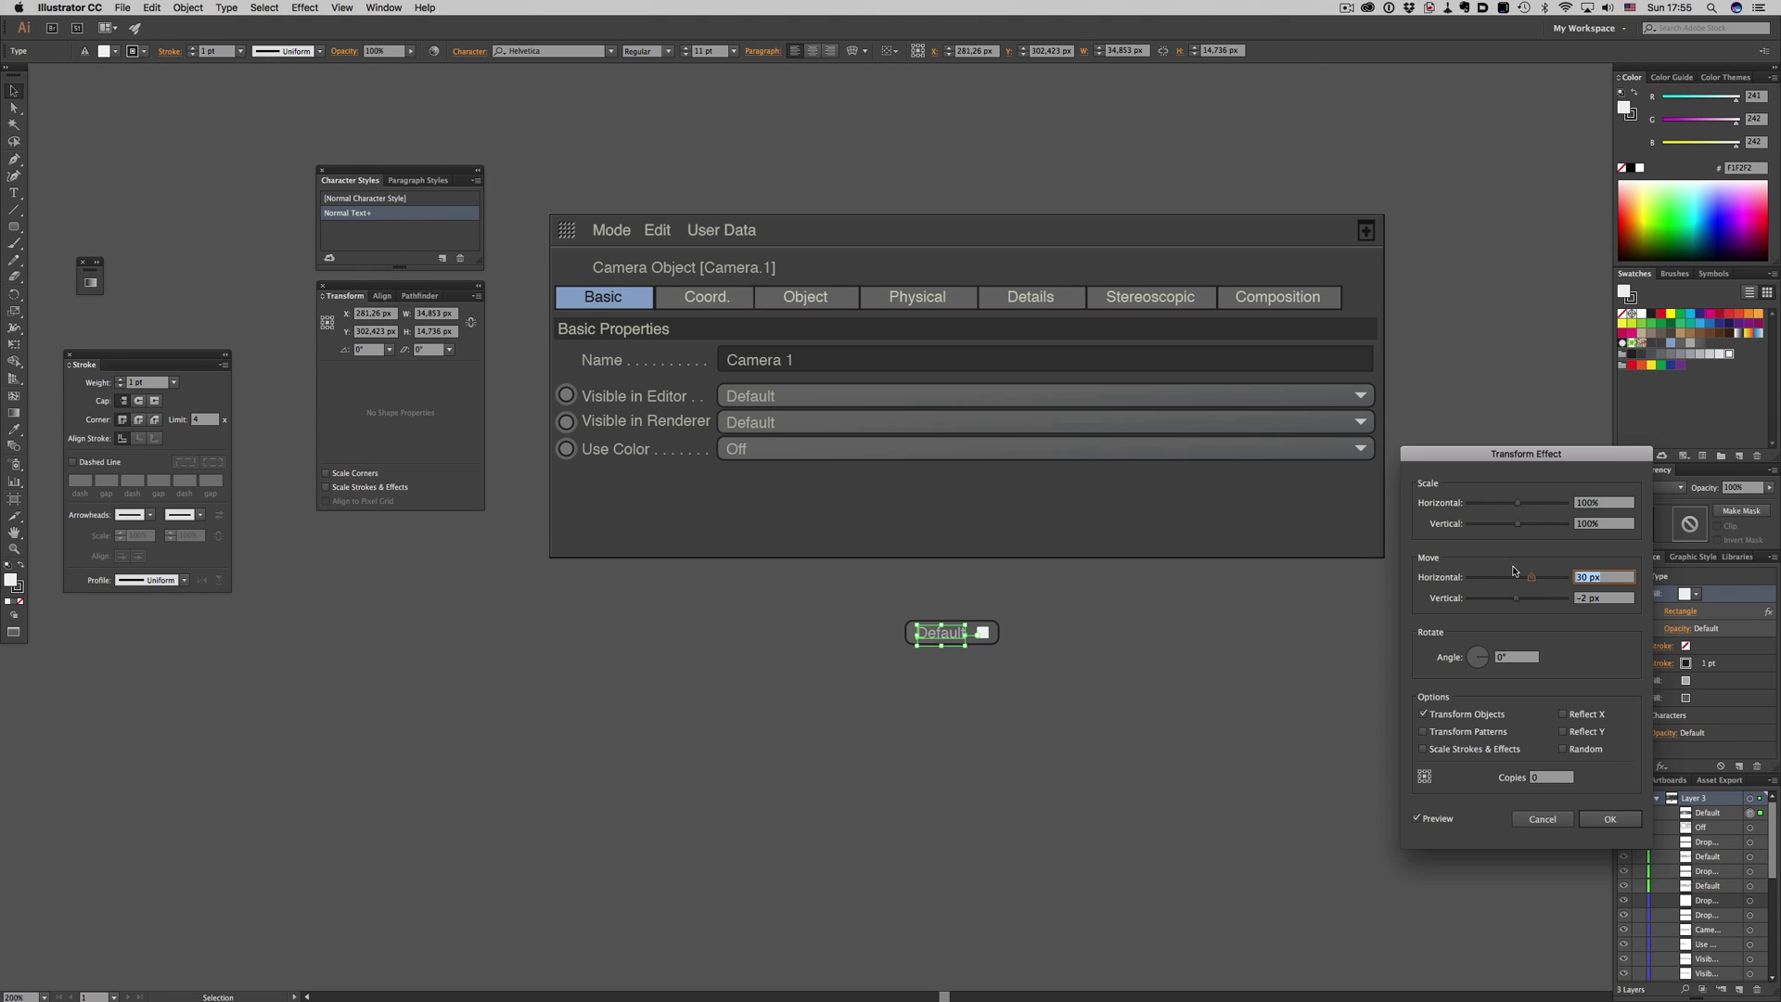
key("Return")
Apply Free Distort to the white square, pulling its bottom corners together into a triangle
left_click(1663, 767)
mouse_move(1614, 753)
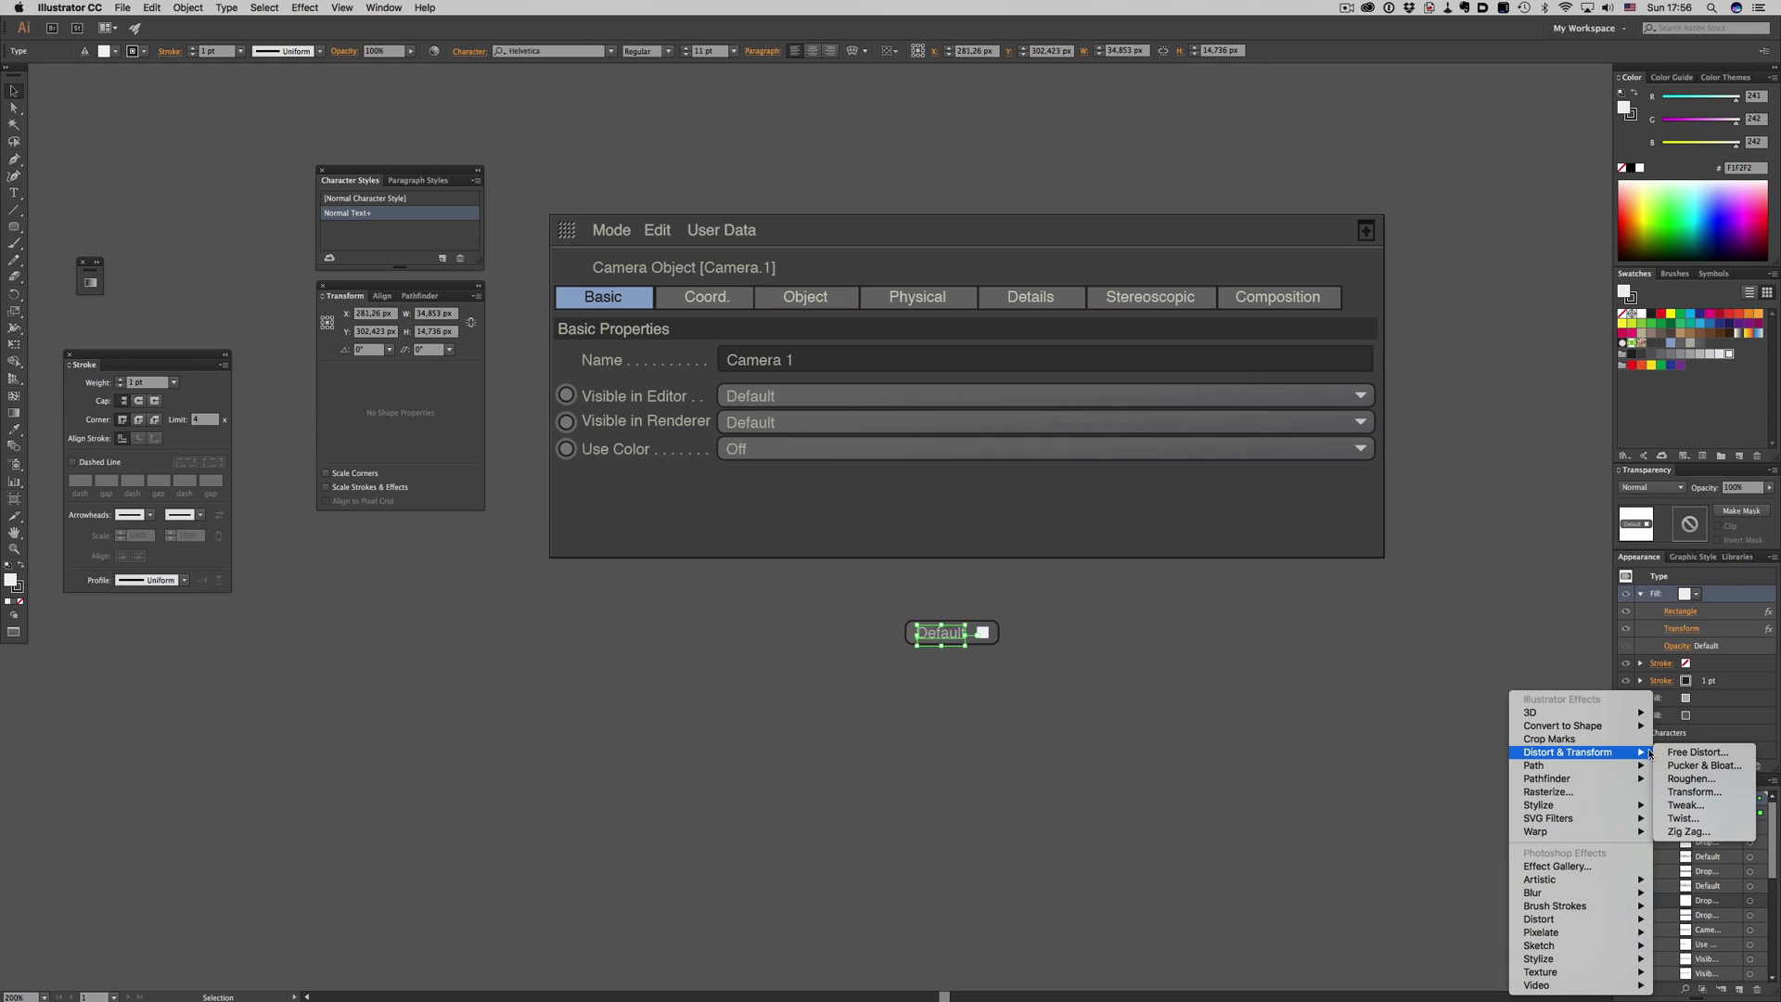
left_click(1685, 752)
left_click_drag(841, 538, 891, 539)
left_click(964, 586)
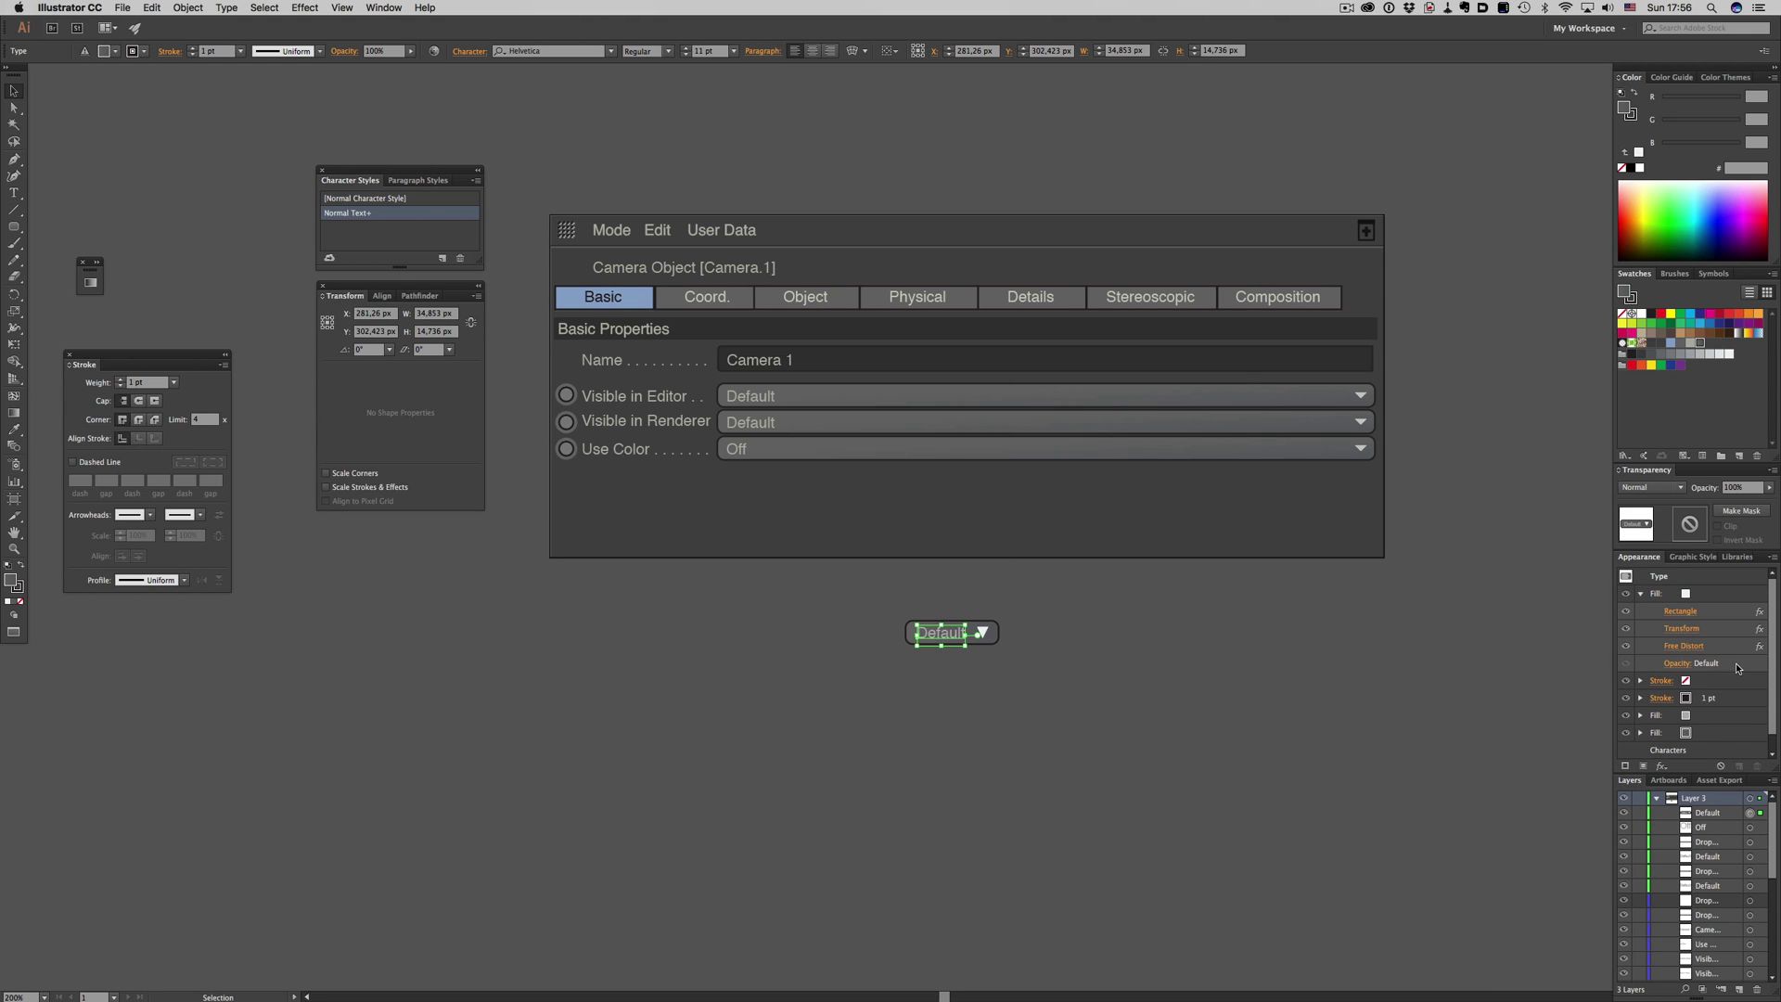
Set the arrow's Transform vertical scale to 55% to flatten it
left_click(1681, 628)
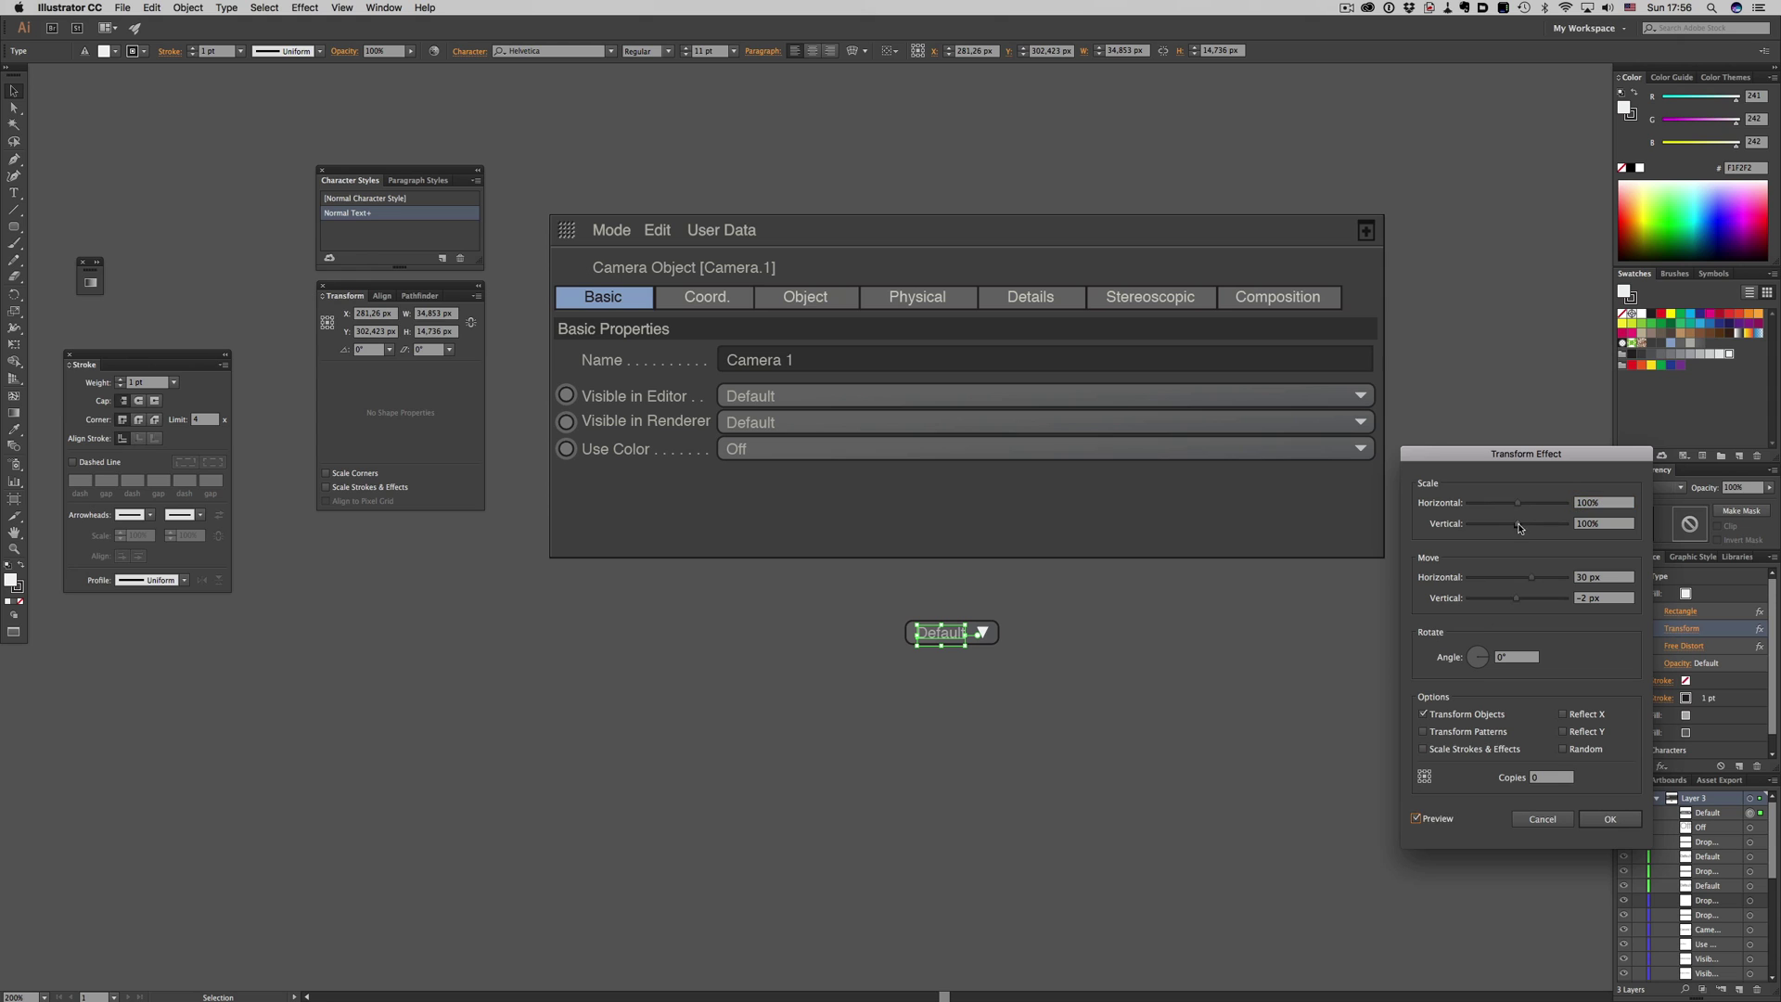
left_click_drag(1518, 526, 1493, 527)
left_click(1568, 595)
left_click_drag(1493, 526, 1499, 526)
key("Return")
left_click(1165, 672)
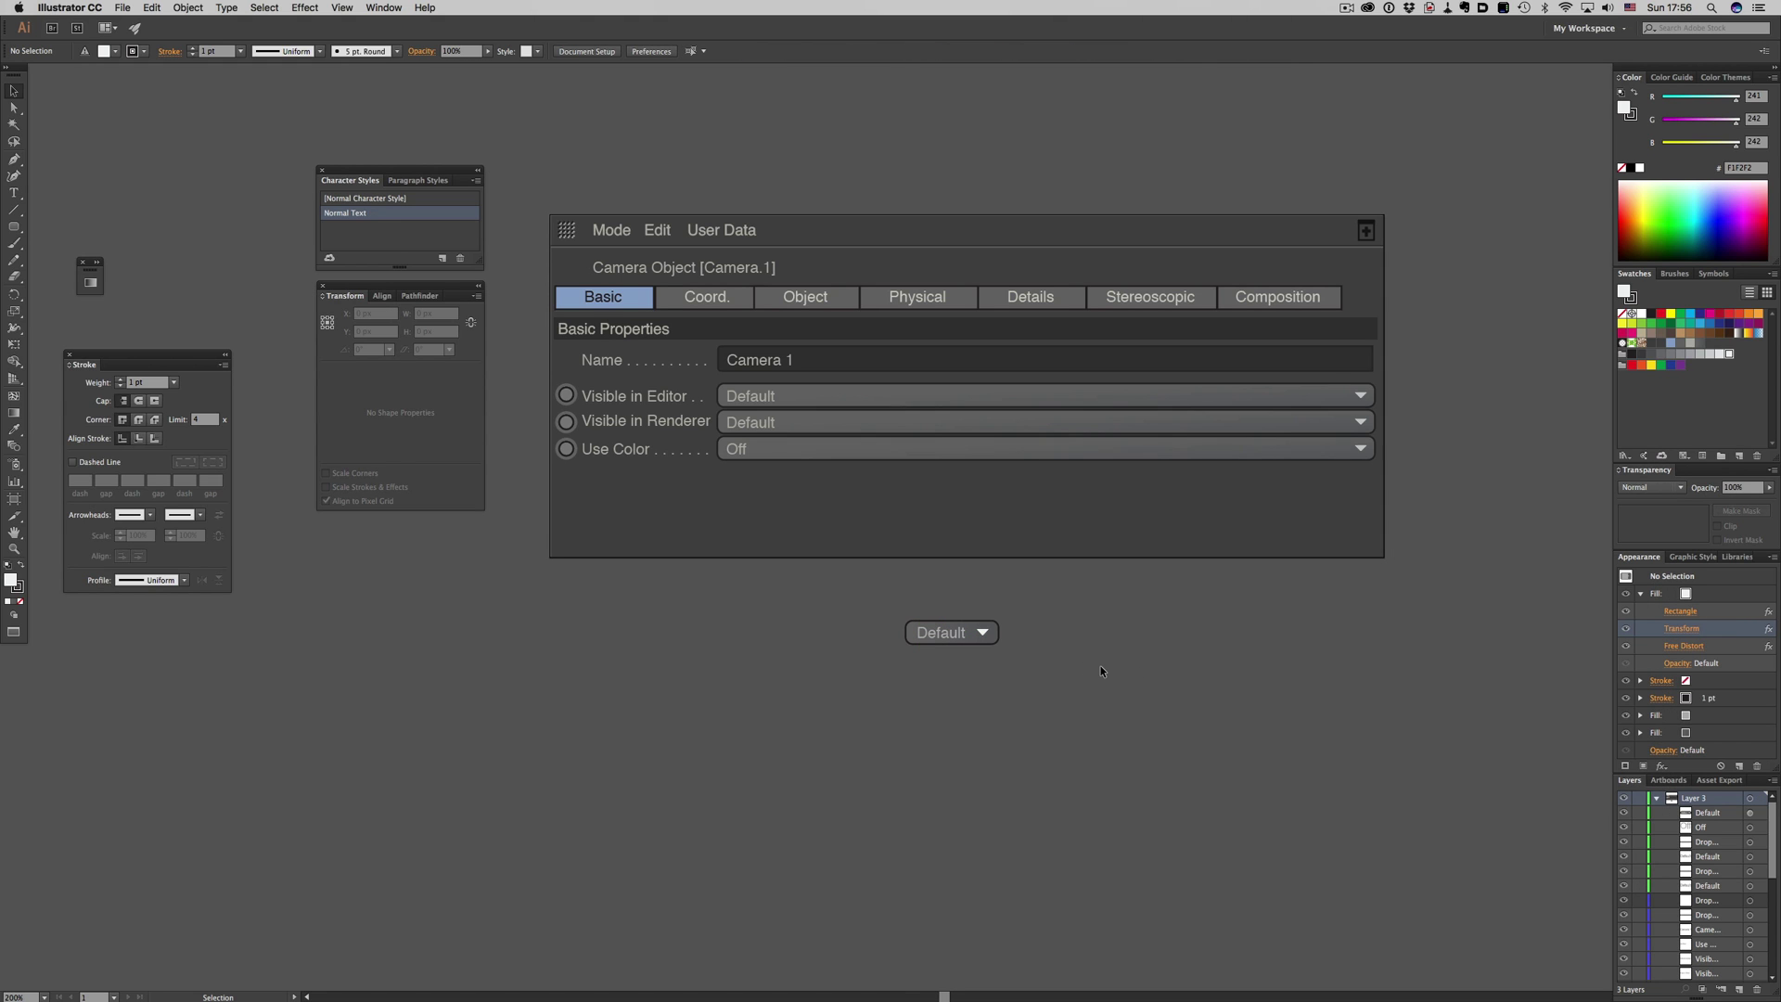
Extend the Default label's text with 'Really long text'
double_click(963, 632)
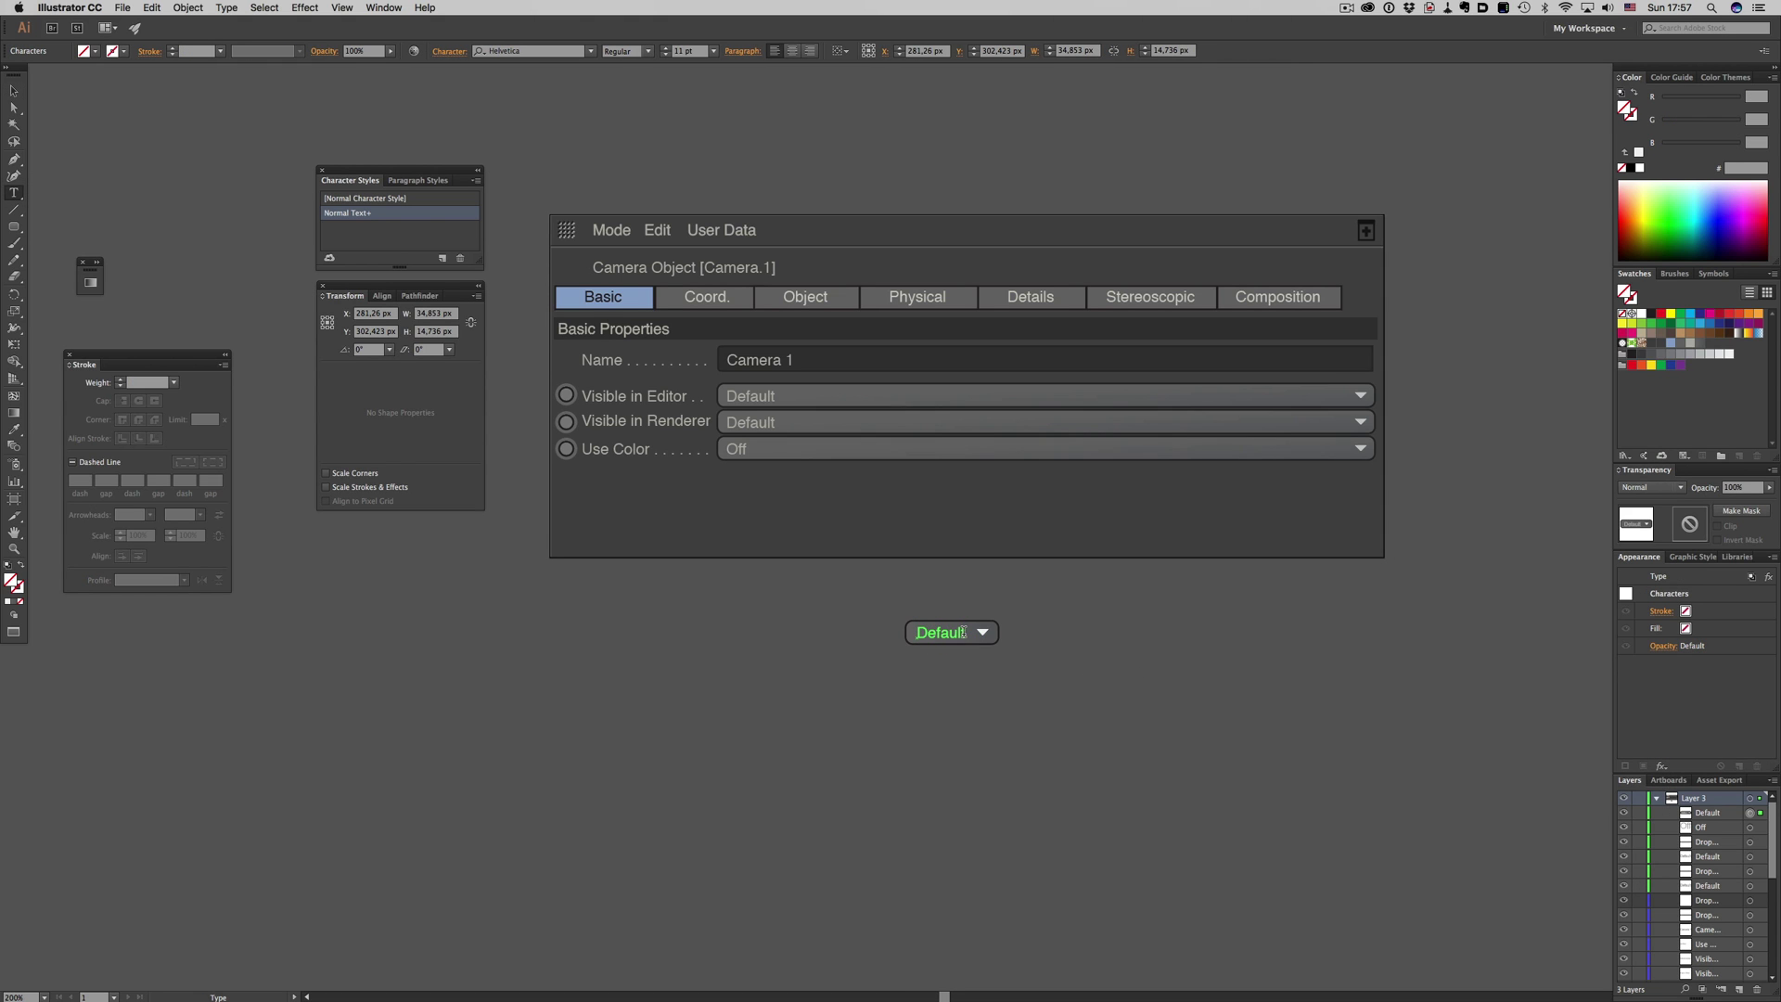
type("Really long text")
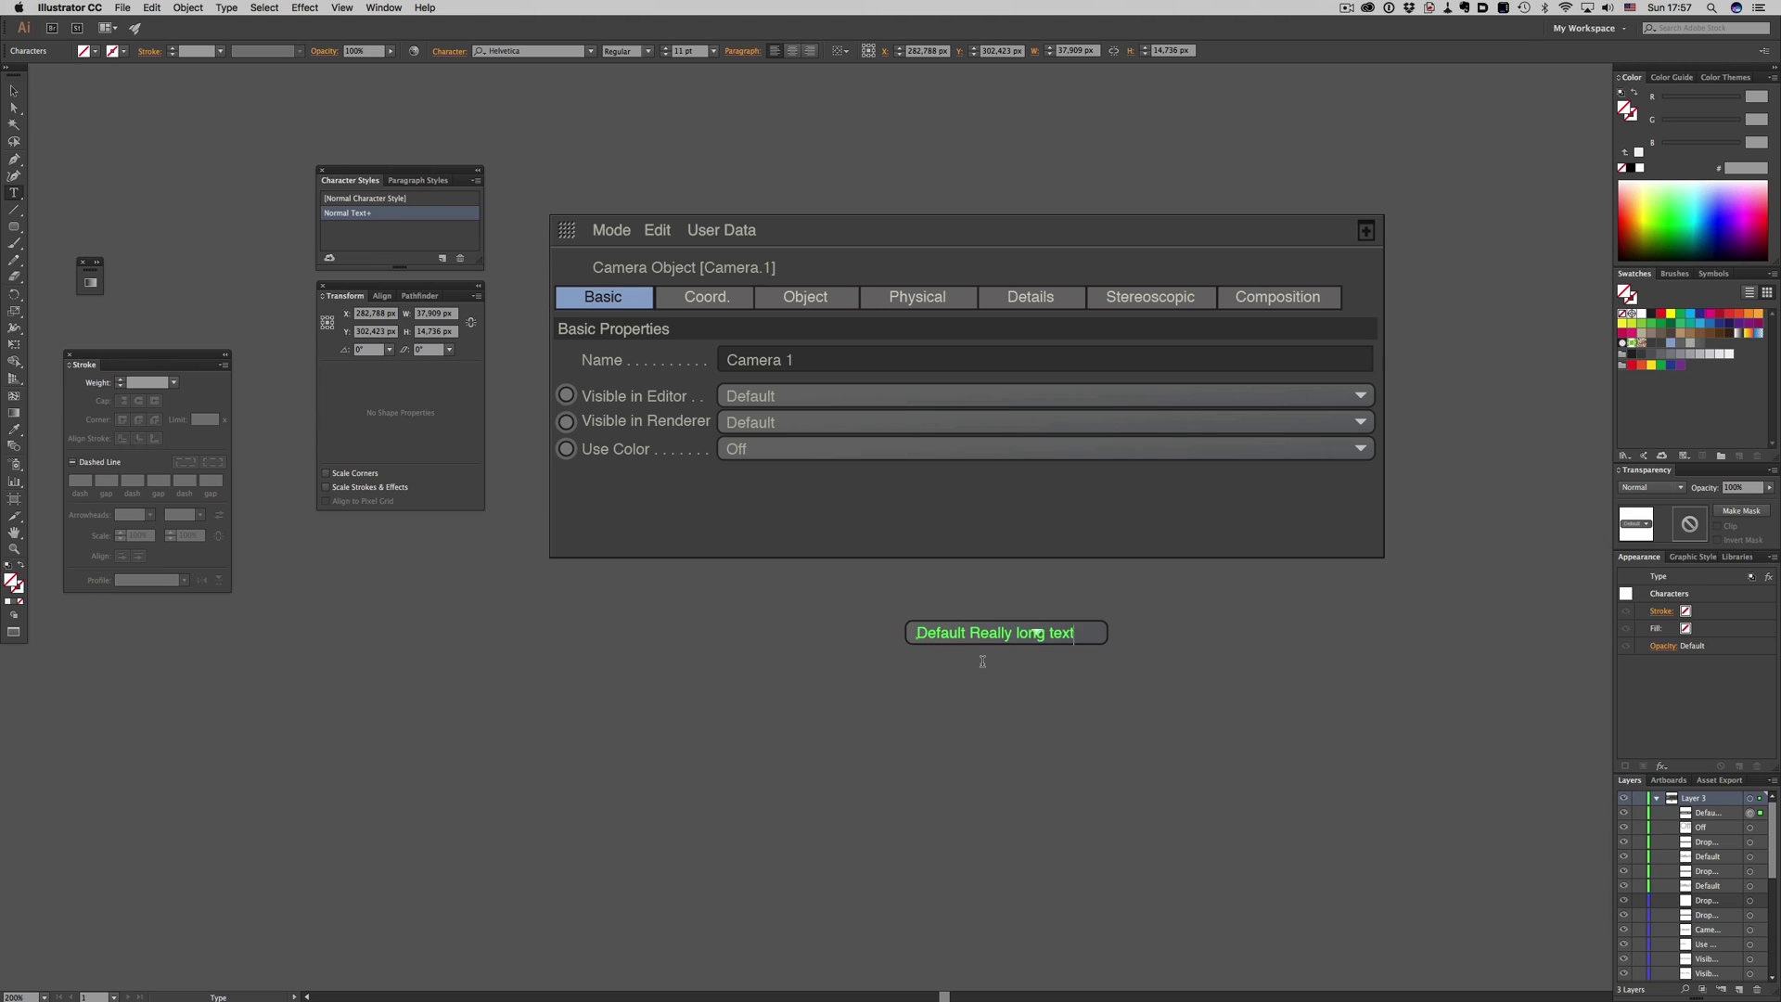
key("Escape")
Raise the arrow's Transform Move Horizontal to 45 px so it sits at the box's right end
left_click(1056, 638)
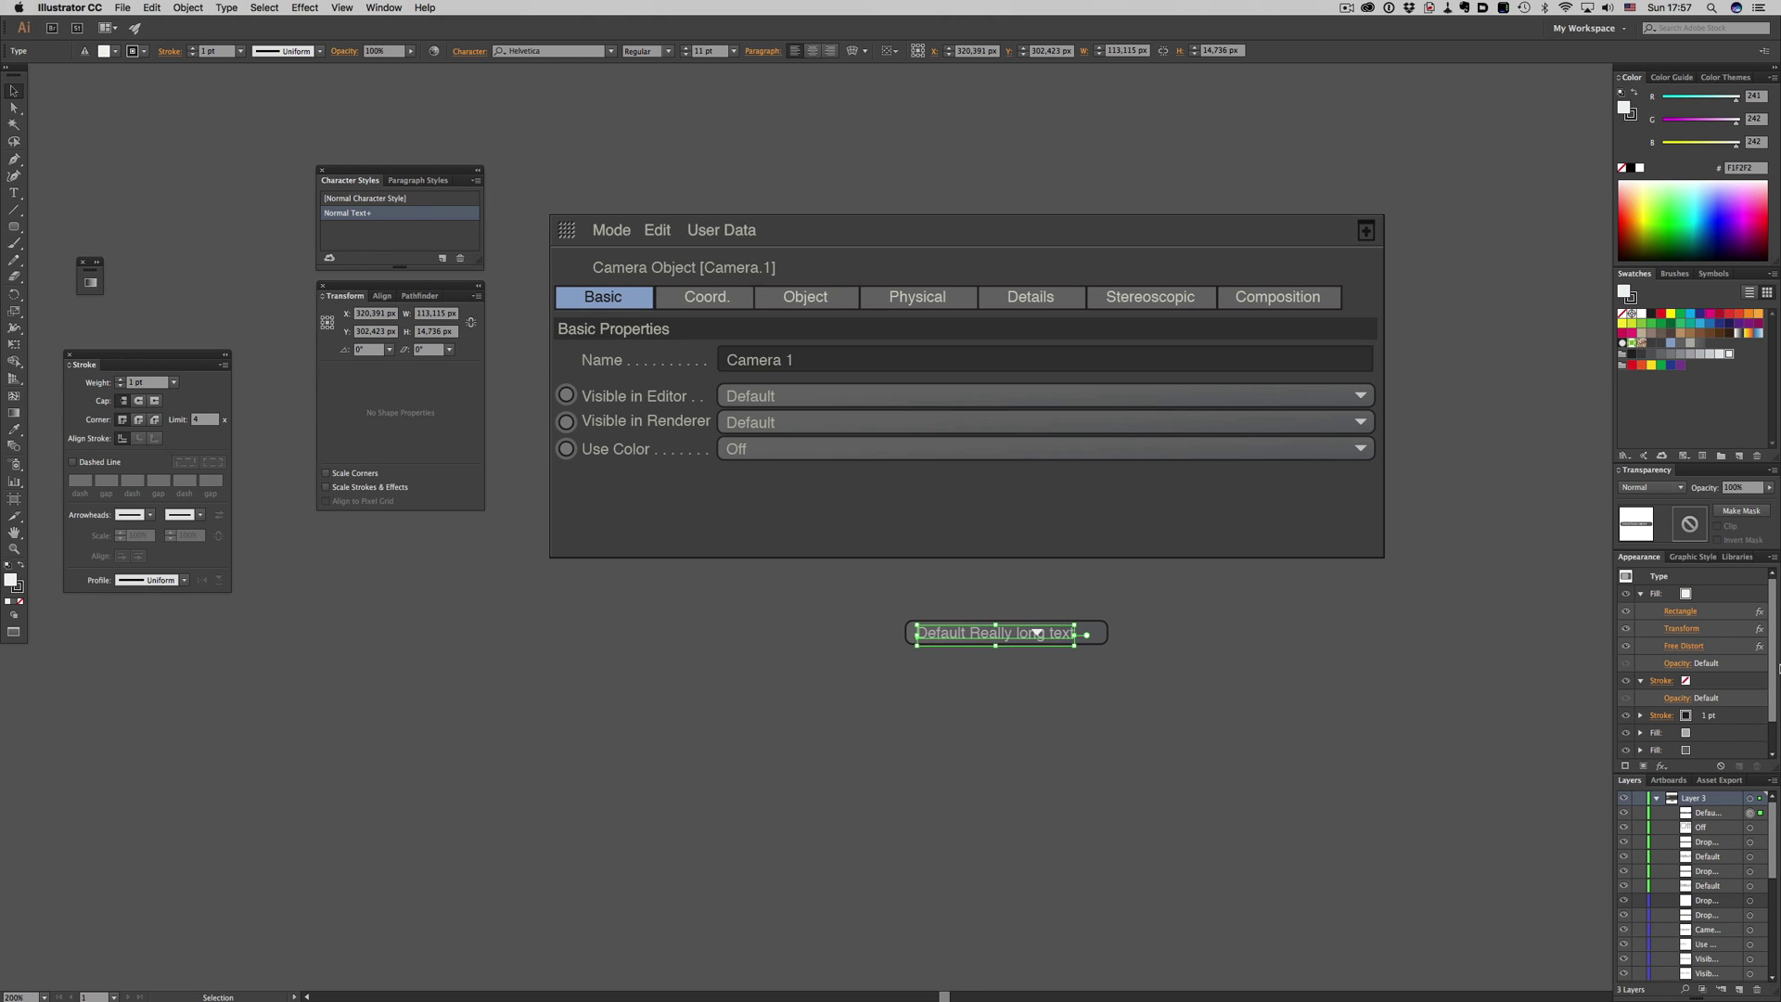
left_click(1697, 632)
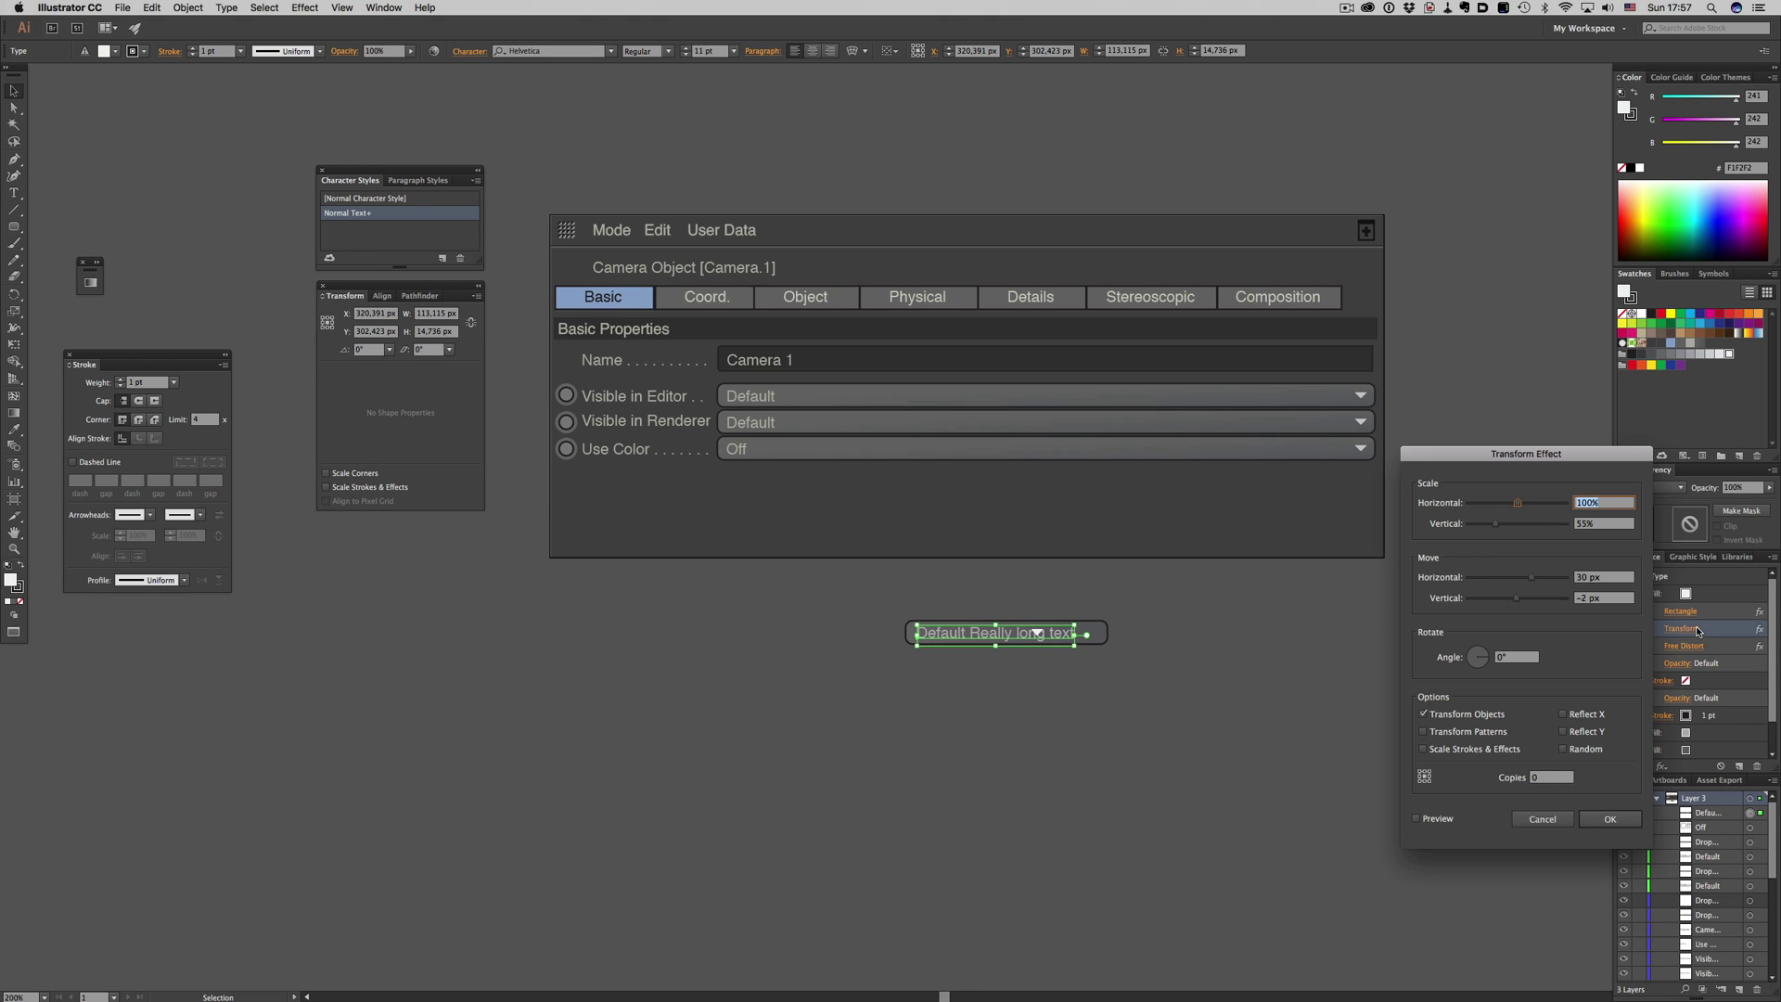
left_click(1417, 817)
left_click_drag(1531, 578, 1550, 580)
left_click(1610, 818)
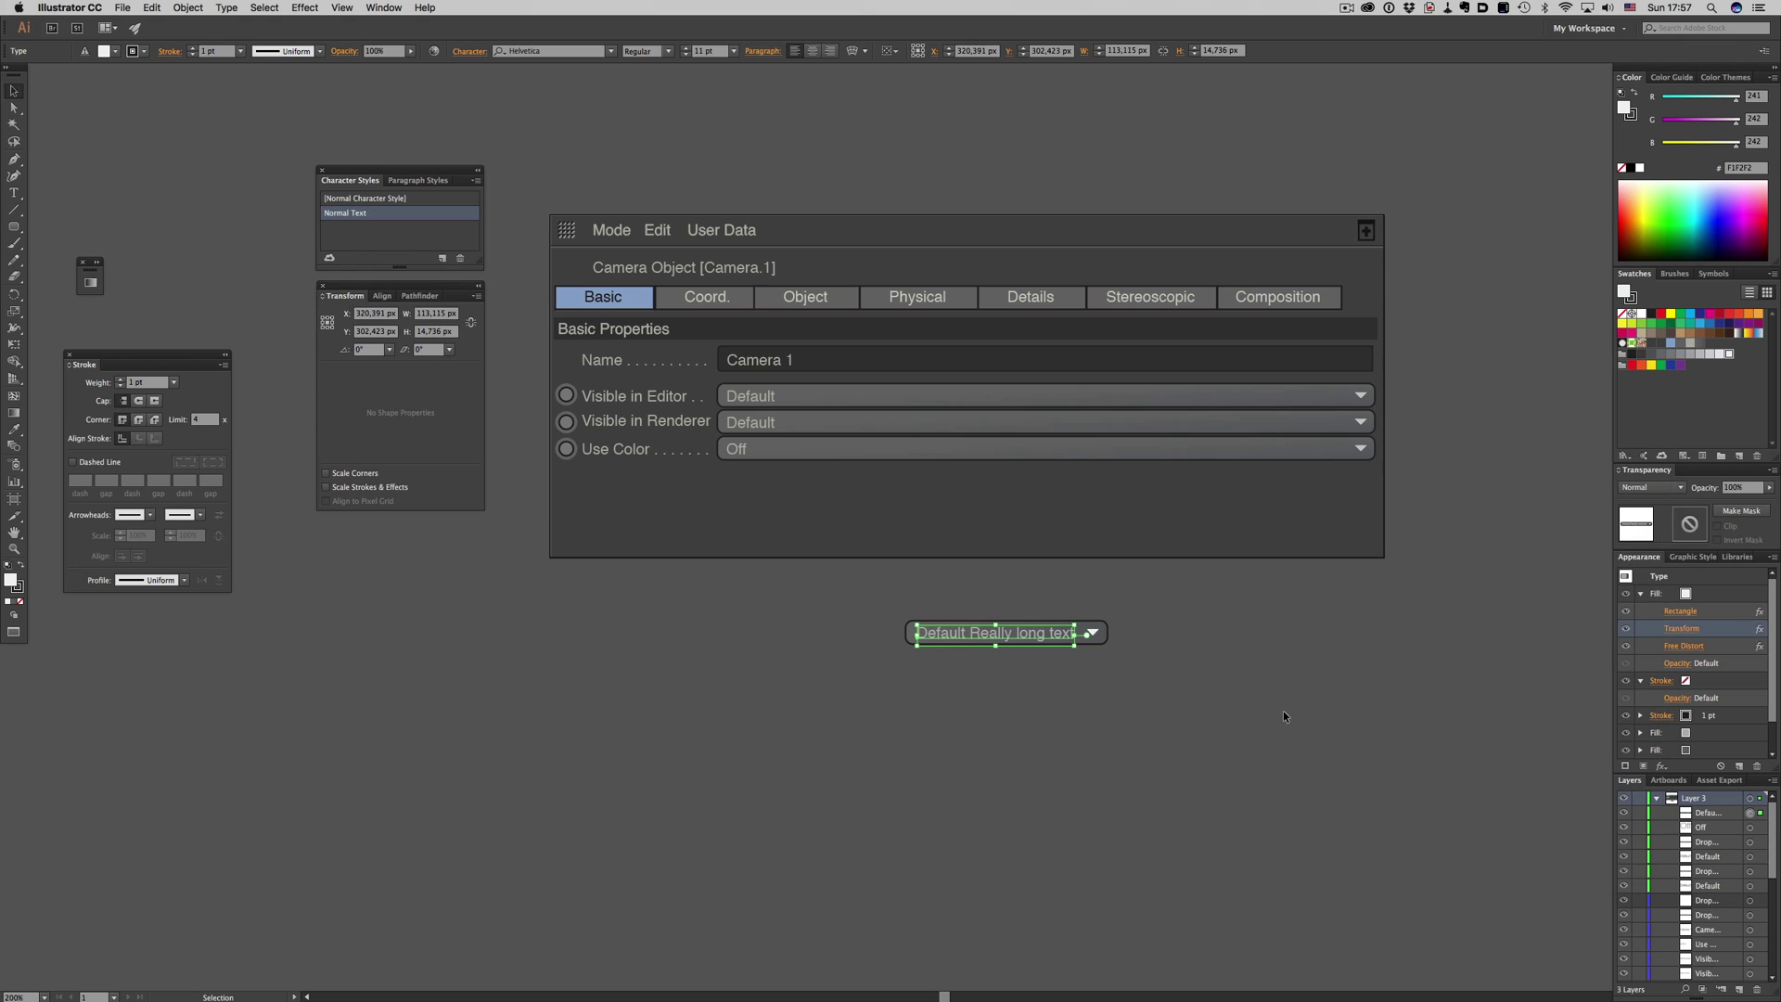
left_click(1283, 710)
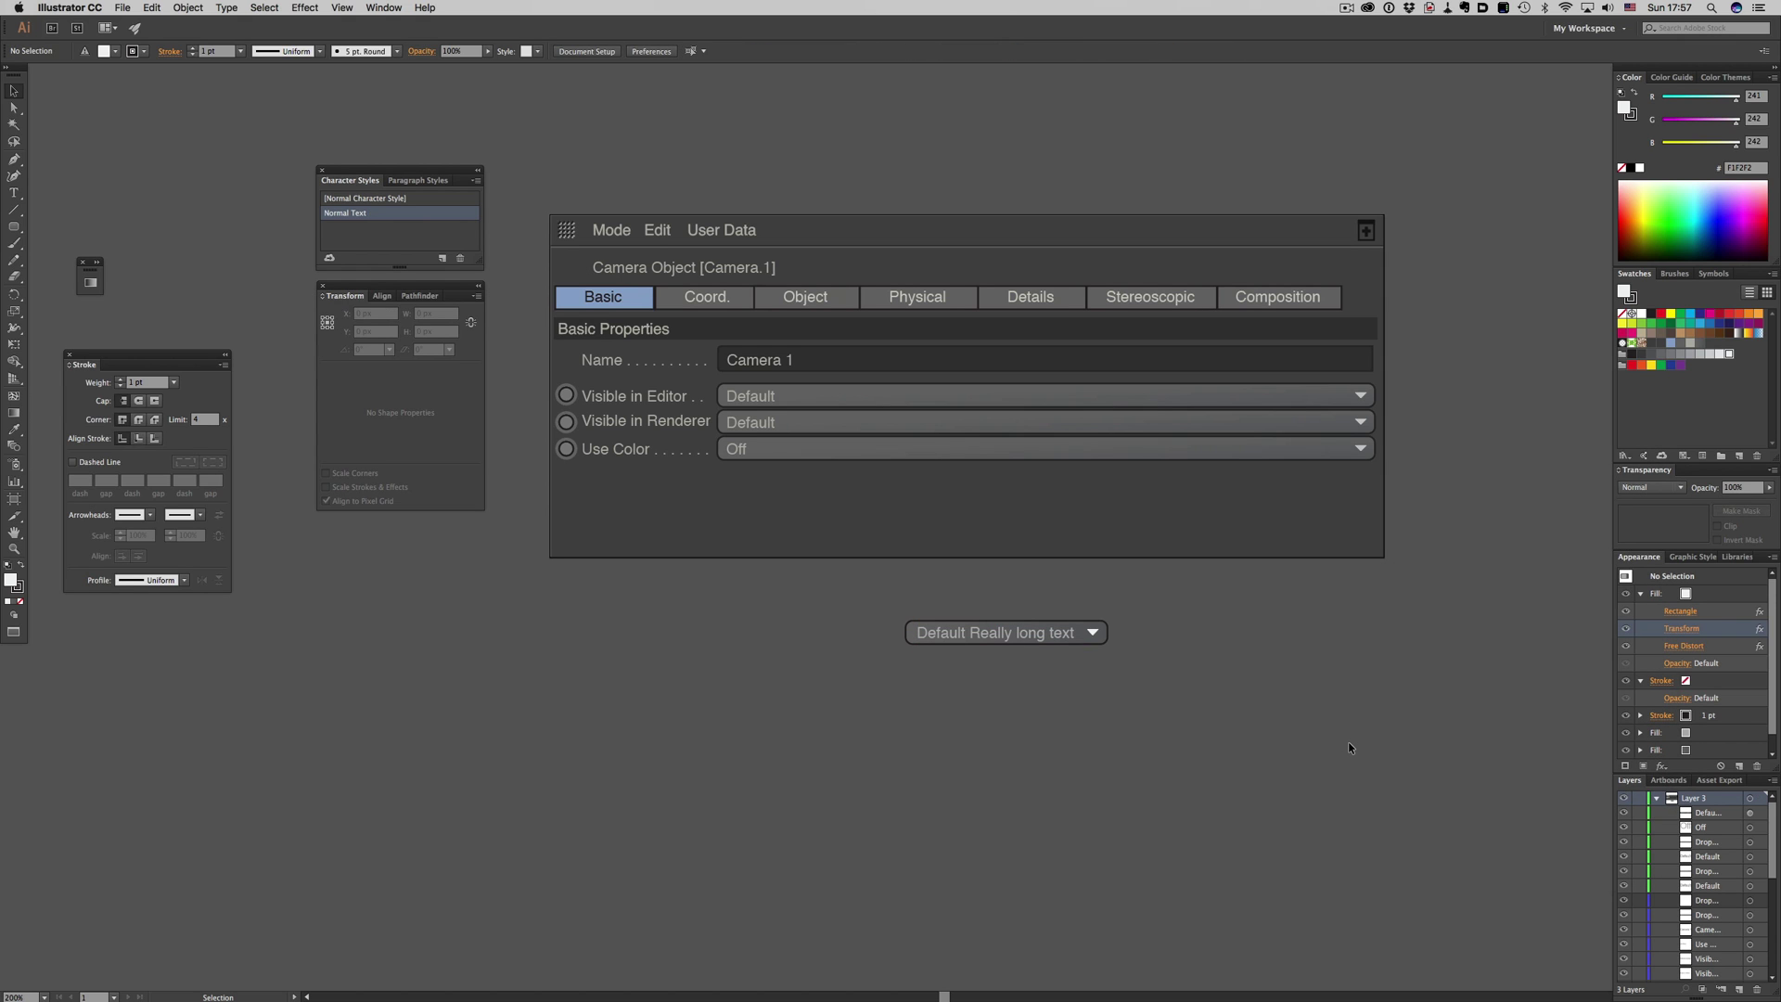
key("super")
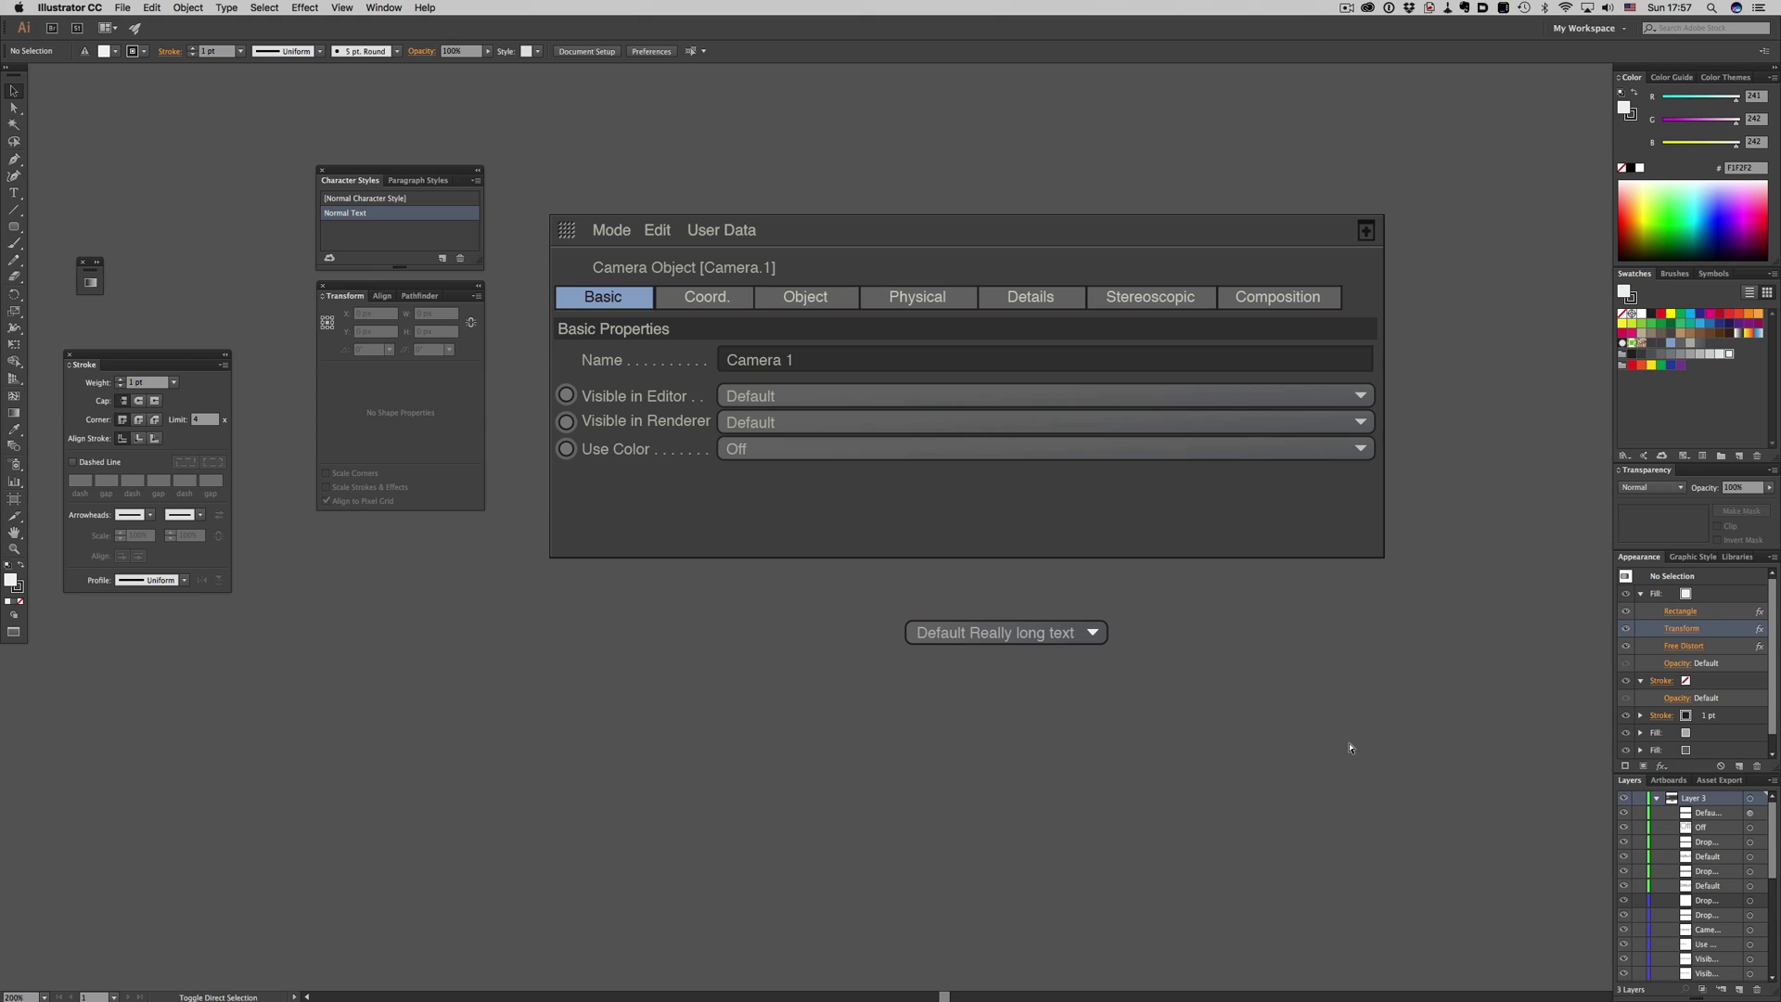